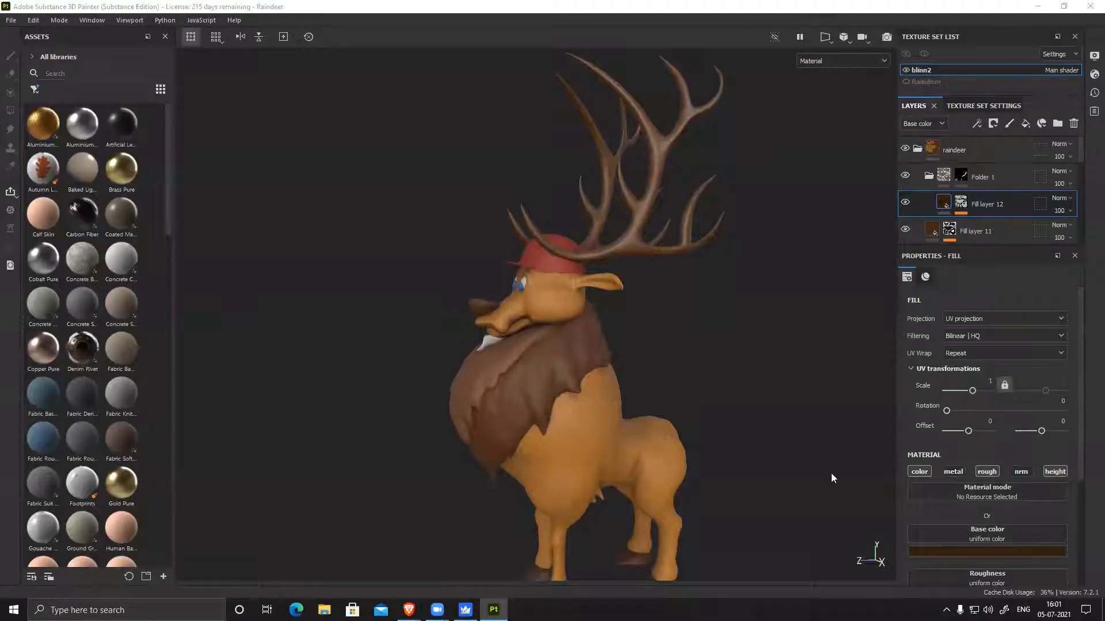
Hide and collapse Folder 1 in the raindeer layer group
{"action": "left_click", "coordinate": [380, 357]}
{"action": "left_click_drag", "start_coordinate": [350, 389], "coordinate": [409, 397], "text": "alt"}
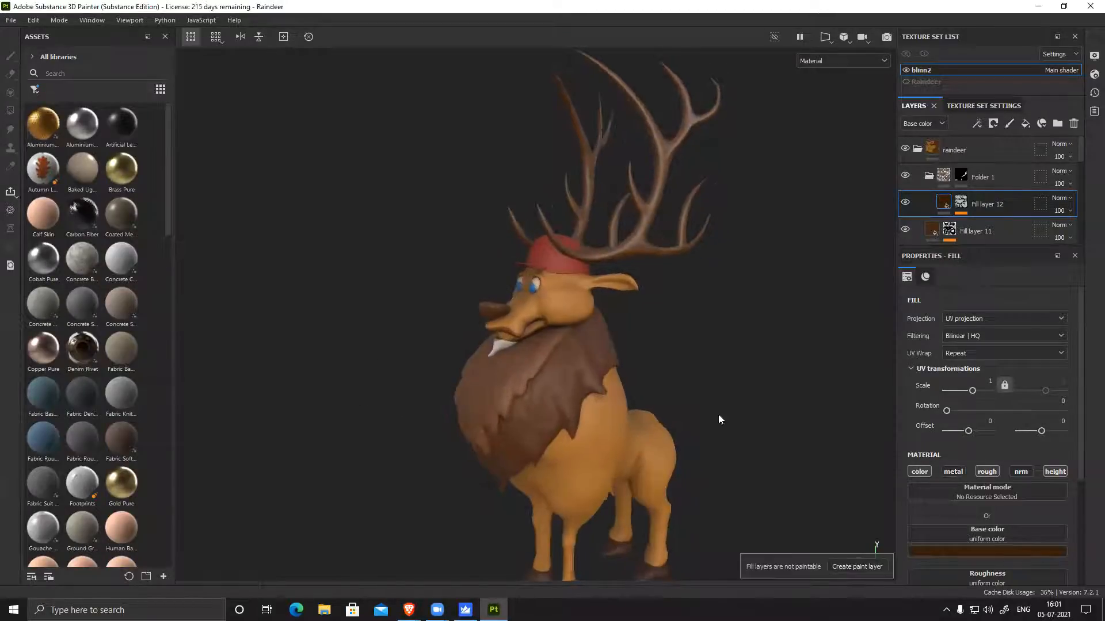
{"action": "middle_click_drag", "start_coordinate": [719, 419], "coordinate": [719, 367], "text": "alt"}
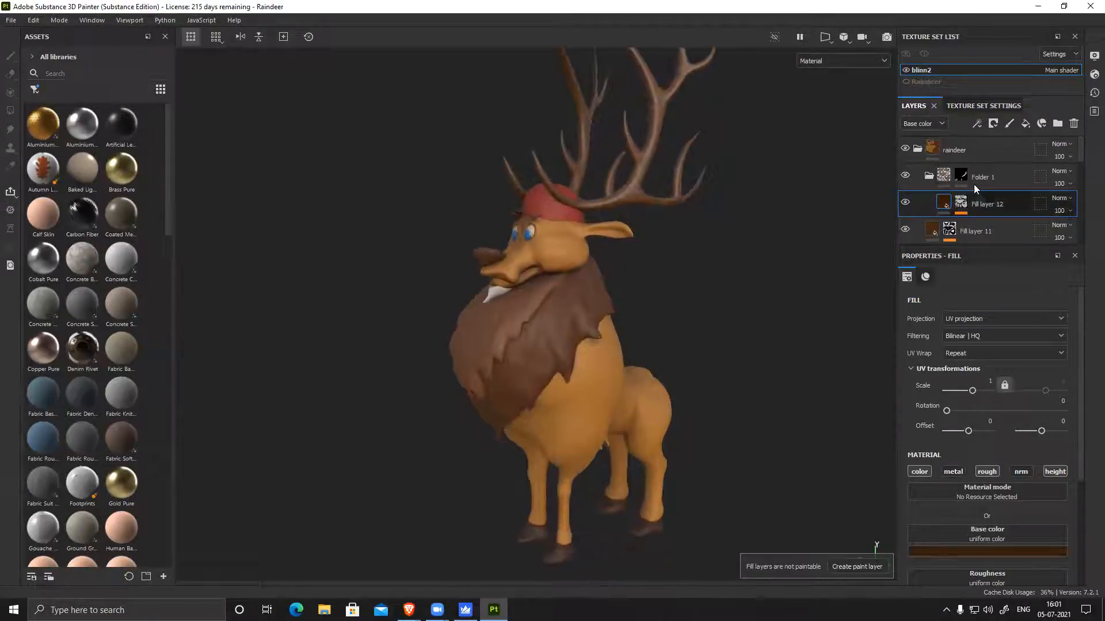
{"action": "left_click", "coordinate": [905, 176]}
{"action": "left_click", "coordinate": [928, 177]}
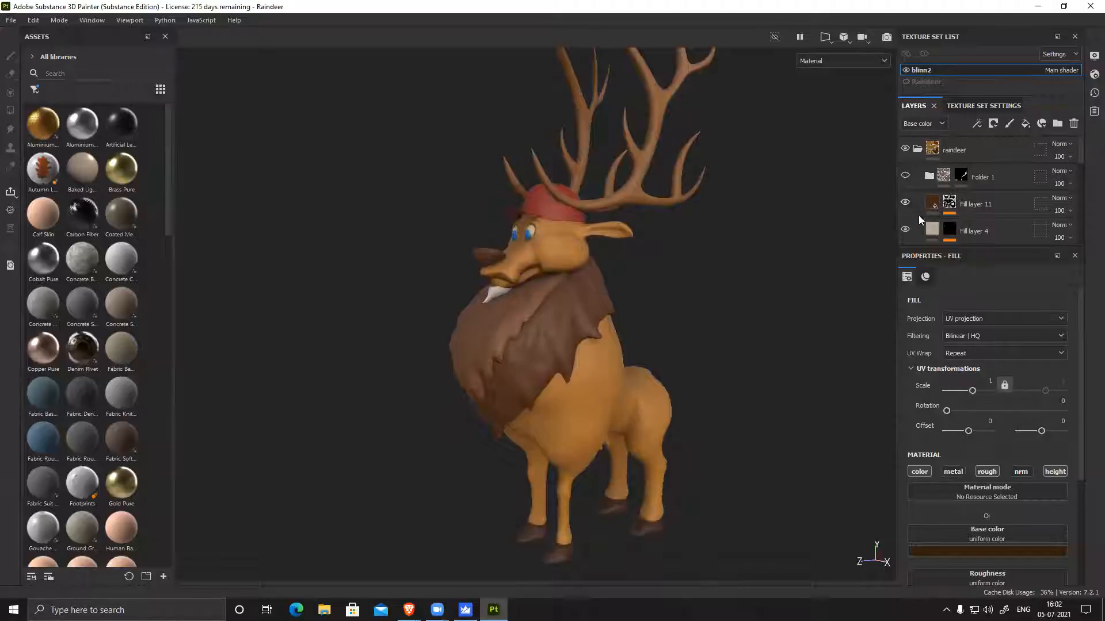
Hide Fill layer 4, Fill layer 11 and Fill layer 9 in the raindeer group
{"action": "scroll", "coordinate": [912, 214], "scroll_direction": "down", "scroll_amount": 1}
{"action": "left_click", "coordinate": [905, 195]}
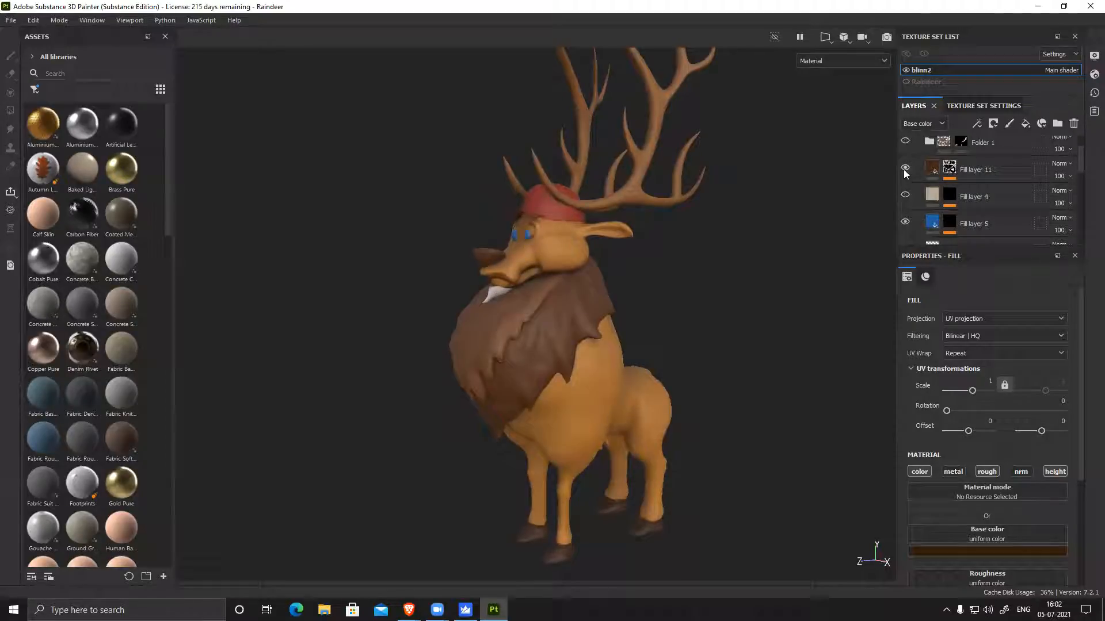
{"action": "scroll", "coordinate": [914, 203], "scroll_direction": "down", "scroll_amount": 1}
{"action": "scroll", "coordinate": [914, 203], "scroll_direction": "down", "scroll_amount": 1}
{"action": "left_click", "coordinate": [905, 181]}
Toggle the visibility of Fill layer 10 and Folder 2 off and on to check what each contributes to the model
{"action": "left_click", "coordinate": [905, 207]}
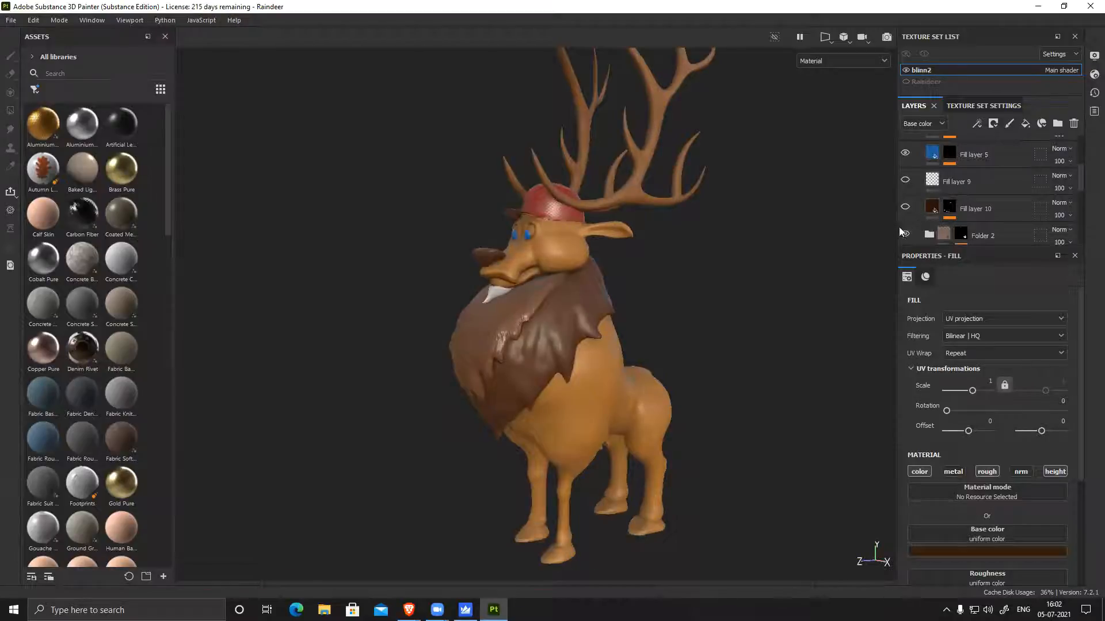
{"action": "left_click", "coordinate": [905, 235]}
{"action": "scroll", "coordinate": [921, 198], "scroll_direction": "down", "scroll_amount": 1}
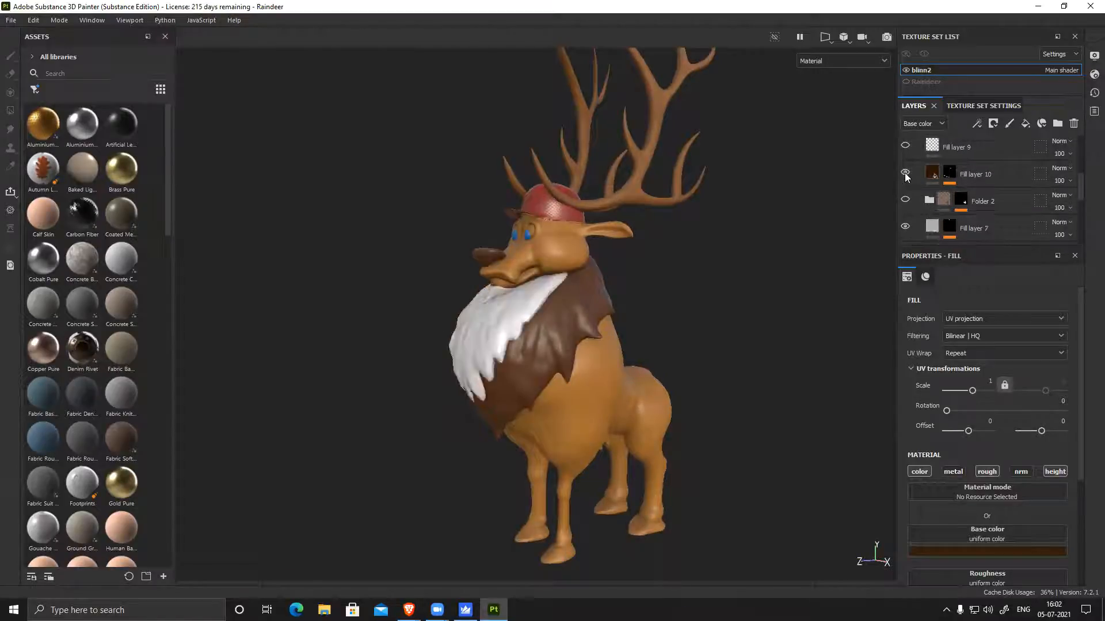
{"action": "left_click", "coordinate": [906, 174]}
{"action": "left_click", "coordinate": [905, 200]}
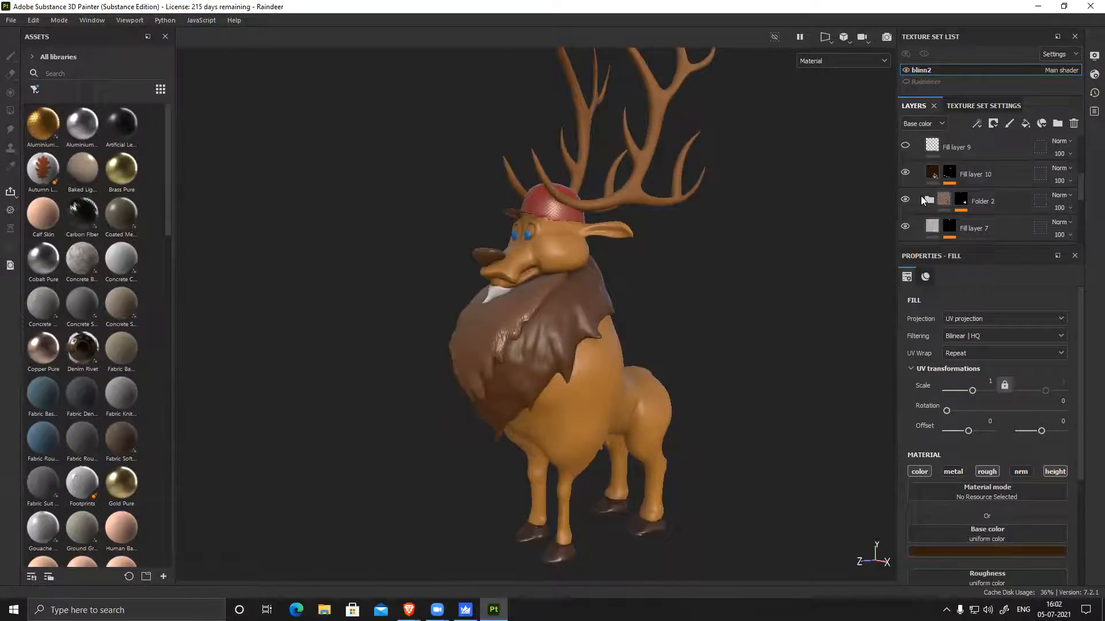
Toggle Folder 3, its Fill layers 13 and 6, and Fill layer 3 to examine their contributions, leaving Folder 3 hidden and collapsed
{"action": "left_click_drag", "start_coordinate": [608, 319], "coordinate": [661, 338], "text": "alt"}
{"action": "scroll", "coordinate": [972, 224], "scroll_direction": "down", "scroll_amount": 1}
{"action": "scroll", "coordinate": [972, 222], "scroll_direction": "down", "scroll_amount": 2}
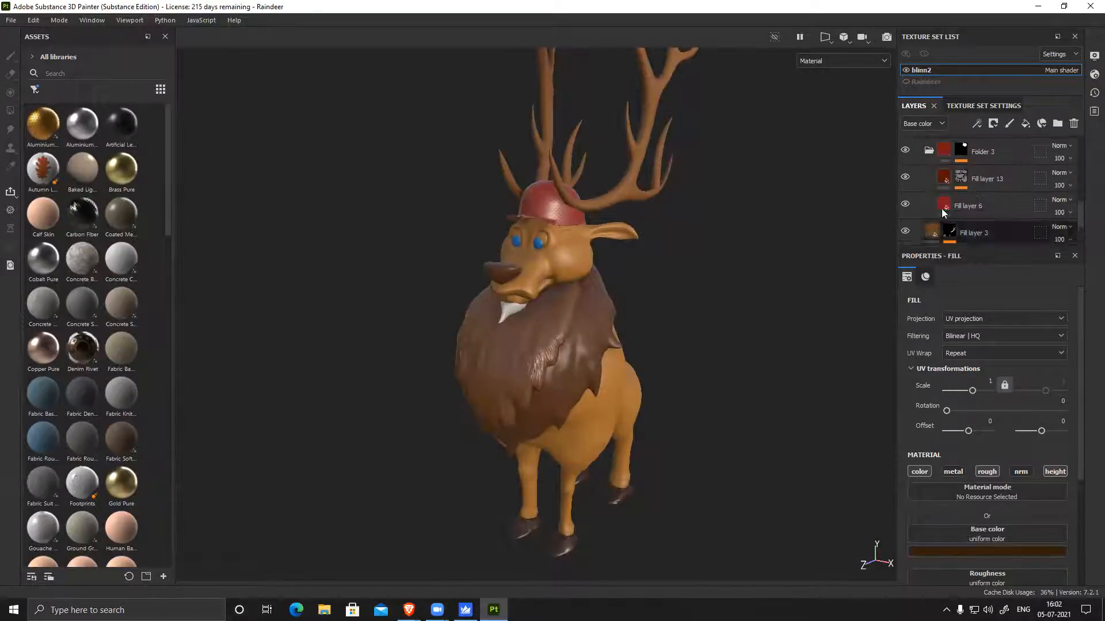
{"action": "left_click", "coordinate": [907, 152]}
{"action": "left_click", "coordinate": [906, 152]}
{"action": "left_click", "coordinate": [907, 151]}
{"action": "left_click", "coordinate": [906, 178]}
{"action": "left_click", "coordinate": [905, 177]}
{"action": "left_click", "coordinate": [905, 207]}
{"action": "left_click", "coordinate": [904, 207]}
{"action": "left_click", "coordinate": [905, 231]}
{"action": "left_click", "coordinate": [905, 231]}
{"action": "scroll", "coordinate": [999, 225], "scroll_direction": "down", "scroll_amount": 5}
{"action": "scroll", "coordinate": [915, 201], "scroll_direction": "down", "scroll_amount": 1}
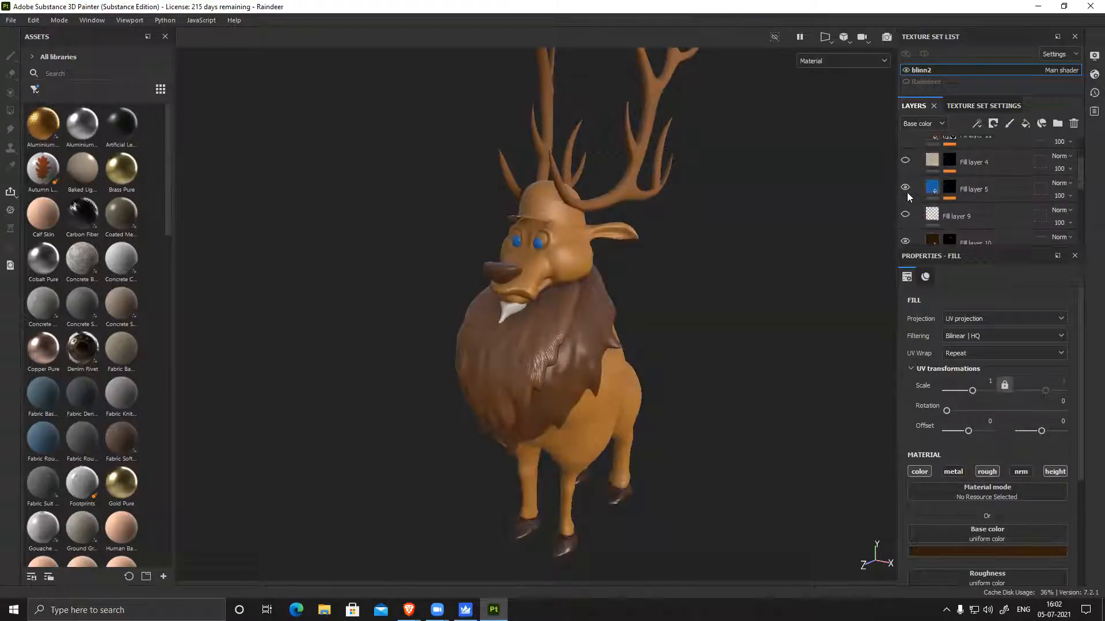
Toggle Fill layer 4, Fill layer 2, Fill layer 3 and Folder 2 off and on to examine which body parts they color
{"action": "scroll", "coordinate": [915, 189], "scroll_direction": "up", "scroll_amount": 3}
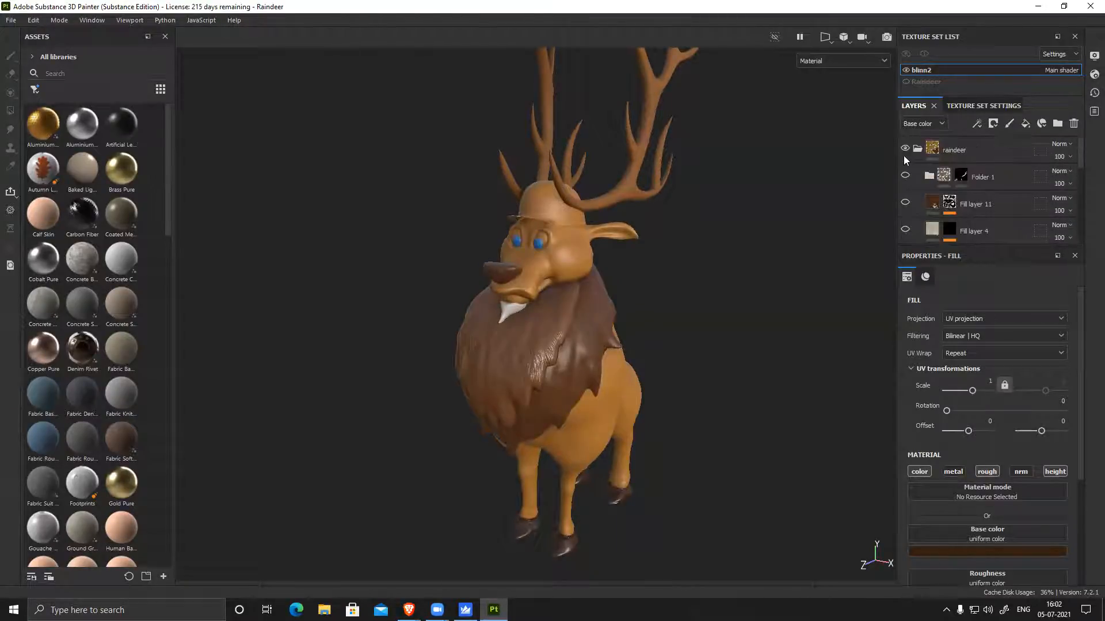
{"action": "left_click", "coordinate": [905, 229]}
{"action": "left_click", "coordinate": [905, 229]}
{"action": "scroll", "coordinate": [969, 234], "scroll_direction": "down", "scroll_amount": 5}
{"action": "scroll", "coordinate": [969, 234], "scroll_direction": "down", "scroll_amount": 3}
{"action": "left_click", "coordinate": [904, 197]}
{"action": "left_click", "coordinate": [904, 197]}
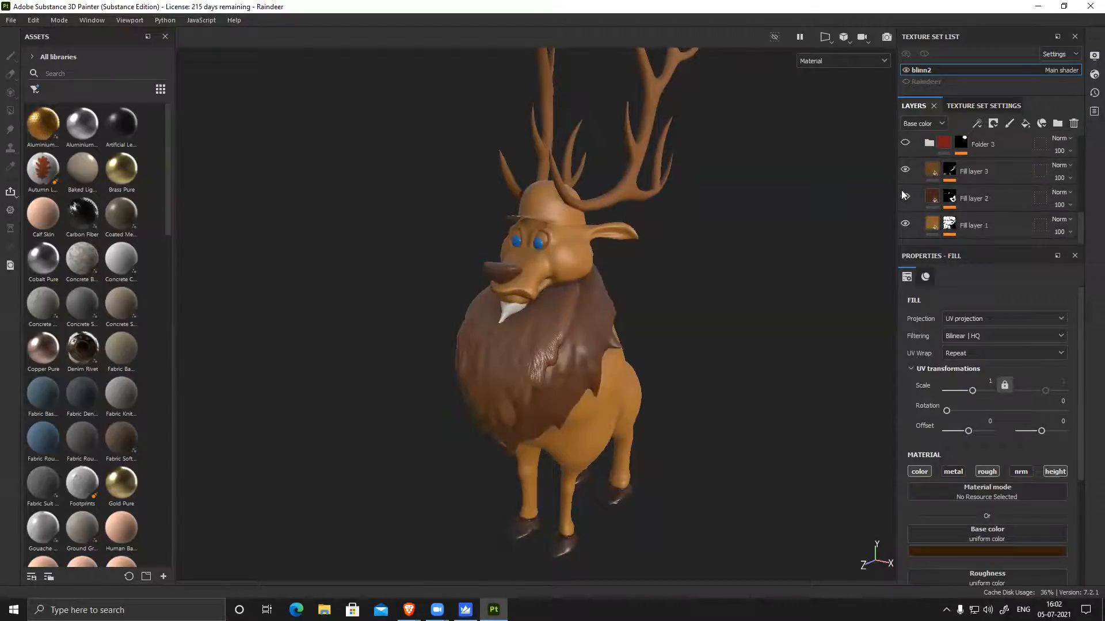
{"action": "left_click", "coordinate": [901, 172]}
{"action": "left_click", "coordinate": [902, 172]}
{"action": "scroll", "coordinate": [922, 192], "scroll_direction": "up", "scroll_amount": 4}
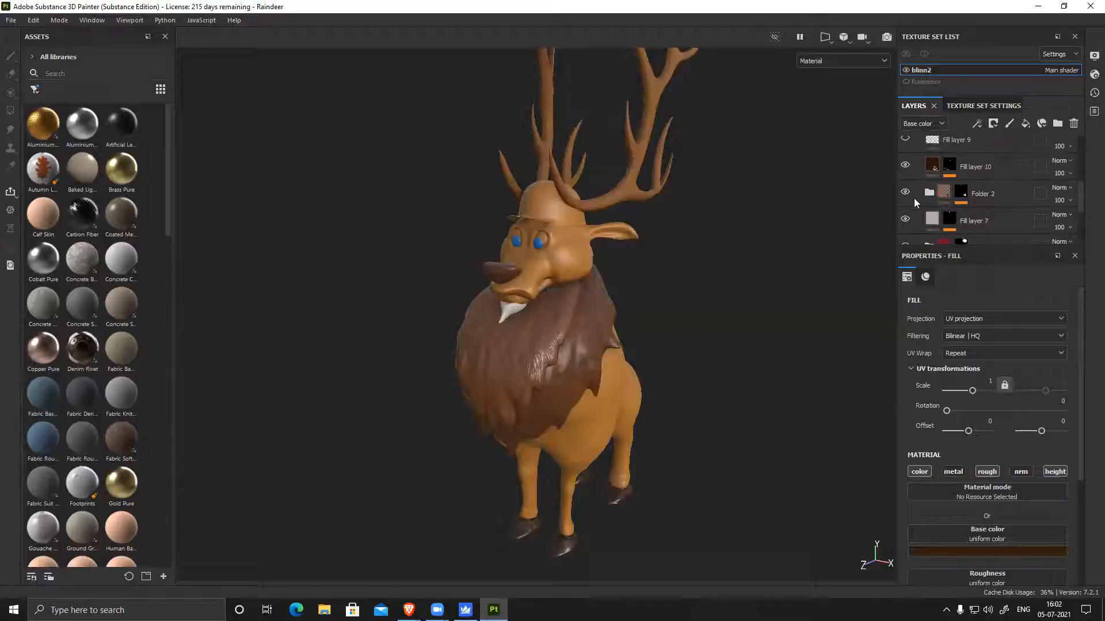
{"action": "left_click", "coordinate": [905, 196]}
{"action": "left_click", "coordinate": [905, 195]}
Expand Folder 2, hide Fill layer 8 copy 1, and enlarge the visible layer list
{"action": "left_click", "coordinate": [929, 192]}
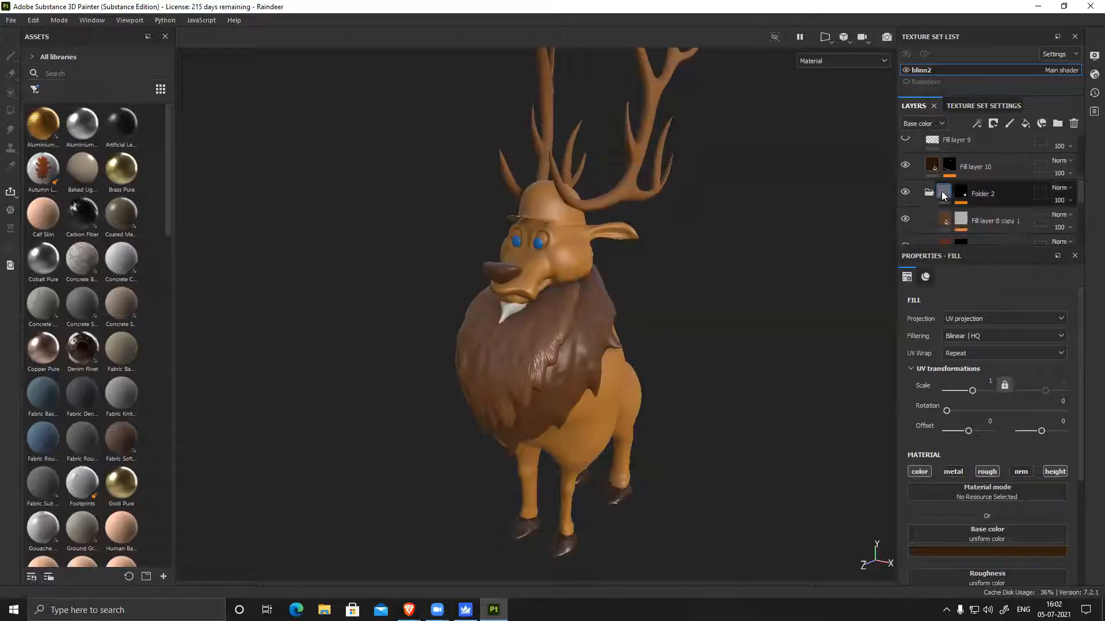
{"action": "left_click", "coordinate": [905, 220]}
{"action": "left_click_drag", "start_coordinate": [668, 320], "coordinate": [671, 393], "text": "alt"}
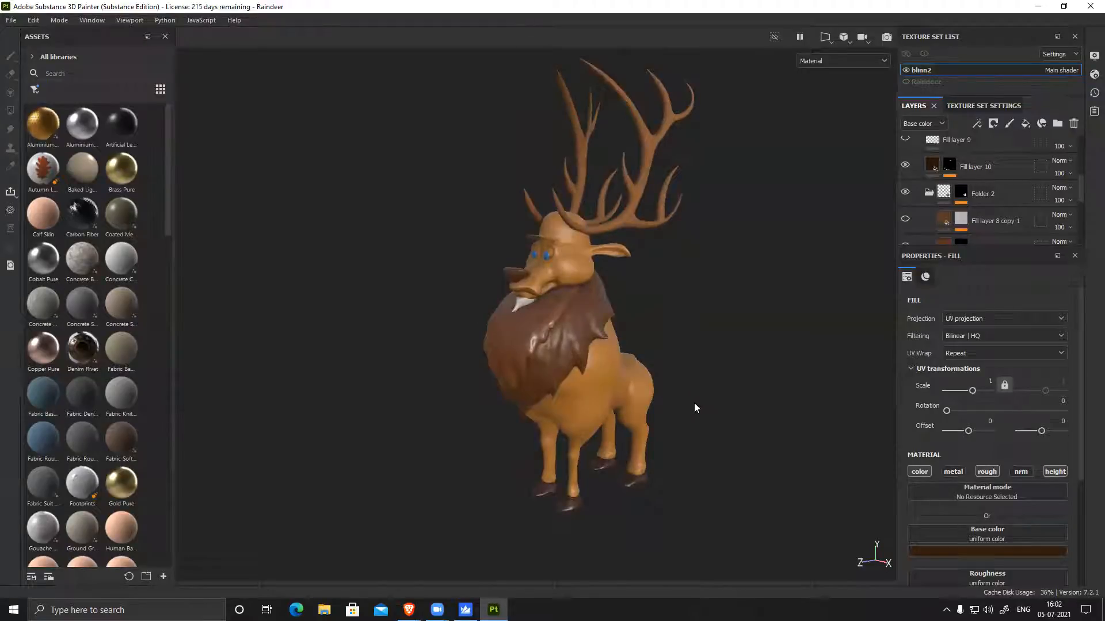
{"action": "left_click_drag", "start_coordinate": [472, 413], "coordinate": [612, 407], "text": "alt"}
{"action": "right_click_drag", "start_coordinate": [612, 407], "coordinate": [650, 426], "text": "alt"}
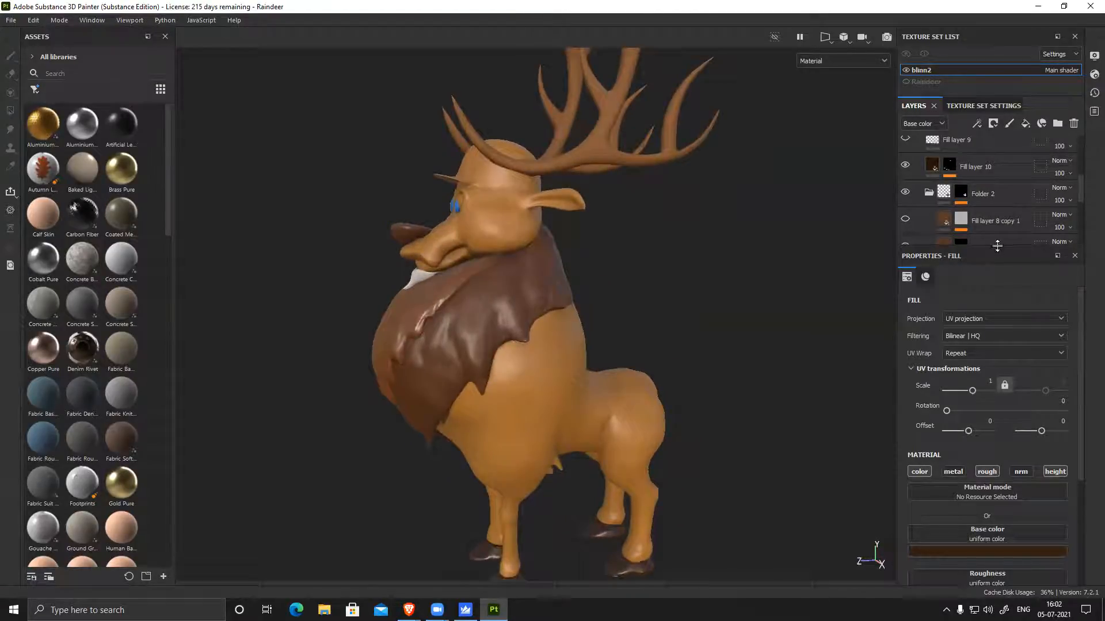
{"action": "left_click_drag", "start_coordinate": [998, 246], "coordinate": [997, 394]}
{"action": "scroll", "coordinate": [998, 312], "scroll_direction": "down", "scroll_amount": 1}
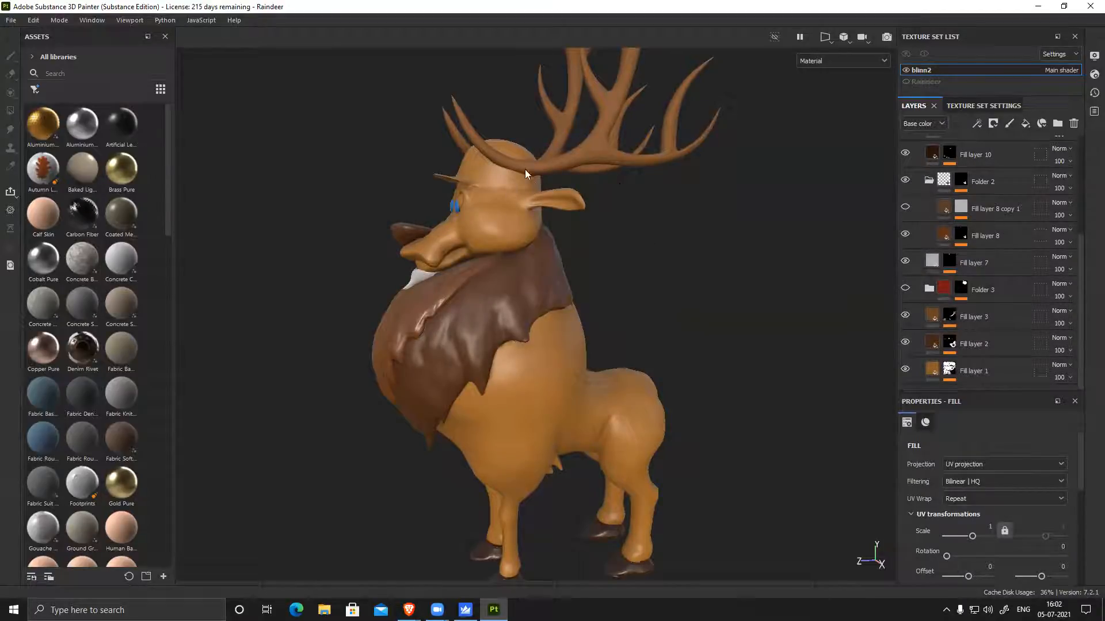
Show and expand Folder 3, and compare the hat with Fill layer 13 hidden and shown
{"action": "left_click_drag", "start_coordinate": [581, 203], "coordinate": [547, 207], "text": "alt"}
{"action": "right_click_drag", "start_coordinate": [548, 207], "coordinate": [481, 149], "text": "alt"}
{"action": "middle_click_drag", "start_coordinate": [481, 150], "coordinate": [518, 247], "text": "alt"}
{"action": "left_click_drag", "start_coordinate": [769, 347], "coordinate": [720, 387], "text": "alt"}
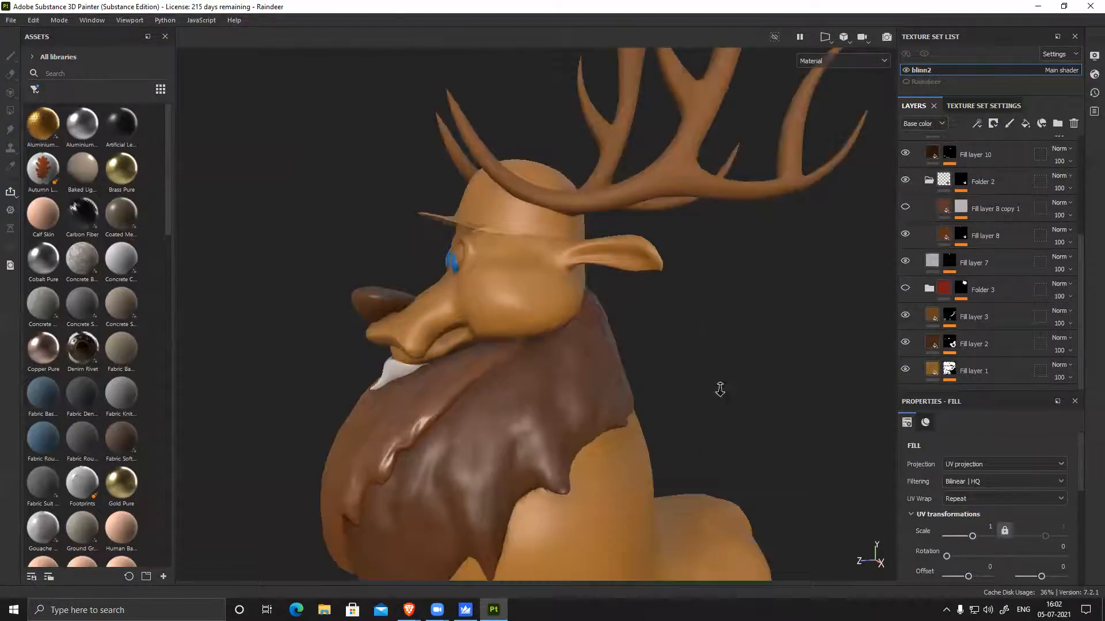
{"action": "right_click_drag", "start_coordinate": [719, 387], "coordinate": [711, 434], "text": "alt"}
{"action": "middle_click_drag", "start_coordinate": [711, 434], "coordinate": [699, 380], "text": "alt"}
{"action": "left_click", "coordinate": [906, 288]}
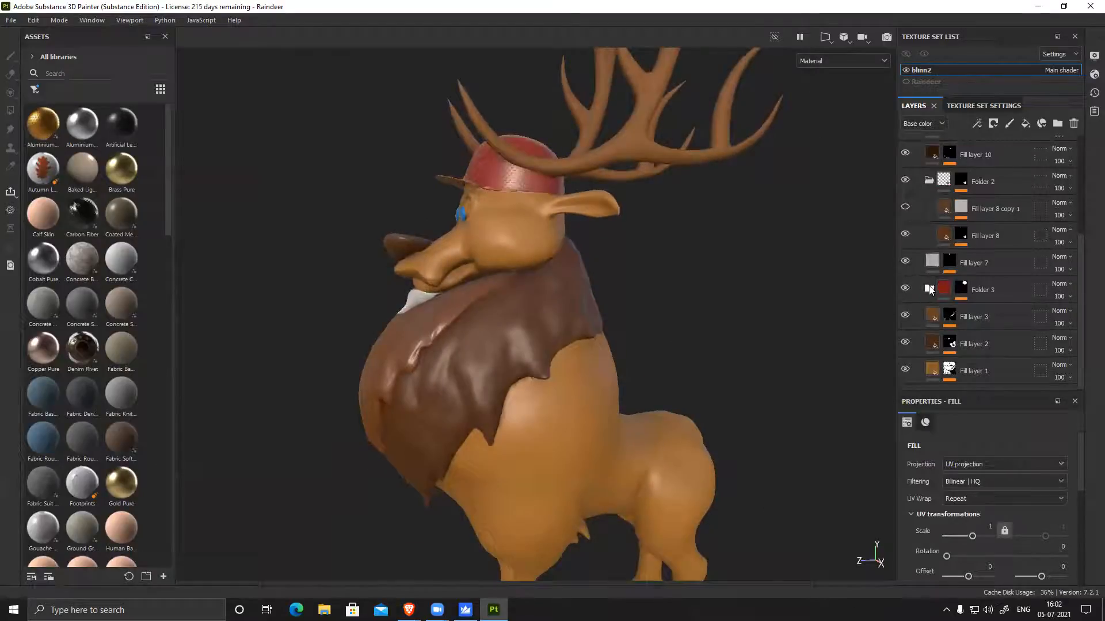
{"action": "left_click", "coordinate": [929, 290]}
{"action": "mouse_move", "coordinate": [618, 240]}
{"action": "left_mouse_down", "text": "alt"}
{"action": "mouse_move", "coordinate": [591, 245]}
{"action": "mouse_move", "coordinate": [619, 247]}
{"action": "left_mouse_up", "text": "alt"}
{"action": "left_click", "coordinate": [978, 290]}
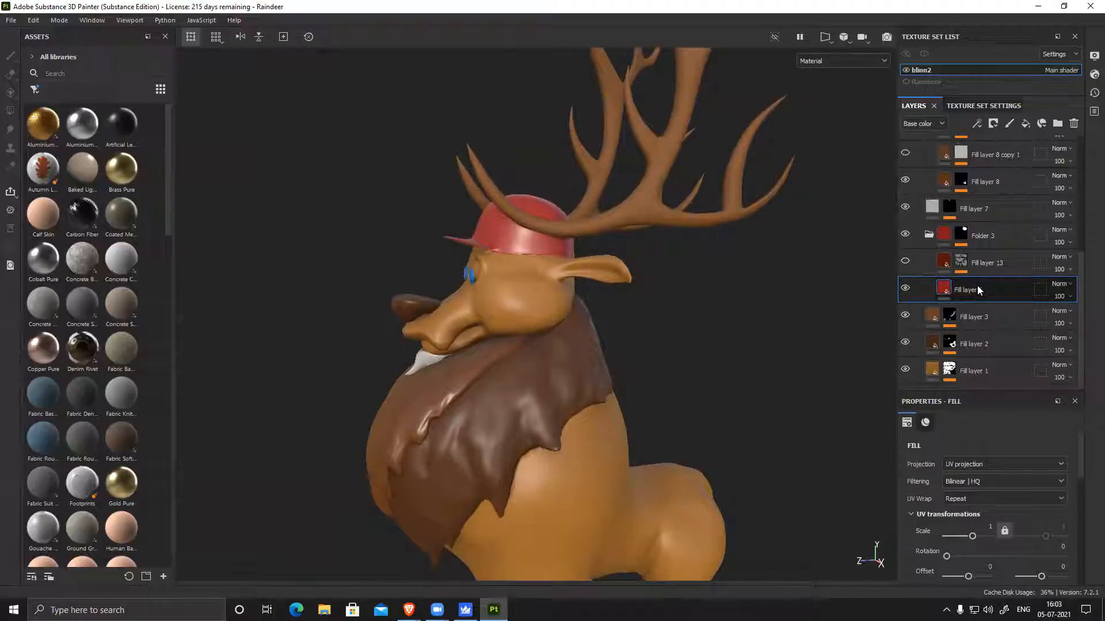
{"action": "left_click", "coordinate": [905, 262]}
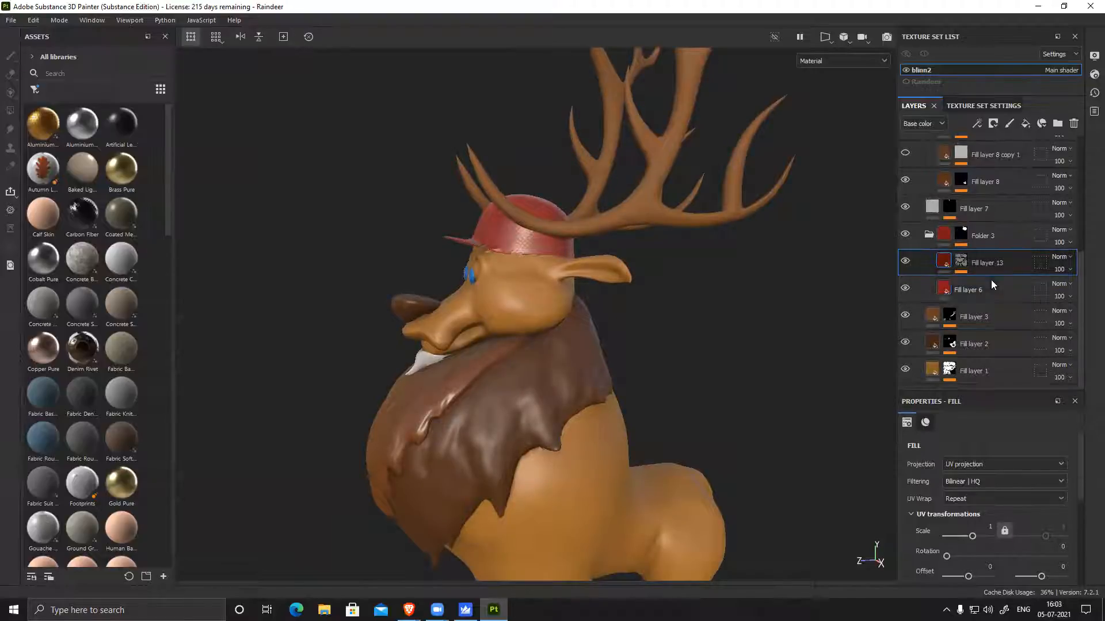
Remove the gradient fill from Fill layer 13's mask and give the layer a fresh black mask
{"action": "left_click", "coordinate": [961, 261]}
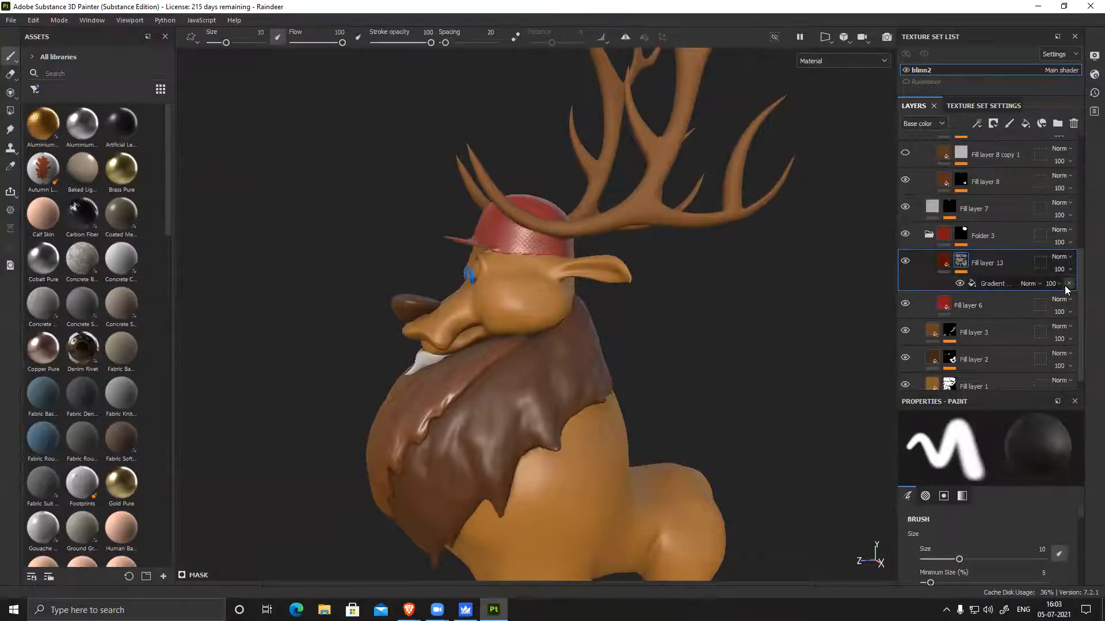
{"action": "left_click", "coordinate": [1068, 284]}
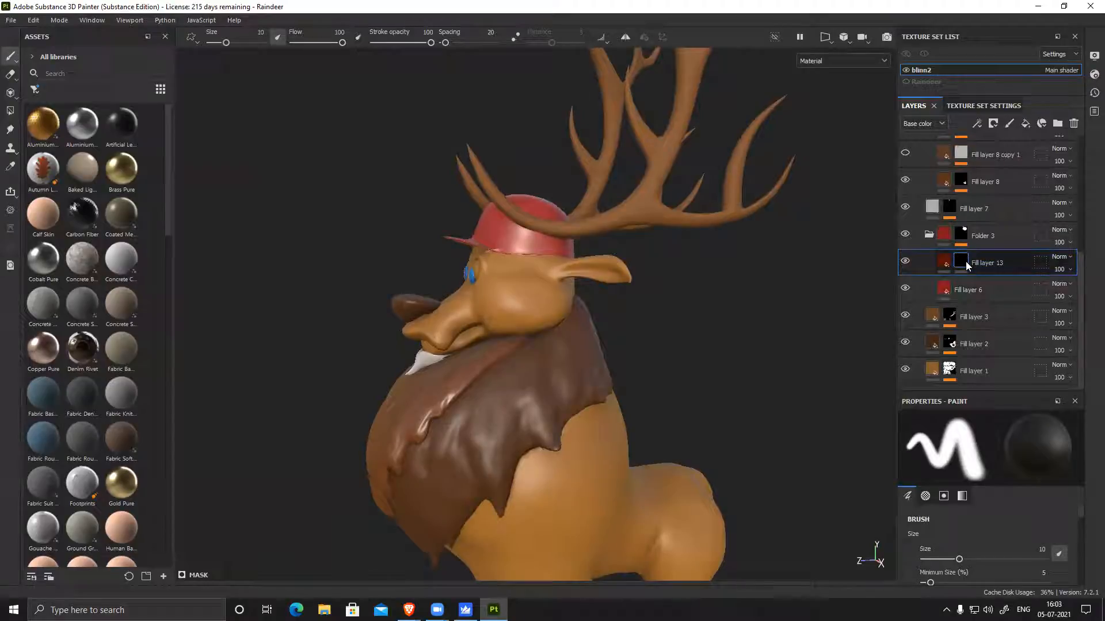
{"action": "right_click", "coordinate": [942, 262]}
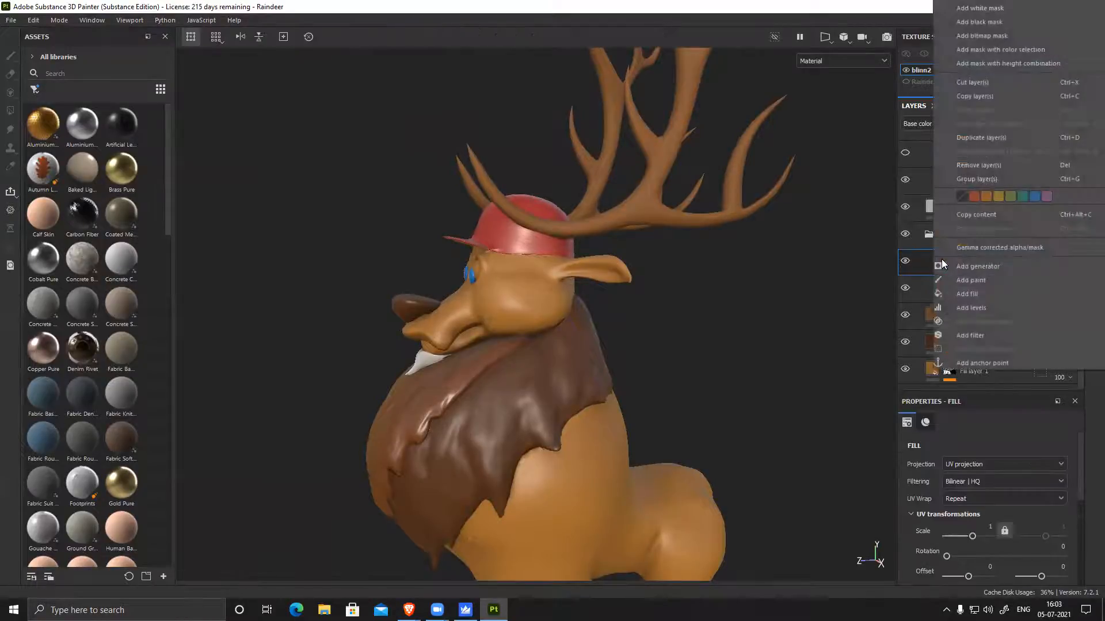
{"action": "left_click", "coordinate": [1007, 17]}
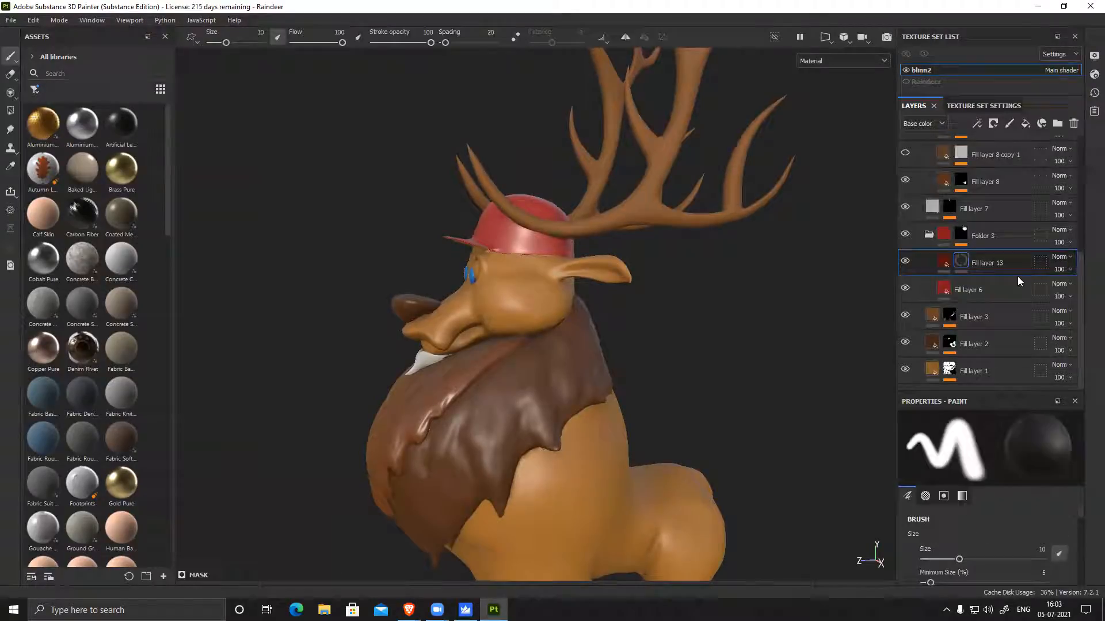
Add a fill to Fill layer 13's mask and assign the Fibers 2 procedural texture as its grayscale
{"action": "right_click", "coordinate": [964, 262]}
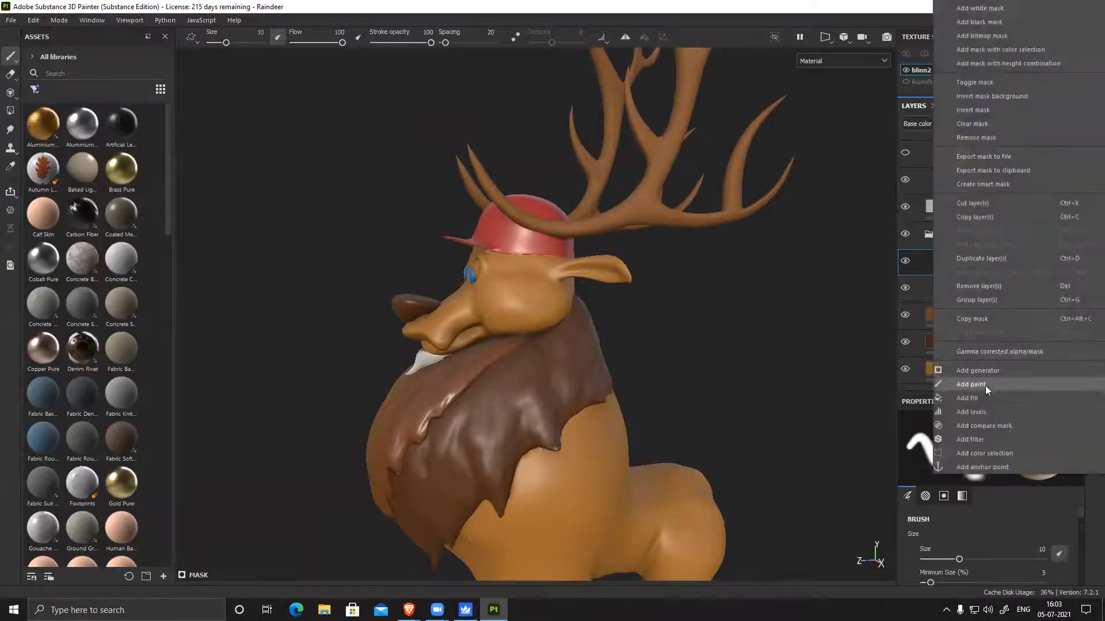
{"action": "left_click", "coordinate": [969, 398]}
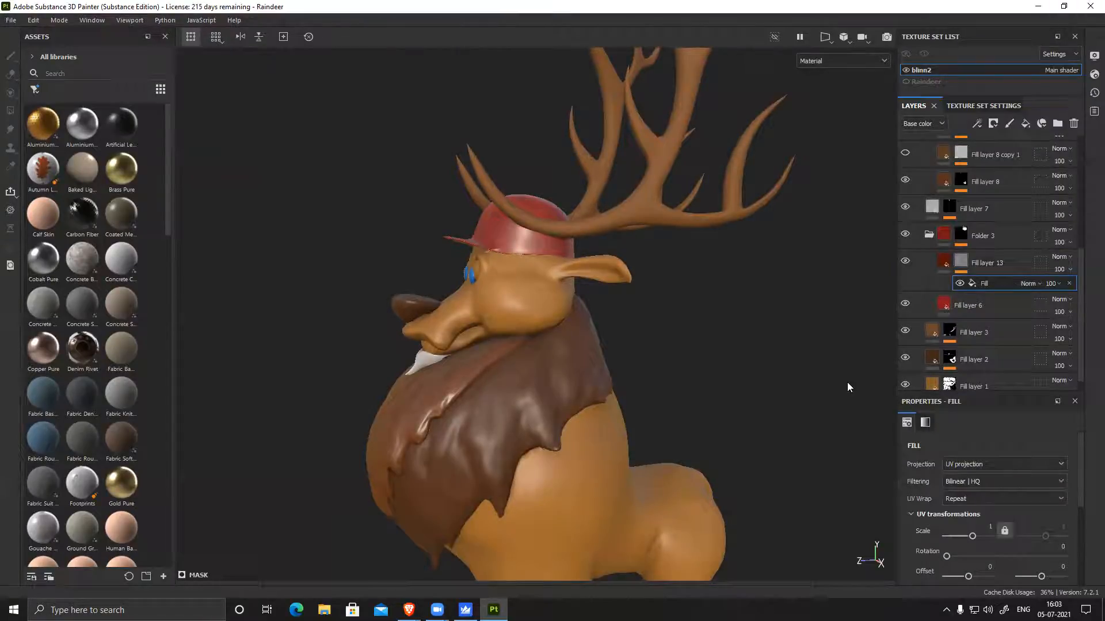
{"action": "scroll", "coordinate": [1024, 515], "scroll_direction": "down", "scroll_amount": 5}
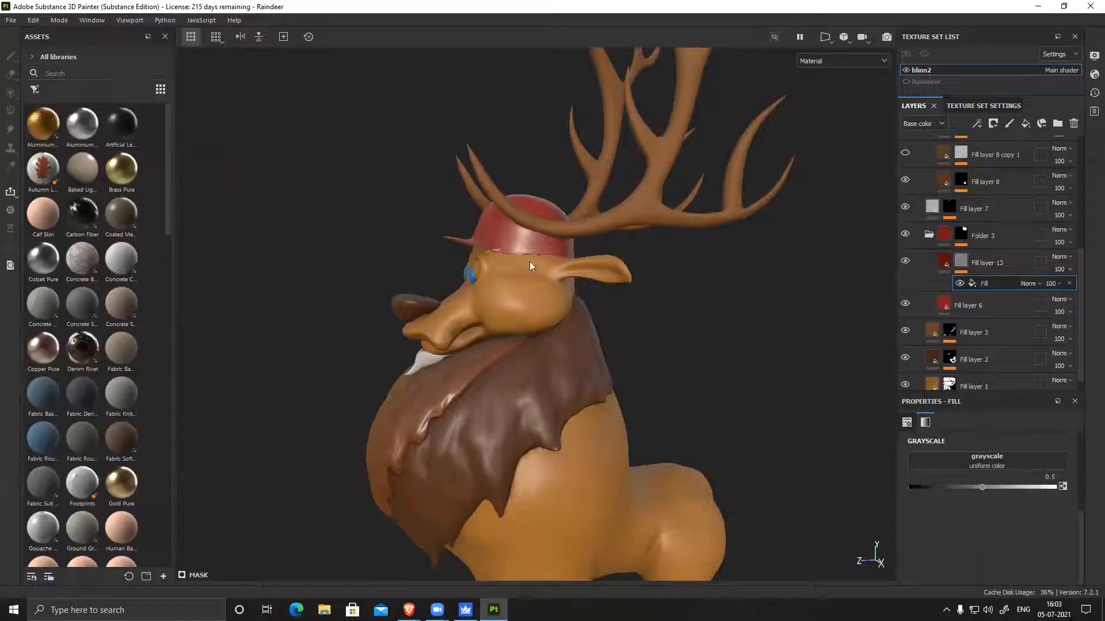
{"action": "left_click", "coordinate": [989, 461]}
{"action": "scroll", "coordinate": [1011, 406], "scroll_direction": "down", "scroll_amount": 5}
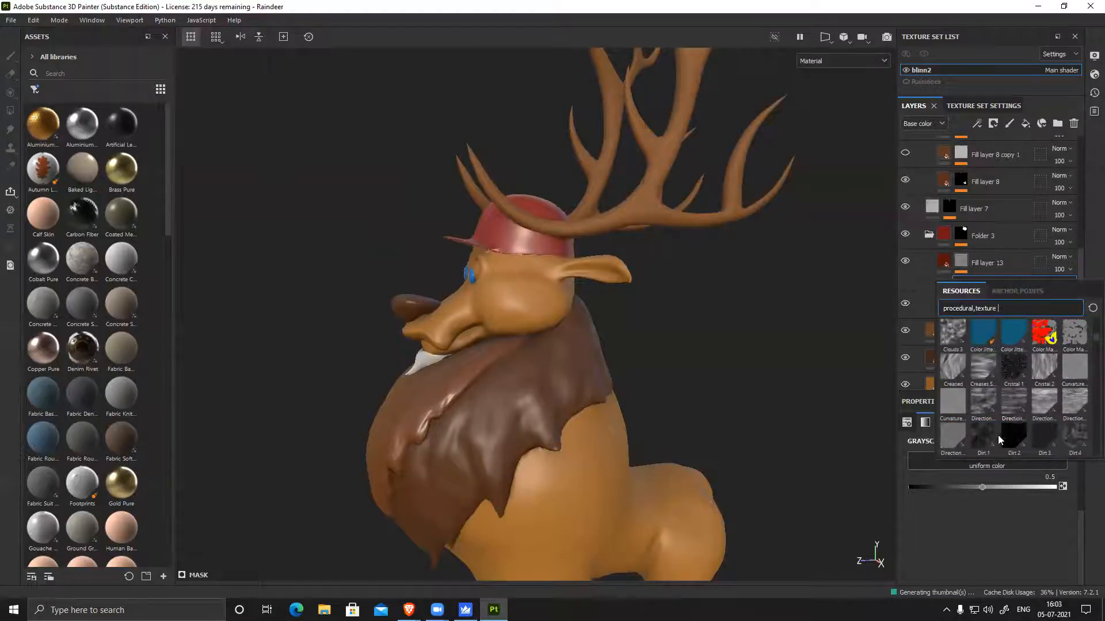
{"action": "scroll", "coordinate": [997, 433], "scroll_direction": "down", "scroll_amount": 5}
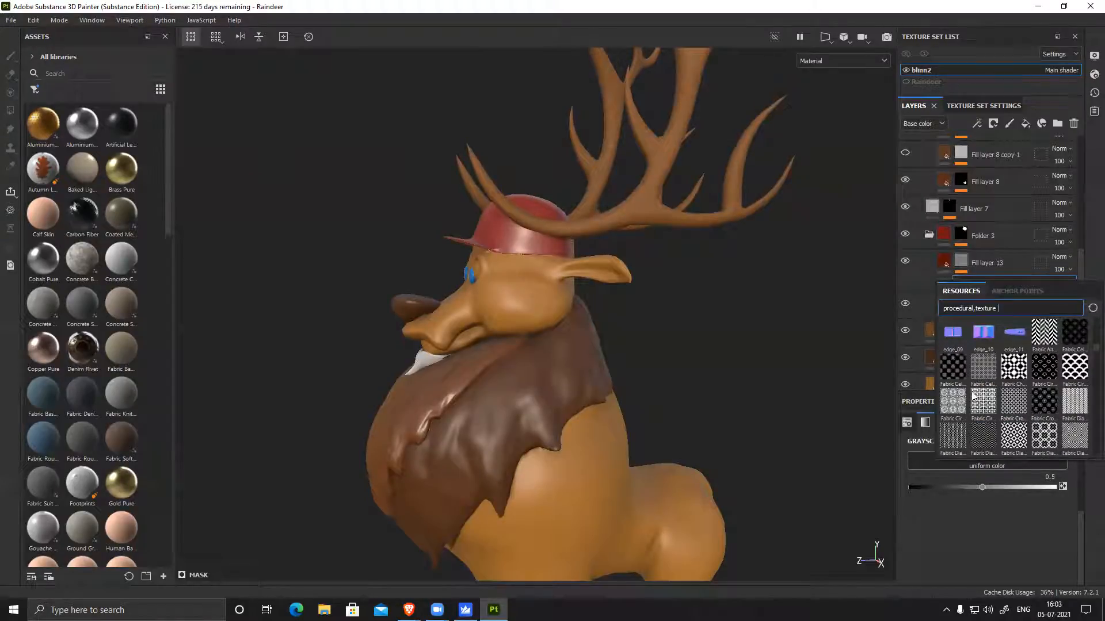
{"action": "mouse_move", "coordinate": [999, 404]}
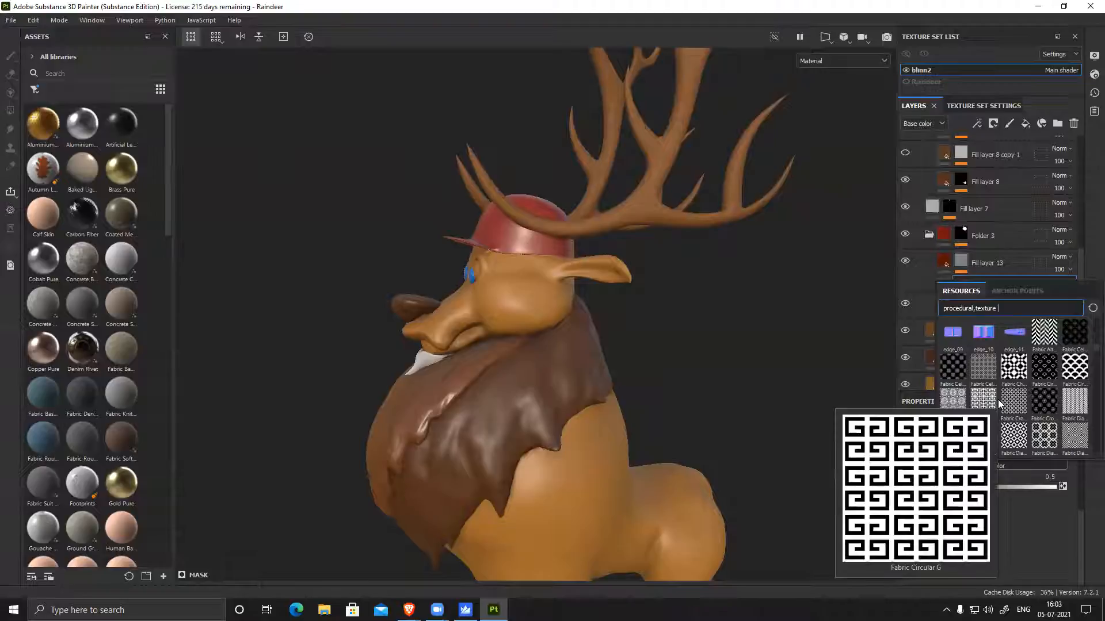
{"action": "scroll", "coordinate": [1001, 404], "scroll_direction": "down", "scroll_amount": 3}
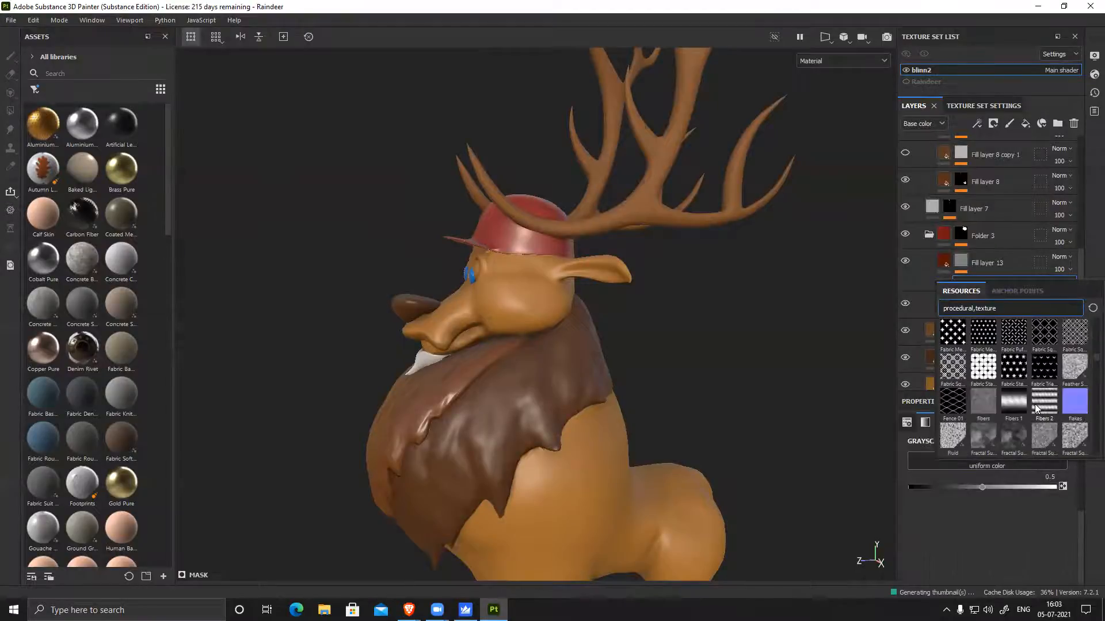
{"action": "left_click", "coordinate": [1044, 405]}
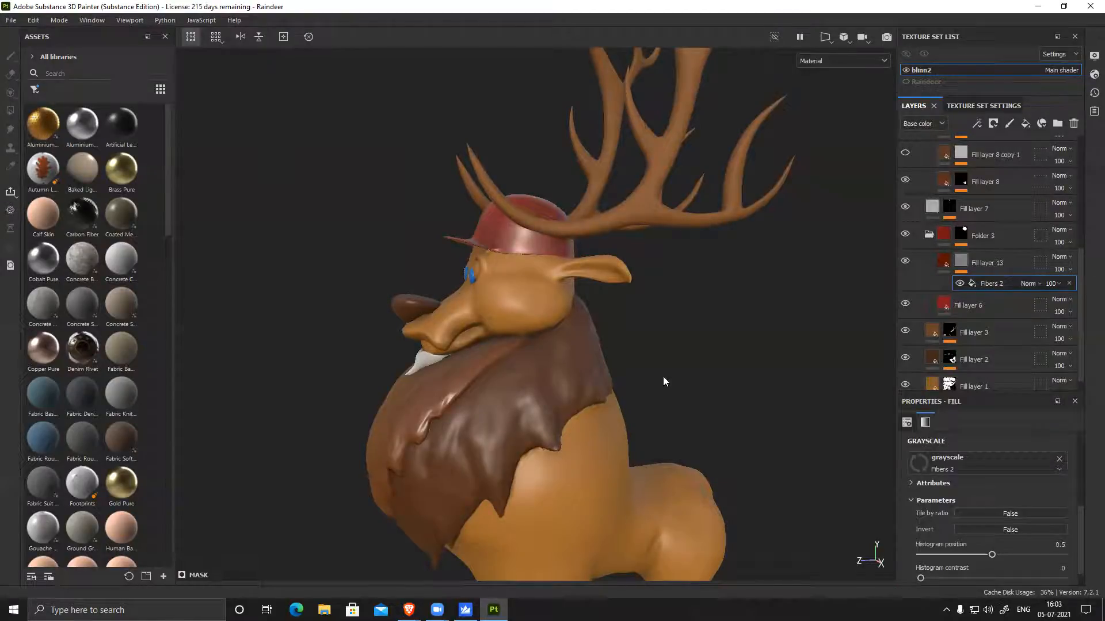
Raise the Fibers 2 fill's histogram position and increase its UV scale for denser fibers on the hat
{"action": "left_click_drag", "start_coordinate": [639, 361], "coordinate": [642, 363], "text": "alt"}
{"action": "scroll", "coordinate": [1001, 506], "scroll_direction": "down", "scroll_amount": 1}
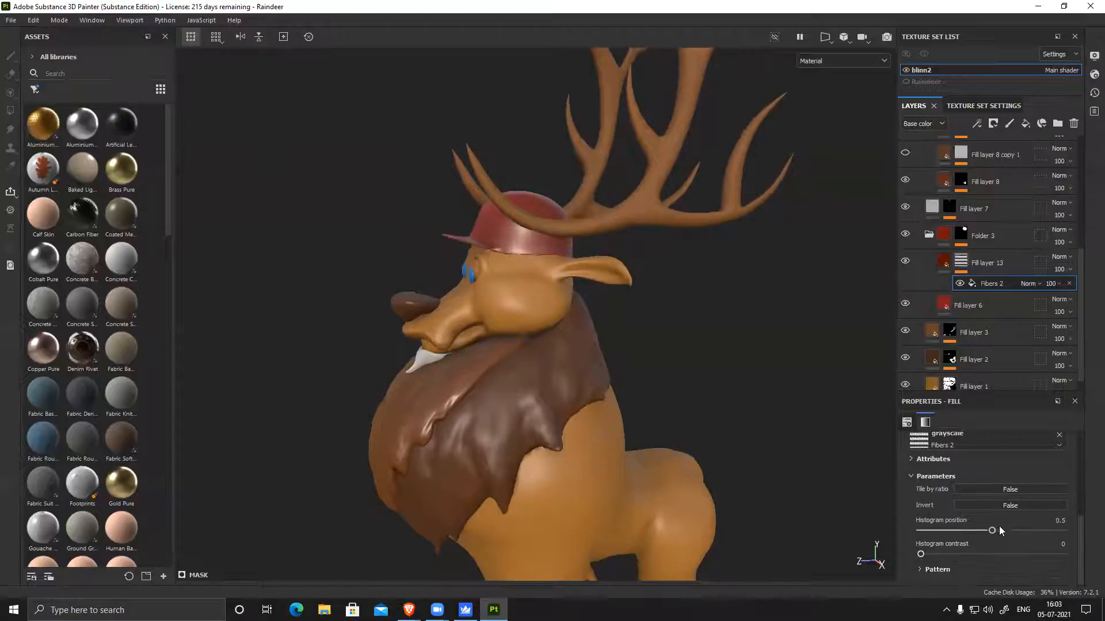
{"action": "left_click_drag", "start_coordinate": [992, 532], "coordinate": [1018, 540]}
{"action": "scroll", "coordinate": [958, 550], "scroll_direction": "up", "scroll_amount": 5}
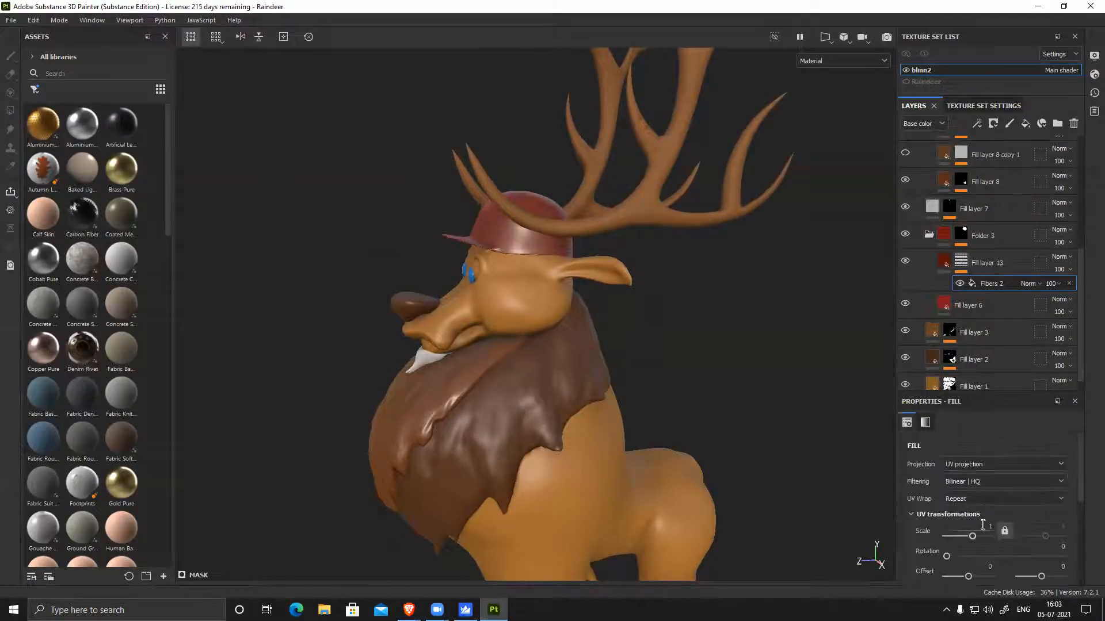
{"action": "left_click_drag", "start_coordinate": [973, 537], "coordinate": [982, 544]}
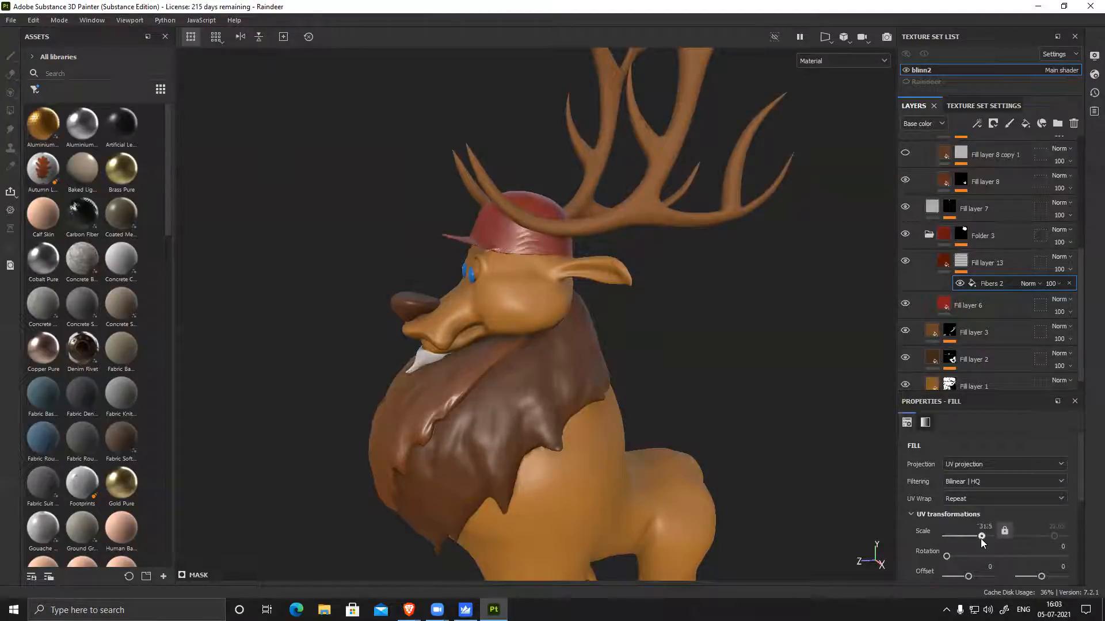
Raise the Fibers 2 fill's UV scale to 128 and inspect the fibers on the hat from the front and side
{"action": "left_click_drag", "start_coordinate": [606, 414], "coordinate": [584, 405], "text": "alt"}
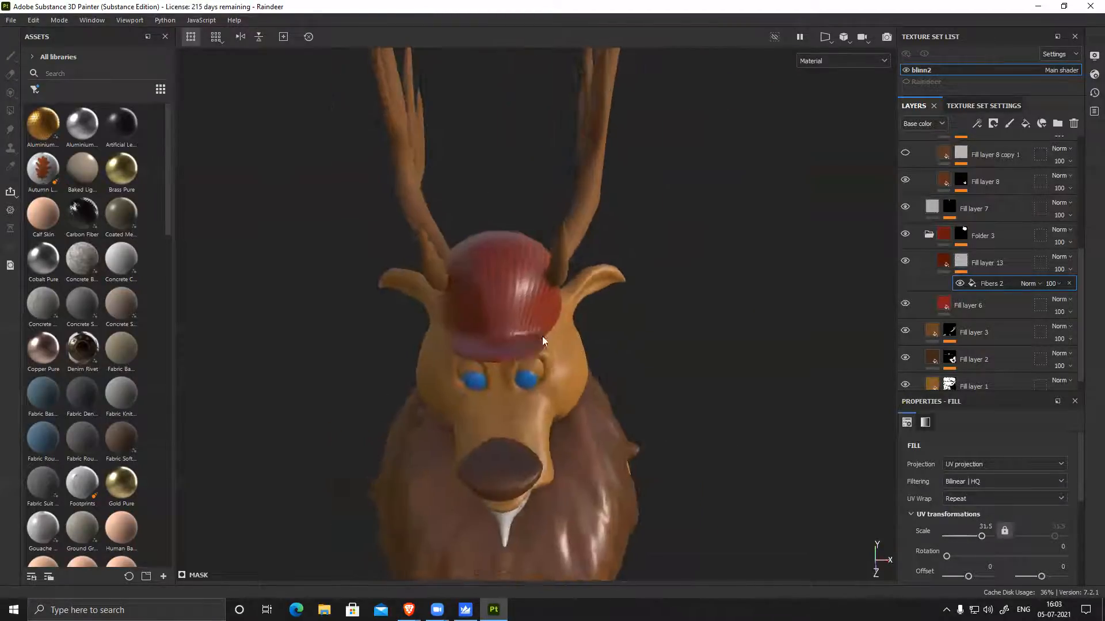
{"action": "right_click_drag", "start_coordinate": [584, 405], "coordinate": [806, 560], "text": "alt"}
{"action": "middle_click_drag", "start_coordinate": [596, 391], "coordinate": [644, 434], "text": "alt"}
{"action": "right_click_drag", "start_coordinate": [644, 434], "coordinate": [732, 544], "text": "alt"}
{"action": "left_click_drag", "start_coordinate": [696, 449], "coordinate": [589, 387], "text": "alt"}
{"action": "left_click_drag", "start_coordinate": [981, 533], "coordinate": [992, 540]}
{"action": "left_click_drag", "start_coordinate": [689, 437], "coordinate": [837, 414], "text": "alt"}
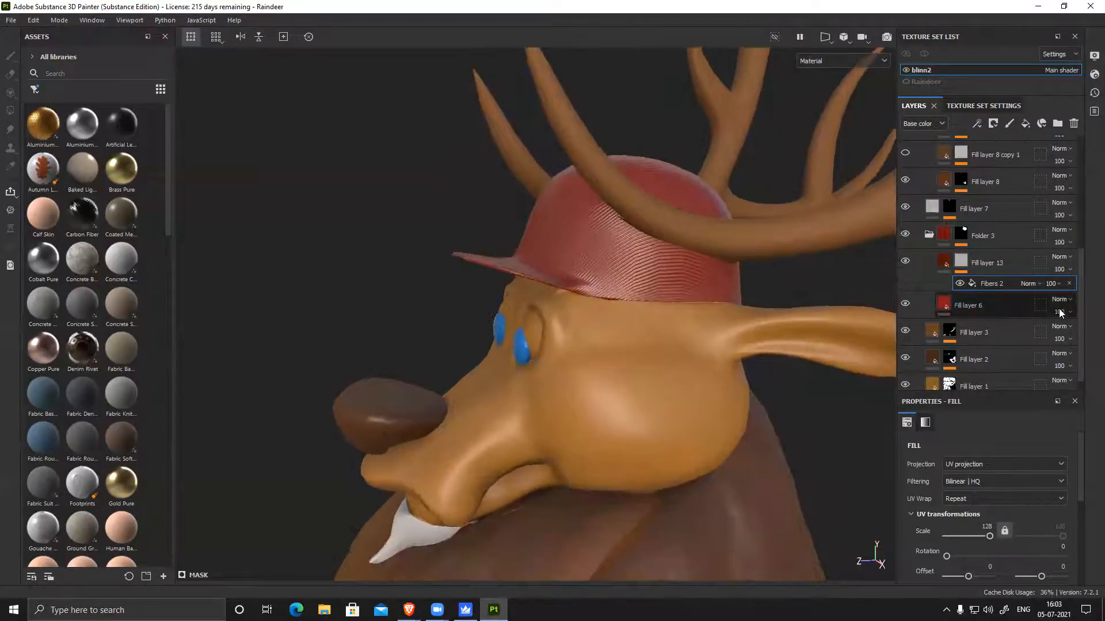
Remove the Fibers 2 fill from Fill layer 13's mask and add a new fill to the mask
{"action": "left_click", "coordinate": [1069, 283]}
{"action": "right_click", "coordinate": [966, 264]}
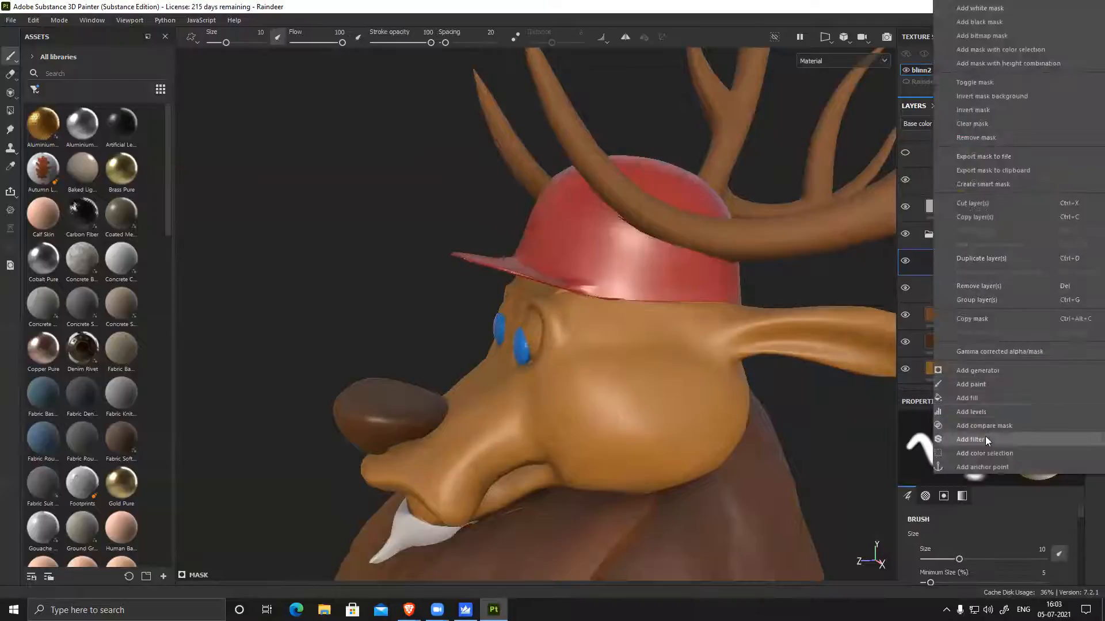
{"action": "left_click", "coordinate": [980, 397]}
{"action": "scroll", "coordinate": [1004, 489], "scroll_direction": "down", "scroll_amount": 5}
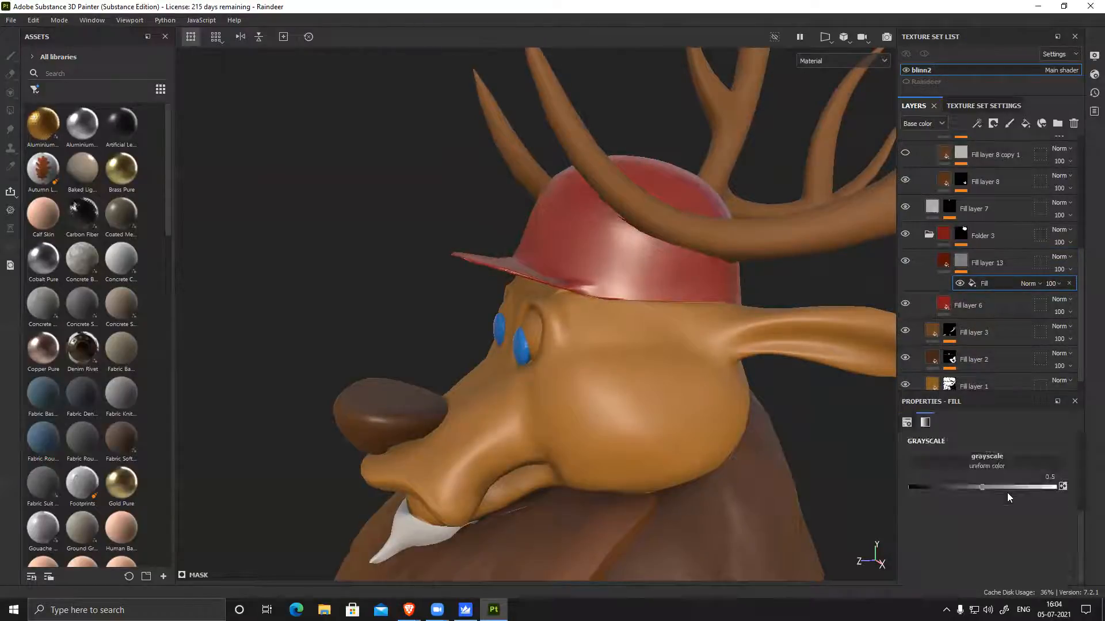
Browse the procedural textures and assign Tile Generator as the grayscale of the new mask fill
{"action": "left_click", "coordinate": [987, 461]}
{"action": "scroll", "coordinate": [1028, 399], "scroll_direction": "down", "scroll_amount": 3}
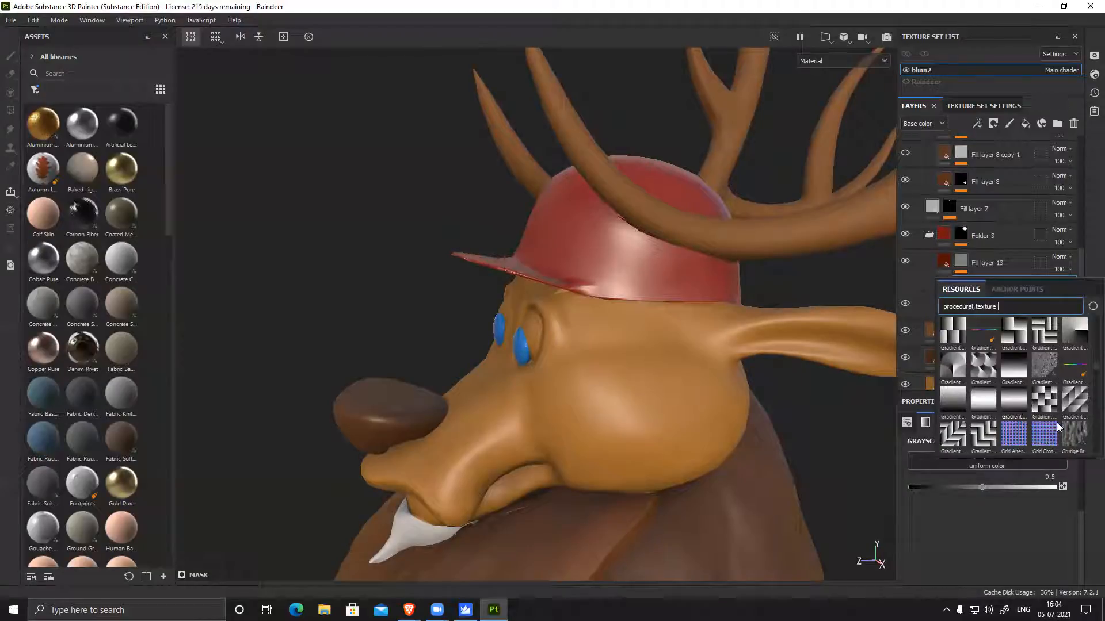
{"action": "mouse_move", "coordinate": [954, 336]}
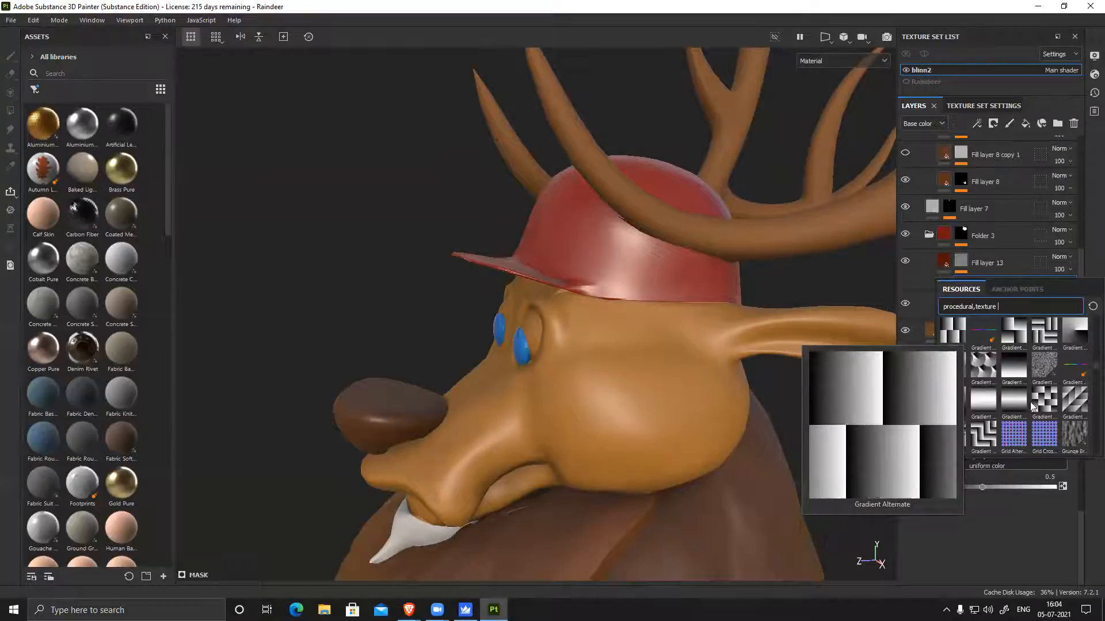
{"action": "scroll", "coordinate": [1013, 380], "scroll_direction": "down", "scroll_amount": 4}
{"action": "scroll", "coordinate": [1016, 418], "scroll_direction": "down", "scroll_amount": 3}
{"action": "scroll", "coordinate": [1016, 418], "scroll_direction": "down", "scroll_amount": 5}
{"action": "scroll", "coordinate": [1016, 414], "scroll_direction": "down", "scroll_amount": 3}
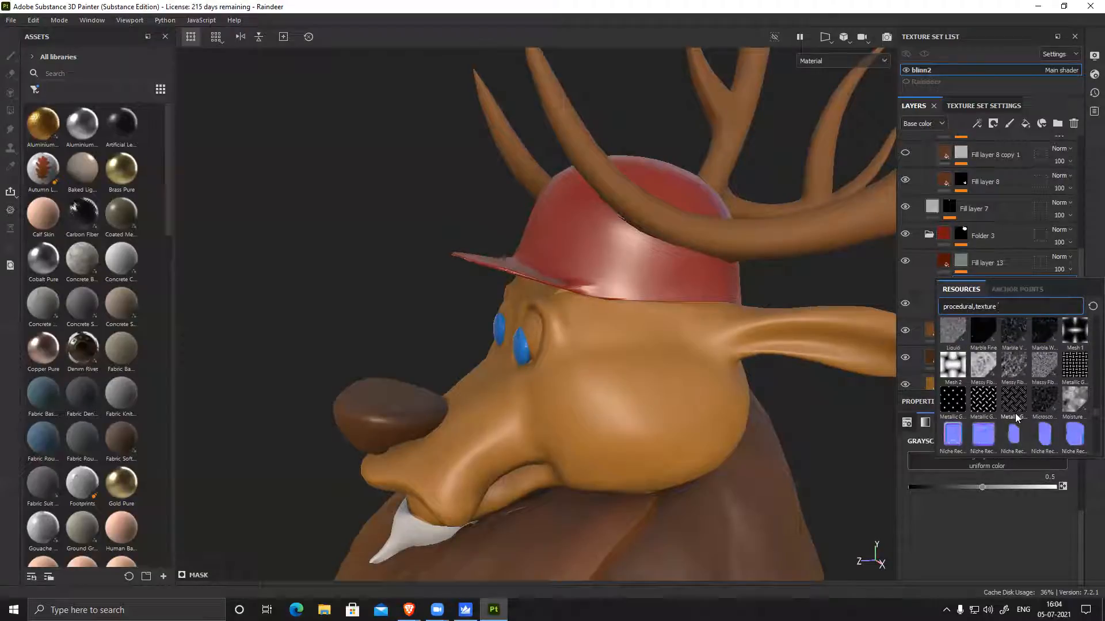
{"action": "scroll", "coordinate": [1014, 412], "scroll_direction": "down", "scroll_amount": 4}
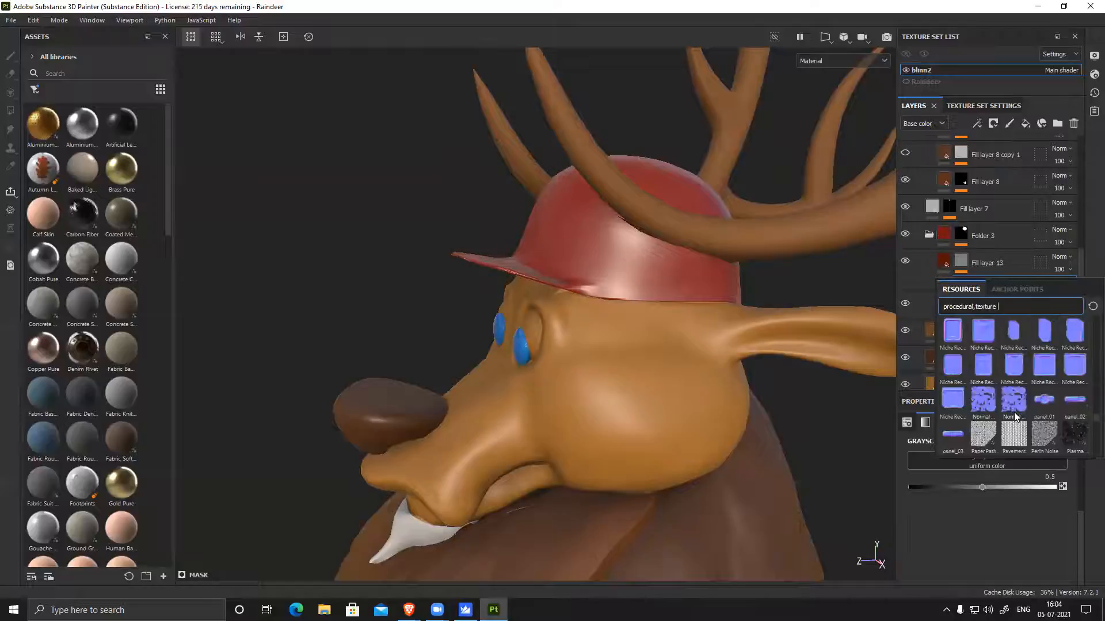
{"action": "scroll", "coordinate": [1015, 416], "scroll_direction": "down", "scroll_amount": 3}
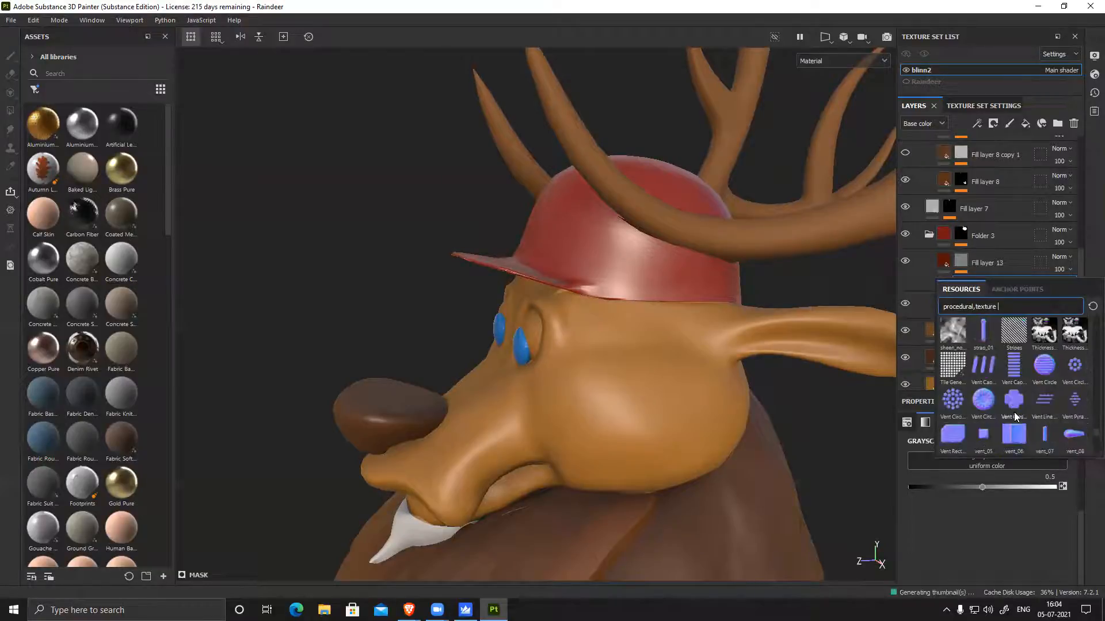
{"action": "left_click", "coordinate": [957, 368]}
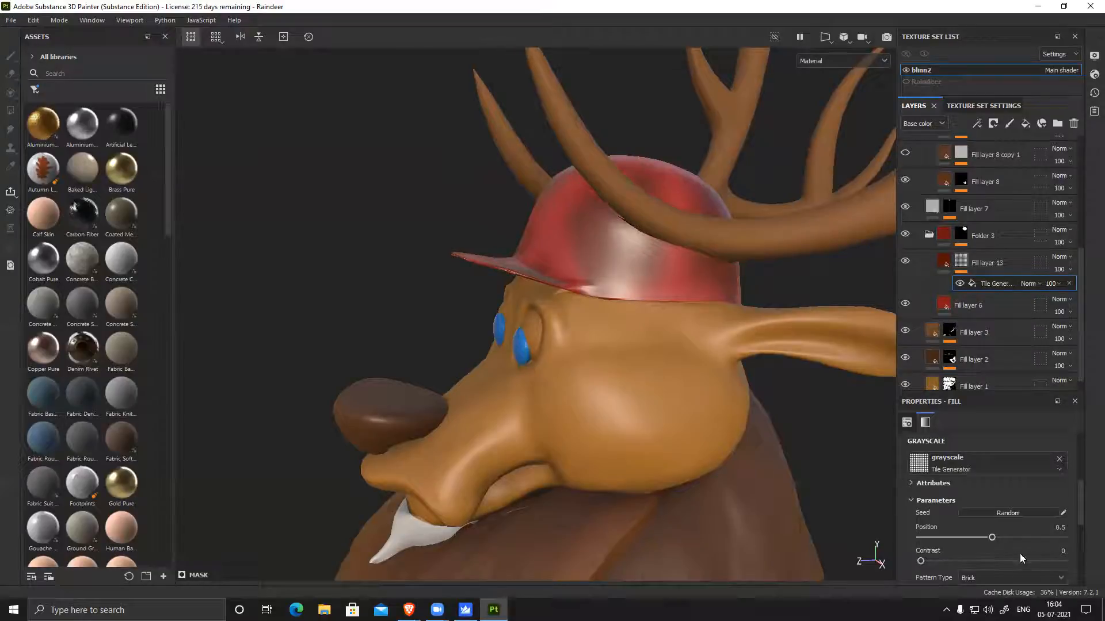
Increase the Tile Generator fill's UV scale for a fine woven pattern on the hat
{"action": "scroll", "coordinate": [997, 538], "scroll_direction": "down", "scroll_amount": 5}
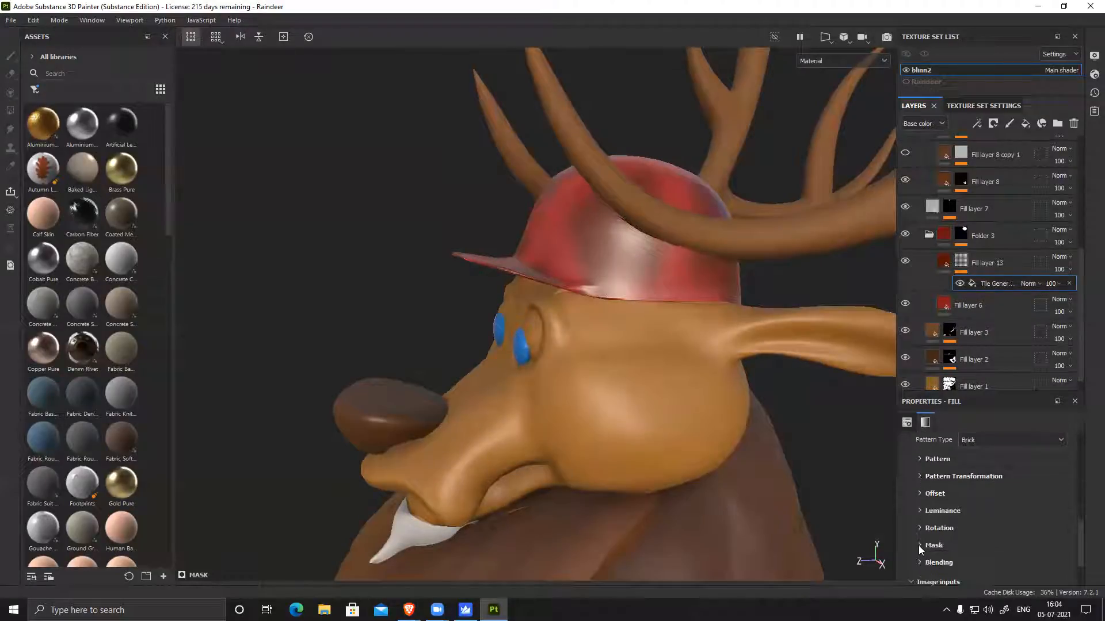
{"action": "scroll", "coordinate": [1005, 525], "scroll_direction": "down", "scroll_amount": 5}
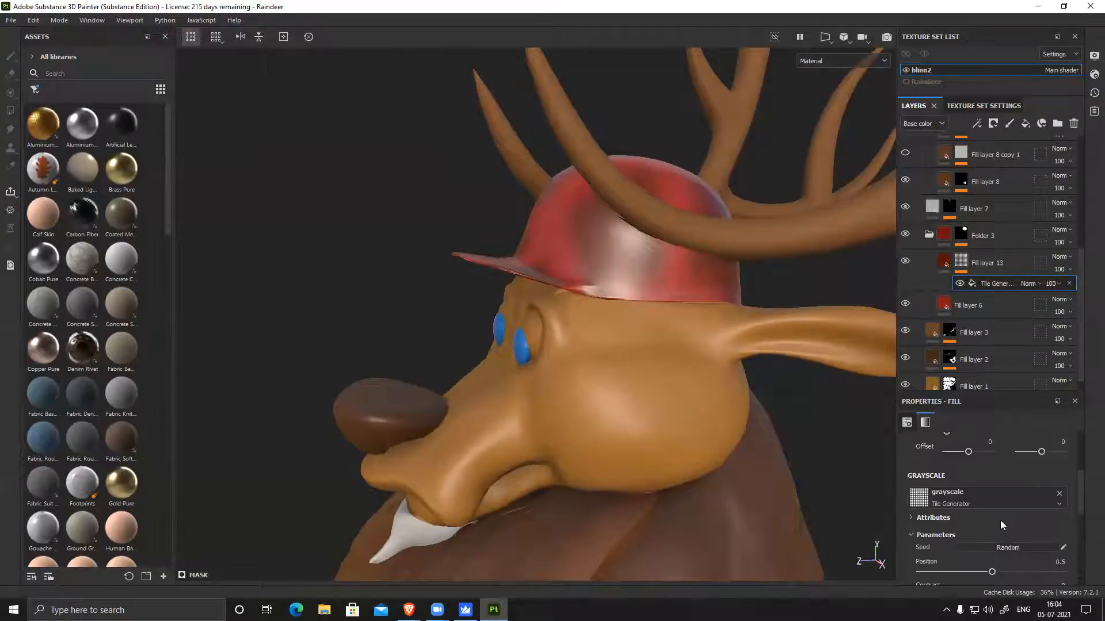
{"action": "scroll", "coordinate": [1000, 524], "scroll_direction": "up", "scroll_amount": 2}
{"action": "left_click_drag", "start_coordinate": [972, 479], "coordinate": [981, 484]}
{"action": "left_click_drag", "start_coordinate": [747, 382], "coordinate": [710, 351], "text": "alt"}
Set the height of Fill layer 13's material to 0.0117
{"action": "left_click", "coordinate": [944, 262]}
{"action": "scroll", "coordinate": [969, 481], "scroll_direction": "up", "scroll_amount": 2}
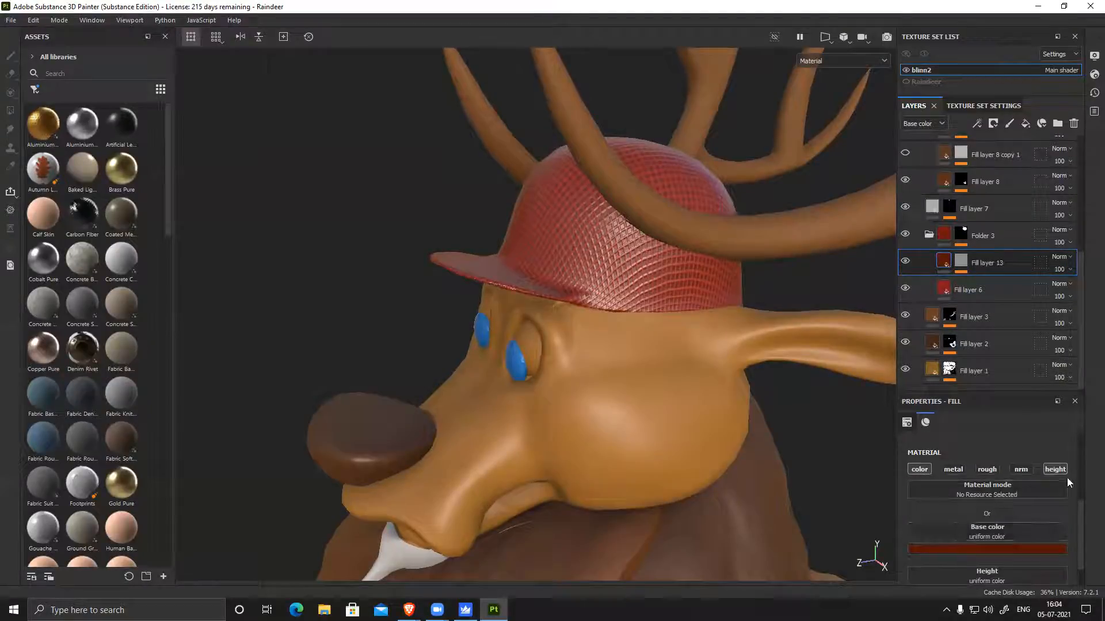
{"action": "scroll", "coordinate": [946, 510], "scroll_direction": "down", "scroll_amount": 1}
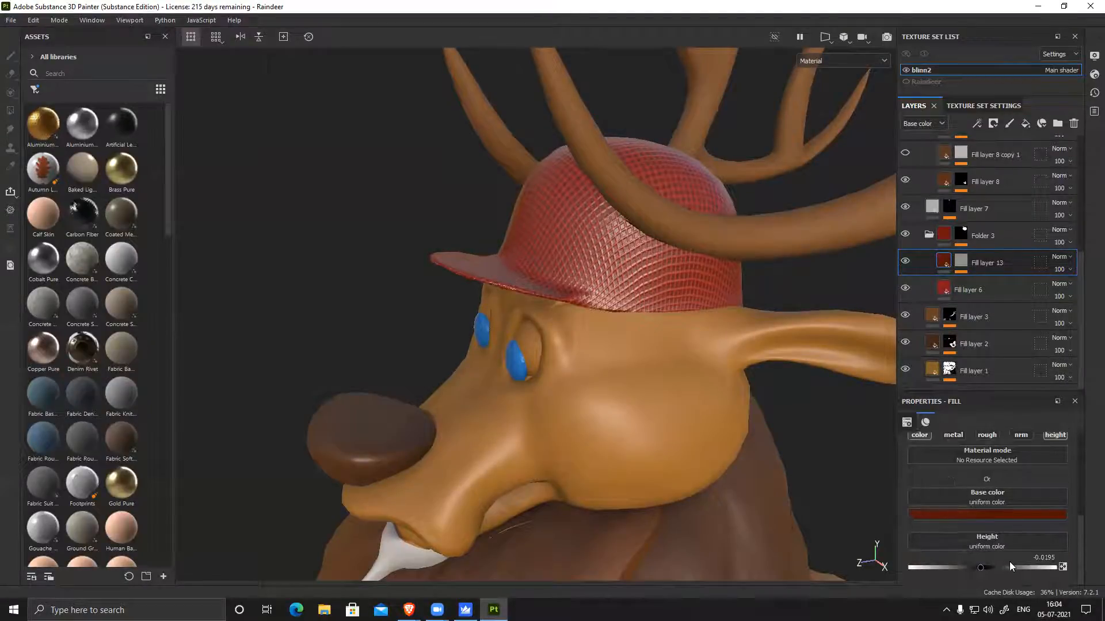
{"action": "left_click_drag", "start_coordinate": [984, 569], "coordinate": [983, 573]}
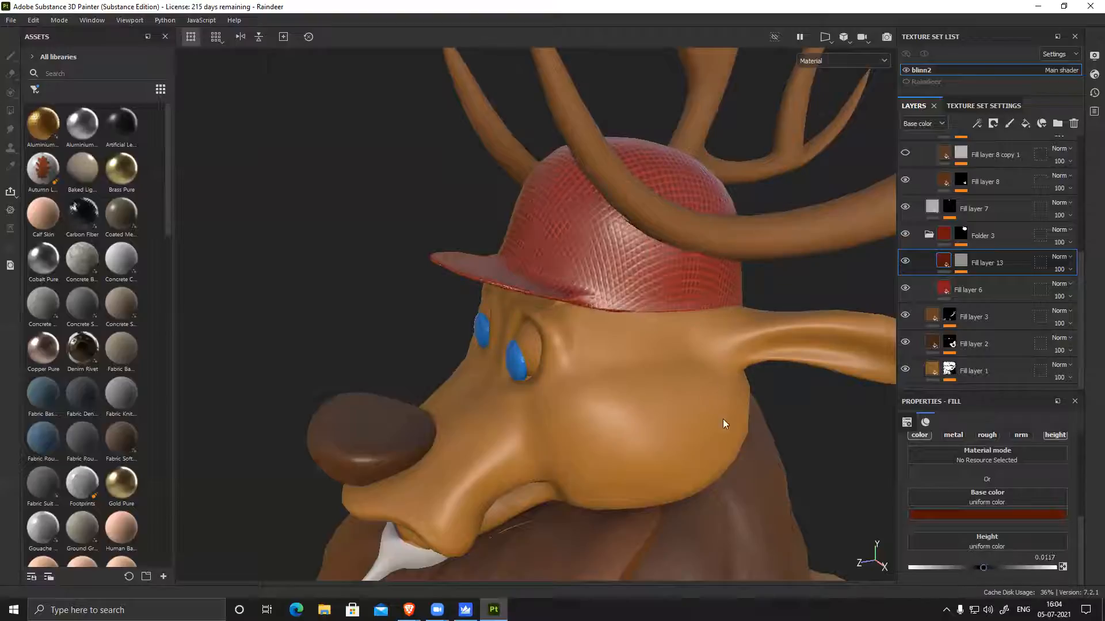
Examine the hat's tile pattern from several angles in Base color and Material views, and check Fill layer 6's material channels
{"action": "left_click_drag", "start_coordinate": [651, 344], "coordinate": [602, 245], "text": "alt"}
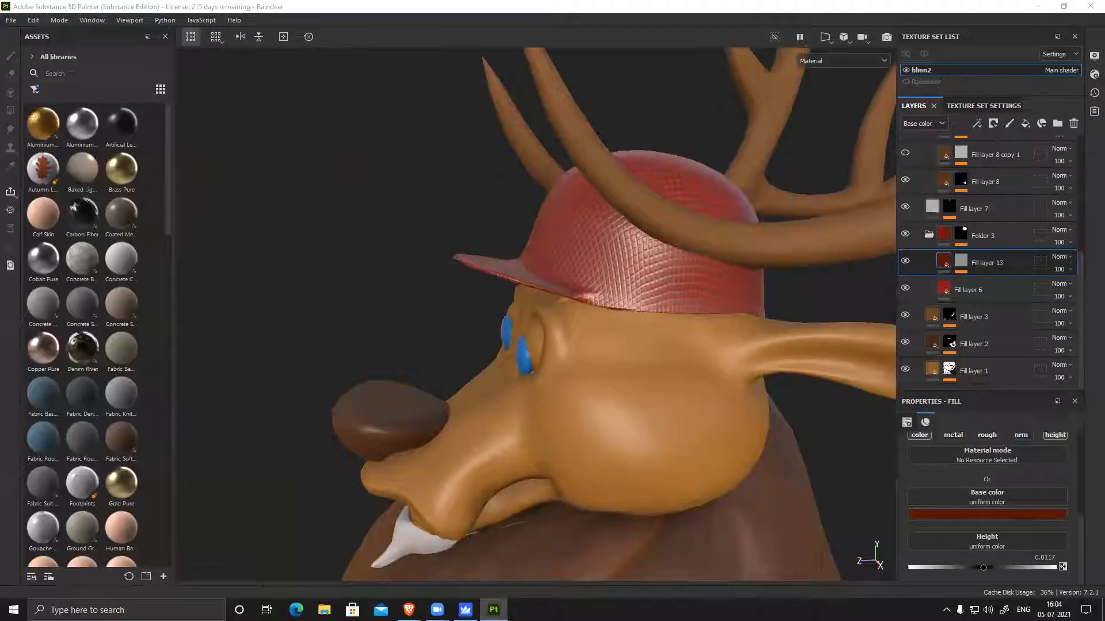
{"action": "mouse_move", "coordinate": [835, 381]}
{"action": "left_mouse_down", "text": "alt"}
{"action": "mouse_move", "coordinate": [518, 308]}
{"action": "mouse_move", "coordinate": [736, 348]}
{"action": "mouse_move", "coordinate": [647, 361]}
{"action": "mouse_move", "coordinate": [599, 316]}
{"action": "mouse_move", "coordinate": [831, 357]}
{"action": "mouse_move", "coordinate": [821, 389]}
{"action": "left_mouse_up", "text": "alt"}
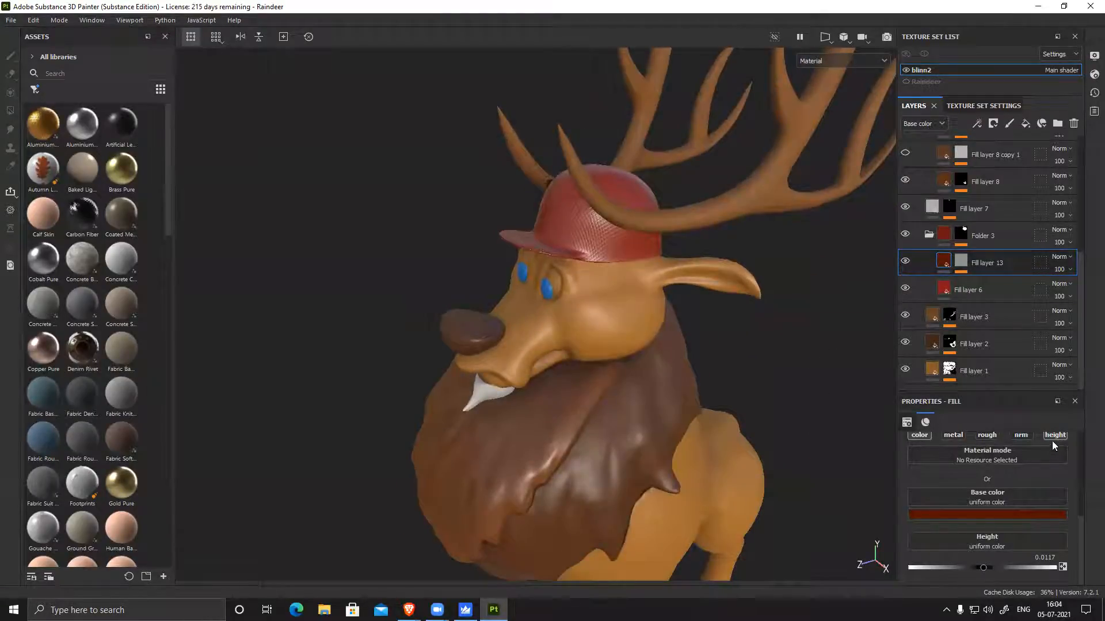
{"action": "middle_click_drag", "start_coordinate": [646, 289], "coordinate": [646, 324], "text": "alt"}
{"action": "key", "text": "c"}
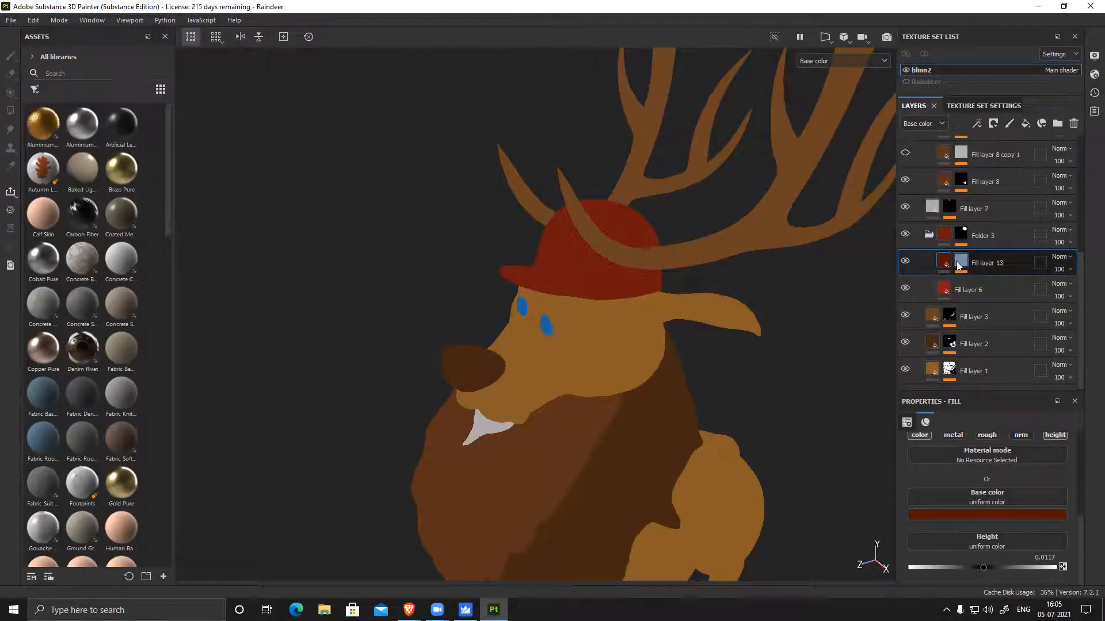
{"action": "key", "text": "c"}
{"action": "key", "text": "m"}
{"action": "left_click_drag", "start_coordinate": [655, 350], "coordinate": [575, 318], "text": "alt"}
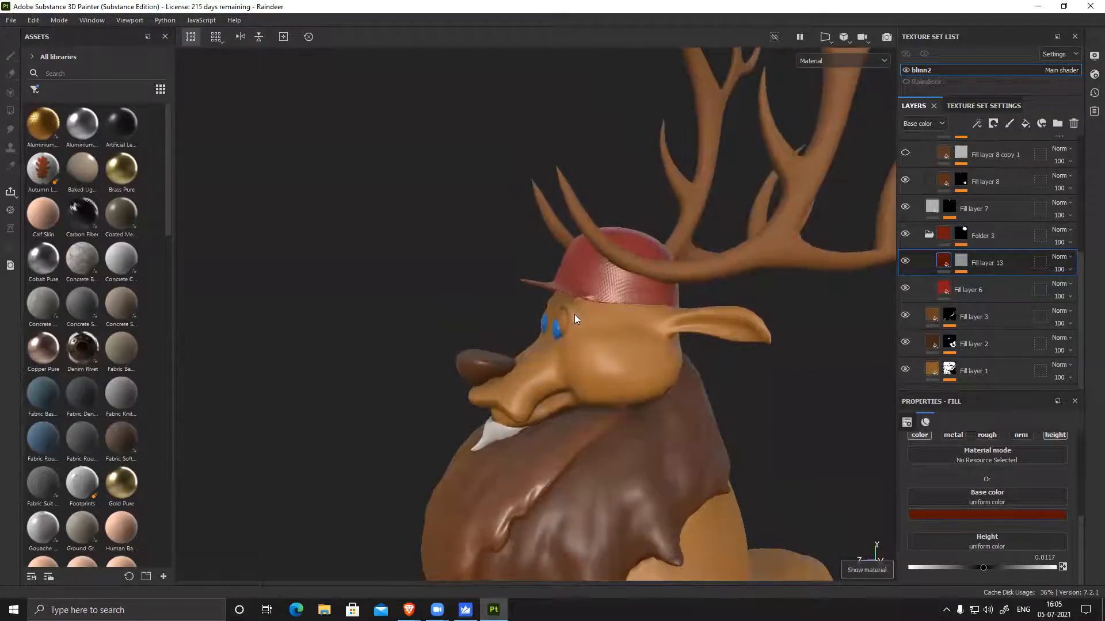
{"action": "left_click_drag", "start_coordinate": [560, 324], "coordinate": [592, 309], "text": "alt"}
{"action": "right_click_drag", "start_coordinate": [593, 308], "coordinate": [652, 412], "text": "alt"}
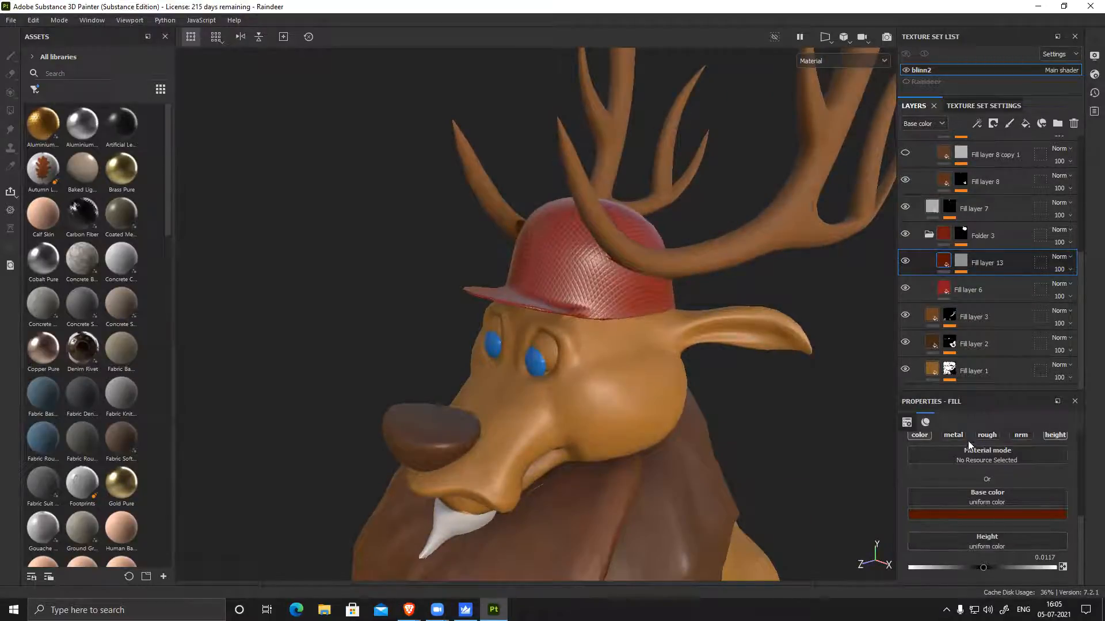
{"action": "left_click", "coordinate": [974, 291]}
{"action": "scroll", "coordinate": [1011, 480], "scroll_direction": "down", "scroll_amount": 1}
{"action": "scroll", "coordinate": [1011, 480], "scroll_direction": "up", "scroll_amount": 1}
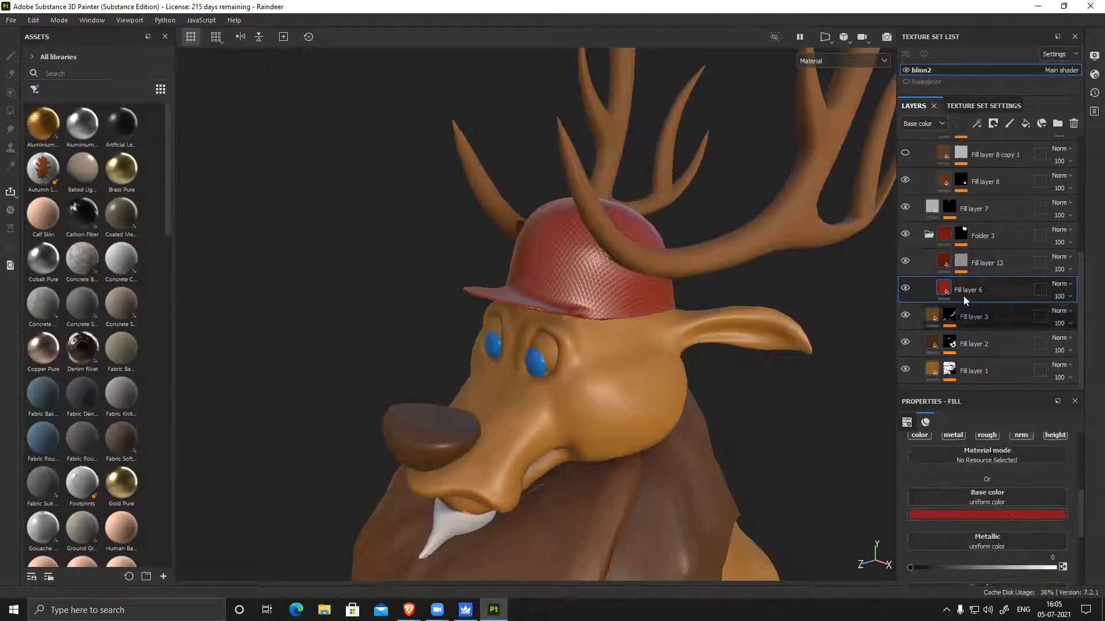
Remove the mask with its Tile Generator fill from Fill layer 13
{"action": "left_click", "coordinate": [944, 262]}
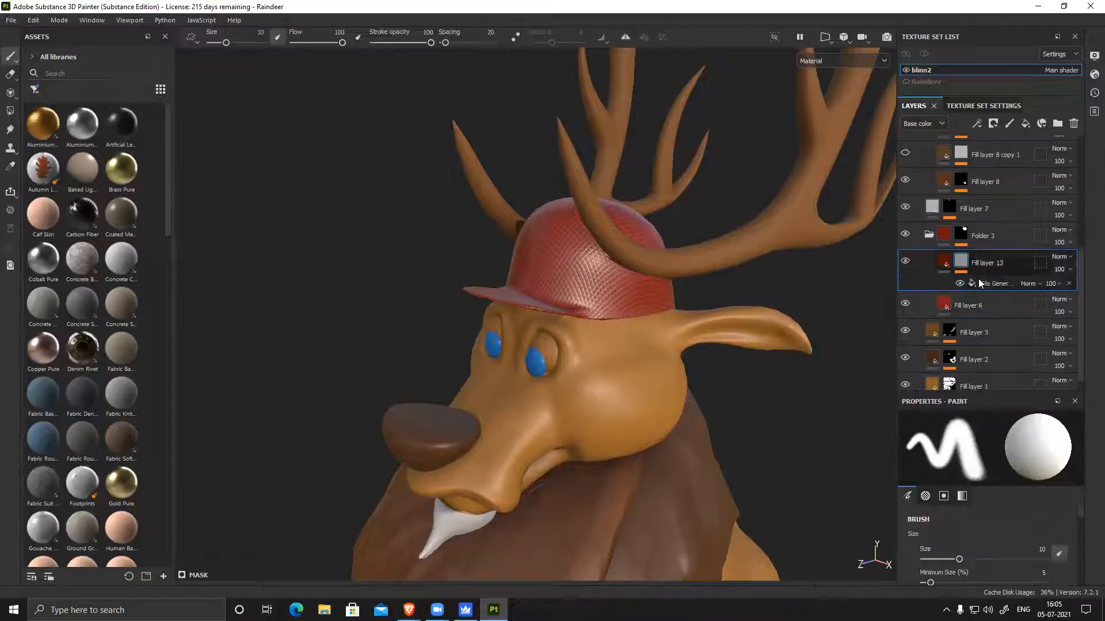
{"action": "right_click", "coordinate": [944, 264]}
{"action": "left_click", "coordinate": [921, 236]}
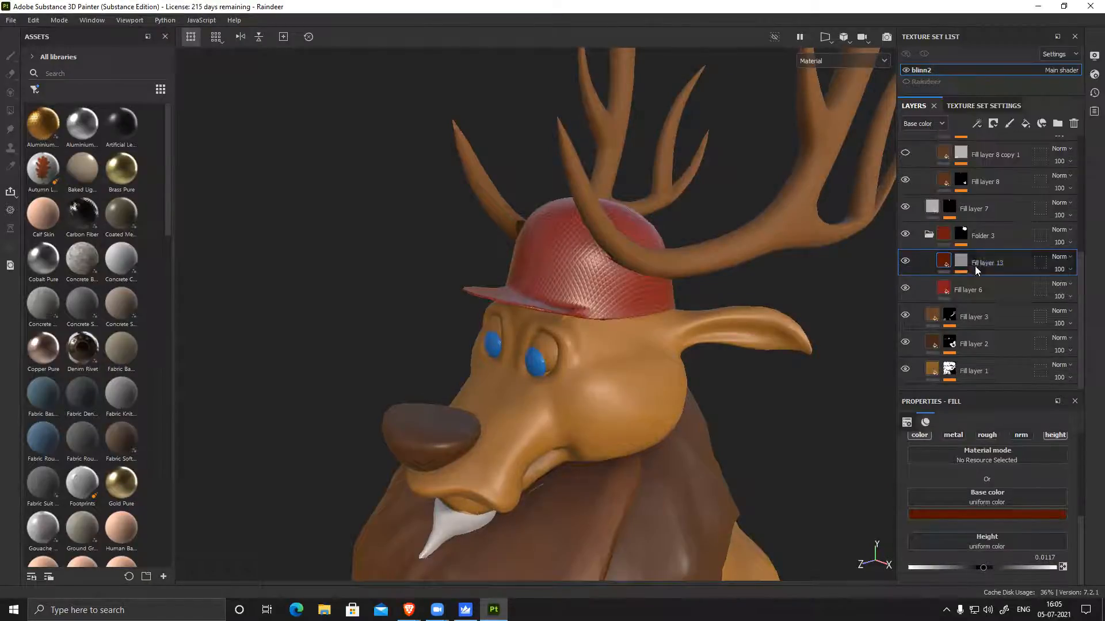
{"action": "left_click", "coordinate": [962, 262]}
{"action": "right_click", "coordinate": [963, 264]}
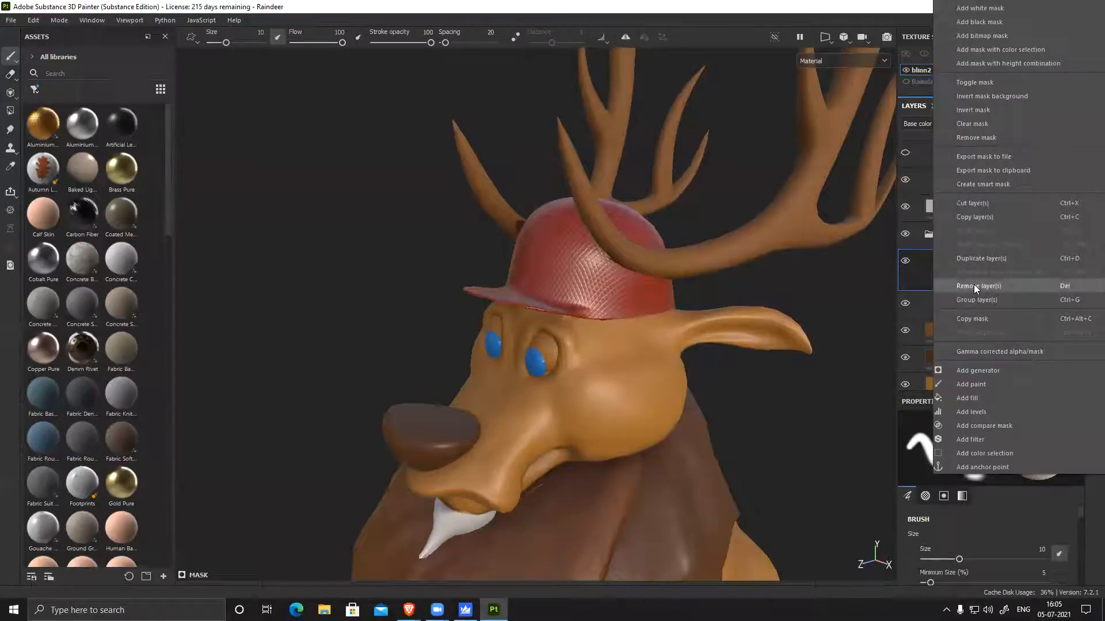
{"action": "left_click", "coordinate": [988, 139]}
{"action": "left_click_drag", "start_coordinate": [719, 320], "coordinate": [659, 323], "text": "alt"}
{"action": "scroll", "coordinate": [659, 323], "scroll_direction": "up", "scroll_amount": 1}
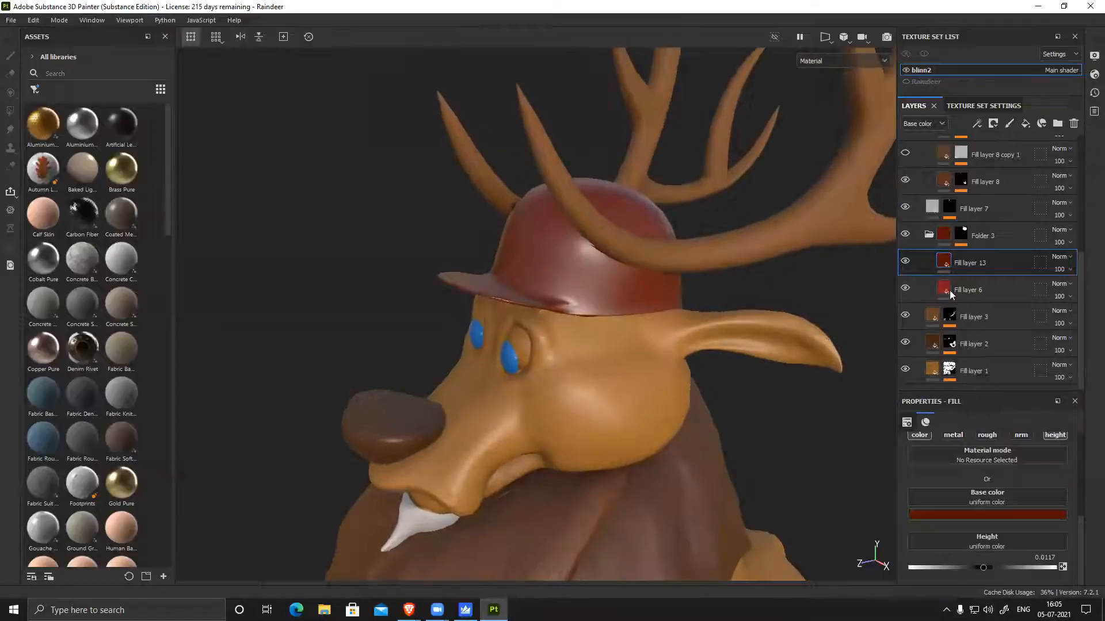
Hide Fill layer 13 and set Fill layer 6's roughness to about 0.6
{"action": "left_click", "coordinate": [905, 263]}
{"action": "left_click_drag", "start_coordinate": [701, 262], "coordinate": [679, 263], "text": "alt"}
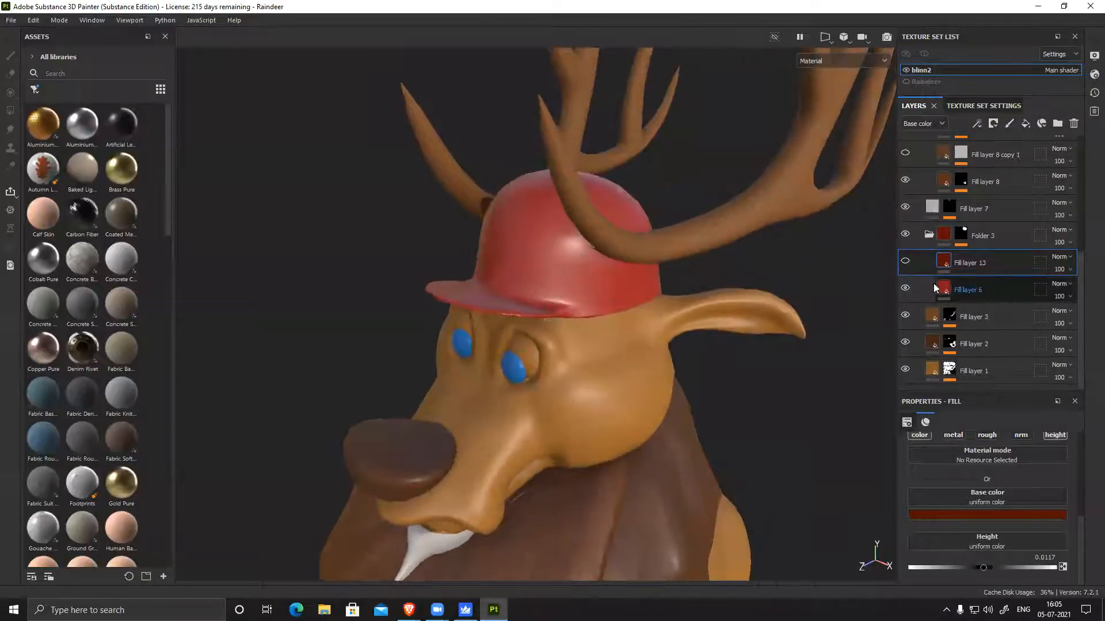
{"action": "left_click", "coordinate": [989, 290]}
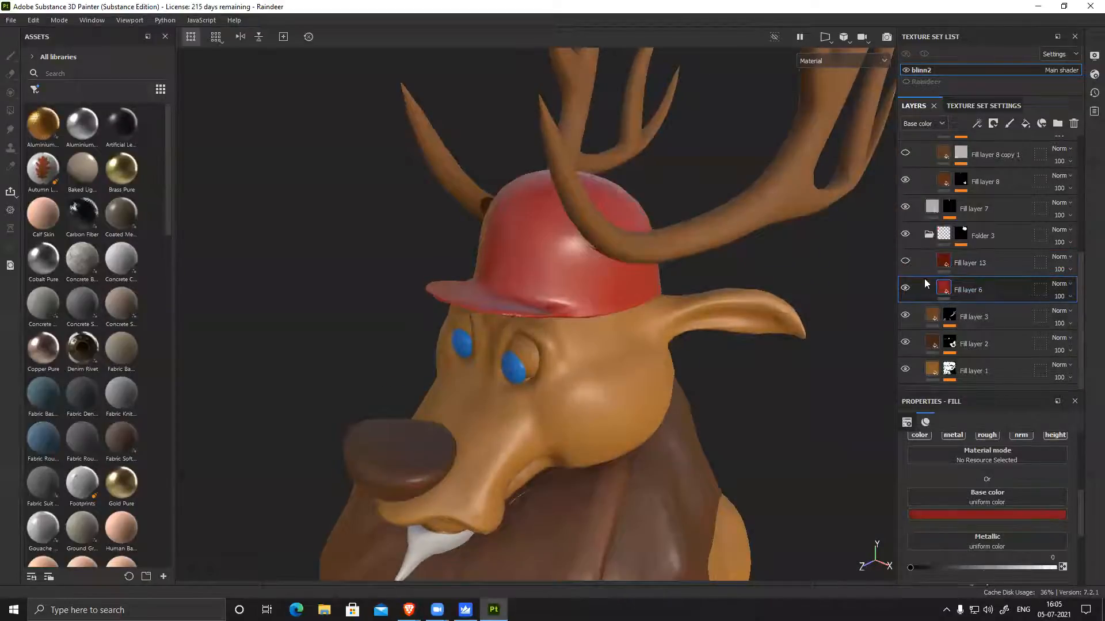
{"action": "scroll", "coordinate": [998, 511], "scroll_direction": "down", "scroll_amount": 3}
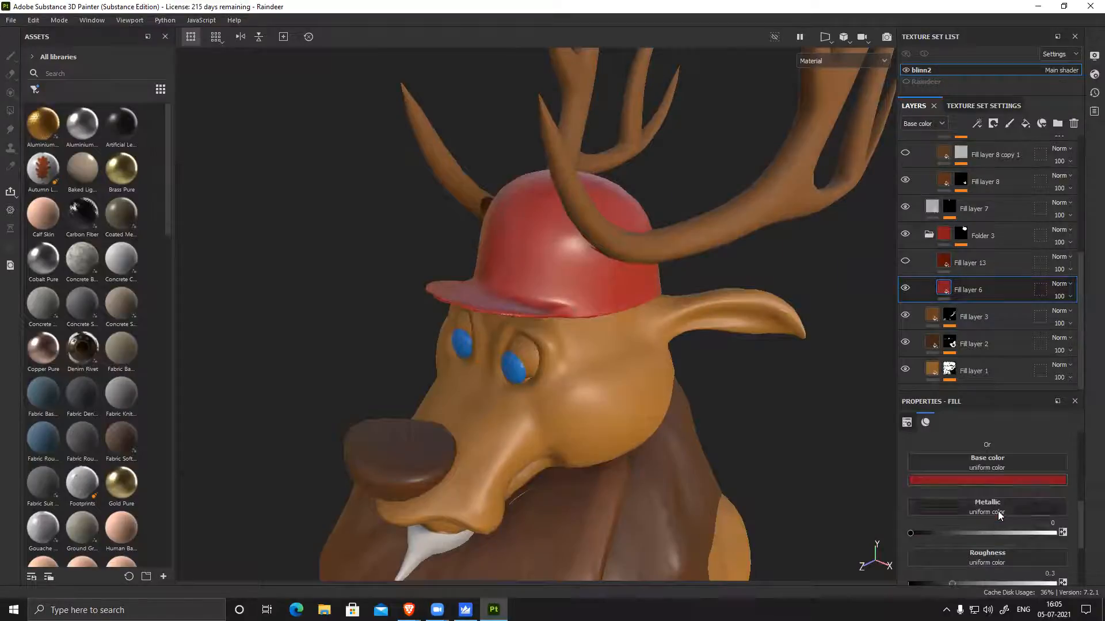
{"action": "left_click_drag", "start_coordinate": [955, 516], "coordinate": [997, 520]}
{"action": "left_click_drag", "start_coordinate": [764, 423], "coordinate": [800, 337], "text": "alt"}
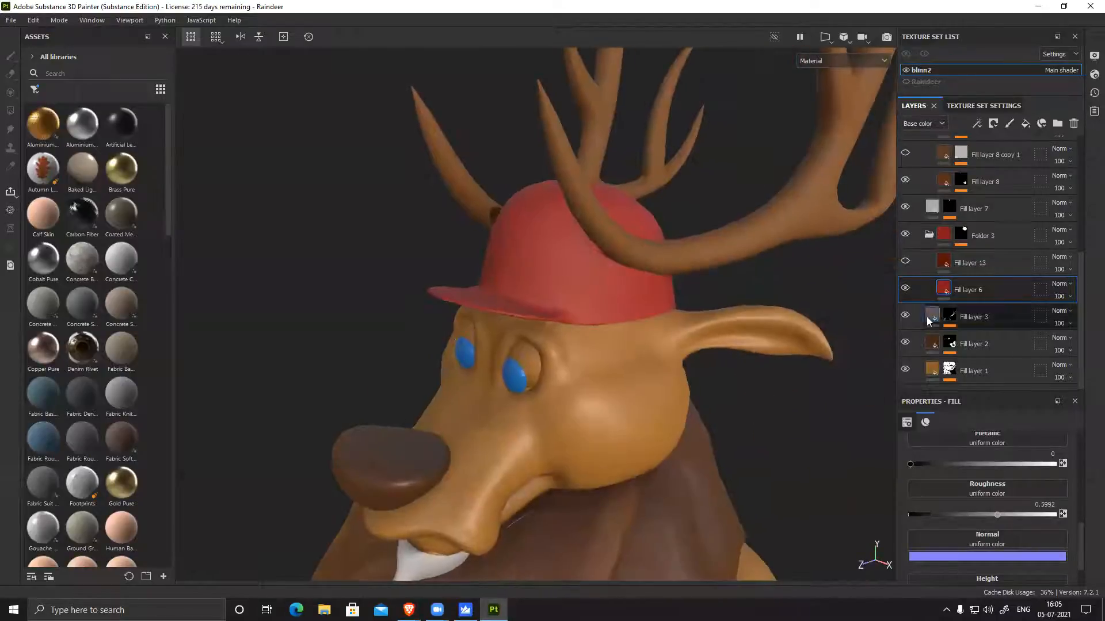
Show Fill layer 13 again and change its base color to yellow b98c05
{"action": "left_click", "coordinate": [915, 266]}
{"action": "left_click", "coordinate": [905, 261]}
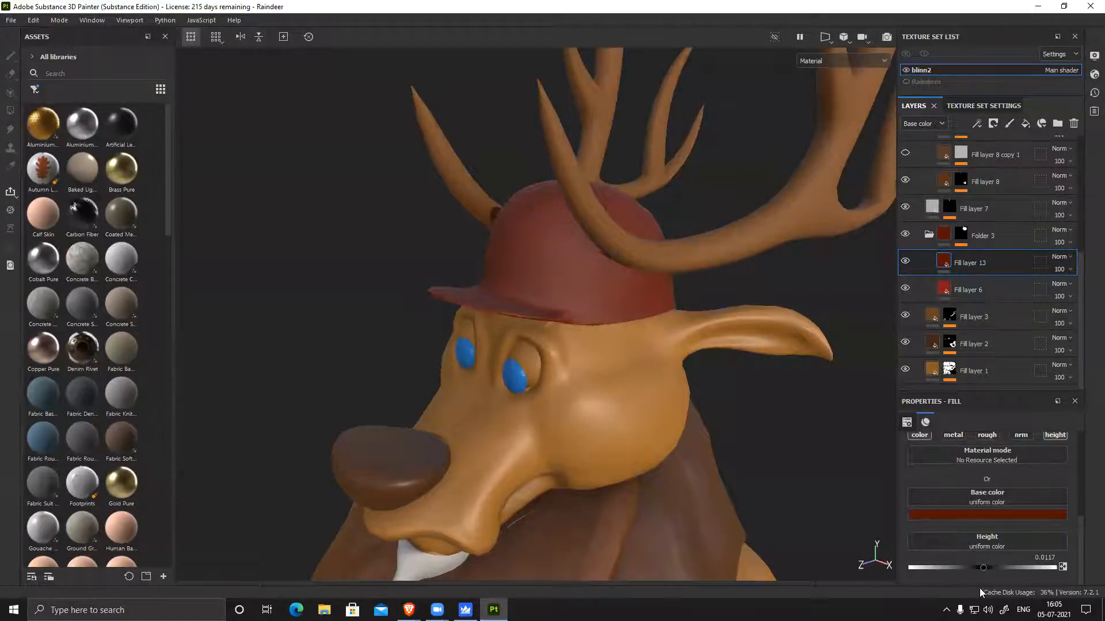
{"action": "left_click", "coordinate": [1000, 515]}
{"action": "left_click_drag", "start_coordinate": [1040, 486], "coordinate": [1041, 481]}
{"action": "mouse_move", "coordinate": [1016, 438]}
{"action": "left_mouse_down"}
{"action": "mouse_move", "coordinate": [1020, 410]}
{"action": "mouse_move", "coordinate": [1023, 419]}
{"action": "left_mouse_up"}
{"action": "left_click", "coordinate": [1042, 480]}
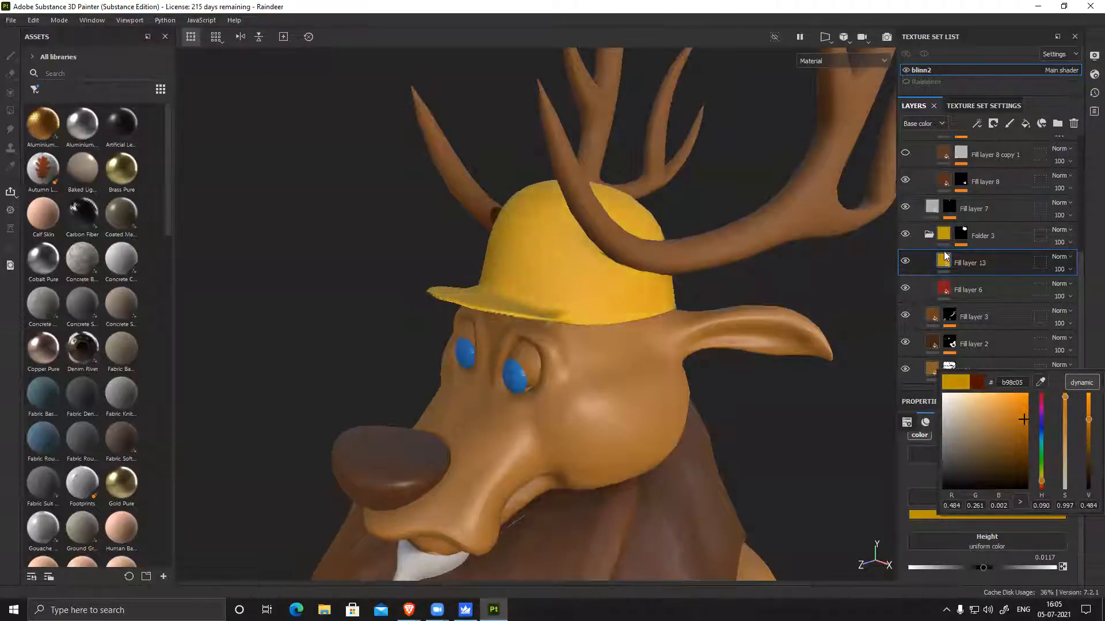
Add a black mask to Fill layer 13
{"action": "left_click_drag", "start_coordinate": [743, 348], "coordinate": [706, 348], "text": "alt"}
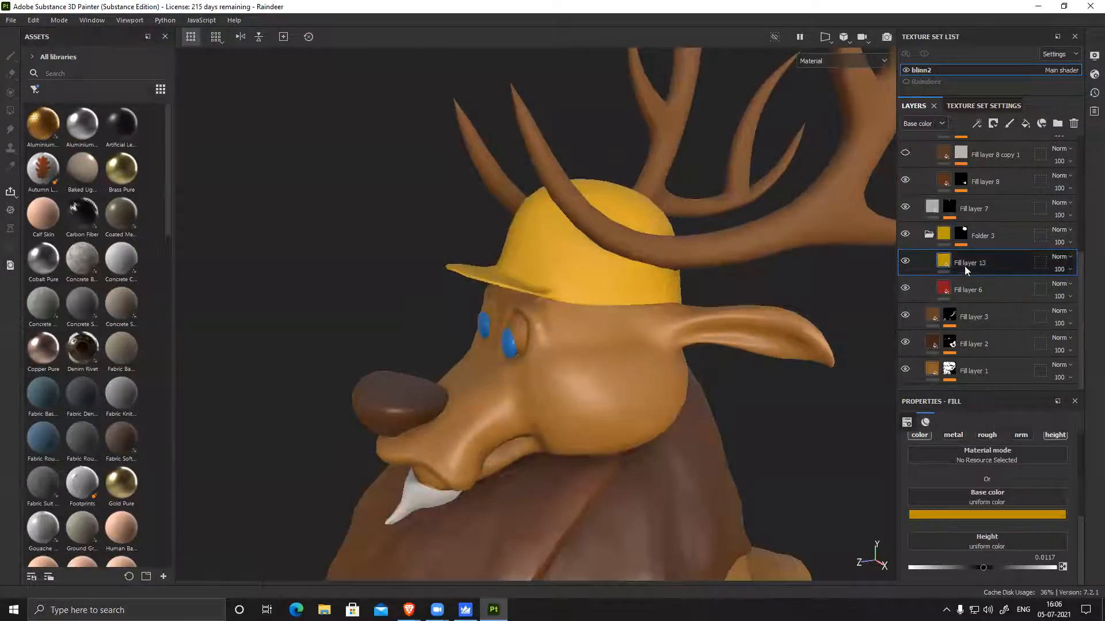
{"action": "right_click", "coordinate": [941, 263]}
{"action": "left_click", "coordinate": [976, 31]}
{"action": "left_click_drag", "start_coordinate": [751, 311], "coordinate": [720, 315], "text": "alt"}
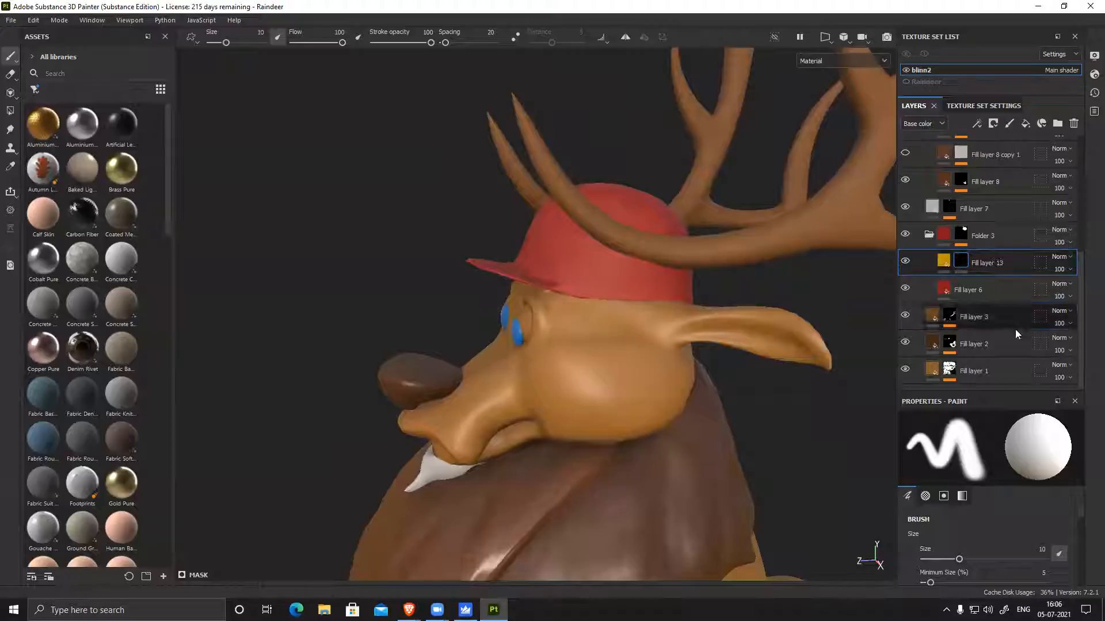
Add a fill to Fill layer 13's black mask and set its grayscale value to 1
{"action": "mouse_move", "coordinate": [960, 260]}
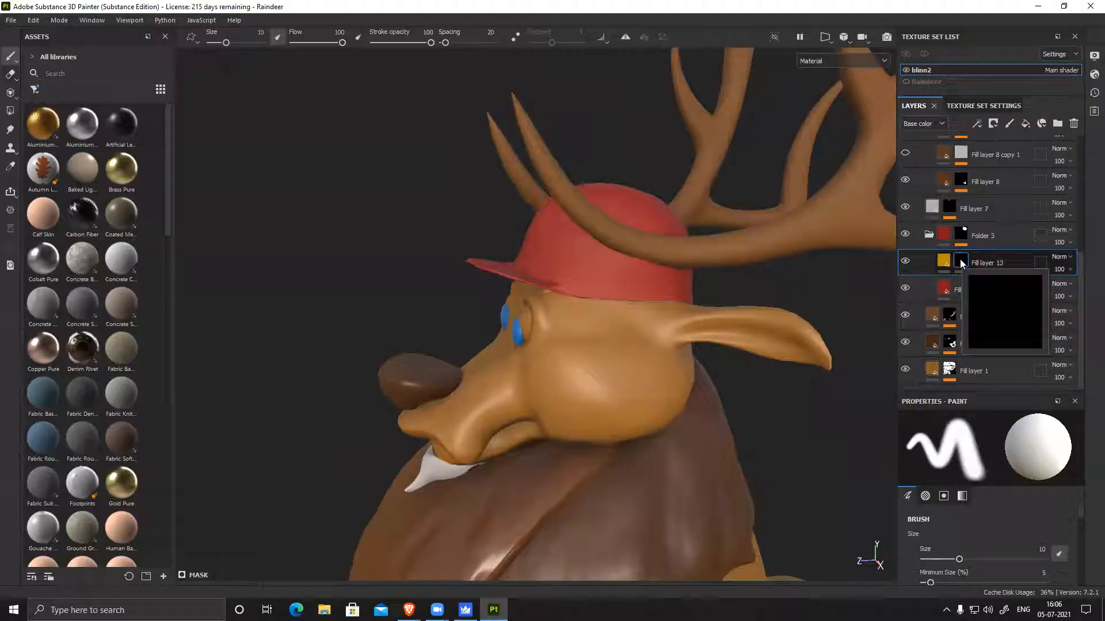
{"action": "right_click", "coordinate": [961, 263]}
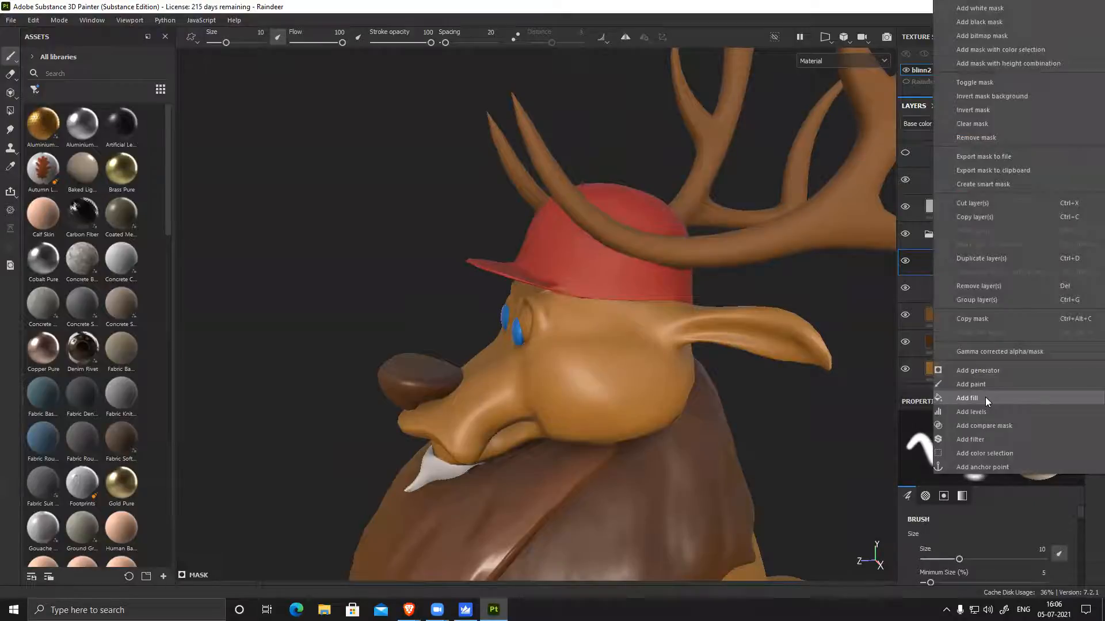
{"action": "left_click", "coordinate": [1021, 525]}
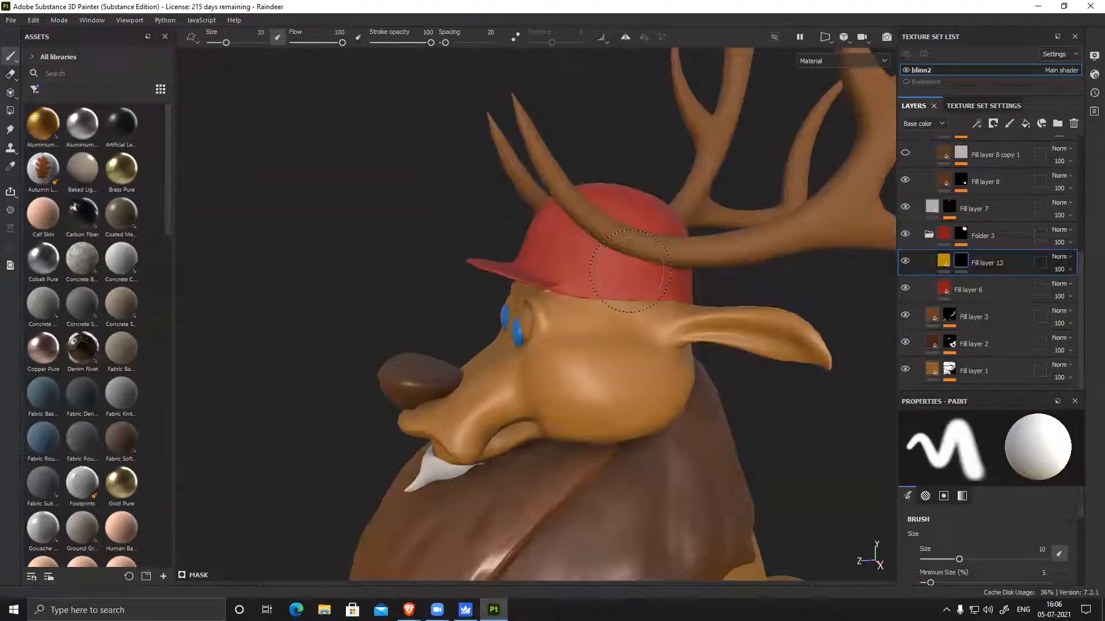
{"action": "right_click", "coordinate": [961, 264]}
{"action": "left_click", "coordinate": [984, 392]}
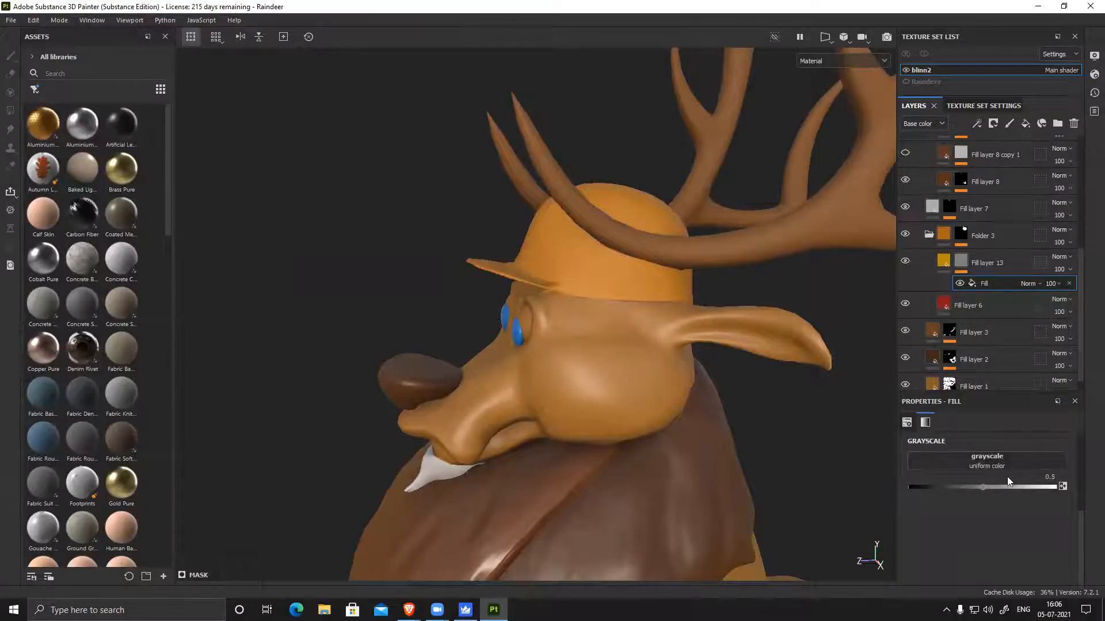
{"action": "left_click_drag", "start_coordinate": [982, 484], "coordinate": [1086, 502]}
Assign the Fabric Checker procedural texture as the grayscale source of the mask fill on Fill layer 13
{"action": "left_click", "coordinate": [988, 458]}
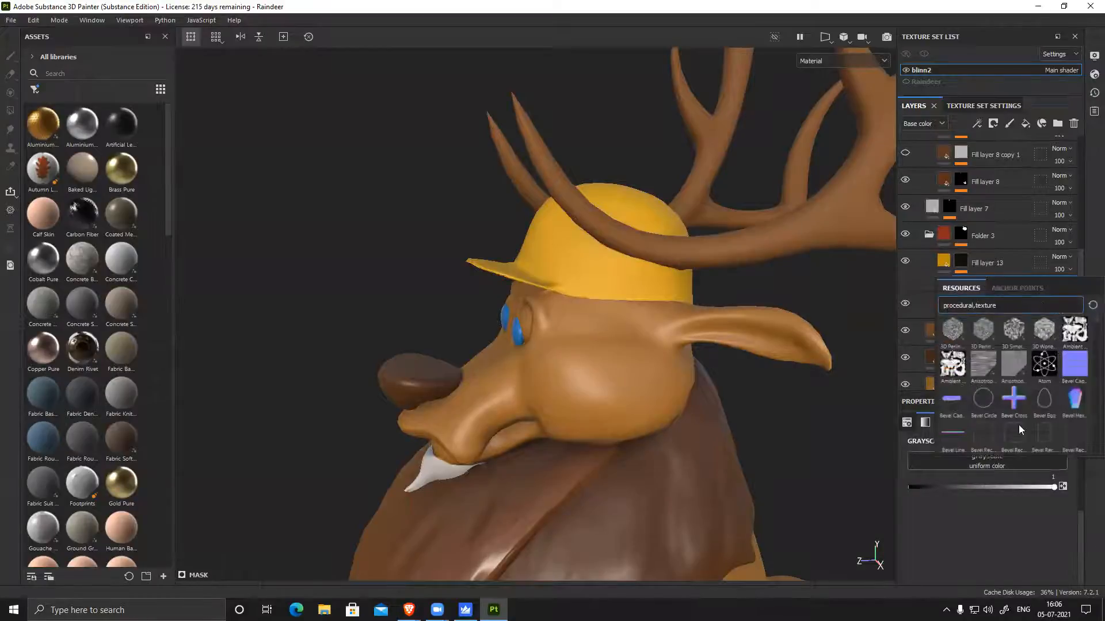
{"action": "scroll", "coordinate": [997, 392], "scroll_direction": "down", "scroll_amount": 3}
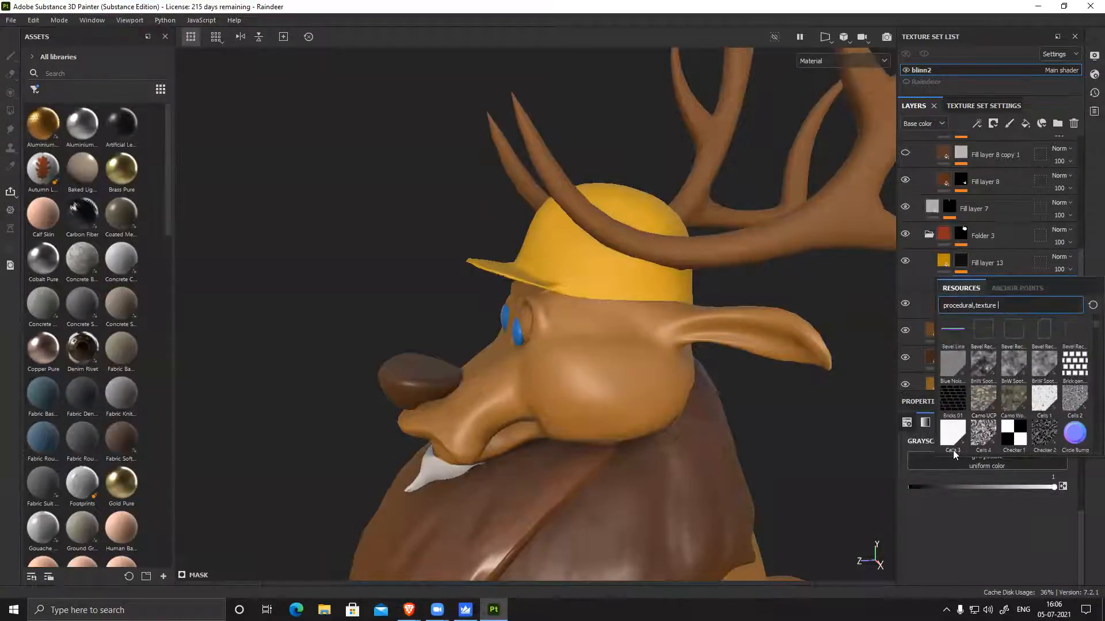
{"action": "scroll", "coordinate": [980, 403], "scroll_direction": "down", "scroll_amount": 3}
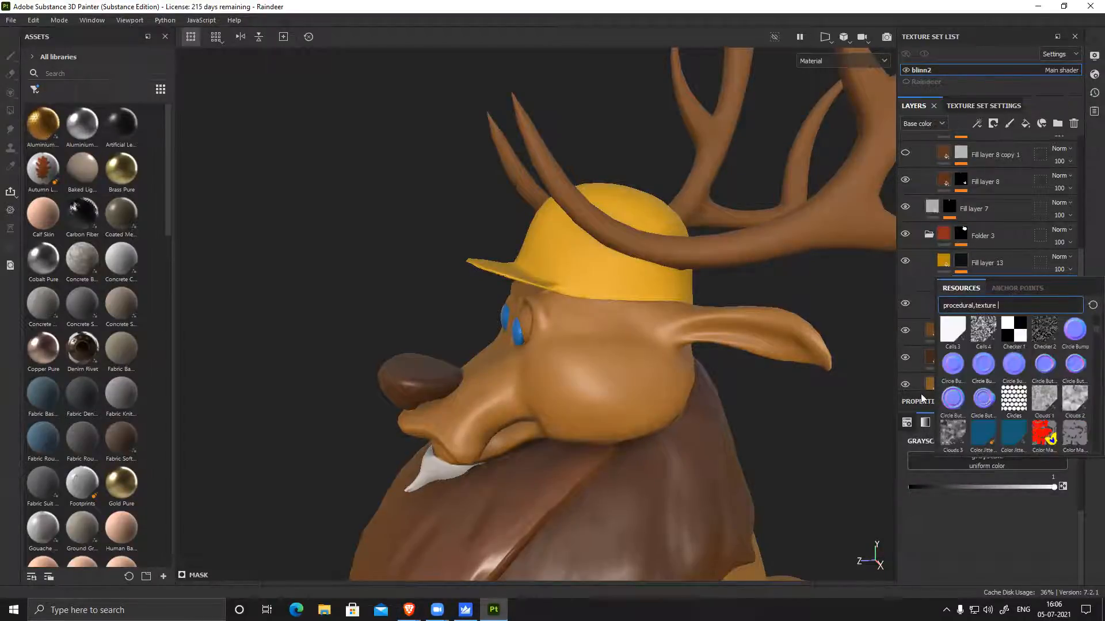
{"action": "scroll", "coordinate": [1031, 370], "scroll_direction": "down", "scroll_amount": 3}
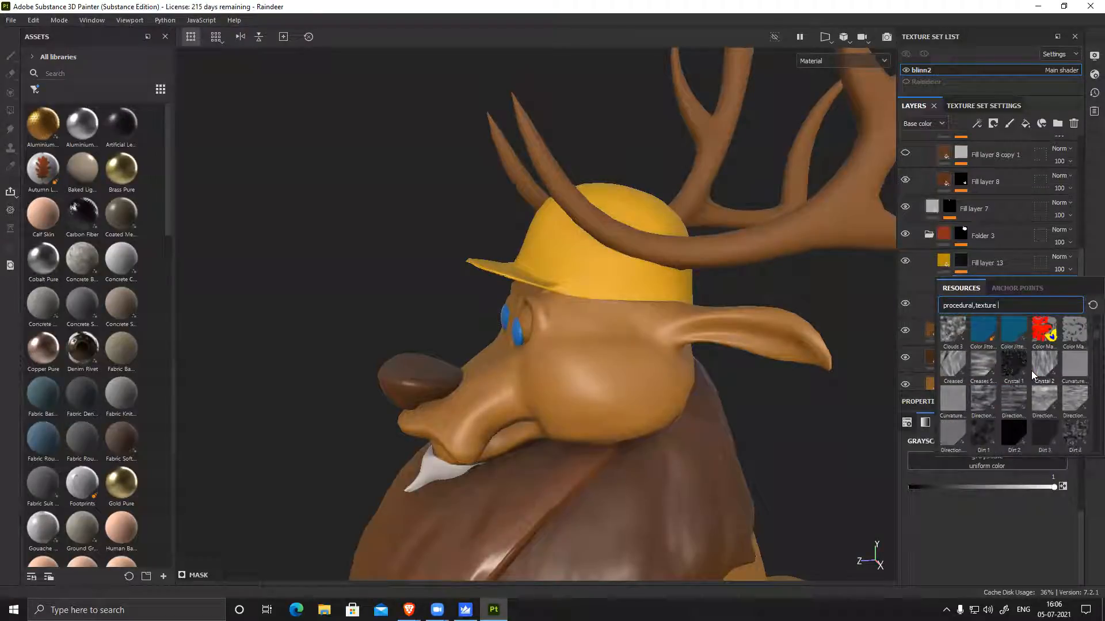
{"action": "scroll", "coordinate": [1019, 403], "scroll_direction": "down", "scroll_amount": 10}
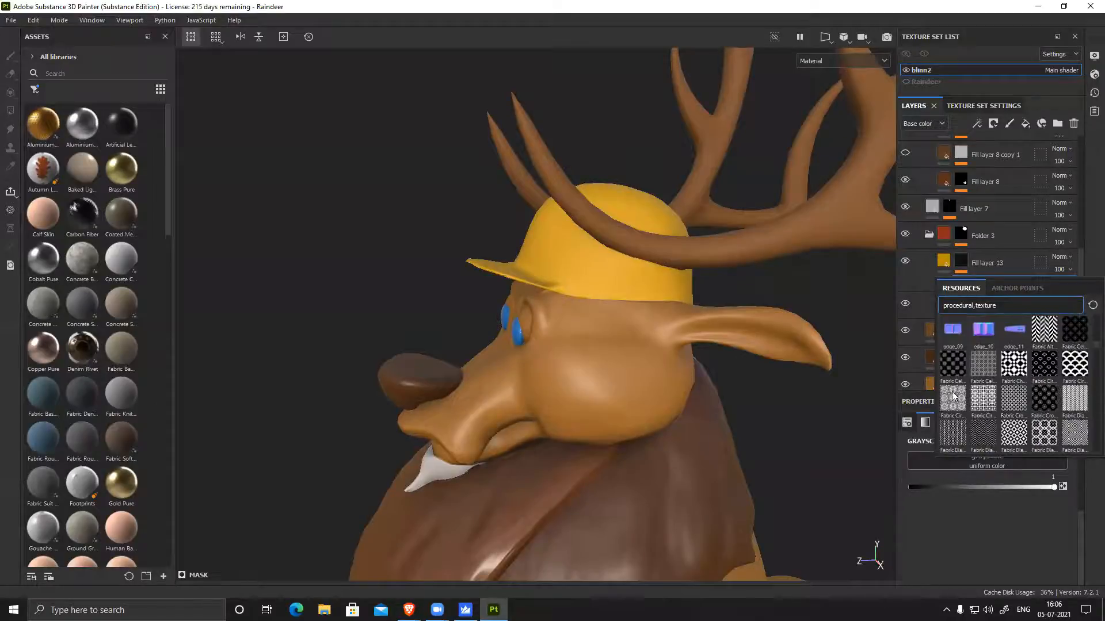
{"action": "left_click", "coordinate": [1013, 368]}
{"action": "left_click_drag", "start_coordinate": [766, 413], "coordinate": [779, 436], "text": "alt"}
{"action": "left_click_drag", "start_coordinate": [920, 540], "coordinate": [951, 542]}
{"action": "left_click_drag", "start_coordinate": [629, 330], "coordinate": [788, 374], "text": "alt"}
Try a UV scale of about 2.08 on the Fabric Checker fill, and reset the scale to 1
{"action": "scroll", "coordinate": [962, 507], "scroll_direction": "up", "scroll_amount": 2}
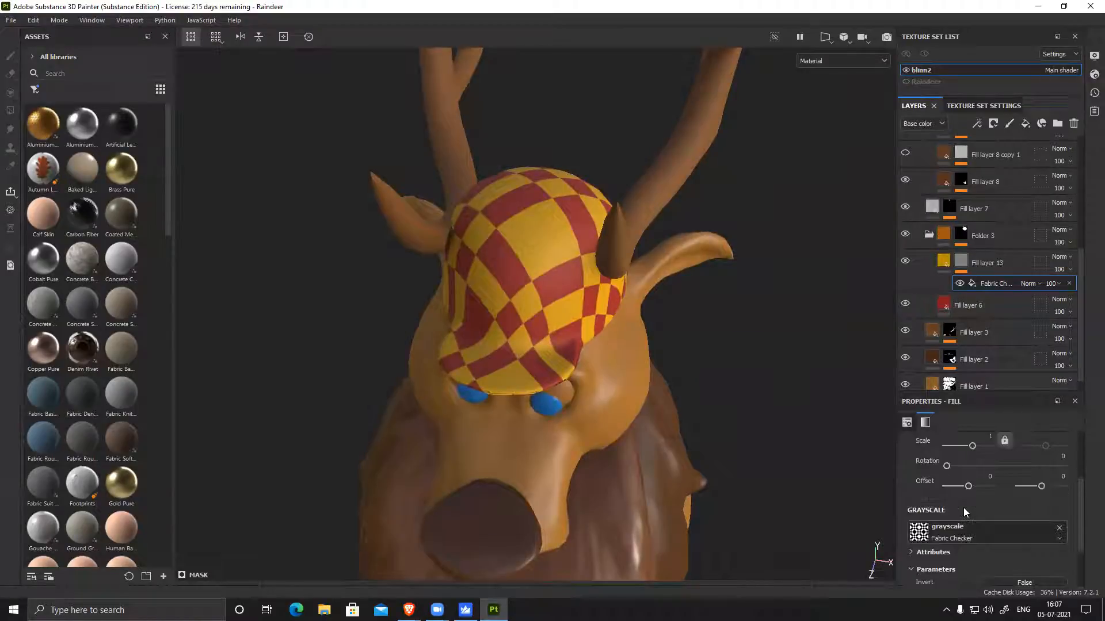
{"action": "scroll", "coordinate": [994, 504], "scroll_direction": "up", "scroll_amount": 3}
{"action": "mouse_move", "coordinate": [973, 535]}
{"action": "left_mouse_down"}
{"action": "mouse_move", "coordinate": [983, 536]}
{"action": "mouse_move", "coordinate": [972, 538]}
{"action": "left_mouse_up"}
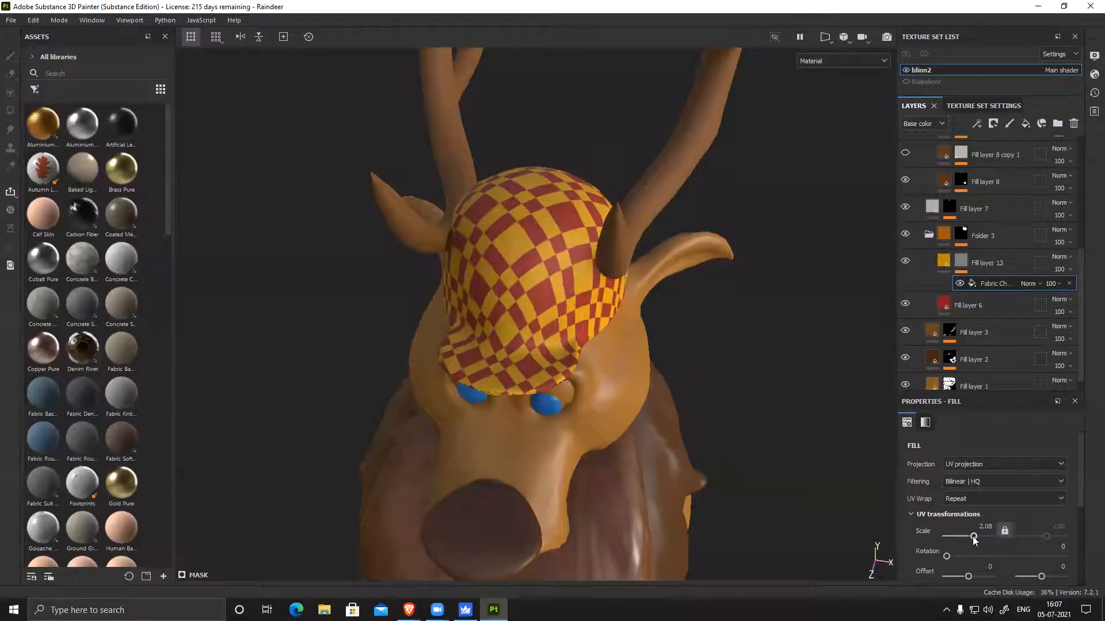
{"action": "left_click", "coordinate": [985, 526]}
{"action": "type", "text": "1"}
{"action": "key", "text": "Return"}
{"action": "left_click_drag", "start_coordinate": [620, 345], "coordinate": [583, 183], "text": "alt"}
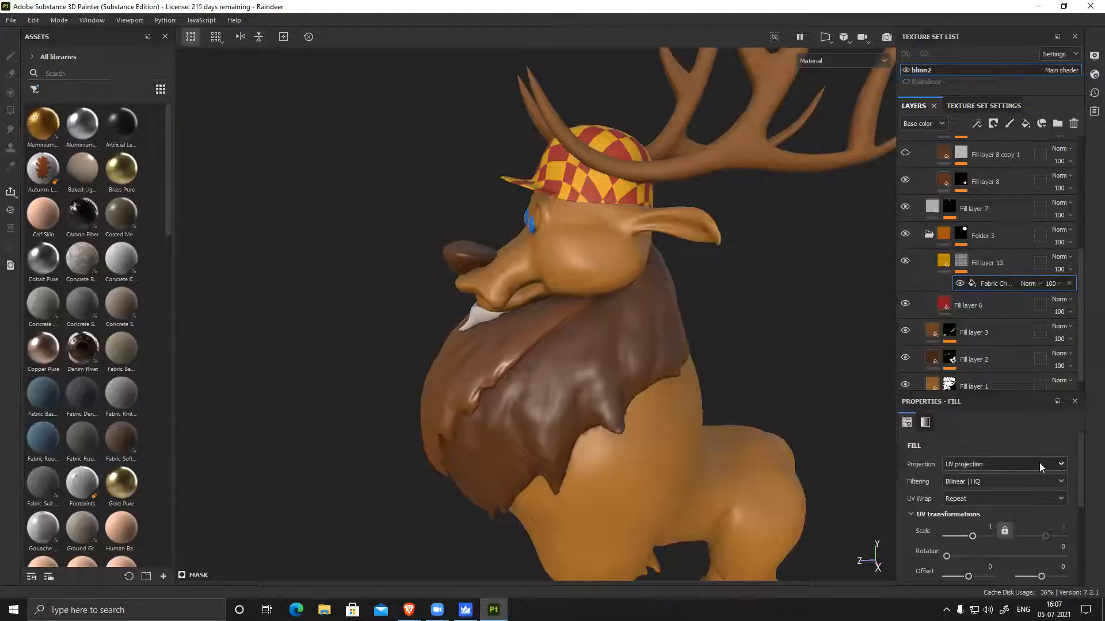
{"action": "left_click_drag", "start_coordinate": [633, 305], "coordinate": [948, 316], "text": "alt"}
{"action": "scroll", "coordinate": [760, 342], "scroll_direction": "down", "scroll_amount": 3}
Change Fill layer 13's base color to a dark red so the hat's checks become two shades of red
{"action": "left_click", "coordinate": [930, 234]}
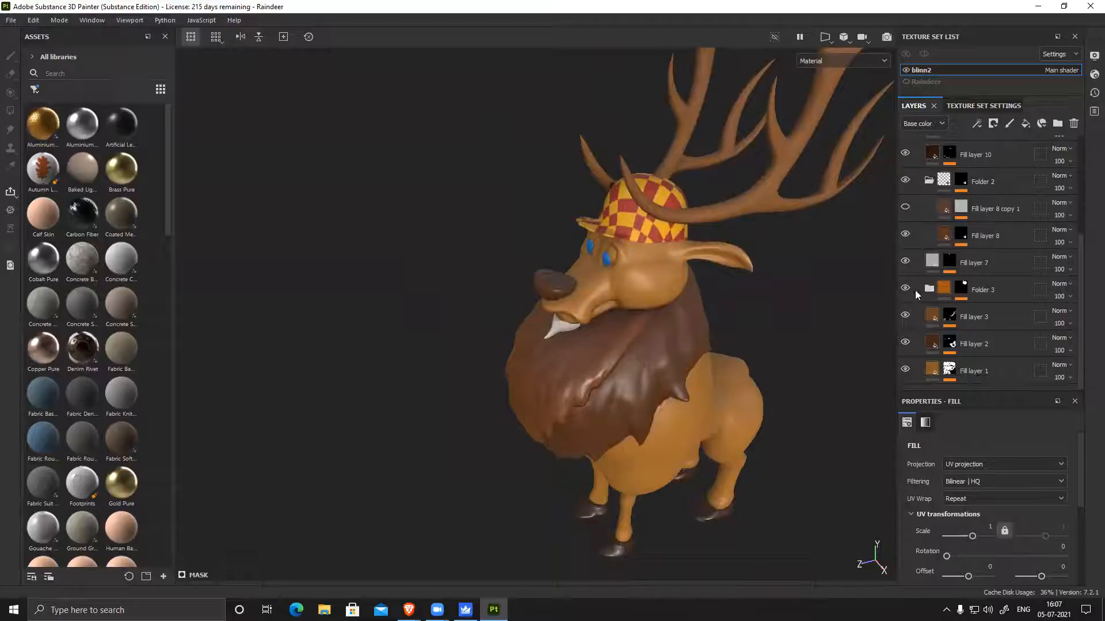
{"action": "mouse_move", "coordinate": [664, 334]}
{"action": "left_mouse_down", "text": "alt"}
{"action": "mouse_move", "coordinate": [578, 322]}
{"action": "mouse_move", "coordinate": [657, 341]}
{"action": "left_mouse_up", "text": "alt"}
{"action": "scroll", "coordinate": [679, 380], "scroll_direction": "up", "scroll_amount": 1}
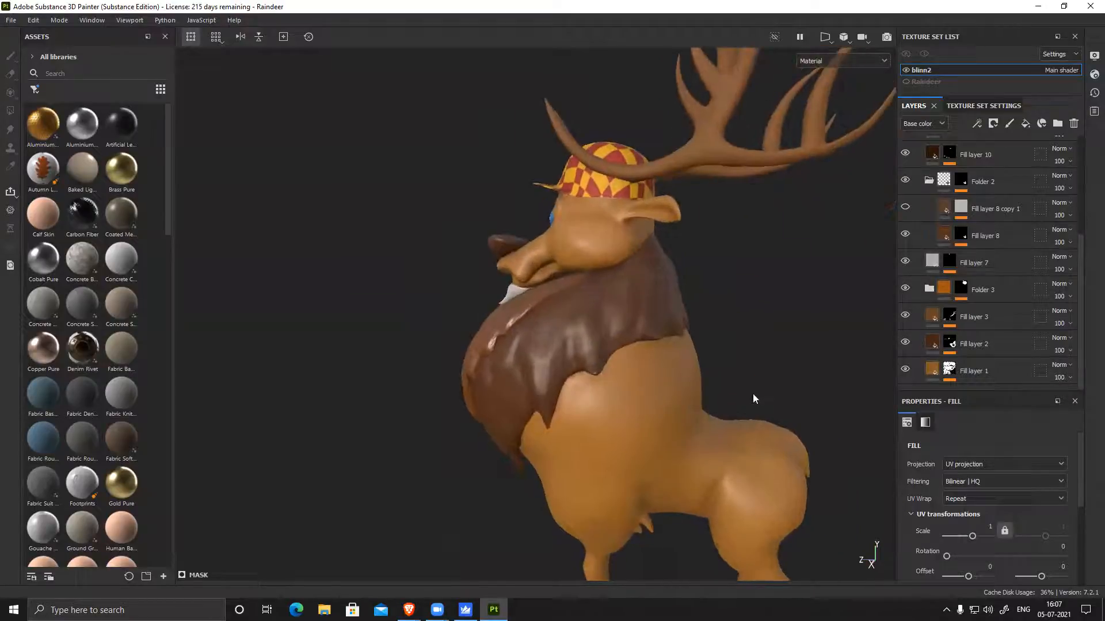
{"action": "left_click", "coordinate": [929, 289]}
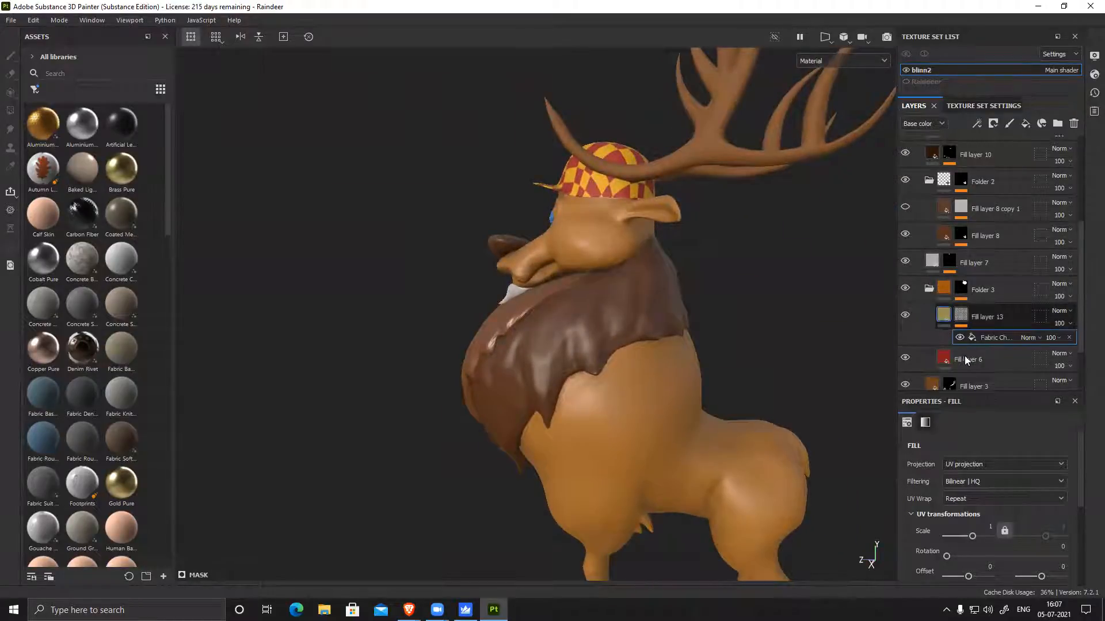
{"action": "left_click", "coordinate": [947, 318]}
{"action": "left_click", "coordinate": [946, 313]}
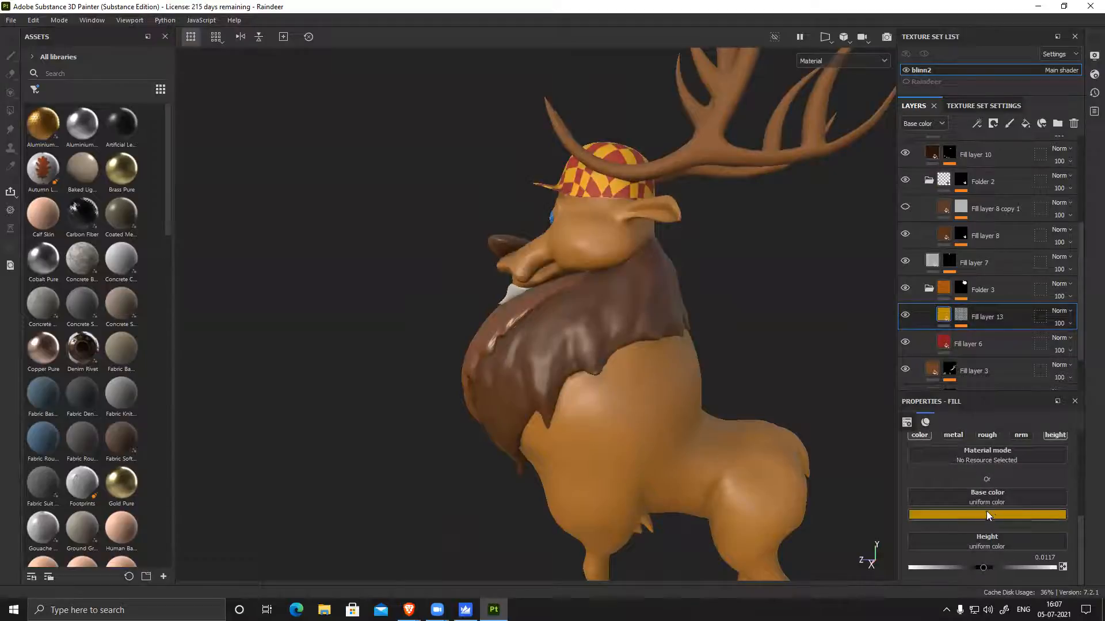
{"action": "left_click", "coordinate": [986, 514]}
{"action": "left_click", "coordinate": [1041, 486]}
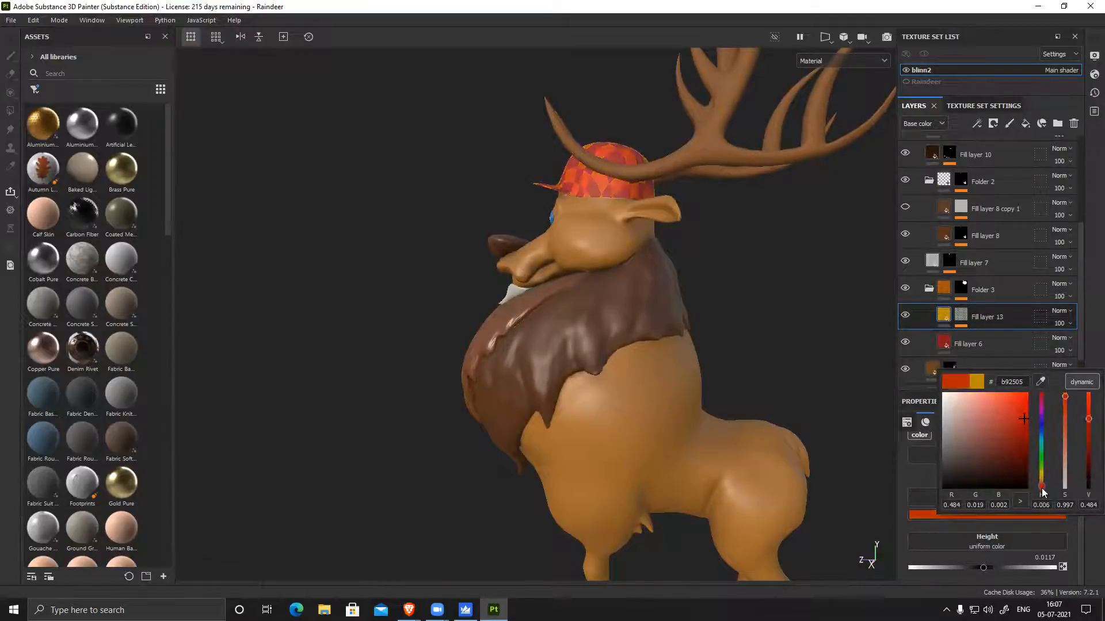
{"action": "mouse_move", "coordinate": [1022, 438]}
{"action": "left_mouse_down"}
{"action": "mouse_move", "coordinate": [1012, 457]}
{"action": "mouse_move", "coordinate": [1025, 453]}
{"action": "left_mouse_up"}
{"action": "left_click_drag", "start_coordinate": [875, 397], "coordinate": [692, 317], "text": "alt"}
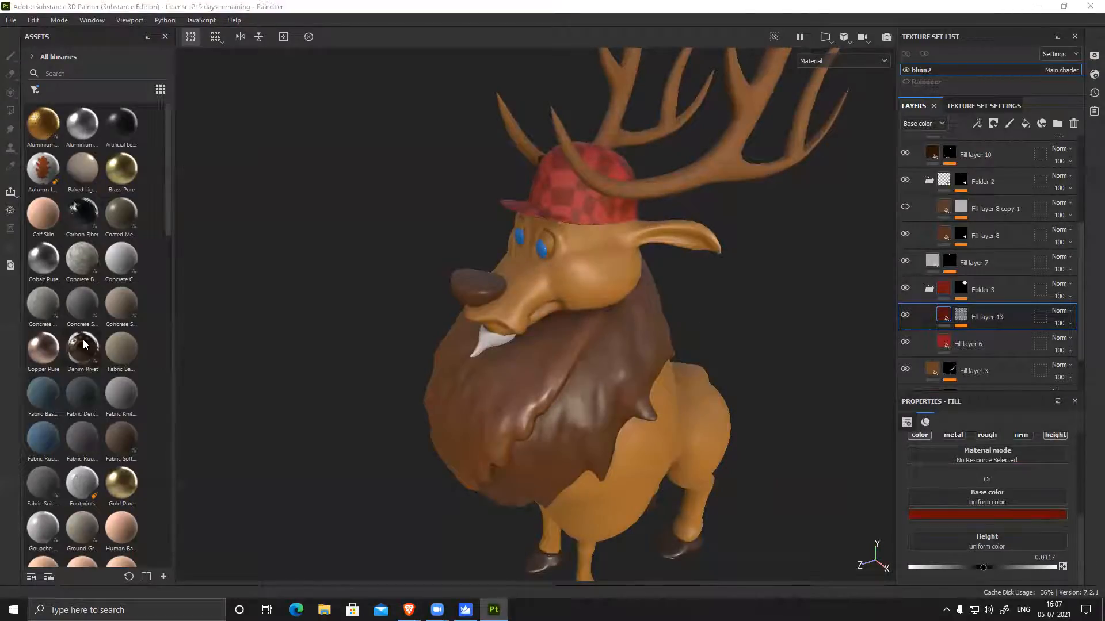
{"action": "left_click_drag", "start_coordinate": [747, 343], "coordinate": [541, 288], "text": "alt"}
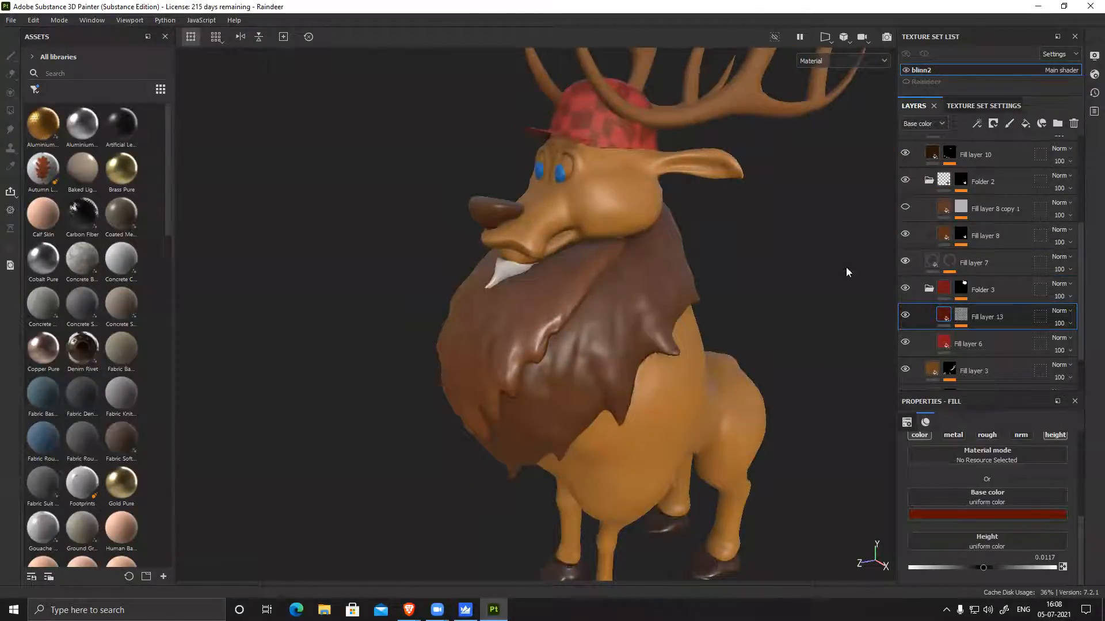
Toggle Fill layer 8 copy 1 to compare the beard with and without its hair detail, leaving it hidden
{"action": "left_click", "coordinate": [908, 206]}
{"action": "left_click", "coordinate": [907, 206]}
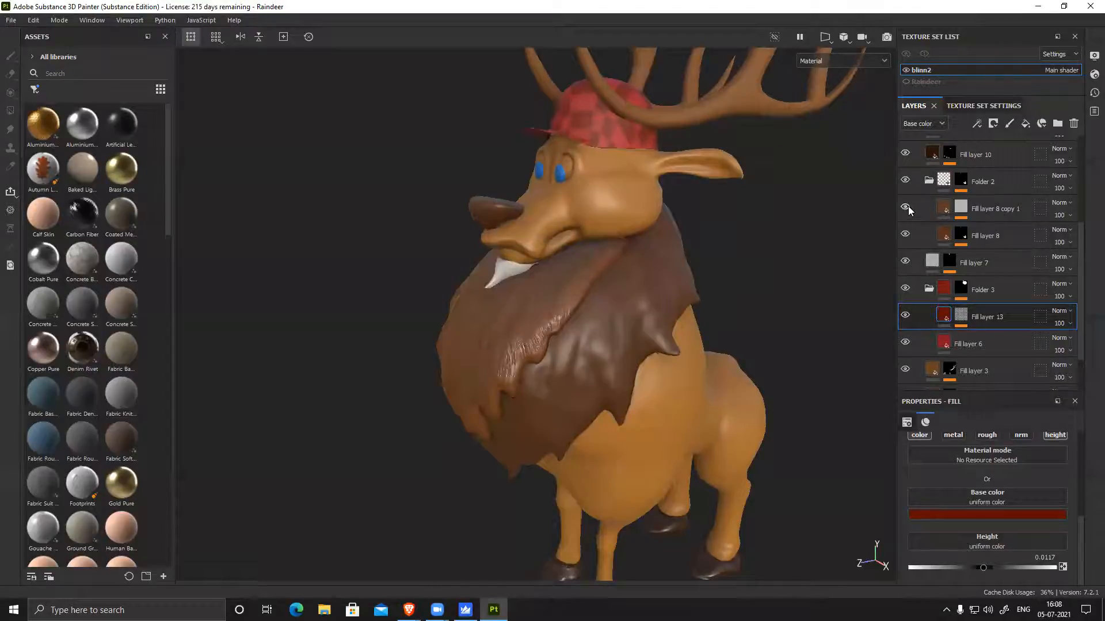
{"action": "left_click", "coordinate": [1004, 211]}
{"action": "scroll", "coordinate": [950, 242], "scroll_direction": "up", "scroll_amount": 2}
{"action": "scroll", "coordinate": [972, 250], "scroll_direction": "up", "scroll_amount": 1}
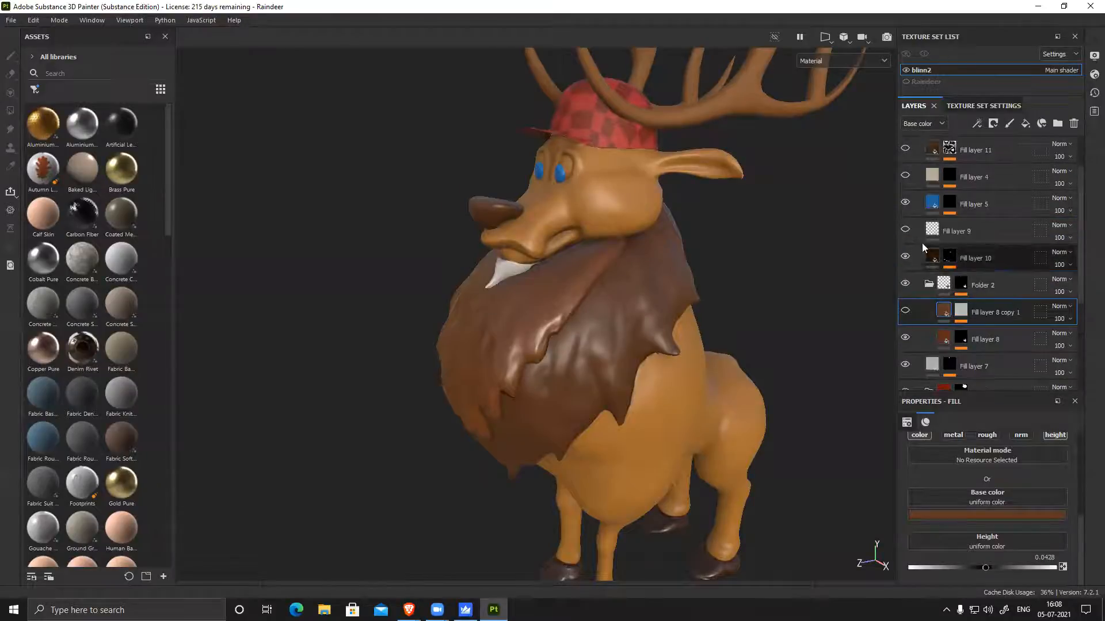
Toggle Fill layer 9 repeatedly to compare the effect of its roughness on the whole model, and leave it visible
{"action": "left_click", "coordinate": [905, 231]}
{"action": "left_click", "coordinate": [905, 231]}
{"action": "left_click", "coordinate": [905, 231]}
{"action": "left_click", "coordinate": [905, 231]}
{"action": "left_click_drag", "start_coordinate": [690, 362], "coordinate": [627, 159], "text": "alt"}
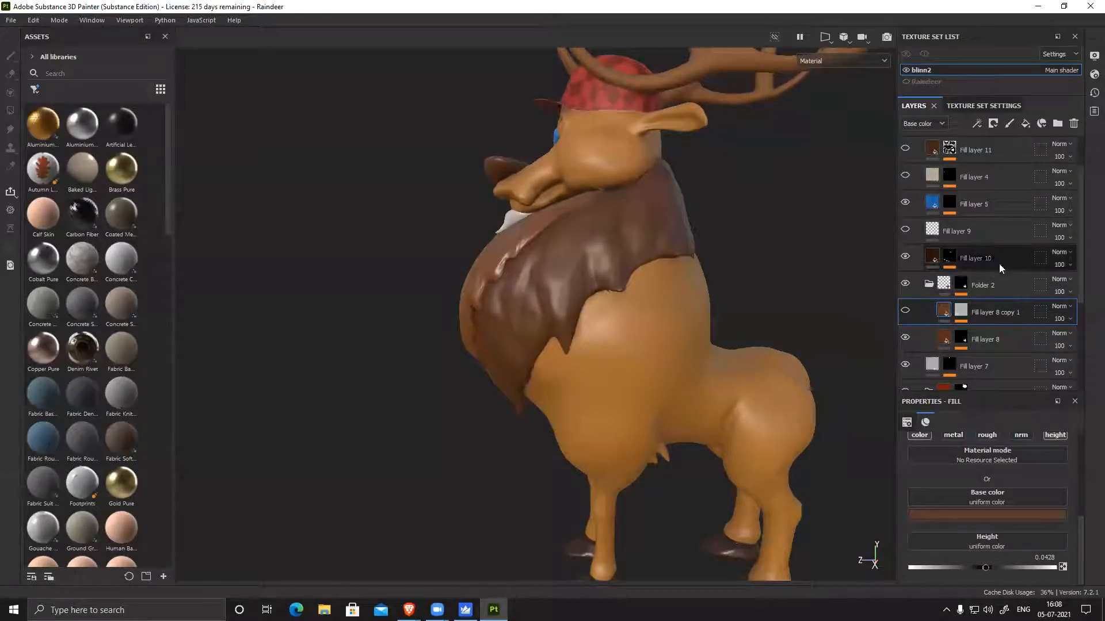
{"action": "left_click", "coordinate": [981, 229]}
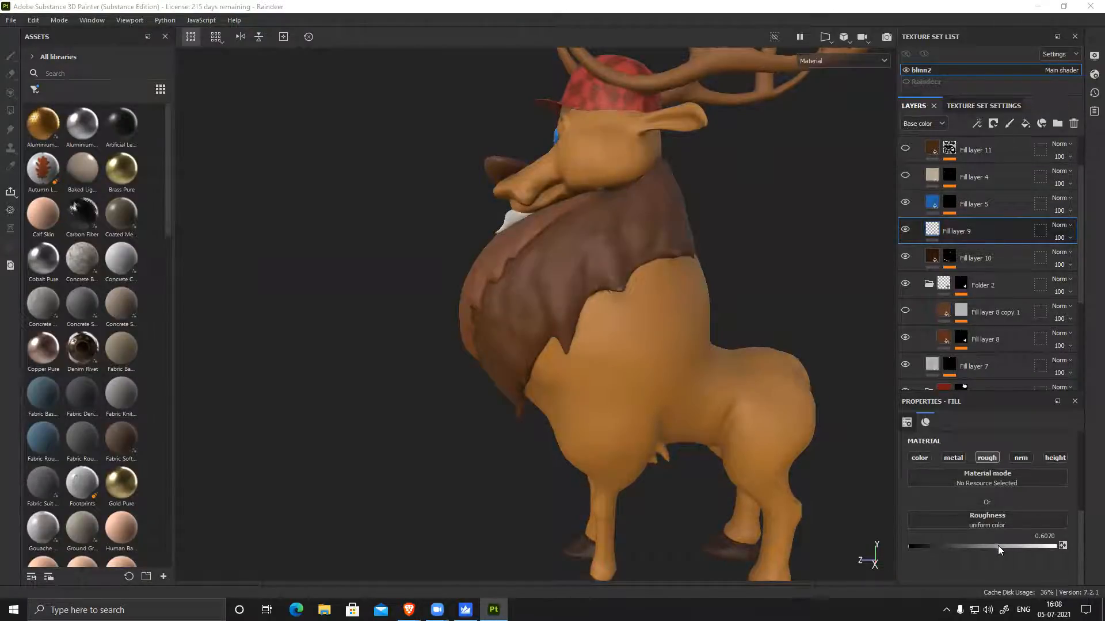
{"action": "left_click", "coordinate": [906, 232]}
{"action": "left_click", "coordinate": [905, 231]}
{"action": "left_click", "coordinate": [905, 230]}
{"action": "left_click", "coordinate": [905, 231]}
{"action": "left_click", "coordinate": [905, 230]}
{"action": "left_click", "coordinate": [905, 231]}
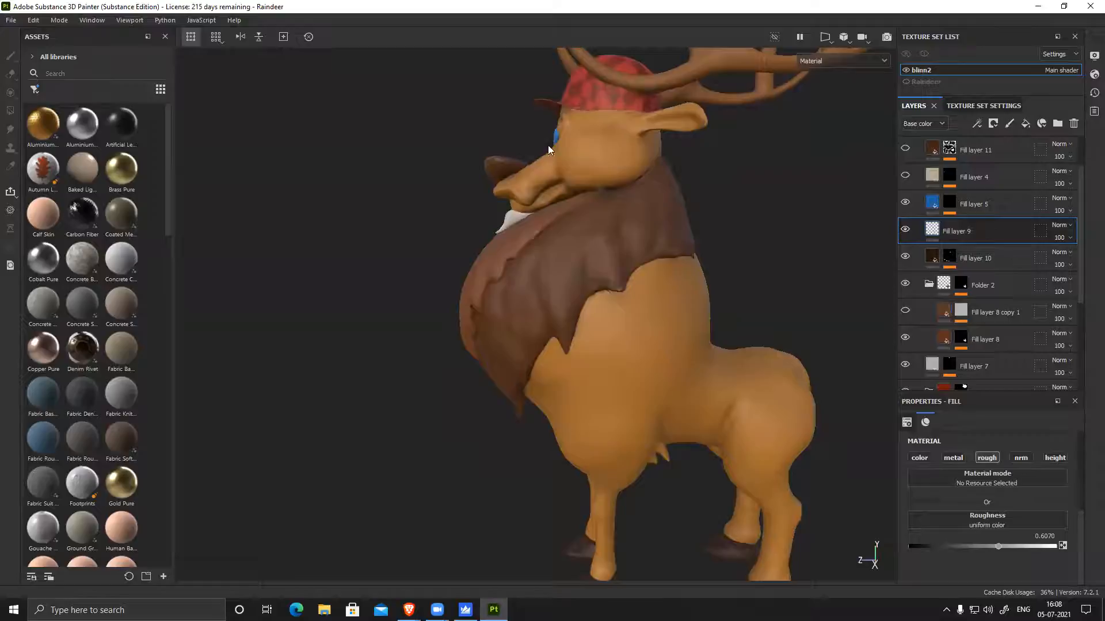
{"action": "left_click_drag", "start_coordinate": [637, 217], "coordinate": [748, 227], "text": "alt"}
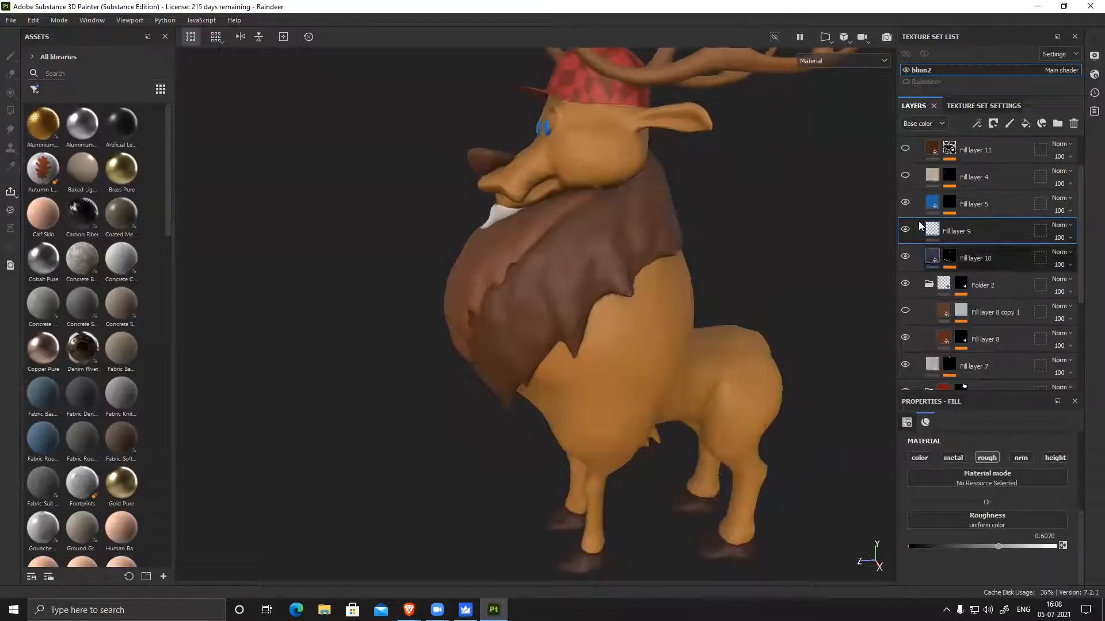
Make Fill layer 4 visible on the reindeer
{"action": "left_click", "coordinate": [906, 176]}
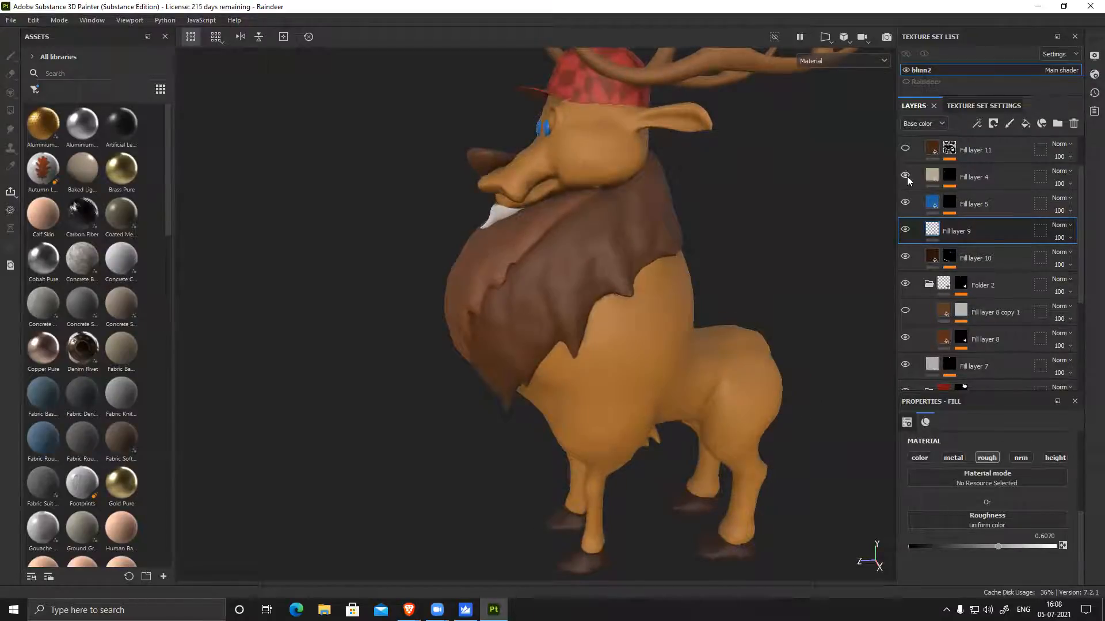
{"action": "left_click_drag", "start_coordinate": [567, 164], "coordinate": [627, 184], "text": "alt"}
{"action": "scroll", "coordinate": [998, 276], "scroll_direction": "up", "scroll_amount": 2}
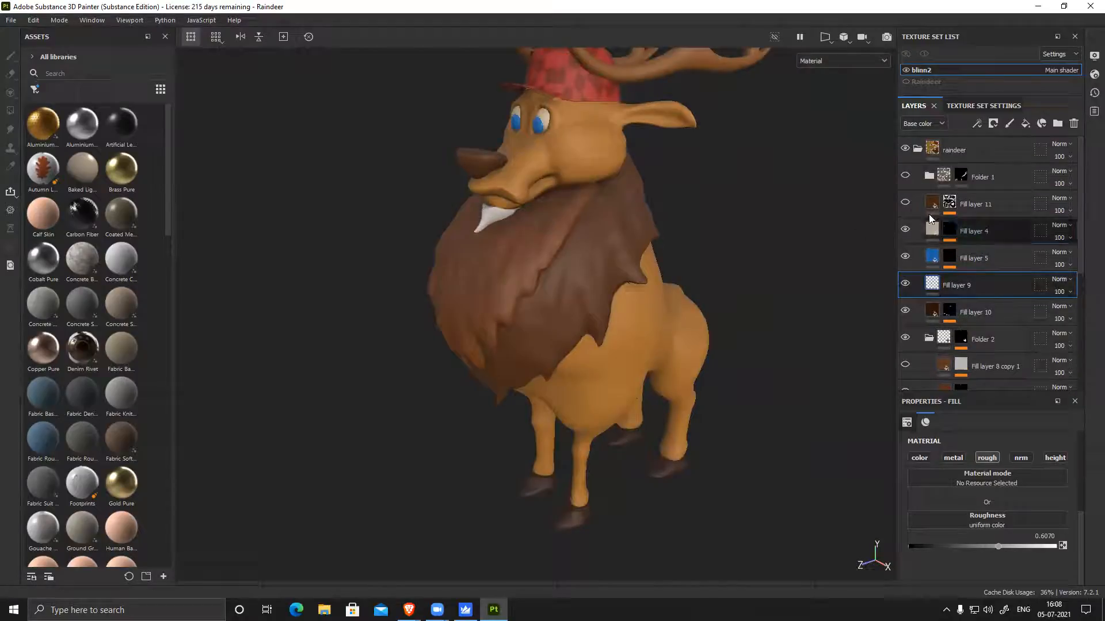
Toggle Folder 1 on and off to compare its effect on the reindeer, leaving it and Fill layer 11 hidden
{"action": "left_click", "coordinate": [905, 203]}
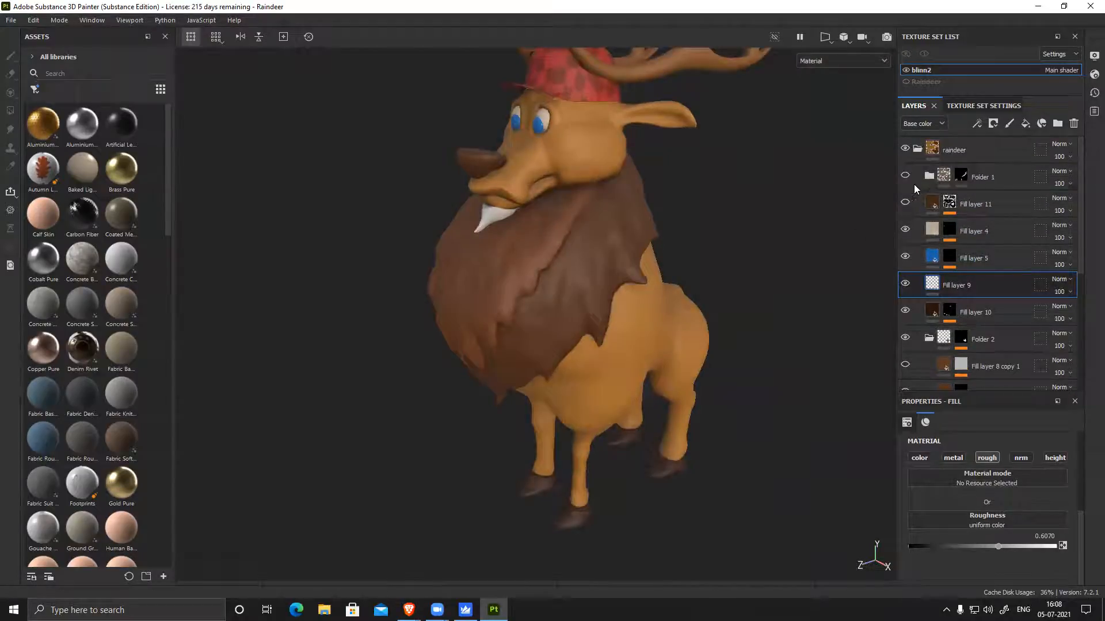
{"action": "left_click", "coordinate": [905, 176]}
{"action": "left_click", "coordinate": [905, 176]}
{"action": "left_click", "coordinate": [905, 176]}
{"action": "left_click", "coordinate": [906, 175]}
{"action": "left_click_drag", "start_coordinate": [676, 253], "coordinate": [575, 256], "text": "alt"}
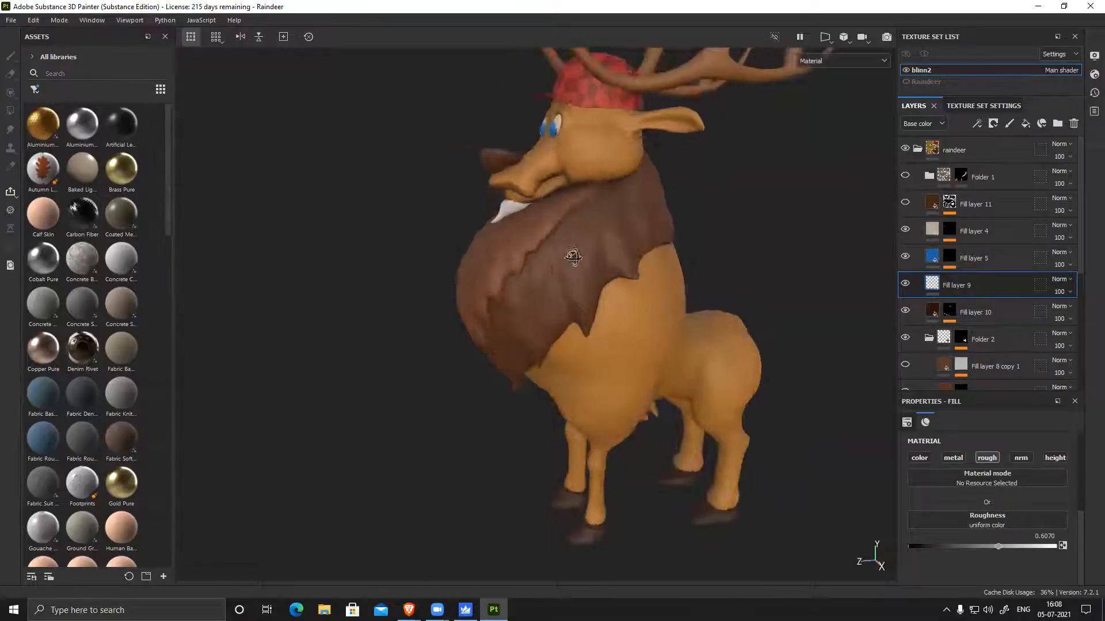
{"action": "middle_click_drag", "start_coordinate": [575, 256], "coordinate": [651, 274], "text": "alt"}
{"action": "left_click_drag", "start_coordinate": [651, 274], "coordinate": [679, 323], "text": "alt"}
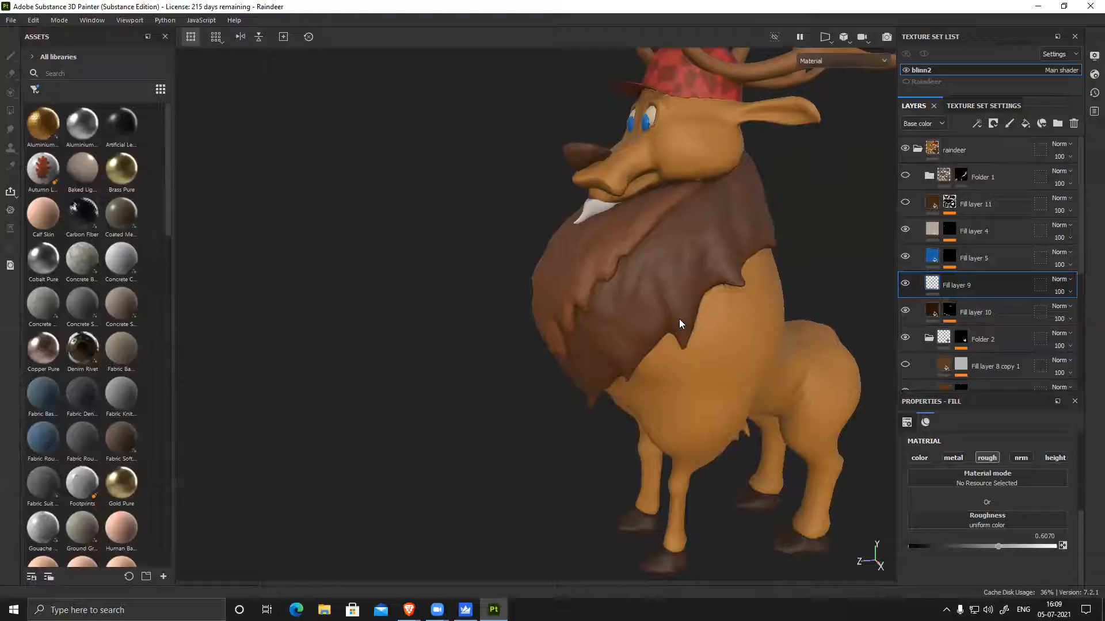
Show Fill layer 8 copy 1 in Folder 2 and inspect the beard's hair strands up close
{"action": "scroll", "coordinate": [845, 377], "scroll_direction": "down", "scroll_amount": 1}
{"action": "scroll", "coordinate": [999, 303], "scroll_direction": "down", "scroll_amount": 1}
{"action": "scroll", "coordinate": [998, 299], "scroll_direction": "down", "scroll_amount": 2}
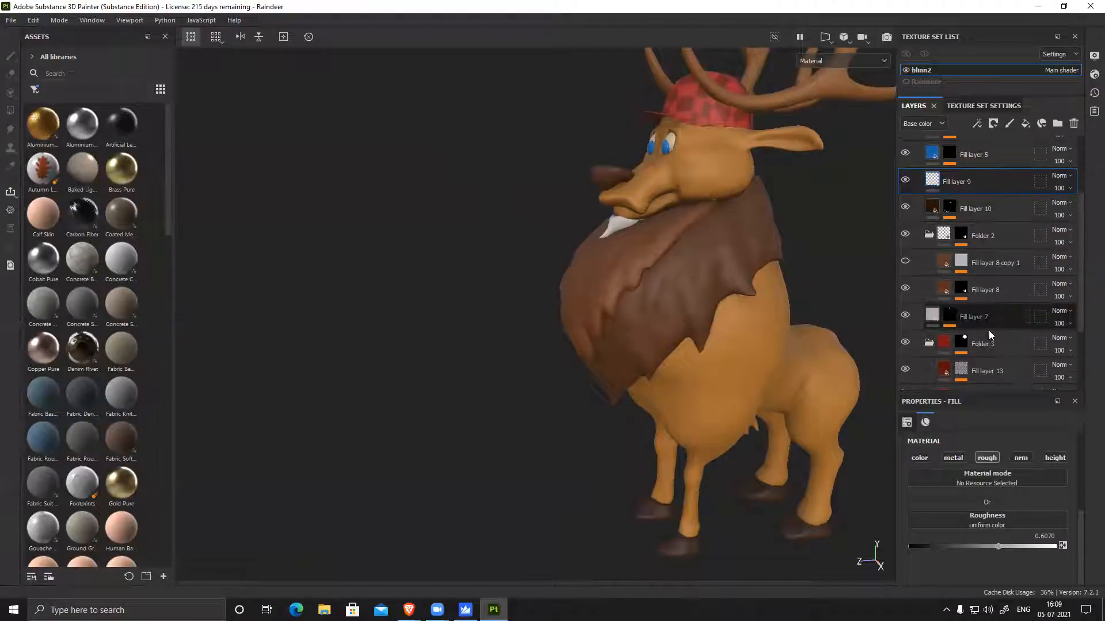
{"action": "mouse_move", "coordinate": [620, 335]}
{"action": "left_mouse_down", "text": "alt"}
{"action": "mouse_move", "coordinate": [724, 325]}
{"action": "mouse_move", "coordinate": [607, 318]}
{"action": "left_mouse_up", "text": "alt"}
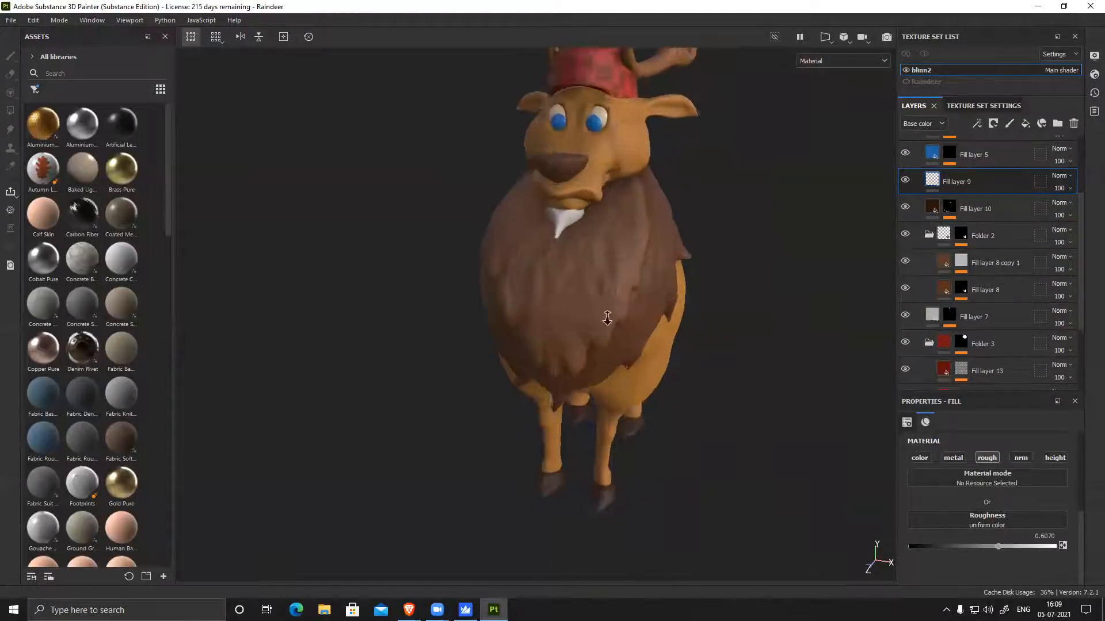
{"action": "right_click_drag", "start_coordinate": [606, 318], "coordinate": [661, 417], "text": "alt"}
{"action": "left_click_drag", "start_coordinate": [661, 416], "coordinate": [587, 418], "text": "alt"}
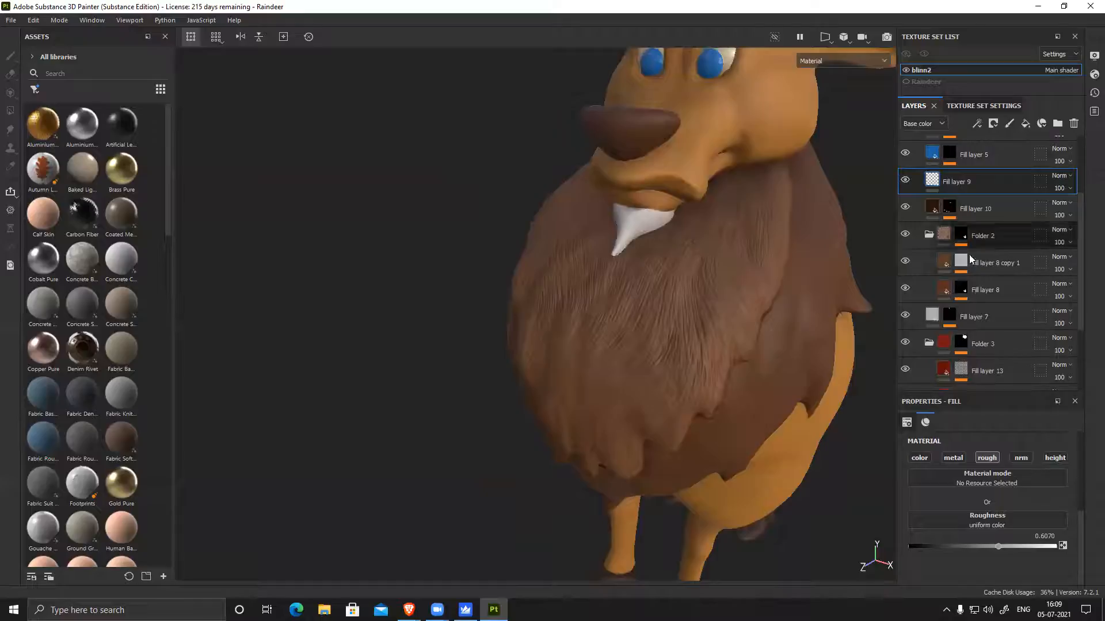
Examine Fill layer 8 copy 1's colour and height properties and the Fur 2 fill in its mask
{"action": "left_click", "coordinate": [916, 314]}
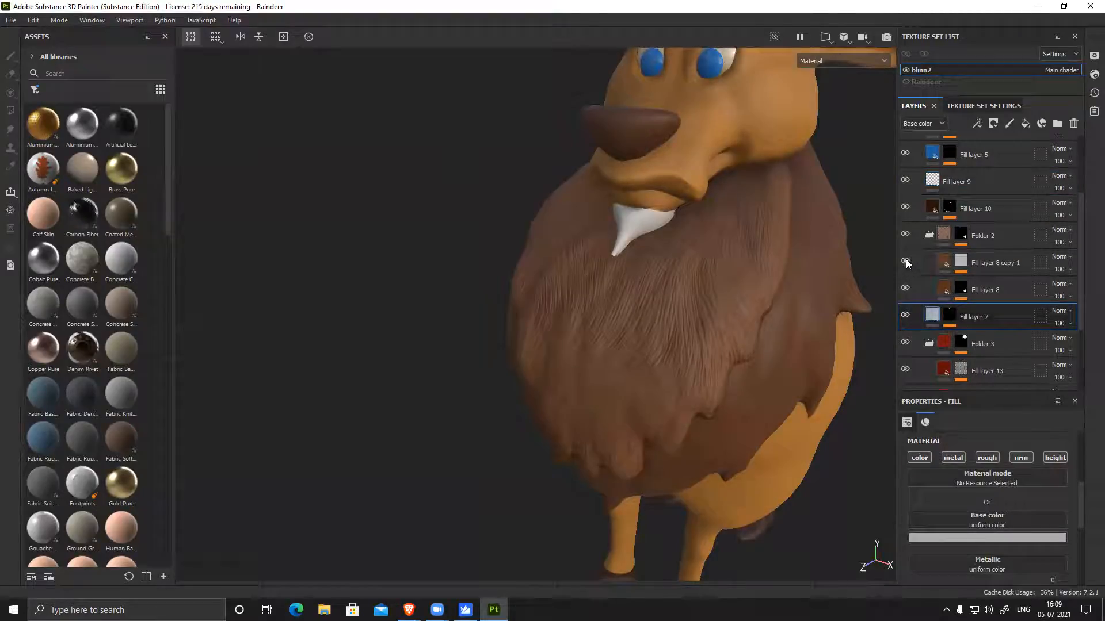
{"action": "left_click", "coordinate": [947, 265]}
{"action": "scroll", "coordinate": [986, 529], "scroll_direction": "down", "scroll_amount": 1}
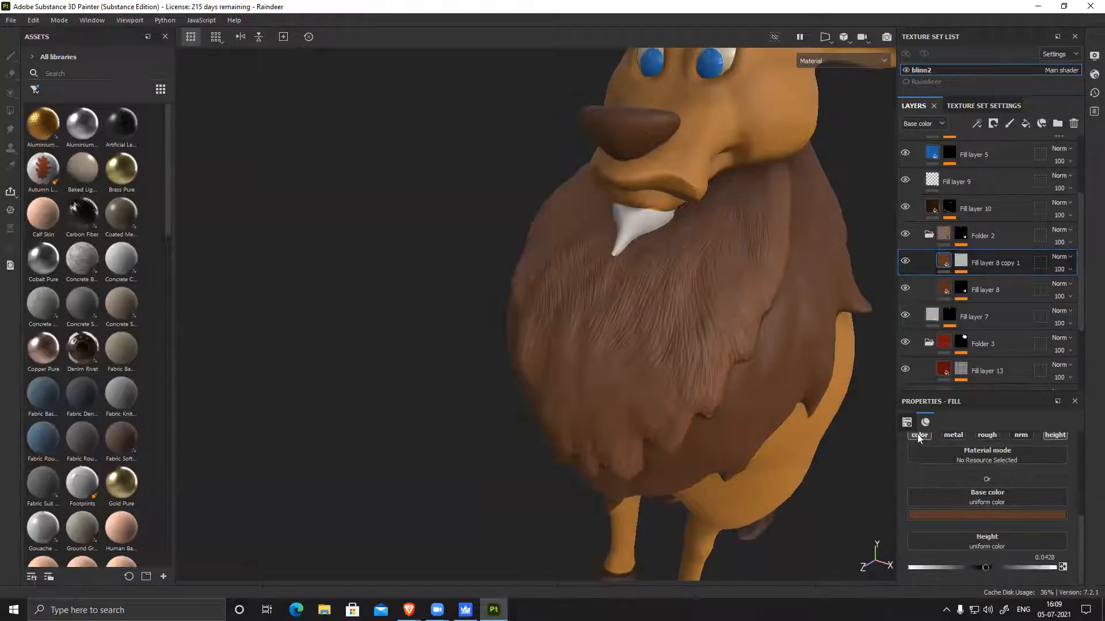
{"action": "left_click", "coordinate": [964, 264]}
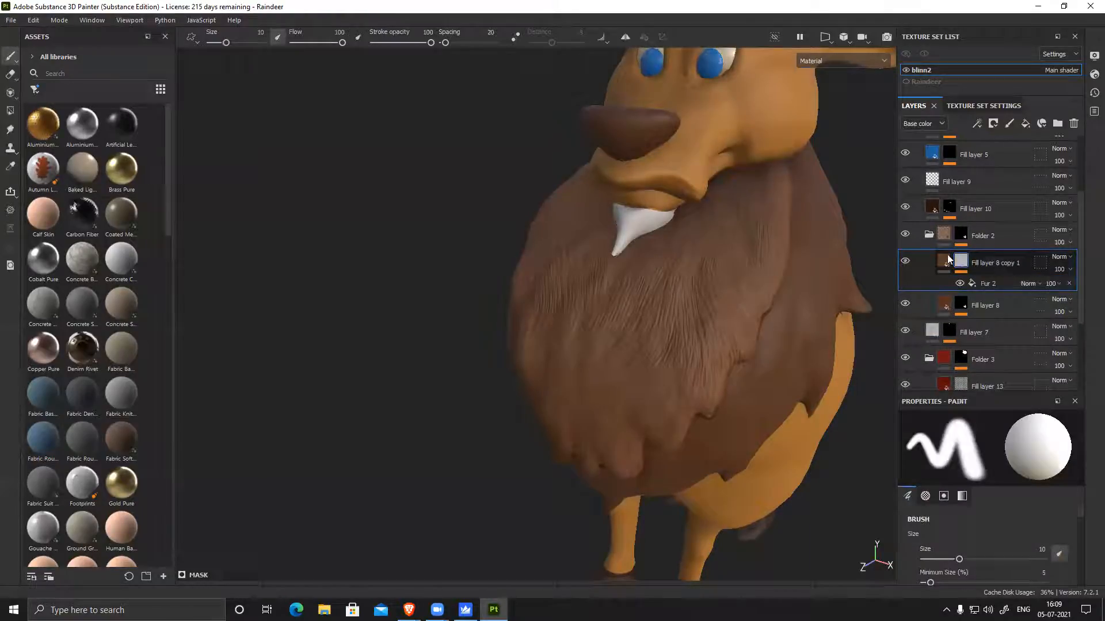
{"action": "left_click", "coordinate": [978, 283]}
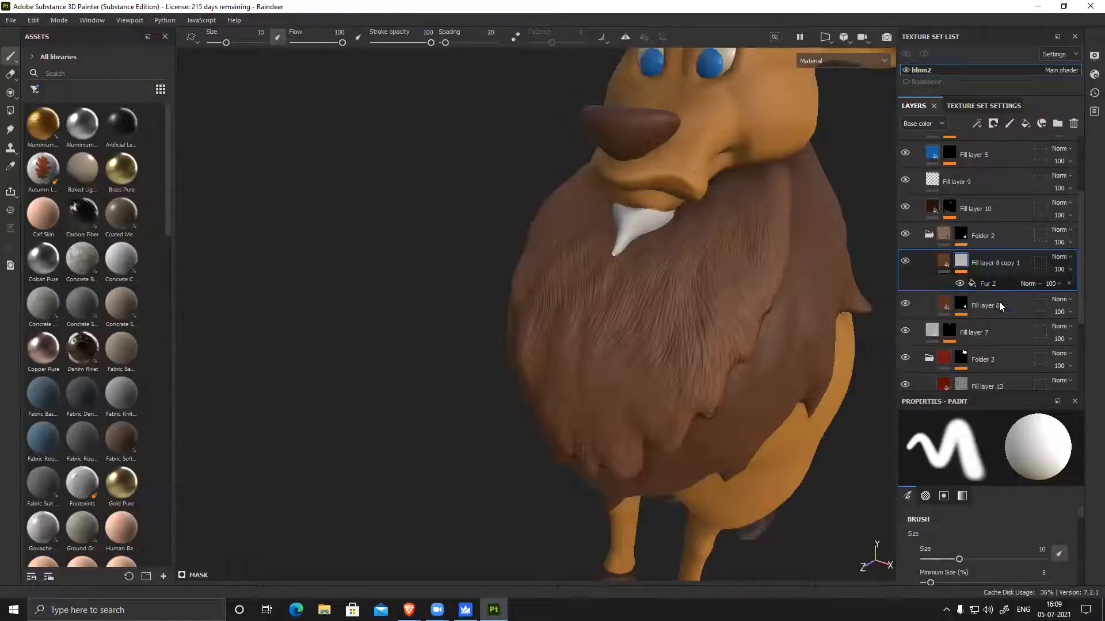
{"action": "scroll", "coordinate": [953, 475], "scroll_direction": "up", "scroll_amount": 1}
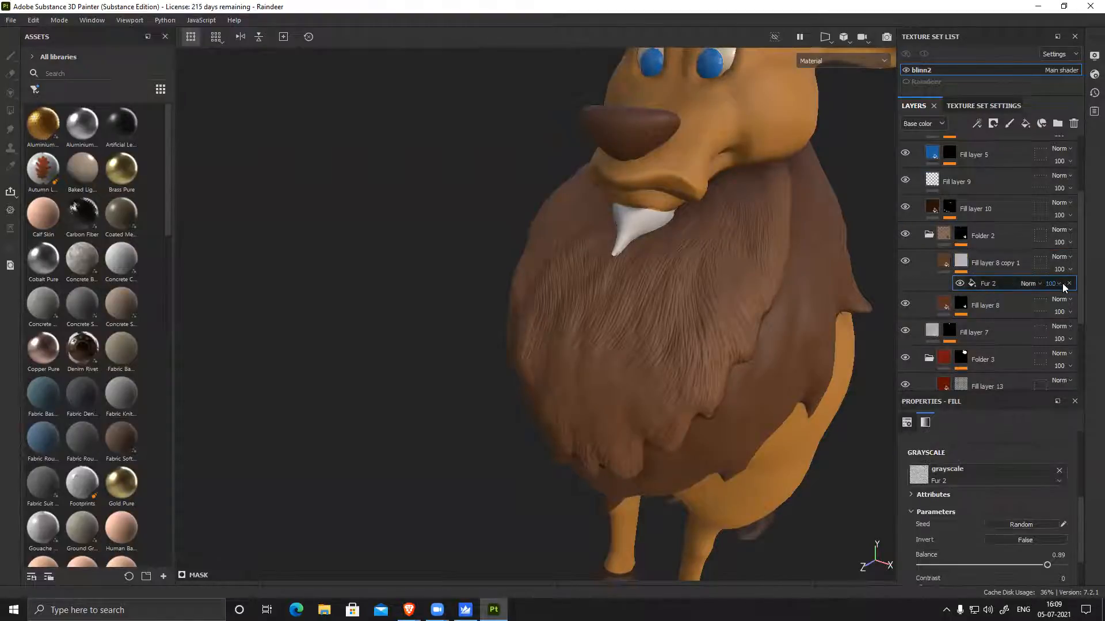
Try a black mask on Fill layer 8 copy 1 with a new fill using the Fur 1 procedural texture
{"action": "left_click", "coordinate": [967, 261]}
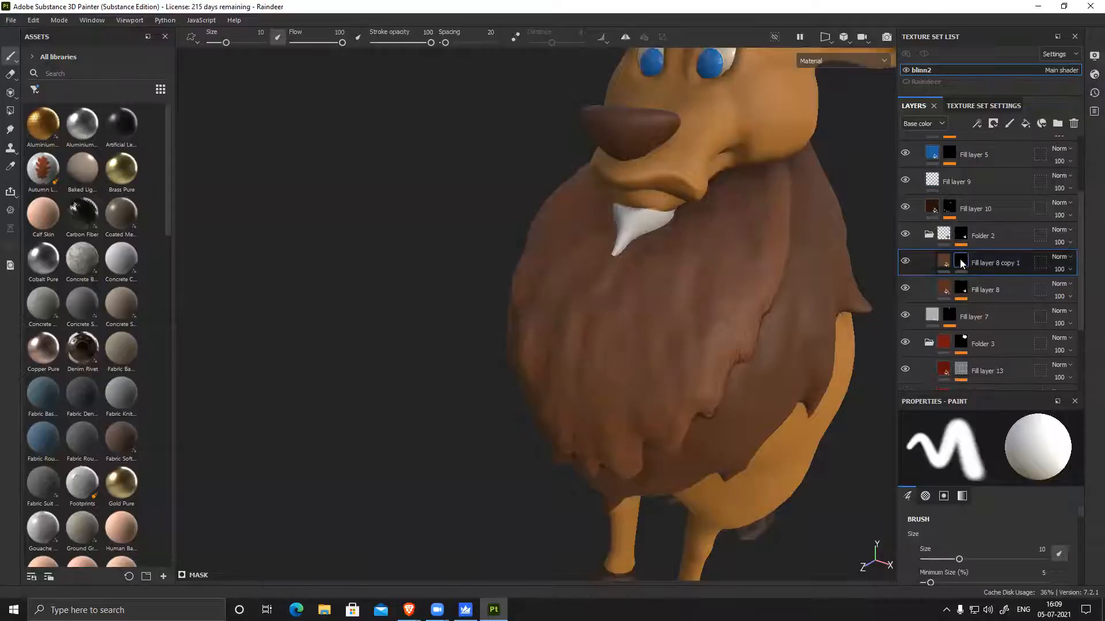
{"action": "right_click", "coordinate": [964, 261]}
{"action": "left_click", "coordinate": [973, 397]}
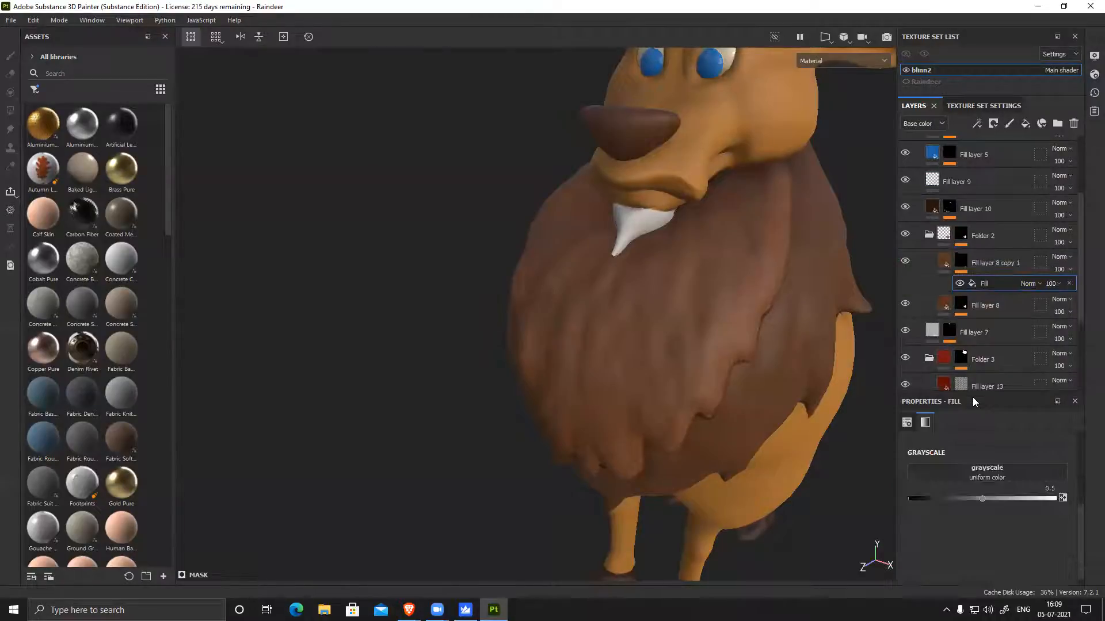
{"action": "left_click", "coordinate": [972, 471]}
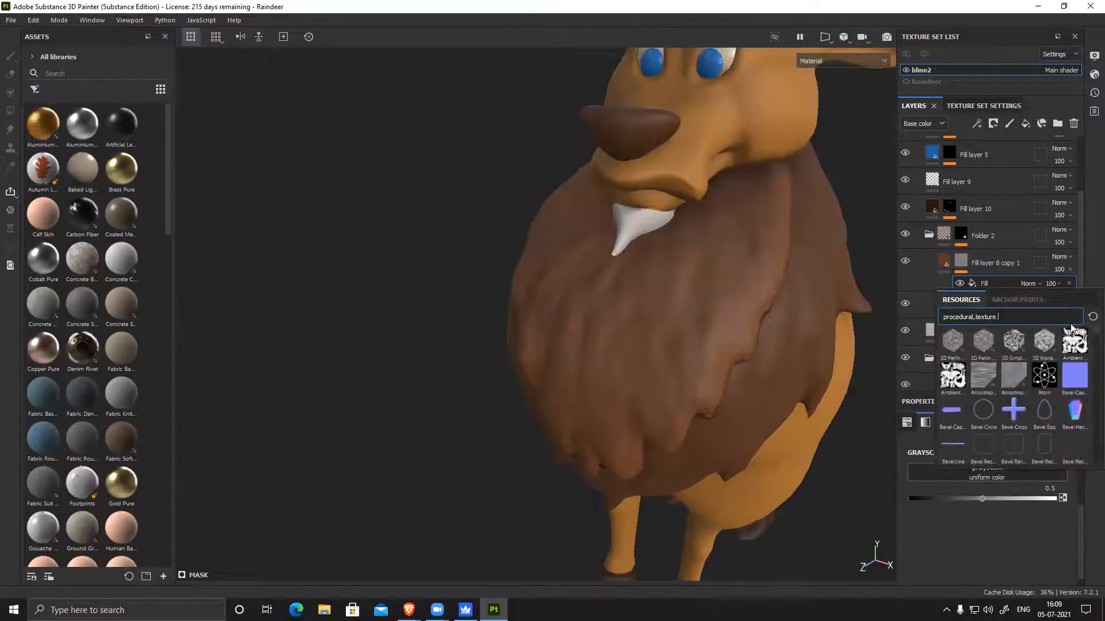
{"action": "type", "text": "fur"}
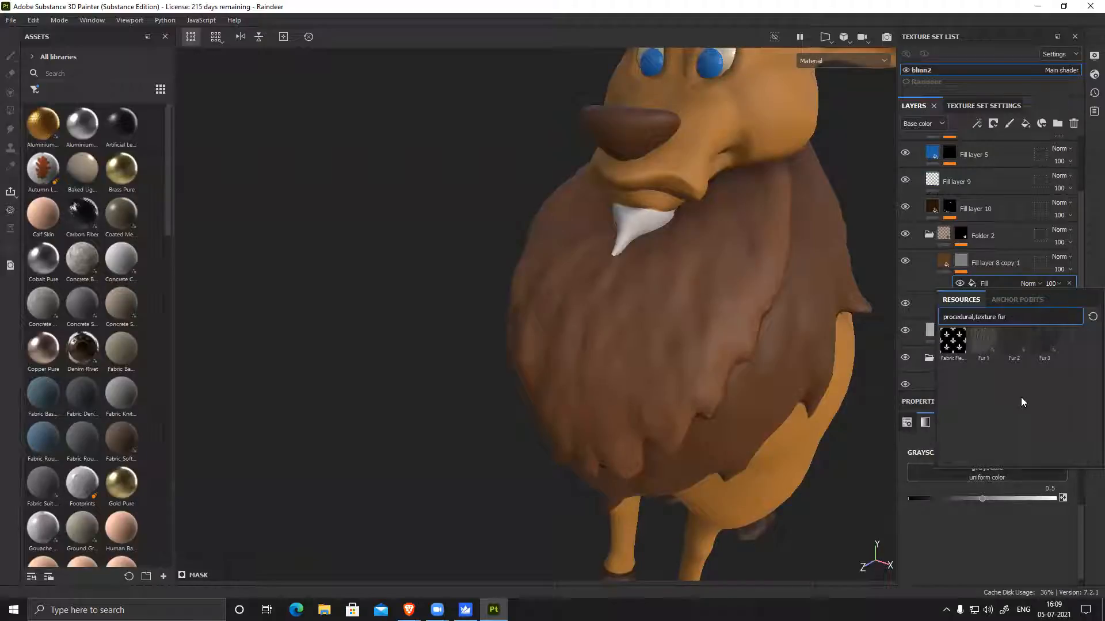
{"action": "left_click", "coordinate": [983, 344]}
Set the Fur 1 mask fill's balance to 0.57 and test its contrast on the beard
{"action": "left_click_drag", "start_coordinate": [658, 360], "coordinate": [725, 331], "text": "alt"}
{"action": "mouse_move", "coordinate": [991, 565]}
{"action": "left_mouse_down"}
{"action": "mouse_move", "coordinate": [1041, 565]}
{"action": "mouse_move", "coordinate": [1004, 565]}
{"action": "left_mouse_up"}
{"action": "scroll", "coordinate": [1017, 557], "scroll_direction": "down", "scroll_amount": 1}
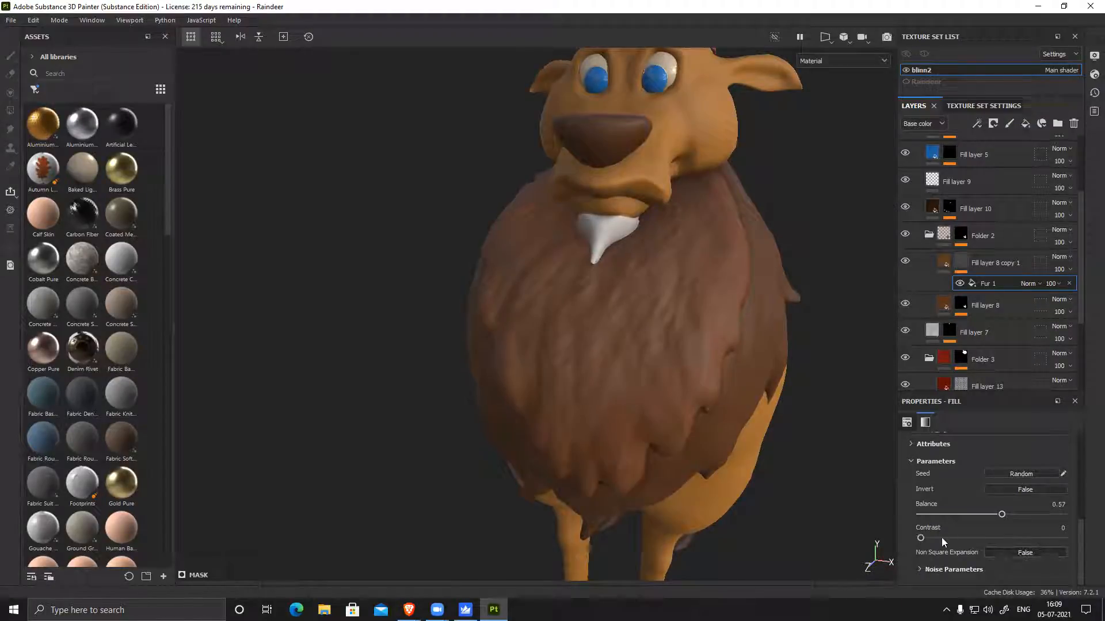
{"action": "mouse_move", "coordinate": [921, 538]}
{"action": "left_mouse_down"}
{"action": "mouse_move", "coordinate": [1024, 538]}
{"action": "mouse_move", "coordinate": [920, 547]}
{"action": "left_mouse_up"}
Set the Fur 1 mask fill's UV scale to 15.37 and its rotation to 16.04
{"action": "scroll", "coordinate": [978, 472], "scroll_direction": "up", "scroll_amount": 5}
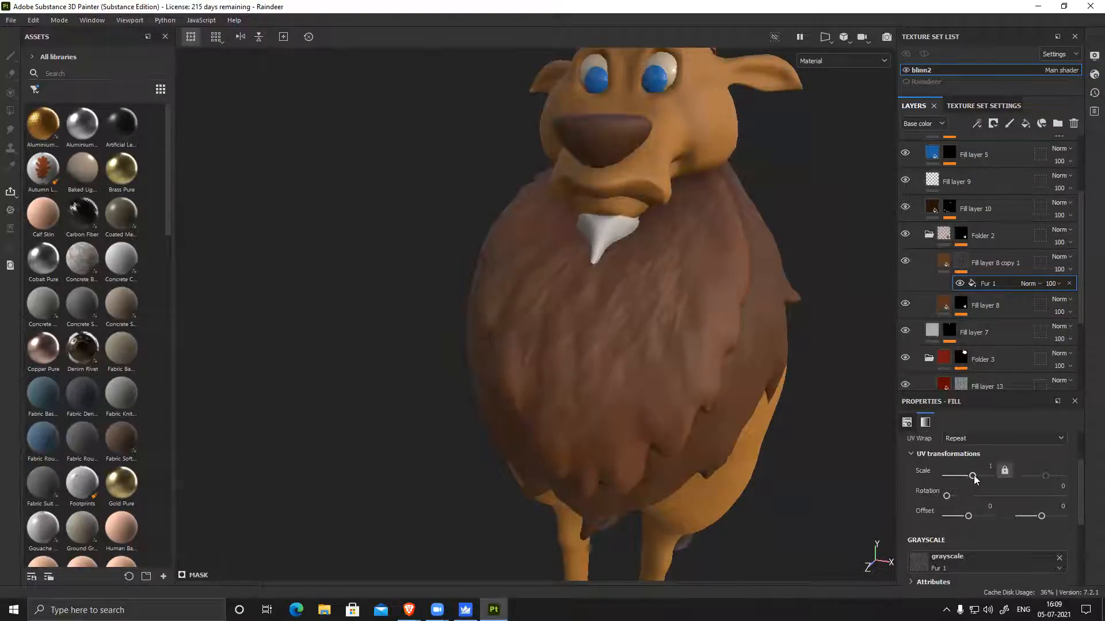
{"action": "left_click_drag", "start_coordinate": [980, 477], "coordinate": [978, 475]}
{"action": "scroll", "coordinate": [553, 304], "scroll_direction": "up", "scroll_amount": 5}
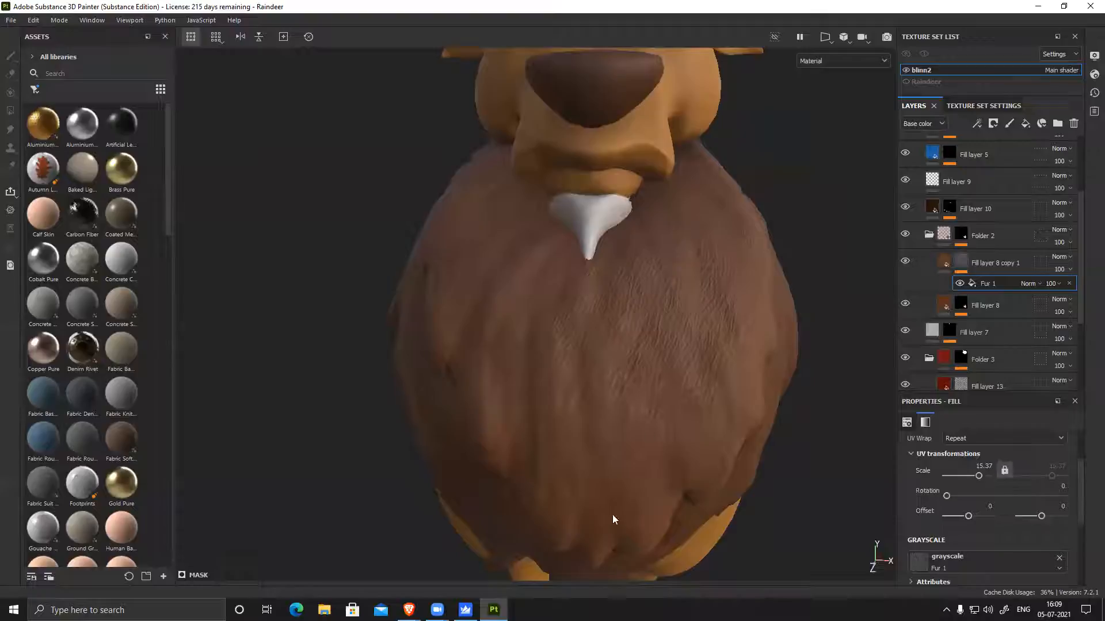
{"action": "left_click_drag", "start_coordinate": [948, 496], "coordinate": [951, 498]}
{"action": "scroll", "coordinate": [690, 339], "scroll_direction": "down", "scroll_amount": 3}
{"action": "mouse_move", "coordinate": [722, 362]}
{"action": "left_mouse_down", "text": "alt"}
{"action": "mouse_move", "coordinate": [540, 384]}
{"action": "mouse_move", "coordinate": [715, 343]}
{"action": "left_mouse_up", "text": "alt"}
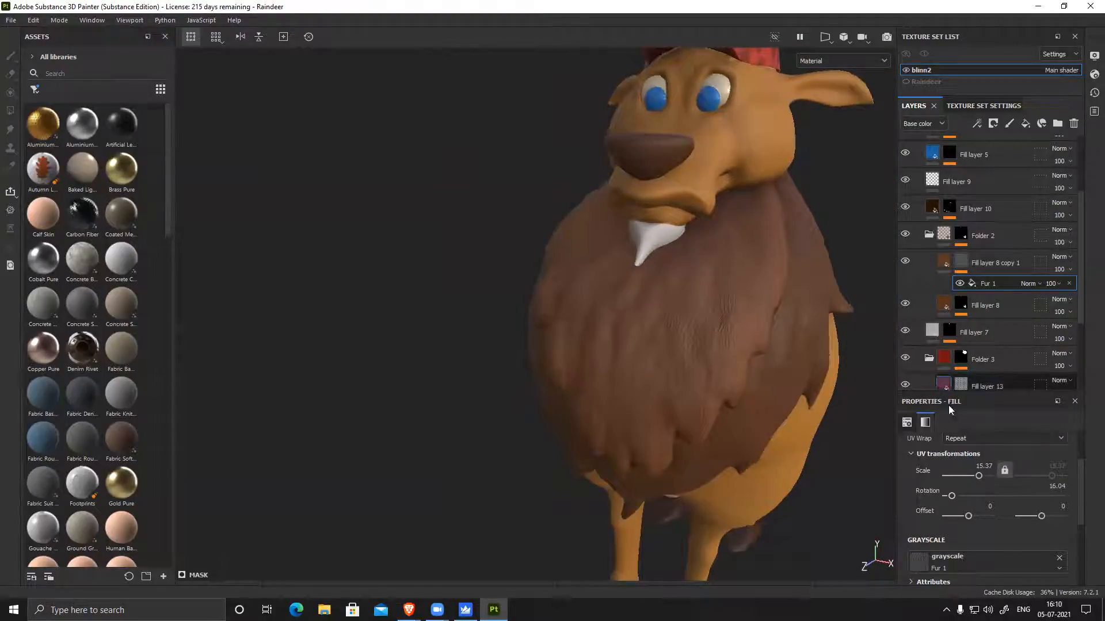
Try the Fur 3 texture in the beard mask fill with a UV scale of 10.9 and rotation of 215.64
{"action": "scroll", "coordinate": [1001, 555], "scroll_direction": "down", "scroll_amount": 1}
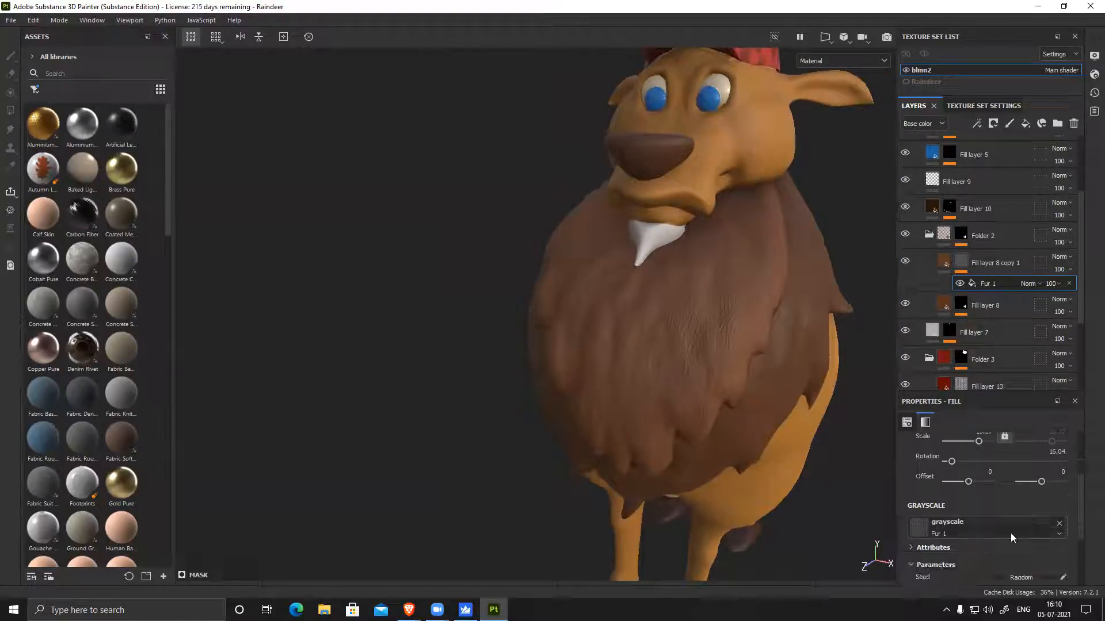
{"action": "left_click", "coordinate": [1011, 533]}
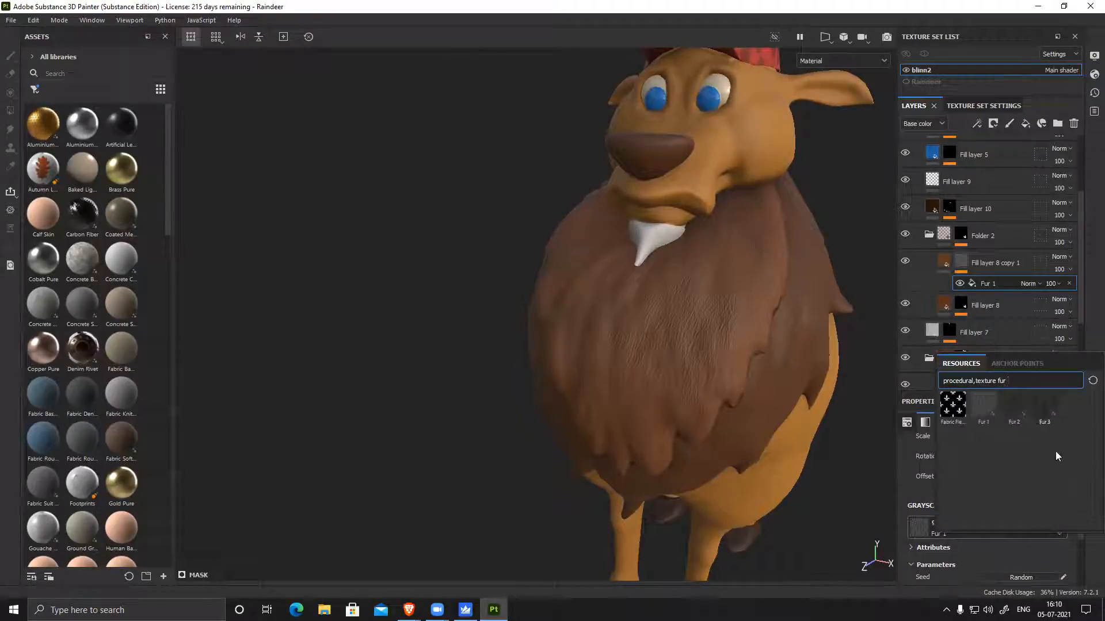
{"action": "left_click", "coordinate": [1047, 402]}
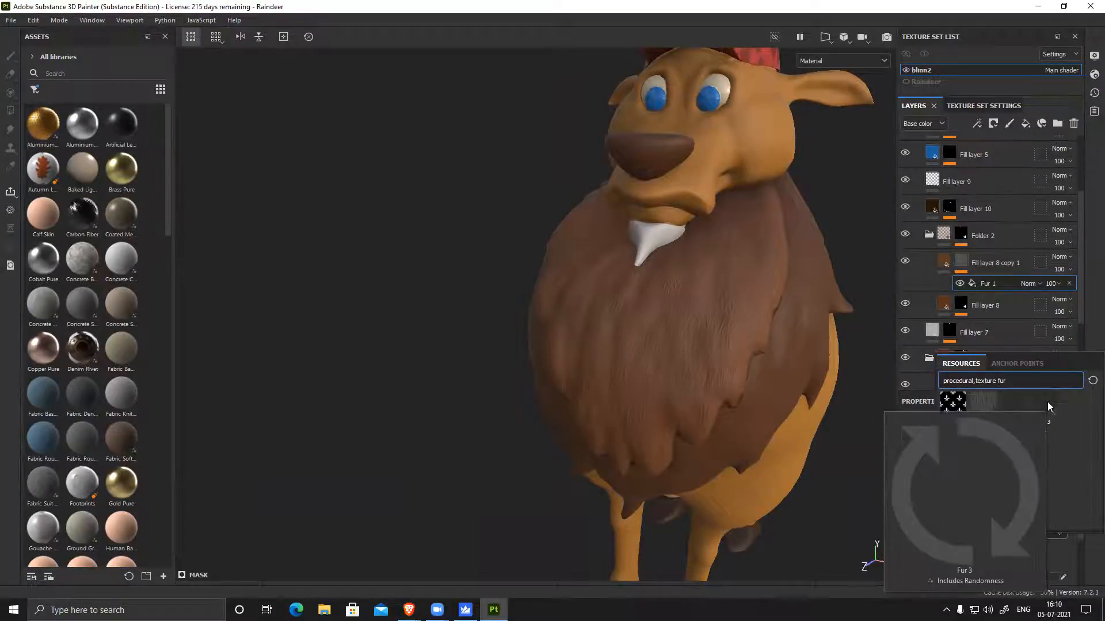
{"action": "left_click_drag", "start_coordinate": [686, 397], "coordinate": [644, 358], "text": "alt"}
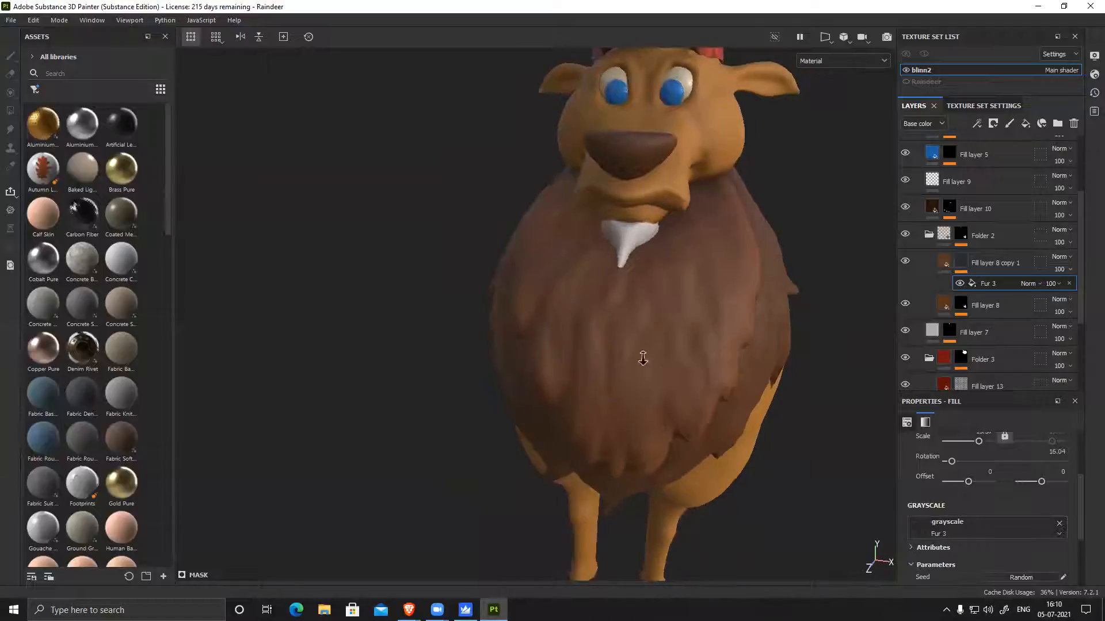
{"action": "scroll", "coordinate": [643, 357], "scroll_direction": "up", "scroll_amount": 1}
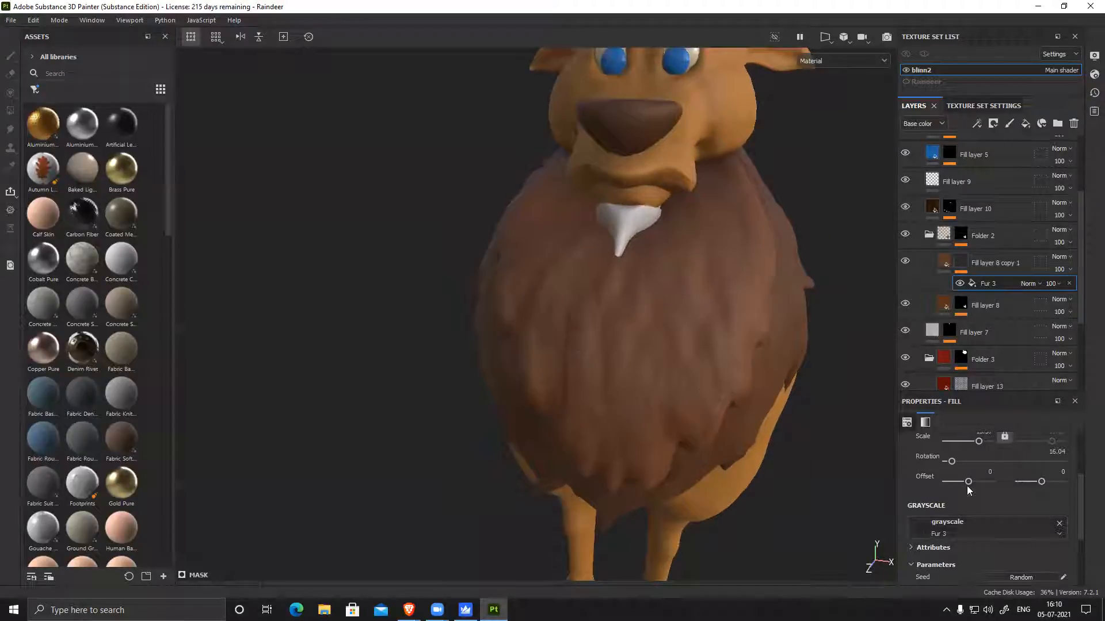
{"action": "scroll", "coordinate": [967, 485], "scroll_direction": "up", "scroll_amount": 2}
{"action": "left_click_drag", "start_coordinate": [979, 476], "coordinate": [1016, 495]}
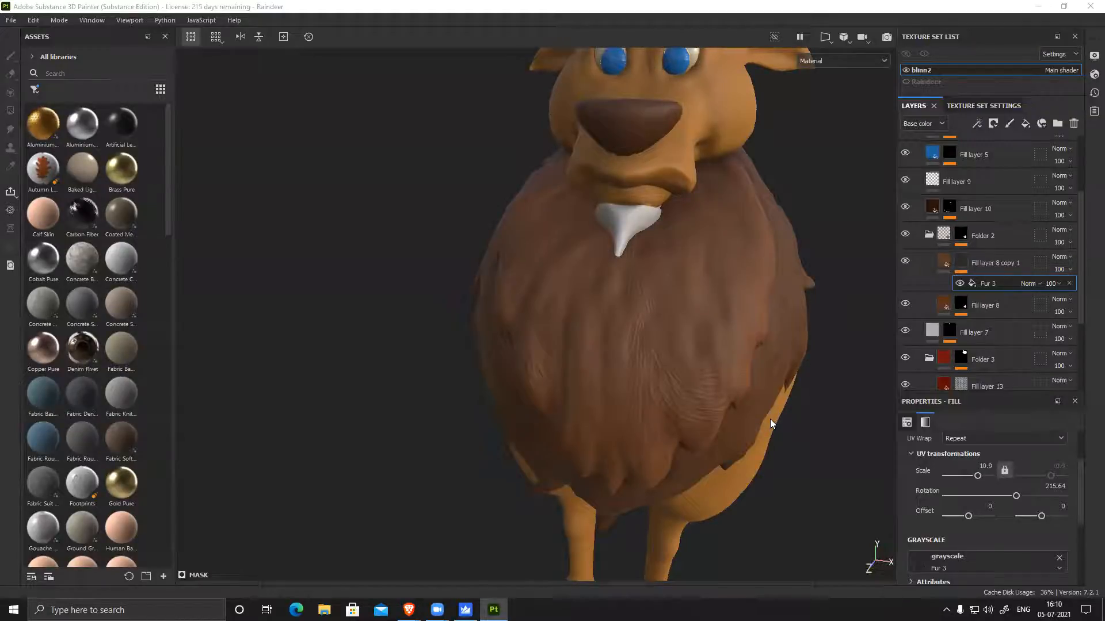
Launch Photoshop from the Windows search
{"action": "left_click", "coordinate": [126, 610]}
{"action": "type", "text": "photo"}
{"action": "key", "text": "Return"}
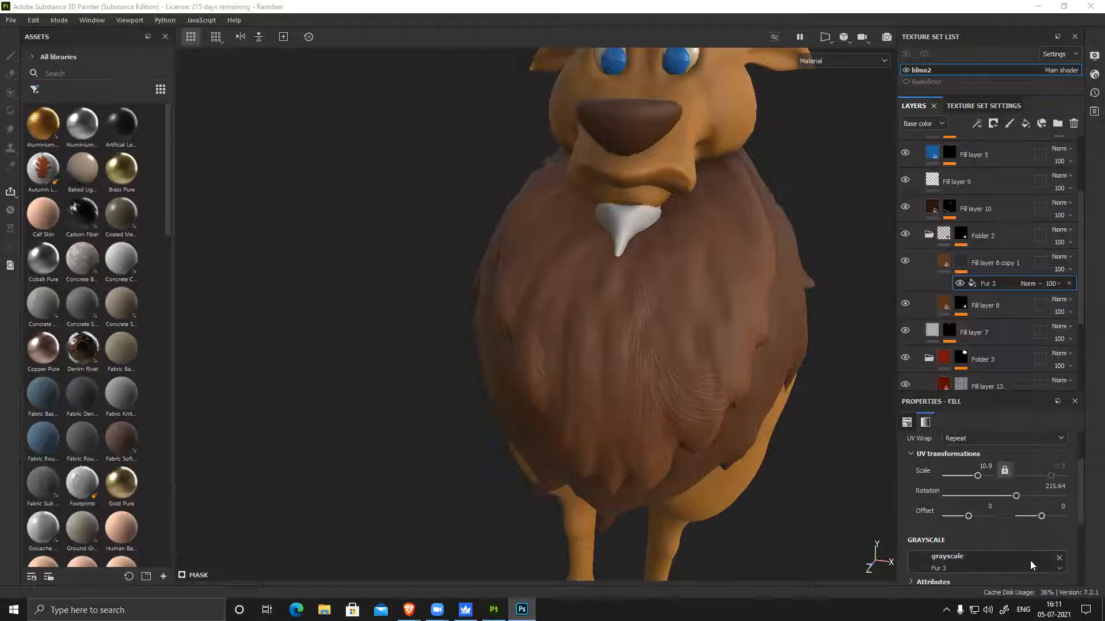
Try Fur 1 in the beard mask fill again, and undo the mask edits back to the original Fur 2 fill
{"action": "left_click", "coordinate": [1006, 564]}
{"action": "left_click", "coordinate": [982, 441]}
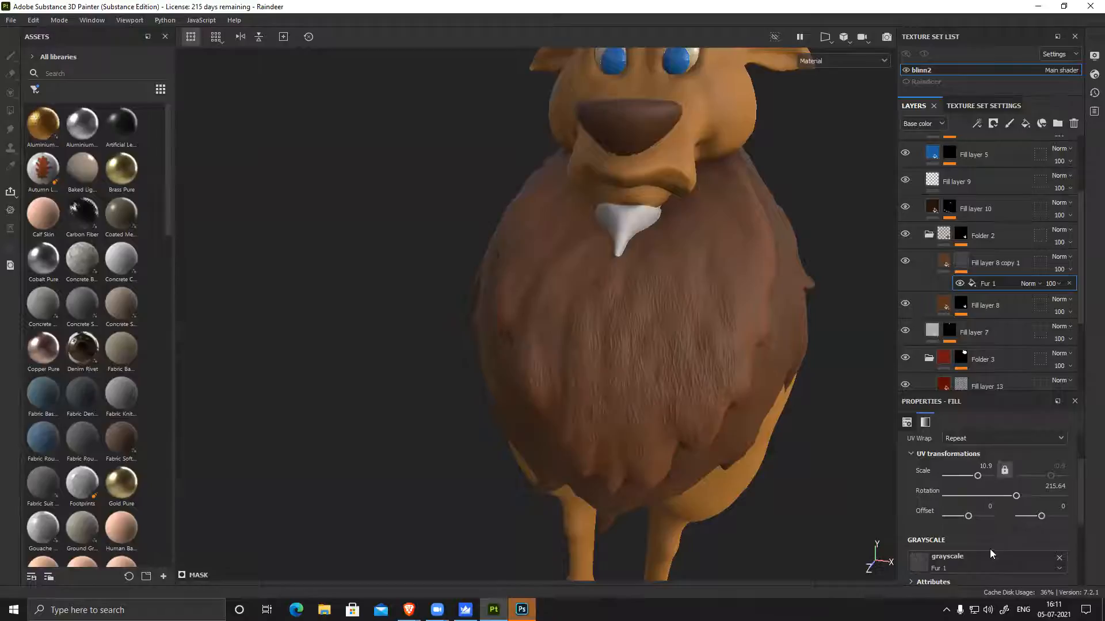
{"action": "scroll", "coordinate": [990, 549], "scroll_direction": "down", "scroll_amount": 1}
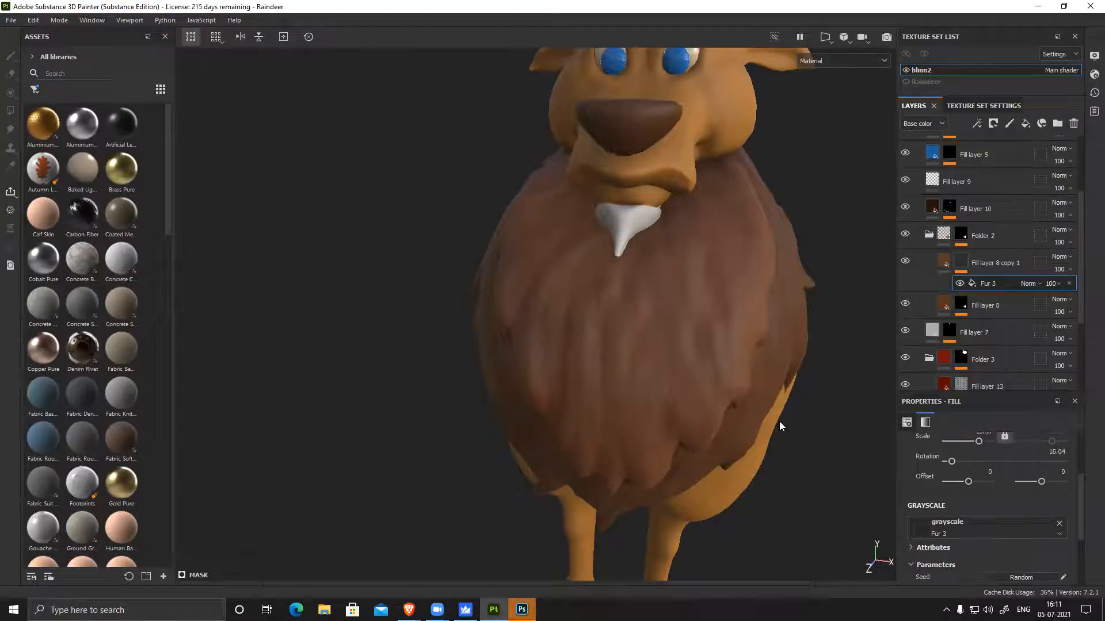
{"action": "key", "text": "1"}
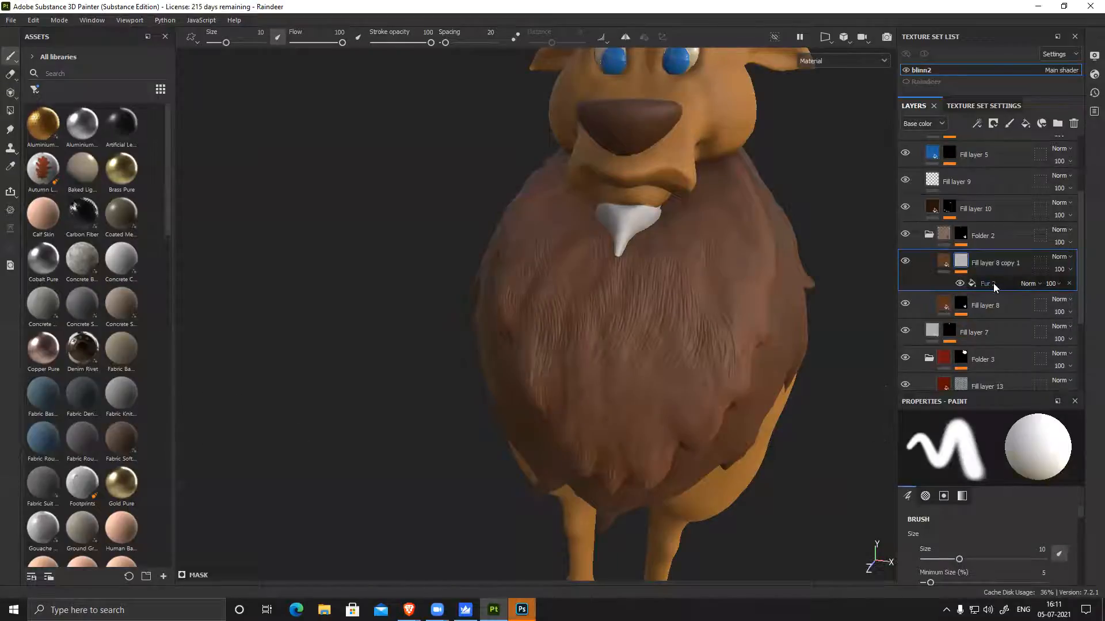
Examine the Fur 2 mask fill's parameters and the hair strands it gives the beard
{"action": "left_click", "coordinate": [991, 284]}
{"action": "scroll", "coordinate": [1008, 513], "scroll_direction": "down", "scroll_amount": 4}
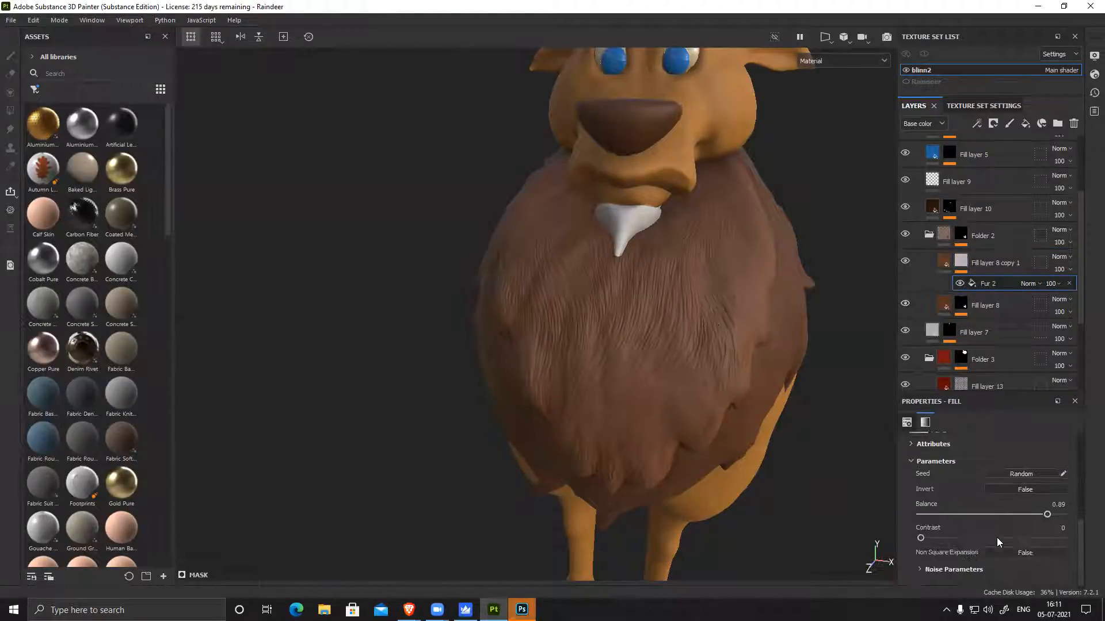
{"action": "mouse_move", "coordinate": [657, 397]}
{"action": "left_mouse_down", "text": "alt"}
{"action": "mouse_move", "coordinate": [720, 400]}
{"action": "mouse_move", "coordinate": [769, 437]}
{"action": "mouse_move", "coordinate": [661, 412]}
{"action": "mouse_move", "coordinate": [695, 361]}
{"action": "mouse_move", "coordinate": [687, 378]}
{"action": "left_mouse_up", "text": "alt"}
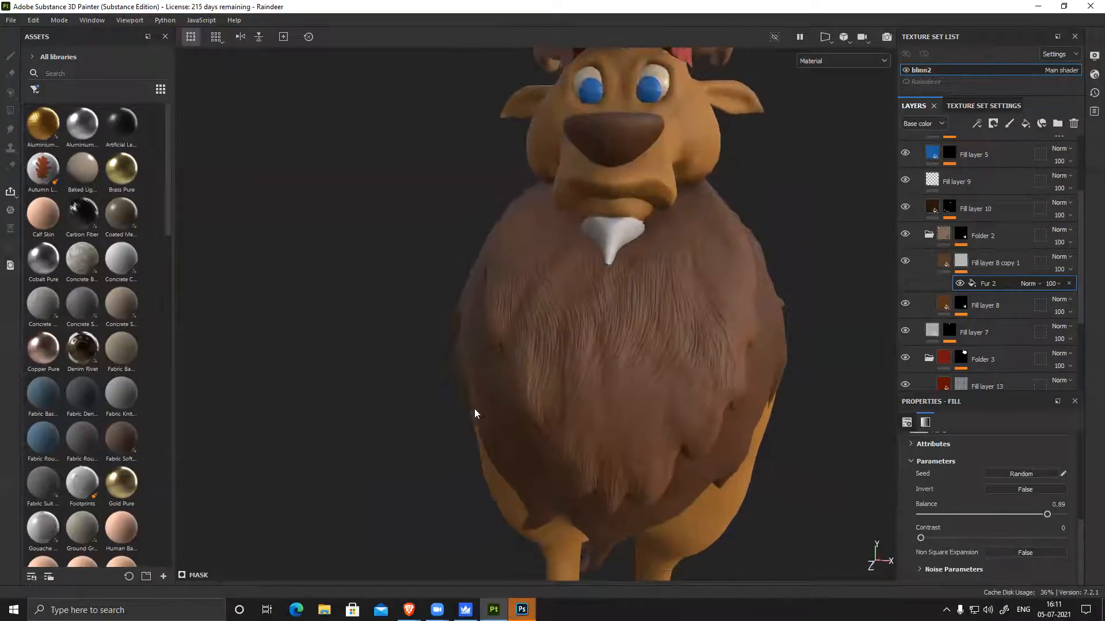
Switch to Photoshop and create a new document from the recent 512 x 512 px custom preset
{"action": "left_click", "coordinate": [522, 610]}
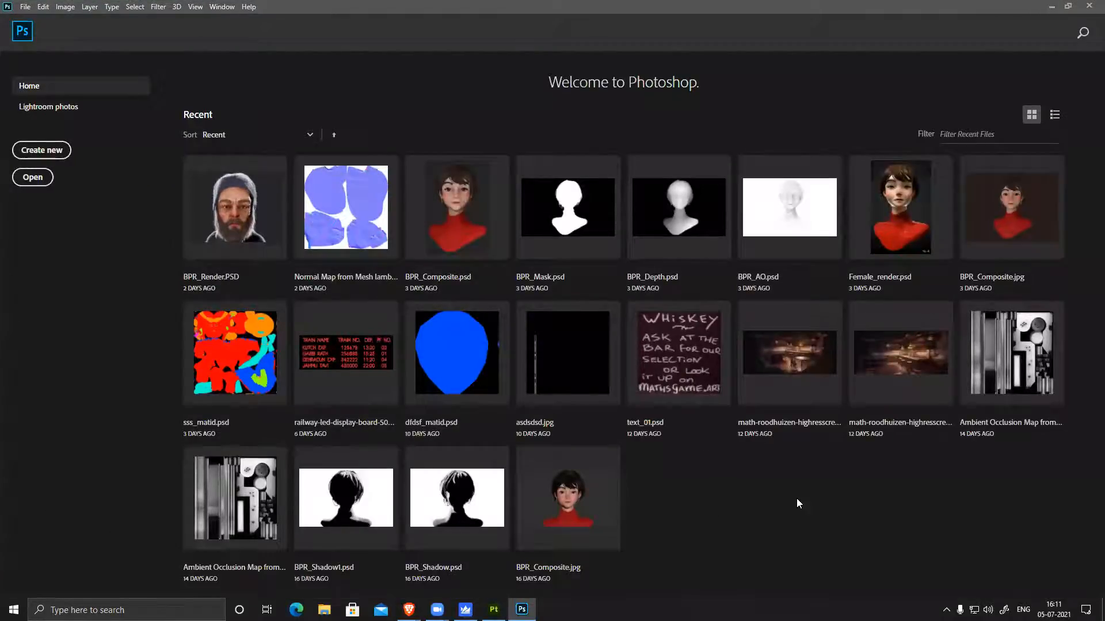
{"action": "key", "text": "ctrl+n"}
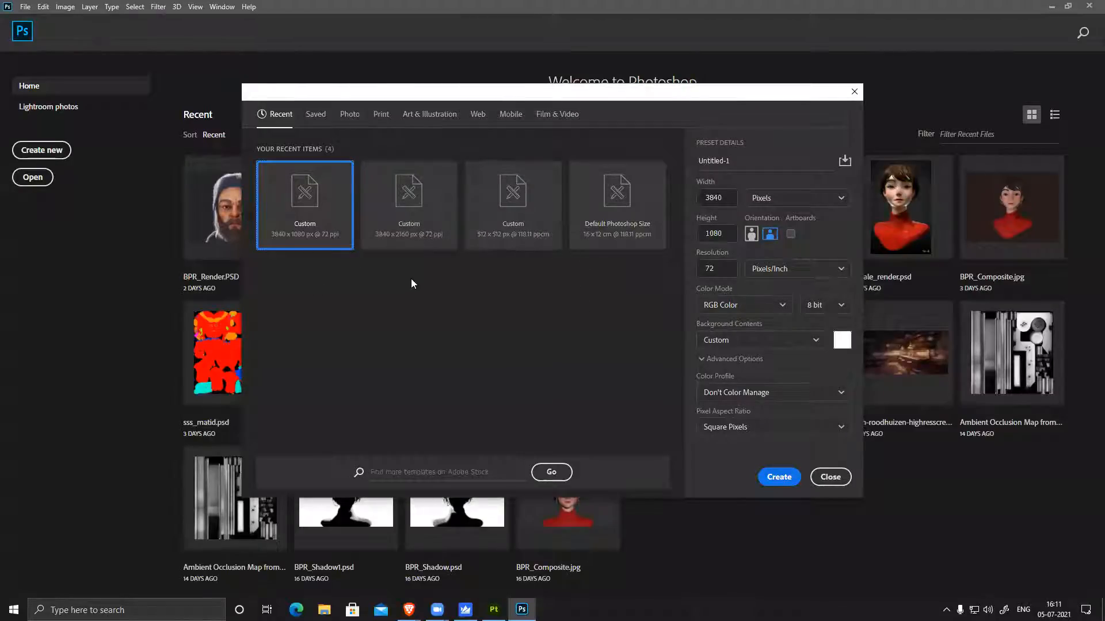
{"action": "left_click", "coordinate": [513, 205]}
{"action": "left_click", "coordinate": [779, 477]}
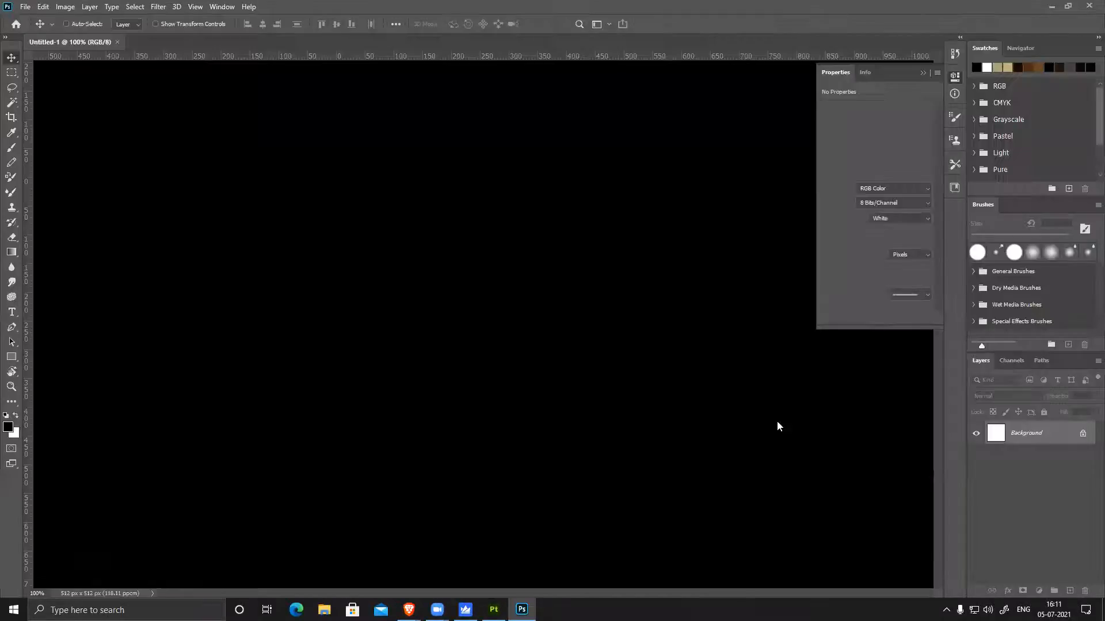
Resize the image to 1024 x 1024 pixels with a resolution of 72 pixels/centimeter
{"action": "key", "text": "ctrl+alt+i"}
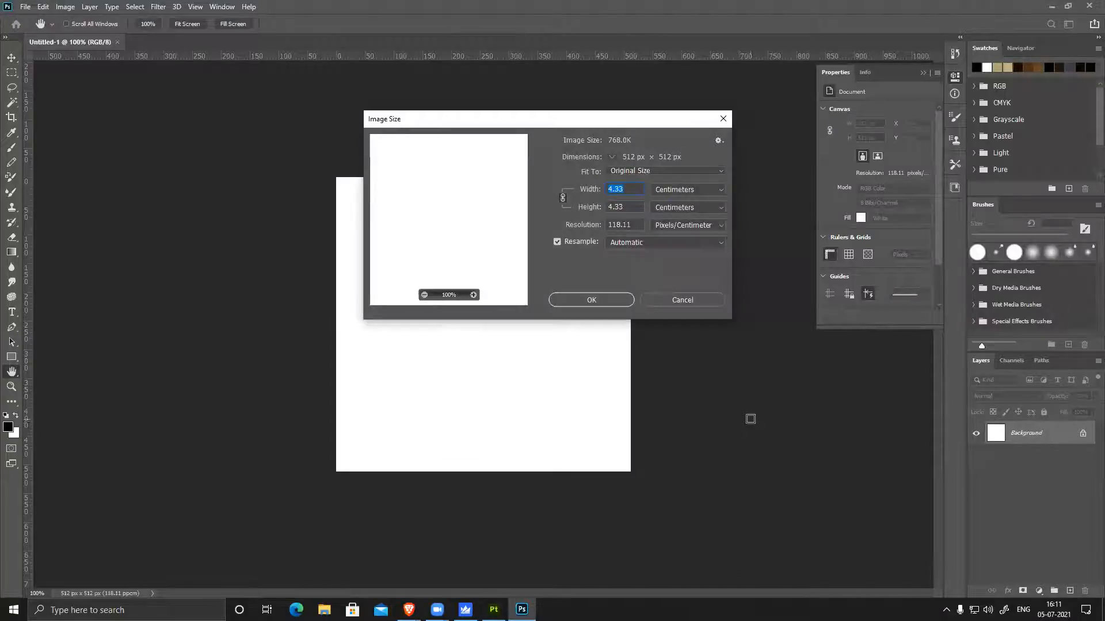
{"action": "left_click", "coordinate": [630, 225]}
{"action": "double_click", "coordinate": [619, 224]}
{"action": "type", "text": "72"}
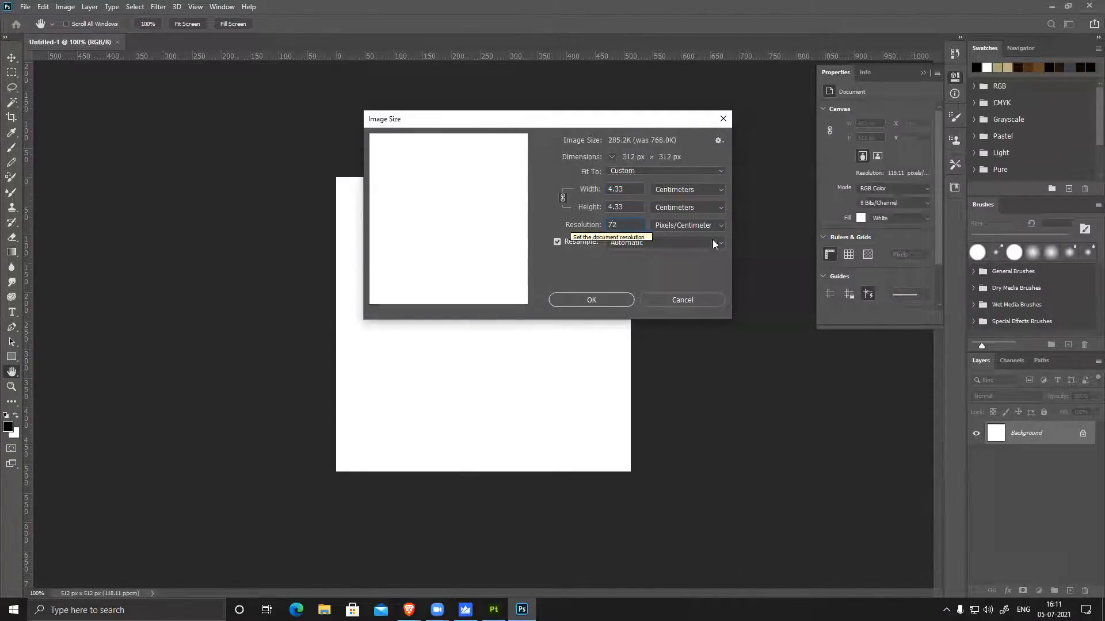
{"action": "left_click", "coordinate": [688, 190]}
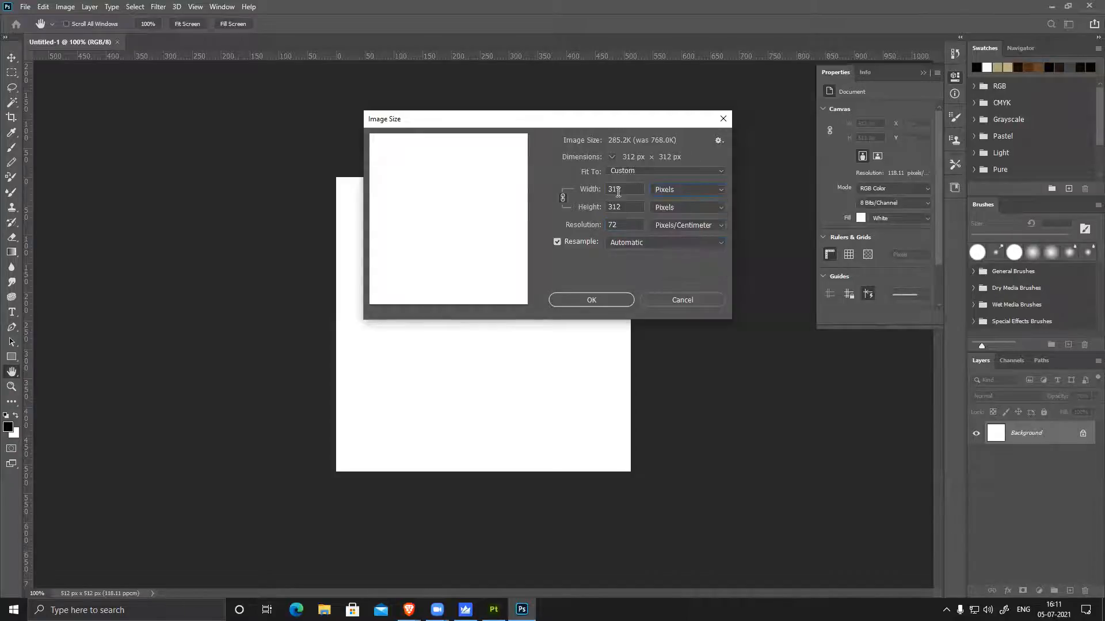
{"action": "double_click", "coordinate": [616, 189]}
{"action": "type", "text": "1024"}
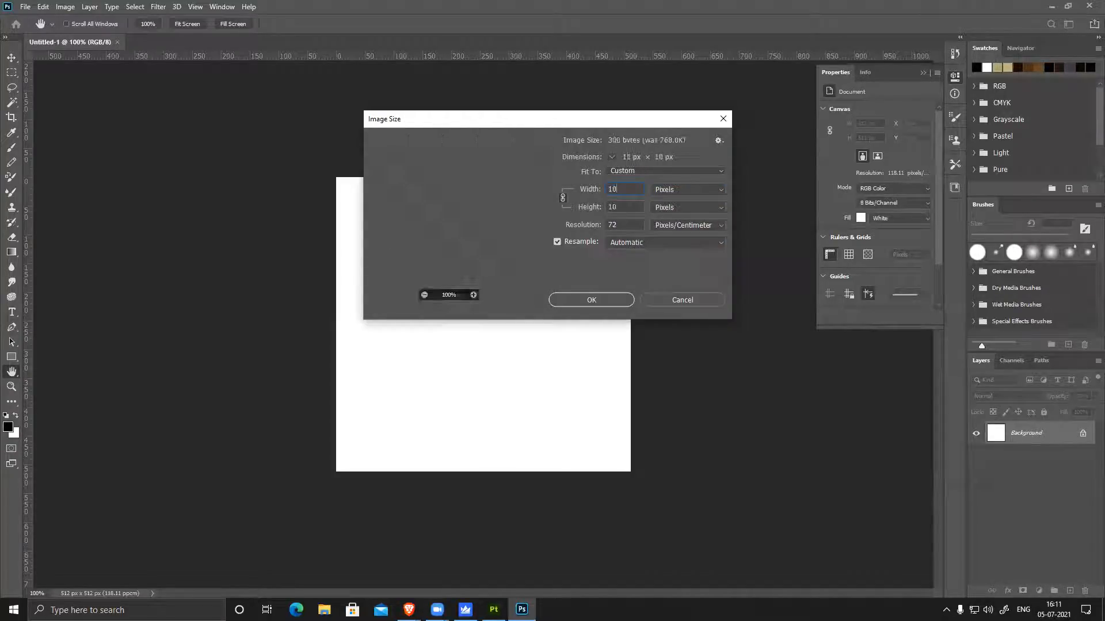
{"action": "left_click", "coordinate": [583, 304]}
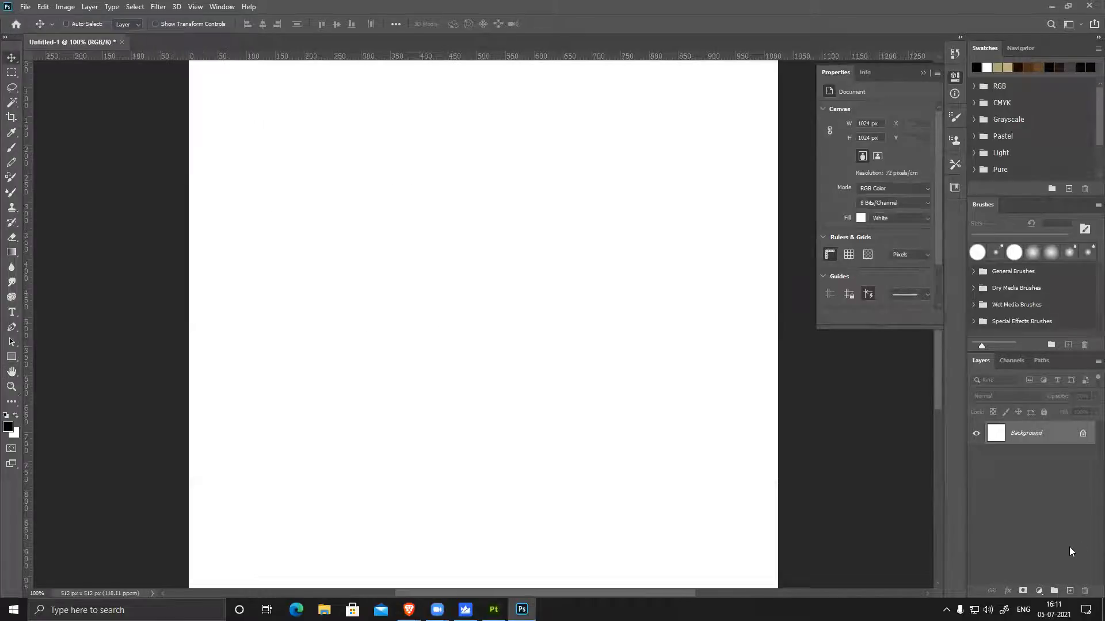
Invert the white background to black and set up the Brush tool with the 10 px Hard Round Pressure Size brush
{"action": "key", "text": "ctrl+i"}
{"action": "key", "text": "b"}
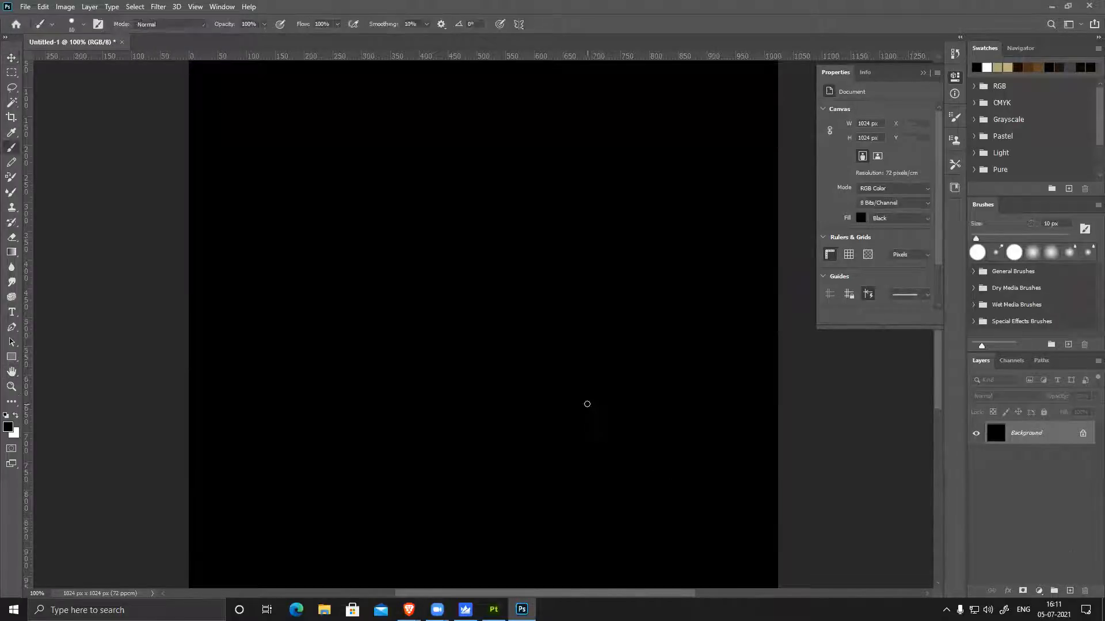
{"action": "right_click", "coordinate": [552, 283]}
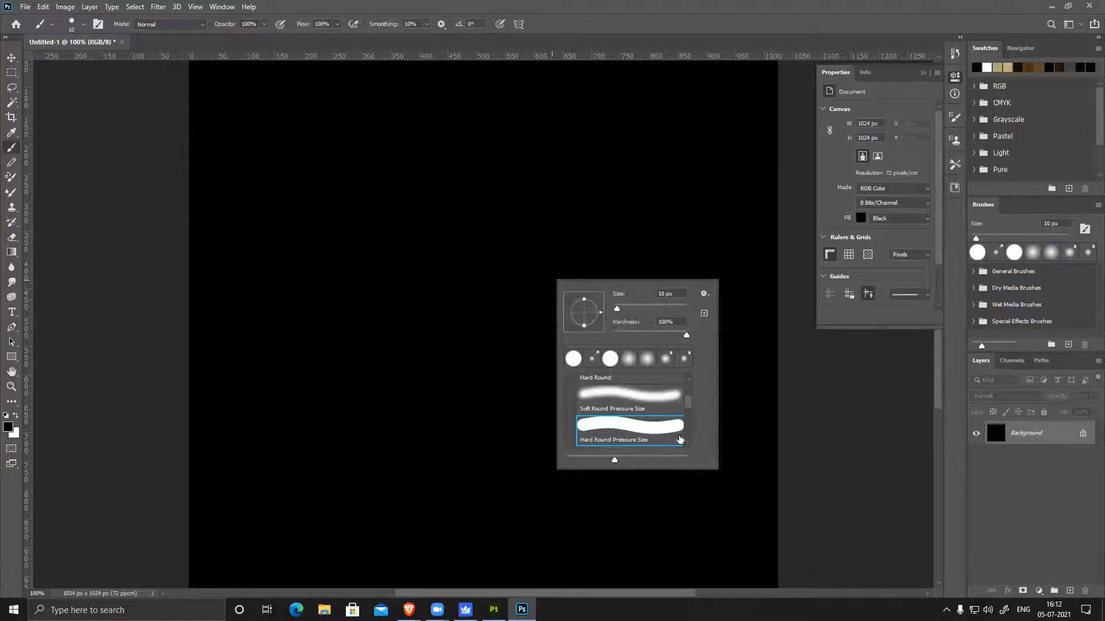
{"action": "mouse_move", "coordinate": [688, 406]}
{"action": "left_mouse_down"}
{"action": "mouse_move", "coordinate": [686, 426]}
{"action": "mouse_move", "coordinate": [686, 408]}
{"action": "left_mouse_up"}
{"action": "left_click", "coordinate": [668, 10]}
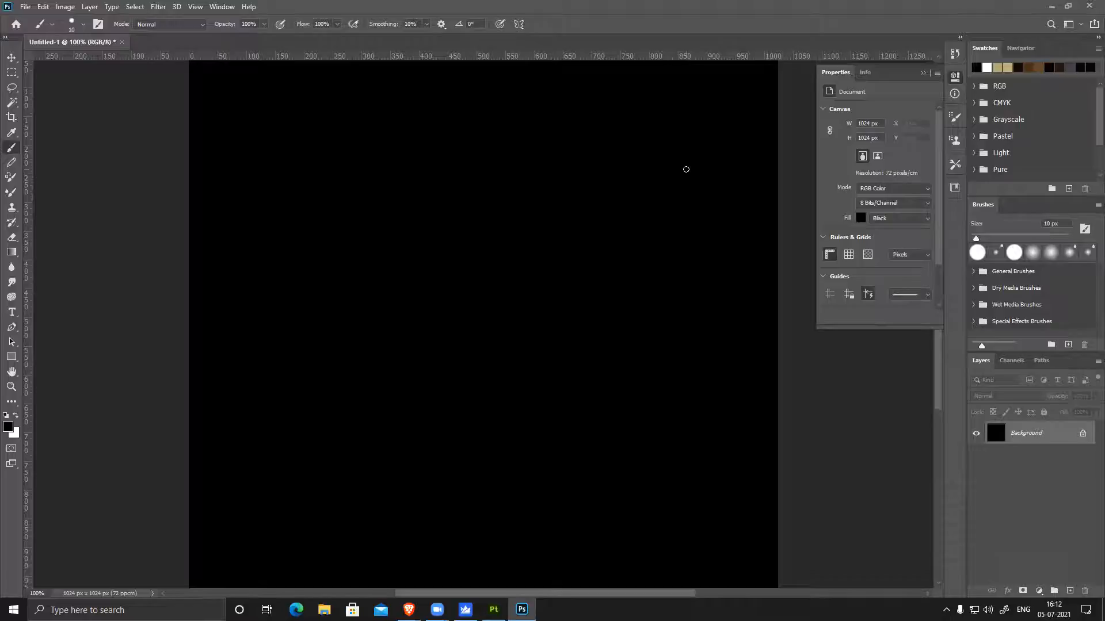
Add a new empty layer above the black background and make white the foreground color
{"action": "key", "text": "ctrl+minus"}
{"action": "key", "text": "ctrl+minus"}
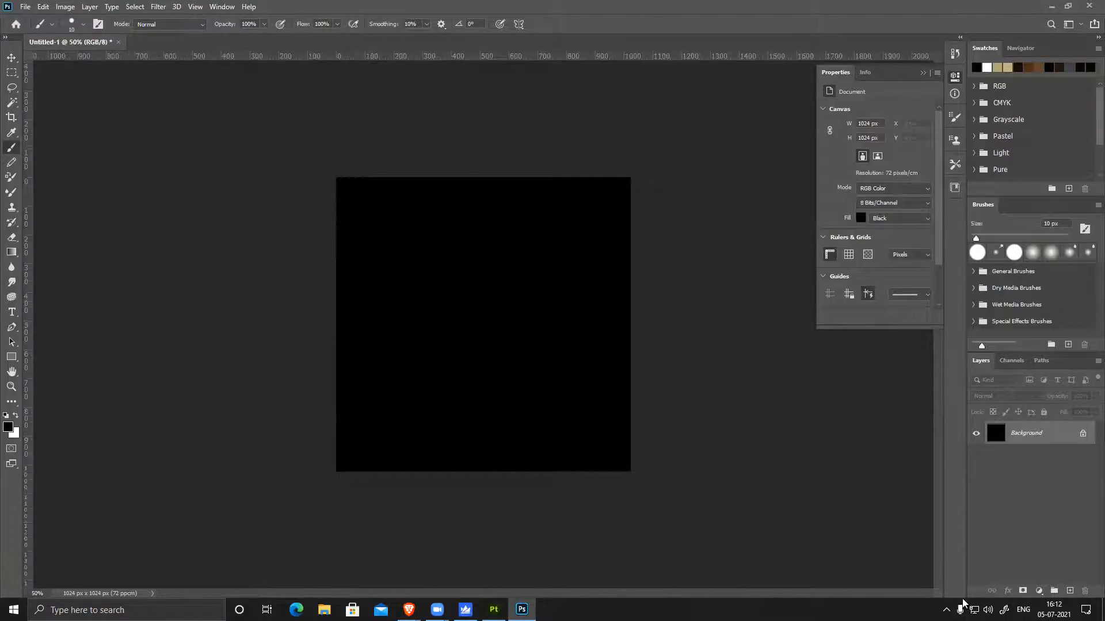
{"action": "left_click", "coordinate": [1070, 591]}
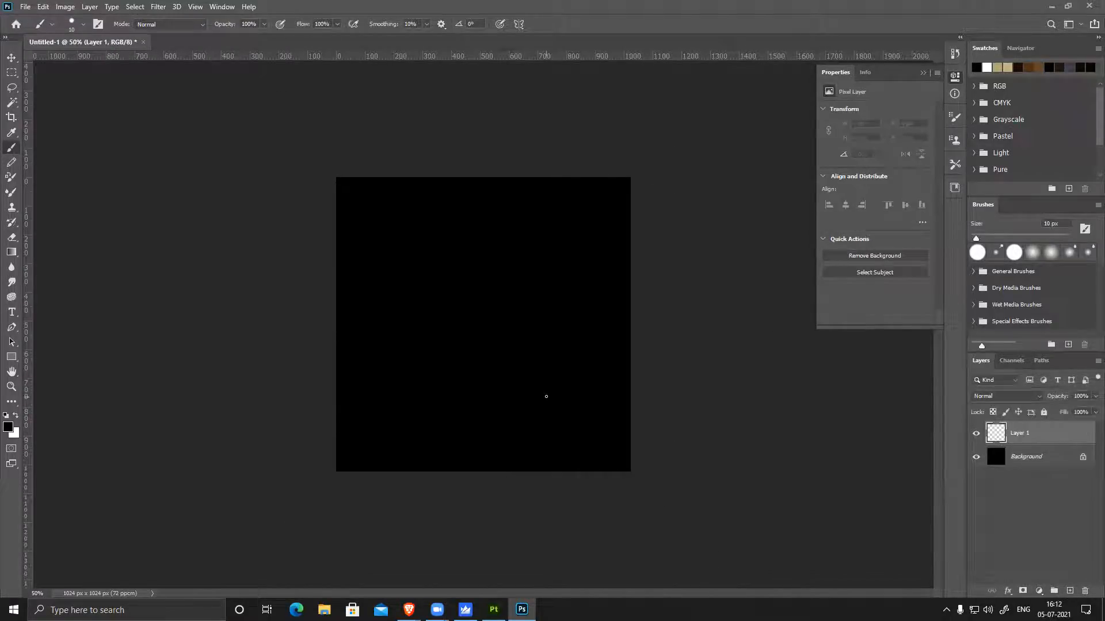
{"action": "key", "text": "x"}
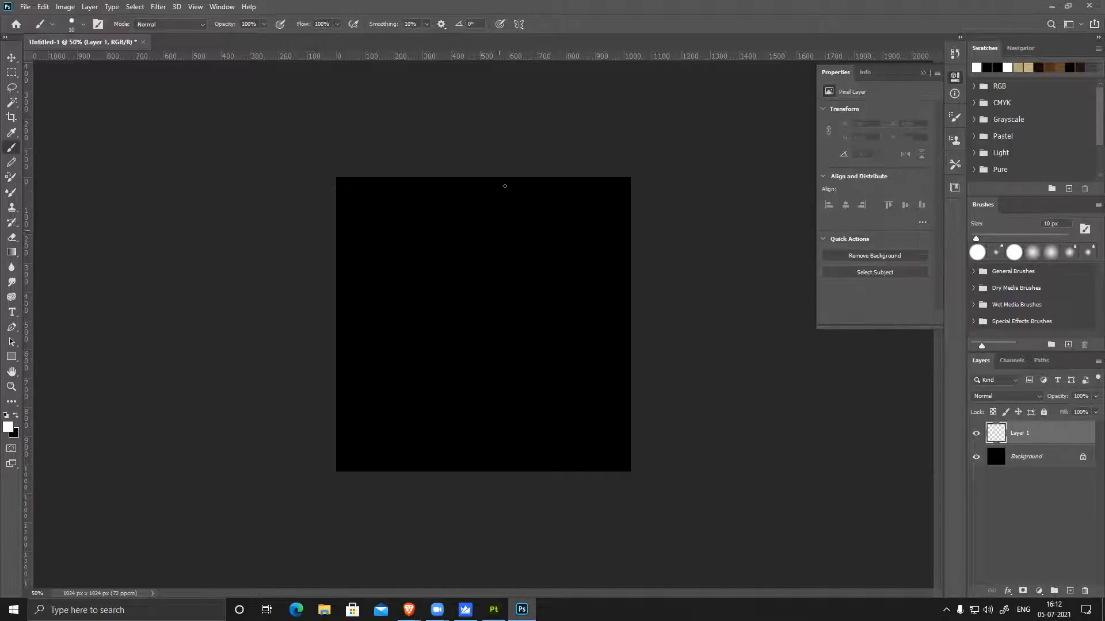
Turn on Vertical paint symmetry with its axis centered on the canvas
{"action": "left_click", "coordinate": [518, 25]}
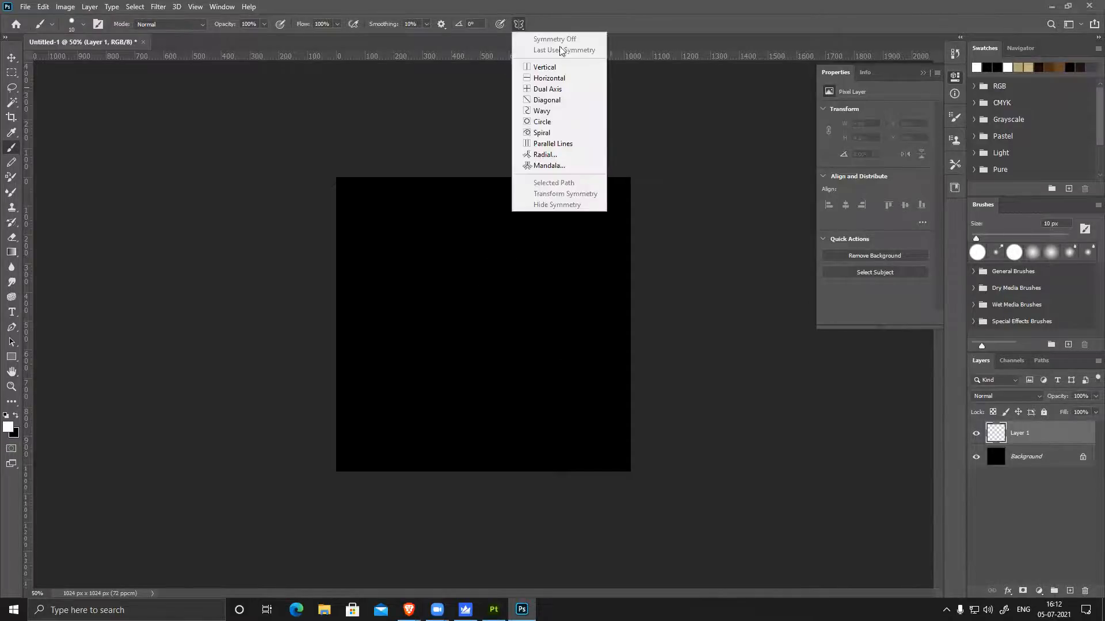
{"action": "left_click", "coordinate": [545, 69]}
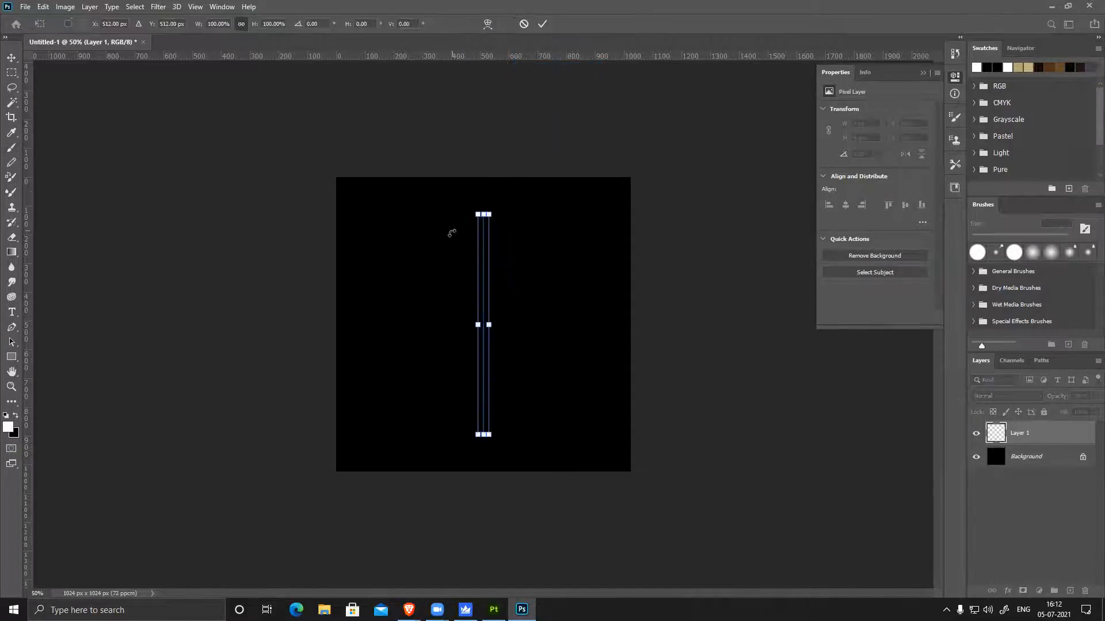
{"action": "key", "text": "Return"}
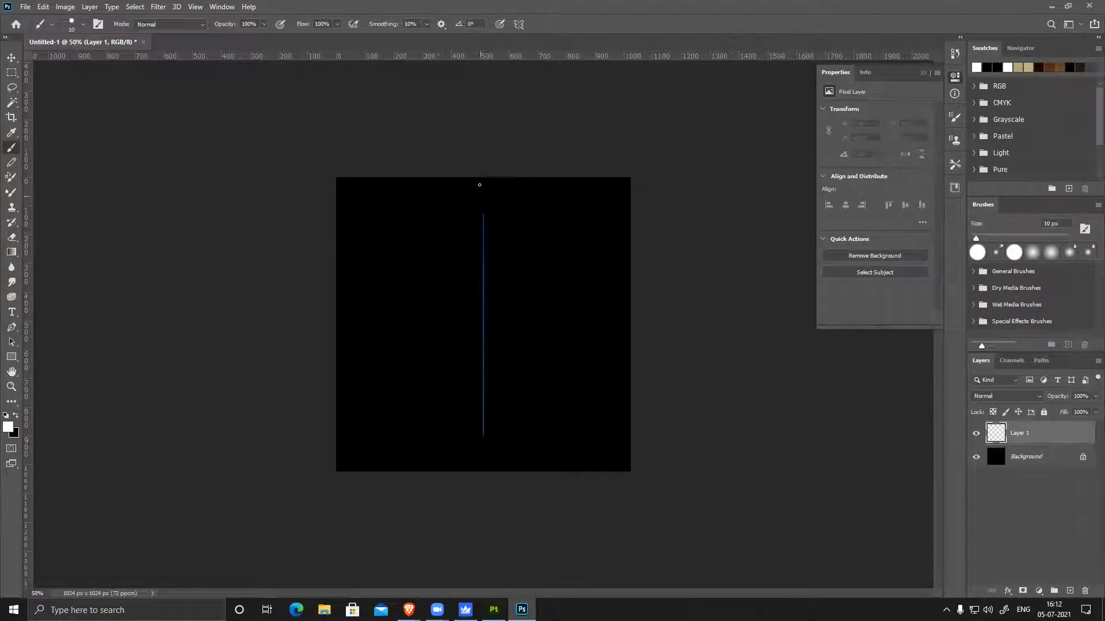
Paint many mirrored, curved white hair strokes fanning downward from the central axis, and merge them into the background
{"action": "mouse_move", "coordinate": [467, 187]}
{"action": "left_mouse_down"}
{"action": "mouse_move", "coordinate": [420, 261]}
{"action": "mouse_move", "coordinate": [420, 283]}
{"action": "mouse_move", "coordinate": [461, 230]}
{"action": "mouse_move", "coordinate": [425, 286]}
{"action": "left_mouse_up"}
{"action": "left_click_drag", "start_coordinate": [466, 216], "coordinate": [383, 323]}
{"action": "left_click_drag", "start_coordinate": [471, 173], "coordinate": [336, 320]}
{"action": "left_click_drag", "start_coordinate": [465, 194], "coordinate": [346, 317]}
{"action": "left_click_drag", "start_coordinate": [471, 236], "coordinate": [411, 309]}
{"action": "left_click_drag", "start_coordinate": [483, 220], "coordinate": [404, 330]}
{"action": "left_click_drag", "start_coordinate": [473, 255], "coordinate": [385, 366]}
{"action": "left_click_drag", "start_coordinate": [480, 226], "coordinate": [378, 349]}
{"action": "left_click_drag", "start_coordinate": [483, 247], "coordinate": [415, 349]}
{"action": "mouse_move", "coordinate": [481, 285]}
{"action": "left_mouse_down"}
{"action": "mouse_move", "coordinate": [402, 381]}
{"action": "mouse_move", "coordinate": [429, 378]}
{"action": "left_mouse_up"}
{"action": "left_click_drag", "start_coordinate": [488, 309], "coordinate": [547, 411]}
{"action": "mouse_move", "coordinate": [483, 340]}
{"action": "left_mouse_down"}
{"action": "mouse_move", "coordinate": [427, 433]}
{"action": "mouse_move", "coordinate": [444, 457]}
{"action": "left_mouse_up"}
{"action": "mouse_move", "coordinate": [439, 327]}
{"action": "left_mouse_down"}
{"action": "mouse_move", "coordinate": [374, 437]}
{"action": "mouse_move", "coordinate": [405, 403]}
{"action": "mouse_move", "coordinate": [367, 451]}
{"action": "left_mouse_up"}
{"action": "mouse_move", "coordinate": [465, 298]}
{"action": "left_mouse_down"}
{"action": "mouse_move", "coordinate": [357, 386]}
{"action": "mouse_move", "coordinate": [372, 392]}
{"action": "left_mouse_up"}
{"action": "left_click_drag", "start_coordinate": [454, 178], "coordinate": [363, 264]}
{"action": "left_click_drag", "start_coordinate": [457, 205], "coordinate": [368, 271]}
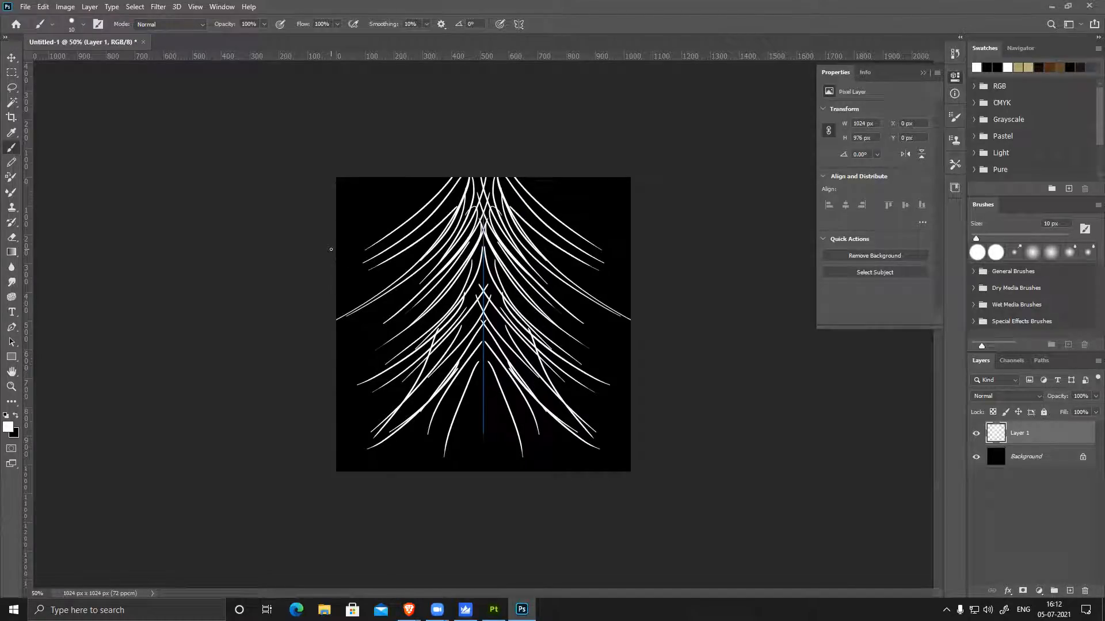
{"action": "left_click_drag", "start_coordinate": [480, 276], "coordinate": [443, 320]}
{"action": "left_click_drag", "start_coordinate": [483, 286], "coordinate": [447, 341]}
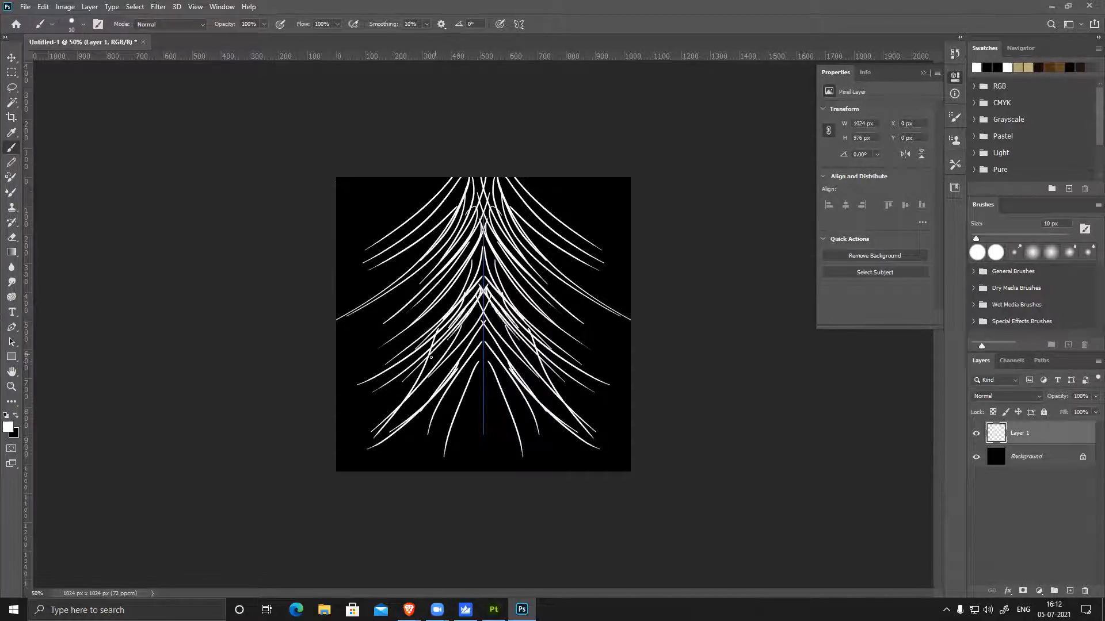
{"action": "mouse_move", "coordinate": [484, 301]}
{"action": "left_mouse_down"}
{"action": "mouse_move", "coordinate": [428, 371]}
{"action": "mouse_move", "coordinate": [442, 363]}
{"action": "left_mouse_up"}
{"action": "left_click_drag", "start_coordinate": [483, 333], "coordinate": [406, 412]}
{"action": "mouse_move", "coordinate": [485, 361]}
{"action": "left_mouse_down"}
{"action": "mouse_move", "coordinate": [384, 447]}
{"action": "mouse_move", "coordinate": [409, 436]}
{"action": "left_mouse_up"}
{"action": "left_click_drag", "start_coordinate": [479, 393], "coordinate": [439, 472]}
{"action": "left_click_drag", "start_coordinate": [488, 419], "coordinate": [447, 472]}
{"action": "mouse_move", "coordinate": [485, 398]}
{"action": "left_mouse_down"}
{"action": "mouse_move", "coordinate": [430, 472]}
{"action": "mouse_move", "coordinate": [401, 468]}
{"action": "left_mouse_up"}
{"action": "left_click_drag", "start_coordinate": [459, 328], "coordinate": [390, 401]}
{"action": "left_click_drag", "start_coordinate": [458, 278], "coordinate": [368, 356]}
{"action": "mouse_move", "coordinate": [433, 200]}
{"action": "left_mouse_down"}
{"action": "mouse_move", "coordinate": [376, 257]}
{"action": "mouse_move", "coordinate": [348, 255]}
{"action": "left_mouse_up"}
{"action": "mouse_move", "coordinate": [425, 178]}
{"action": "left_mouse_down"}
{"action": "mouse_move", "coordinate": [342, 235]}
{"action": "mouse_move", "coordinate": [368, 226]}
{"action": "left_mouse_up"}
{"action": "left_click_drag", "start_coordinate": [445, 190], "coordinate": [373, 283]}
{"action": "mouse_move", "coordinate": [445, 241]}
{"action": "left_mouse_down"}
{"action": "mouse_move", "coordinate": [381, 310]}
{"action": "mouse_move", "coordinate": [385, 335]}
{"action": "left_mouse_up"}
{"action": "left_click_drag", "start_coordinate": [469, 265], "coordinate": [409, 337]}
{"action": "left_click_drag", "start_coordinate": [457, 295], "coordinate": [363, 388]}
{"action": "left_click_drag", "start_coordinate": [437, 339], "coordinate": [352, 412]}
{"action": "left_click_drag", "start_coordinate": [423, 355], "coordinate": [402, 378]}
{"action": "mouse_move", "coordinate": [404, 375]}
{"action": "left_mouse_down"}
{"action": "mouse_move", "coordinate": [359, 418]}
{"action": "mouse_move", "coordinate": [386, 416]}
{"action": "left_mouse_up"}
{"action": "mouse_move", "coordinate": [440, 278]}
{"action": "left_mouse_down"}
{"action": "mouse_move", "coordinate": [342, 373]}
{"action": "mouse_move", "coordinate": [383, 346]}
{"action": "left_mouse_up"}
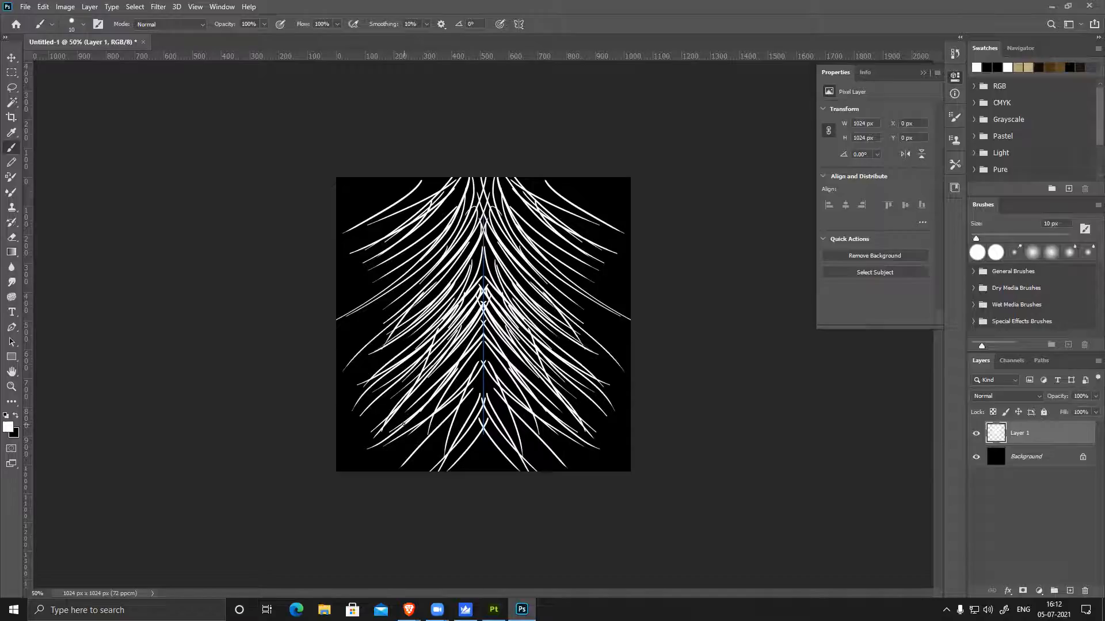
{"action": "key", "text": "ctrl+e"}
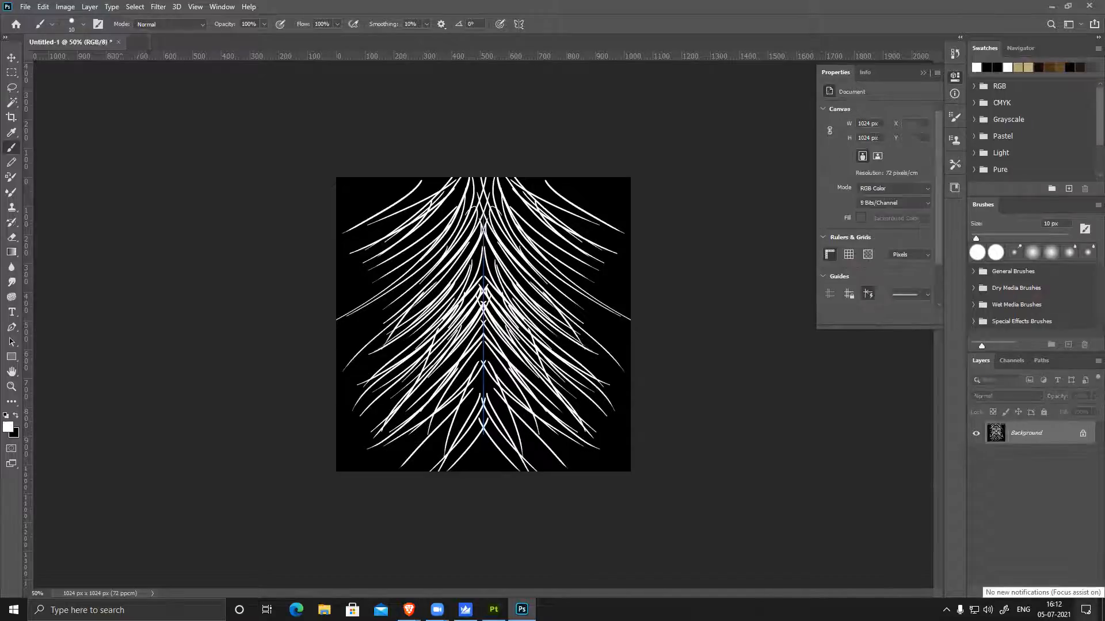
Duplicate the background layer and offset the copy 512 pixels right and 512 pixels down with Wrap Around
{"action": "key", "text": "ctrl+j"}
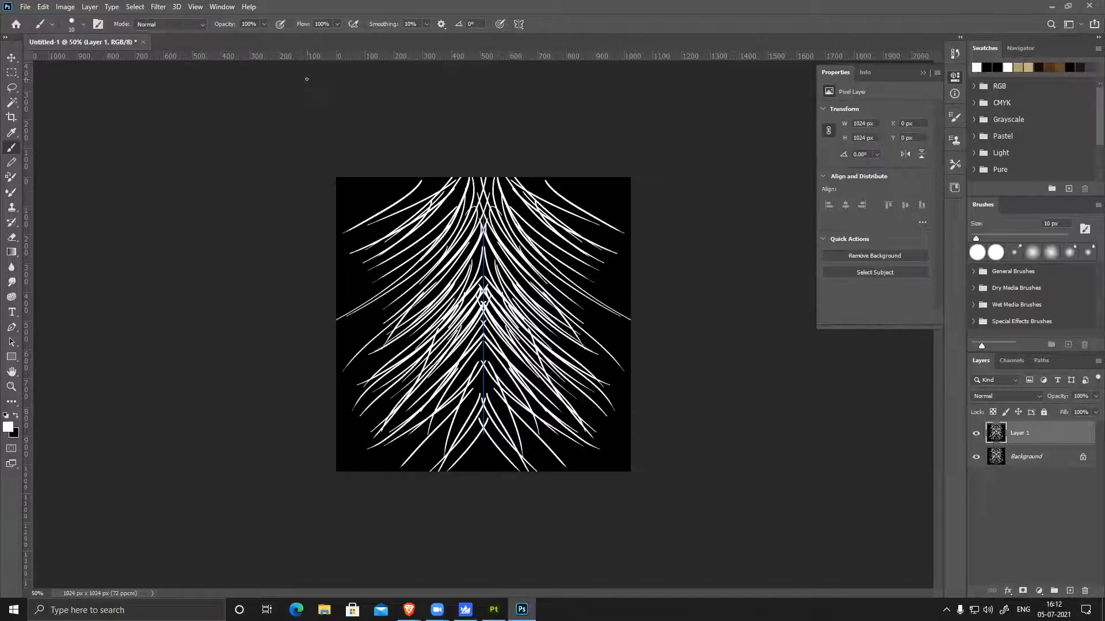
{"action": "left_click", "coordinate": [158, 6]}
{"action": "mouse_move", "coordinate": [196, 235]}
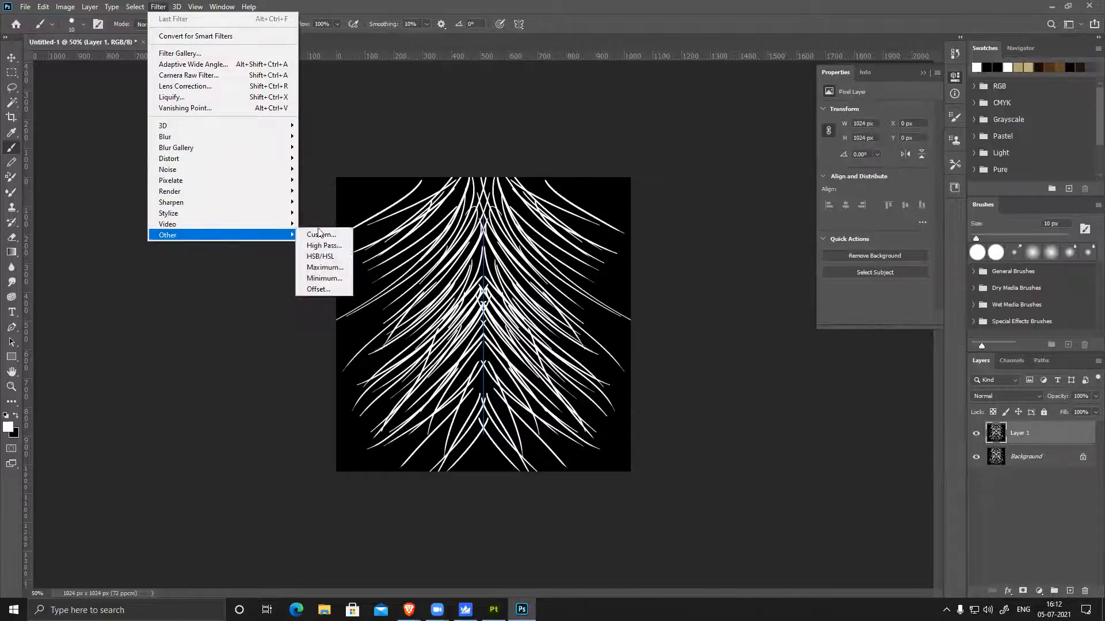
{"action": "left_click", "coordinate": [318, 289]}
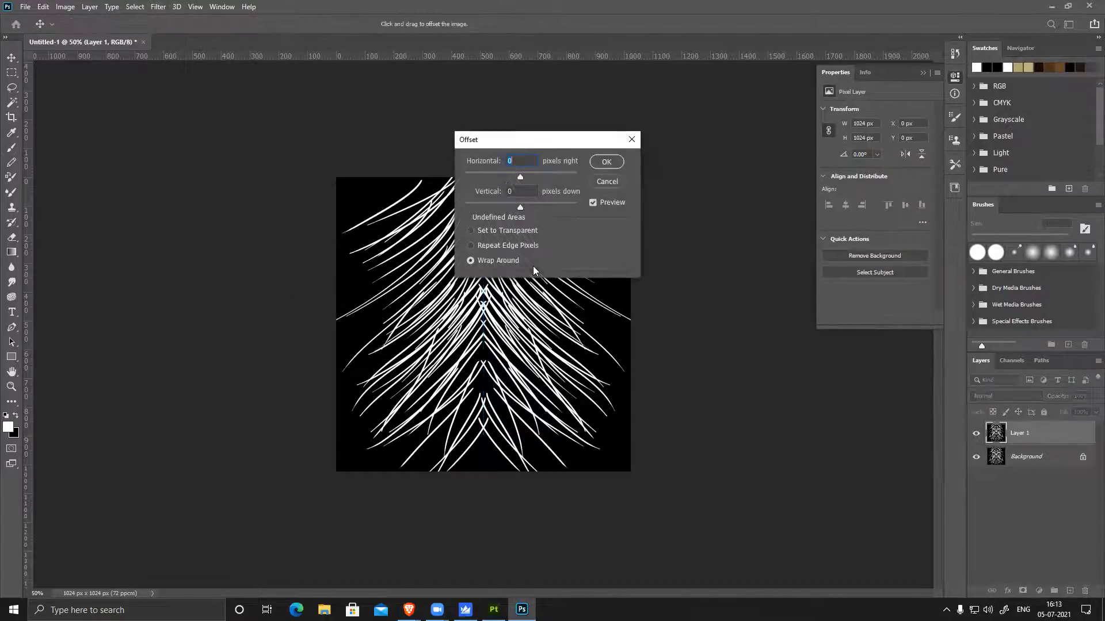
{"action": "type", "text": "512"}
{"action": "double_click", "coordinate": [524, 193]}
{"action": "type", "text": "512"}
{"action": "key", "text": "Return"}
{"action": "key", "text": "b"}
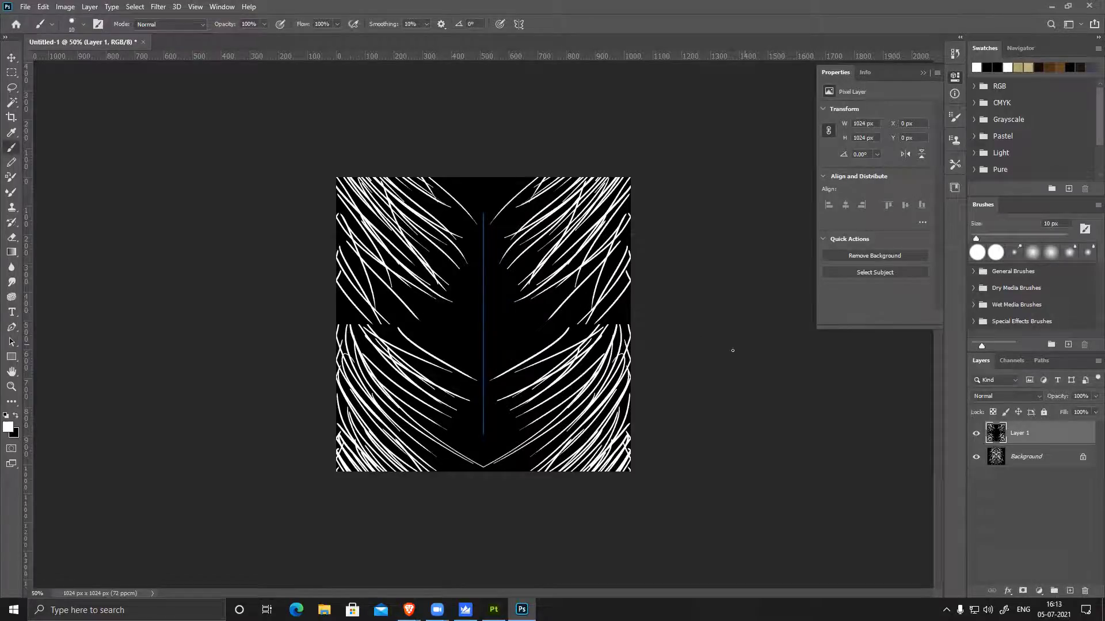
Paint white hair strokes across the horizontal seam at the canvas's mid-height to blend the upper and lower fur
{"action": "scroll", "coordinate": [732, 351], "scroll_direction": "up", "scroll_amount": 3, "text": "alt"}
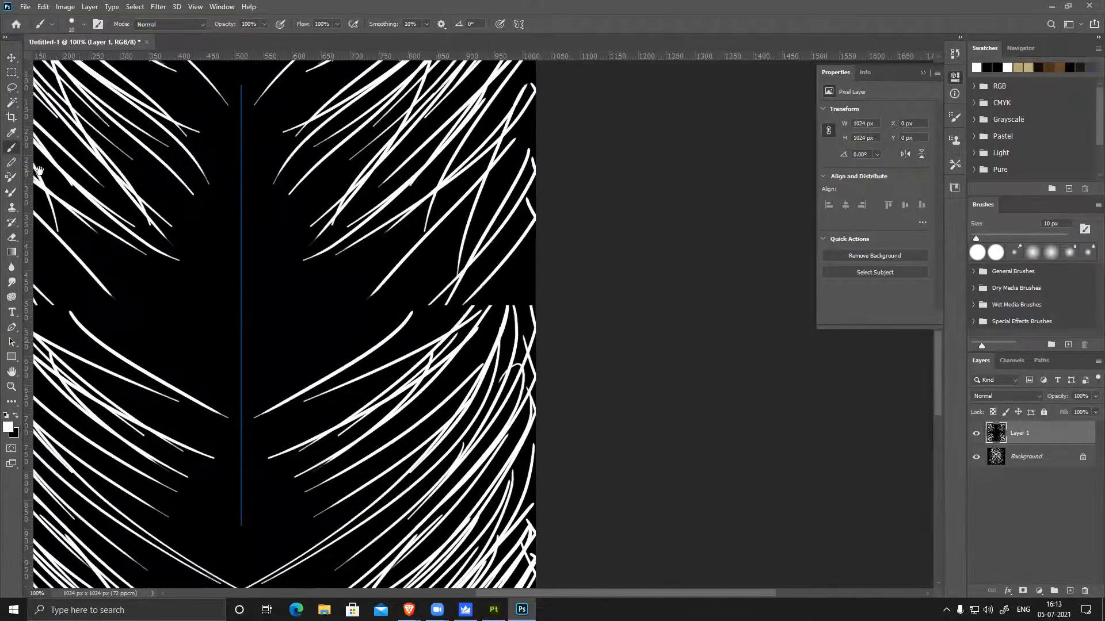
{"action": "mouse_move", "coordinate": [455, 281]}
{"action": "left_mouse_down"}
{"action": "mouse_move", "coordinate": [409, 331]}
{"action": "mouse_move", "coordinate": [370, 347]}
{"action": "mouse_move", "coordinate": [385, 343]}
{"action": "left_mouse_up"}
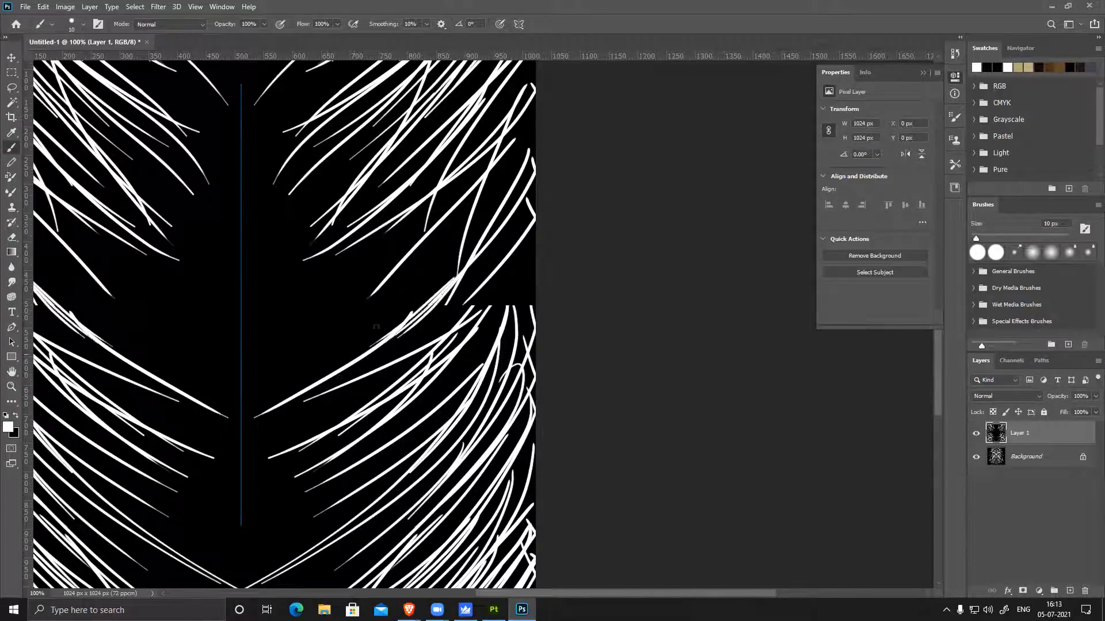
{"action": "left_click_drag", "start_coordinate": [451, 225], "coordinate": [311, 354]}
{"action": "left_click_drag", "start_coordinate": [473, 205], "coordinate": [312, 352]}
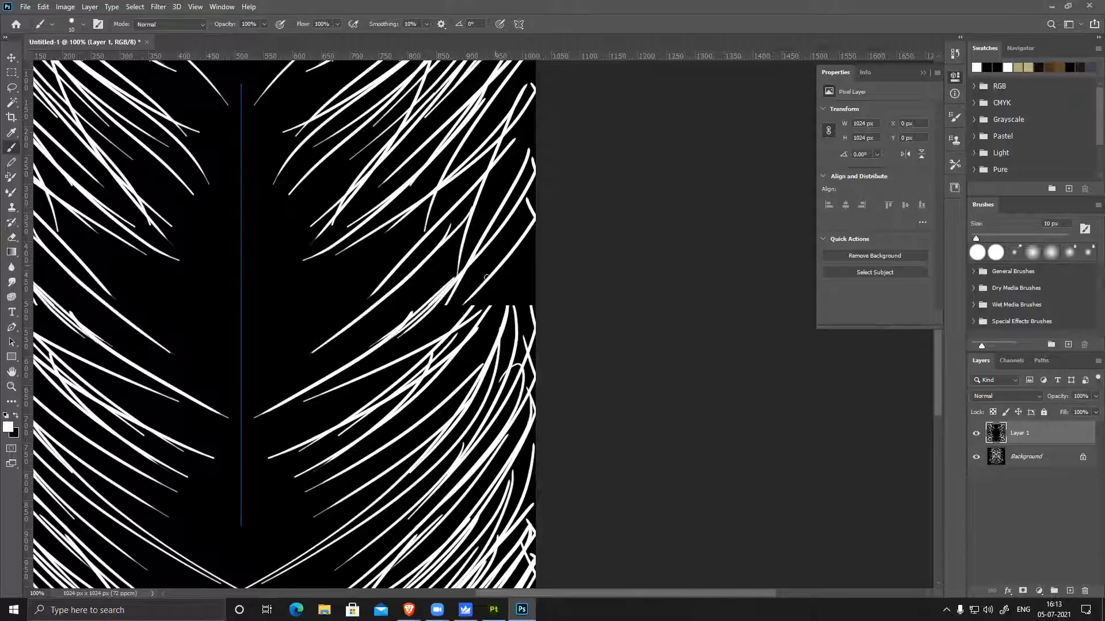
{"action": "left_click_drag", "start_coordinate": [444, 272], "coordinate": [344, 365]}
{"action": "left_click_drag", "start_coordinate": [495, 210], "coordinate": [376, 334]}
{"action": "left_click_drag", "start_coordinate": [522, 251], "coordinate": [406, 362]}
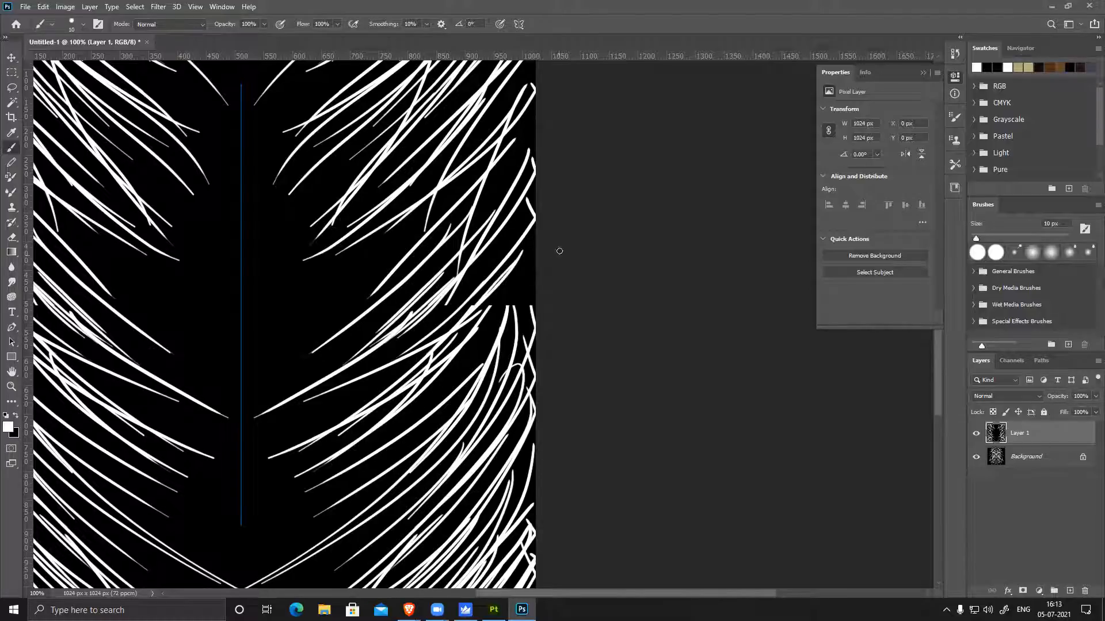
{"action": "left_click_drag", "start_coordinate": [526, 258], "coordinate": [432, 363]}
{"action": "left_click_drag", "start_coordinate": [541, 266], "coordinate": [486, 336]}
{"action": "left_click_drag", "start_coordinate": [545, 228], "coordinate": [493, 312]}
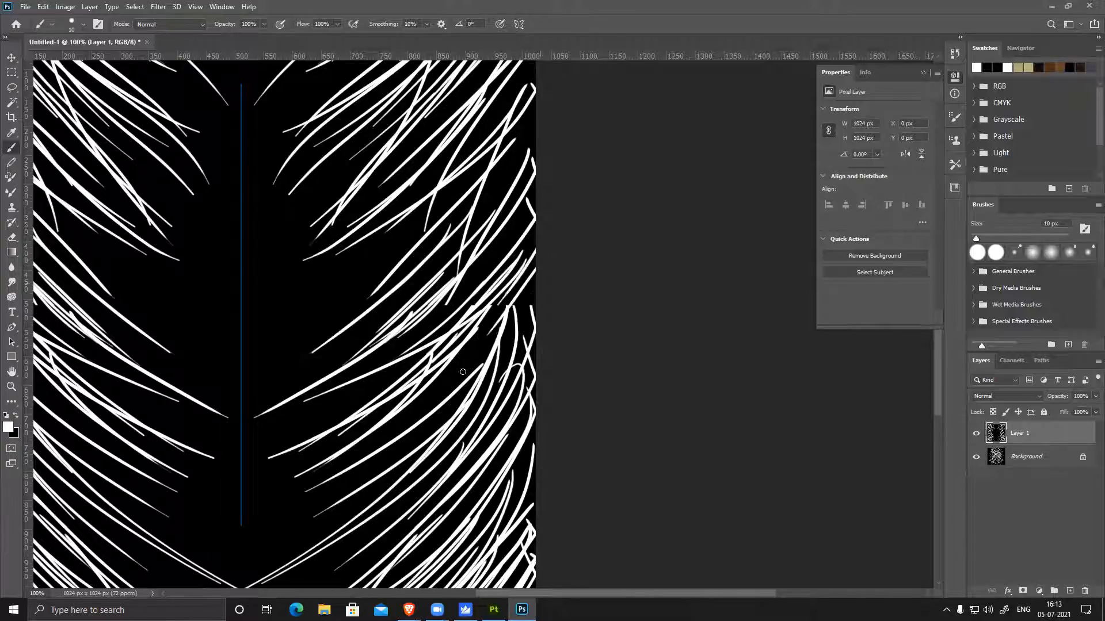
{"action": "left_click_drag", "start_coordinate": [549, 252], "coordinate": [464, 363]}
{"action": "left_click_drag", "start_coordinate": [543, 212], "coordinate": [447, 314]}
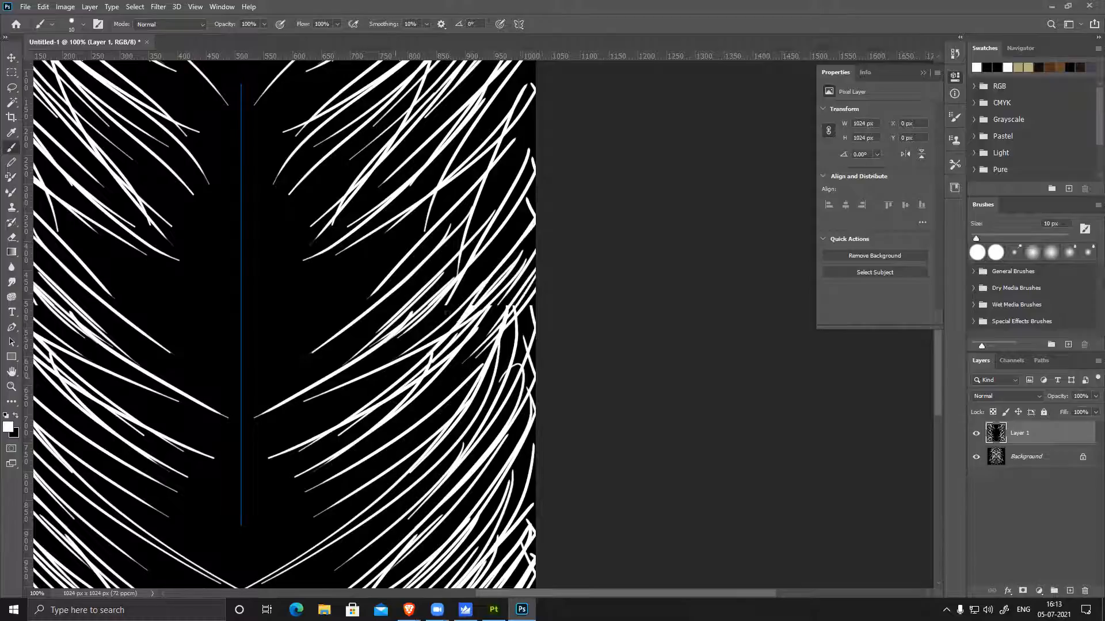
{"action": "left_click_drag", "start_coordinate": [542, 174], "coordinate": [440, 306]}
{"action": "mouse_move", "coordinate": [551, 100]}
{"action": "left_mouse_down"}
{"action": "mouse_move", "coordinate": [424, 247]}
{"action": "mouse_move", "coordinate": [444, 230]}
{"action": "left_mouse_up"}
{"action": "left_click_drag", "start_coordinate": [542, 133], "coordinate": [401, 281]}
{"action": "left_click_drag", "start_coordinate": [556, 268], "coordinate": [510, 338]}
{"action": "left_click_drag", "start_coordinate": [548, 292], "coordinate": [493, 386]}
{"action": "mouse_move", "coordinate": [528, 269]}
{"action": "left_mouse_down"}
{"action": "mouse_move", "coordinate": [432, 400]}
{"action": "mouse_move", "coordinate": [467, 334]}
{"action": "left_mouse_up"}
Cover the remaining cut stroke ends along the seam near the canvas's right edge with short white strokes
{"action": "left_click", "coordinate": [482, 305], "text": "ctrl"}
{"action": "left_click", "coordinate": [482, 305], "text": "ctrl"}
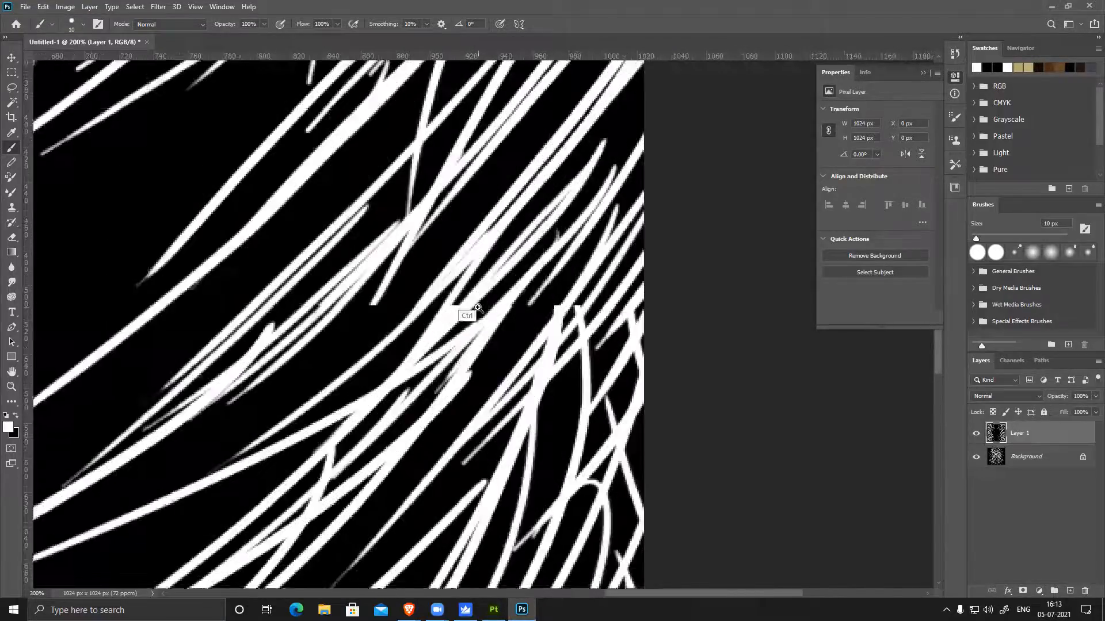
{"action": "left_click", "coordinate": [478, 308], "text": "ctrl"}
{"action": "mouse_move", "coordinate": [610, 270]}
{"action": "left_mouse_down"}
{"action": "mouse_move", "coordinate": [517, 397]}
{"action": "mouse_move", "coordinate": [587, 300]}
{"action": "mouse_move", "coordinate": [525, 385]}
{"action": "left_mouse_up"}
{"action": "left_click_drag", "start_coordinate": [583, 246], "coordinate": [441, 440]}
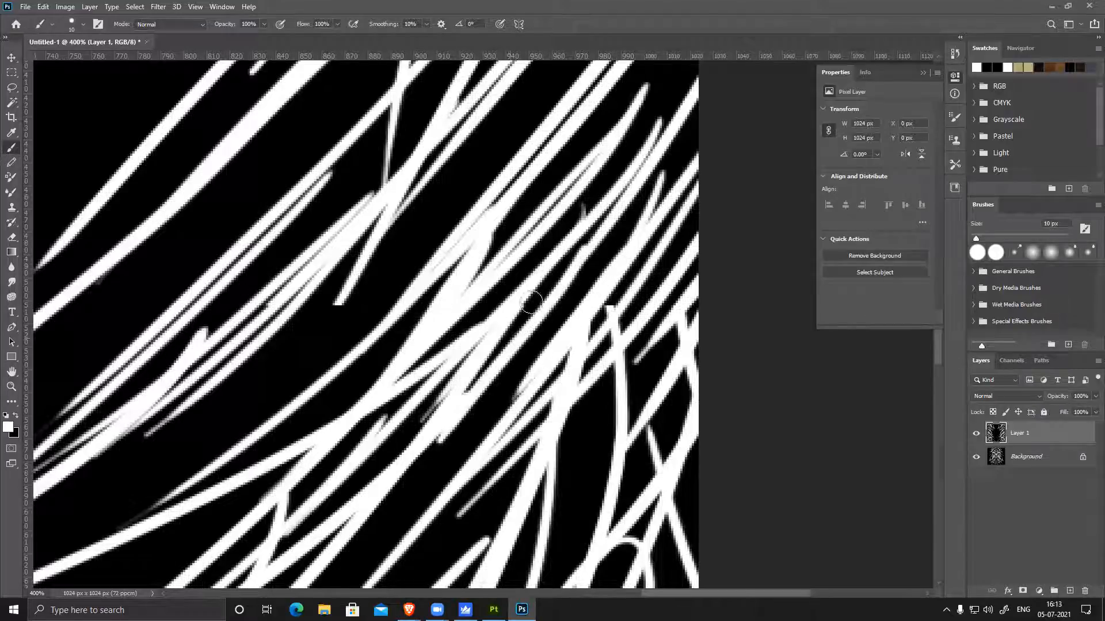
{"action": "left_click_drag", "start_coordinate": [541, 296], "coordinate": [487, 362]}
{"action": "left_click_drag", "start_coordinate": [650, 263], "coordinate": [593, 334]}
{"action": "left_click_drag", "start_coordinate": [655, 227], "coordinate": [586, 333]}
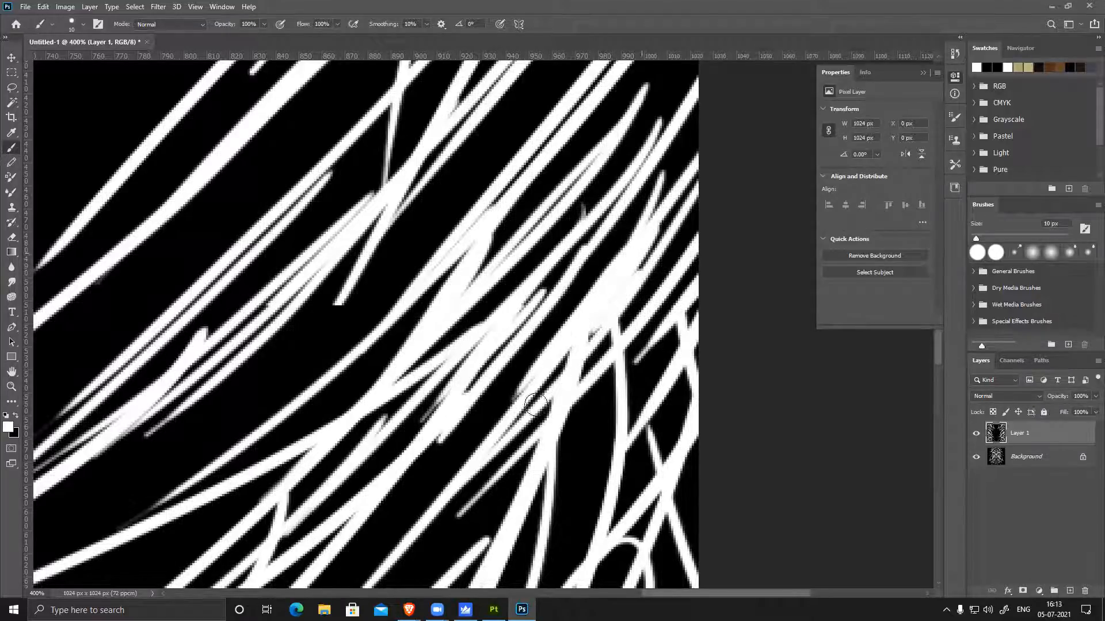
Reapply the last Offset filter to the retouched layer and merge it into the background
{"action": "key", "text": "ctrl+minus"}
{"action": "key", "text": "ctrl+minus"}
{"action": "key", "text": "ctrl+minus"}
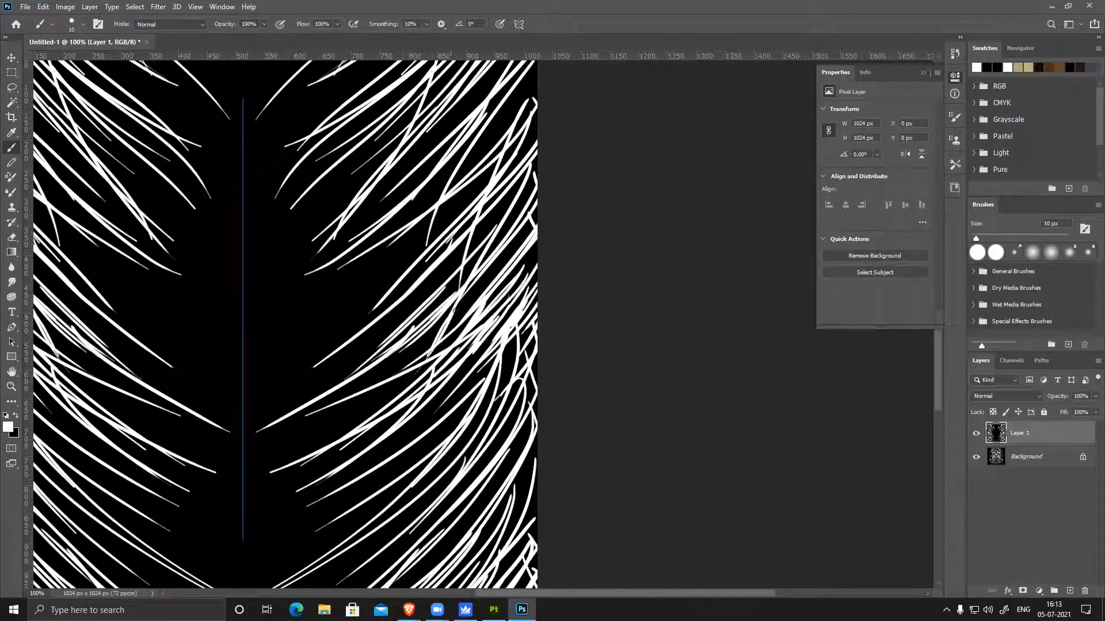
{"action": "key", "text": "ctrl+minus"}
{"action": "key", "text": "ctrl+minus"}
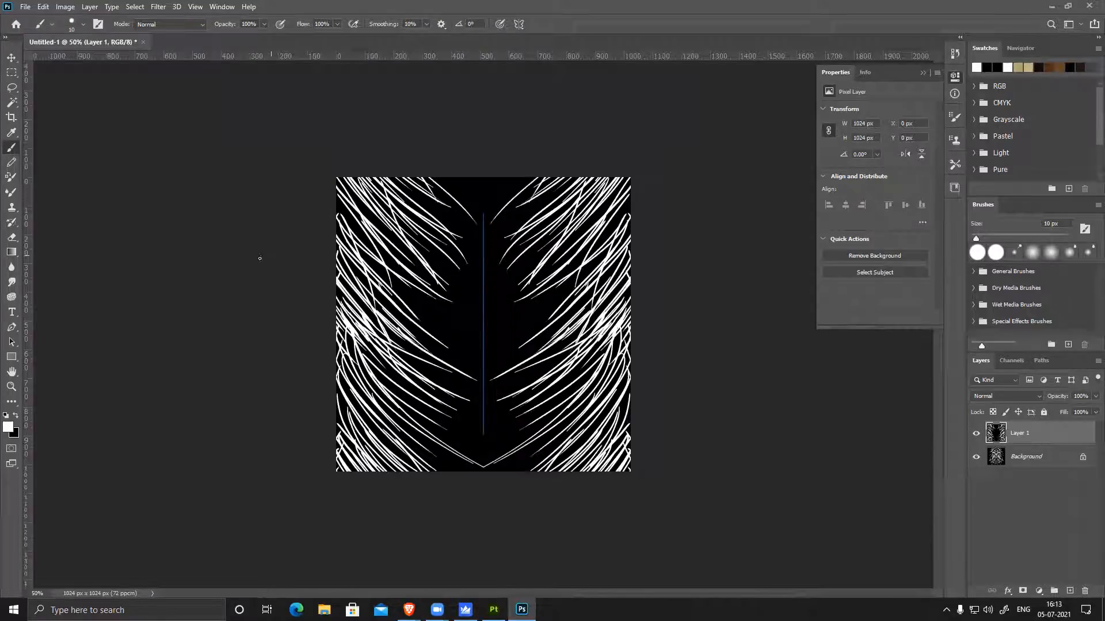
{"action": "left_click", "coordinate": [196, 7]}
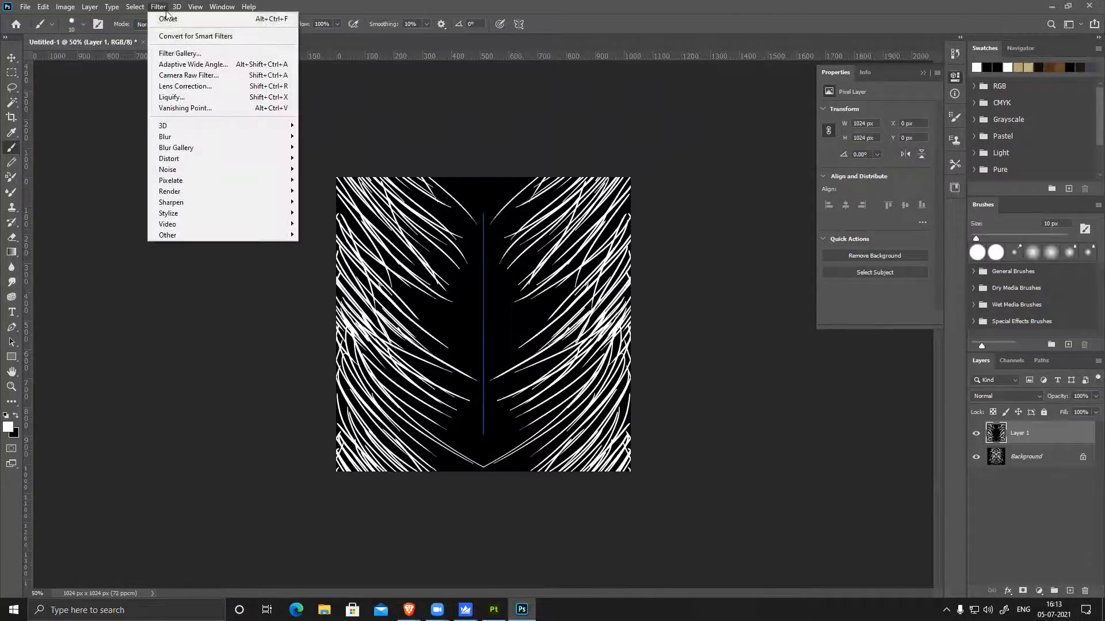
{"action": "left_click", "coordinate": [167, 18]}
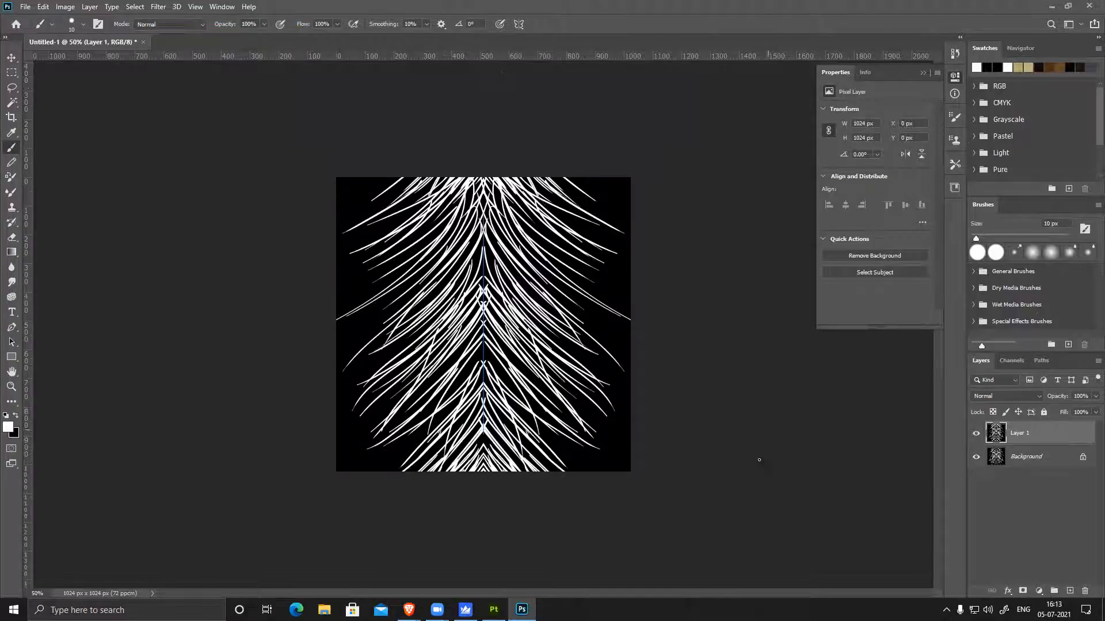
{"action": "key", "text": "ctrl+e"}
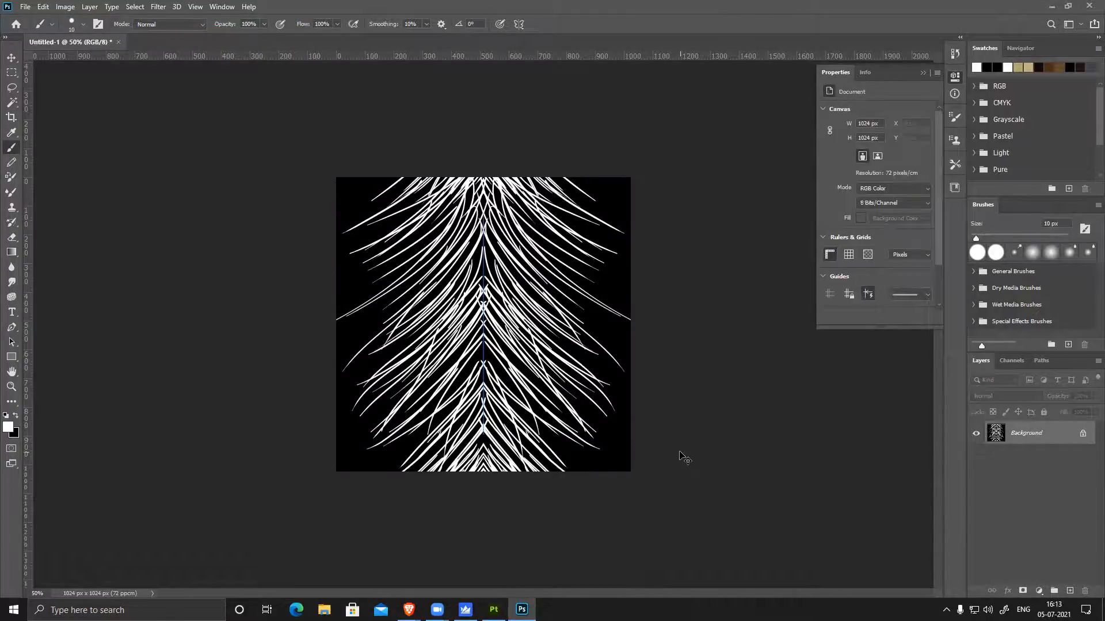
Save the texture as a Photoshop file named fur on the Desktop
{"action": "key", "text": "ctrl+shift+s"}
{"action": "left_click", "coordinate": [575, 286]}
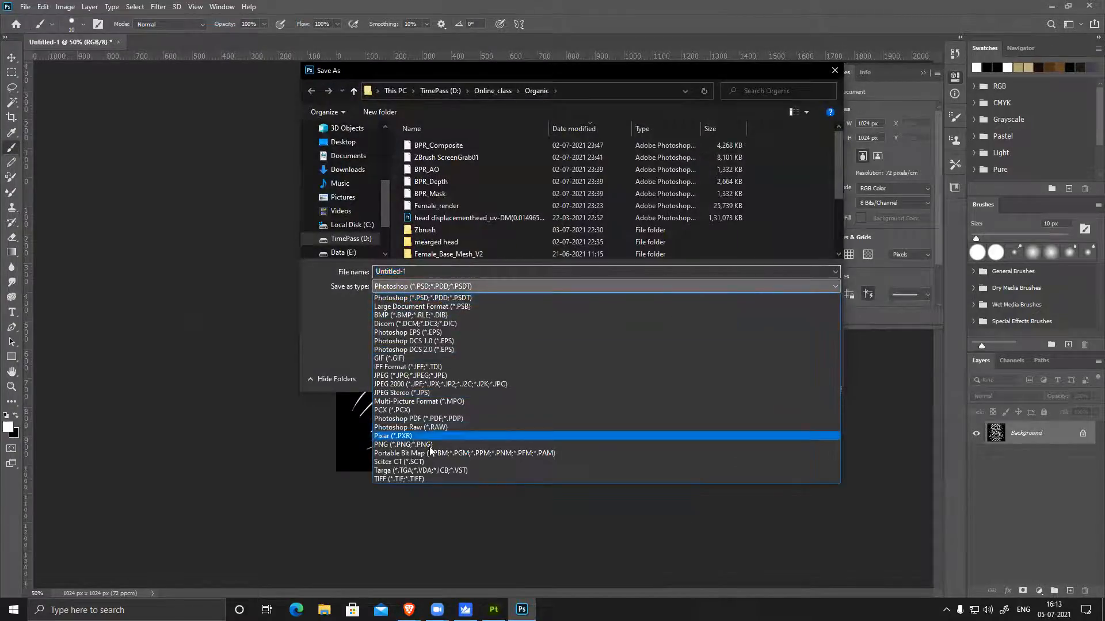
{"action": "left_click", "coordinate": [402, 298]}
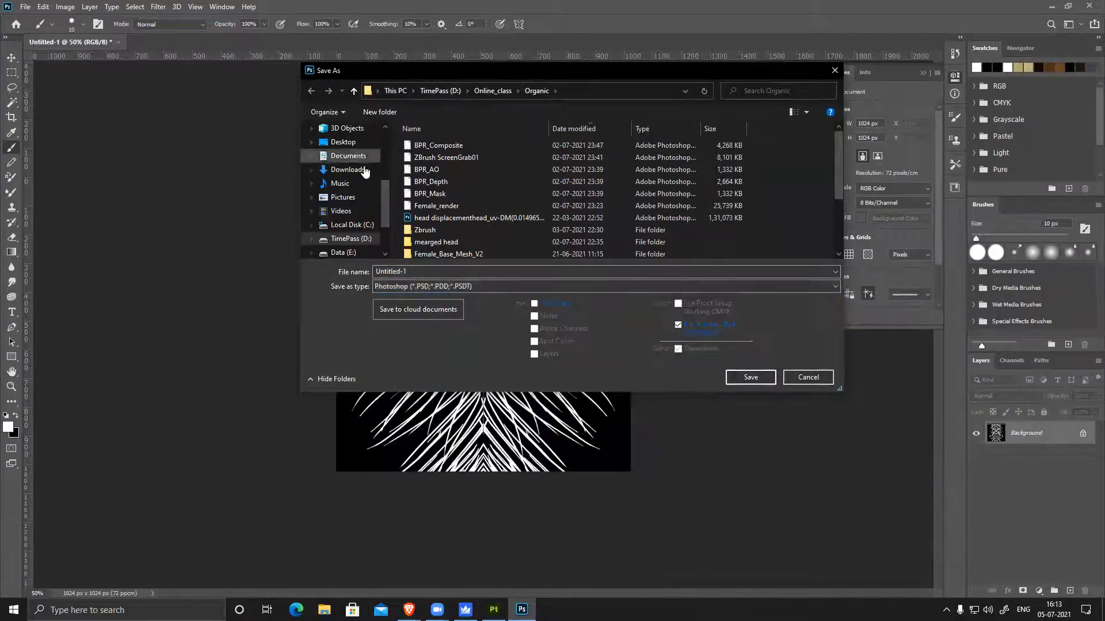
{"action": "left_click", "coordinate": [343, 142]}
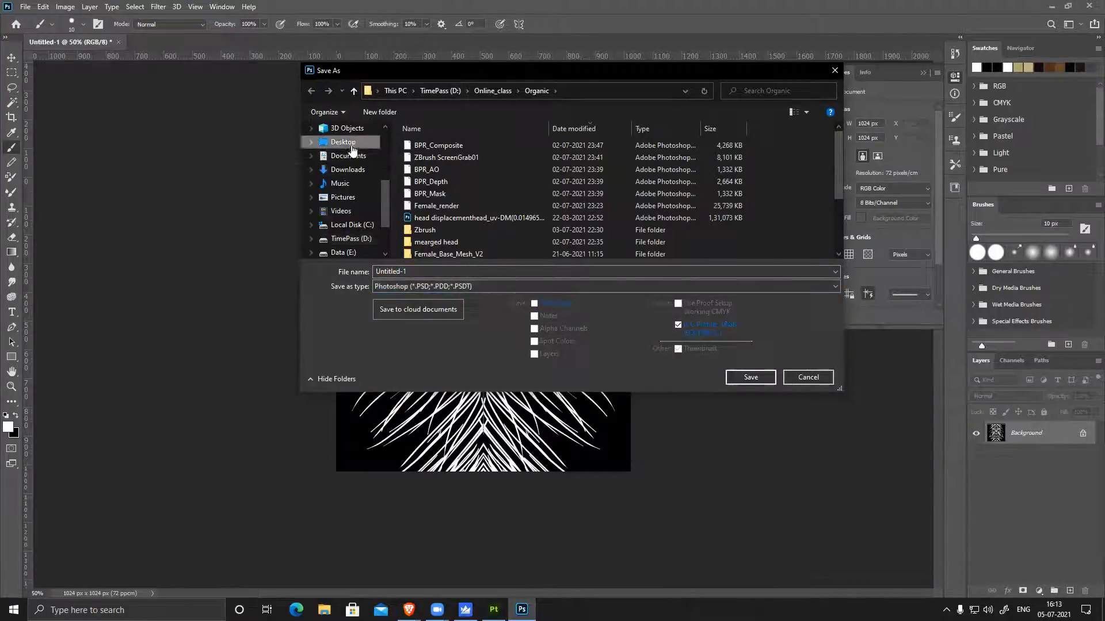
{"action": "left_click", "coordinate": [422, 271]}
{"action": "type", "text": "fur"}
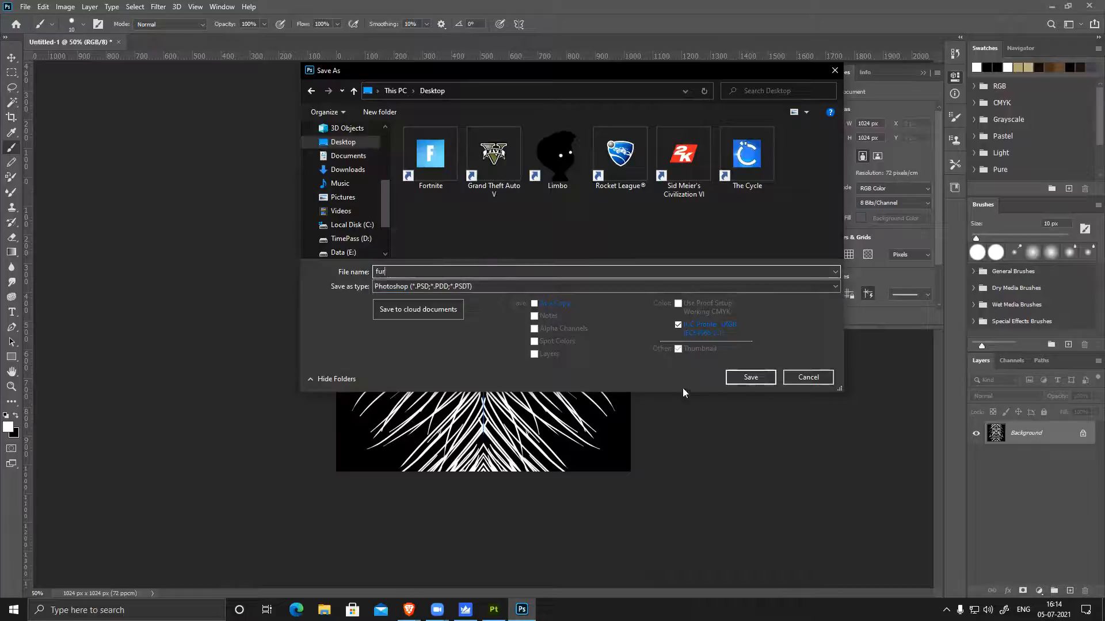
{"action": "left_click", "coordinate": [749, 377]}
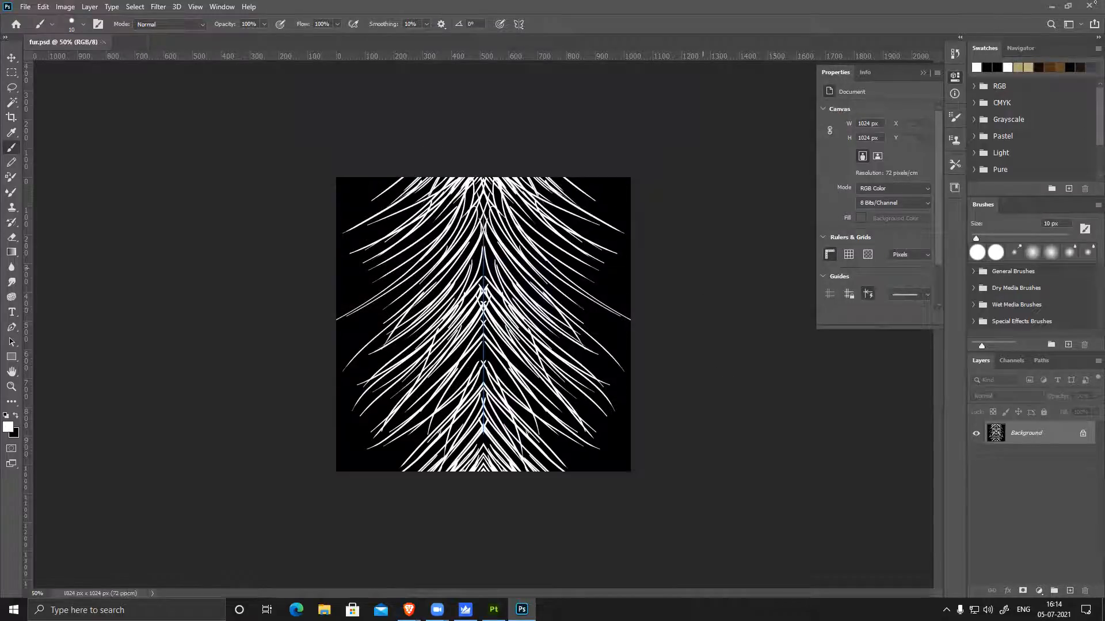
Switch to Substance 3D Painter and import fur.psd from the desktop as an alpha resource
{"action": "left_click", "coordinate": [1052, 10]}
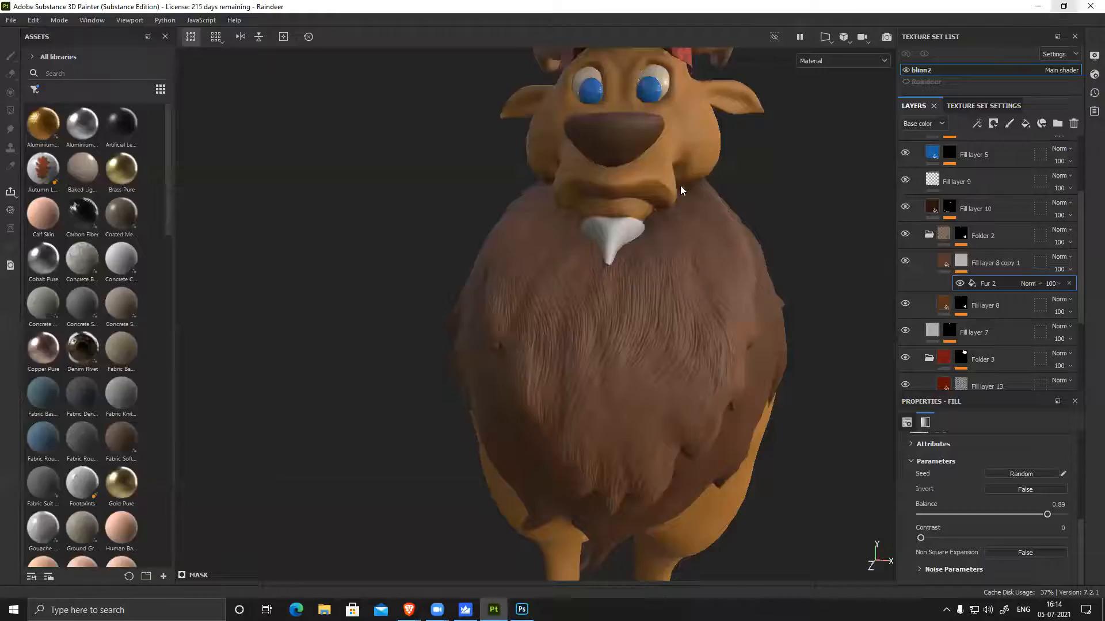
{"action": "double_click", "coordinate": [382, 8]}
{"action": "left_click_drag", "start_coordinate": [23, 486], "coordinate": [415, 346]}
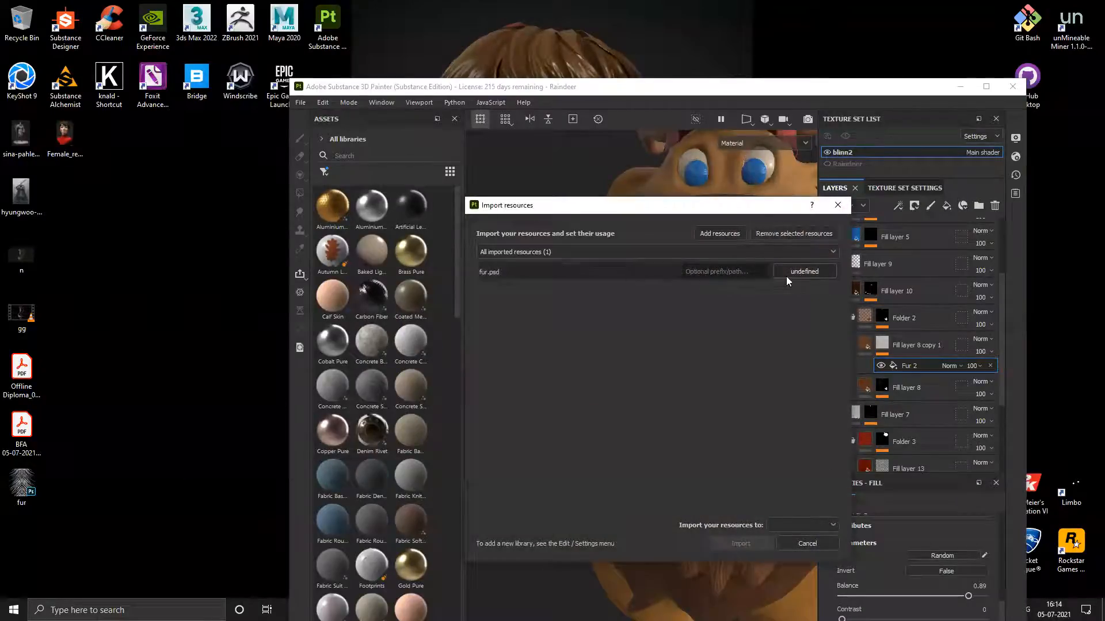
{"action": "left_click", "coordinate": [800, 273]}
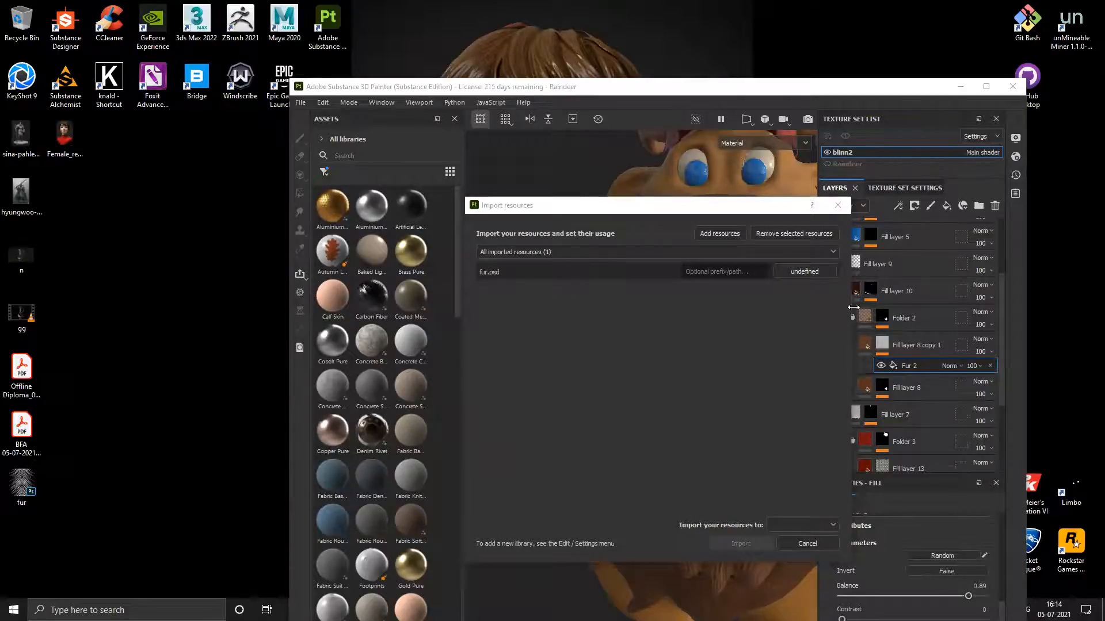
{"action": "left_click", "coordinate": [832, 271]}
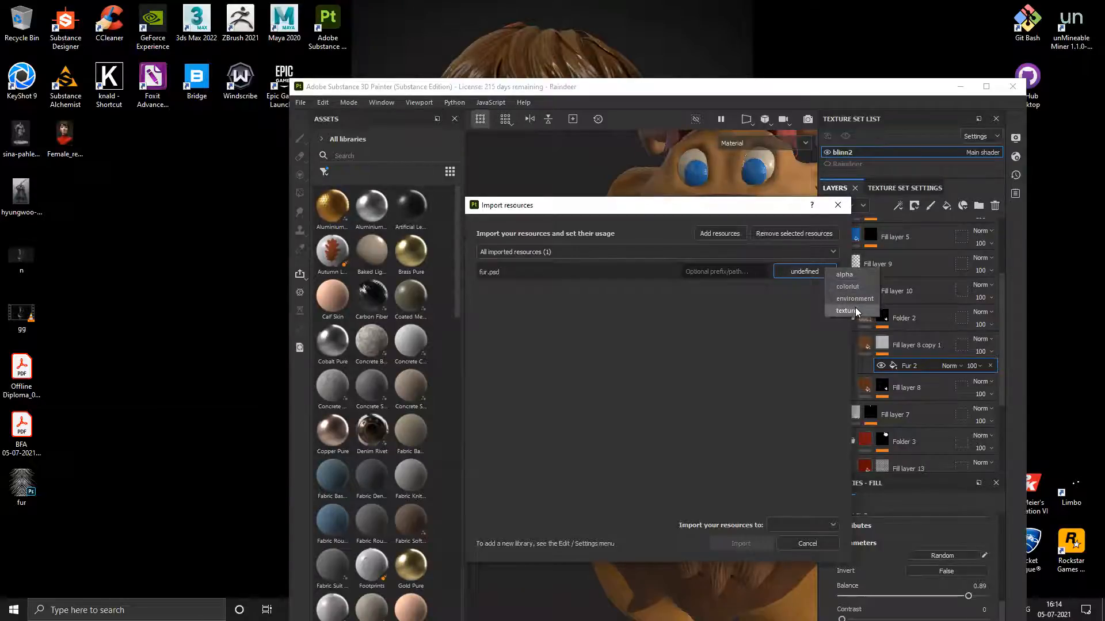
{"action": "left_click", "coordinate": [854, 274]}
{"action": "left_click", "coordinate": [800, 525]}
{"action": "left_click", "coordinate": [780, 540]}
{"action": "left_click", "coordinate": [741, 543]}
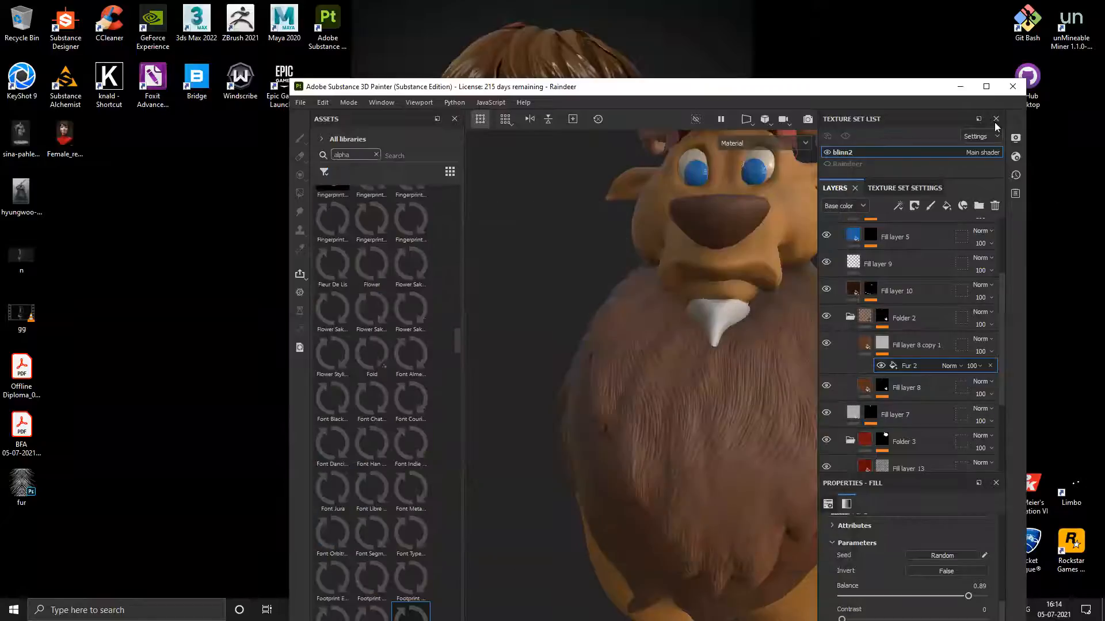
{"action": "left_click", "coordinate": [985, 86]}
Duplicate Fill layer 8 copy 1 in Folder 2 and hide the original
{"action": "left_click", "coordinate": [1013, 259]}
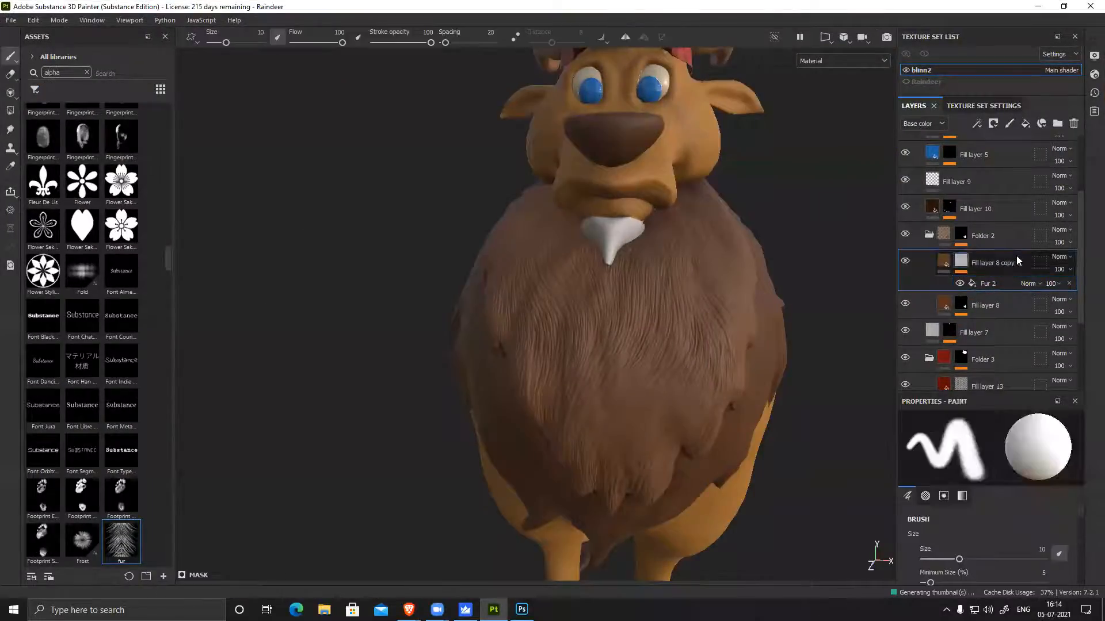
{"action": "right_click", "coordinate": [1016, 256]}
{"action": "left_click", "coordinate": [982, 257]}
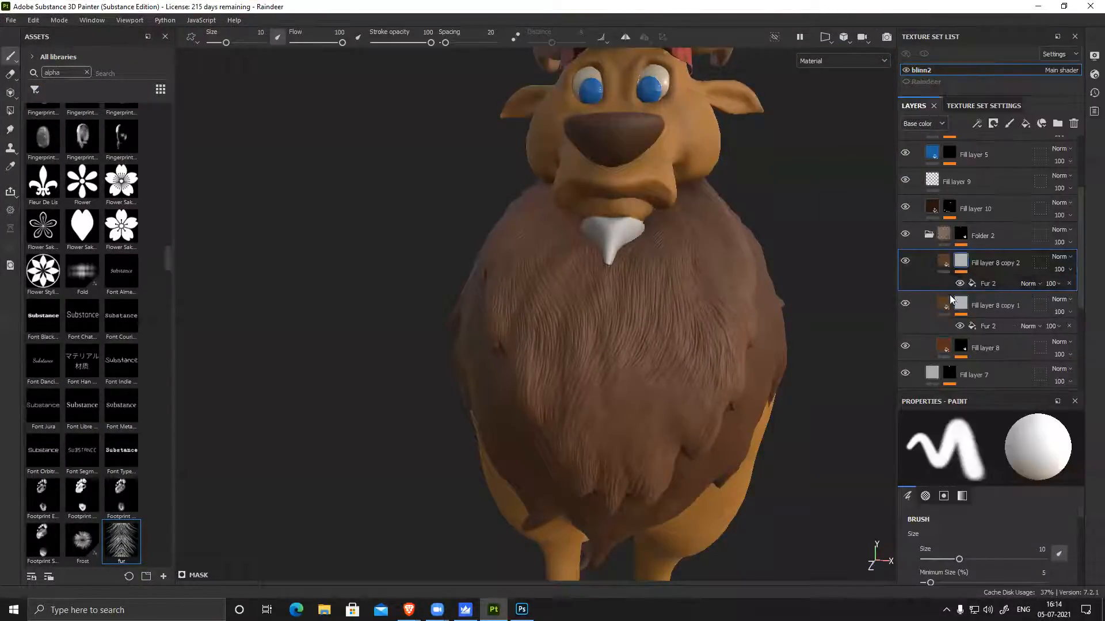
{"action": "left_click", "coordinate": [905, 303]}
Replace the Fur 2 grayscale in the duplicate layer's mask with the imported fur alpha
{"action": "left_click", "coordinate": [997, 284]}
{"action": "scroll", "coordinate": [989, 533], "scroll_direction": "up", "scroll_amount": 3}
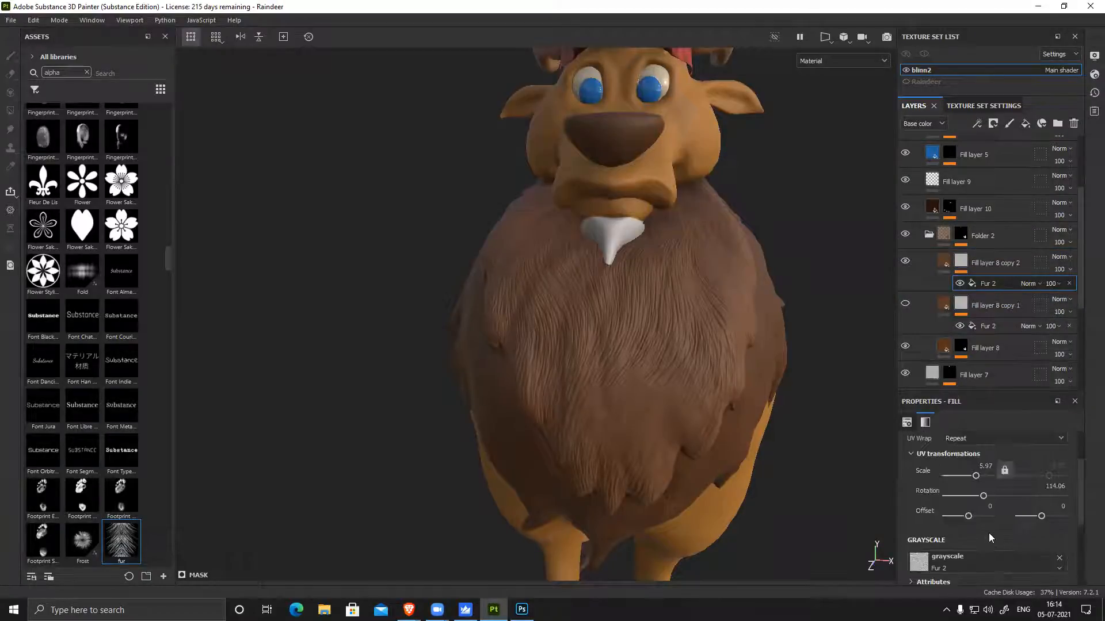
{"action": "mouse_move", "coordinate": [131, 545]}
{"action": "left_mouse_down"}
{"action": "mouse_move", "coordinate": [1014, 514]}
{"action": "mouse_move", "coordinate": [979, 526]}
{"action": "left_mouse_up"}
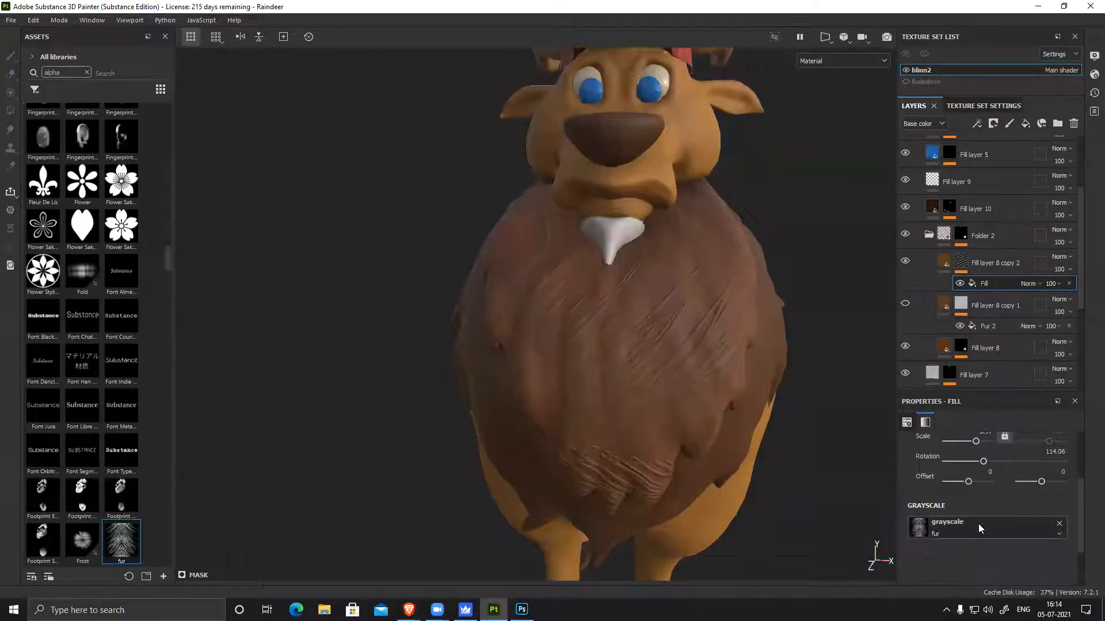
Try different UV transformations on the fur mask, ending with a rotation of 24.95 and a scale of 56.19
{"action": "left_click_drag", "start_coordinate": [1032, 453], "coordinate": [1092, 457]}
{"action": "type", "text": "0"}
{"action": "key", "text": "Return"}
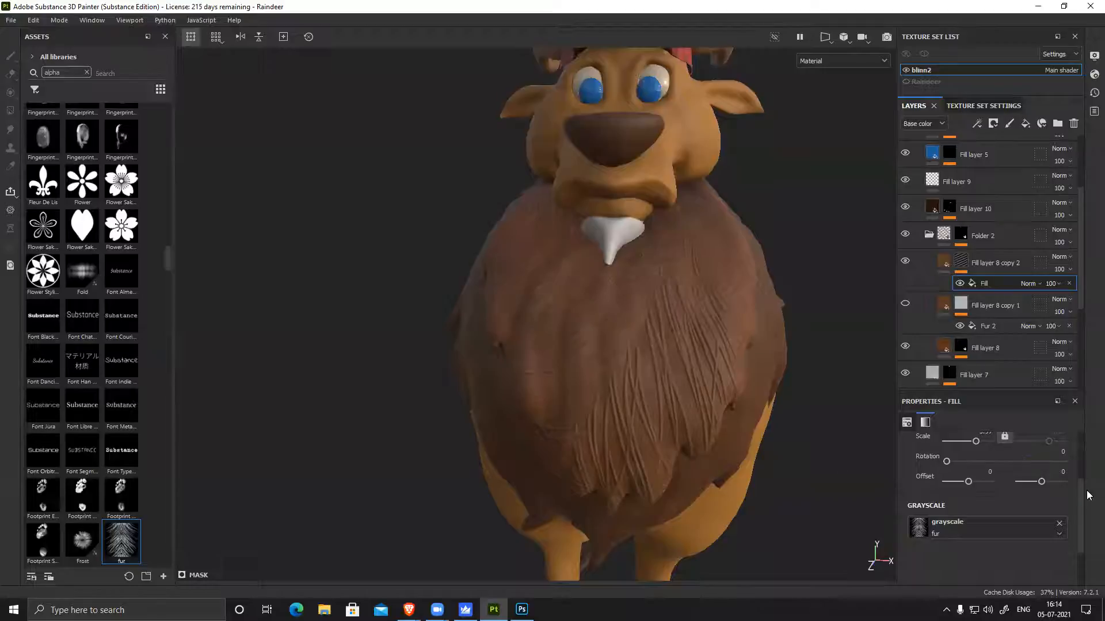
{"action": "left_click_drag", "start_coordinate": [948, 465], "coordinate": [951, 465]}
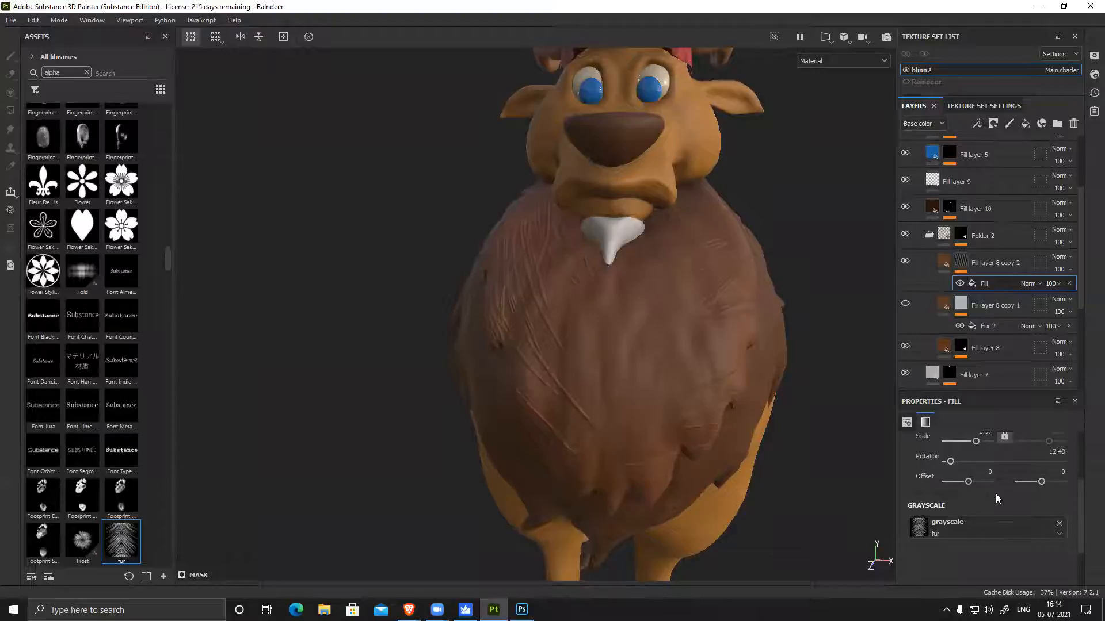
{"action": "scroll", "coordinate": [996, 496], "scroll_direction": "up", "scroll_amount": 2}
{"action": "left_click_drag", "start_coordinate": [981, 484], "coordinate": [955, 496]}
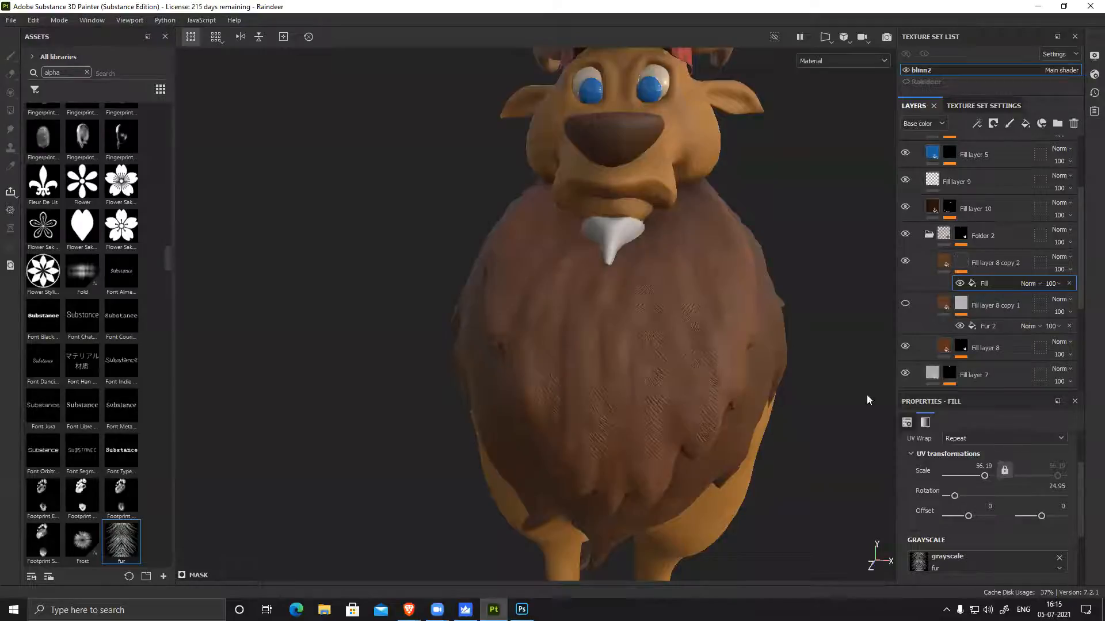
Inspect the custom fur on the beard, delete its duplicate layer and show Fill layer 8 copy 1 again
{"action": "left_click_drag", "start_coordinate": [835, 393], "coordinate": [665, 417], "text": "alt"}
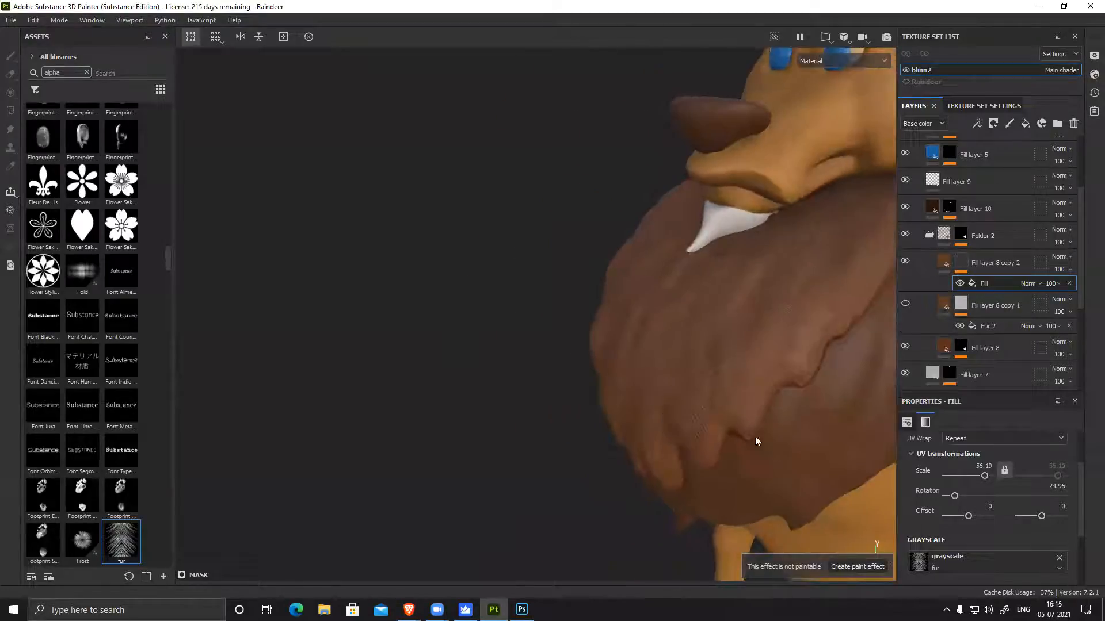
{"action": "right_click_drag", "start_coordinate": [757, 442], "coordinate": [468, 365], "text": "alt"}
{"action": "middle_click_drag", "start_coordinate": [468, 365], "coordinate": [279, 321], "text": "alt"}
{"action": "left_click_drag", "start_coordinate": [414, 381], "coordinate": [683, 347], "text": "alt"}
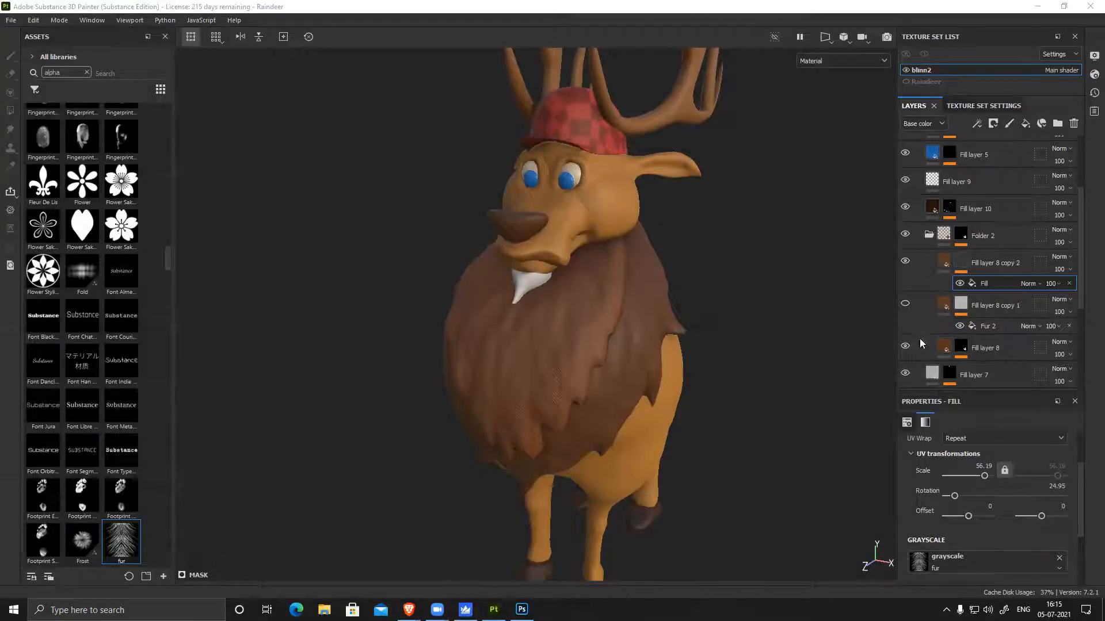
{"action": "left_click", "coordinate": [1011, 256]}
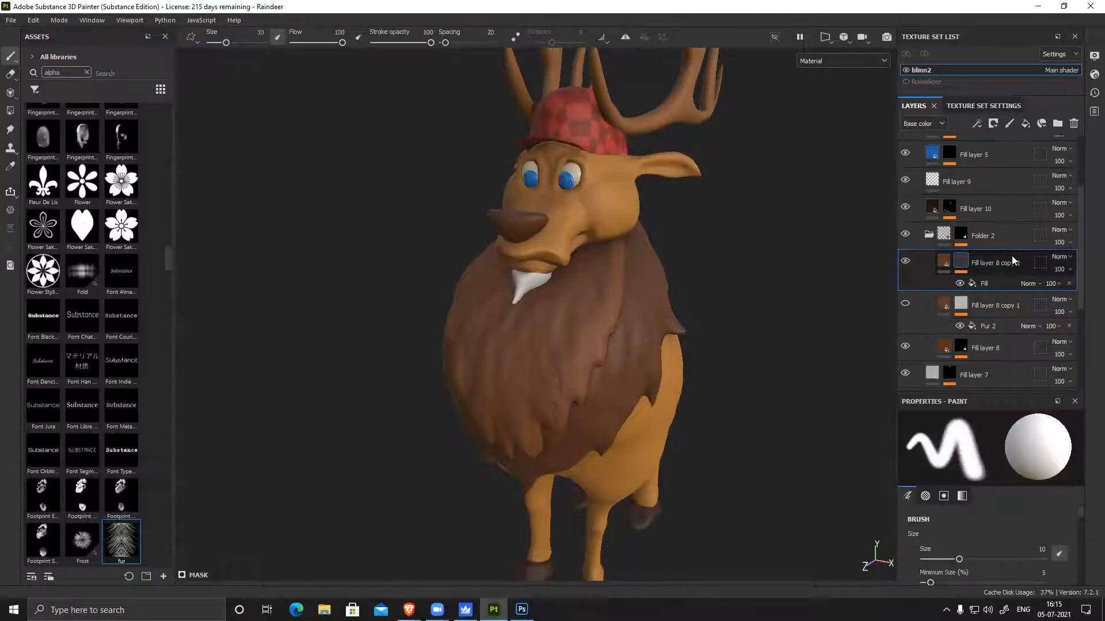
{"action": "key", "text": "Delete"}
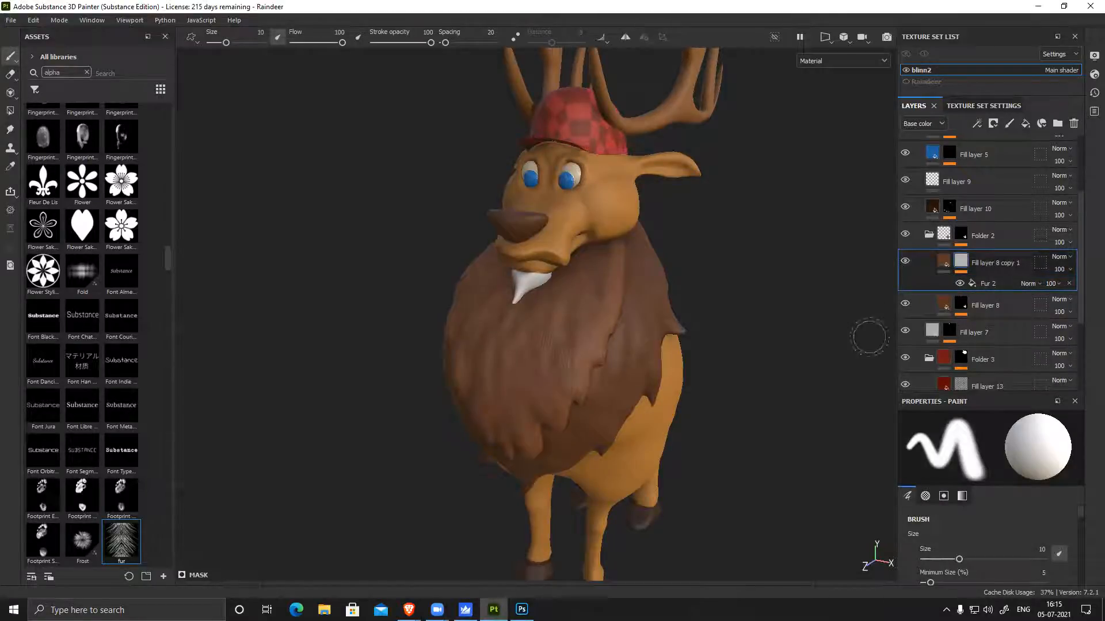
Duplicate Fill layer 8 copy 1 and move the duplicate out of Folder 2 to directly above it
{"action": "left_click", "coordinate": [1005, 280]}
{"action": "scroll", "coordinate": [1022, 541], "scroll_direction": "down", "scroll_amount": 3}
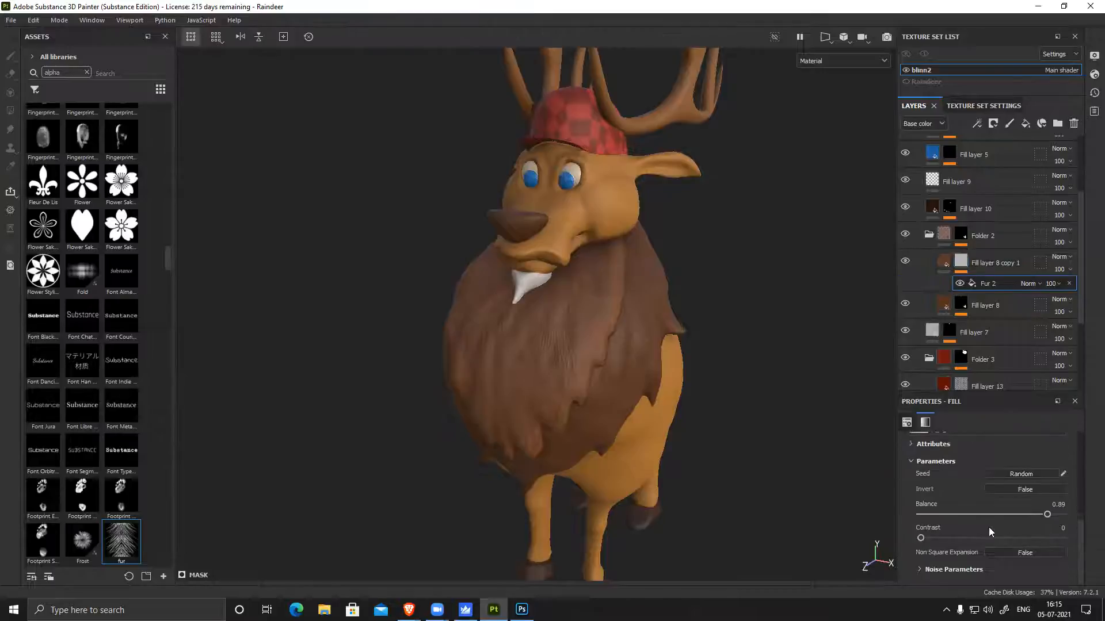
{"action": "scroll", "coordinate": [1004, 535], "scroll_direction": "up", "scroll_amount": 5}
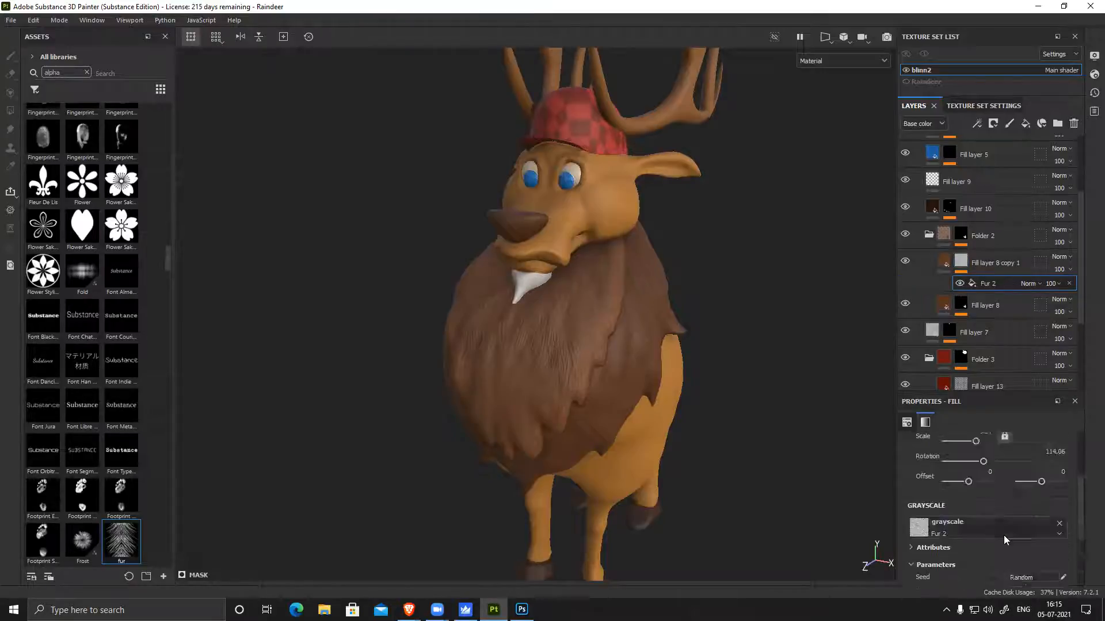
{"action": "mouse_move", "coordinate": [739, 404]}
{"action": "left_mouse_down", "text": "alt"}
{"action": "mouse_move", "coordinate": [893, 391]}
{"action": "mouse_move", "coordinate": [459, 398]}
{"action": "mouse_move", "coordinate": [723, 398]}
{"action": "left_mouse_up", "text": "alt"}
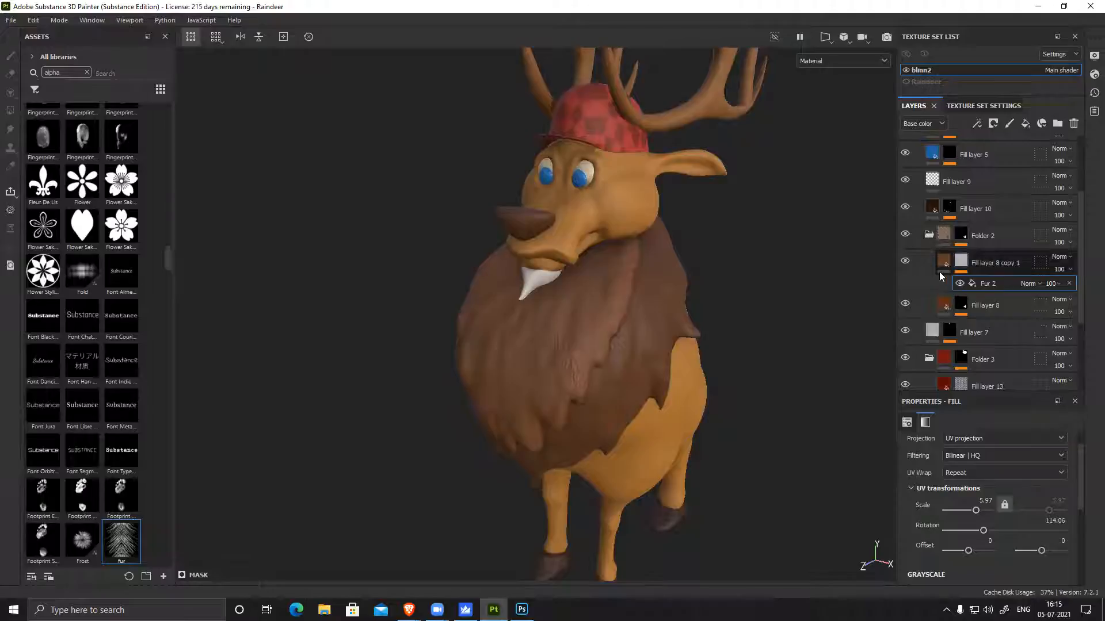
{"action": "left_click", "coordinate": [996, 259]}
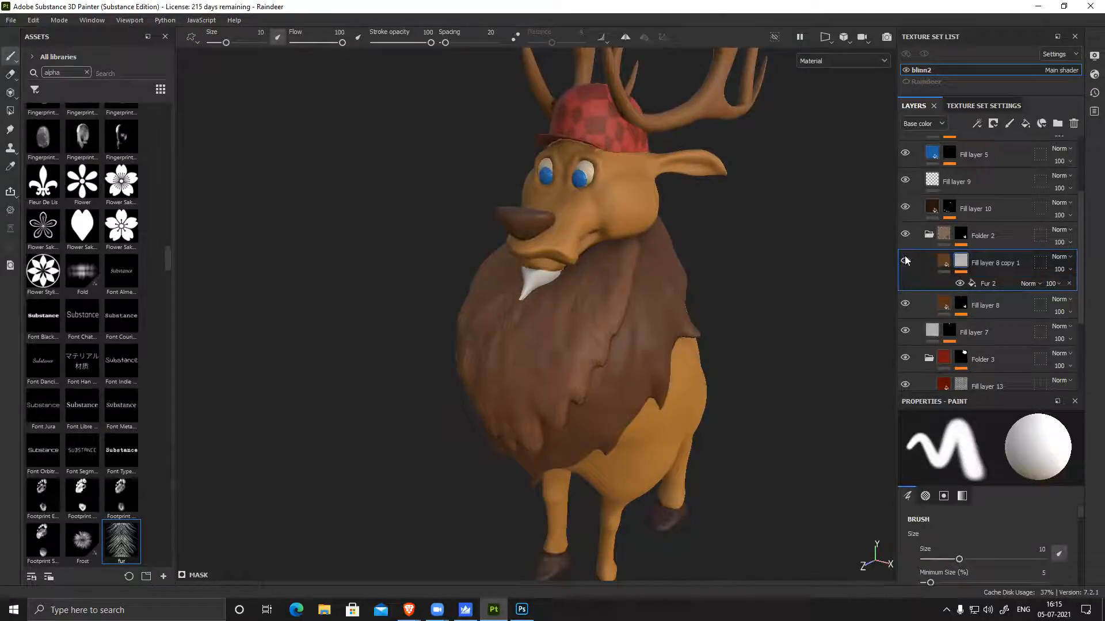
{"action": "right_click", "coordinate": [1005, 255]}
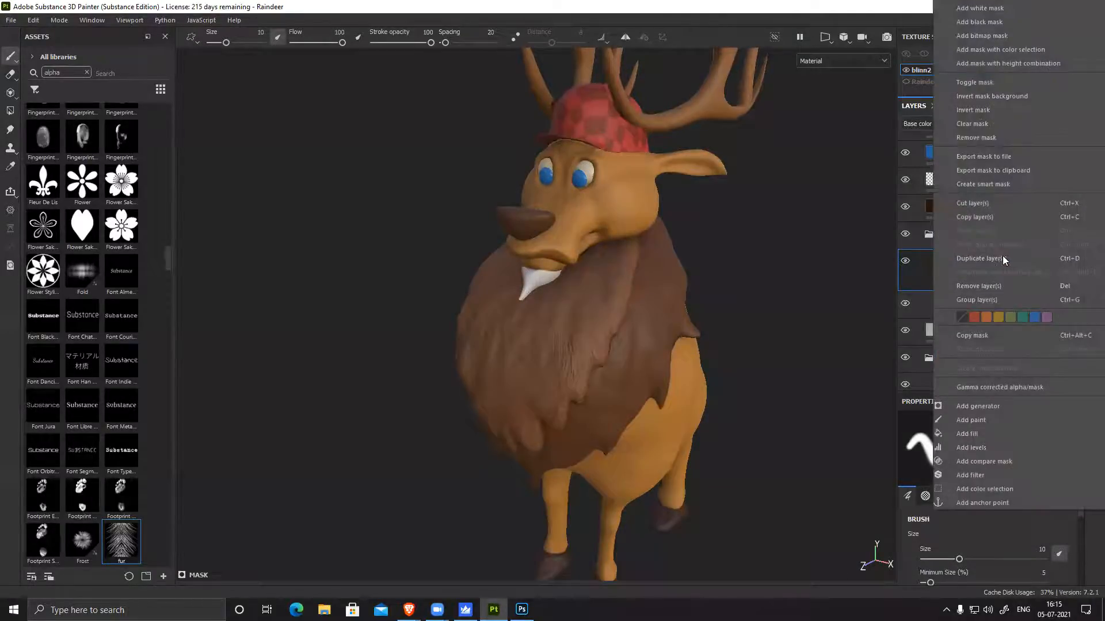
{"action": "left_click", "coordinate": [980, 255]}
{"action": "left_click_drag", "start_coordinate": [994, 261], "coordinate": [972, 220]}
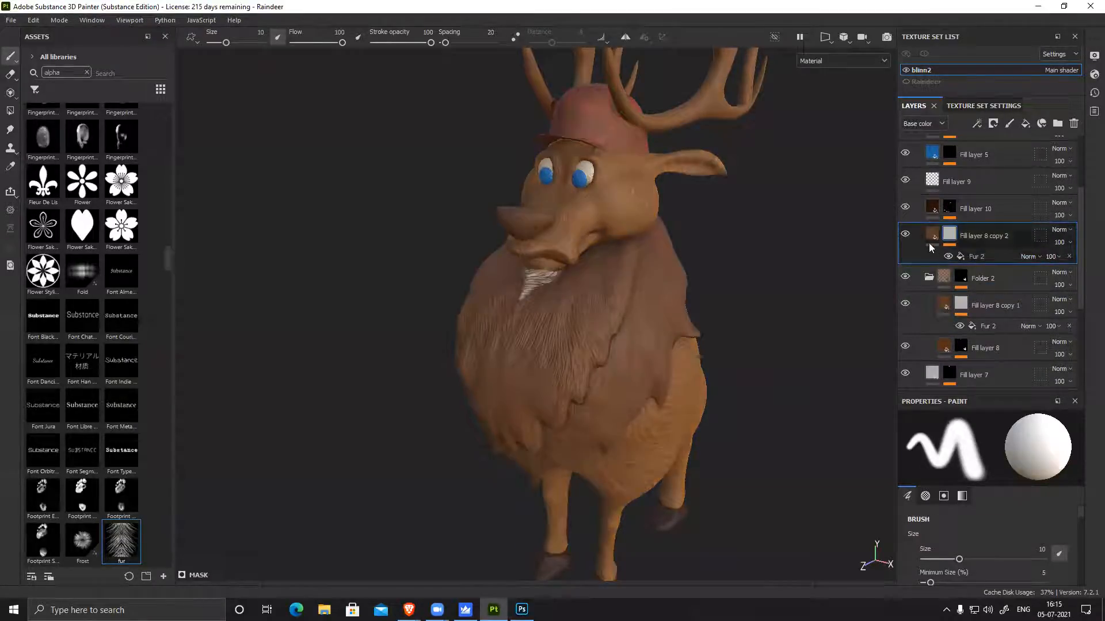
Compare the reindeer's body with and without the fur layer above Folder 2
{"action": "left_click_drag", "start_coordinate": [739, 318], "coordinate": [697, 322], "text": "alt"}
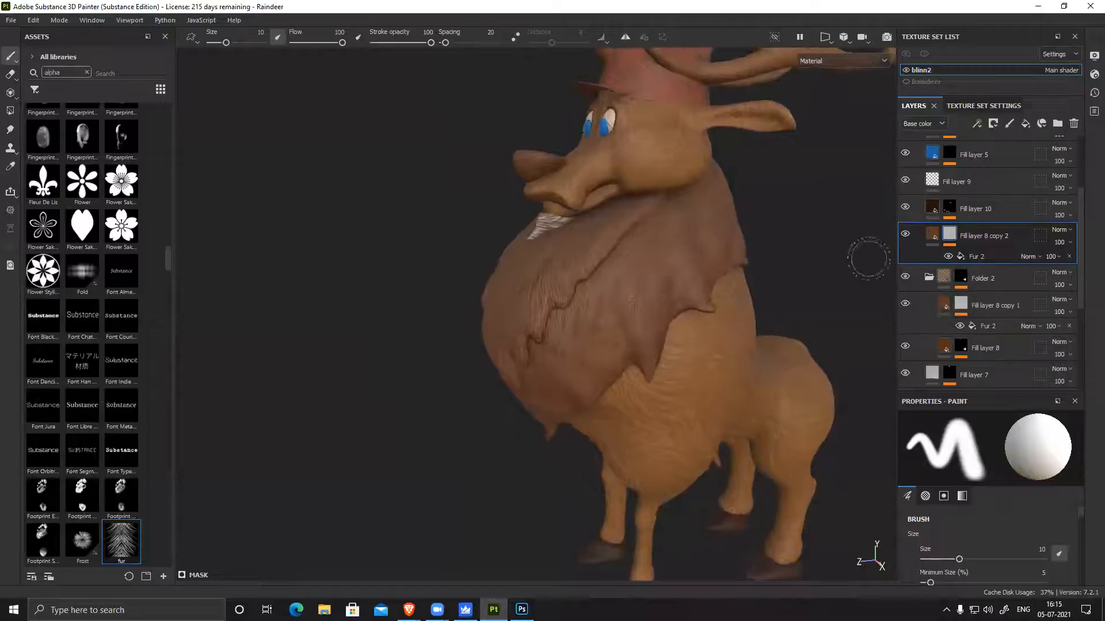
{"action": "middle_click_drag", "start_coordinate": [659, 265], "coordinate": [648, 240], "text": "alt"}
{"action": "scroll", "coordinate": [648, 240], "scroll_direction": "up", "scroll_amount": 2}
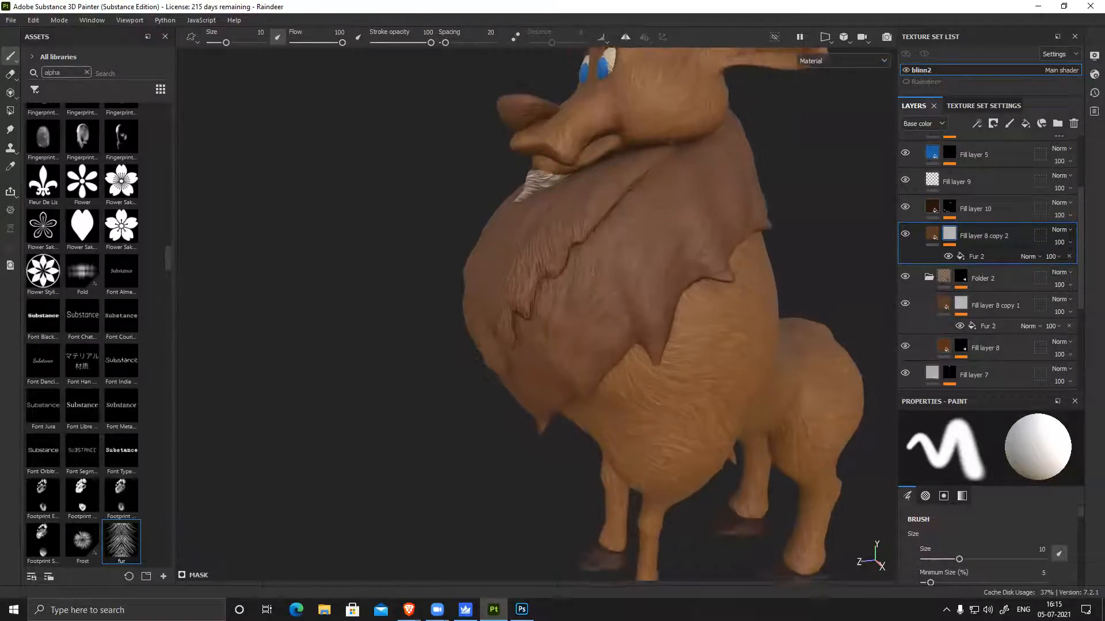
{"action": "left_click", "coordinate": [905, 234]}
{"action": "left_click", "coordinate": [905, 233]}
{"action": "left_click", "coordinate": [905, 234]}
{"action": "left_click", "coordinate": [905, 233]}
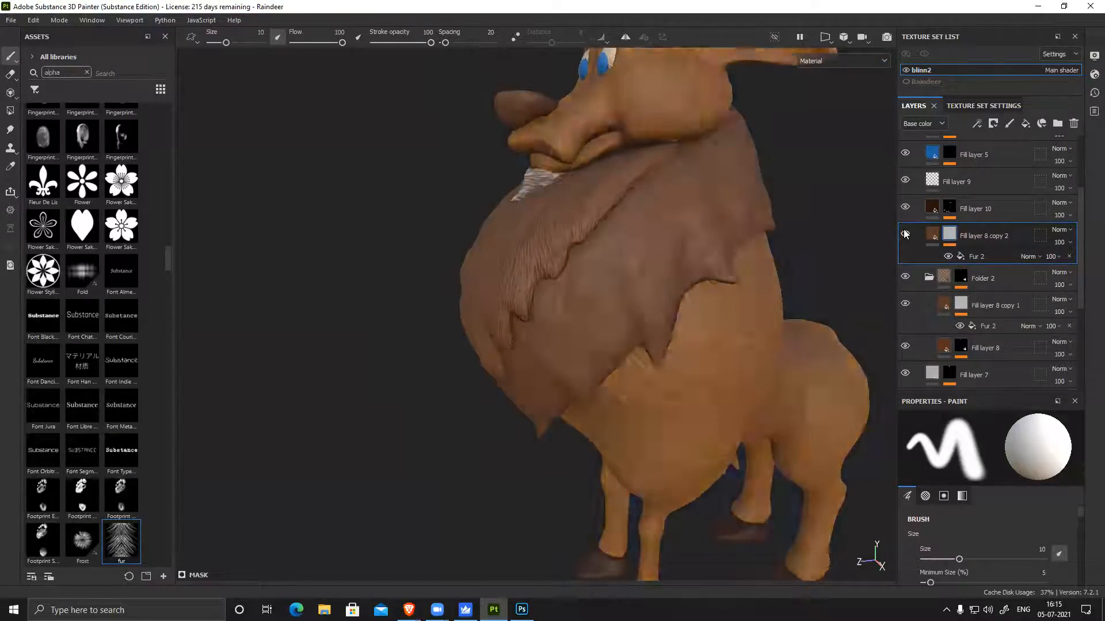
{"action": "left_click", "coordinate": [905, 233]}
{"action": "left_click", "coordinate": [906, 233]}
{"action": "left_click", "coordinate": [905, 234]}
{"action": "left_click", "coordinate": [905, 233]}
{"action": "left_click_drag", "start_coordinate": [791, 286], "coordinate": [611, 208], "text": "alt"}
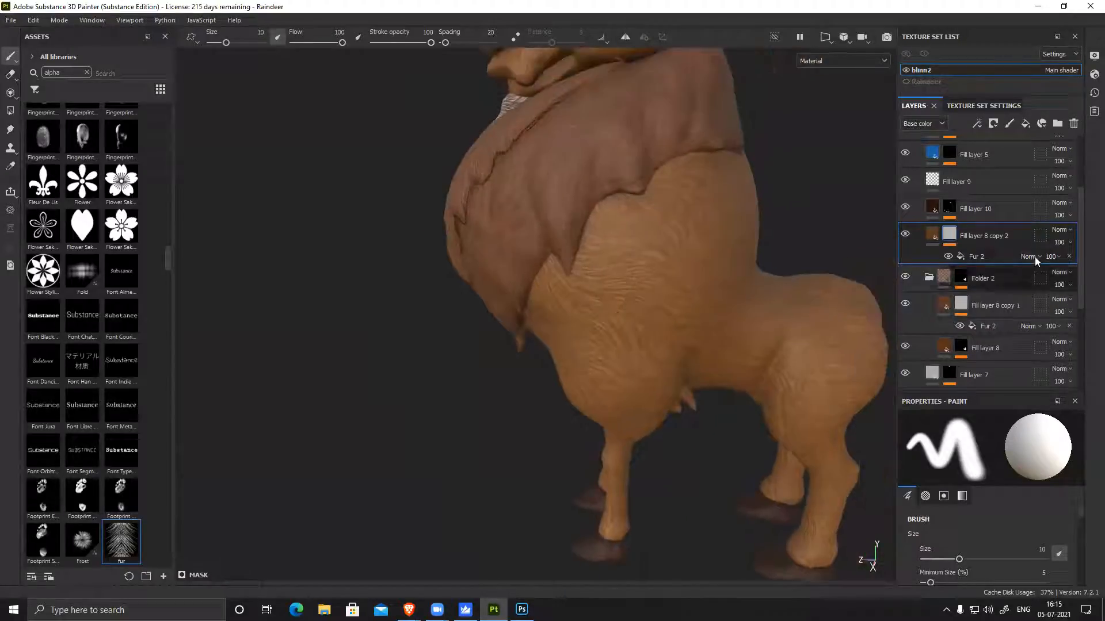
Add a paint effect above Fur 2 in the mask of Fill layer 8 copy 2 and activate the Polygon Fill tool
{"action": "left_click", "coordinate": [984, 256]}
{"action": "mouse_move", "coordinate": [618, 270]}
{"action": "left_mouse_down", "text": "alt"}
{"action": "mouse_move", "coordinate": [691, 243]}
{"action": "mouse_move", "coordinate": [705, 276]}
{"action": "left_mouse_up", "text": "alt"}
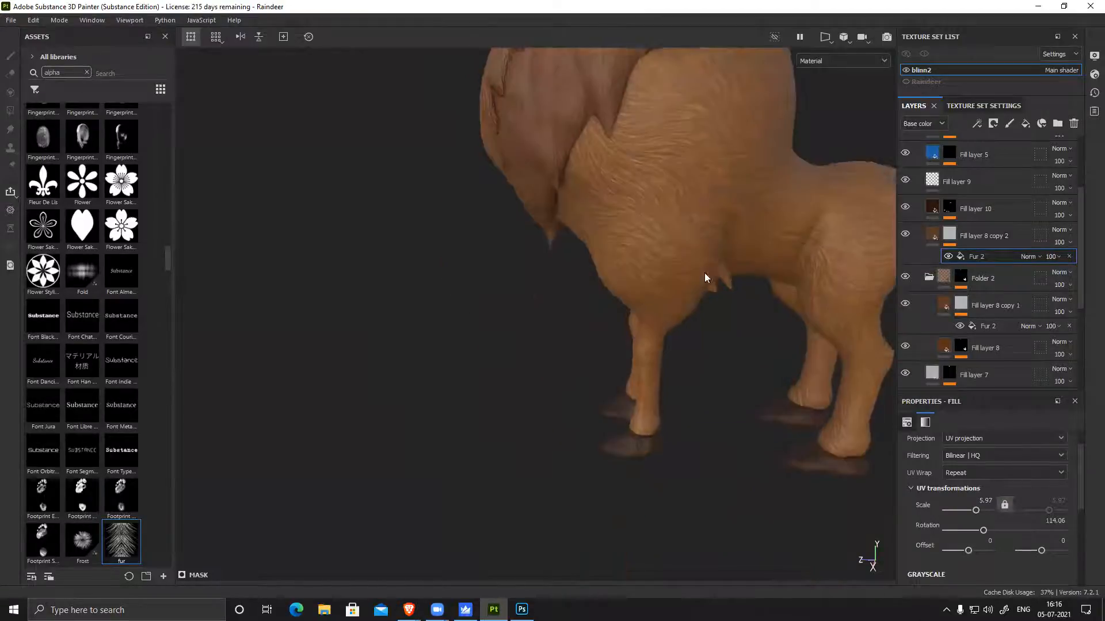
{"action": "left_click_drag", "start_coordinate": [814, 458], "coordinate": [499, 231], "text": "alt"}
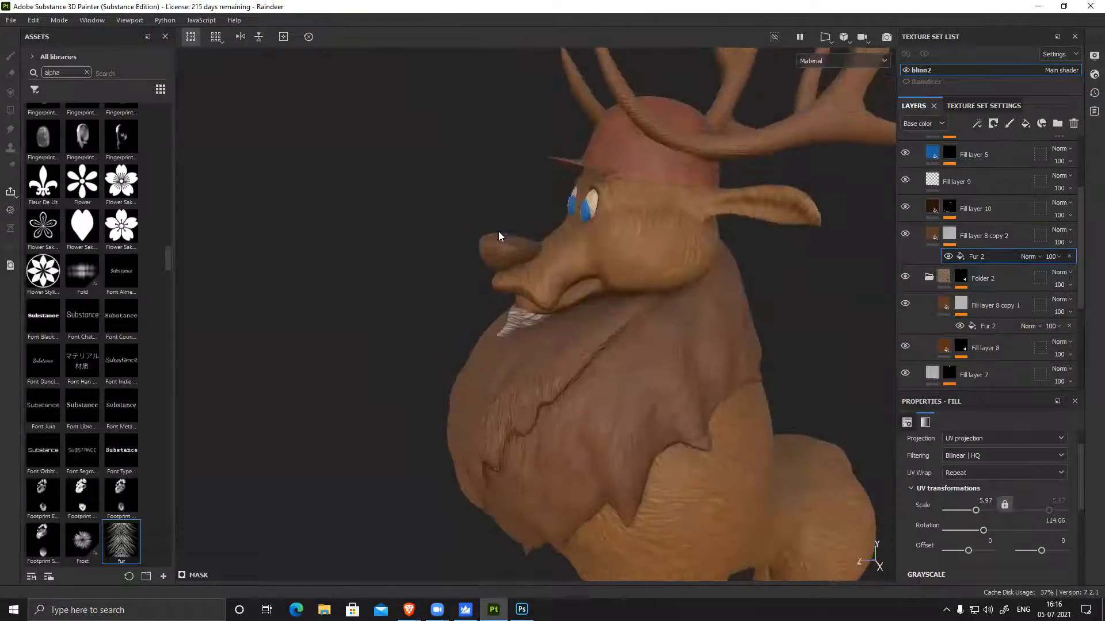
{"action": "right_click", "coordinate": [985, 257]}
{"action": "left_click", "coordinate": [1002, 409]}
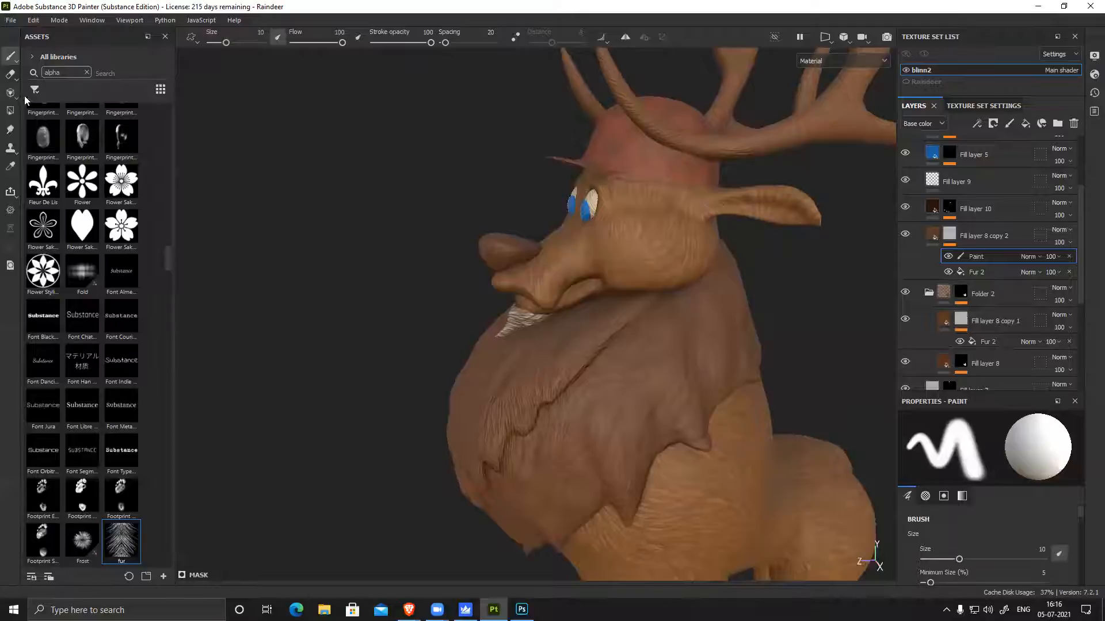
{"action": "left_click", "coordinate": [10, 110]}
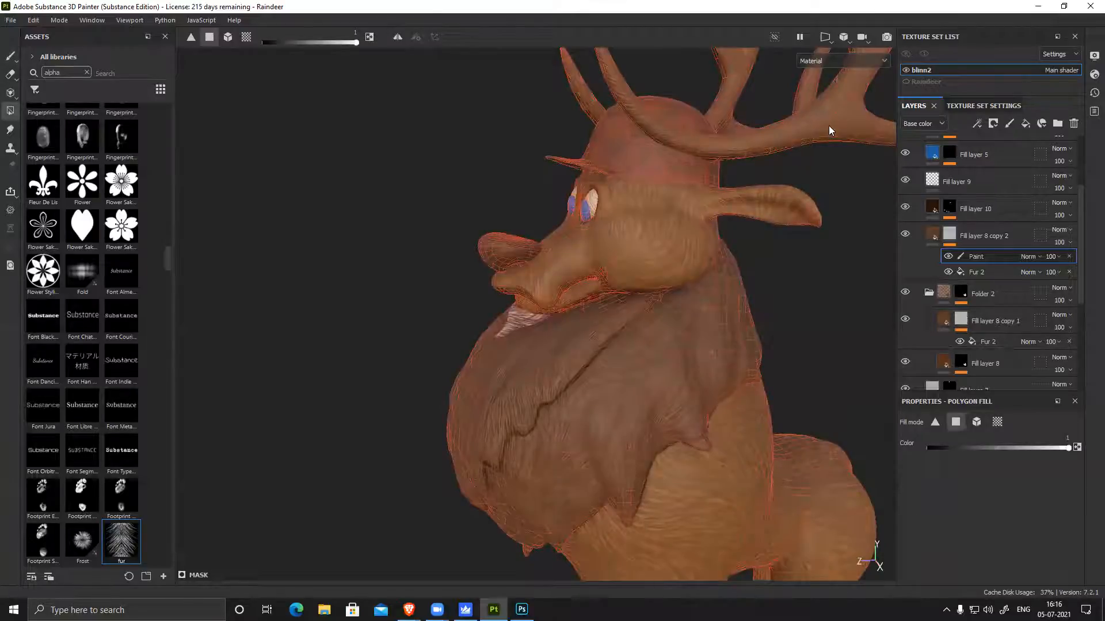
Mask the fur off the antlers, cap and nose with a black Polygon Fill in mesh fill mode
{"action": "key", "text": "x"}
{"action": "left_click", "coordinate": [227, 37]}
{"action": "left_click", "coordinate": [817, 138]}
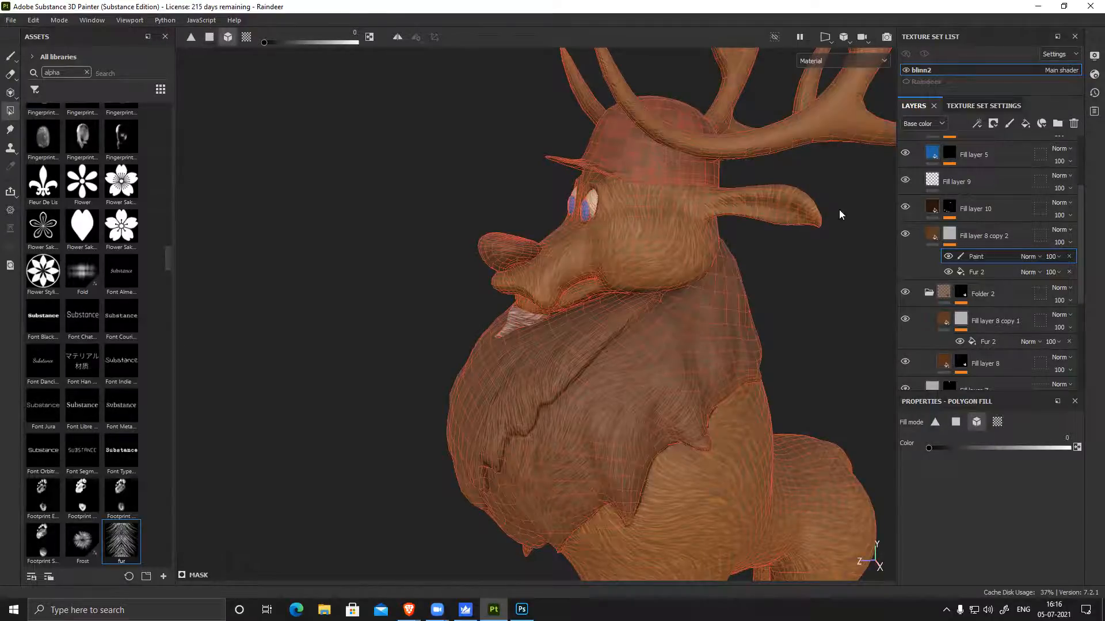
{"action": "middle_click_drag", "start_coordinate": [839, 211], "coordinate": [825, 259], "text": "alt"}
{"action": "left_click", "coordinate": [628, 221]}
{"action": "left_click_drag", "start_coordinate": [835, 339], "coordinate": [867, 349], "text": "alt"}
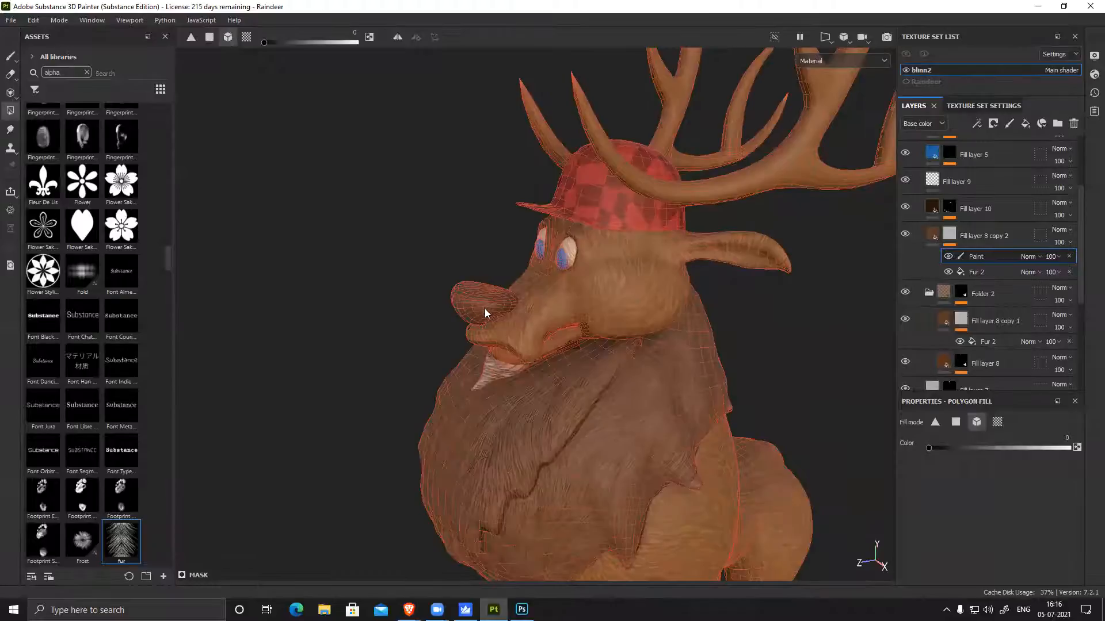
{"action": "left_click", "coordinate": [486, 305]}
{"action": "middle_click_drag", "start_coordinate": [706, 355], "coordinate": [711, 297], "text": "alt"}
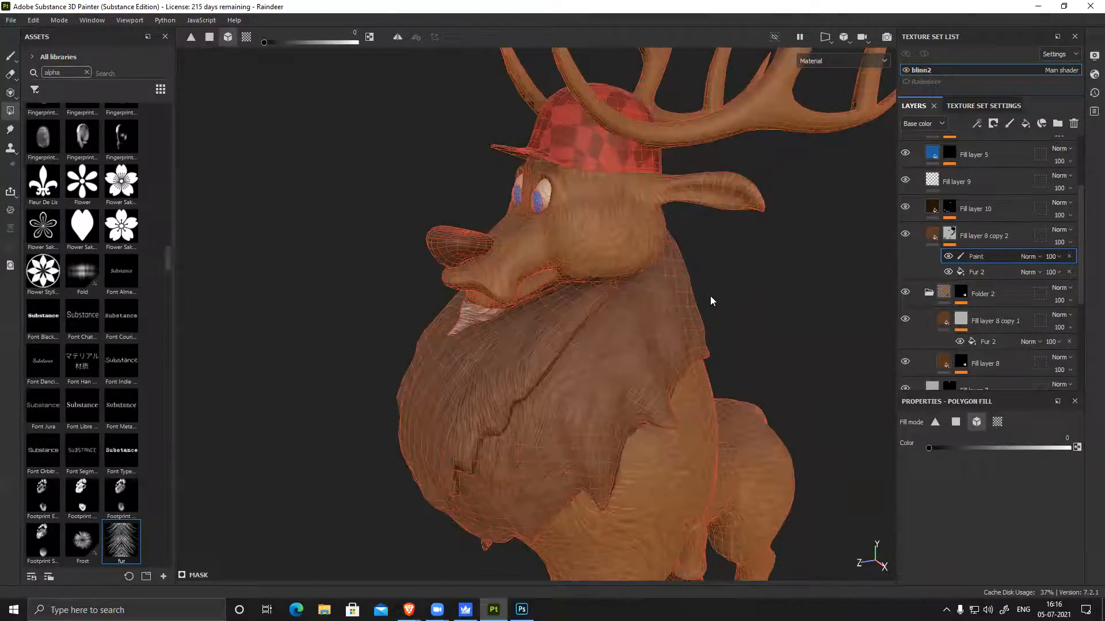
{"action": "left_click_drag", "start_coordinate": [727, 312], "coordinate": [698, 292], "text": "alt"}
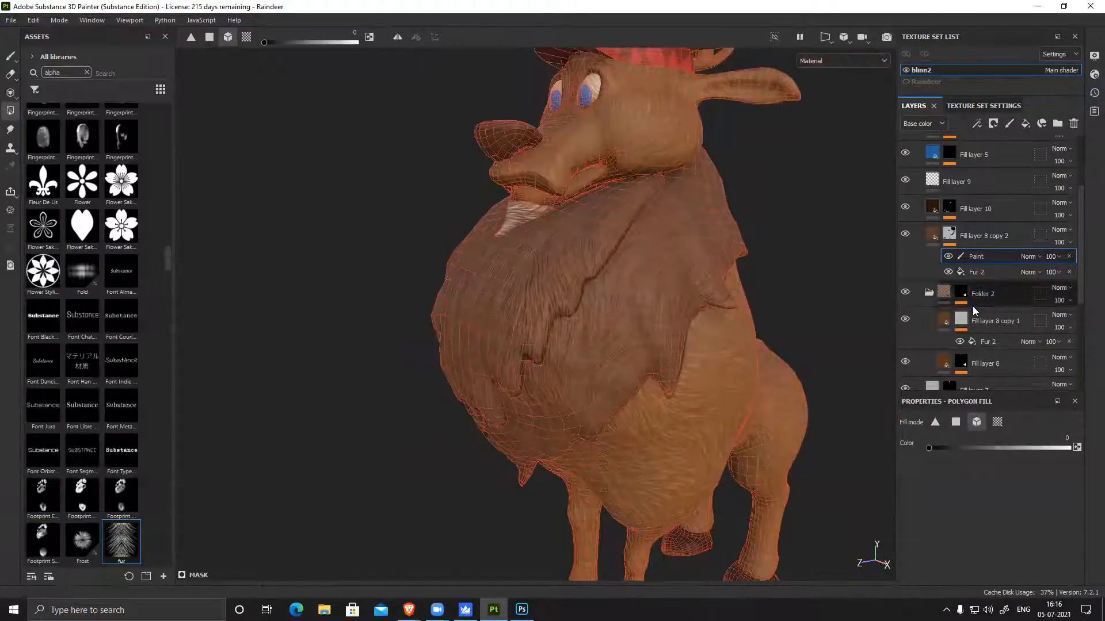
Hide Fill layer 8 copy 1 in Folder 2
{"action": "left_click", "coordinate": [905, 322]}
{"action": "left_click_drag", "start_coordinate": [759, 320], "coordinate": [625, 183], "text": "alt"}
{"action": "middle_click_drag", "start_coordinate": [625, 182], "coordinate": [603, 250], "text": "alt"}
{"action": "right_click_drag", "start_coordinate": [603, 249], "coordinate": [645, 300], "text": "alt"}
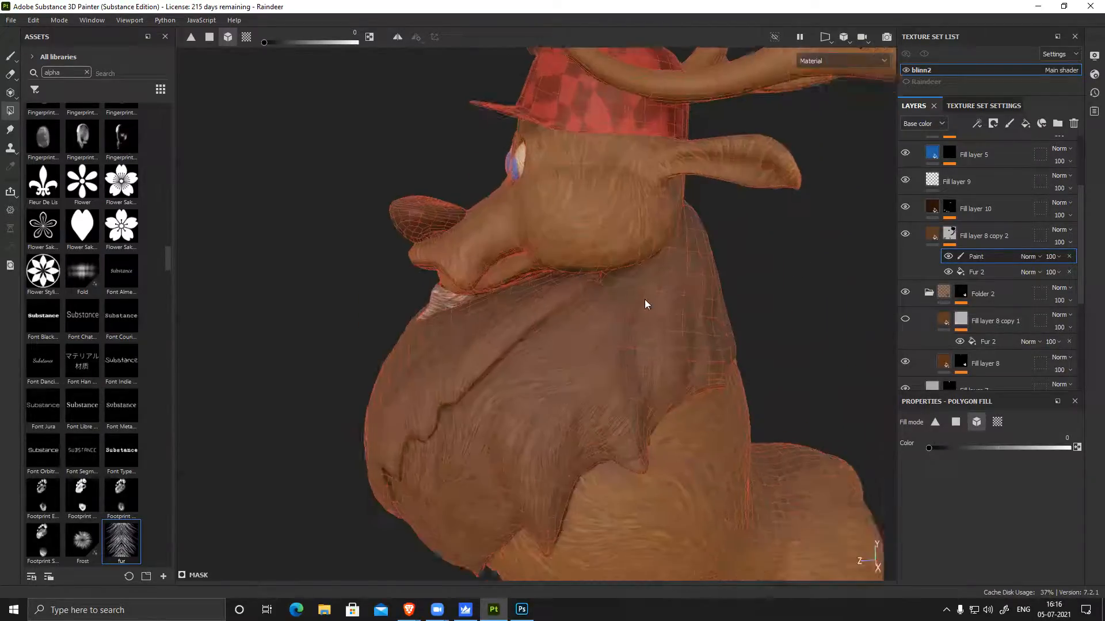
Try masking the fur off the reindeer's head with a black mesh fill in the Paint effect
{"action": "middle_click_drag", "start_coordinate": [645, 301], "coordinate": [662, 258], "text": "alt"}
{"action": "left_click", "coordinate": [660, 197]}
{"action": "left_click_drag", "start_coordinate": [599, 245], "coordinate": [670, 267], "text": "alt"}
{"action": "right_click_drag", "start_coordinate": [576, 274], "coordinate": [461, 281], "text": "alt"}
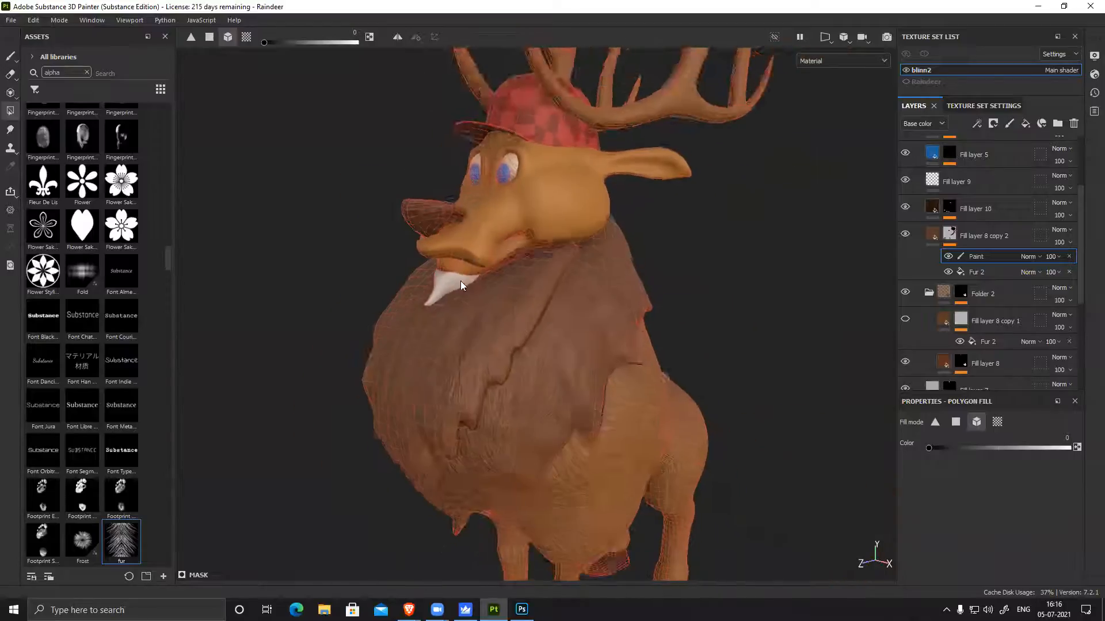
{"action": "middle_click_drag", "start_coordinate": [555, 322], "coordinate": [602, 244], "text": "alt"}
{"action": "left_click_drag", "start_coordinate": [601, 244], "coordinate": [610, 286], "text": "alt"}
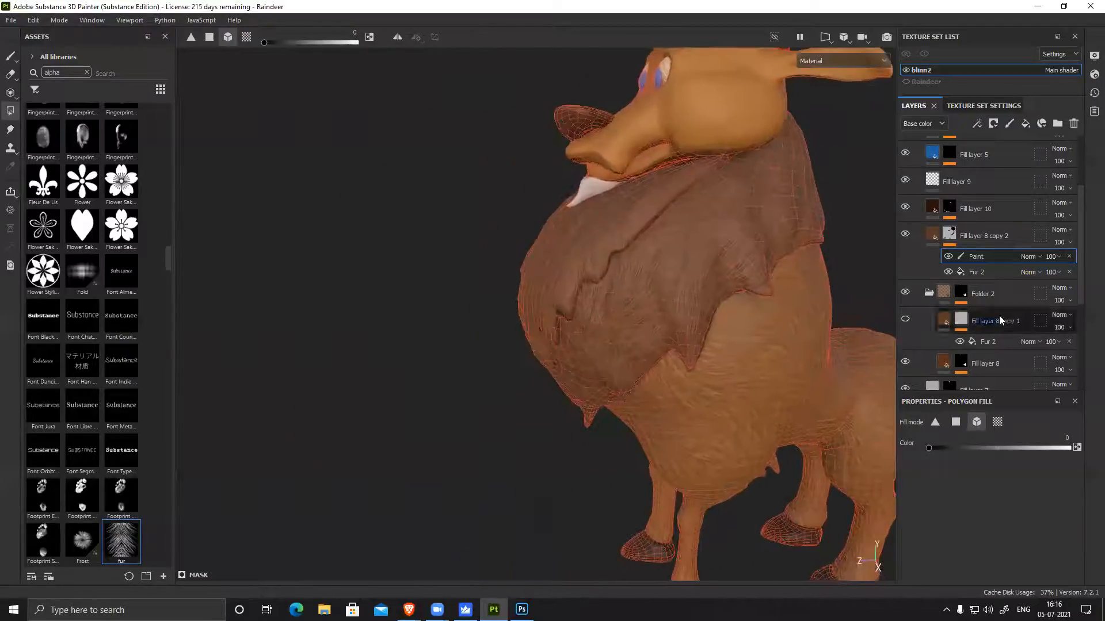
Compare the reindeer with and without Fill layer 8 copy 1, leaving that layer hidden
{"action": "left_click", "coordinate": [908, 316]}
{"action": "left_click", "coordinate": [905, 320]}
{"action": "left_click", "coordinate": [906, 320]}
{"action": "left_click_drag", "start_coordinate": [625, 270], "coordinate": [561, 271], "text": "alt"}
{"action": "middle_click_drag", "start_coordinate": [748, 389], "coordinate": [719, 354], "text": "alt"}
{"action": "mouse_move", "coordinate": [719, 354]}
{"action": "left_mouse_down", "text": "alt"}
{"action": "mouse_move", "coordinate": [637, 296]}
{"action": "mouse_move", "coordinate": [610, 313]}
{"action": "mouse_move", "coordinate": [627, 289]}
{"action": "mouse_move", "coordinate": [776, 285]}
{"action": "left_mouse_up", "text": "alt"}
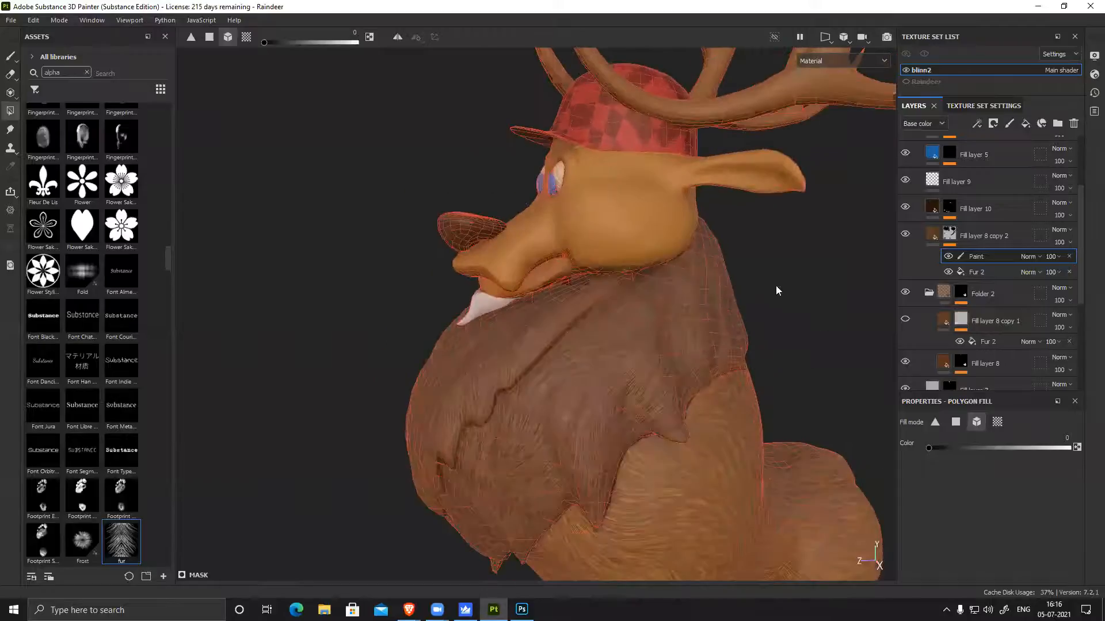
Compare the fur with the Paint effect of Fill layer 8 copy 2 switched off and on
{"action": "left_click", "coordinate": [948, 257]}
{"action": "left_click", "coordinate": [948, 257]}
{"action": "left_click", "coordinate": [949, 256]}
{"action": "left_click", "coordinate": [948, 256]}
Undo the mask fill on the reindeer's head
{"action": "key", "text": "ctrl+z"}
{"action": "key", "text": "ctrl+z"}
{"action": "key", "text": "ctrl+z"}
{"action": "key", "text": "ctrl+z"}
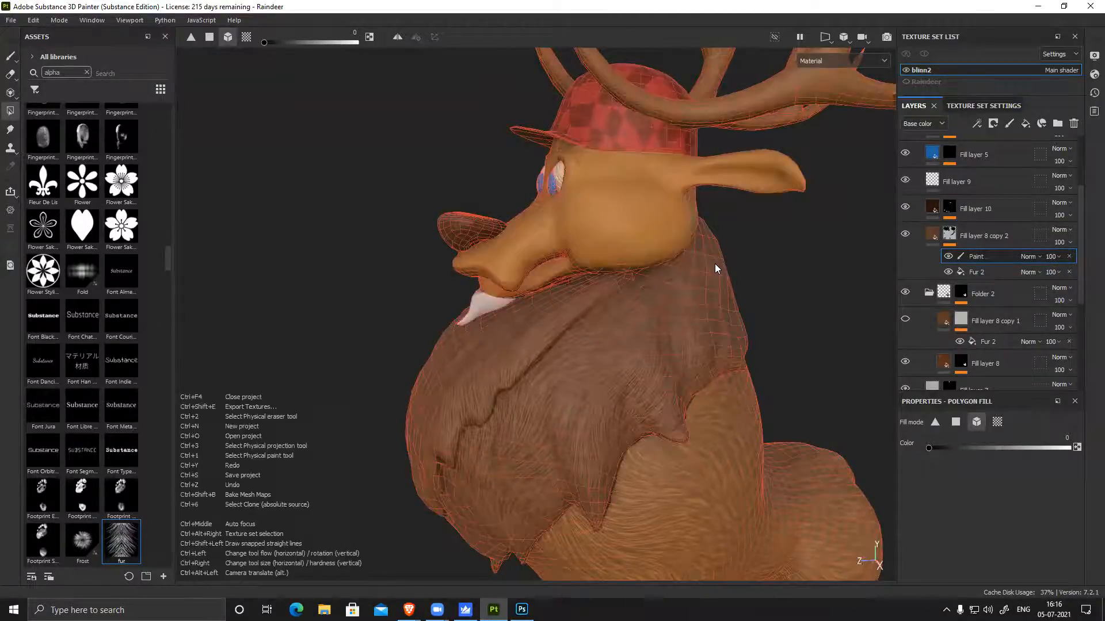
{"action": "key", "text": "ctrl+z"}
{"action": "key", "text": "ctrl+z"}
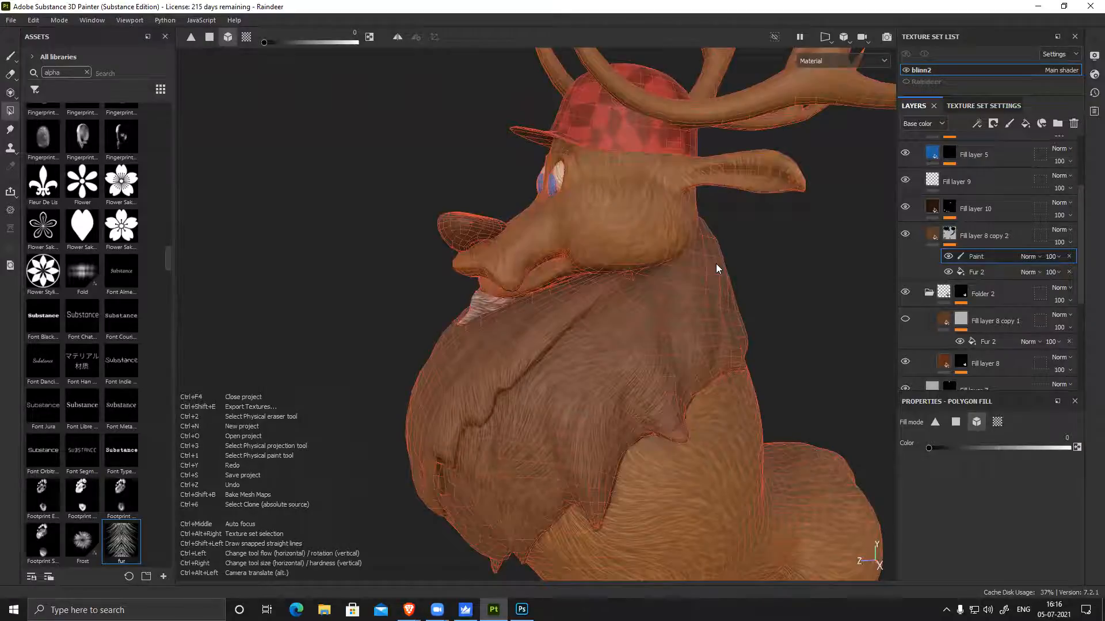
Inspect the fur up close on the reindeer's face, around the eyes, nose and beard
{"action": "middle_click_drag", "start_coordinate": [782, 339], "coordinate": [781, 283], "text": "alt"}
{"action": "right_click_drag", "start_coordinate": [781, 283], "coordinate": [673, 283], "text": "alt"}
{"action": "left_click_drag", "start_coordinate": [674, 283], "coordinate": [720, 282], "text": "alt"}
{"action": "middle_click_drag", "start_coordinate": [720, 282], "coordinate": [644, 369], "text": "alt"}
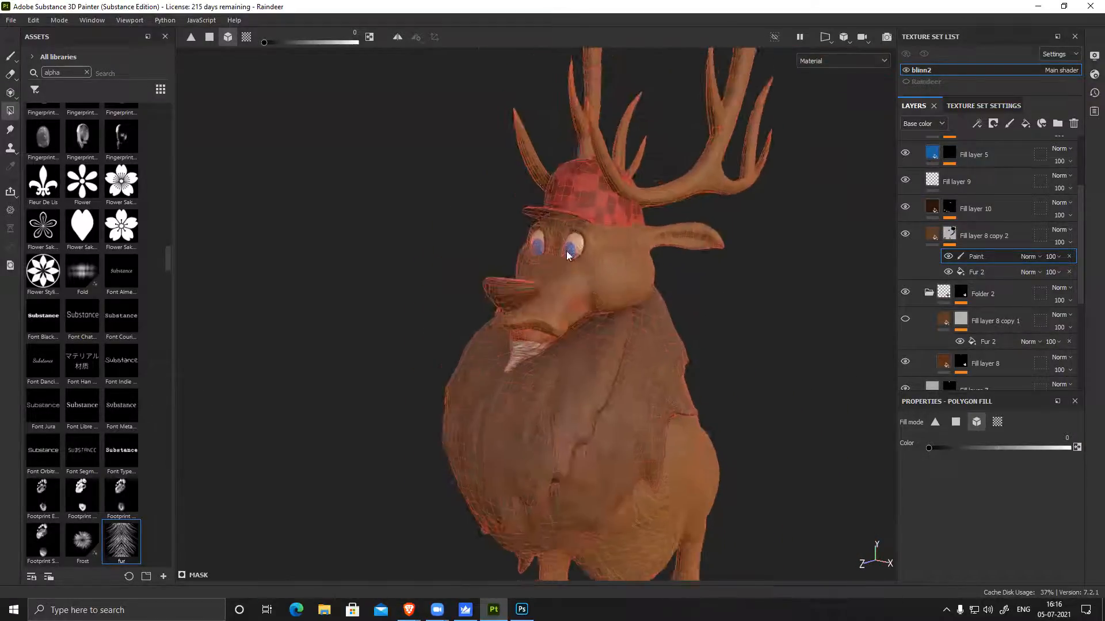
{"action": "right_click_drag", "start_coordinate": [644, 368], "coordinate": [604, 195], "text": "alt"}
{"action": "left_click_drag", "start_coordinate": [604, 196], "coordinate": [573, 163], "text": "alt"}
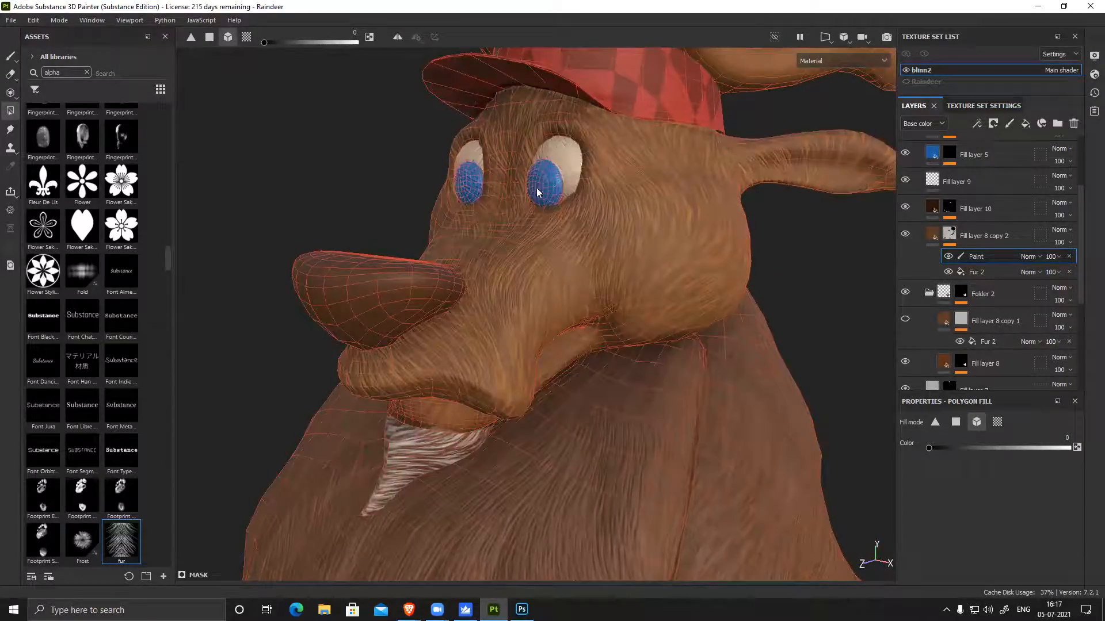
{"action": "right_click_drag", "start_coordinate": [403, 260], "coordinate": [288, 75], "text": "alt"}
{"action": "middle_click_drag", "start_coordinate": [712, 499], "coordinate": [679, 339], "text": "alt"}
{"action": "left_click_drag", "start_coordinate": [679, 339], "coordinate": [515, 369], "text": "alt"}
Examine the fur along the reindeer's legs, hooves and belly from the side
{"action": "middle_click_drag", "start_coordinate": [754, 521], "coordinate": [674, 371], "text": "alt"}
{"action": "right_click_drag", "start_coordinate": [674, 371], "coordinate": [863, 567], "text": "alt"}
{"action": "middle_click_drag", "start_coordinate": [701, 431], "coordinate": [674, 354], "text": "alt"}
{"action": "right_click_drag", "start_coordinate": [674, 354], "coordinate": [746, 450], "text": "alt"}
{"action": "left_click_drag", "start_coordinate": [746, 450], "coordinate": [699, 369], "text": "alt"}
{"action": "middle_click_drag", "start_coordinate": [693, 353], "coordinate": [598, 235], "text": "alt"}
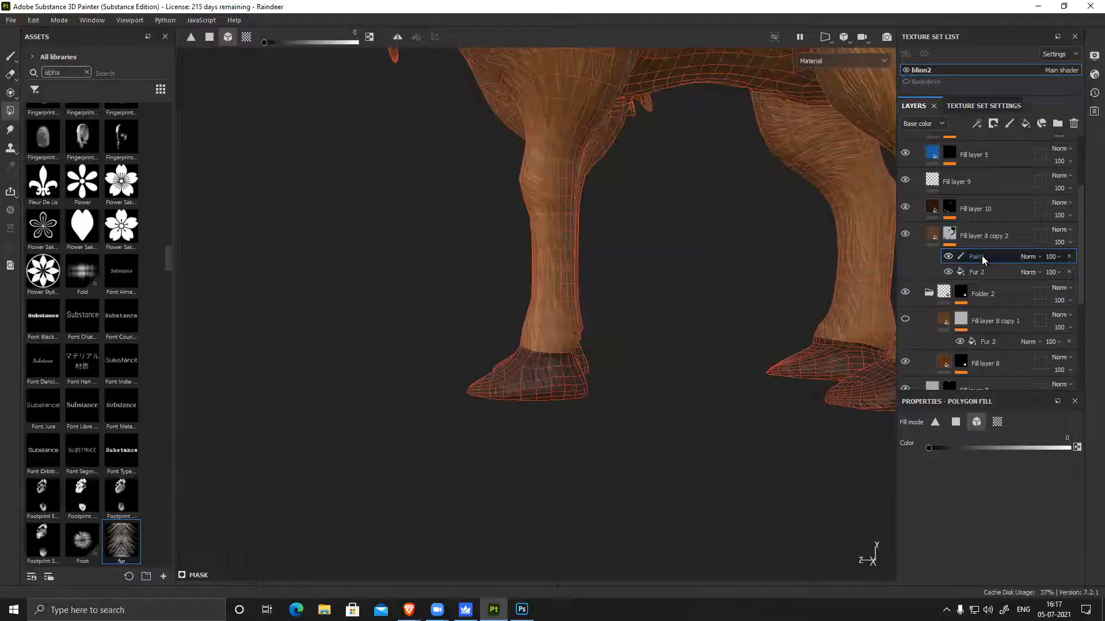
{"action": "left_click_drag", "start_coordinate": [655, 317], "coordinate": [684, 331], "text": "alt"}
{"action": "middle_click_drag", "start_coordinate": [615, 346], "coordinate": [622, 451], "text": "alt"}
{"action": "middle_click_drag", "start_coordinate": [521, 167], "coordinate": [541, 424], "text": "alt"}
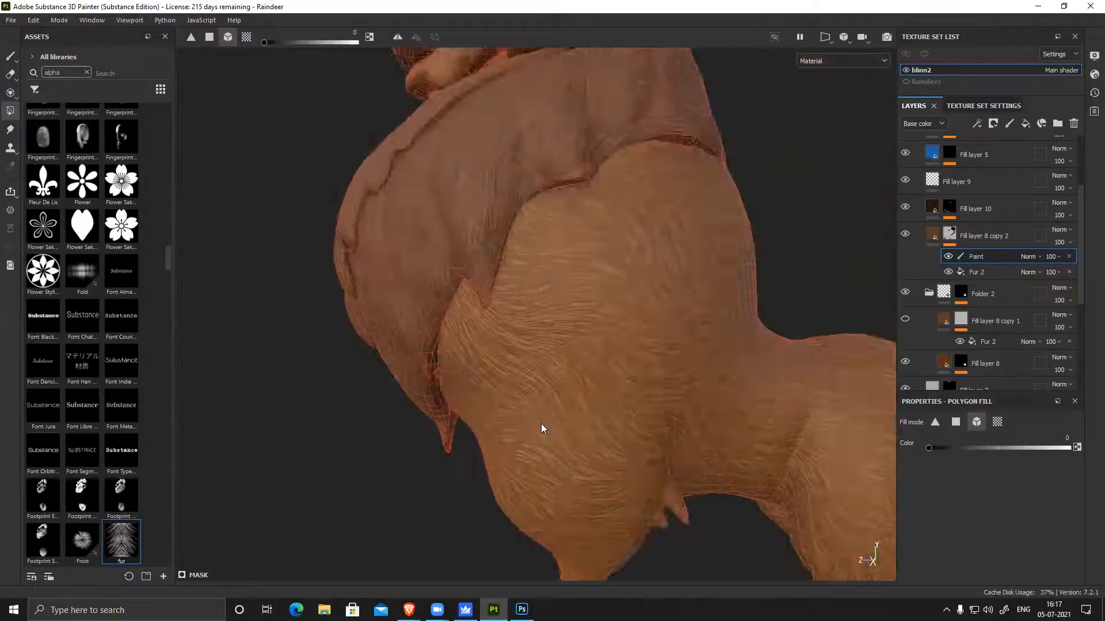
Examine the fur on the chest and head, including a front view of the whole reindeer
{"action": "left_click_drag", "start_coordinate": [541, 424], "coordinate": [581, 446], "text": "alt"}
{"action": "middle_click_drag", "start_coordinate": [478, 126], "coordinate": [516, 328], "text": "alt"}
{"action": "left_click_drag", "start_coordinate": [516, 327], "coordinate": [540, 332], "text": "alt"}
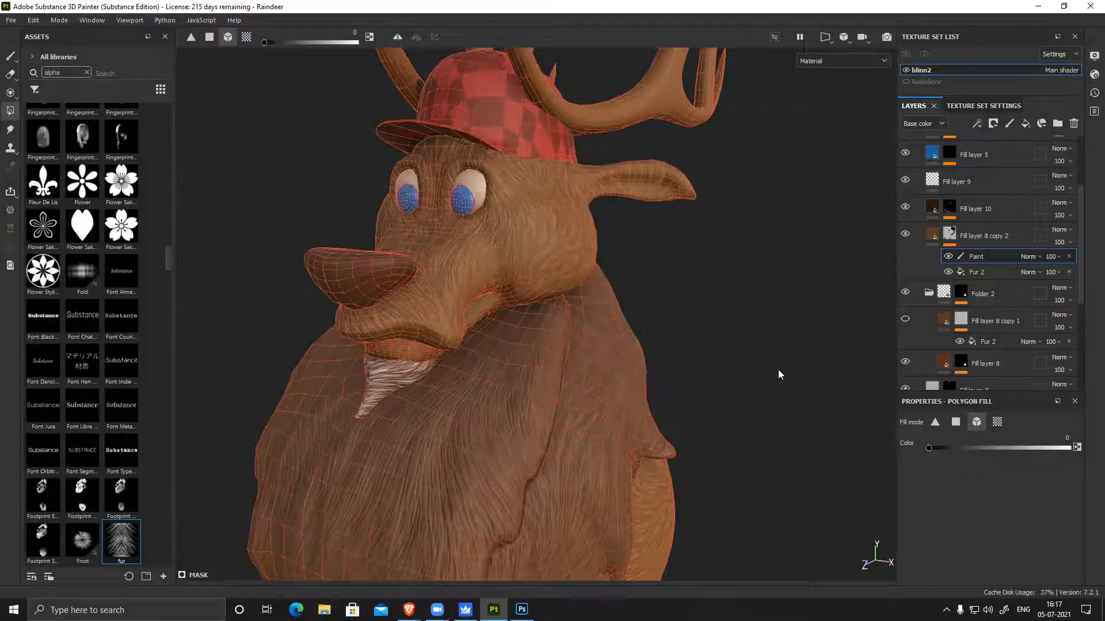
{"action": "right_click_drag", "start_coordinate": [778, 370], "coordinate": [583, 380], "text": "alt"}
{"action": "middle_click_drag", "start_coordinate": [584, 380], "coordinate": [588, 349], "text": "alt"}
{"action": "left_click_drag", "start_coordinate": [588, 349], "coordinate": [639, 330], "text": "alt"}
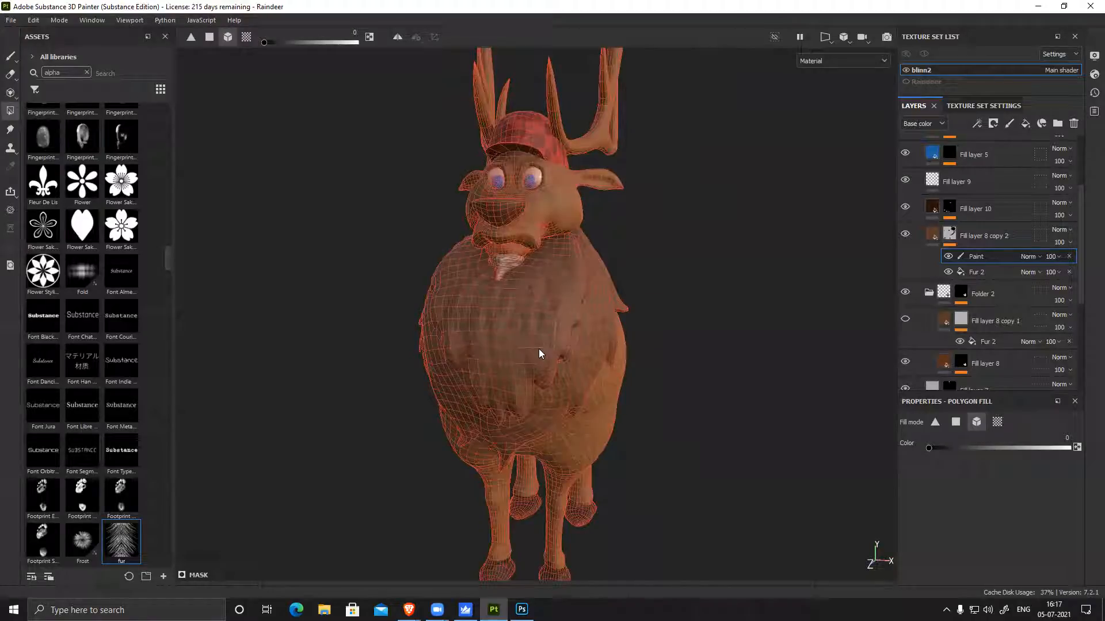
{"action": "left_click_drag", "start_coordinate": [661, 385], "coordinate": [676, 291], "text": "alt"}
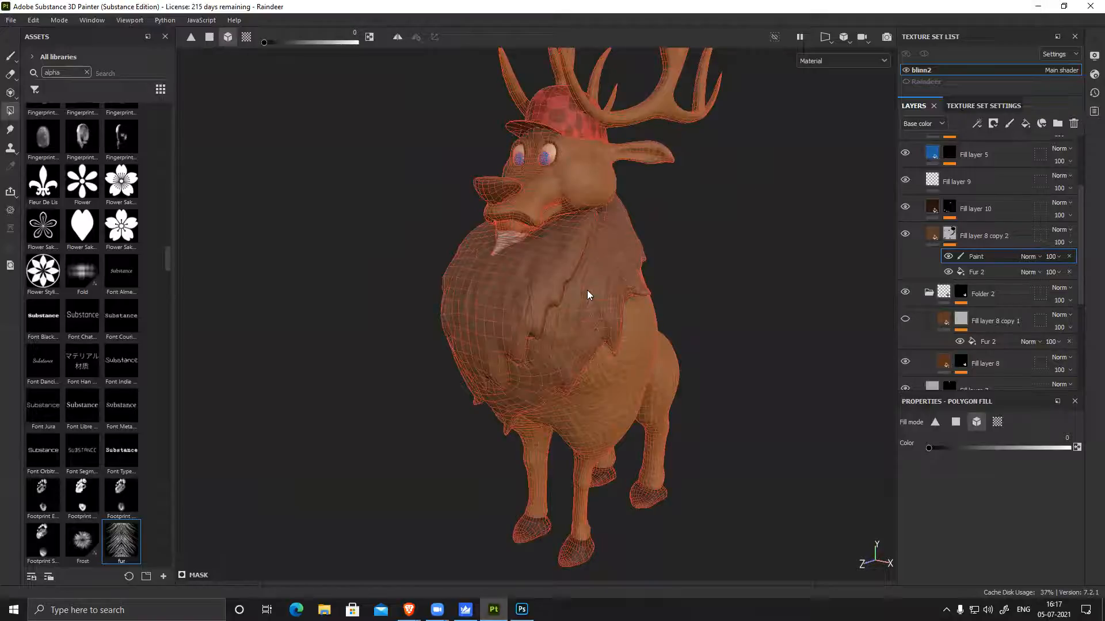
Compare the reindeer with Fill layer 8 copy 2 hidden and shown
{"action": "left_click", "coordinate": [904, 235]}
{"action": "left_click", "coordinate": [904, 235]}
{"action": "left_click", "coordinate": [904, 235]}
{"action": "left_click_drag", "start_coordinate": [644, 336], "coordinate": [570, 339], "text": "alt"}
{"action": "left_click", "coordinate": [904, 233]}
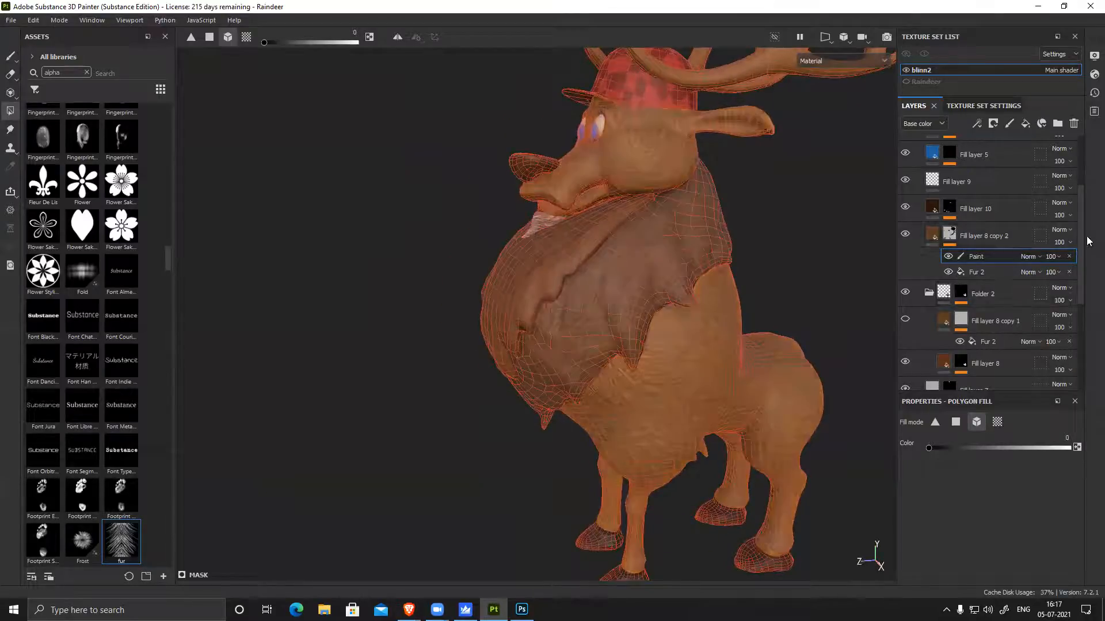
Lower the opacity of Fill layer 8 copy 2 to 35, select the layer and save the project
{"action": "left_click", "coordinate": [1070, 241]}
{"action": "left_click_drag", "start_coordinate": [1088, 263], "coordinate": [1068, 271]}
{"action": "left_click_drag", "start_coordinate": [771, 319], "coordinate": [590, 368], "text": "alt"}
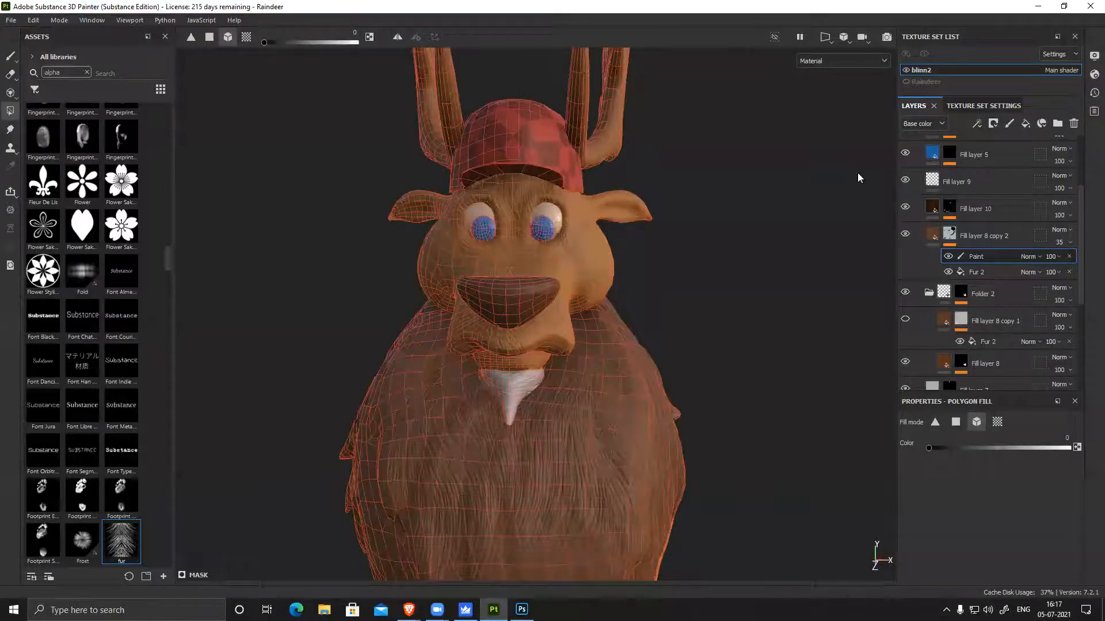
{"action": "left_click", "coordinate": [924, 232]}
{"action": "key", "text": "ctrl+s"}
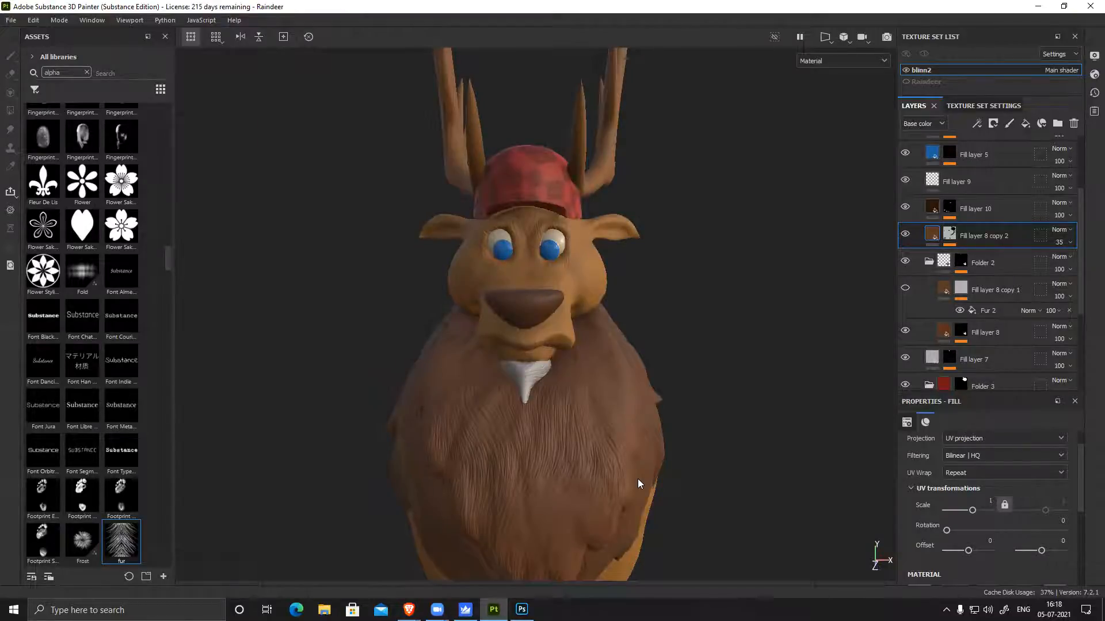
Minimize Substance 3D Painter and close Photoshop
{"action": "left_click", "coordinate": [1038, 6]}
{"action": "left_click", "coordinate": [284, 22]}
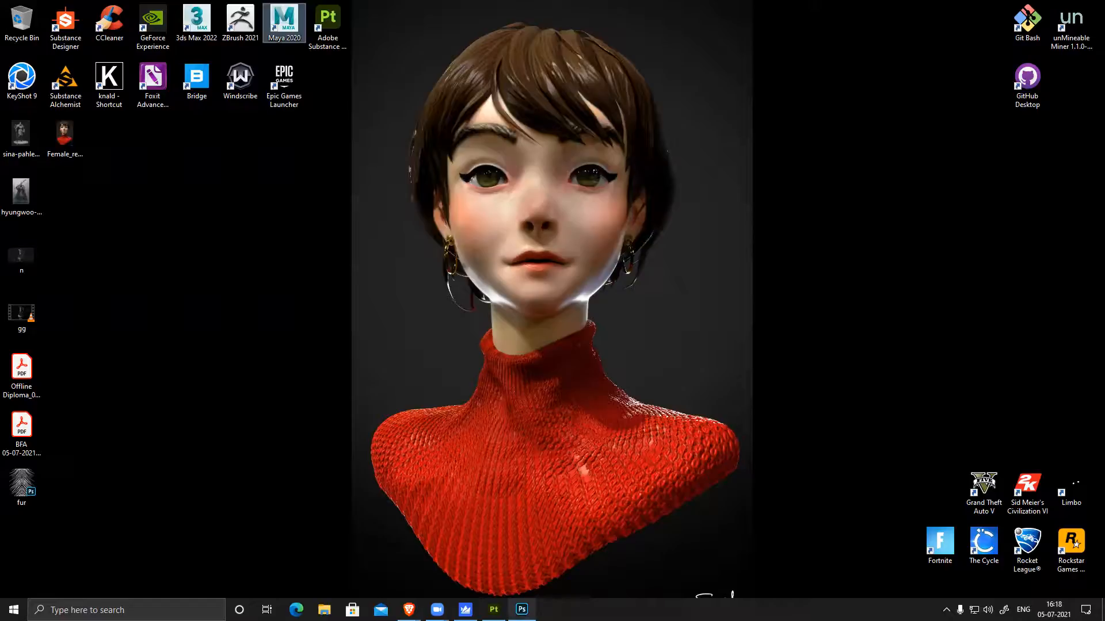
{"action": "left_click", "coordinate": [522, 609]}
{"action": "left_click", "coordinate": [1087, 4]}
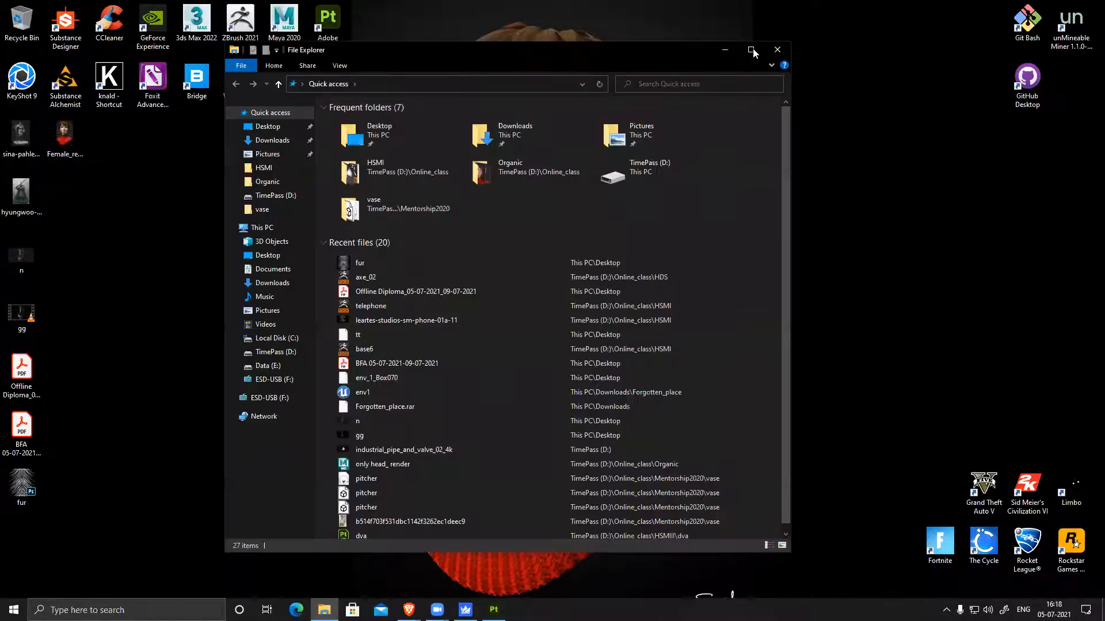
Browse in File Explorer to the organic folder under Online_class\181 on the TimePass (D:) drive
{"action": "left_click", "coordinate": [753, 50]}
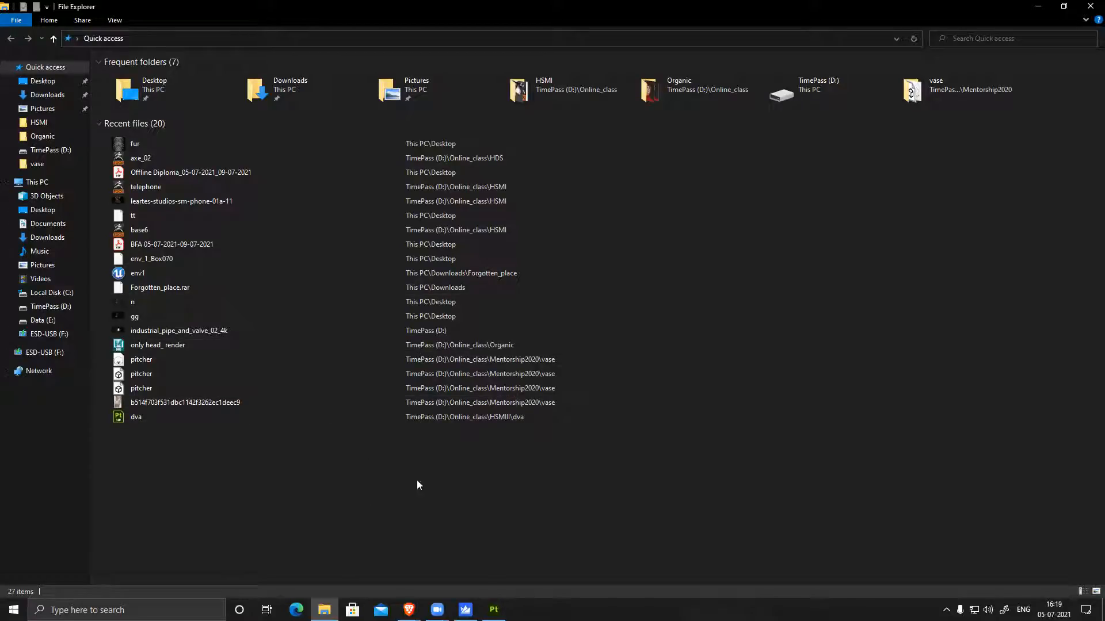
{"action": "left_click", "coordinate": [59, 307]}
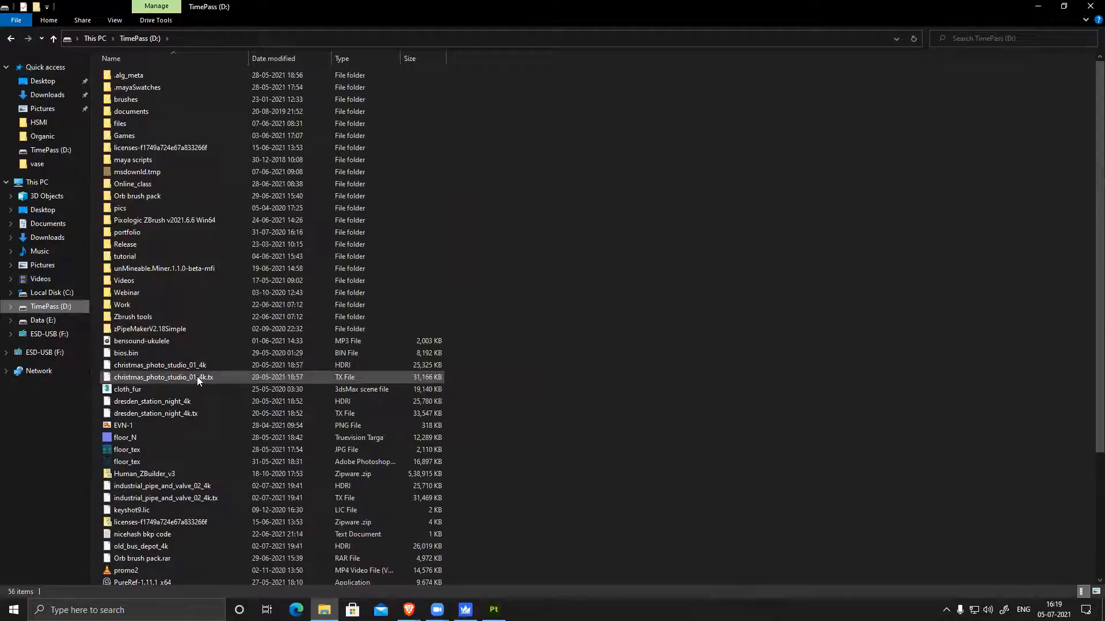
{"action": "double_click", "coordinate": [154, 183]}
{"action": "left_click", "coordinate": [135, 90]}
{"action": "double_click", "coordinate": [136, 91]}
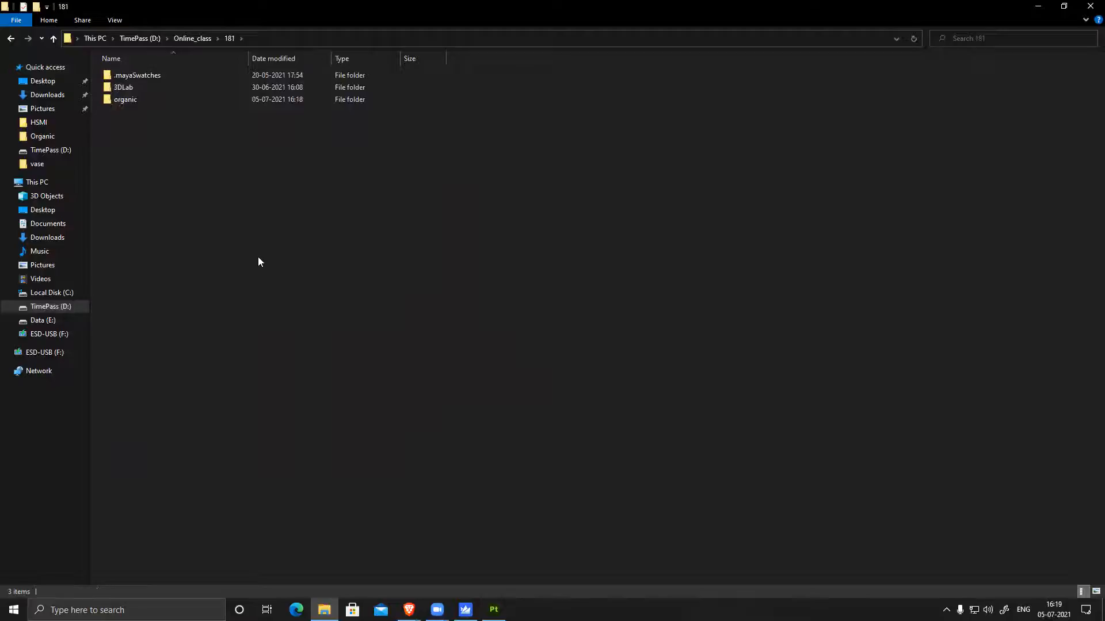
{"action": "double_click", "coordinate": [163, 100]}
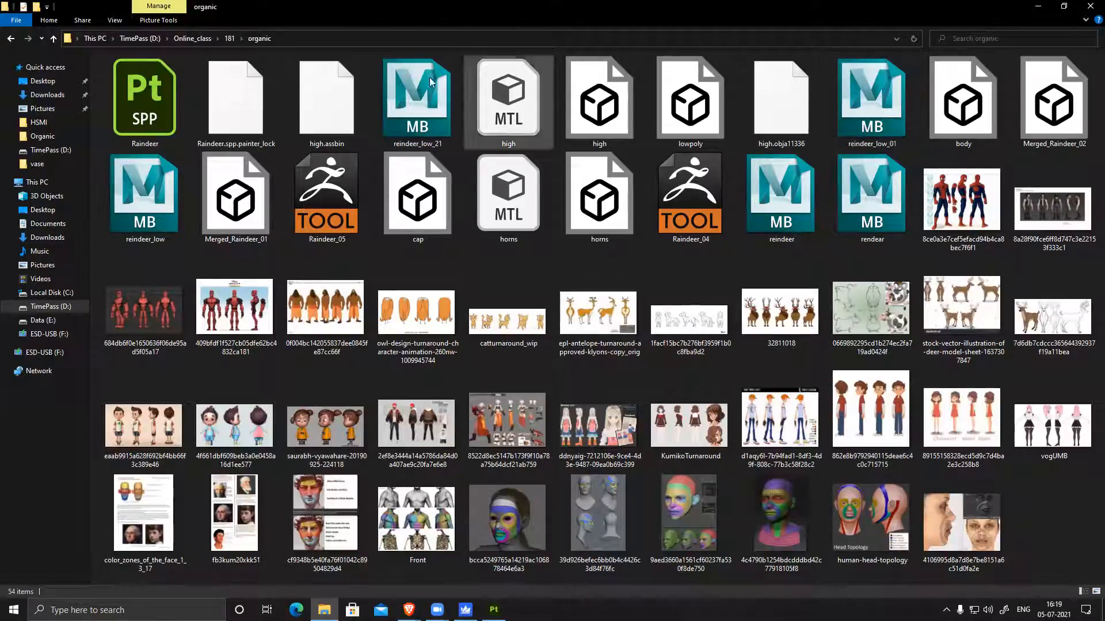
Open reindeer_low_21 in Maya, continue past the student version notice and dismiss the What's New Highlight Settings
{"action": "left_click", "coordinate": [436, 90]}
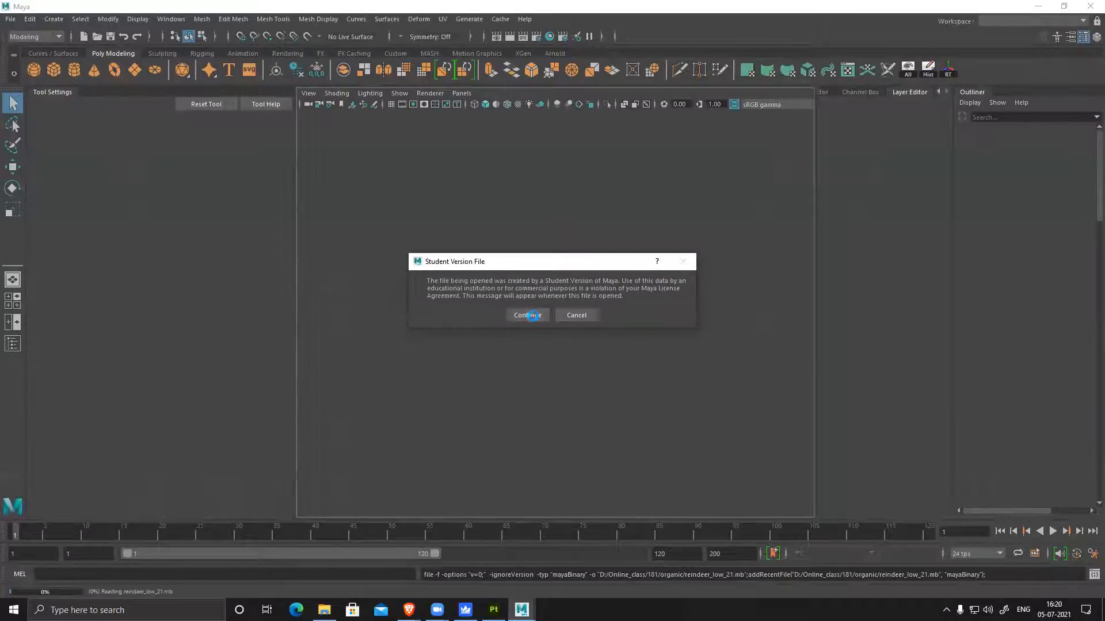
{"action": "left_click", "coordinate": [528, 315]}
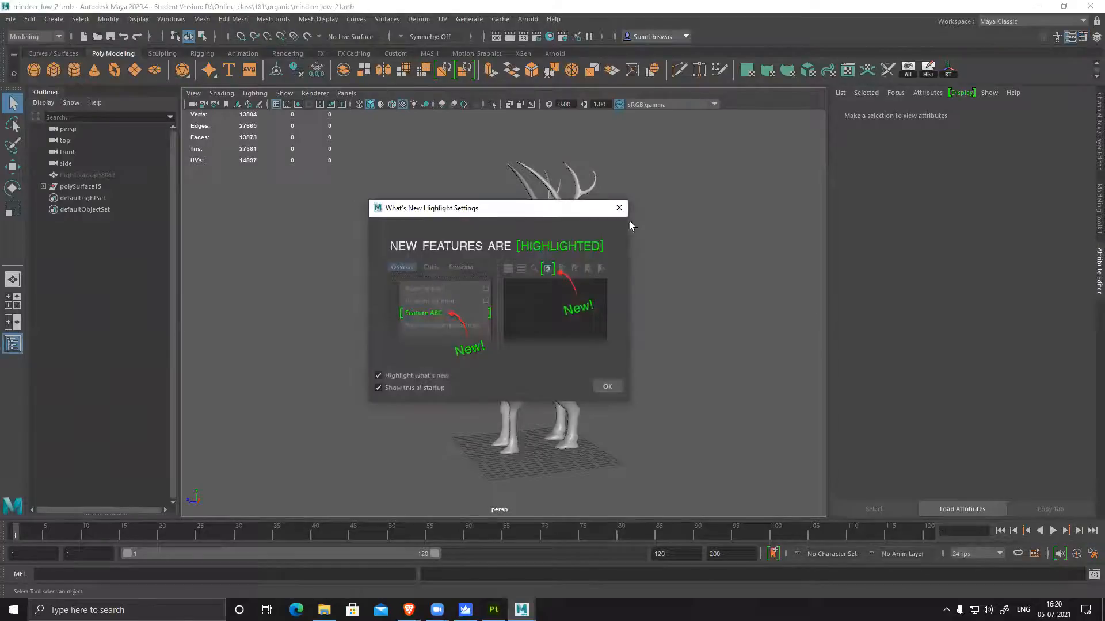
{"action": "left_click", "coordinate": [619, 208]}
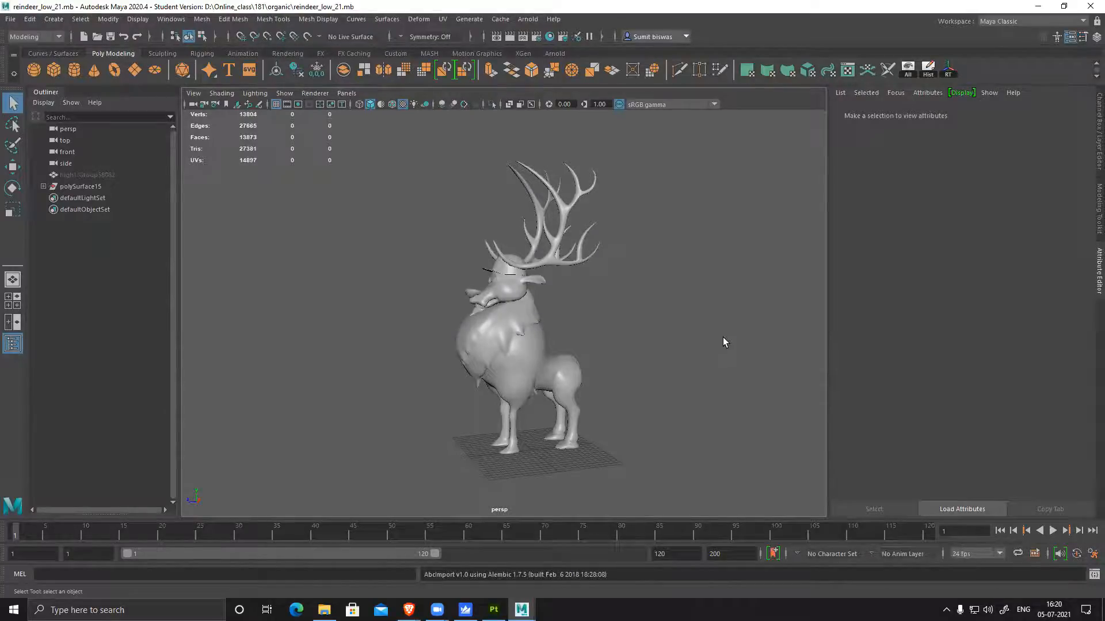
Select the reindeer's body mesh, including the chest and legs
{"action": "left_click_drag", "start_coordinate": [474, 387], "coordinate": [548, 330], "text": "alt"}
{"action": "right_click_drag", "start_coordinate": [547, 331], "coordinate": [592, 383], "text": "alt"}
{"action": "left_click_drag", "start_coordinate": [593, 382], "coordinate": [554, 434], "text": "alt"}
{"action": "left_click", "coordinate": [555, 434]}
{"action": "right_click_drag", "start_coordinate": [790, 451], "coordinate": [662, 423], "text": "alt"}
{"action": "left_click_drag", "start_coordinate": [662, 423], "coordinate": [512, 369], "text": "alt"}
{"action": "right_click_drag", "start_coordinate": [512, 368], "coordinate": [540, 362], "text": "alt"}
{"action": "mouse_move", "coordinate": [540, 362]}
{"action": "left_mouse_down", "text": "alt"}
{"action": "mouse_move", "coordinate": [508, 308]}
{"action": "mouse_move", "coordinate": [562, 362]}
{"action": "left_mouse_up", "text": "alt"}
{"action": "left_click", "coordinate": [509, 253]}
{"action": "left_click", "coordinate": [534, 350]}
{"action": "middle_click_drag", "start_coordinate": [693, 432], "coordinate": [679, 391], "text": "alt"}
{"action": "right_click_drag", "start_coordinate": [679, 391], "coordinate": [598, 345], "text": "alt"}
Export the selected body mesh to the Desktop as an FBX file named body_low
{"action": "left_click", "coordinate": [11, 20]}
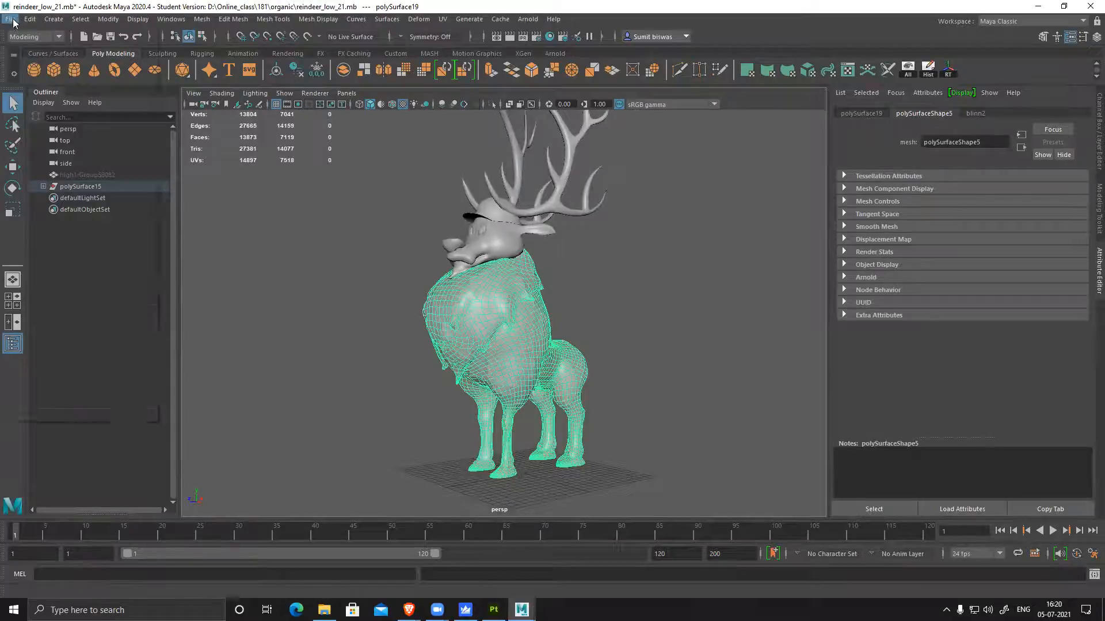
{"action": "right_click_drag", "start_coordinate": [505, 368], "coordinate": [566, 403], "text": "alt"}
{"action": "left_click_drag", "start_coordinate": [440, 357], "coordinate": [468, 328], "text": "alt"}
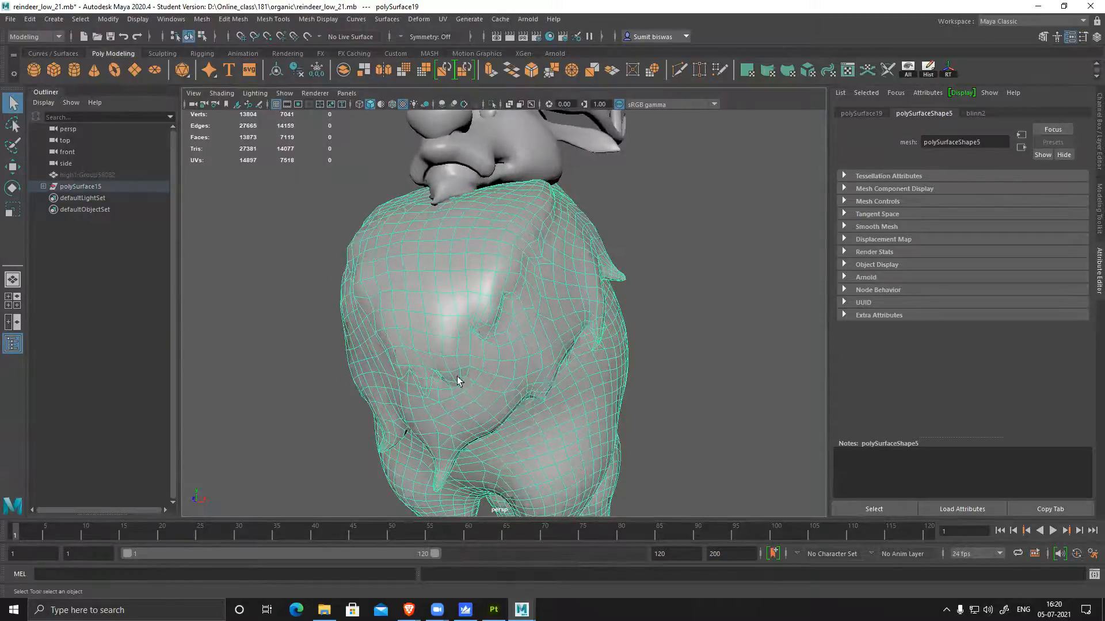
{"action": "left_click_drag", "start_coordinate": [418, 377], "coordinate": [465, 369], "text": "alt"}
{"action": "left_click", "coordinate": [11, 19]}
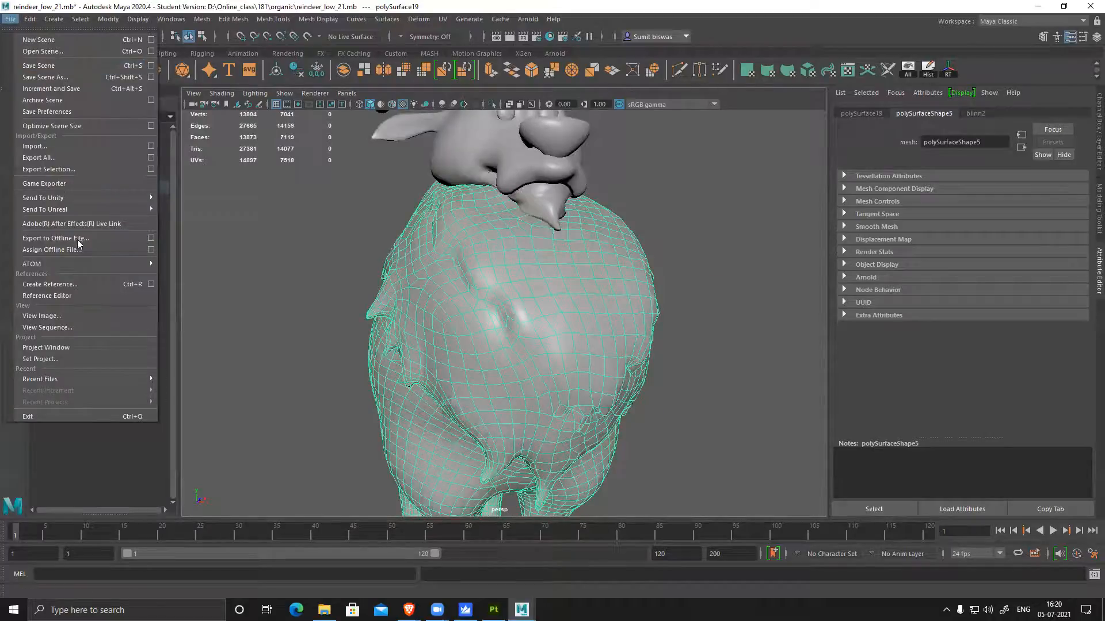
{"action": "left_click", "coordinate": [74, 169]}
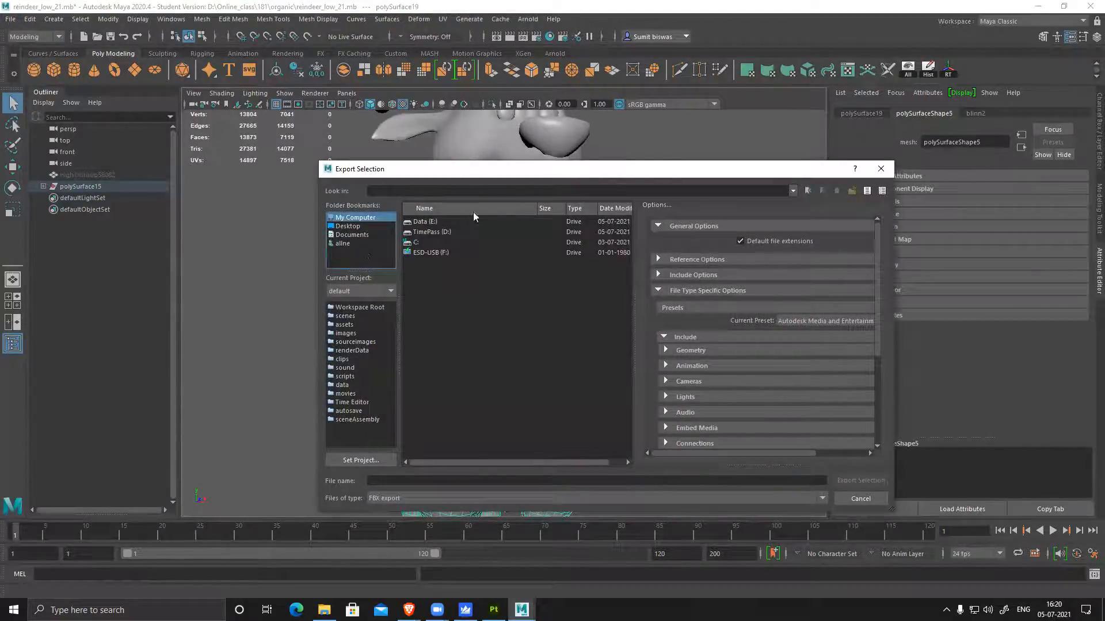
{"action": "left_click", "coordinate": [347, 226]}
{"action": "left_click", "coordinate": [426, 483]}
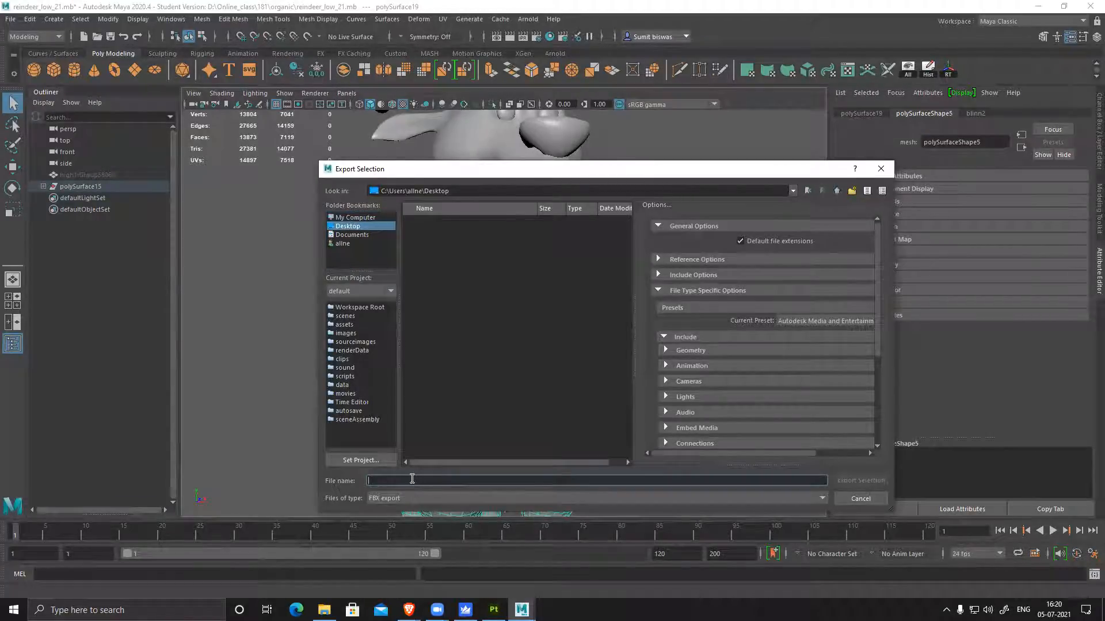
{"action": "type", "text": "bod"}
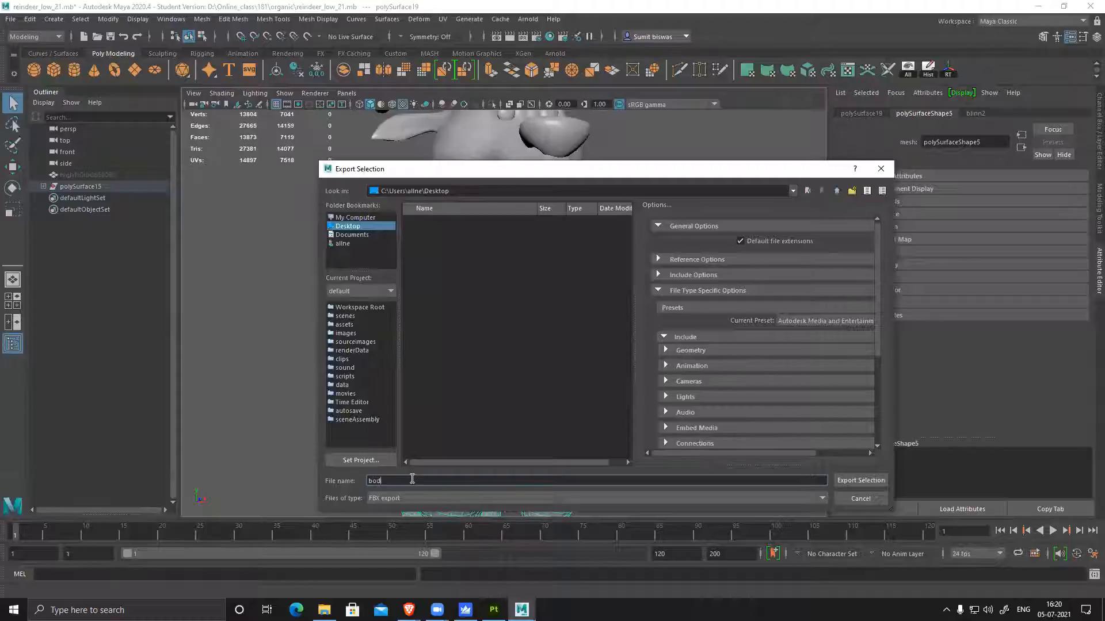
{"action": "type", "text": "y_low"}
{"action": "left_click", "coordinate": [861, 480]}
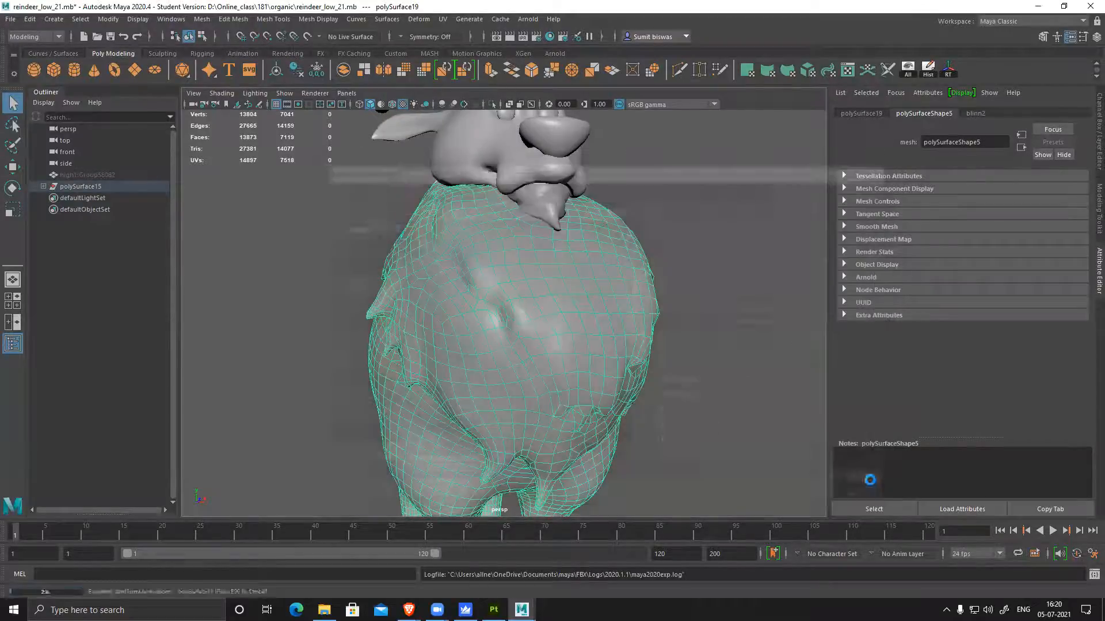
Show the high-poly mesh high1:Group58082 and hide all unselected objects
{"action": "right_click_drag", "start_coordinate": [493, 303], "coordinate": [491, 340], "text": "alt"}
{"action": "scroll", "coordinate": [492, 340], "scroll_direction": "down", "scroll_amount": 6}
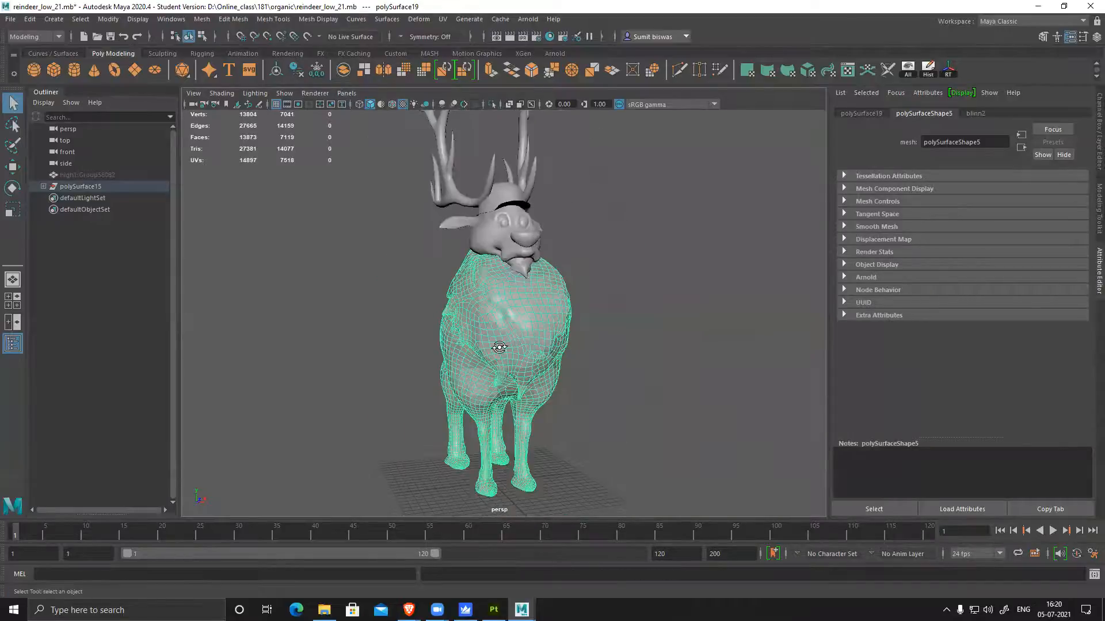
{"action": "left_click_drag", "start_coordinate": [498, 348], "coordinate": [461, 336], "text": "alt"}
{"action": "left_click", "coordinate": [101, 174]}
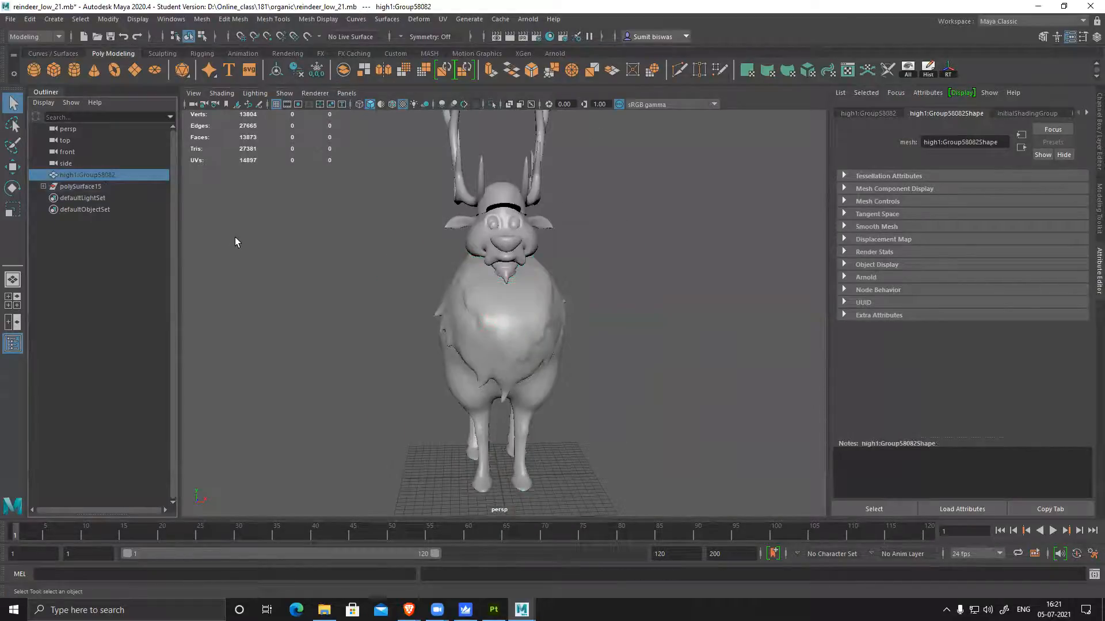
{"action": "left_click_drag", "start_coordinate": [584, 349], "coordinate": [529, 345], "text": "alt"}
{"action": "key", "text": "alt+h"}
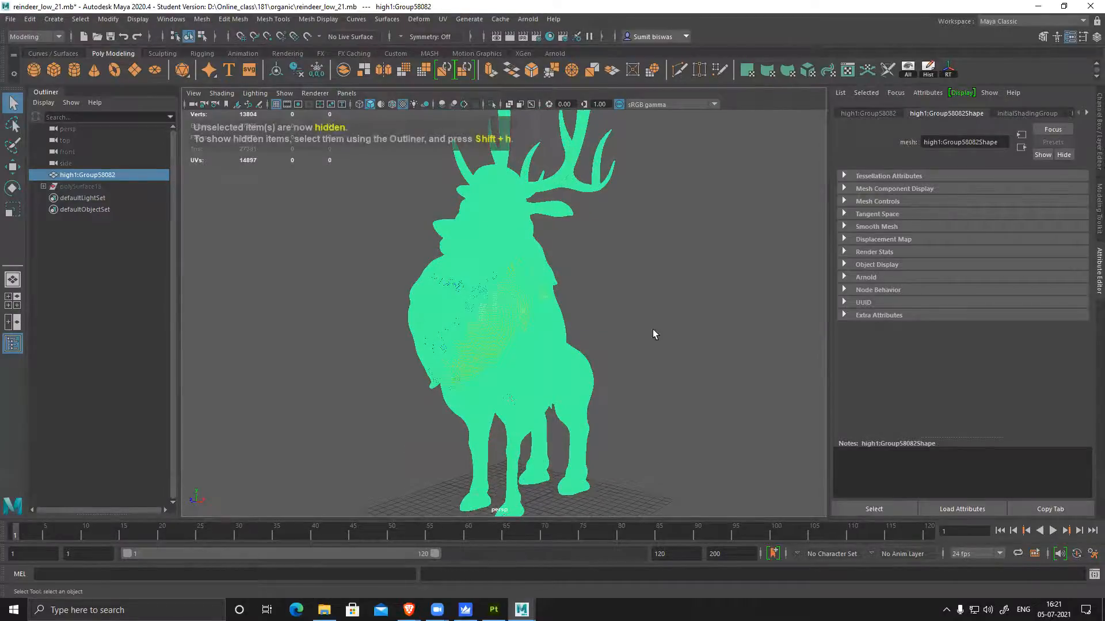
Examine the high-poly reindeer's colored chest fur, mane and body regions, with and without the mesh selected
{"action": "left_click", "coordinate": [652, 329]}
{"action": "scroll", "coordinate": [522, 296], "scroll_direction": "up", "scroll_amount": 5}
{"action": "left_click", "coordinate": [523, 299]}
{"action": "left_click", "coordinate": [710, 330]}
{"action": "left_click_drag", "start_coordinate": [711, 329], "coordinate": [530, 271], "text": "alt"}
{"action": "scroll", "coordinate": [549, 344], "scroll_direction": "down", "scroll_amount": 5}
{"action": "right_click_drag", "start_coordinate": [530, 271], "coordinate": [573, 341], "text": "alt"}
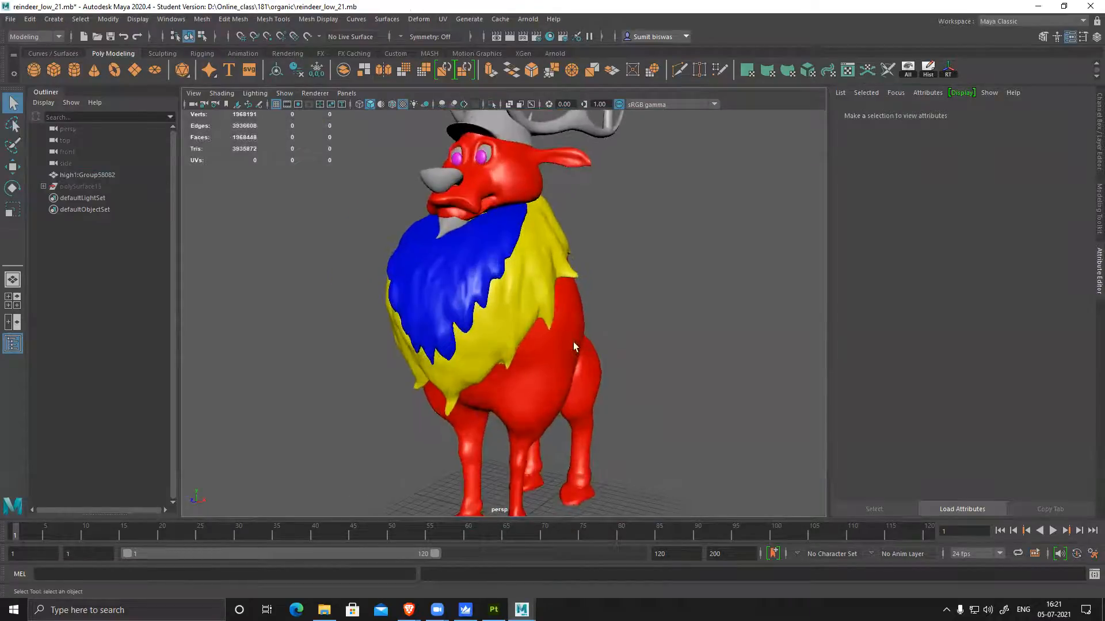
{"action": "left_click", "coordinate": [574, 342]}
{"action": "left_click_drag", "start_coordinate": [742, 319], "coordinate": [698, 312], "text": "alt"}
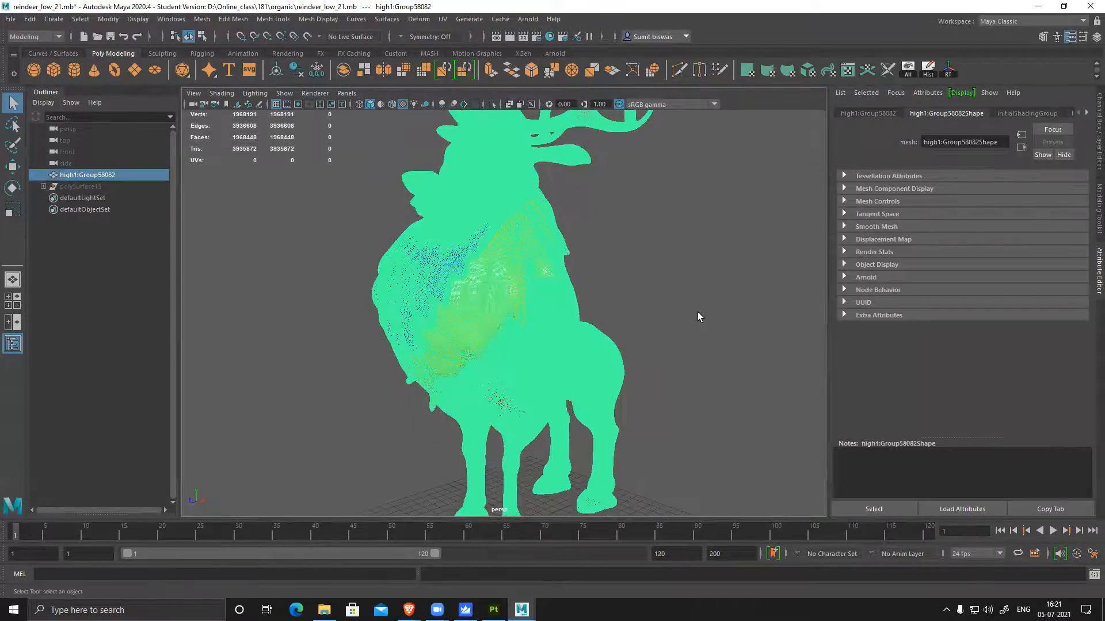
{"action": "left_click", "coordinate": [657, 301]}
{"action": "right_click_drag", "start_coordinate": [508, 279], "coordinate": [543, 355], "text": "alt"}
{"action": "middle_click_drag", "start_coordinate": [480, 212], "coordinate": [503, 268], "text": "alt"}
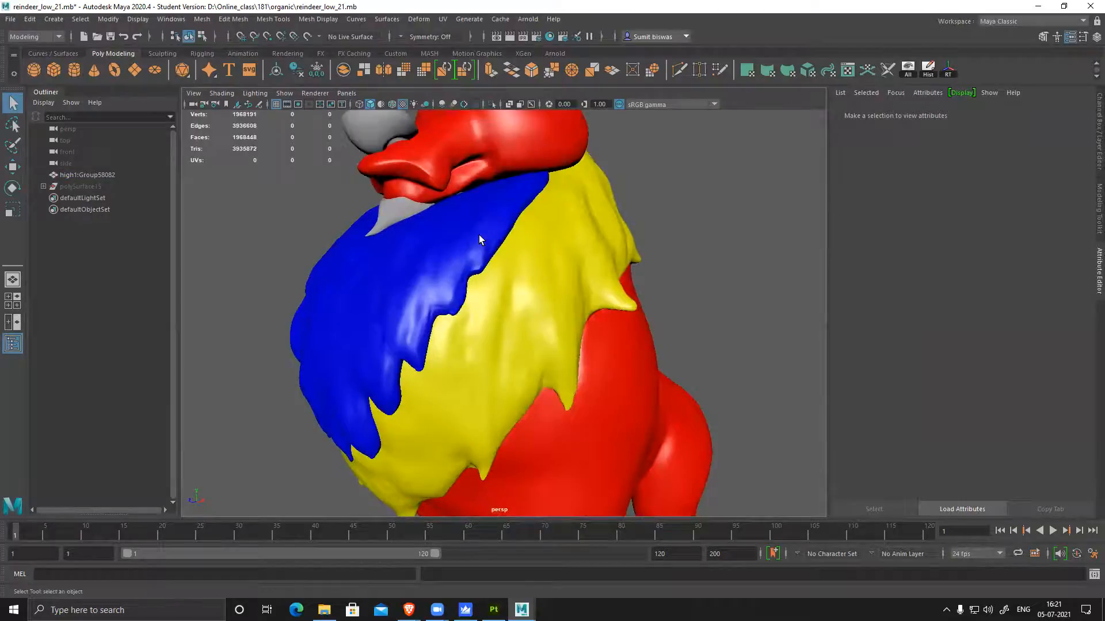
Try to select the blue chest fur faces on the high-poly mesh and move them away from the body
{"action": "left_click", "coordinate": [479, 235]}
{"action": "right_click_drag", "start_coordinate": [477, 220], "coordinate": [477, 244]}
{"action": "double_click", "coordinate": [473, 241]}
{"action": "left_click_drag", "start_coordinate": [679, 299], "coordinate": [648, 291], "text": "alt"}
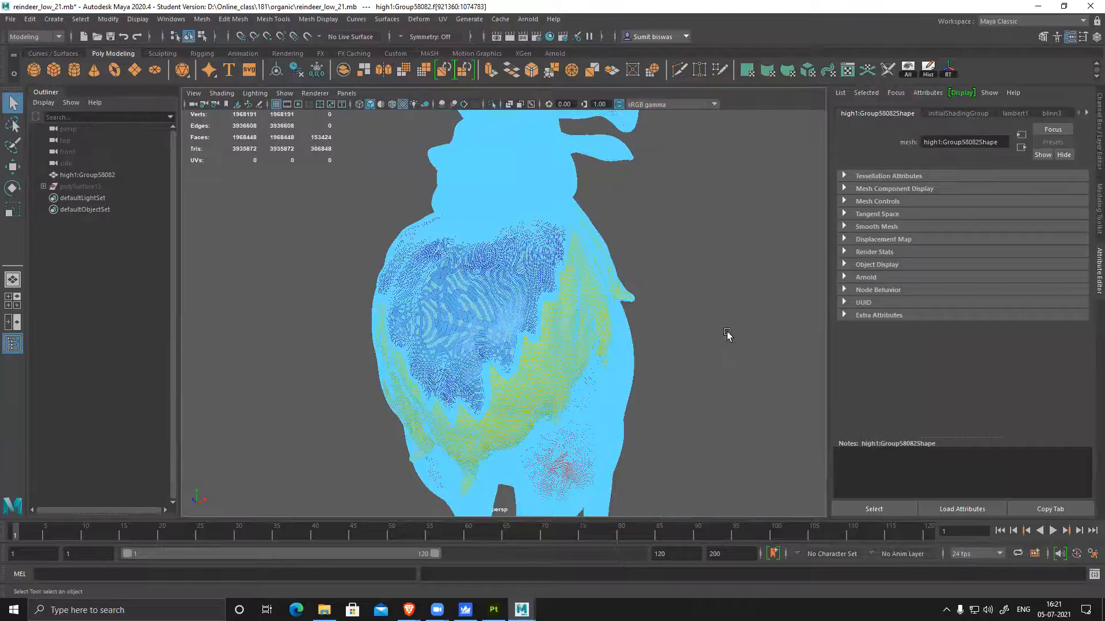
{"action": "key", "text": "w"}
{"action": "scroll", "coordinate": [728, 335], "scroll_direction": "down", "scroll_amount": 7}
{"action": "left_click_drag", "start_coordinate": [678, 424], "coordinate": [594, 370], "text": "alt"}
{"action": "left_click", "coordinate": [404, 316]}
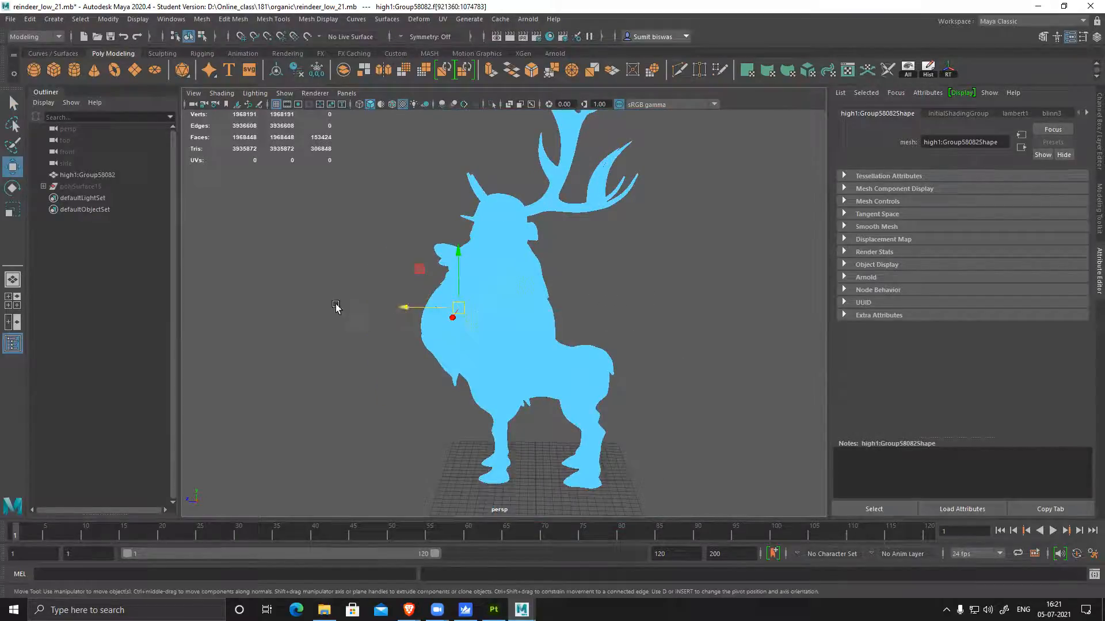
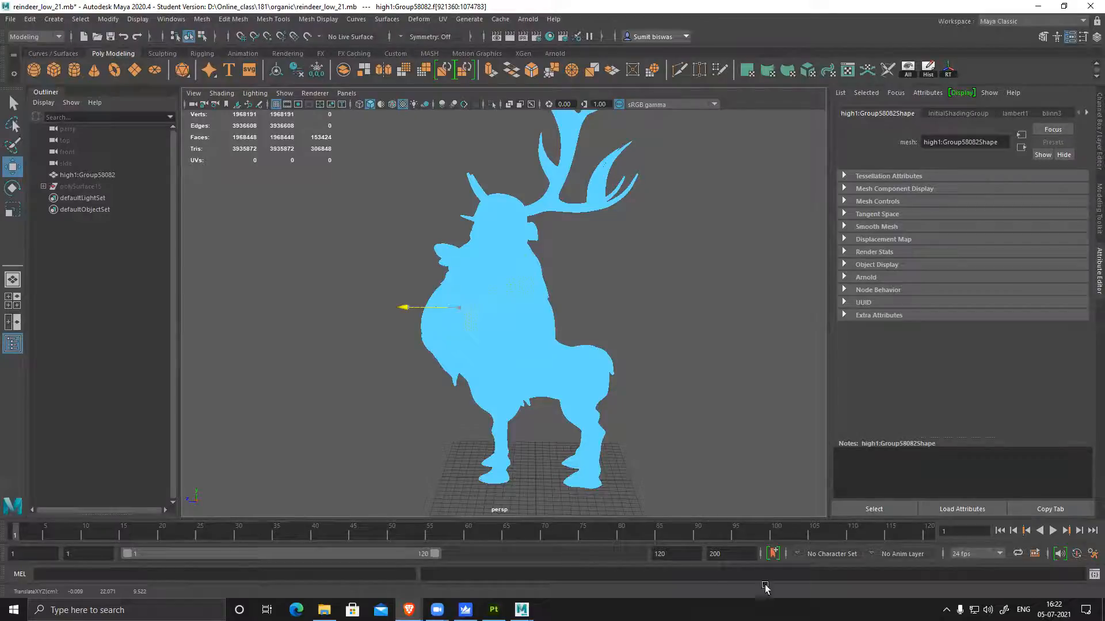
Force the maya process to quit from Task Manager and minimize Task Manager
{"action": "right_click", "coordinate": [657, 610]}
{"action": "left_click", "coordinate": [703, 563]}
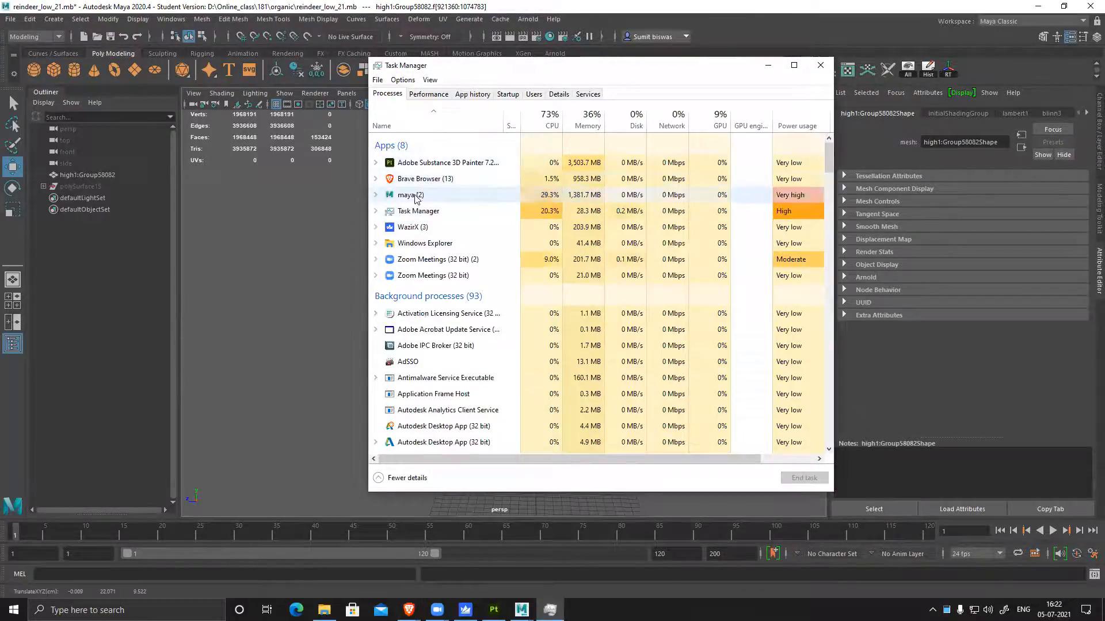
{"action": "left_click", "coordinate": [418, 195]}
{"action": "left_click", "coordinate": [801, 480]}
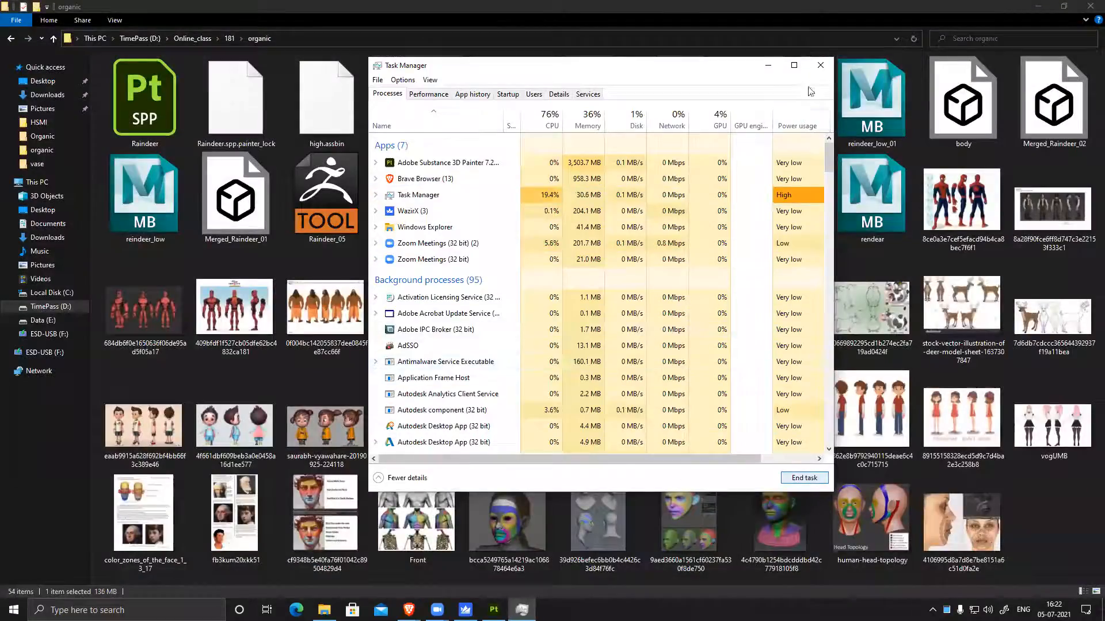
{"action": "left_click", "coordinate": [768, 65]}
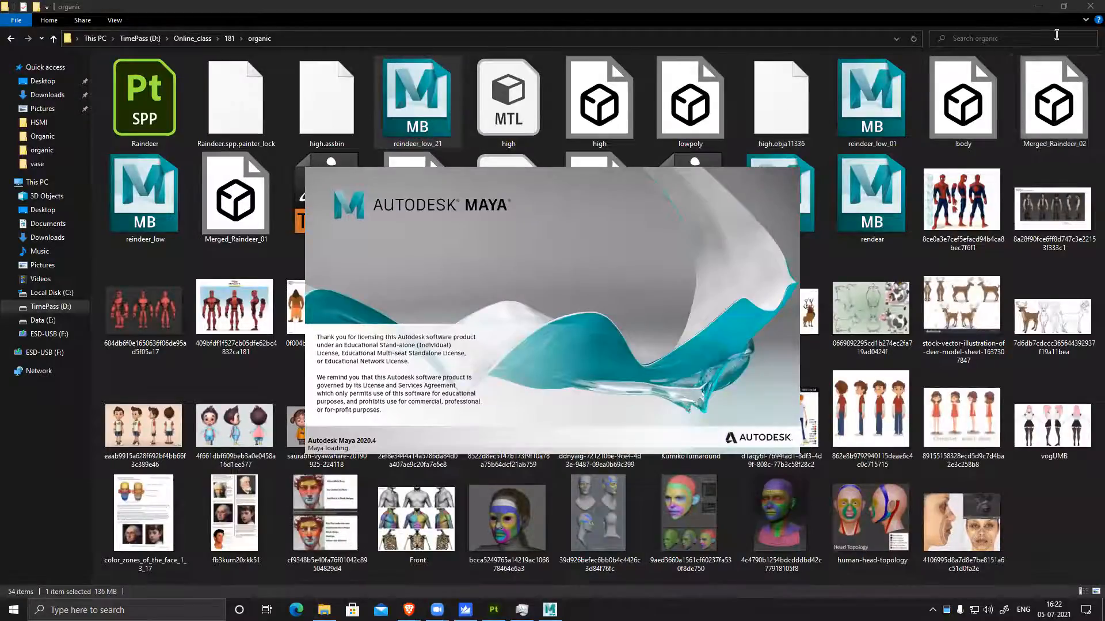
Minimize File Explorer and delete the fur image file from the desktop
{"action": "left_click", "coordinate": [1035, 5]}
{"action": "left_click", "coordinate": [1035, 7]}
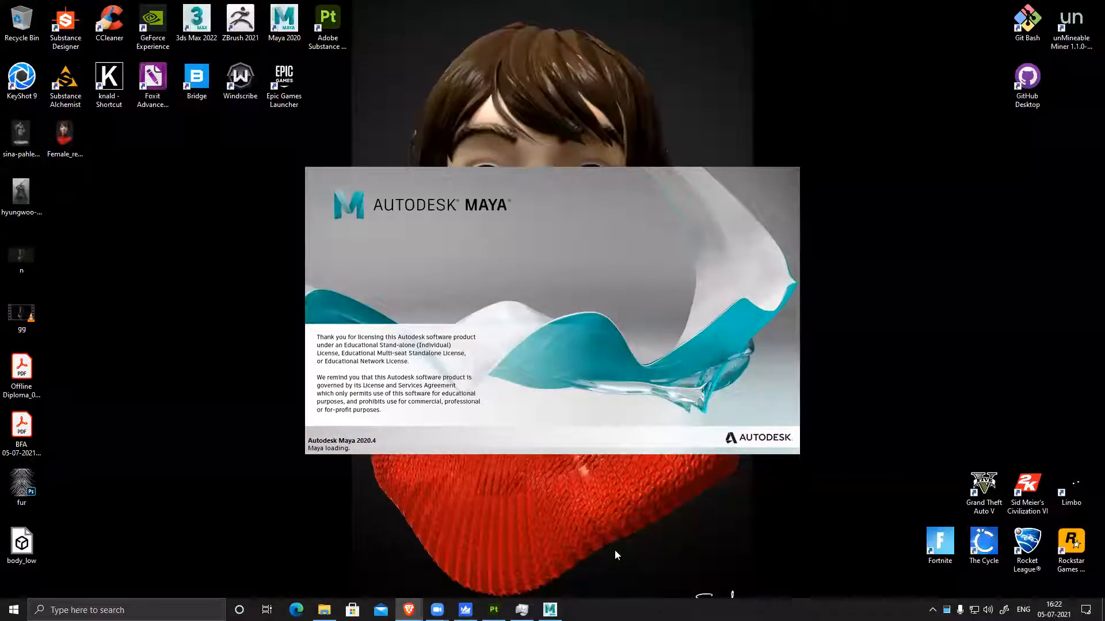
{"action": "left_click", "coordinate": [22, 486]}
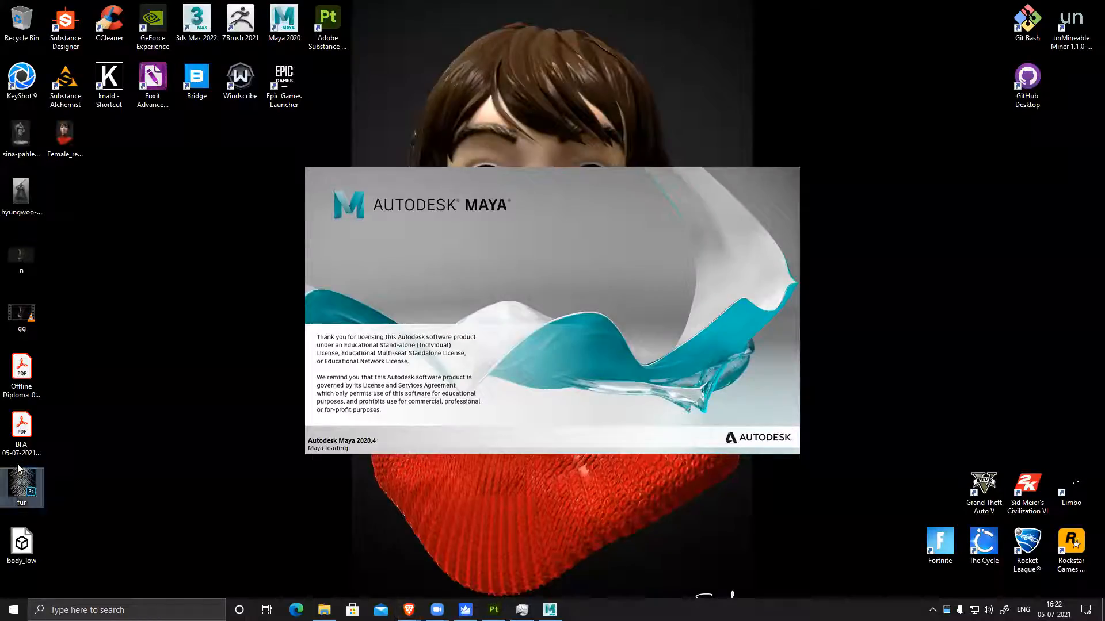
{"action": "key", "text": "Delete"}
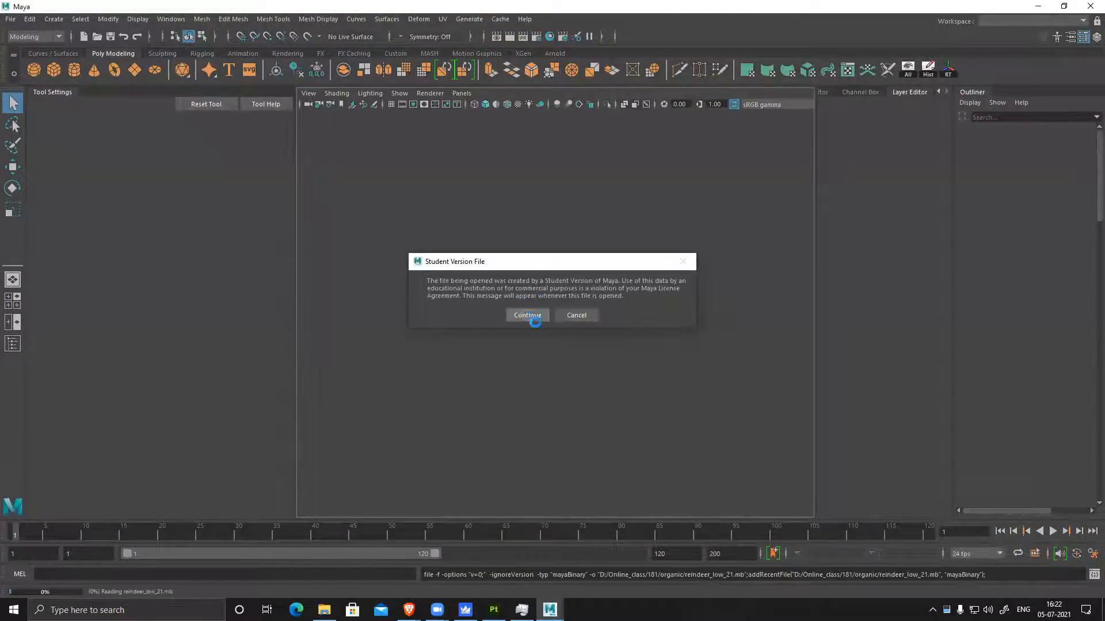
Finish reopening reindeer_low_21 in Maya, continuing past the student version notice and dismissing the What's New Highlight Settings
{"action": "left_click", "coordinate": [528, 315]}
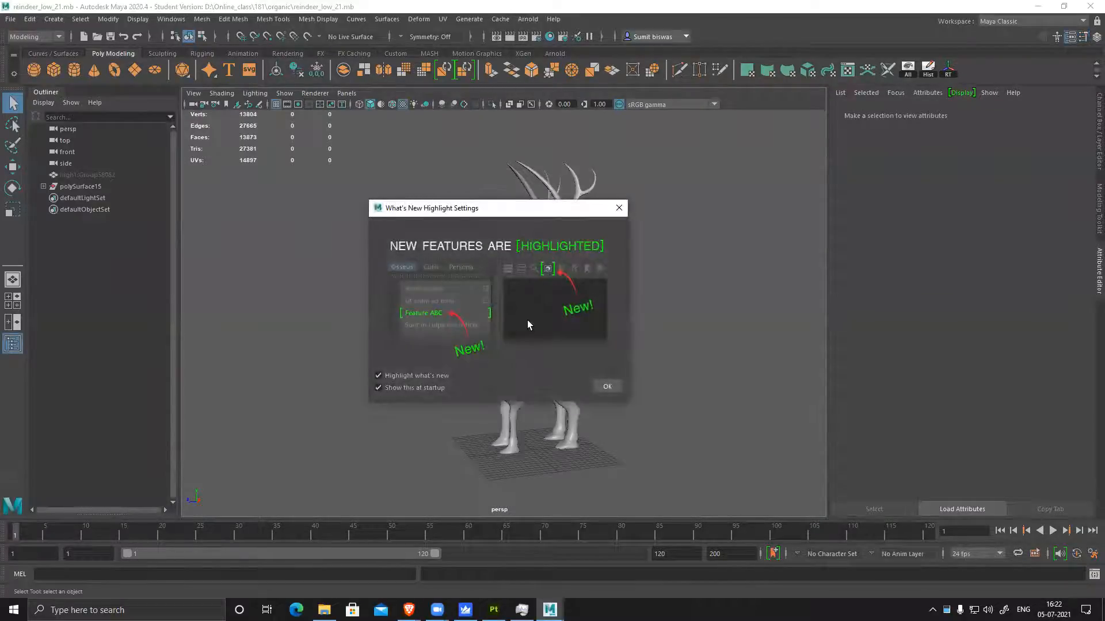
{"action": "left_click", "coordinate": [618, 207]}
{"action": "scroll", "coordinate": [503, 290], "scroll_direction": "up", "scroll_amount": 5}
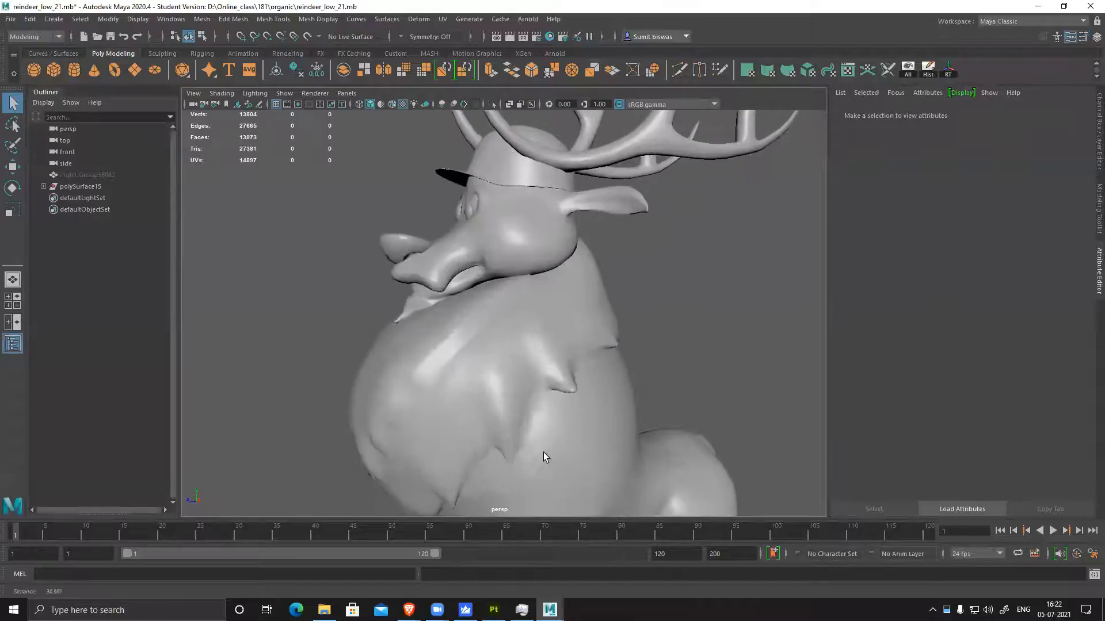
Hide polySurface15 and unhide the high-poly mesh high1:Group58082
{"action": "left_click", "coordinate": [95, 188]}
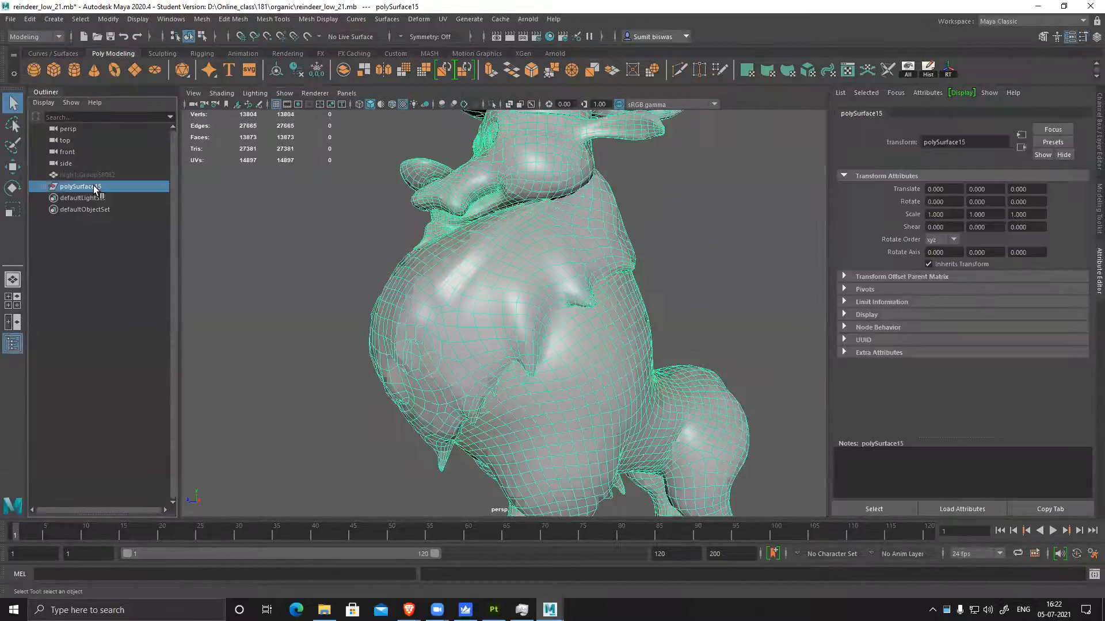
{"action": "key", "text": "ctrl+h"}
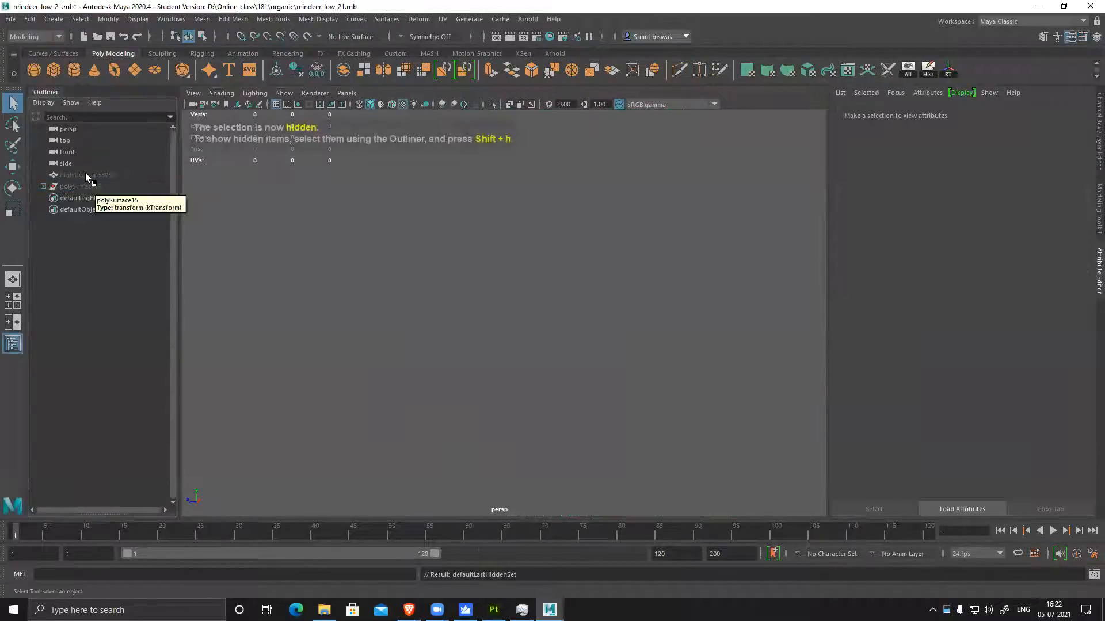
{"action": "left_click", "coordinate": [85, 175]}
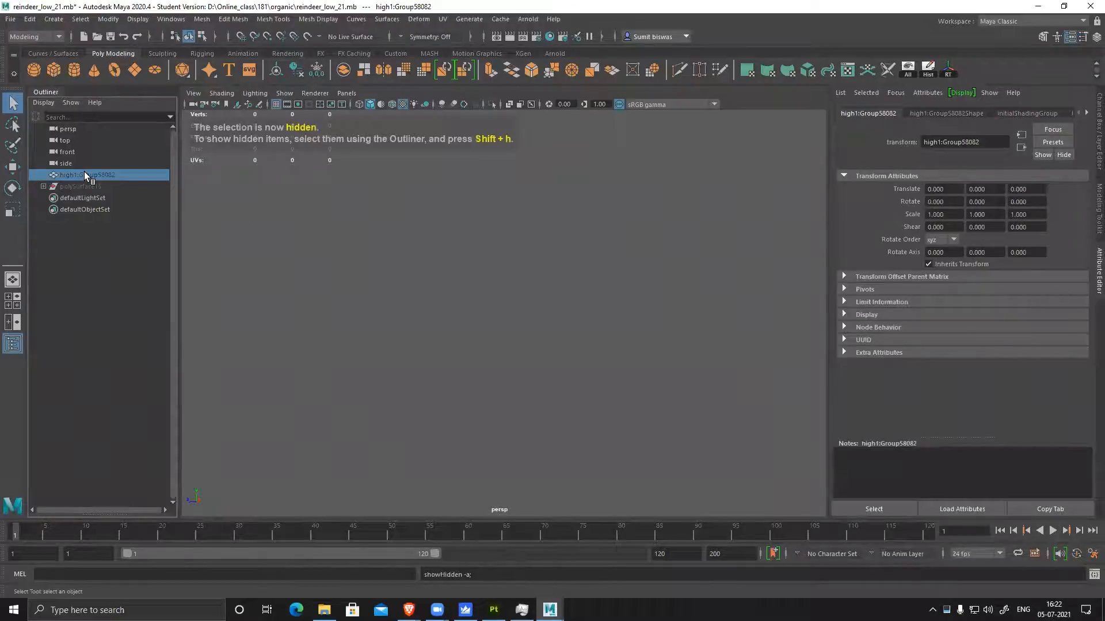
{"action": "key", "text": "shift+h"}
{"action": "left_click", "coordinate": [672, 280]}
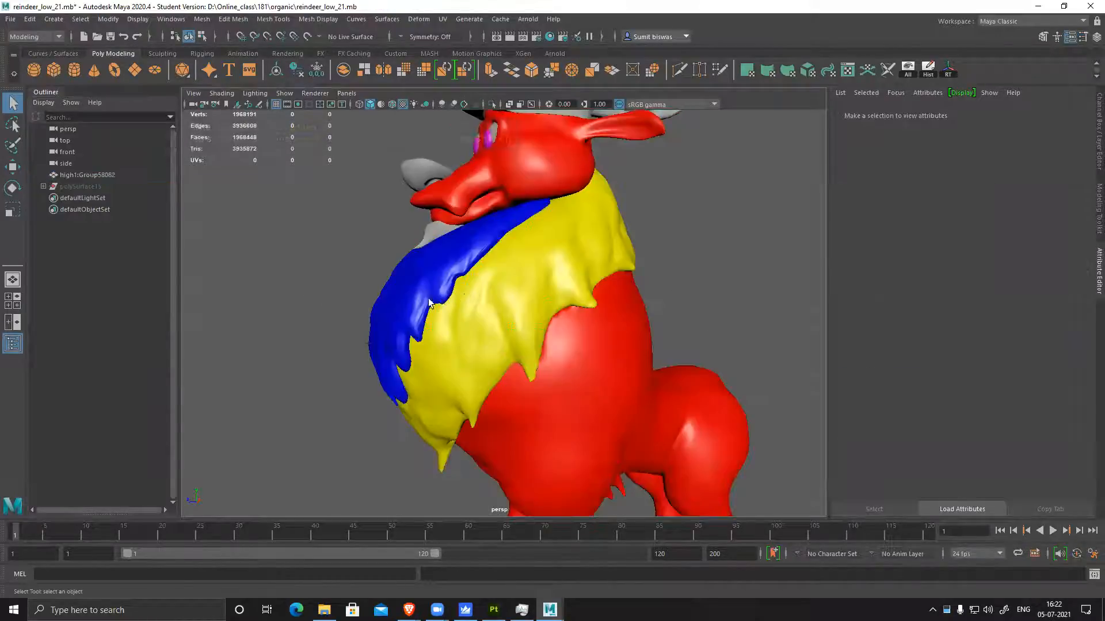
Examine the high-poly mesh's chest fur and mane up close, including the wireframe where the blue and yellow regions meet
{"action": "left_click_drag", "start_coordinate": [403, 293], "coordinate": [466, 282], "text": "alt"}
{"action": "right_click_drag", "start_coordinate": [466, 282], "coordinate": [577, 384], "text": "alt"}
{"action": "left_click_drag", "start_coordinate": [562, 284], "coordinate": [554, 286], "text": "alt"}
{"action": "right_click_drag", "start_coordinate": [553, 286], "coordinate": [316, 296], "text": "alt"}
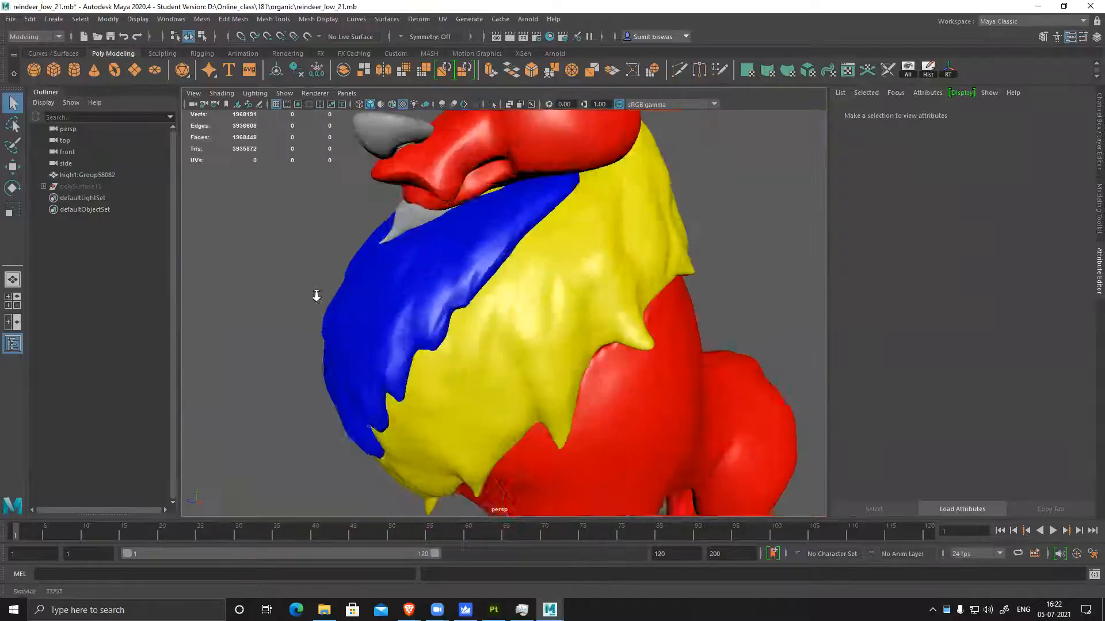
{"action": "left_click_drag", "start_coordinate": [316, 296], "coordinate": [562, 294], "text": "alt"}
{"action": "left_click", "coordinate": [562, 295]}
{"action": "right_click_drag", "start_coordinate": [604, 239], "coordinate": [576, 458], "text": "alt"}
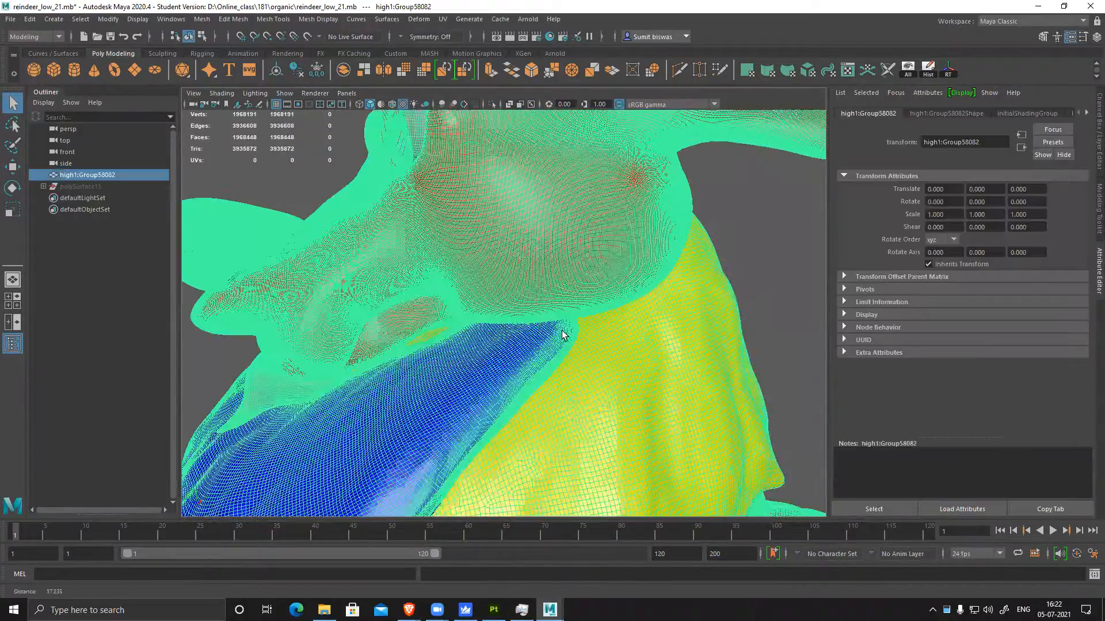
{"action": "middle_click_drag", "start_coordinate": [562, 330], "coordinate": [547, 179], "text": "alt"}
{"action": "right_click_drag", "start_coordinate": [547, 179], "coordinate": [492, 333], "text": "alt"}
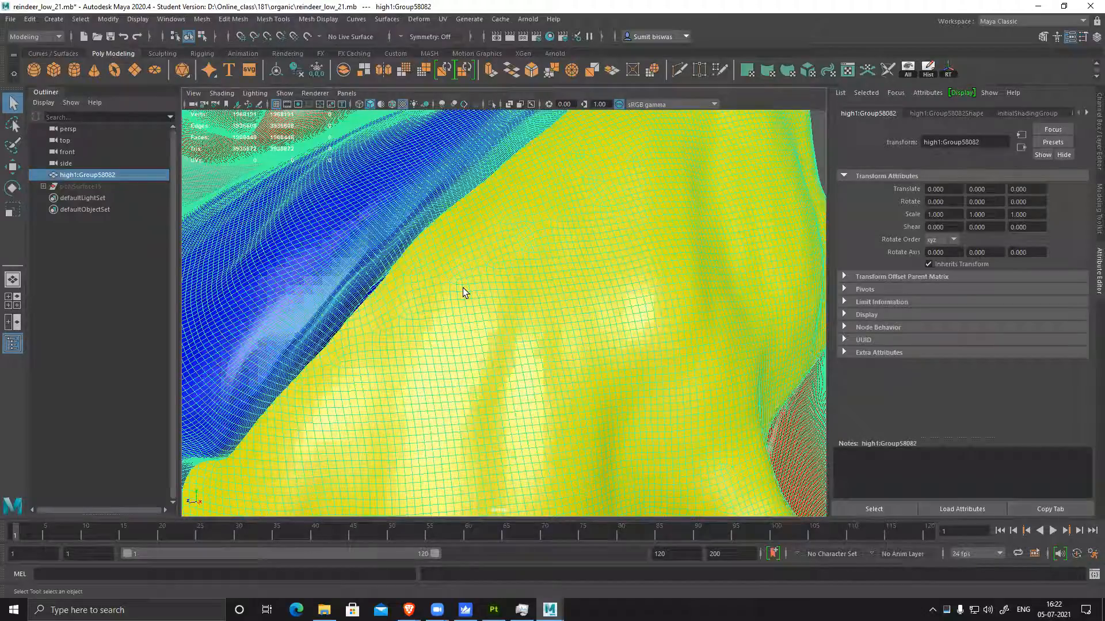
{"action": "right_click_drag", "start_coordinate": [586, 305], "coordinate": [396, 279], "text": "alt"}
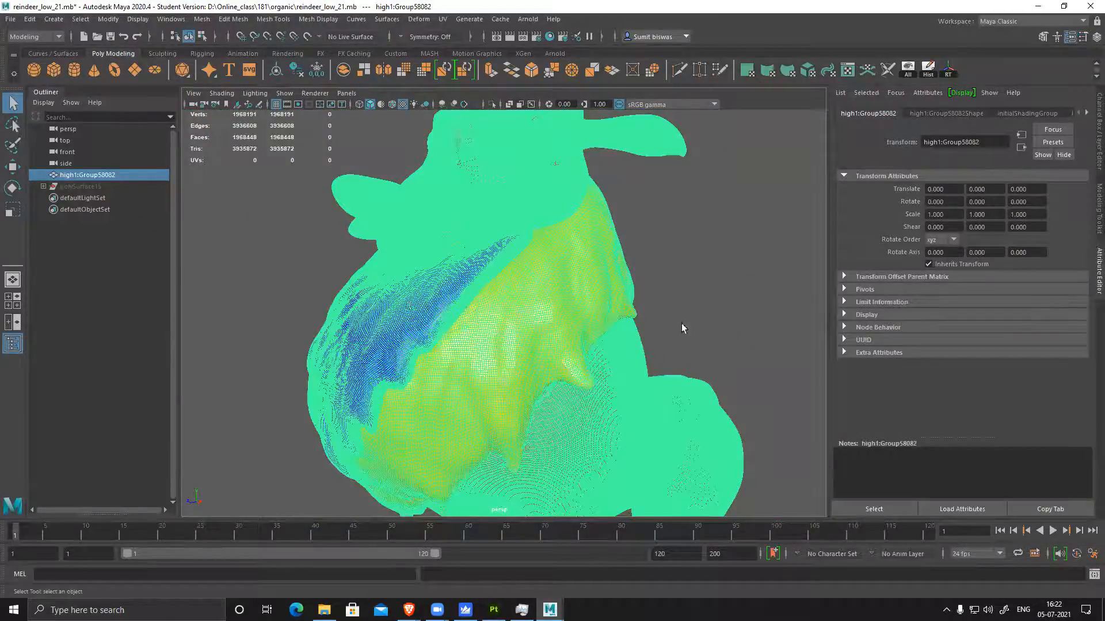
Start a new Maya scene without saving changes to reindeer_low_21, and switch to ZBrush 2021
{"action": "left_click", "coordinate": [84, 36]}
{"action": "left_click", "coordinate": [558, 305]}
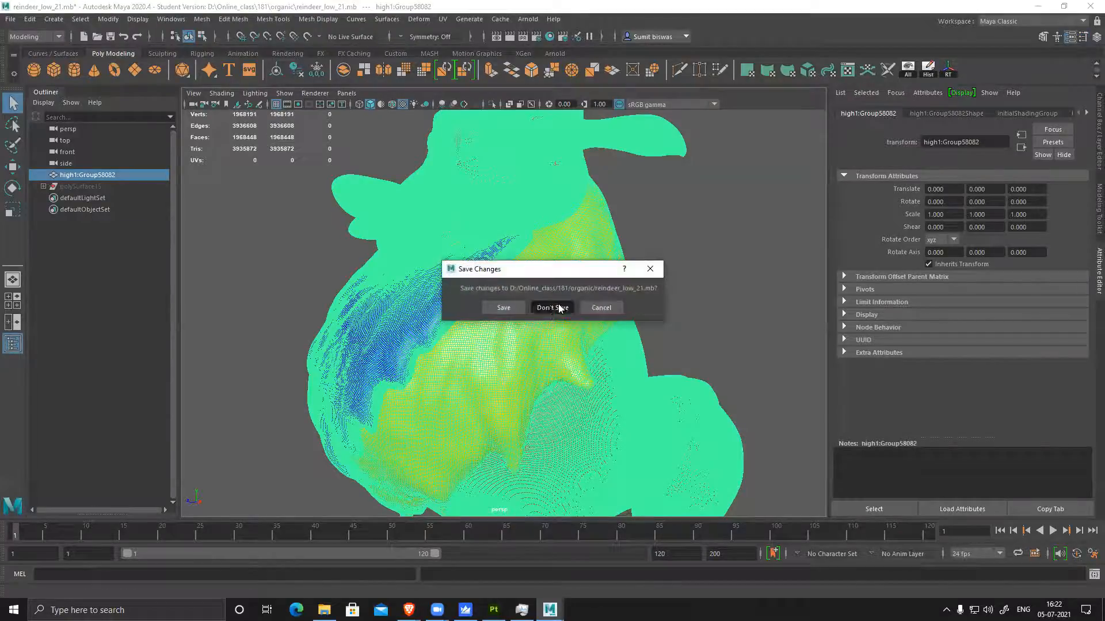
{"action": "left_click", "coordinate": [1037, 6]}
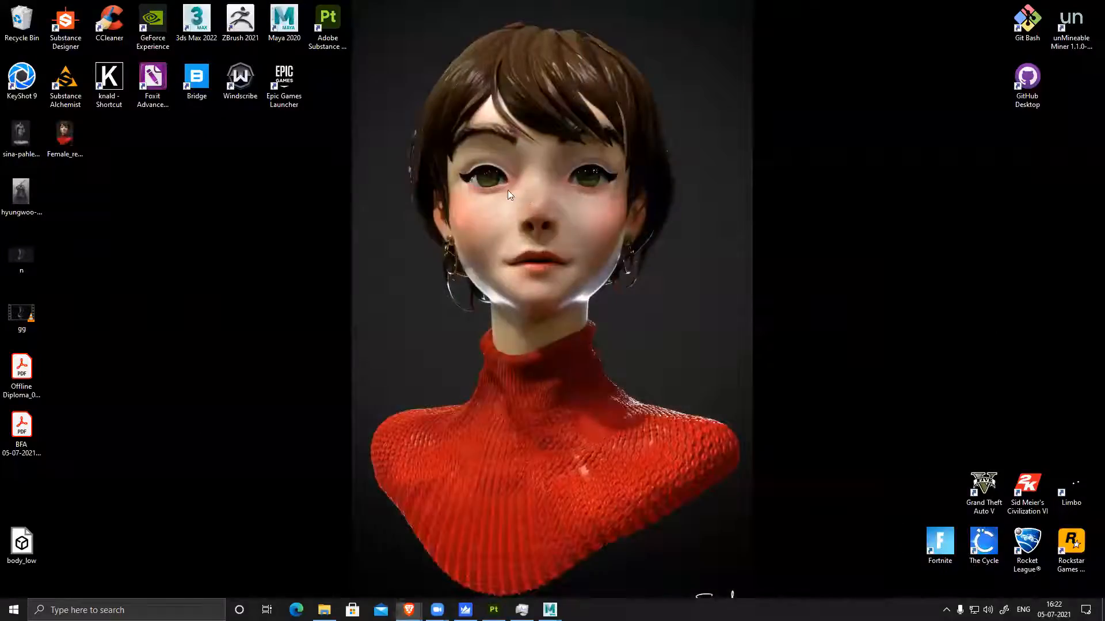
{"action": "double_click", "coordinate": [247, 26]}
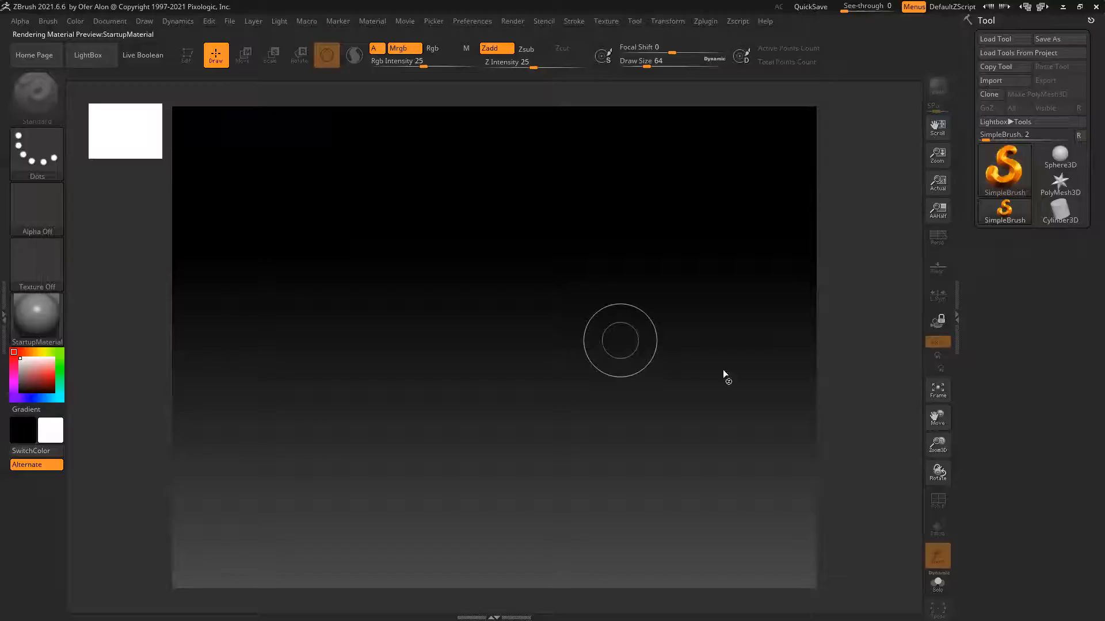
Open the Raindeer_05 tool from the organic folder in ZBrush, dismissing the Home Page, and view the reindeer from the side in edit mode
{"action": "key", "text": "alt+Tab"}
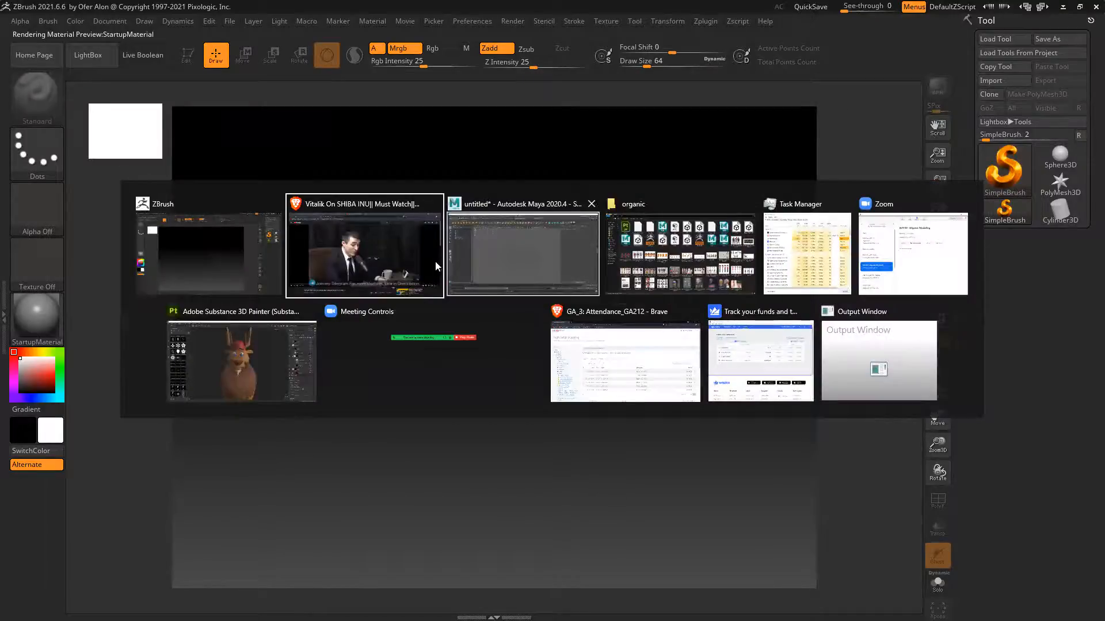
{"action": "left_click", "coordinate": [645, 257]}
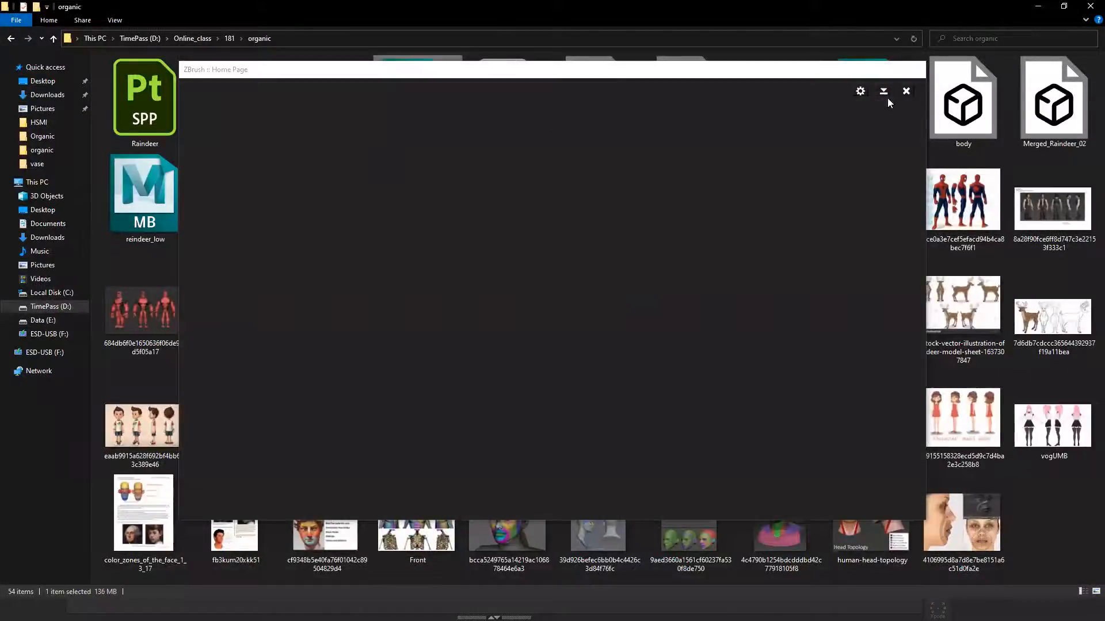
{"action": "left_click", "coordinate": [884, 92]}
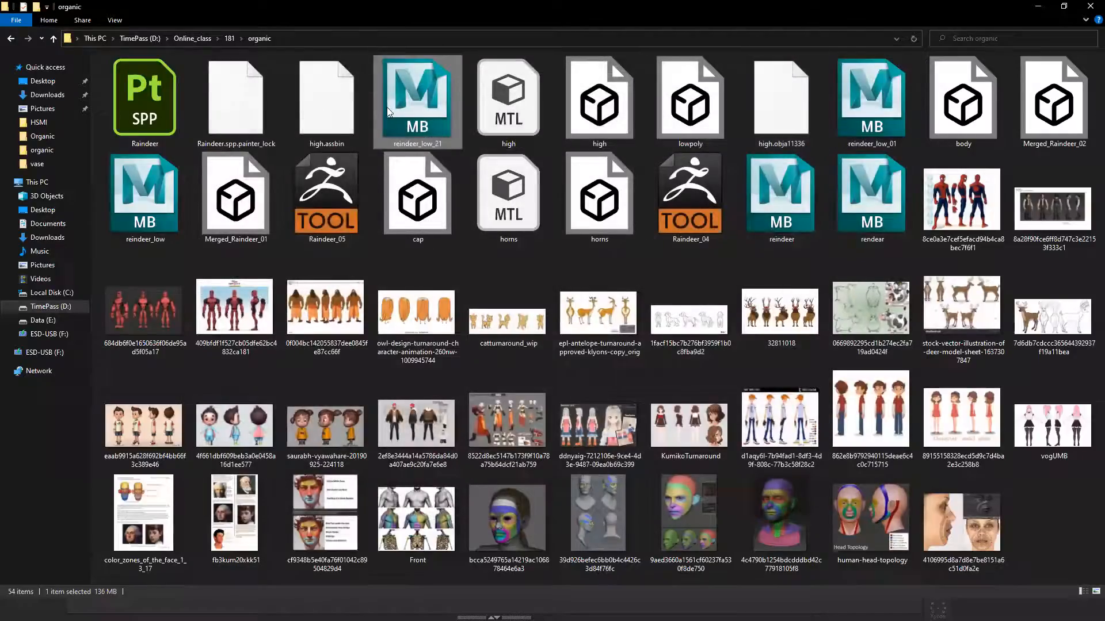
{"action": "double_click", "coordinate": [330, 208]}
{"action": "left_click", "coordinate": [1038, 6]}
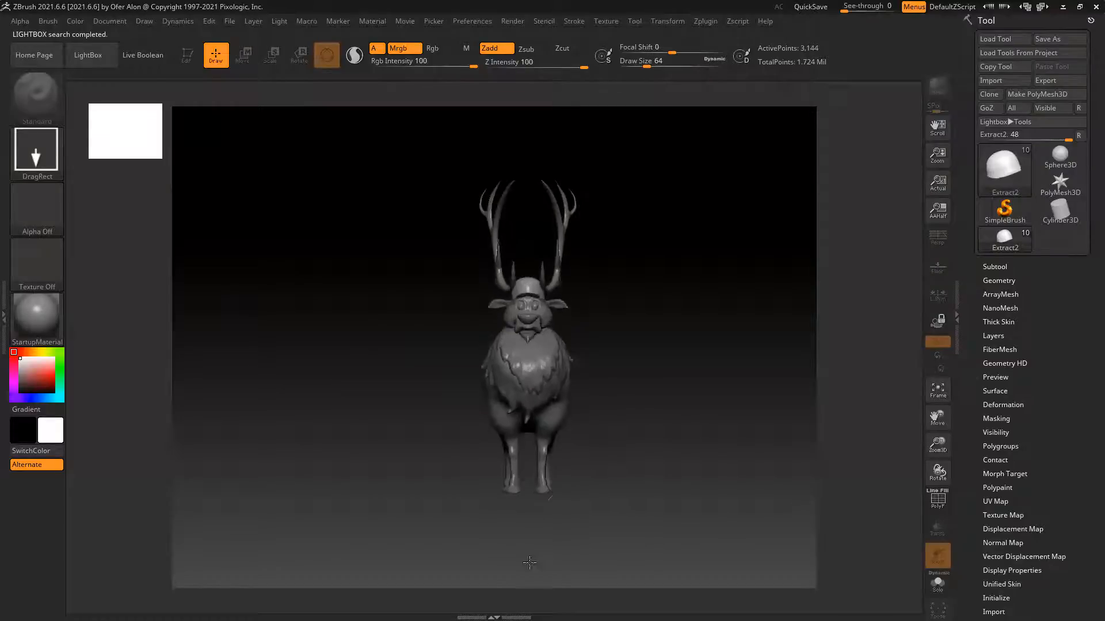
{"action": "mouse_move", "coordinate": [697, 352]}
{"action": "left_mouse_down"}
{"action": "mouse_move", "coordinate": [648, 363]}
{"action": "mouse_move", "coordinate": [776, 340]}
{"action": "mouse_move", "coordinate": [664, 240]}
{"action": "left_mouse_up"}
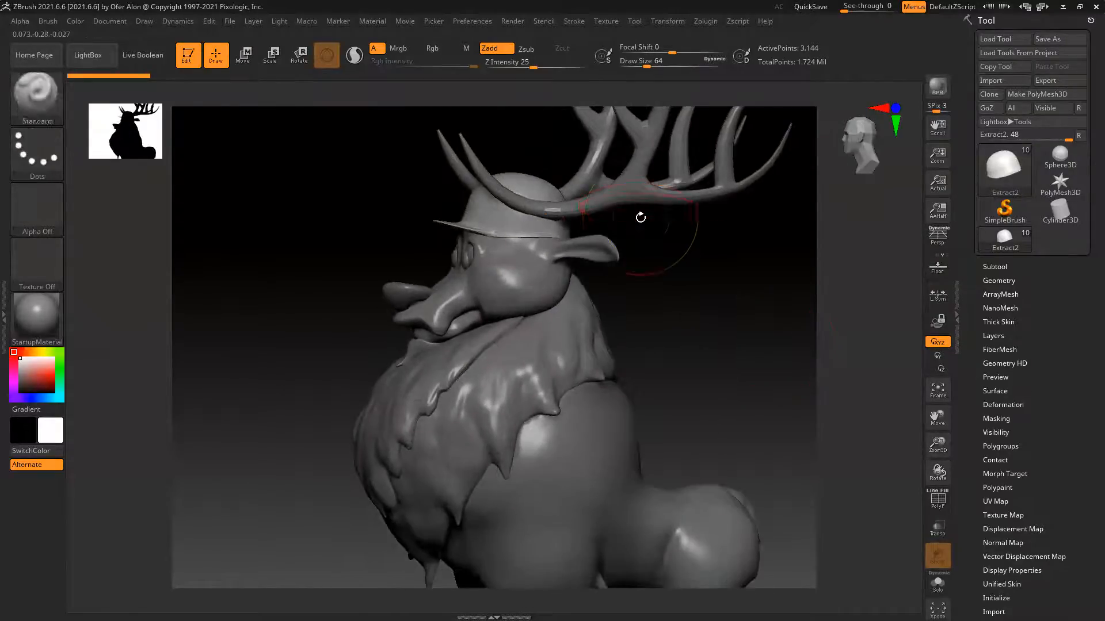
Delete the antlers subtool and the cap subtool from the reindeer
{"action": "key", "text": "ctrl+shift"}
{"action": "left_click", "coordinate": [634, 187], "text": "alt"}
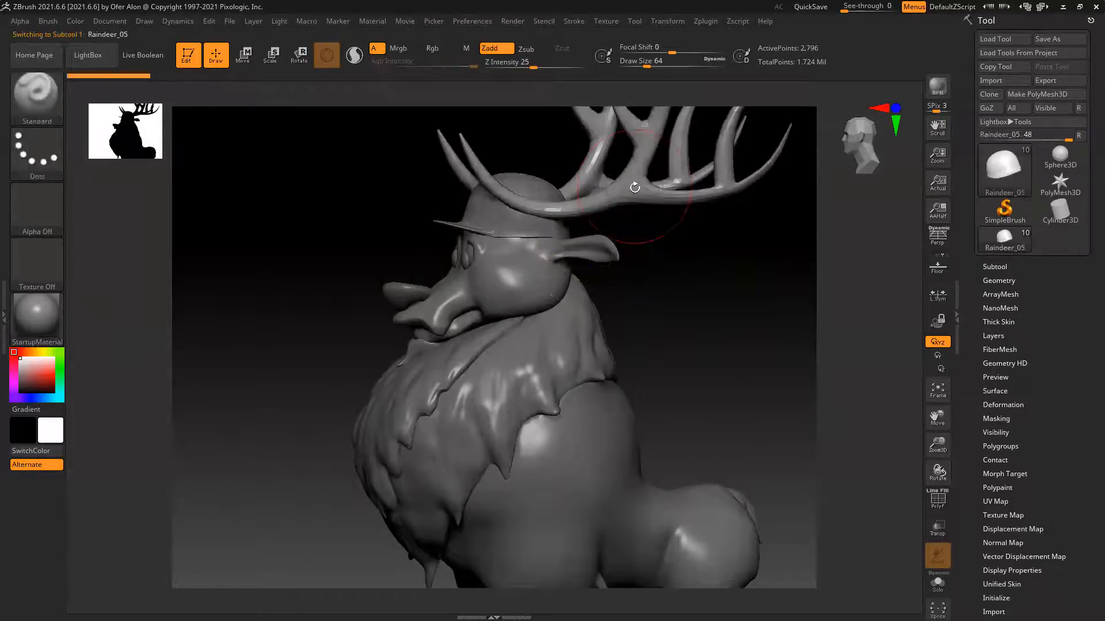
{"action": "left_click", "coordinate": [994, 266]}
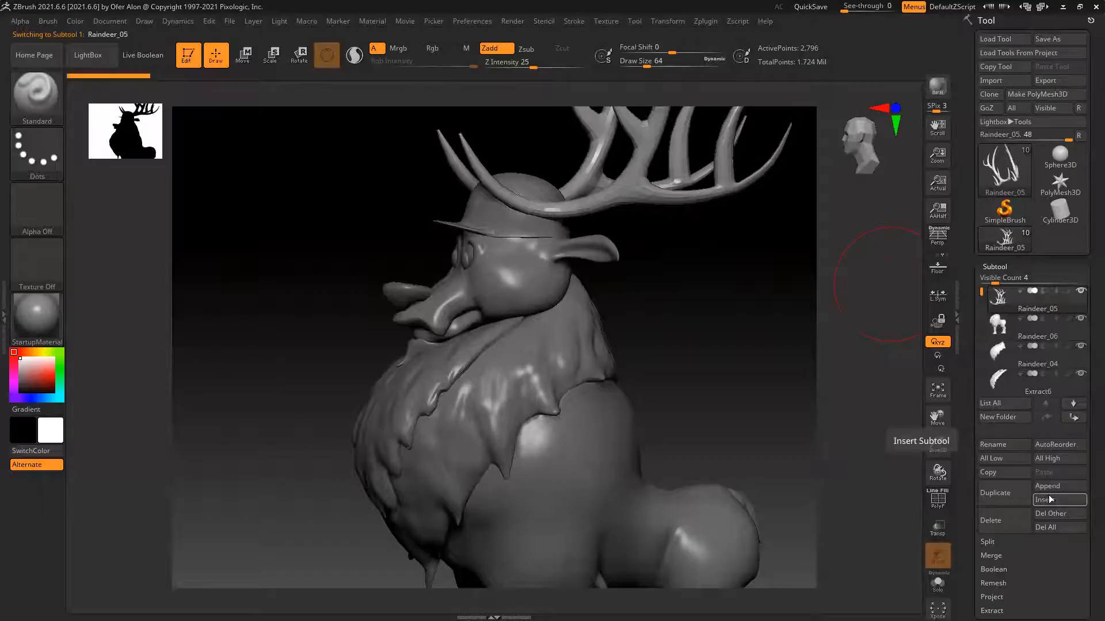
{"action": "left_click", "coordinate": [1005, 519]}
{"action": "left_click", "coordinate": [1026, 543]}
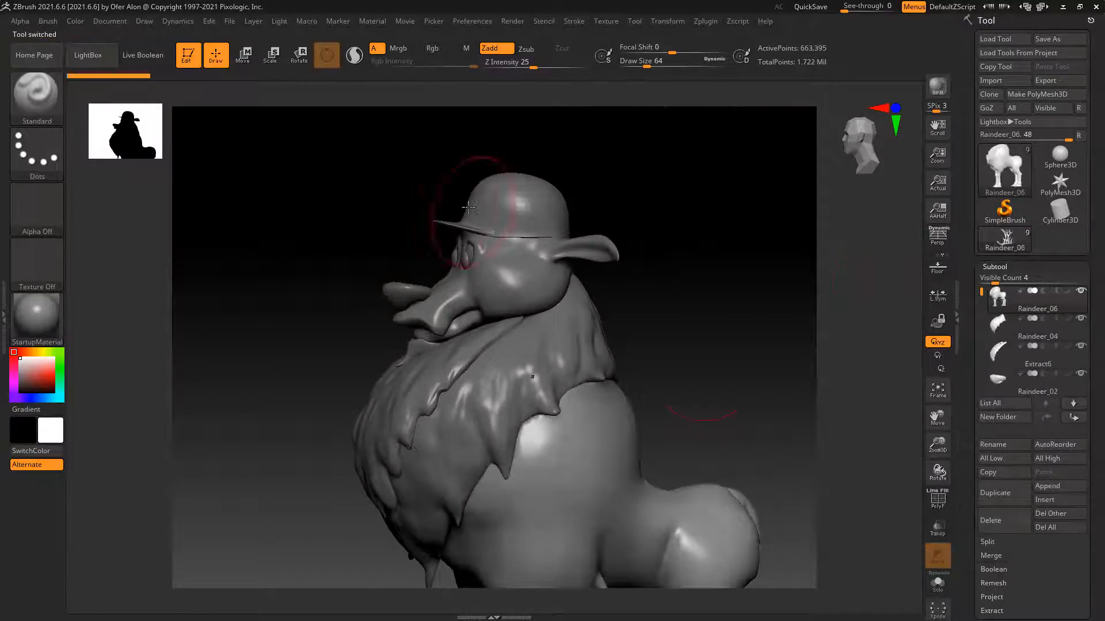
{"action": "left_click", "coordinate": [1027, 519]}
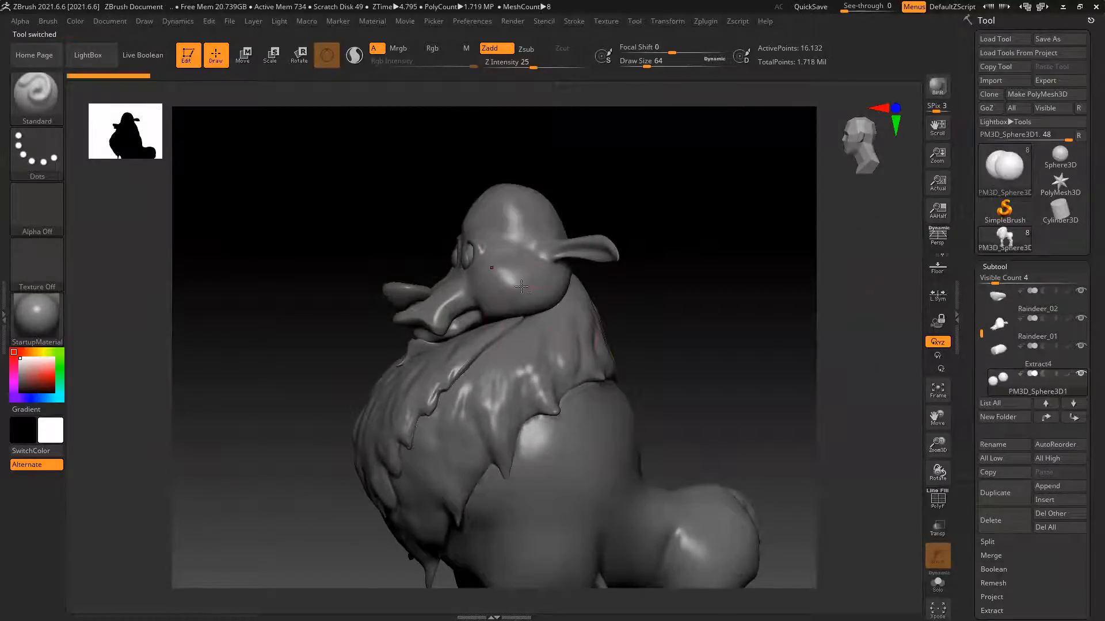
Delete the reindeer's head, nose and both pairs of eye spheres from the subtools
{"action": "left_click", "coordinate": [1011, 527]}
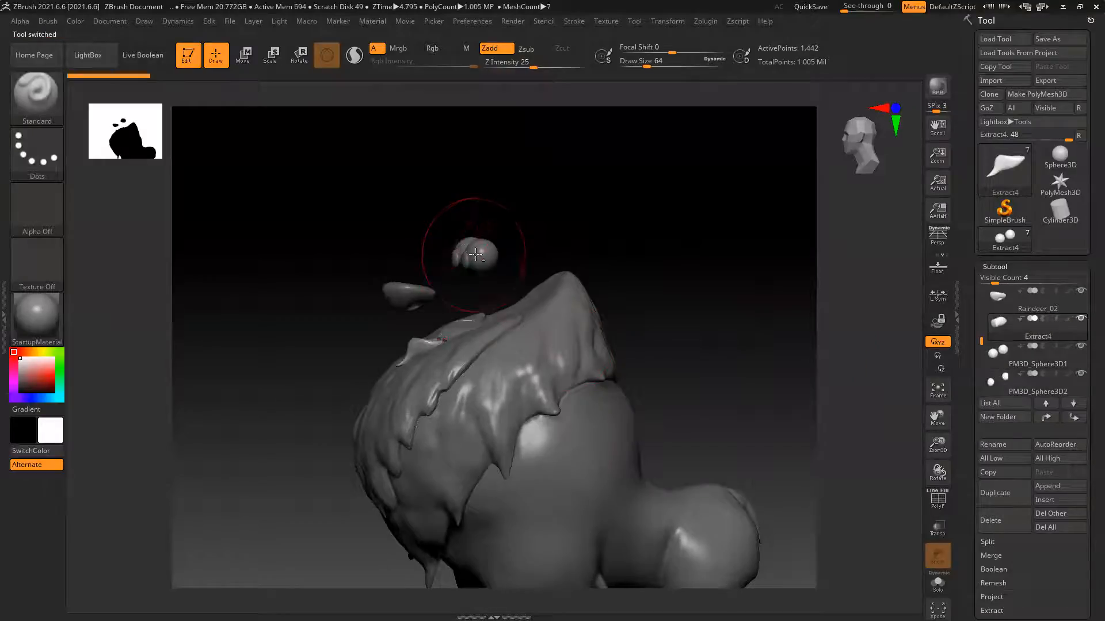
{"action": "left_click", "coordinate": [1013, 528]}
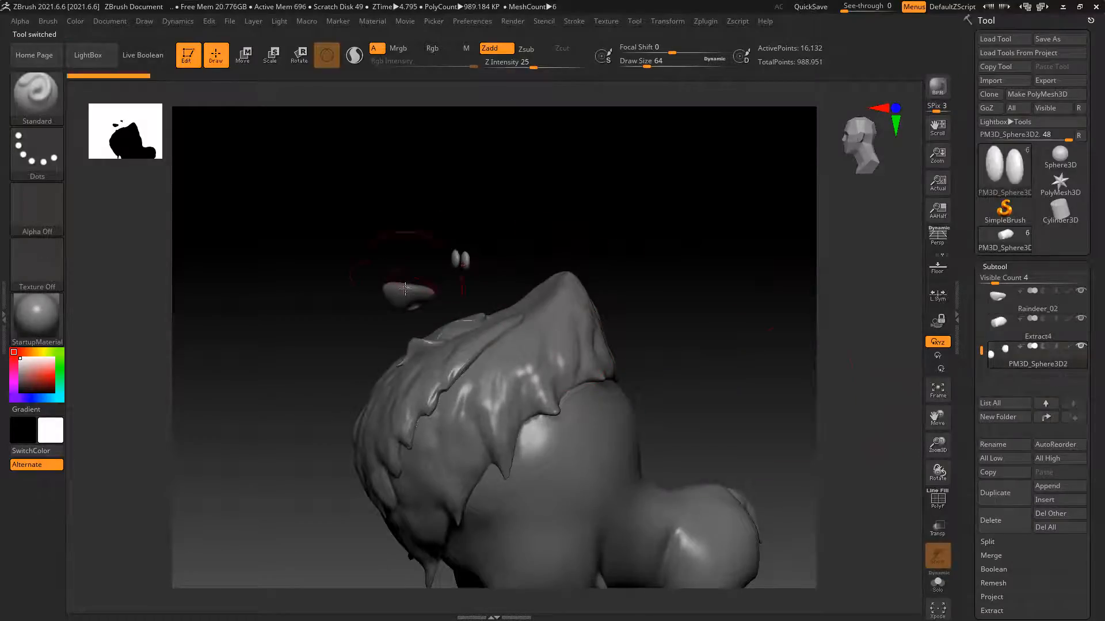
{"action": "left_click", "coordinate": [1011, 520]}
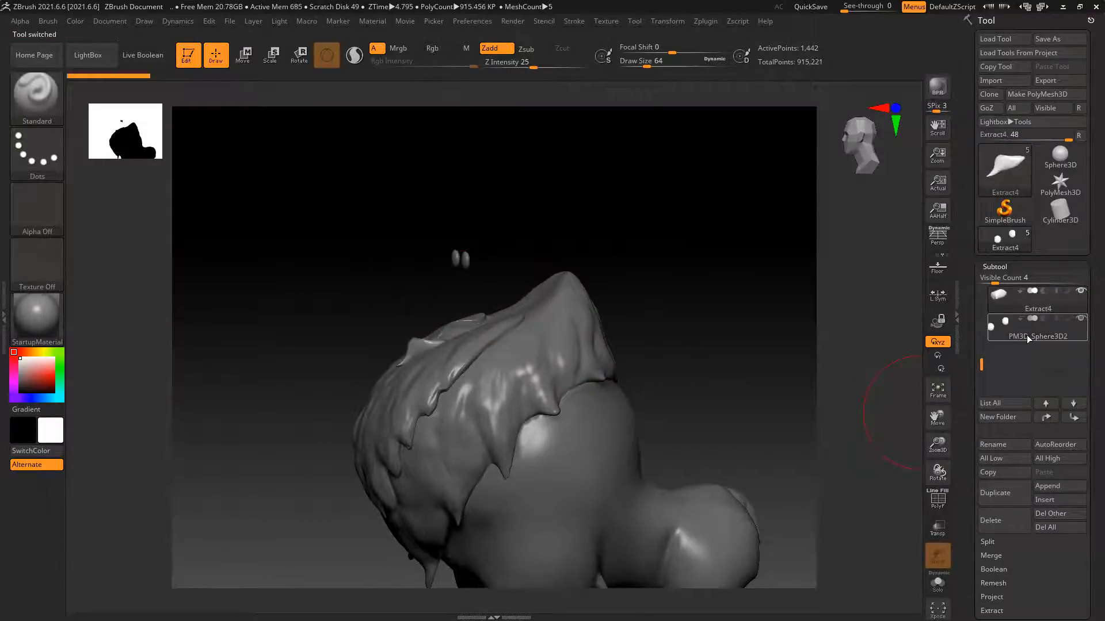
{"action": "left_click", "coordinate": [1014, 521]}
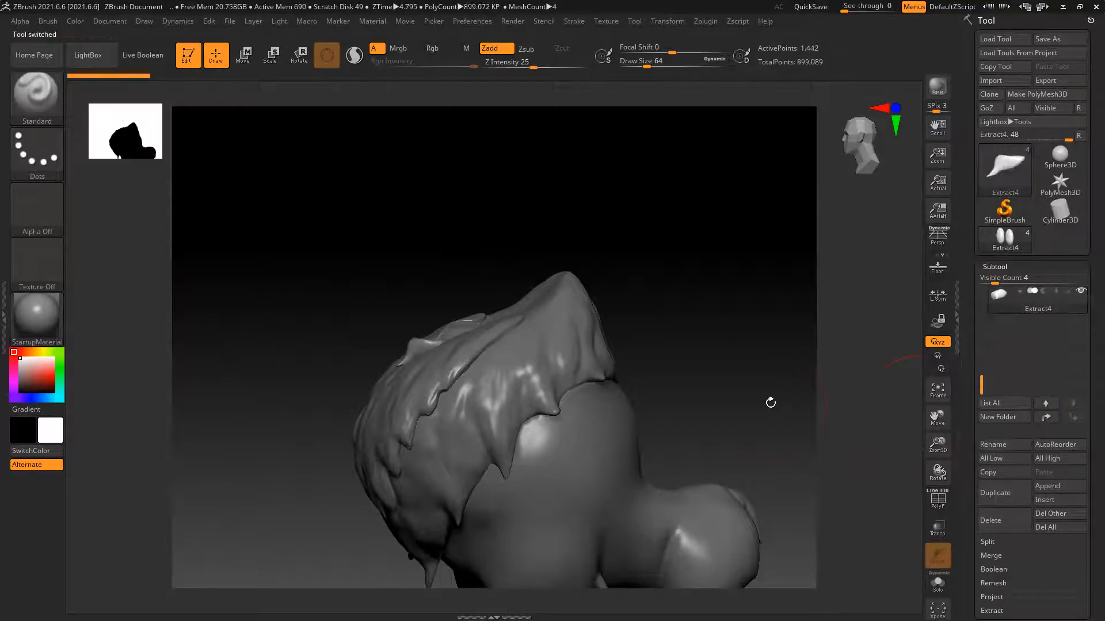
Delete the Extract4 subtool and make the Raindeer_06 body the active subtool
{"action": "left_click_drag", "start_coordinate": [756, 410], "coordinate": [617, 379]}
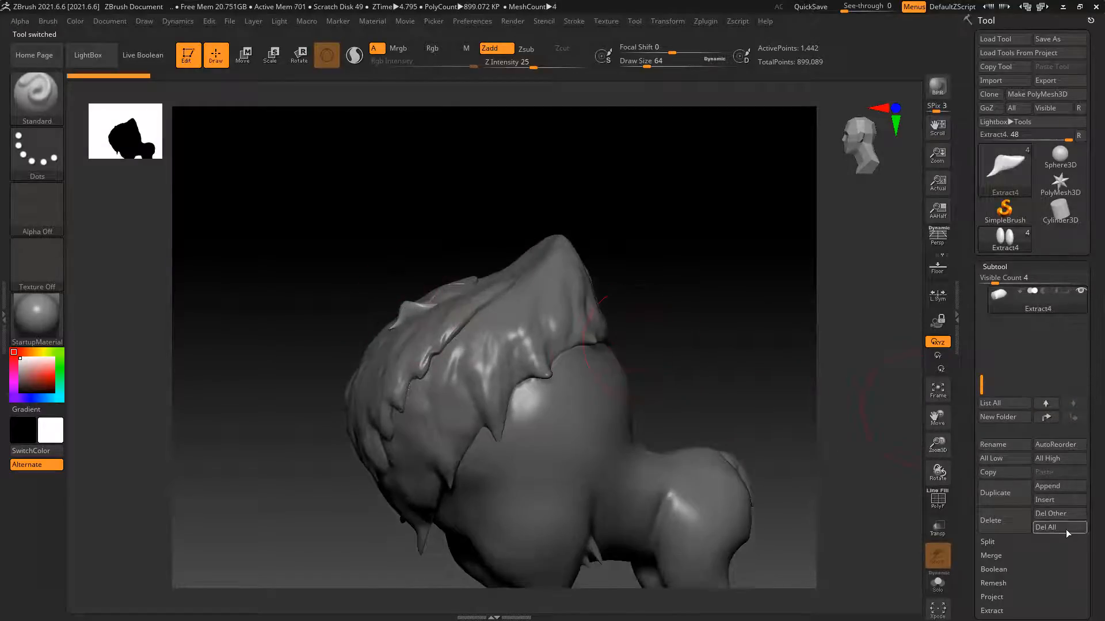
{"action": "left_click", "coordinate": [1005, 521]}
{"action": "key", "text": "f"}
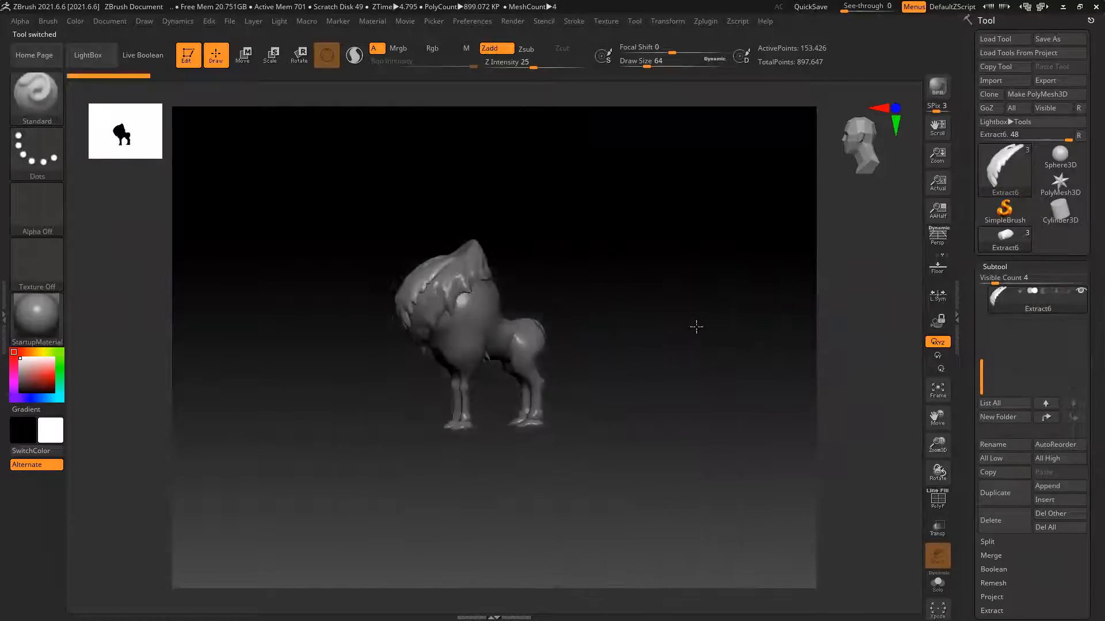
{"action": "right_click_drag", "start_coordinate": [712, 337], "coordinate": [726, 338]}
{"action": "right_click_drag", "start_coordinate": [582, 370], "coordinate": [668, 394], "text": "alt"}
{"action": "right_click_drag", "start_coordinate": [667, 393], "coordinate": [560, 301], "text": "ctrl"}
{"action": "left_click", "coordinate": [561, 302], "text": "alt"}
{"action": "left_click", "coordinate": [610, 342], "text": "alt"}
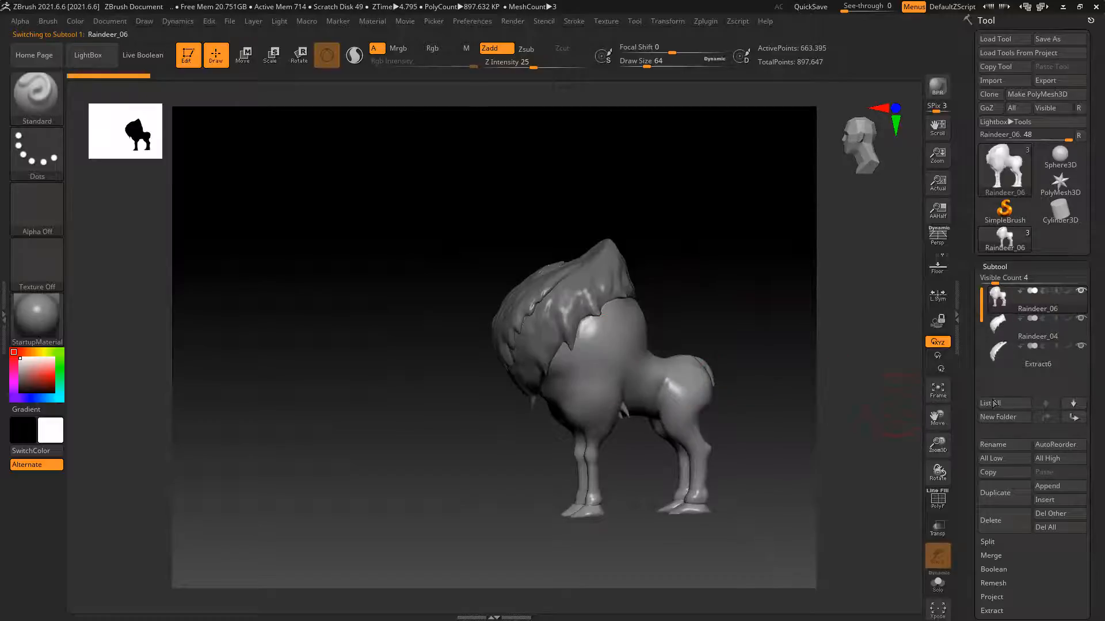
Merge the visible body and fur subtools into one mesh with MergeVisible, and switch to the merged tool
{"action": "right_click_drag", "start_coordinate": [768, 349], "coordinate": [738, 337], "text": "alt"}
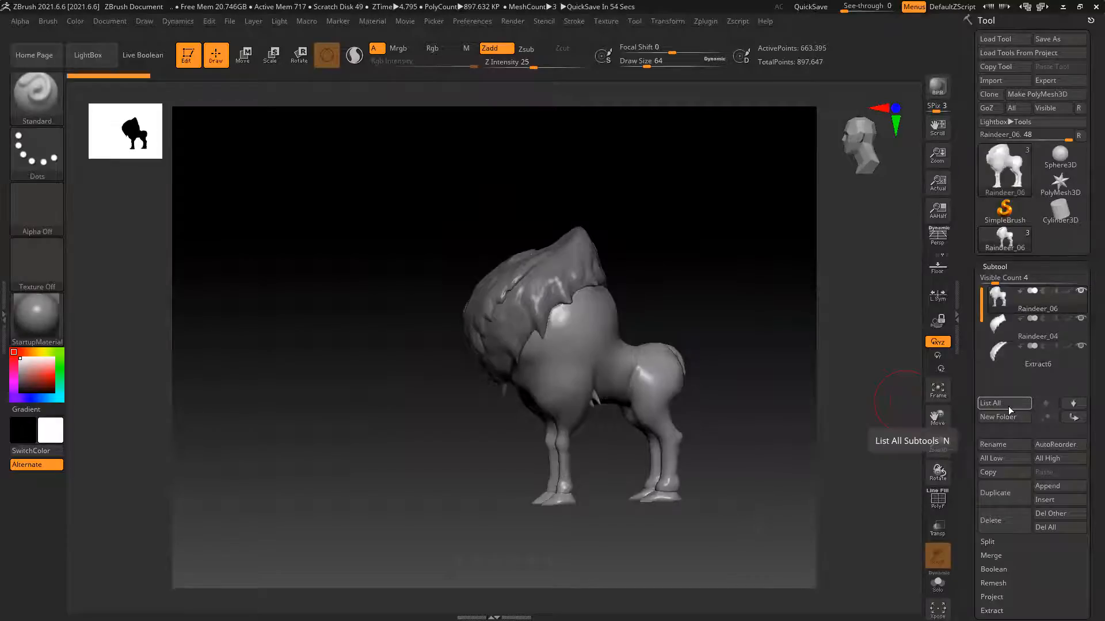
{"action": "mouse_move", "coordinate": [1041, 363]}
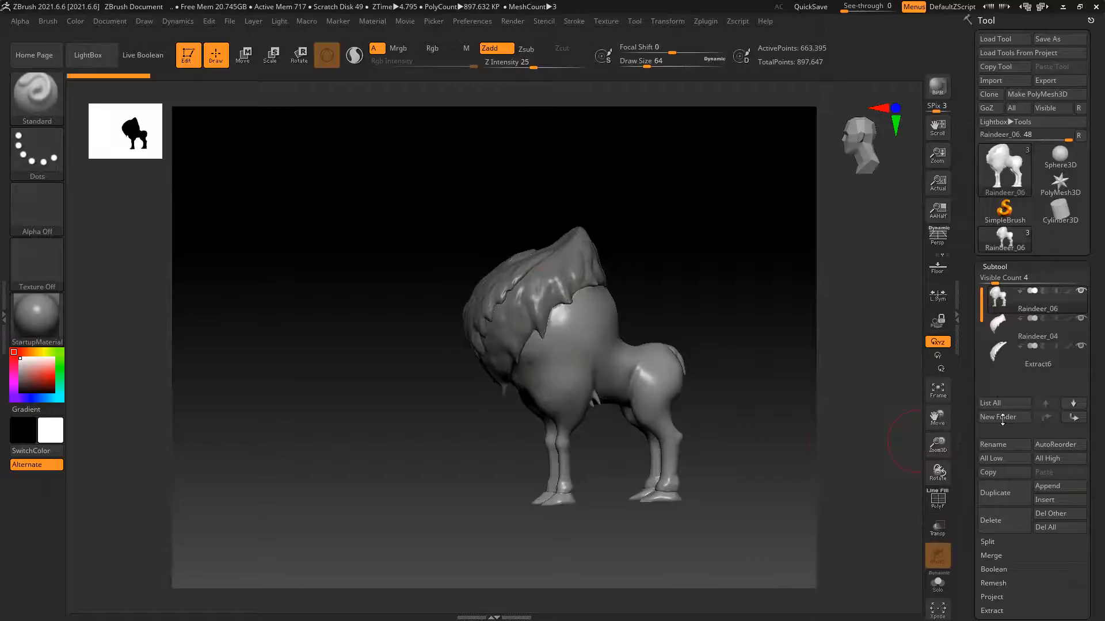
{"action": "left_click", "coordinate": [1003, 557]}
{"action": "left_click", "coordinate": [1008, 569]}
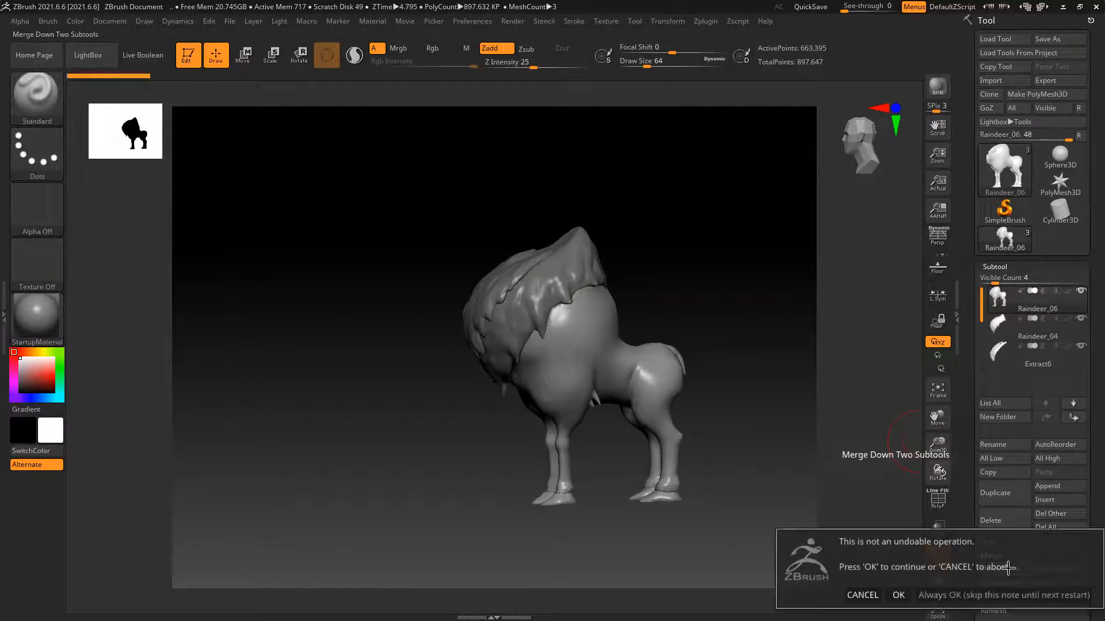
{"action": "left_click", "coordinate": [898, 596]}
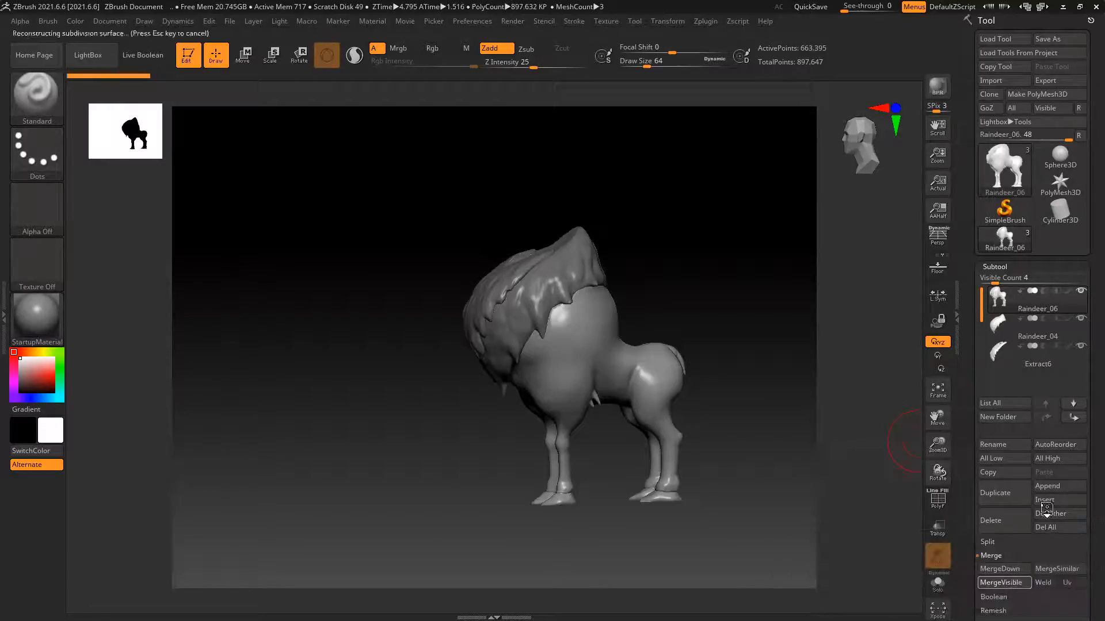
{"action": "mouse_move", "coordinate": [1050, 245]}
{"action": "left_click", "coordinate": [1004, 239]}
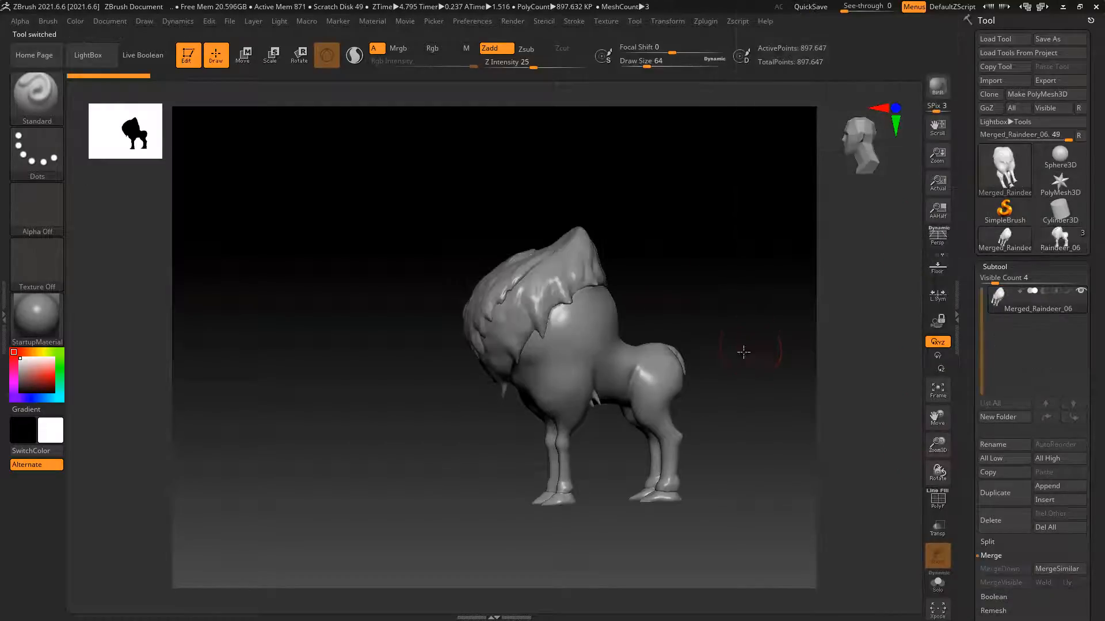
Turn on the polyframe for the merged mesh, check its fur up close, and export it to the Desktop as Merged_Raindeer_06 in OBJ format
{"action": "left_click_drag", "start_coordinate": [740, 353], "coordinate": [643, 276]}
{"action": "key", "text": "shift+f"}
{"action": "right_click_drag", "start_coordinate": [465, 260], "coordinate": [675, 387], "text": "ctrl"}
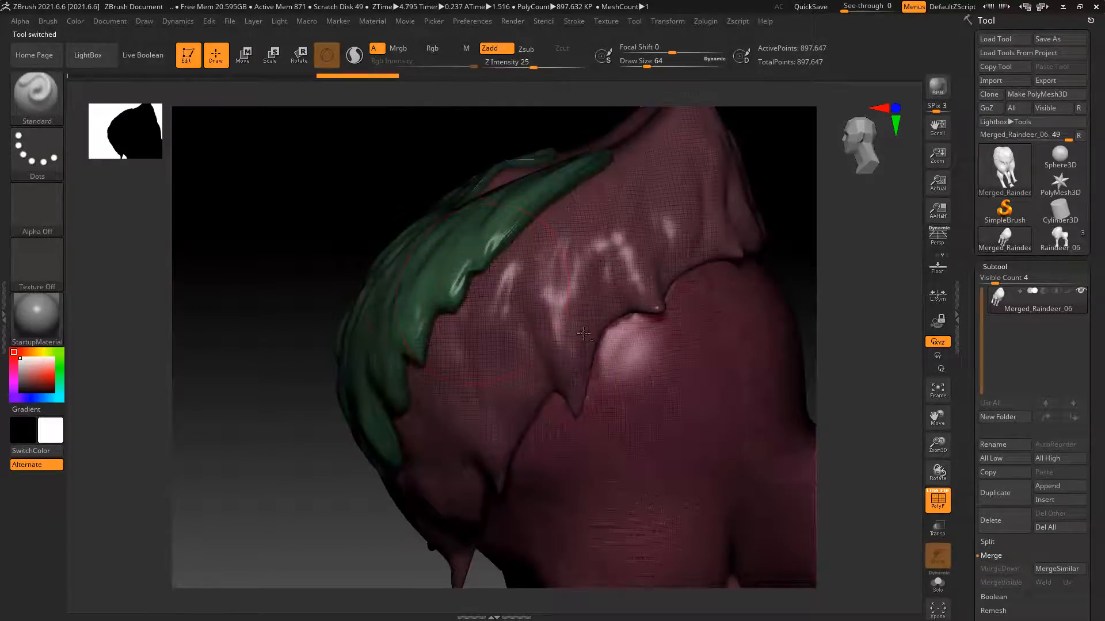
{"action": "right_click_drag", "start_coordinate": [591, 353], "coordinate": [737, 289], "text": "ctrl"}
{"action": "key", "text": "f"}
{"action": "left_click", "coordinate": [1053, 82]}
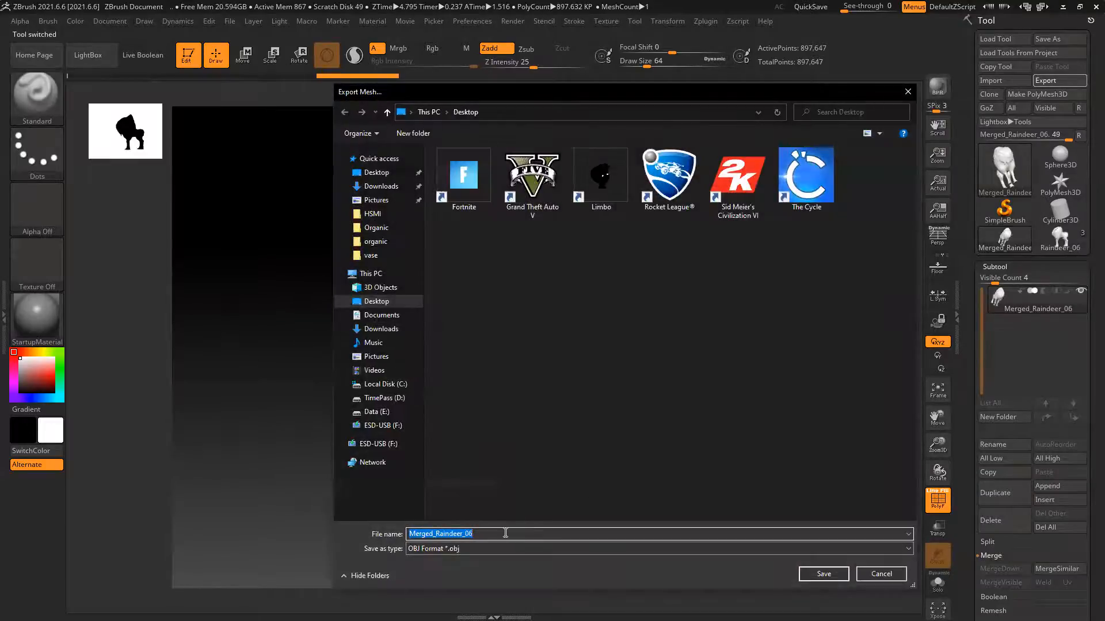
{"action": "left_click", "coordinate": [824, 574]}
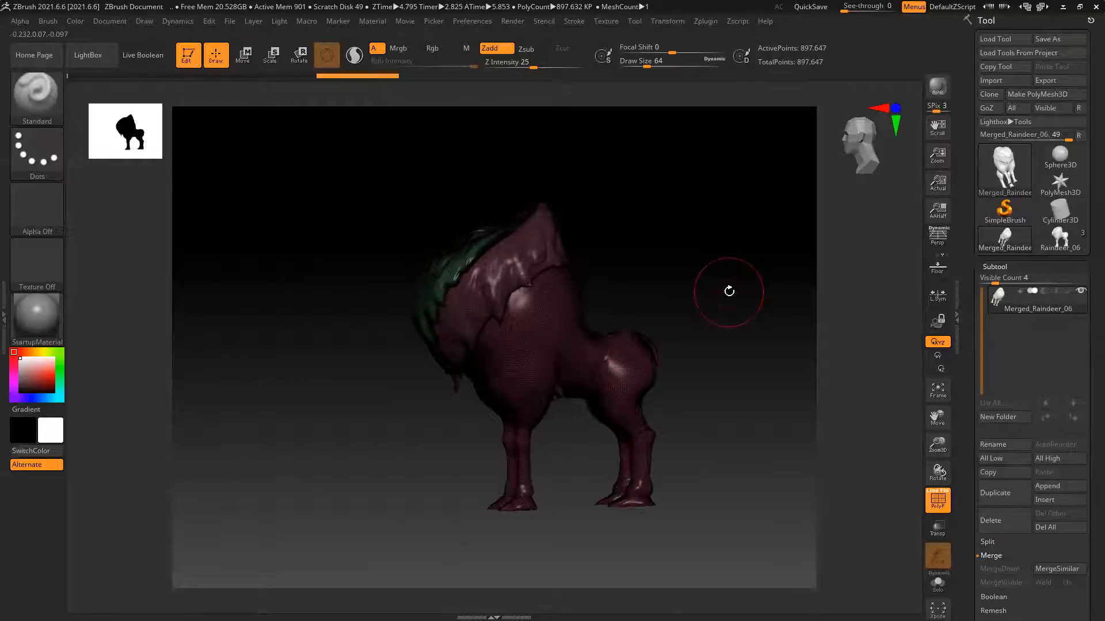
Examine the merged mesh's chest fur and body from the front and the side
{"action": "mouse_move", "coordinate": [679, 279]}
{"action": "left_mouse_down"}
{"action": "mouse_move", "coordinate": [701, 279]}
{"action": "mouse_move", "coordinate": [444, 286]}
{"action": "left_mouse_up"}
{"action": "key", "text": "ctrl"}
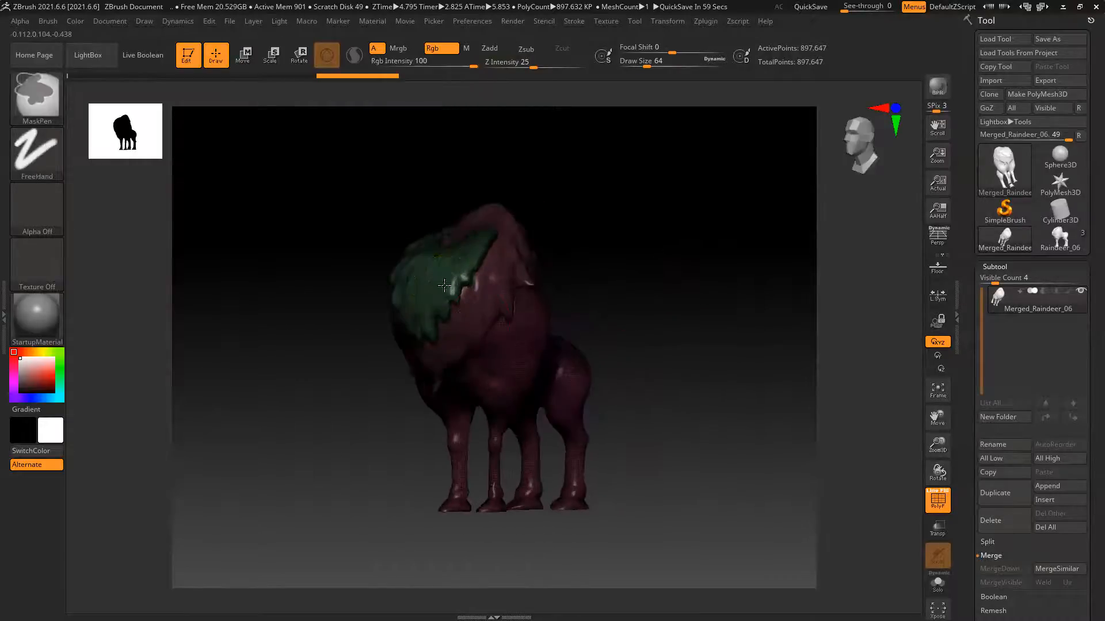
{"action": "right_click_drag", "start_coordinate": [444, 285], "coordinate": [661, 299], "text": "ctrl"}
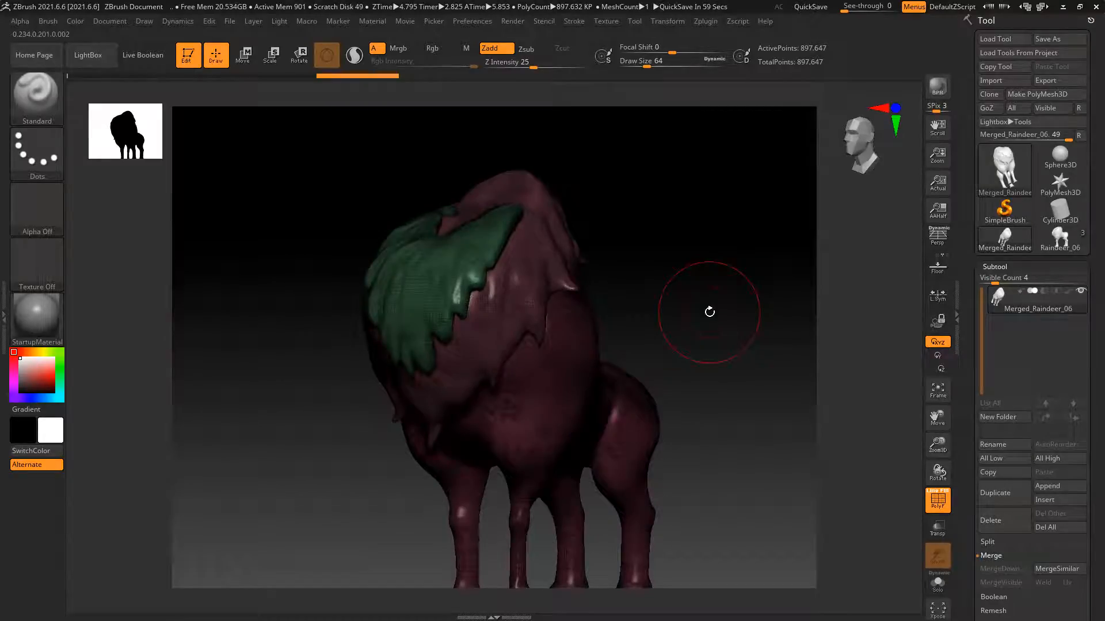
{"action": "right_click_drag", "start_coordinate": [710, 313], "coordinate": [695, 372], "text": "ctrl"}
{"action": "left_click_drag", "start_coordinate": [696, 372], "coordinate": [709, 362]}
{"action": "left_click_drag", "start_coordinate": [779, 314], "coordinate": [760, 322], "text": "alt"}
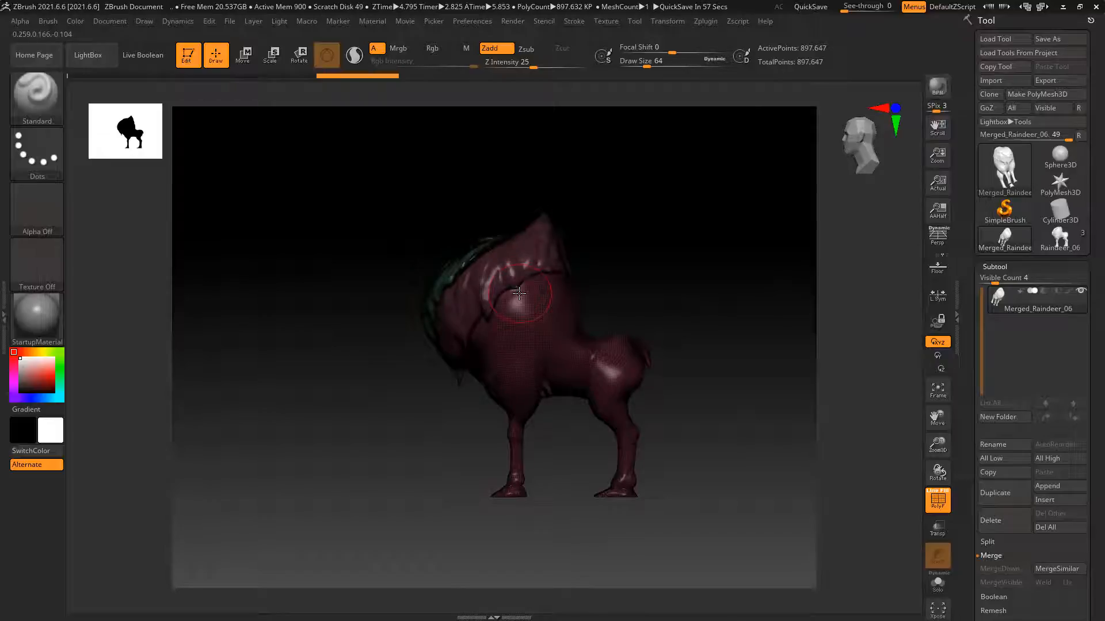
Quit ZBrush without saving the project and minimize the remaining window to reach the desktop
{"action": "left_click", "coordinate": [1088, 12]}
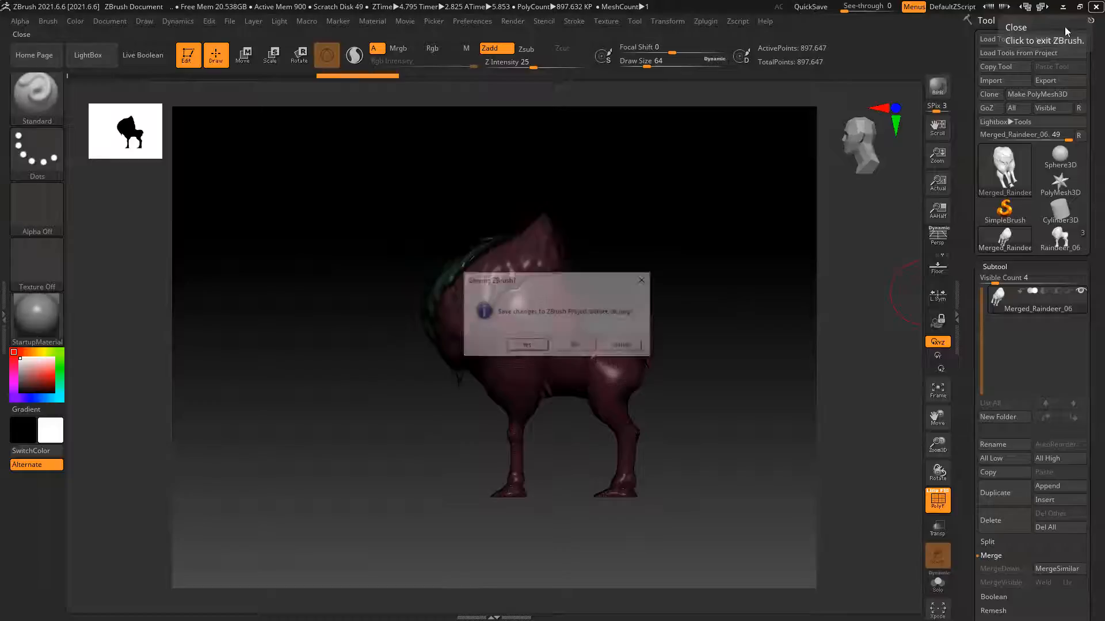
{"action": "left_click", "coordinate": [588, 350]}
{"action": "left_click", "coordinate": [1038, 8]}
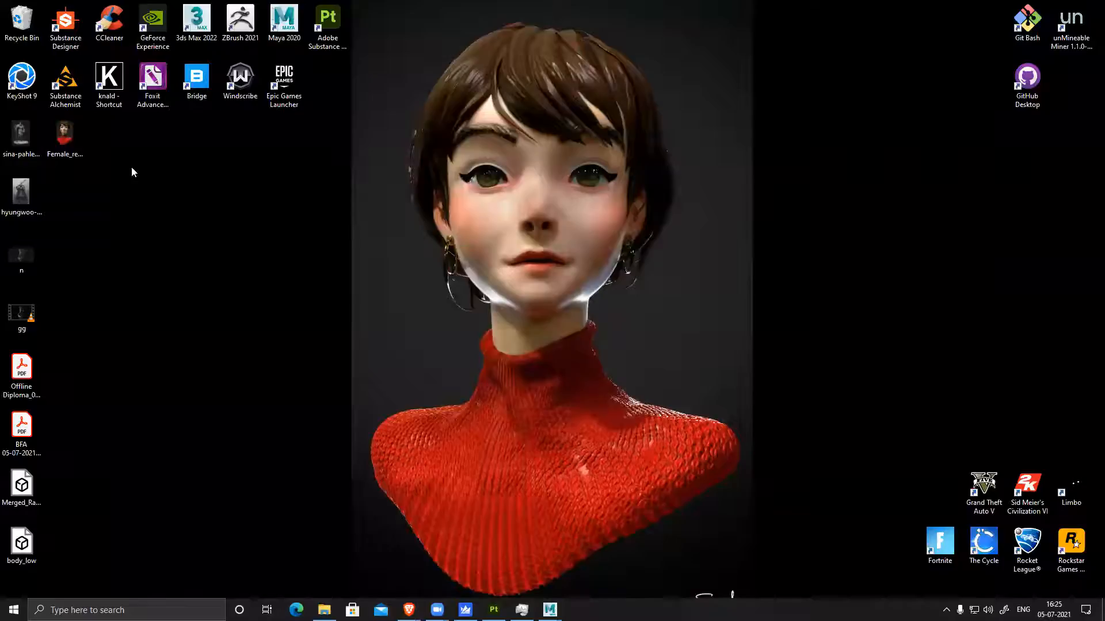
Launch Marmoset Toolbag 4 and close Task Manager
{"action": "left_click", "coordinate": [129, 604]}
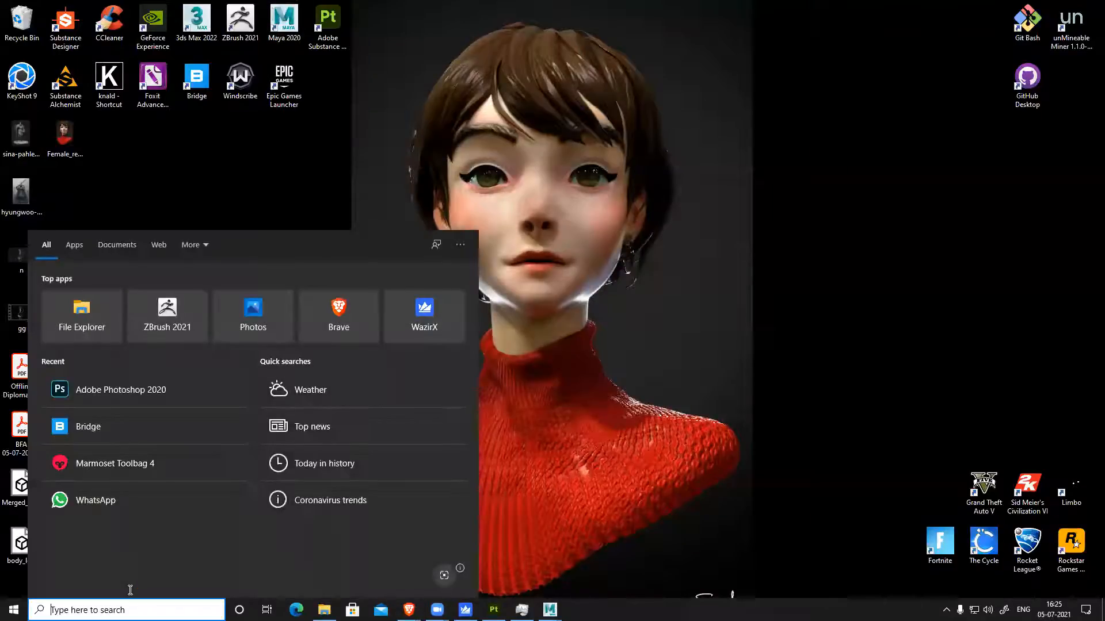
{"action": "type", "text": "ma"}
{"action": "key", "text": "Return"}
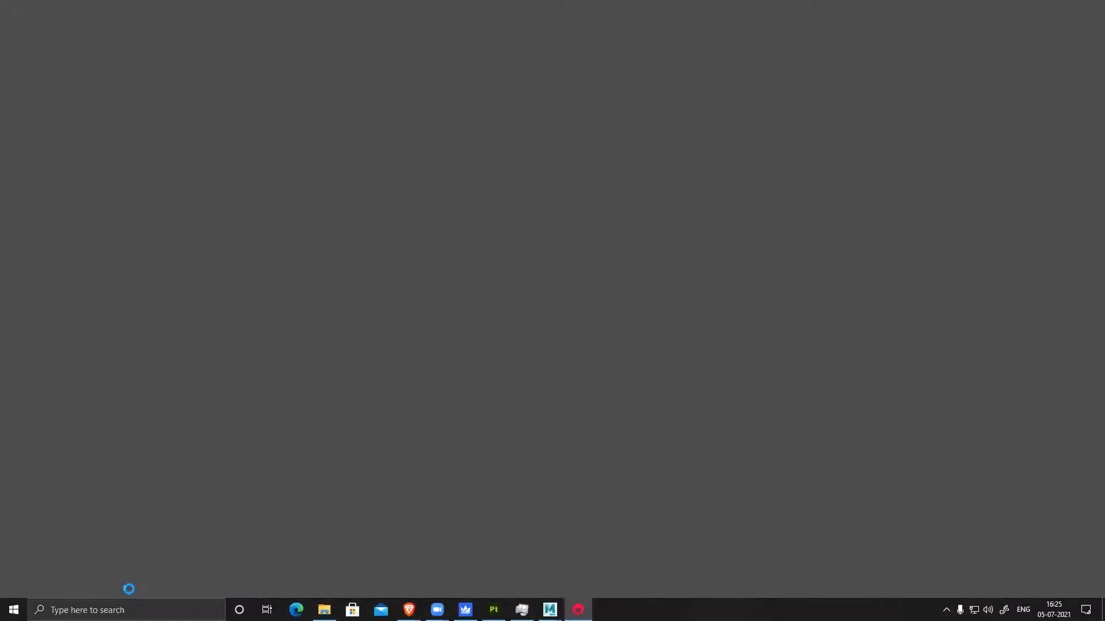
{"action": "left_click", "coordinate": [522, 610]}
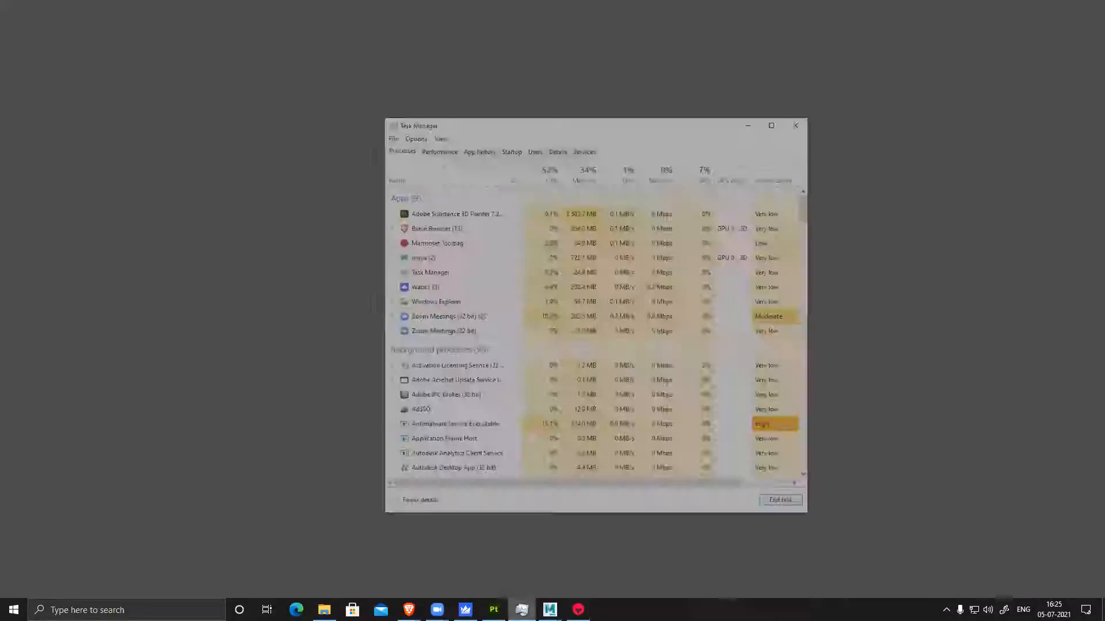
{"action": "left_click", "coordinate": [822, 66]}
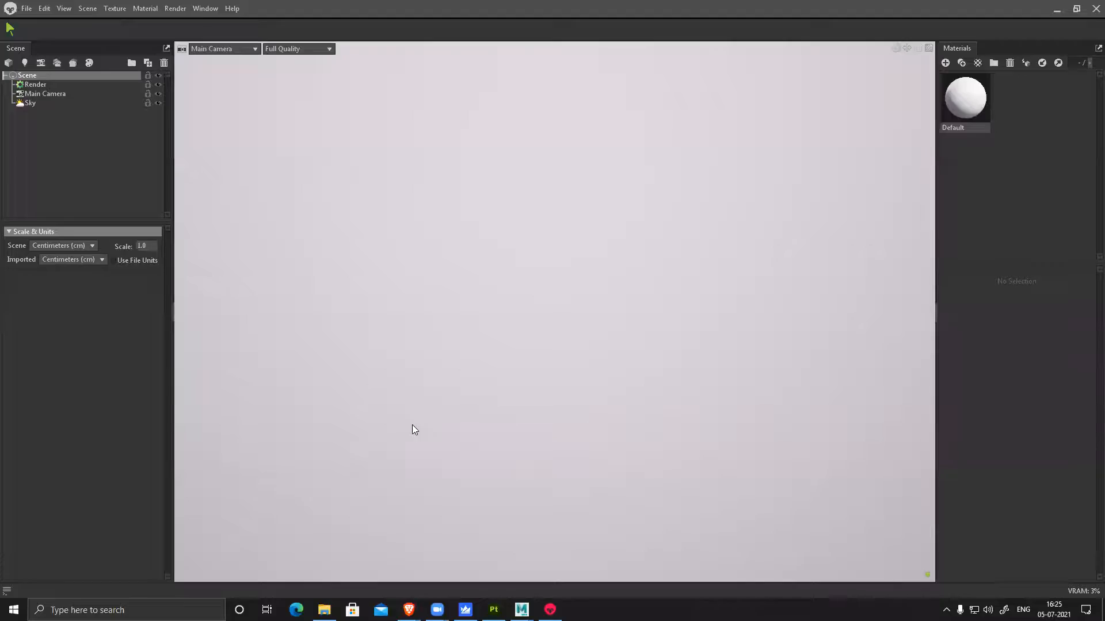
Shrink the Toolbag window to reach the desktop and import the Merged_Raindeer_06 file into the scene
{"action": "left_click", "coordinate": [524, 53]}
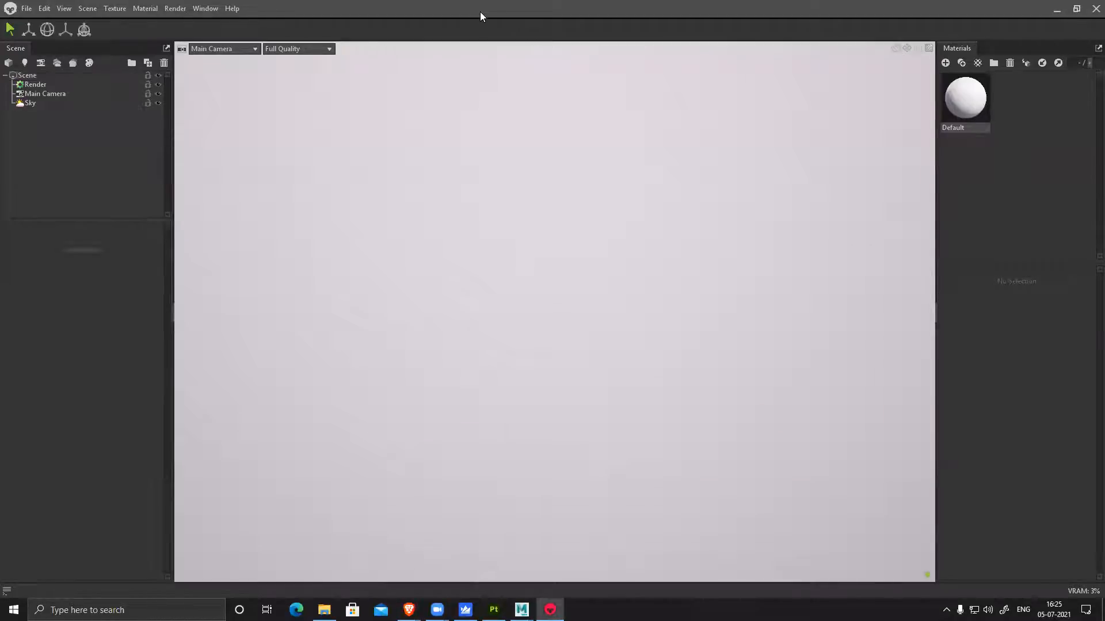
{"action": "double_click", "coordinate": [479, 8]}
{"action": "left_click", "coordinate": [663, 195]}
{"action": "left_click_drag", "start_coordinate": [421, 8], "coordinate": [680, 58]}
{"action": "double_click", "coordinate": [18, 482]}
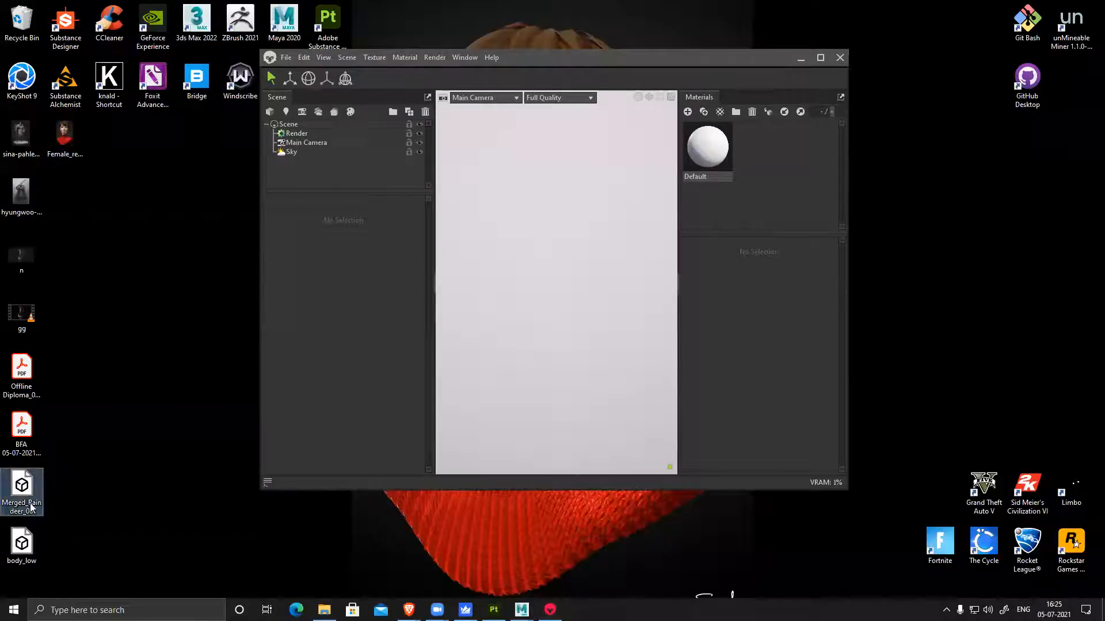
{"action": "left_click", "coordinate": [819, 58]}
Check which parts the imported mesh's groups cover and delete the tiny groups Group41373 and Group41388
{"action": "left_click", "coordinate": [520, 231]}
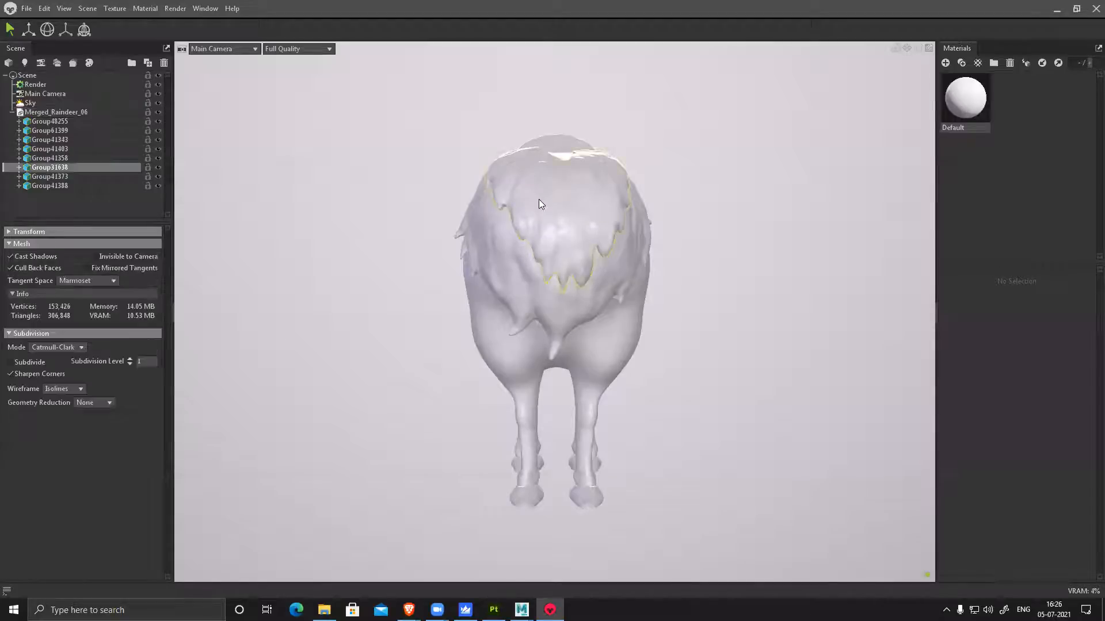
{"action": "left_click", "coordinate": [498, 282]}
{"action": "left_click", "coordinate": [490, 310]}
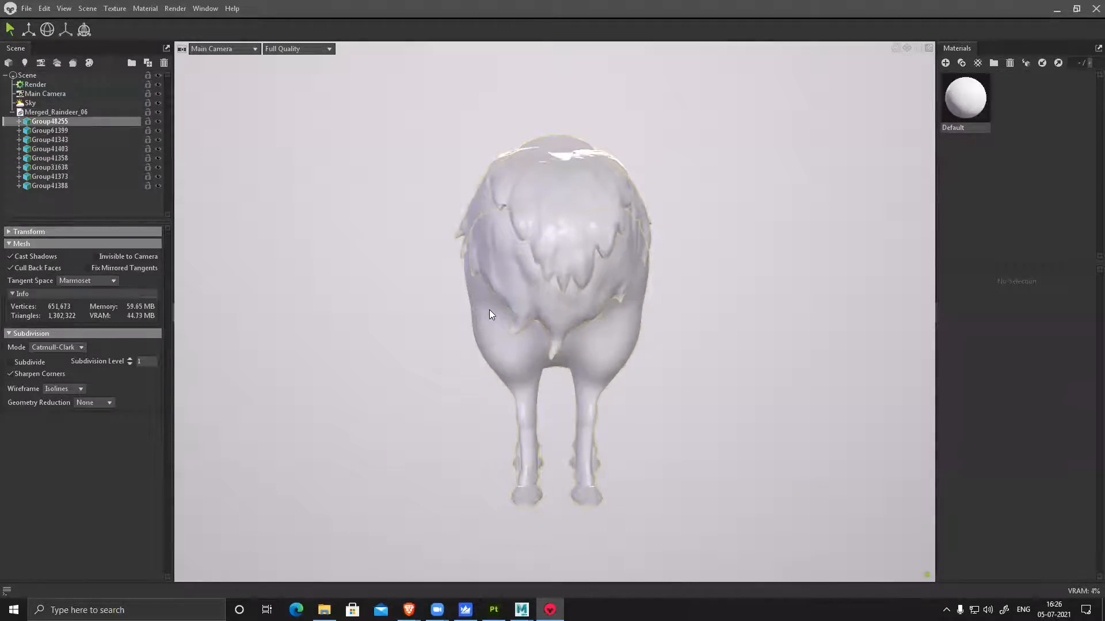
{"action": "left_click", "coordinate": [58, 159]}
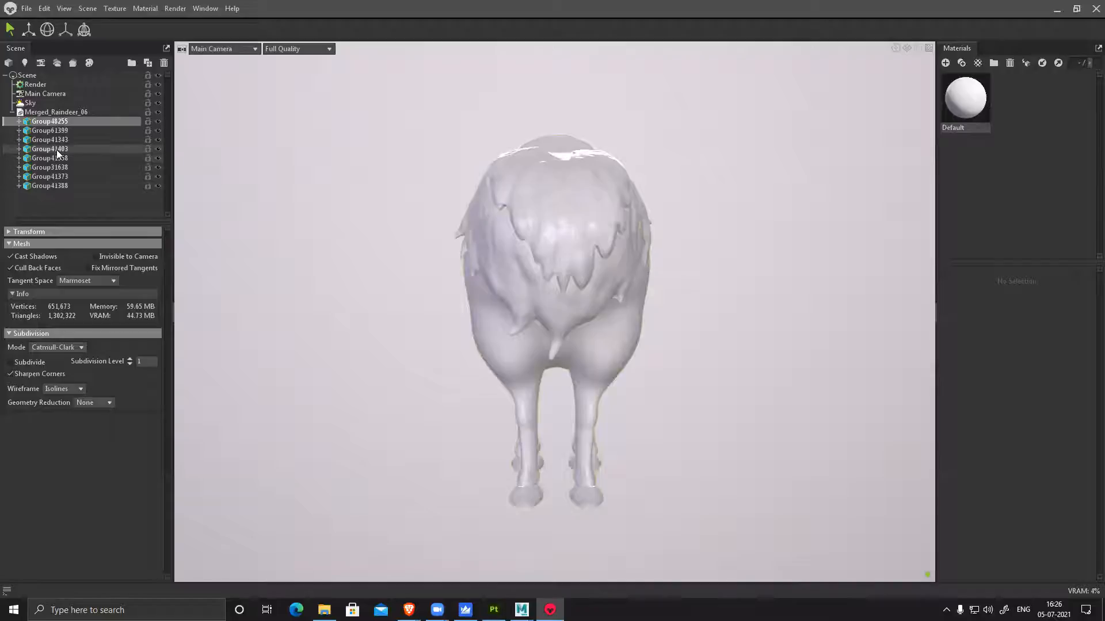
{"action": "left_click_drag", "start_coordinate": [389, 305], "coordinate": [221, 310]}
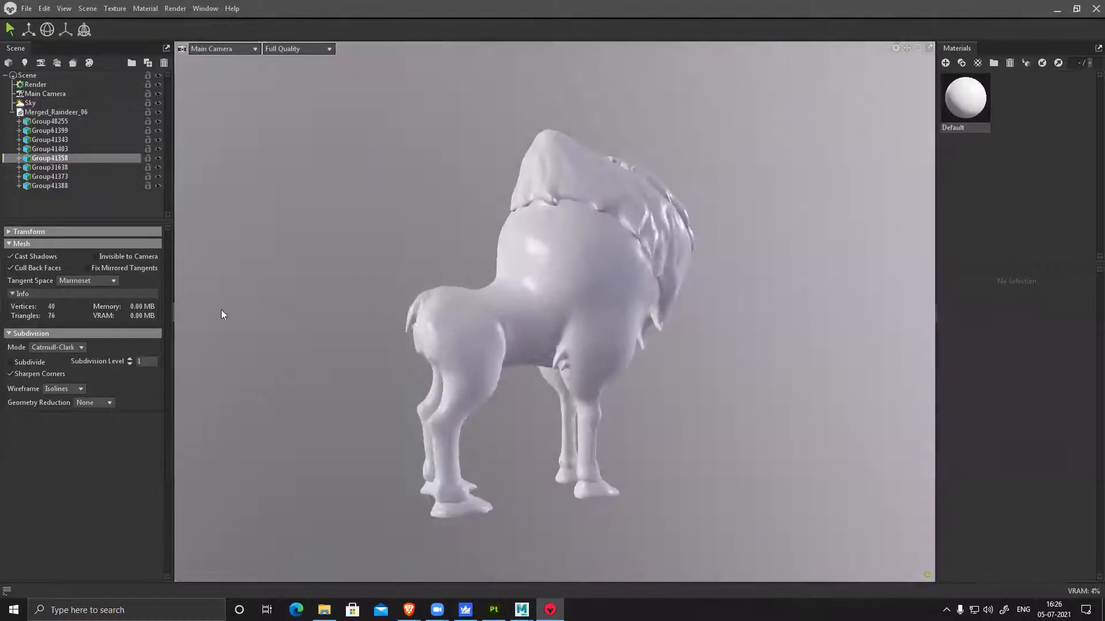
{"action": "left_click", "coordinate": [58, 168]}
{"action": "left_click", "coordinate": [49, 176]}
{"action": "key", "text": "Delete"}
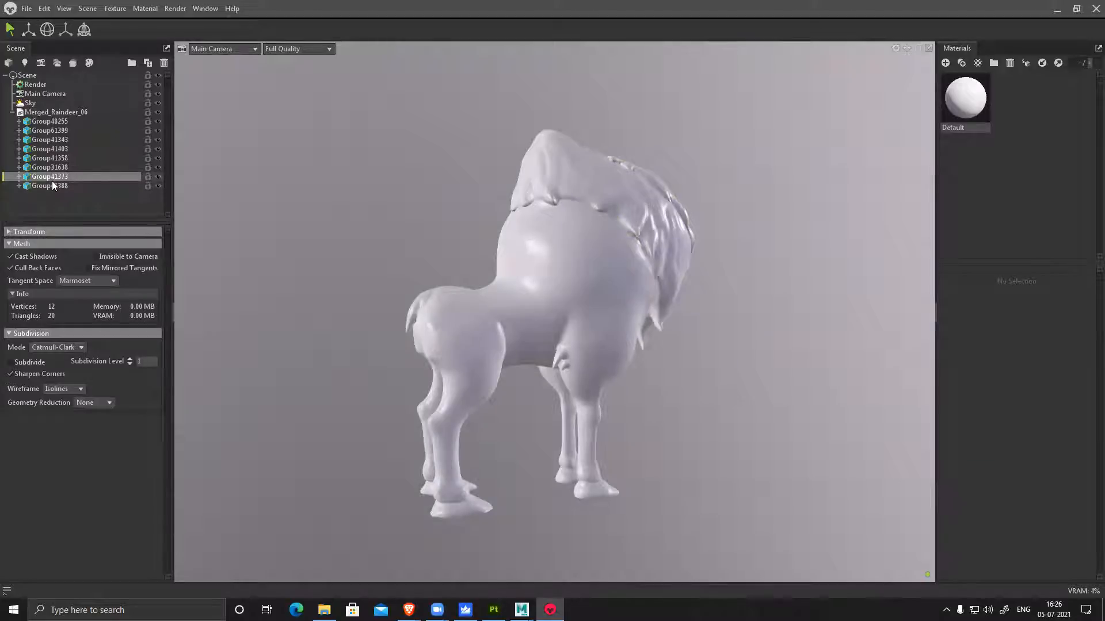
{"action": "left_click", "coordinate": [49, 179]}
{"action": "key", "text": "Delete"}
Check the remaining groups of Merged_Raindeer_06 and delete the tiny groups Group41403 and Group41358
{"action": "left_click", "coordinate": [48, 169]}
{"action": "left_click", "coordinate": [57, 150]}
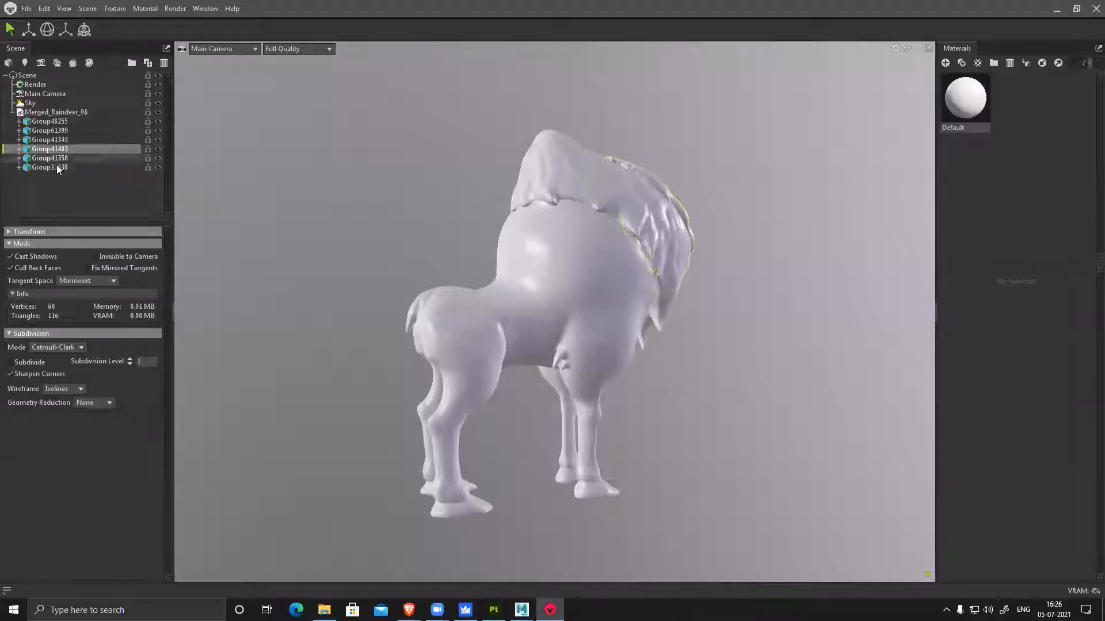
{"action": "key", "text": "Delete"}
{"action": "left_click", "coordinate": [56, 140]}
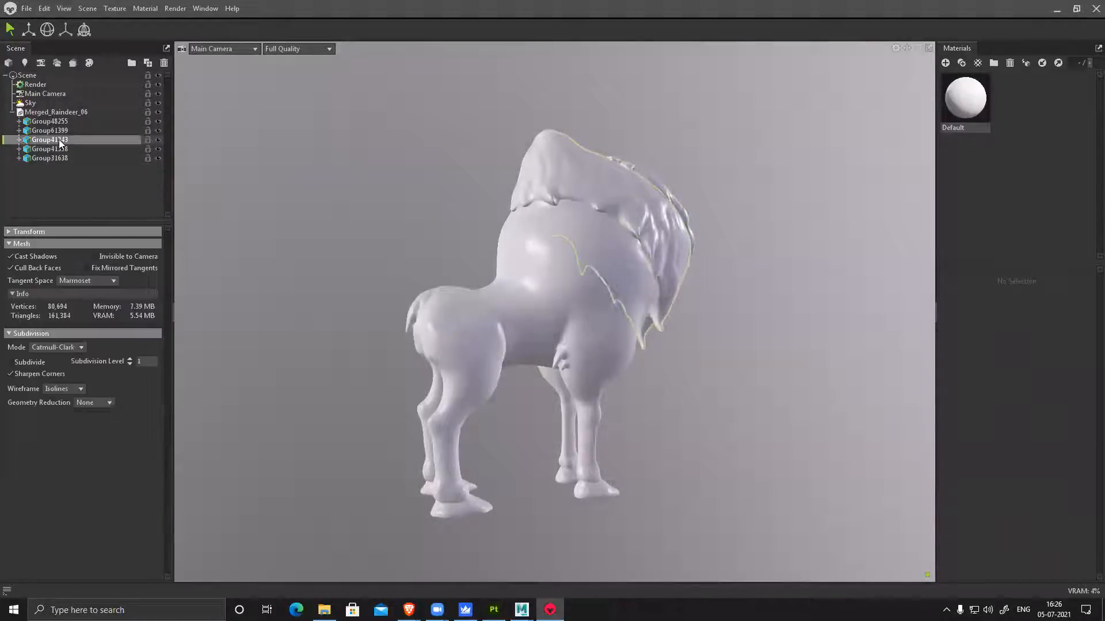
{"action": "left_click", "coordinate": [55, 130]}
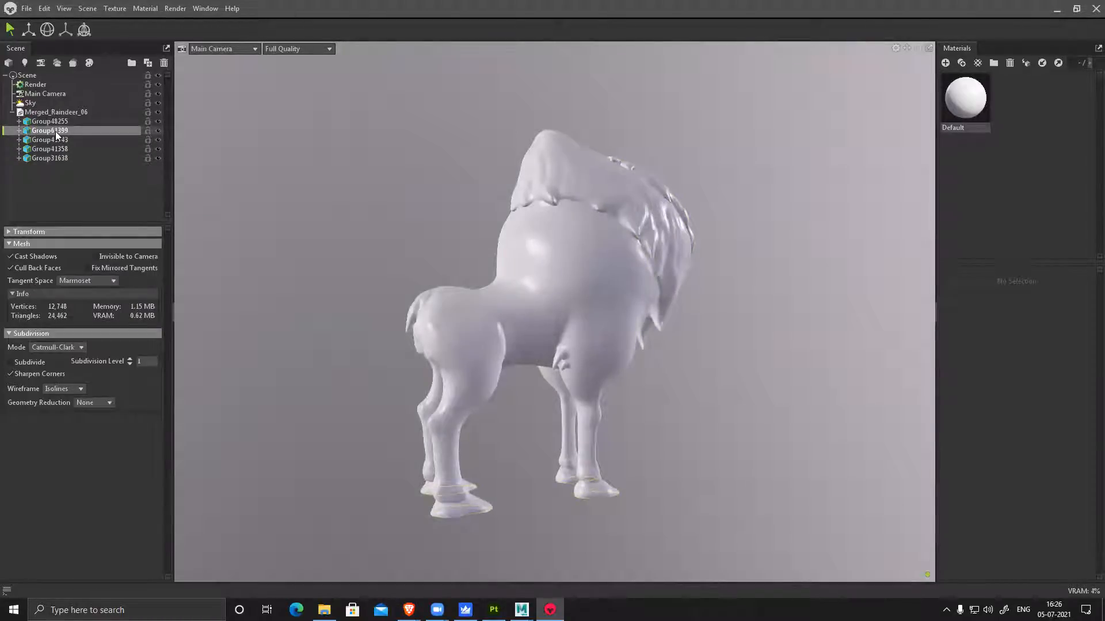
{"action": "left_click", "coordinate": [55, 137]}
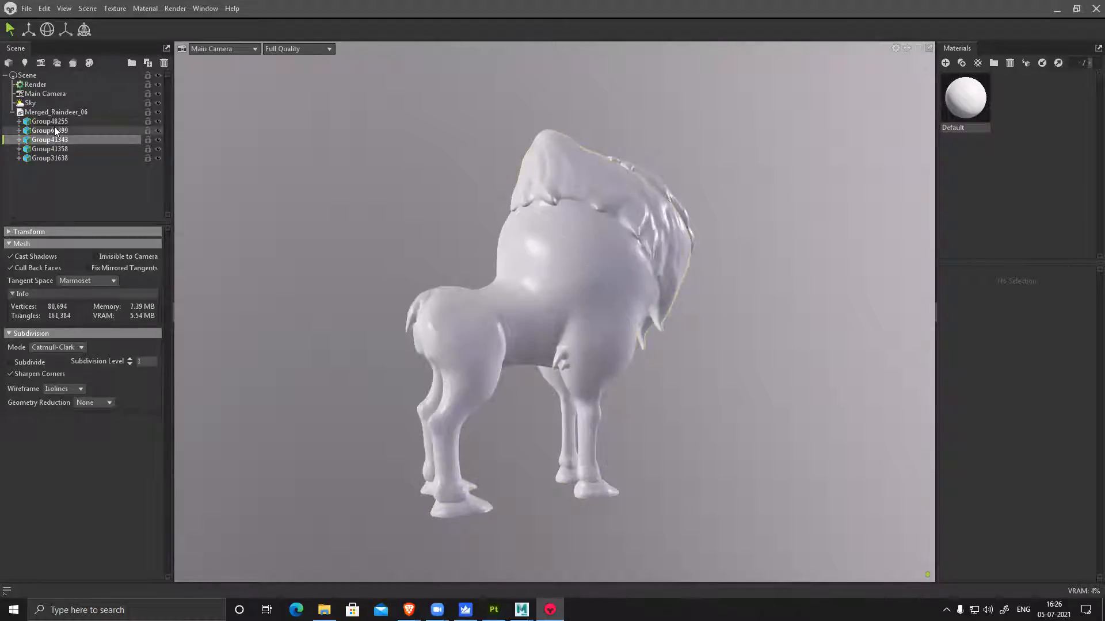
{"action": "left_click", "coordinate": [54, 128]}
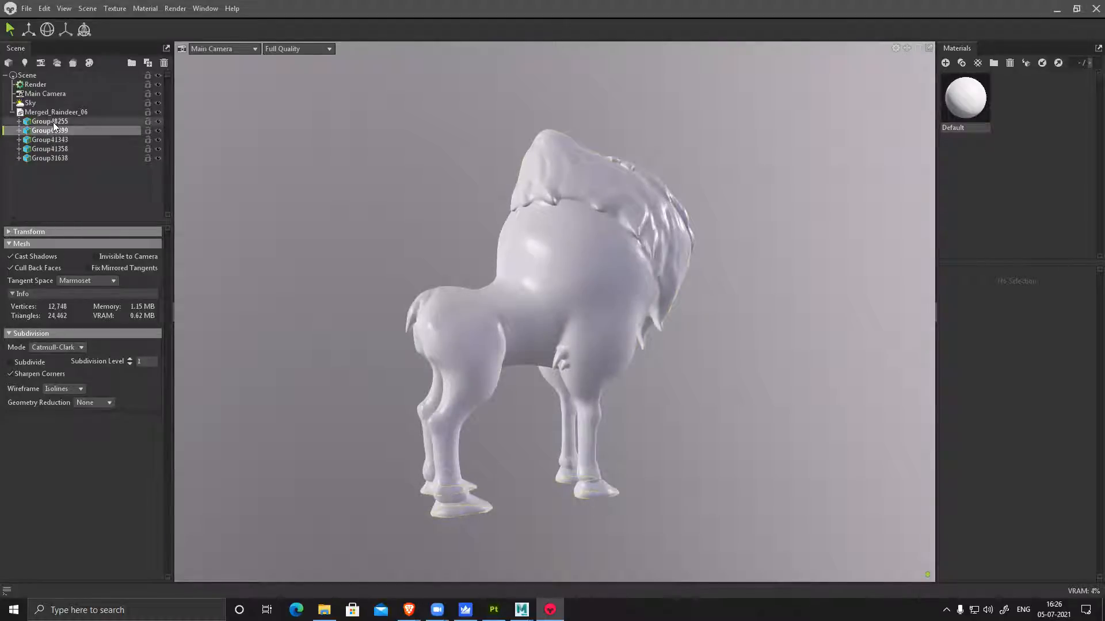
{"action": "left_click", "coordinate": [53, 122]}
{"action": "left_click", "coordinate": [52, 138]}
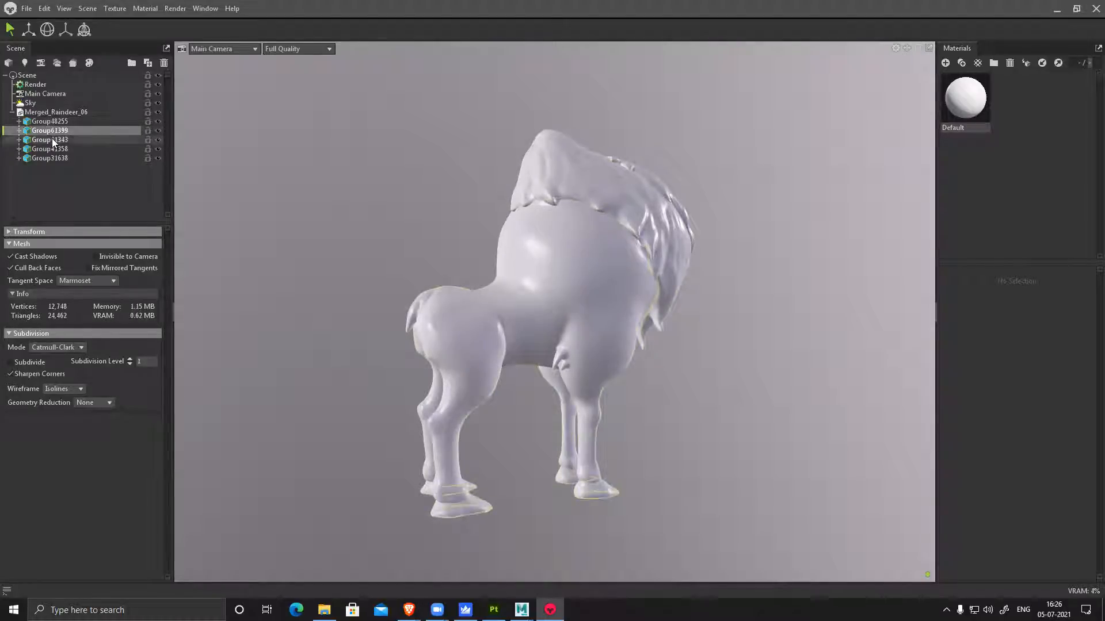
{"action": "left_click", "coordinate": [47, 149]}
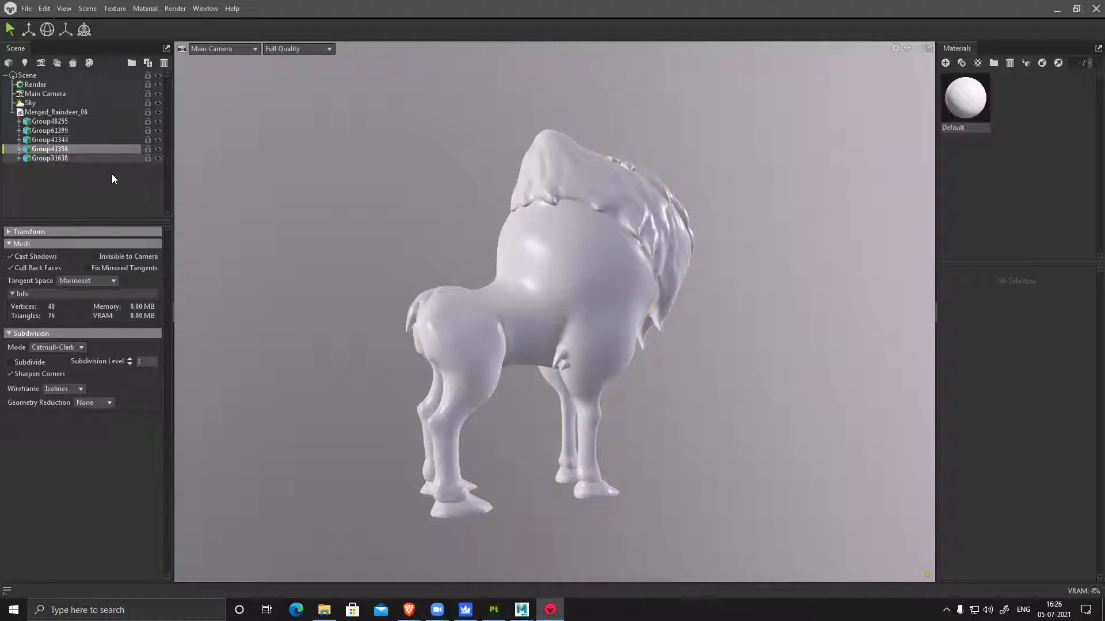
{"action": "key", "text": "Delete"}
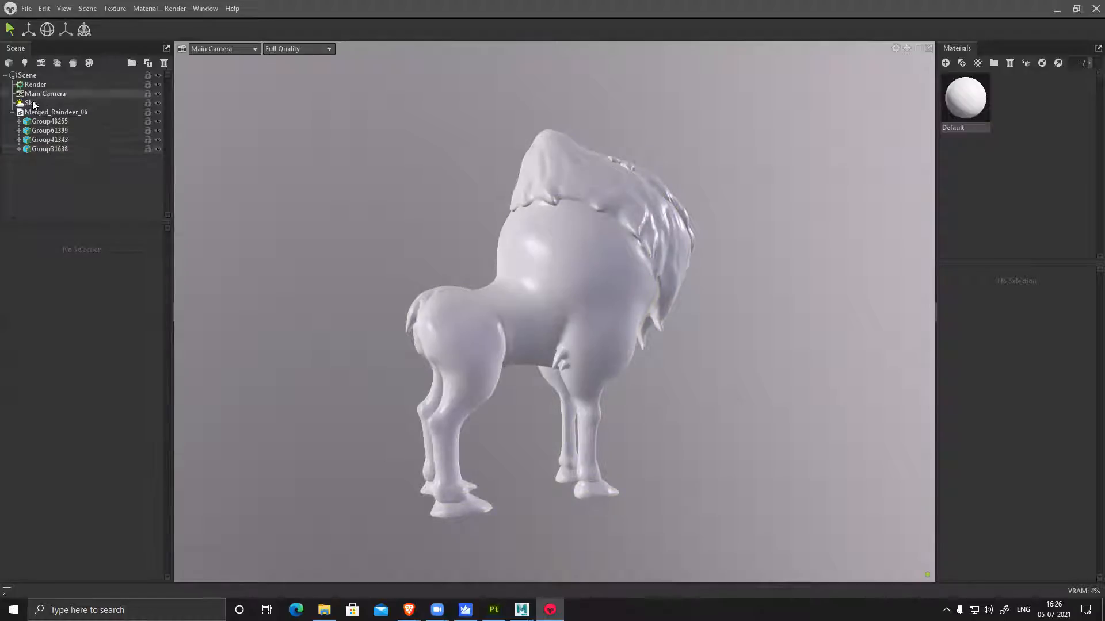
Collapse the imported mesh, add a new bake project, and place Merged_Raindeer_06 in its High group
{"action": "left_click", "coordinate": [12, 113]}
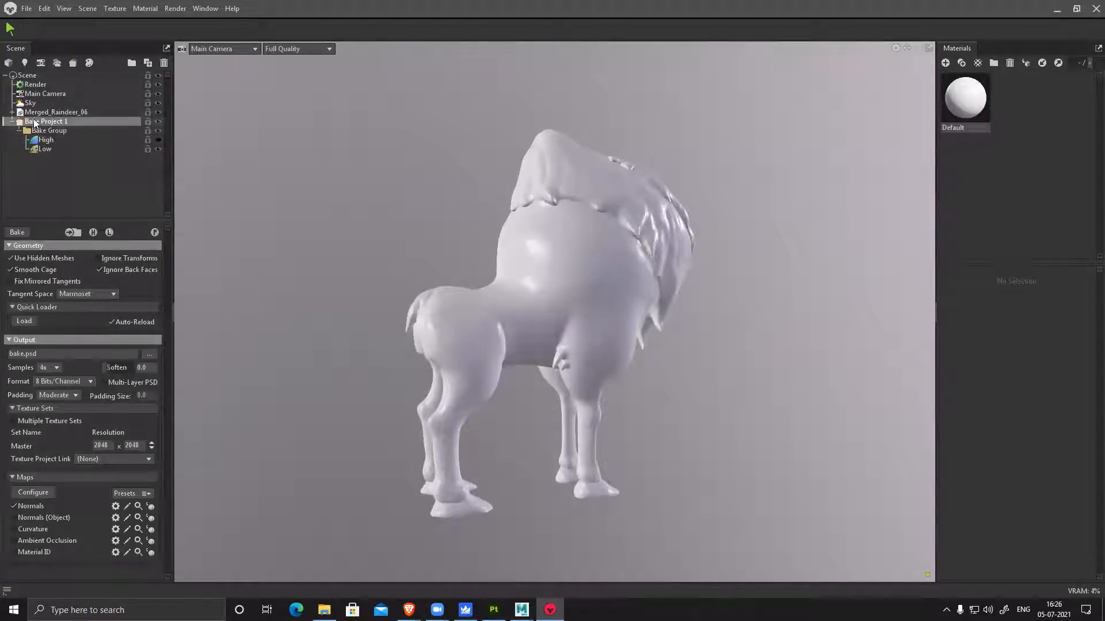
{"action": "left_click", "coordinate": [46, 113]}
{"action": "left_click_drag", "start_coordinate": [56, 116], "coordinate": [54, 137]}
Import body_low.fbx from the desktop and place it in the bake project's Low group
{"action": "double_click", "coordinate": [517, 7]}
{"action": "left_click_drag", "start_coordinate": [557, 53], "coordinate": [597, 29]}
{"action": "left_click_drag", "start_coordinate": [21, 544], "coordinate": [522, 253]}
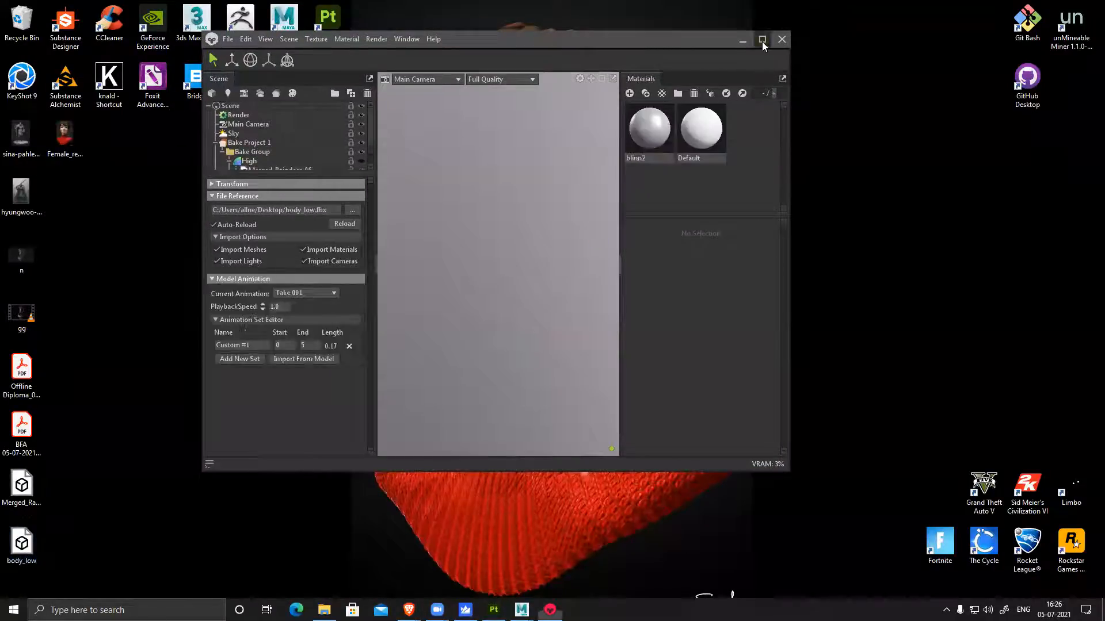
{"action": "left_click", "coordinate": [762, 38]}
{"action": "left_click_drag", "start_coordinate": [40, 161], "coordinate": [57, 150]}
Set the bake project's maps to Material ID only, with Normals turned off
{"action": "left_click", "coordinate": [44, 112]}
{"action": "left_click", "coordinate": [14, 506]}
{"action": "left_click", "coordinate": [37, 553]}
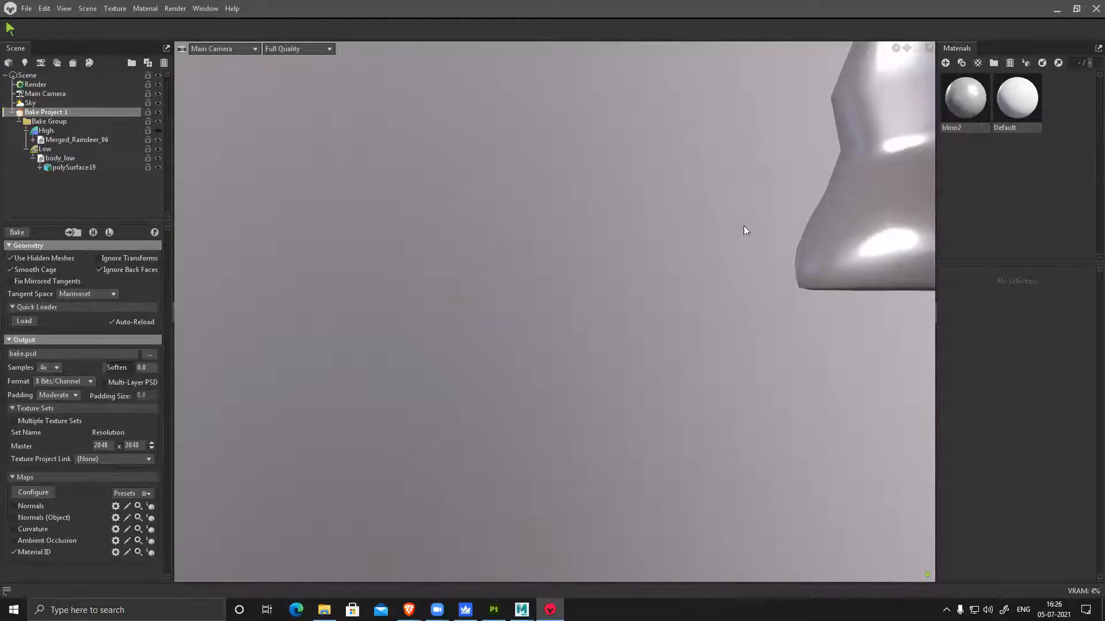
Examine the low-poly reindeer body from the side, both as a whole and up close
{"action": "scroll", "coordinate": [743, 226], "scroll_direction": "down", "scroll_amount": 3}
{"action": "left_click_drag", "start_coordinate": [678, 263], "coordinate": [321, 285]}
{"action": "scroll", "coordinate": [321, 285], "scroll_direction": "down", "scroll_amount": 6}
{"action": "middle_click_drag", "start_coordinate": [551, 304], "coordinate": [575, 343]}
{"action": "left_click_drag", "start_coordinate": [575, 343], "coordinate": [578, 371]}
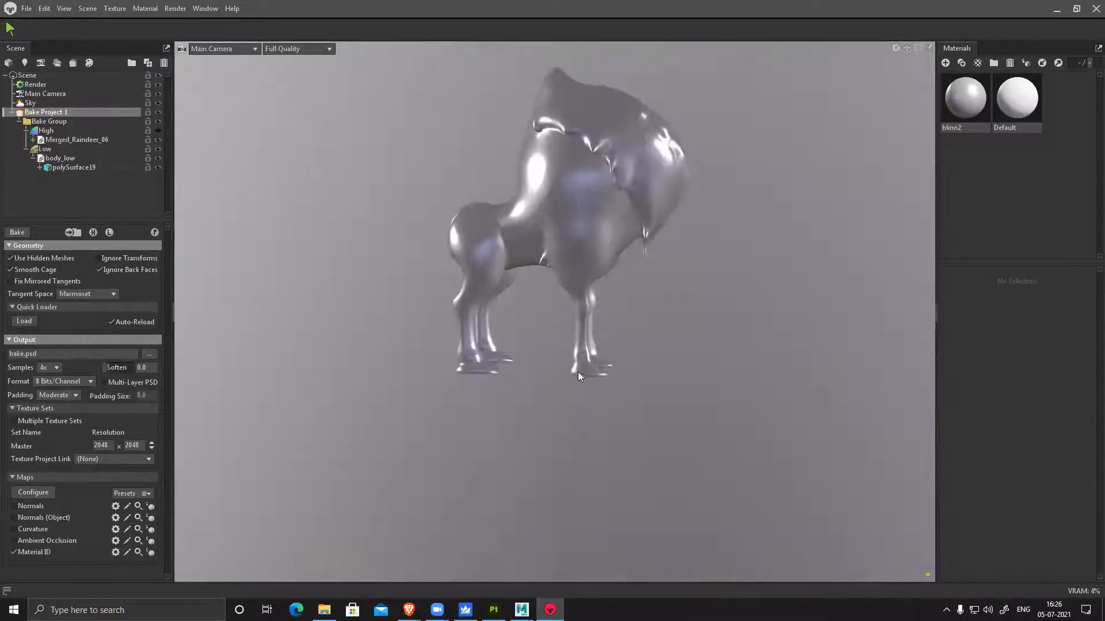
{"action": "scroll", "coordinate": [654, 272], "scroll_direction": "up", "scroll_amount": 5}
{"action": "middle_click_drag", "start_coordinate": [544, 233], "coordinate": [528, 299]}
{"action": "scroll", "coordinate": [529, 299], "scroll_direction": "down", "scroll_amount": 3}
Select the low-poly mesh, hide the Low group and show the High group to compare the two models
{"action": "double_click", "coordinate": [567, 162]}
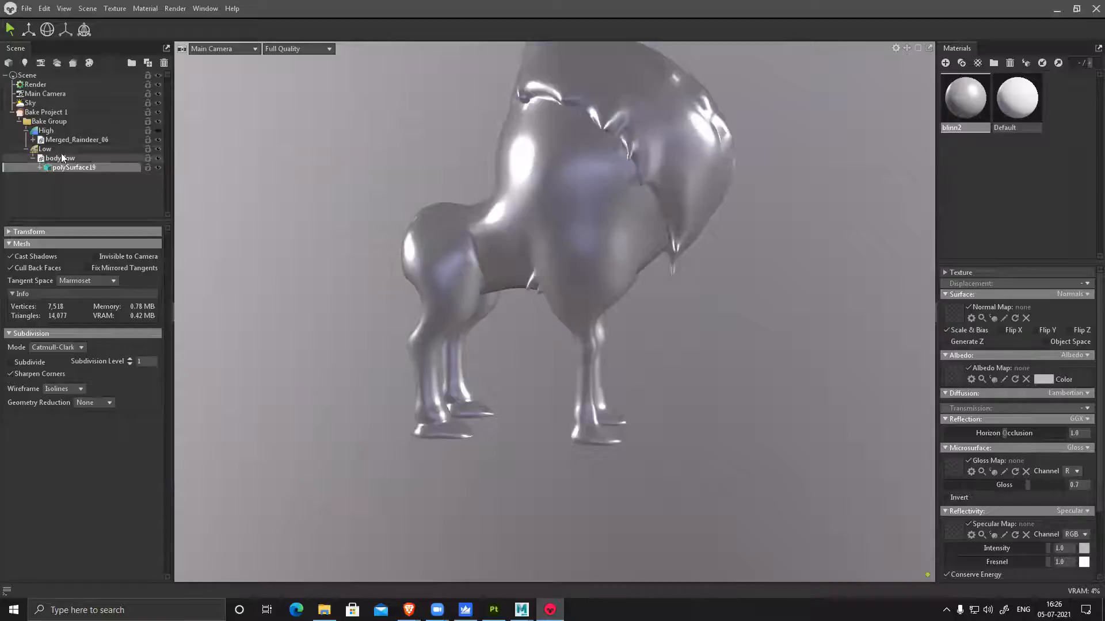
{"action": "left_click", "coordinate": [158, 149]}
{"action": "left_click", "coordinate": [158, 131]}
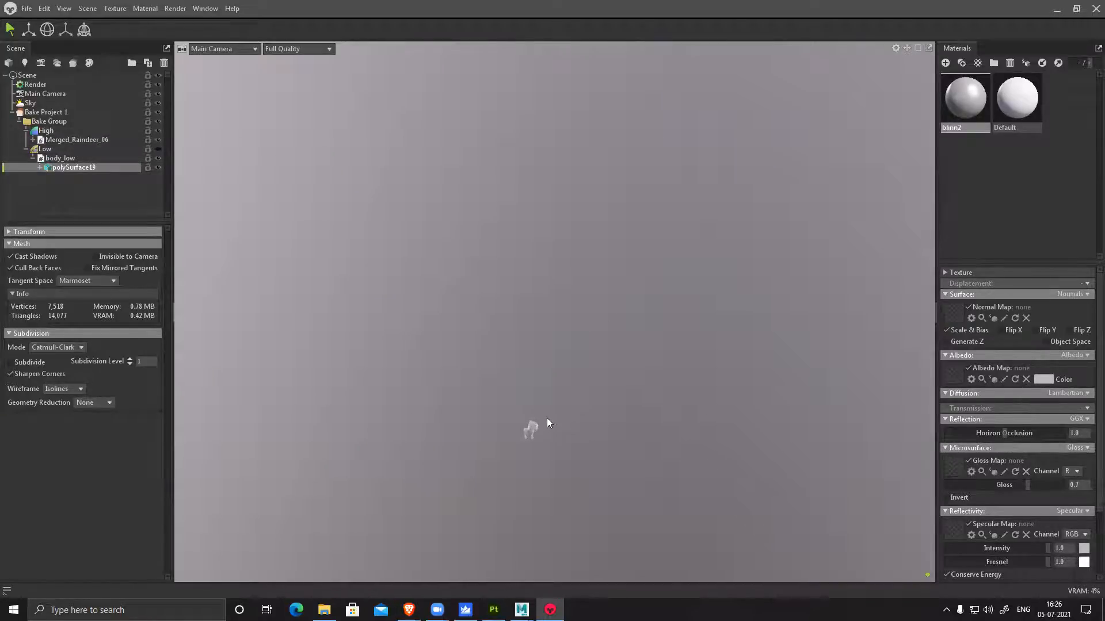
Select the Group41343 mesh in the High group and expand its transform properties for checking
{"action": "left_click", "coordinate": [502, 398]}
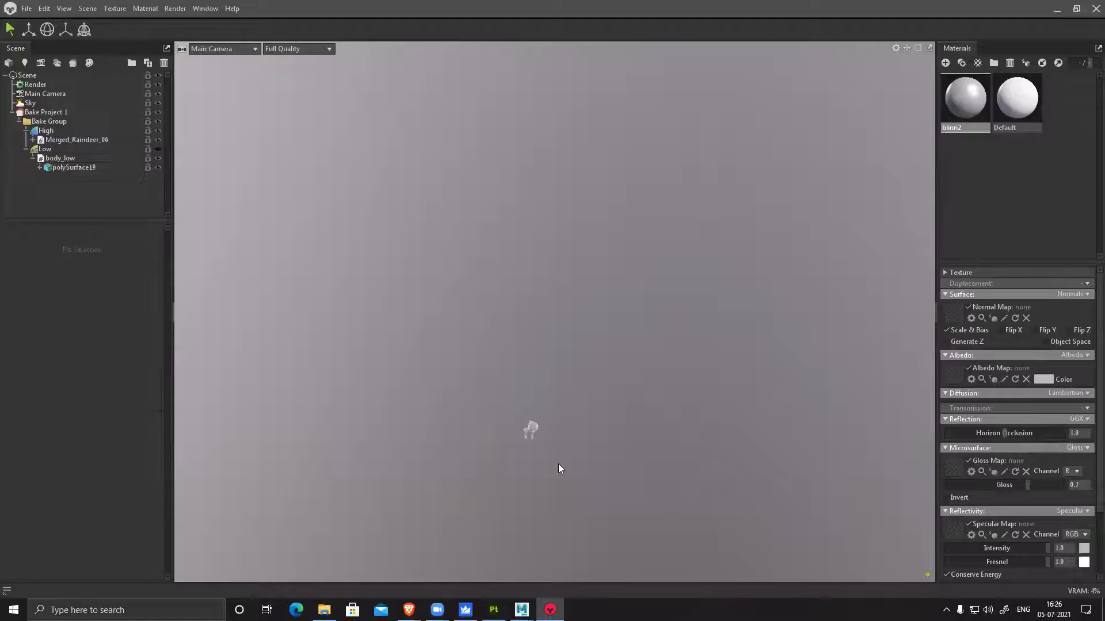
{"action": "left_click", "coordinate": [531, 428]}
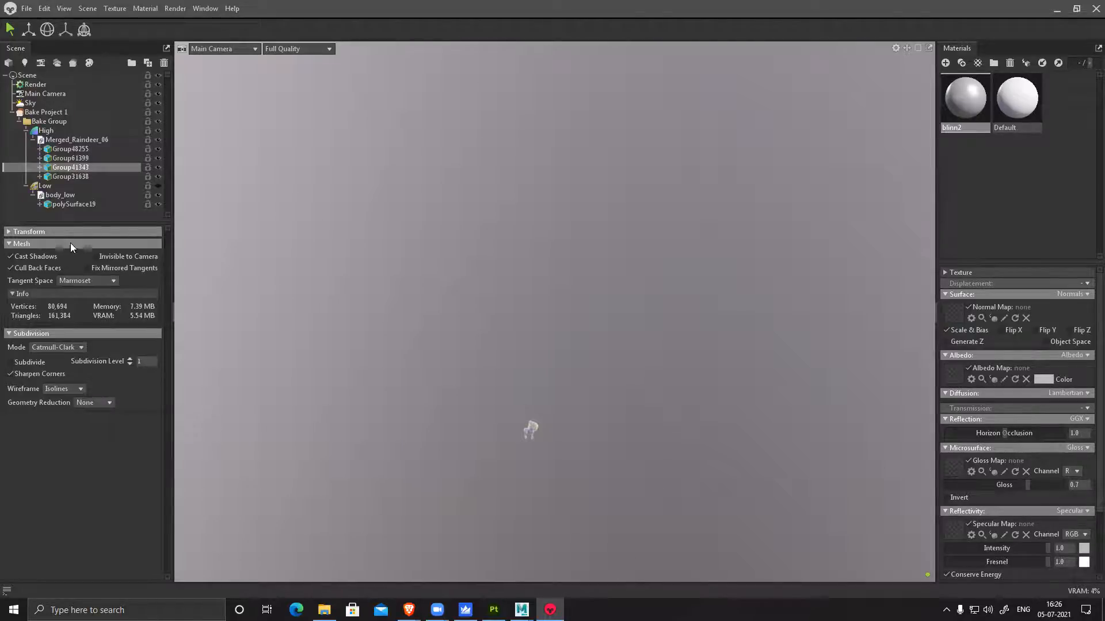
{"action": "left_click", "coordinate": [9, 231]}
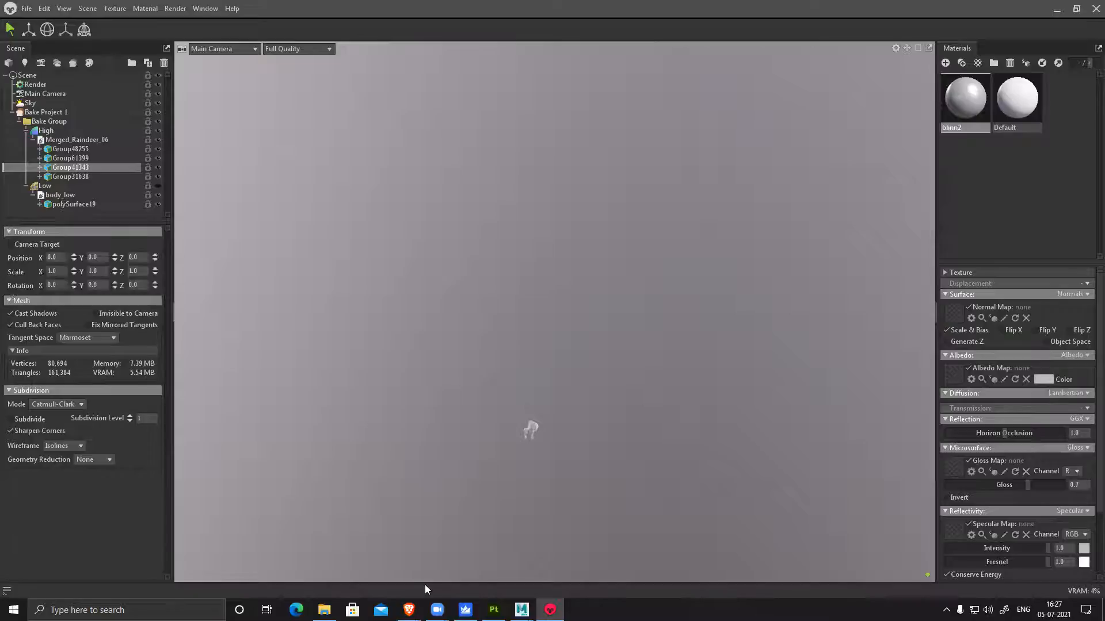
Switch to Maya and open the recent scene reindeer_low_21.mb without saving the untitled scene
{"action": "mouse_move", "coordinate": [538, 598]}
{"action": "left_click", "coordinate": [560, 552]}
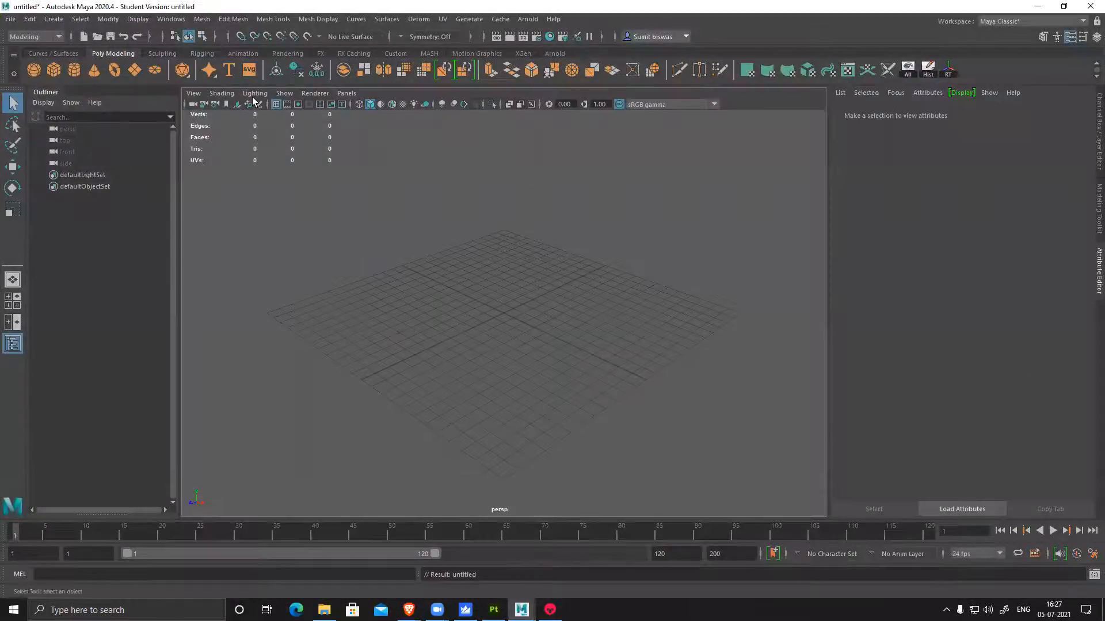
{"action": "left_click", "coordinate": [10, 19]}
{"action": "mouse_move", "coordinate": [87, 379]}
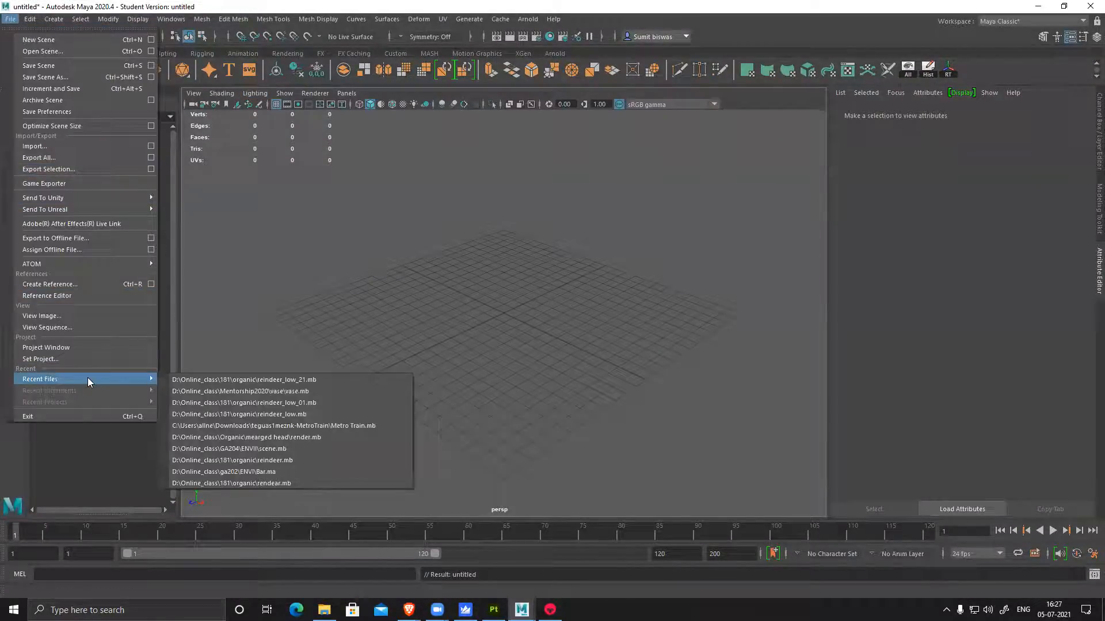
{"action": "left_click", "coordinate": [273, 380]}
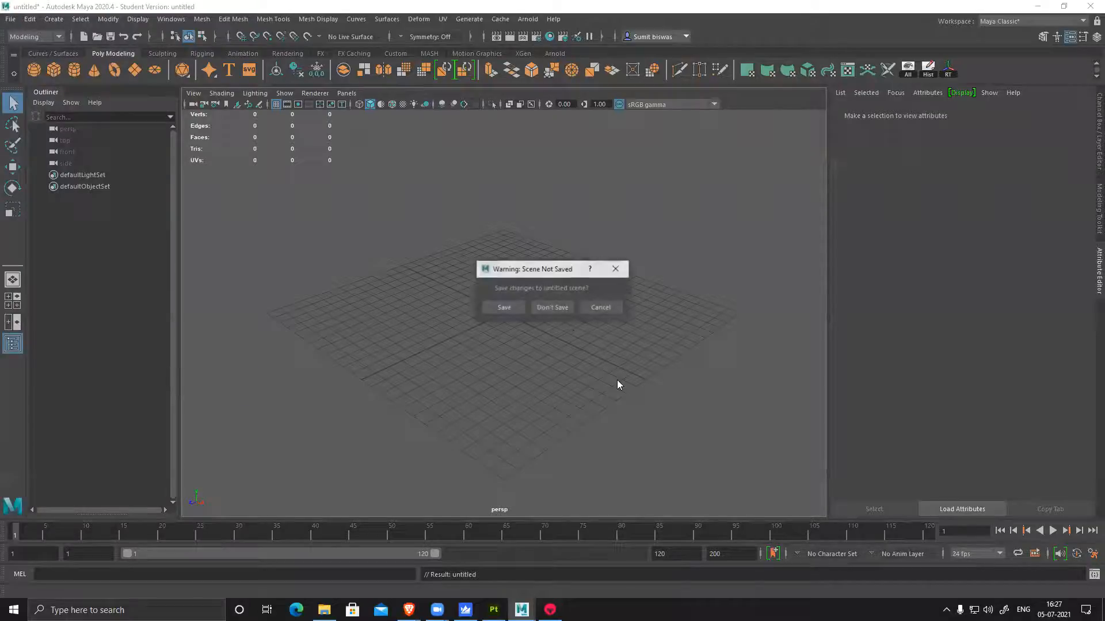
{"action": "left_click", "coordinate": [565, 309]}
{"action": "left_click", "coordinate": [530, 314]}
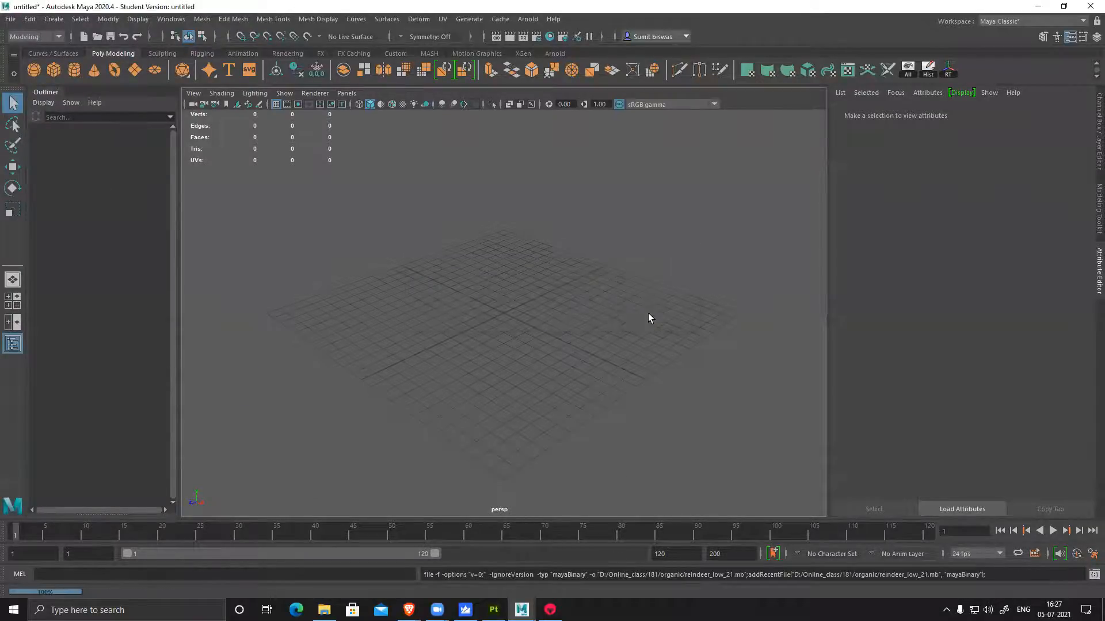
Check the reindeer body mesh, the polySurface15 group and the hidden high1:Group58082 mesh
{"action": "left_click", "coordinate": [541, 365]}
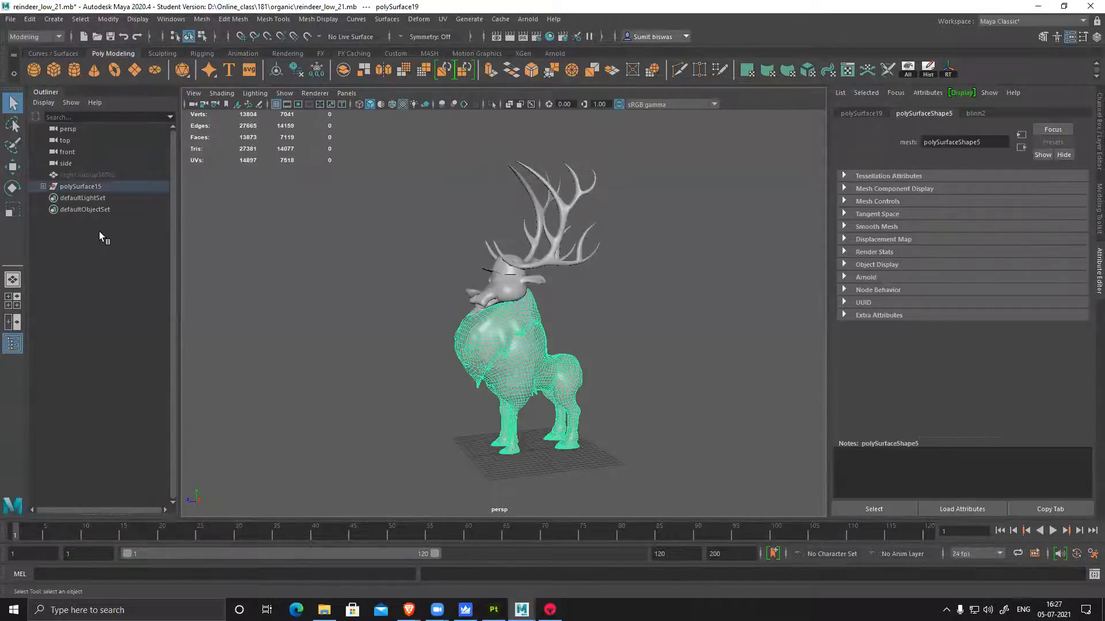
{"action": "left_click", "coordinate": [81, 187]}
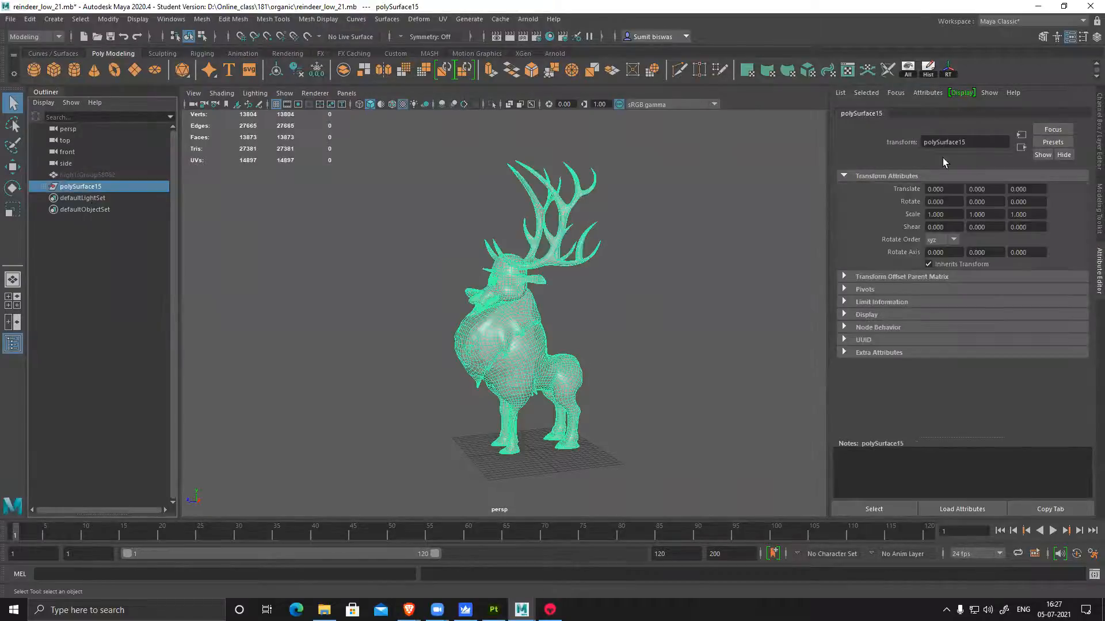
{"action": "left_click", "coordinate": [83, 175]}
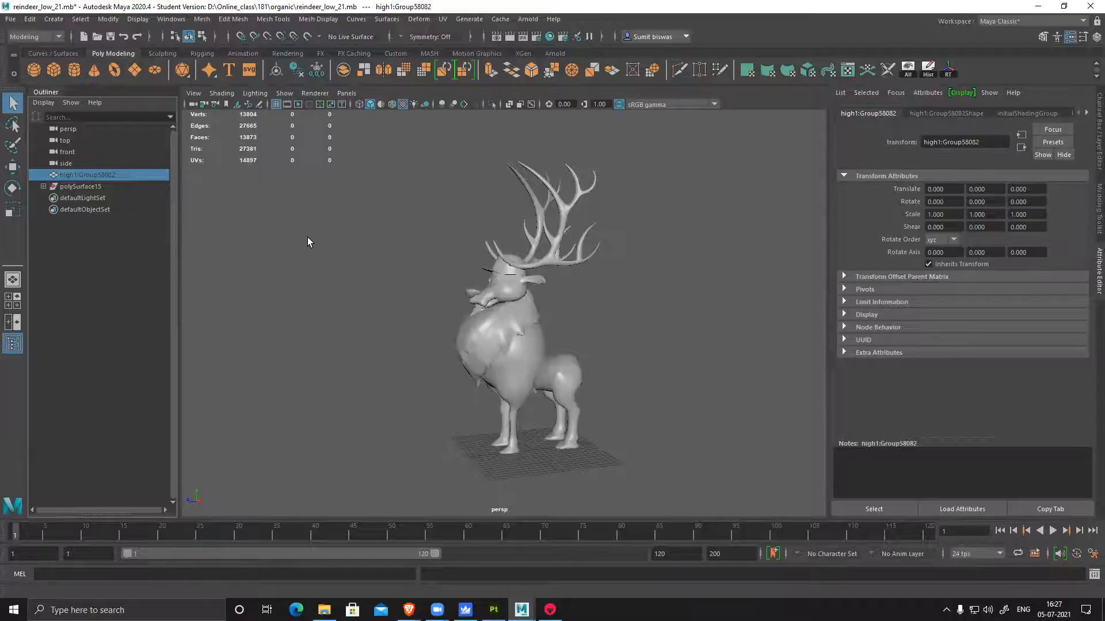
Open the recent scene reindeer_low_01.mb, discarding changes to the current scene
{"action": "left_click", "coordinate": [11, 19]}
{"action": "mouse_move", "coordinate": [104, 379]}
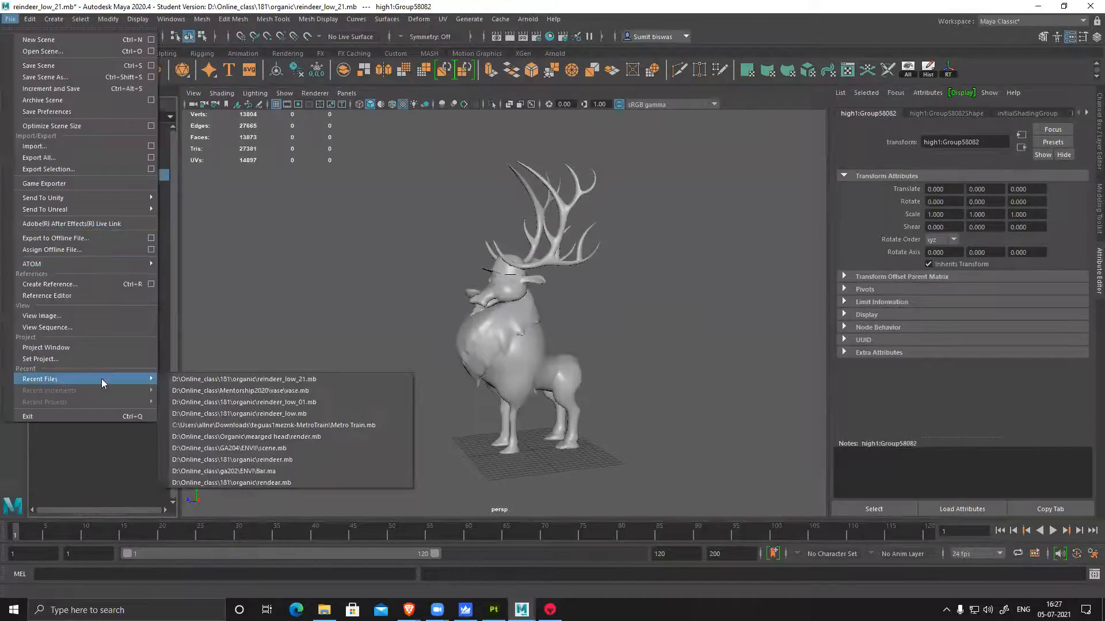
{"action": "left_click", "coordinate": [315, 403]}
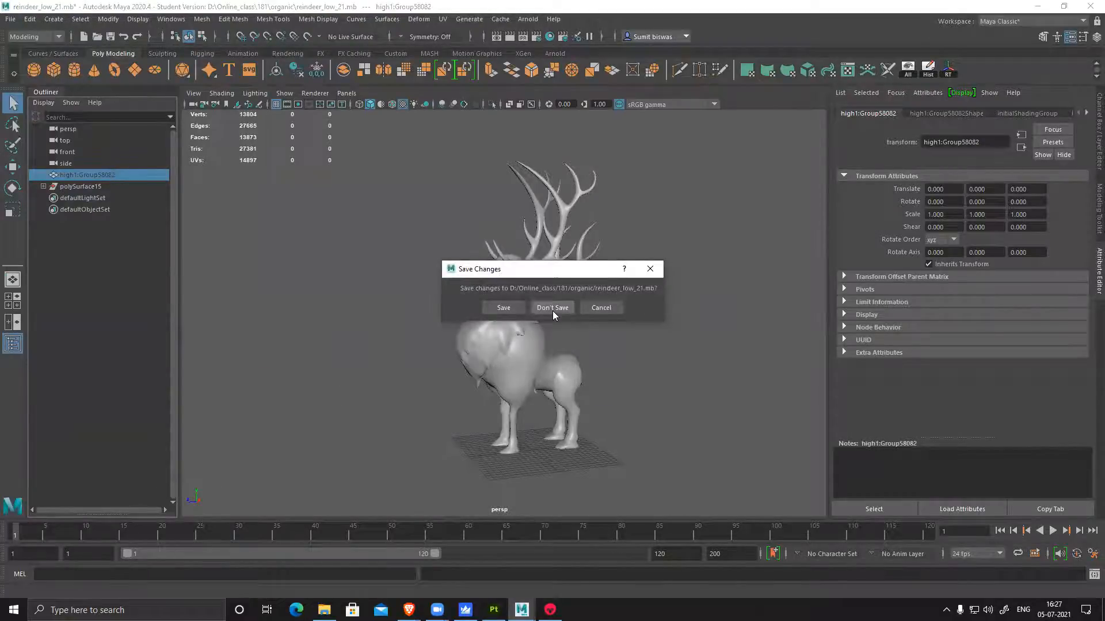
{"action": "left_click", "coordinate": [553, 308]}
{"action": "left_click", "coordinate": [515, 316]}
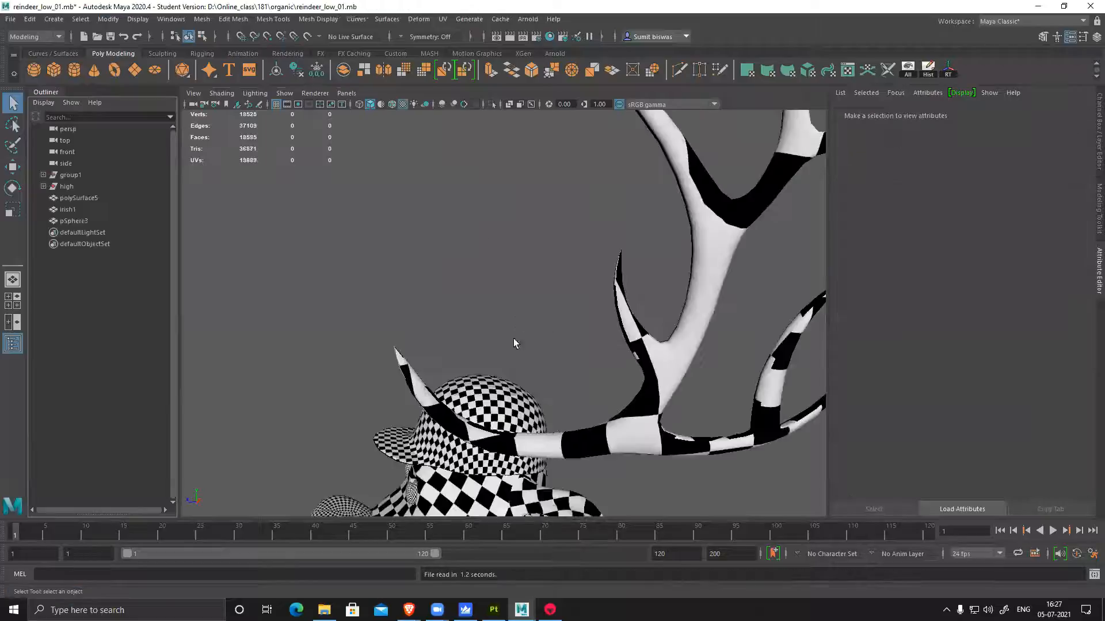
{"action": "left_click", "coordinate": [490, 404]}
Examine which geometry group1, high, polySurface5, irish1 and pSphere3 each contain, with the whole reindeer in view
{"action": "left_click", "coordinate": [71, 175]}
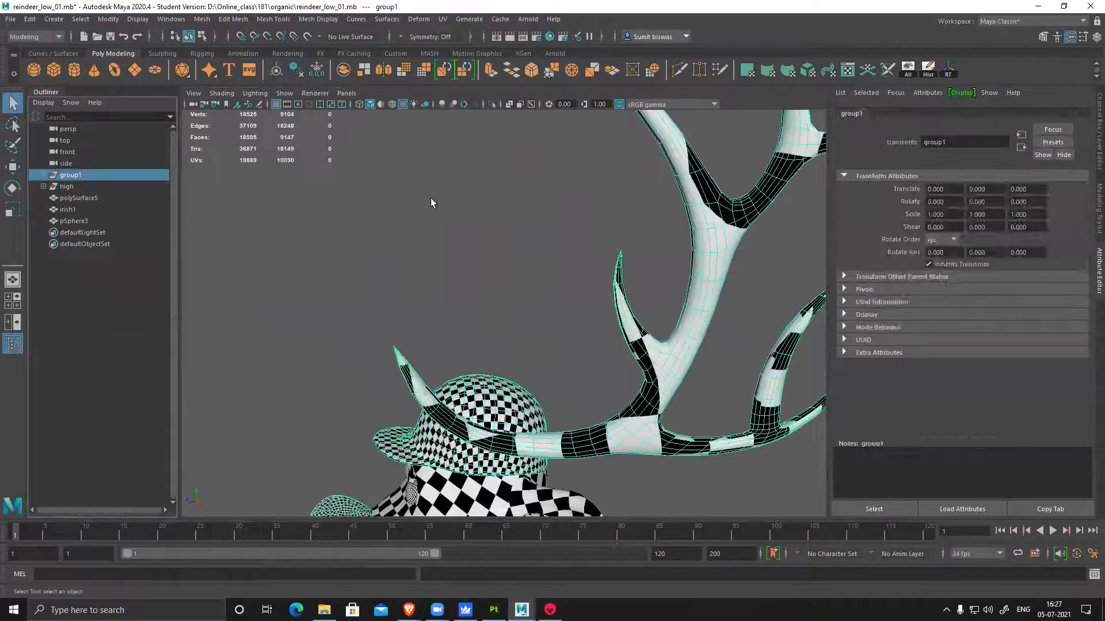
{"action": "left_click", "coordinate": [75, 187]}
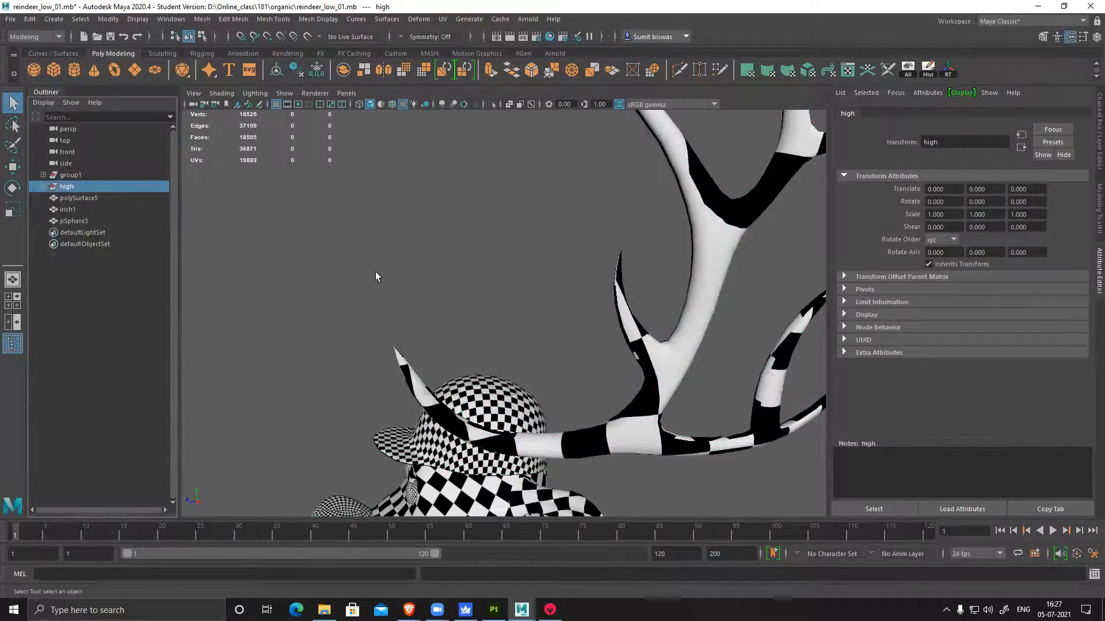
{"action": "key", "text": "f"}
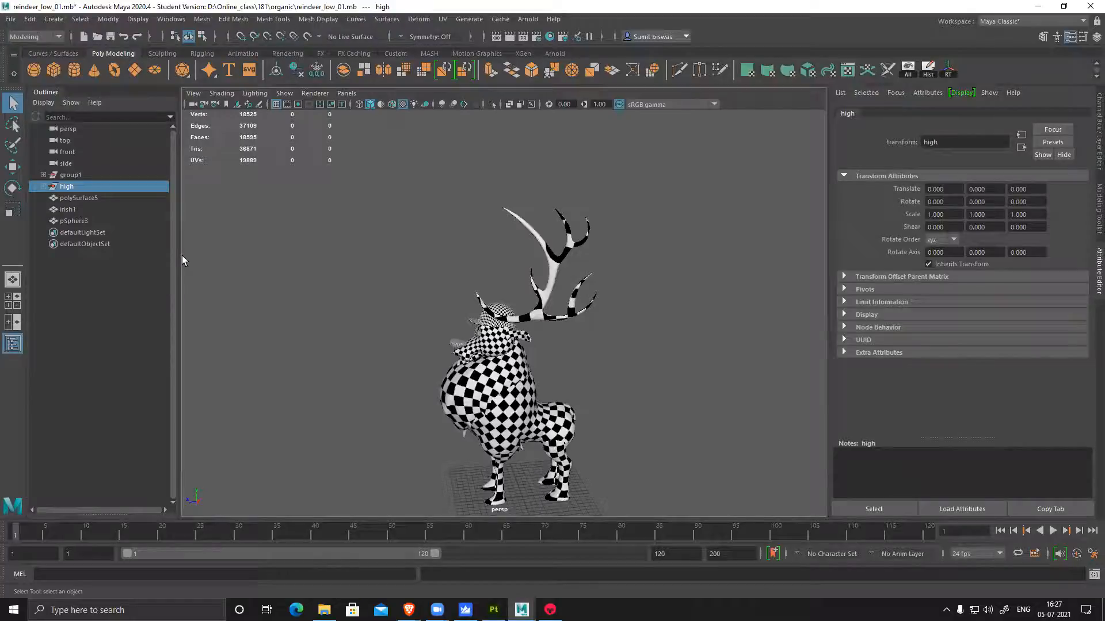
{"action": "left_click", "coordinate": [75, 199]}
{"action": "left_click", "coordinate": [67, 210]}
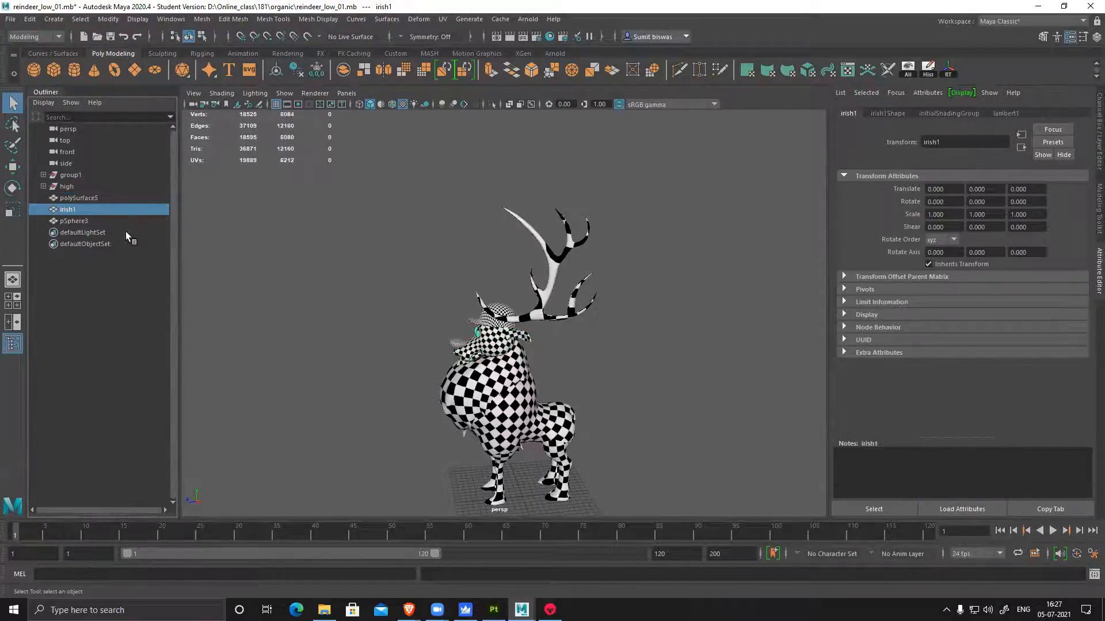
{"action": "left_click", "coordinate": [76, 224]}
{"action": "left_click", "coordinate": [70, 187]}
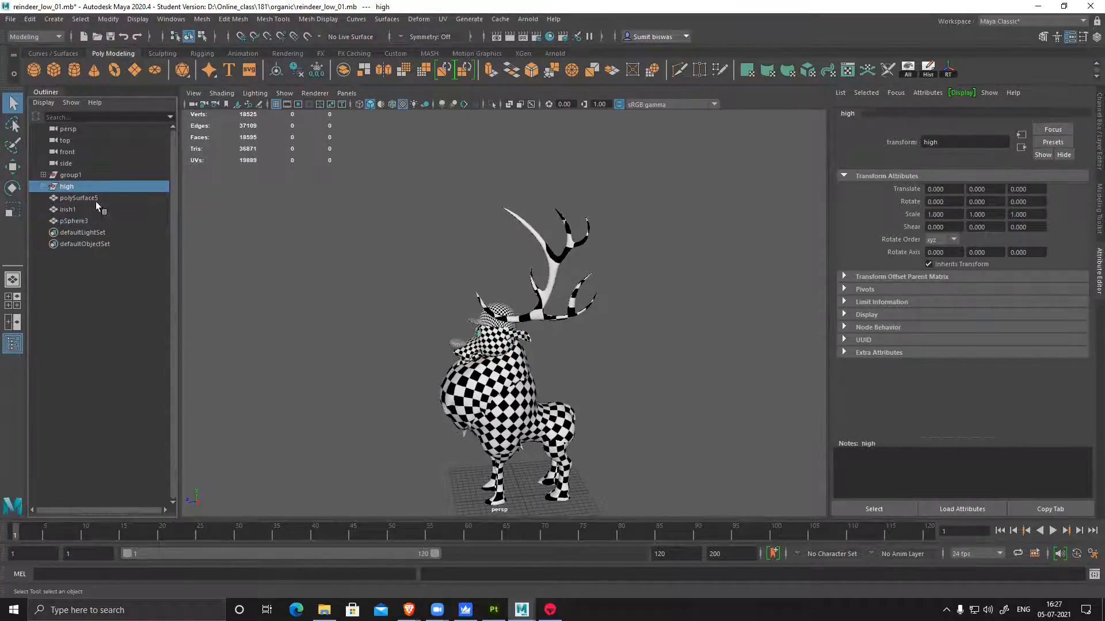
{"action": "left_click", "coordinate": [89, 176]}
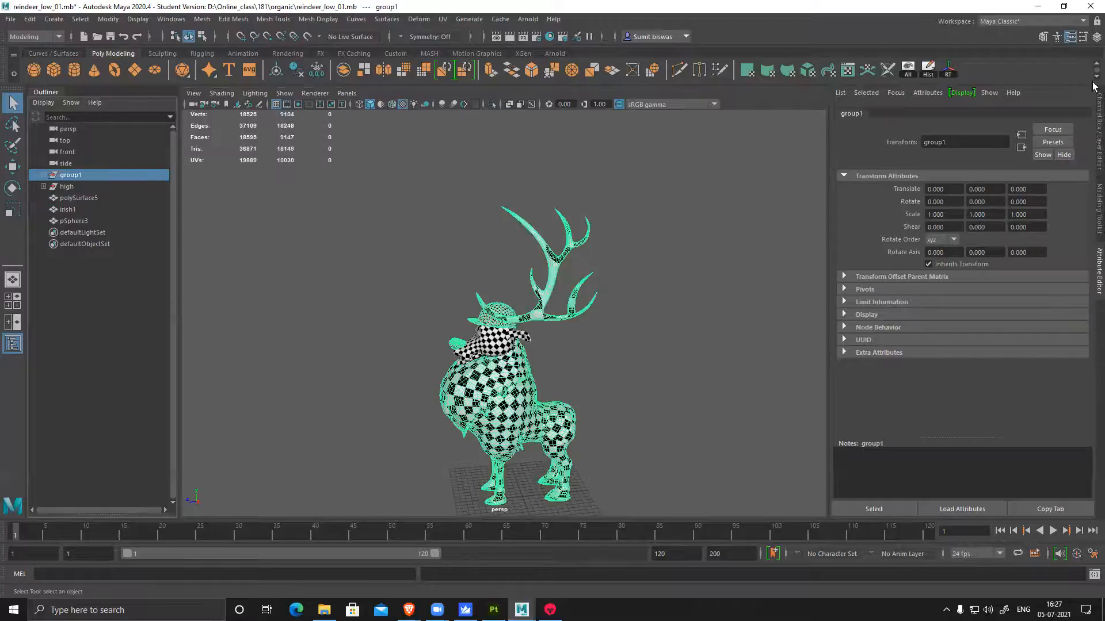
Reopen the recent scene reindeer_low_21.mb and accept the student version notice
{"action": "left_click", "coordinate": [11, 19]}
{"action": "mouse_move", "coordinate": [86, 379]}
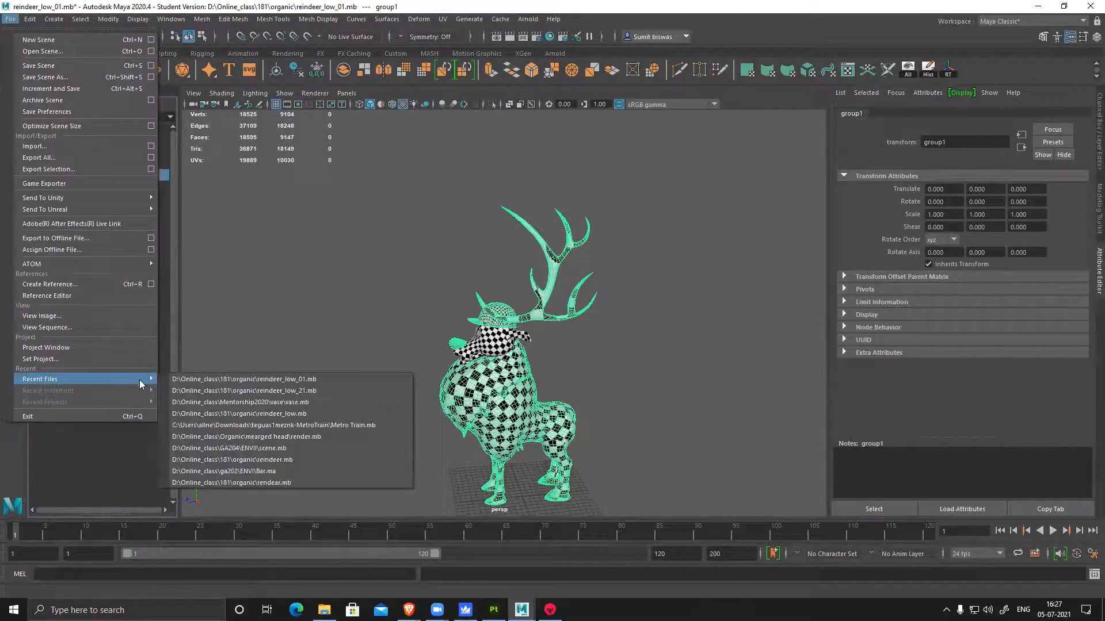
{"action": "left_click", "coordinate": [307, 391]}
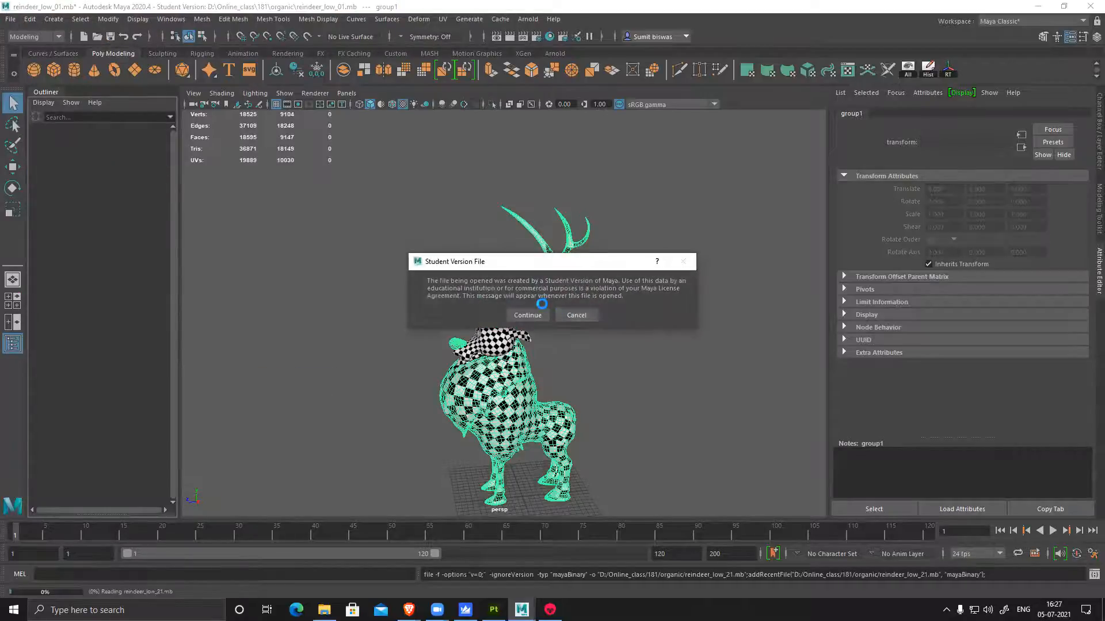
{"action": "left_click", "coordinate": [525, 313]}
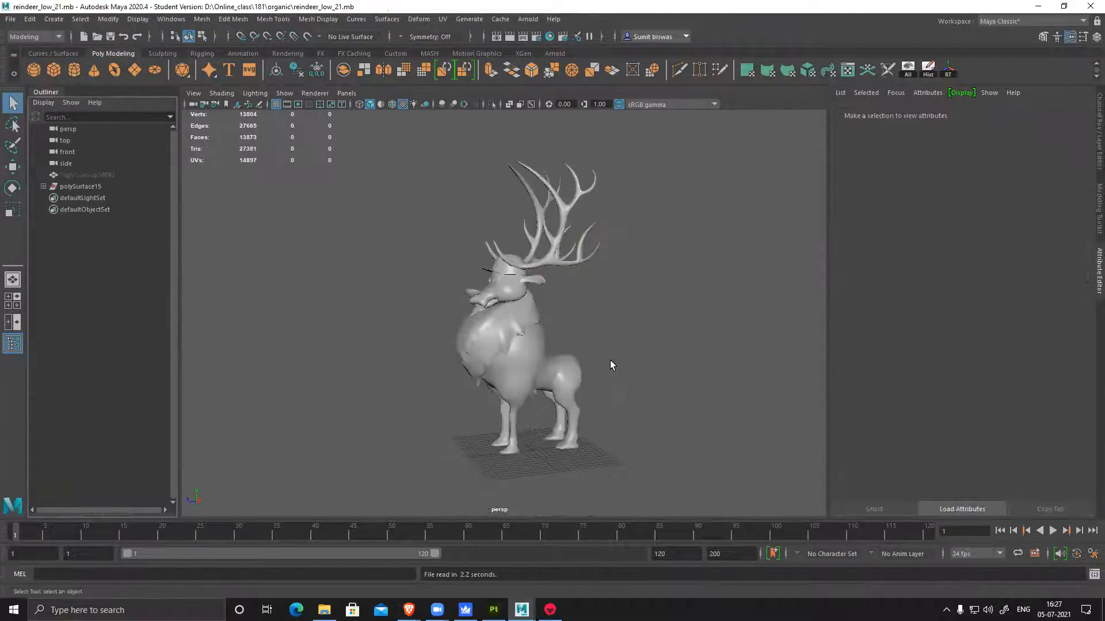
Hide the low-poly polySurface15 group and unhide the high1:Group58082 mesh
{"action": "left_click", "coordinate": [90, 186]}
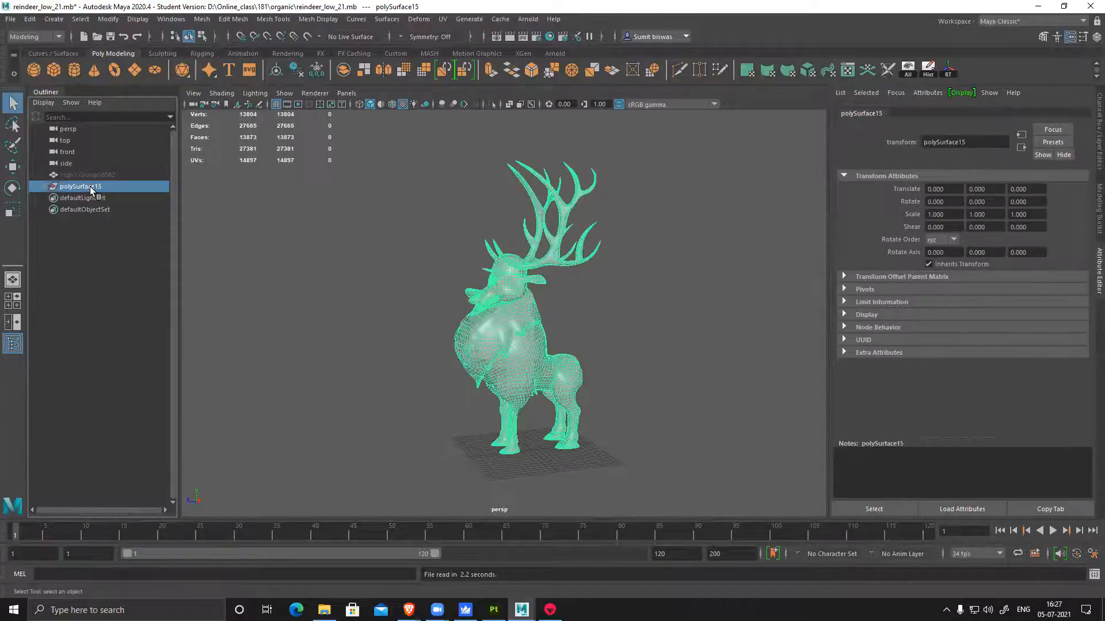
{"action": "key", "text": "ctrl+h"}
{"action": "left_click", "coordinate": [85, 175]}
{"action": "key", "text": "shift+h"}
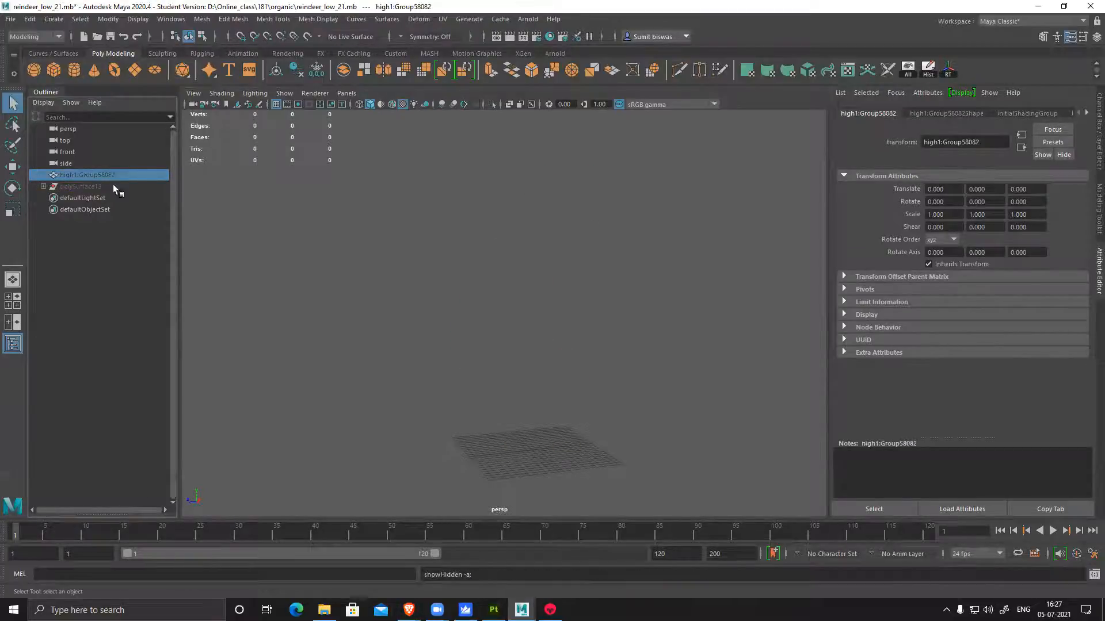
{"action": "scroll", "coordinate": [433, 315], "scroll_direction": "up", "scroll_amount": 5}
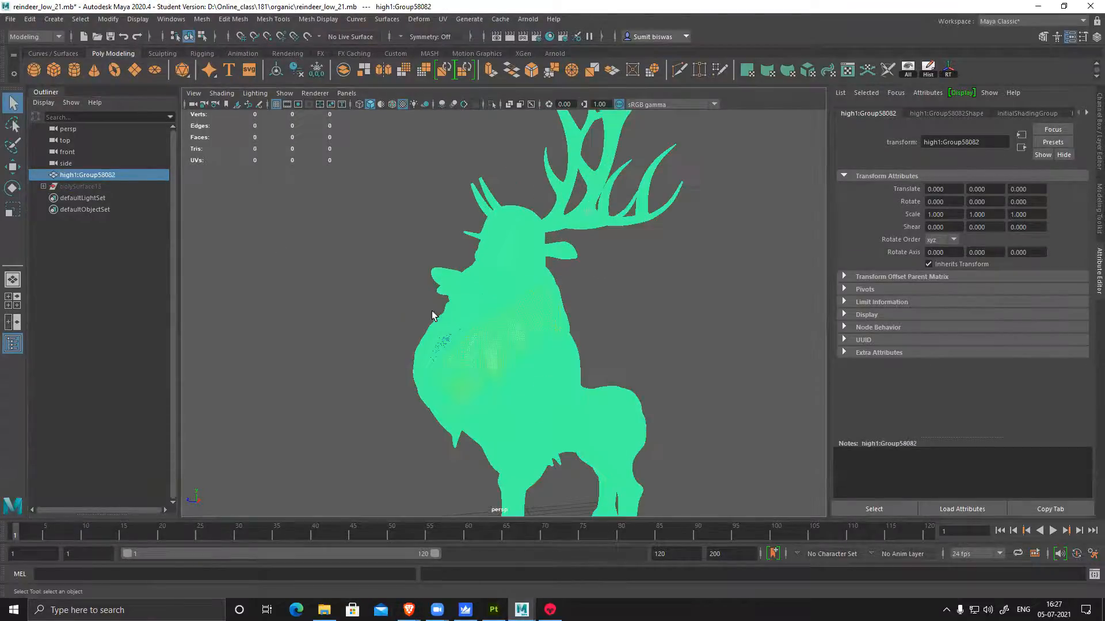
{"action": "scroll", "coordinate": [432, 315], "scroll_direction": "down", "scroll_amount": 2}
Start an Export Selection of the high1:Group58082 mesh with Desktop as the destination folder
{"action": "left_click", "coordinate": [10, 19]}
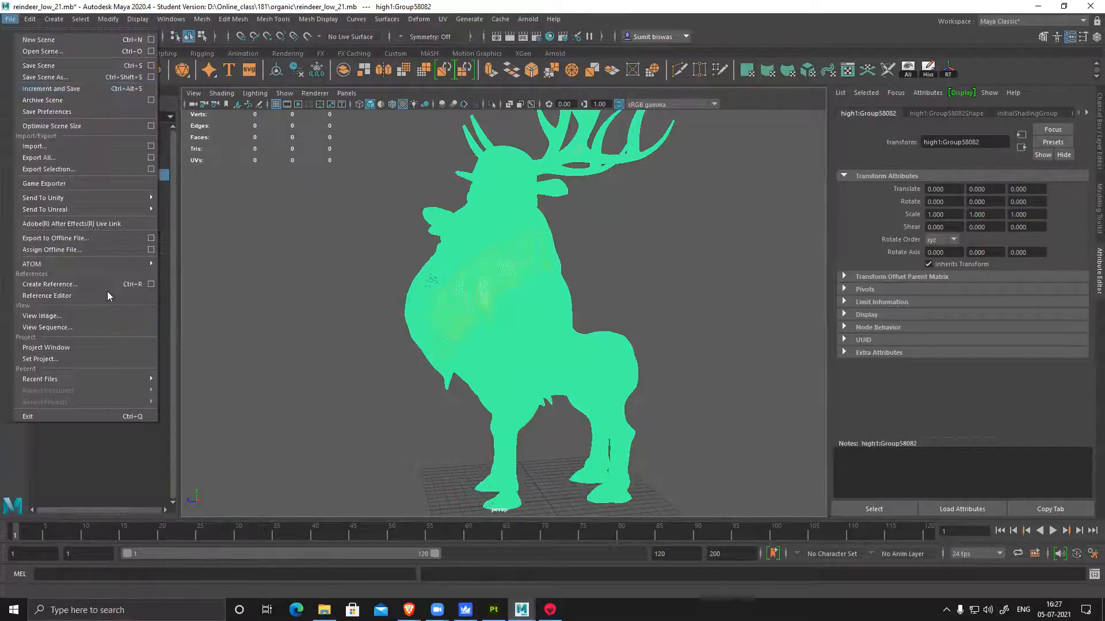
{"action": "left_click", "coordinate": [73, 169]}
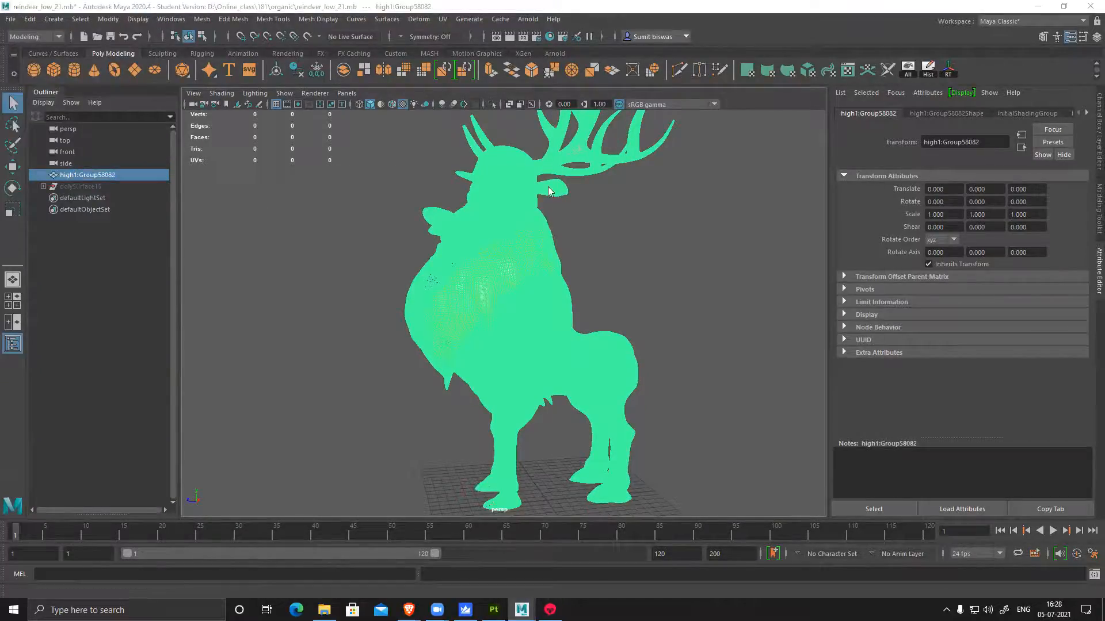
{"action": "left_click_drag", "start_coordinate": [531, 173], "coordinate": [492, 283]}
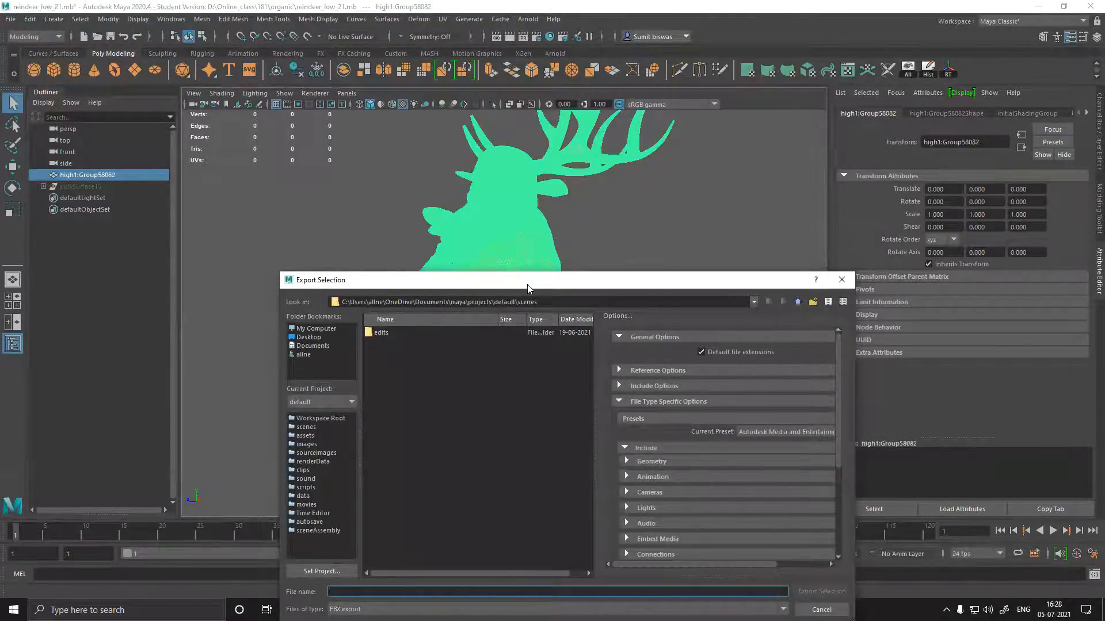
{"action": "left_click_drag", "start_coordinate": [527, 280], "coordinate": [534, 207]}
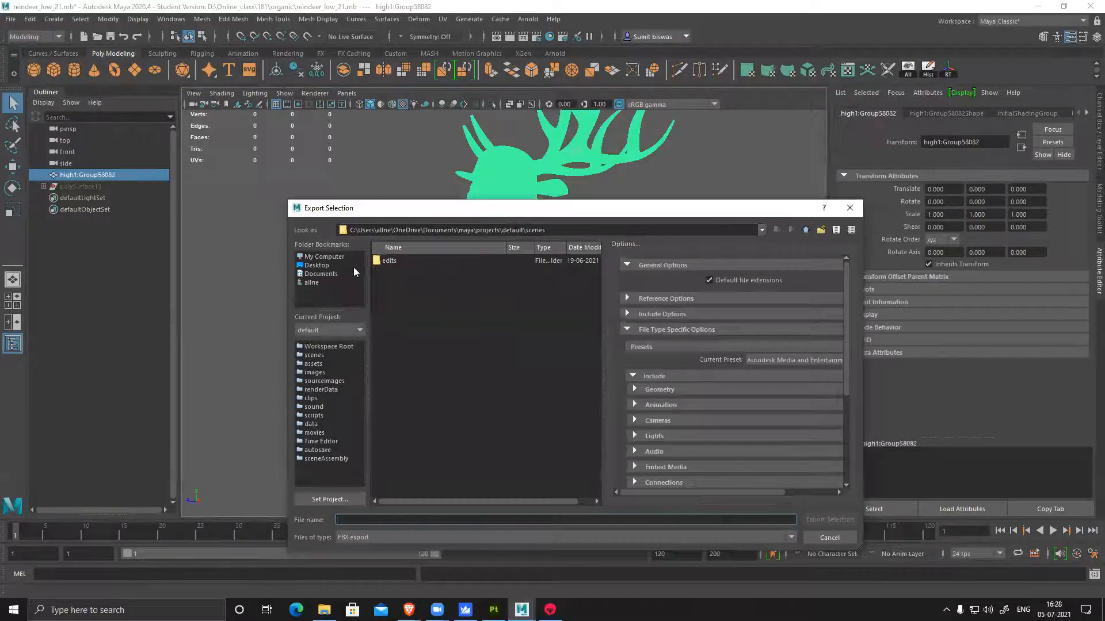
{"action": "left_click", "coordinate": [318, 266]}
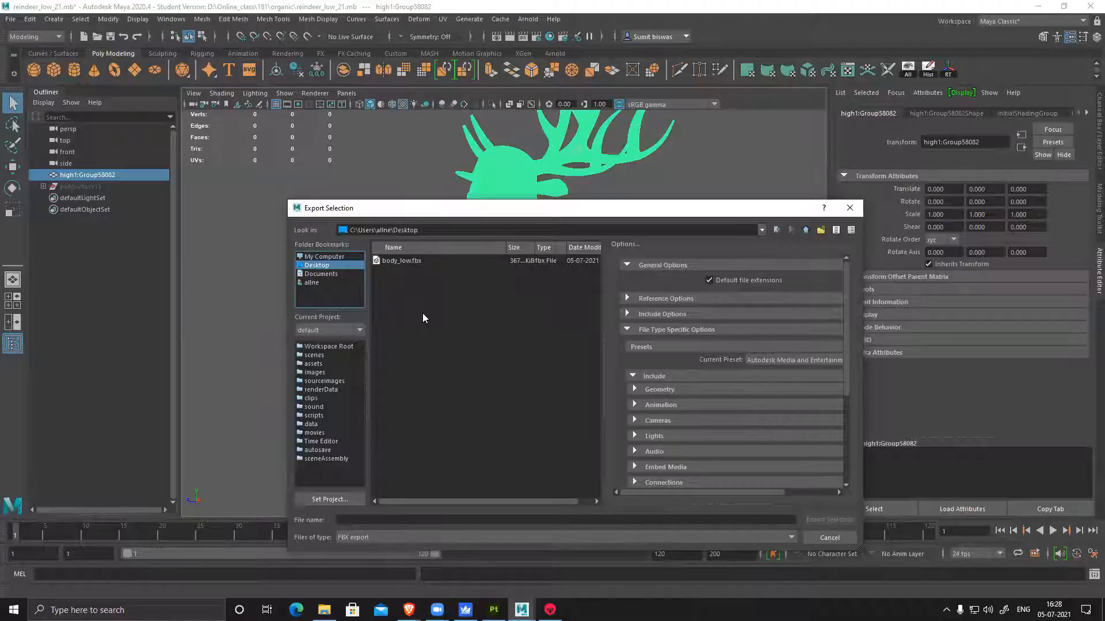
Export the selected mesh as OBJexport, overwriting Merged_Raindeer_06.obj, and return to Marmoset Toolbag
{"action": "left_click", "coordinate": [422, 537]}
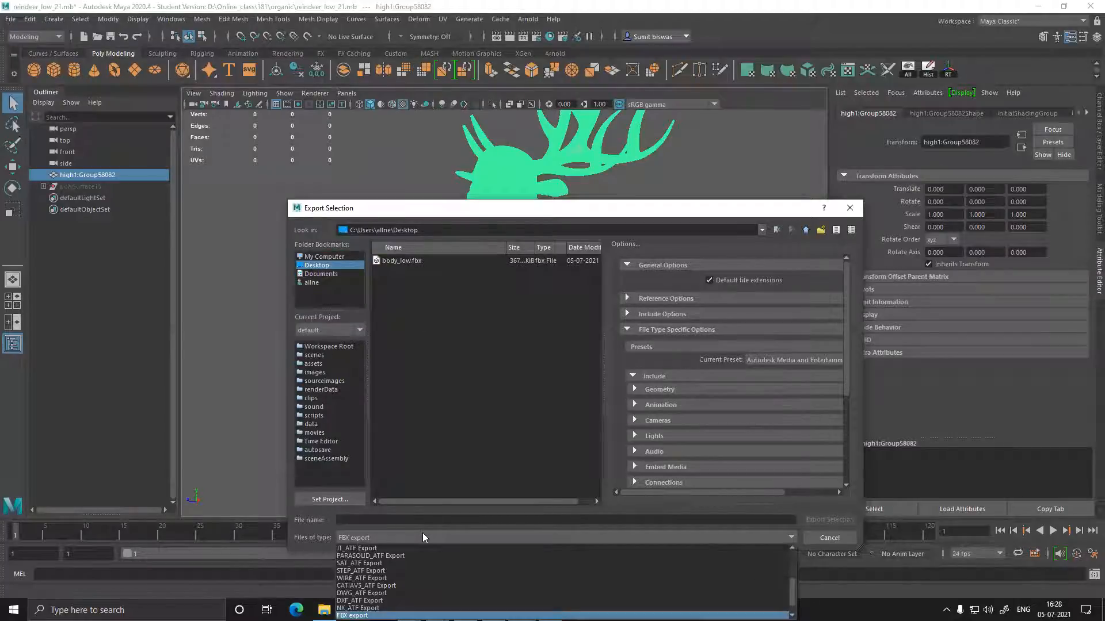
{"action": "left_click", "coordinate": [550, 212]}
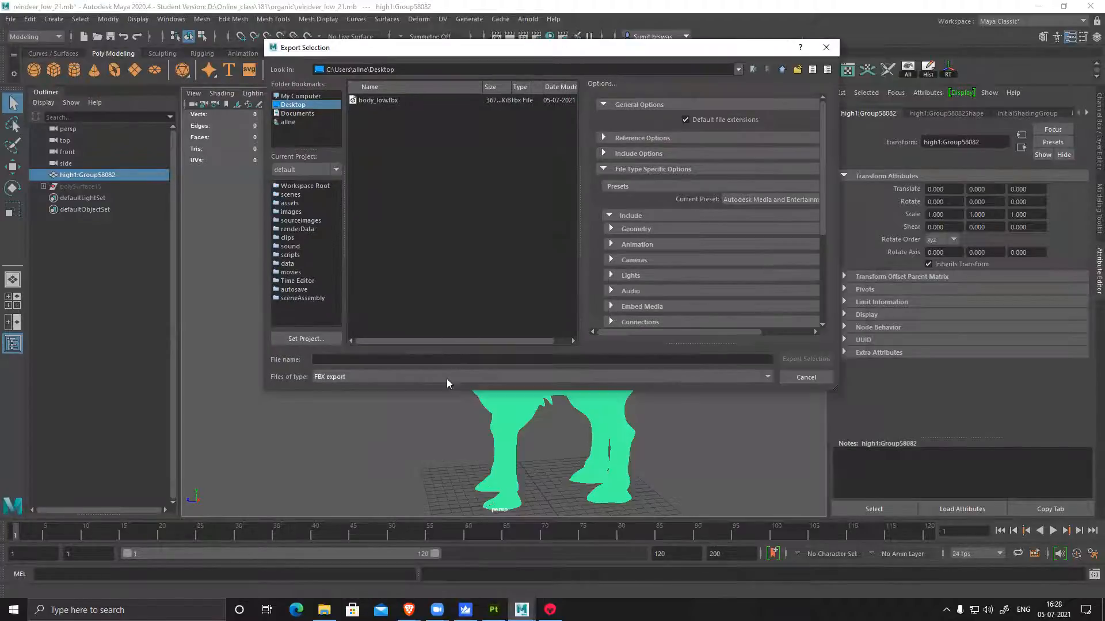
{"action": "left_click", "coordinate": [447, 379]}
{"action": "scroll", "coordinate": [384, 446], "scroll_direction": "down", "scroll_amount": 1}
{"action": "left_click", "coordinate": [356, 452]}
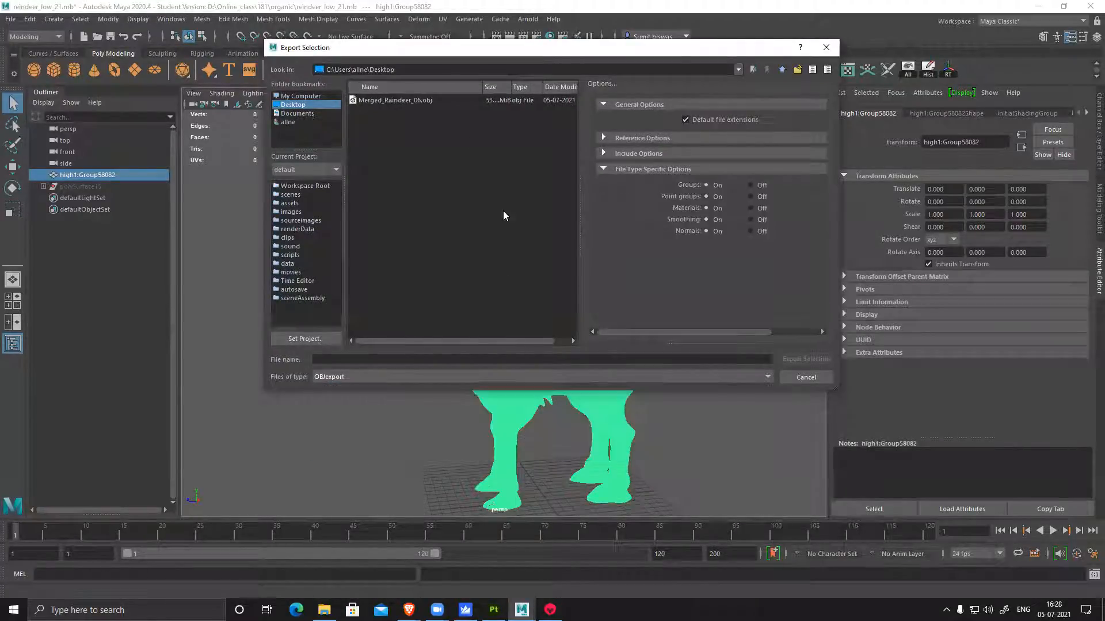
{"action": "double_click", "coordinate": [389, 100]}
{"action": "left_click", "coordinate": [531, 238]}
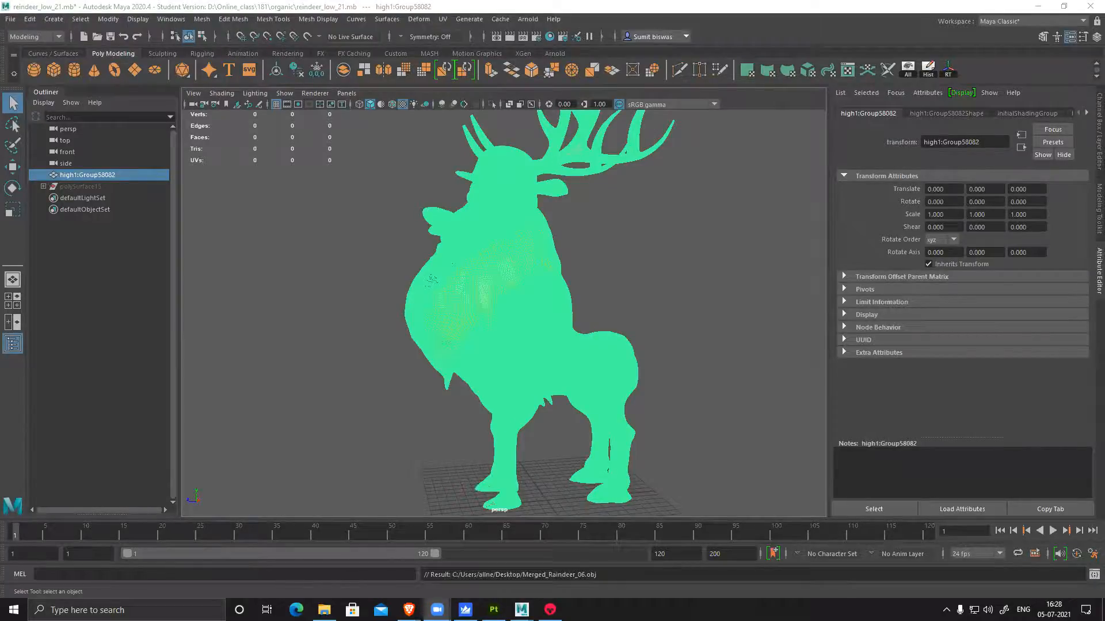
{"action": "left_click", "coordinate": [1038, 6]}
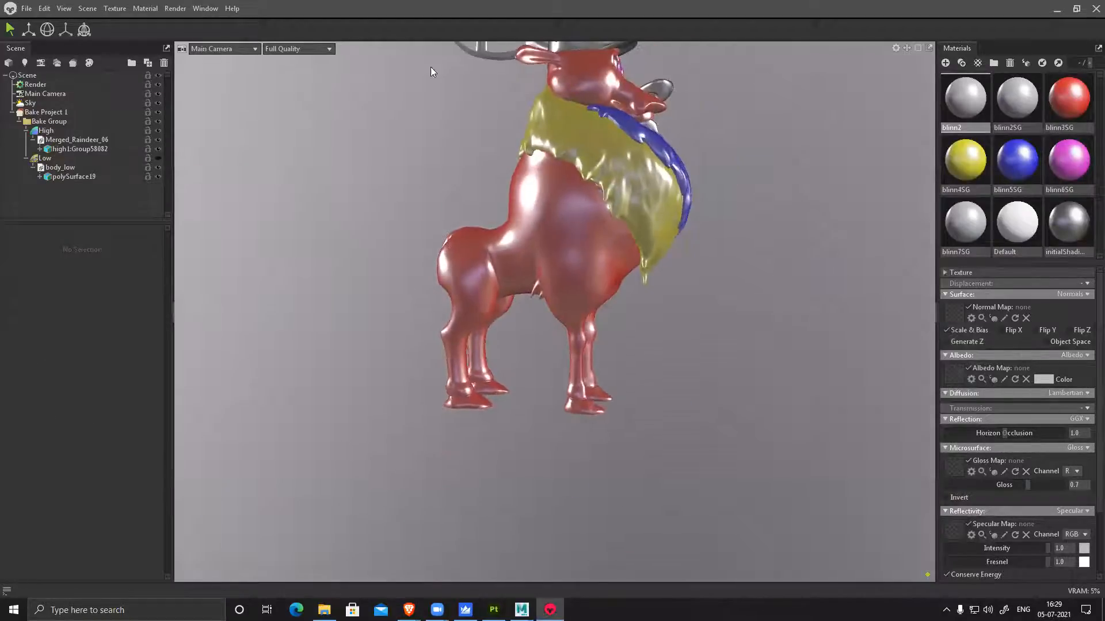
Clear the unused materials from the scene
{"action": "left_click", "coordinate": [115, 8]}
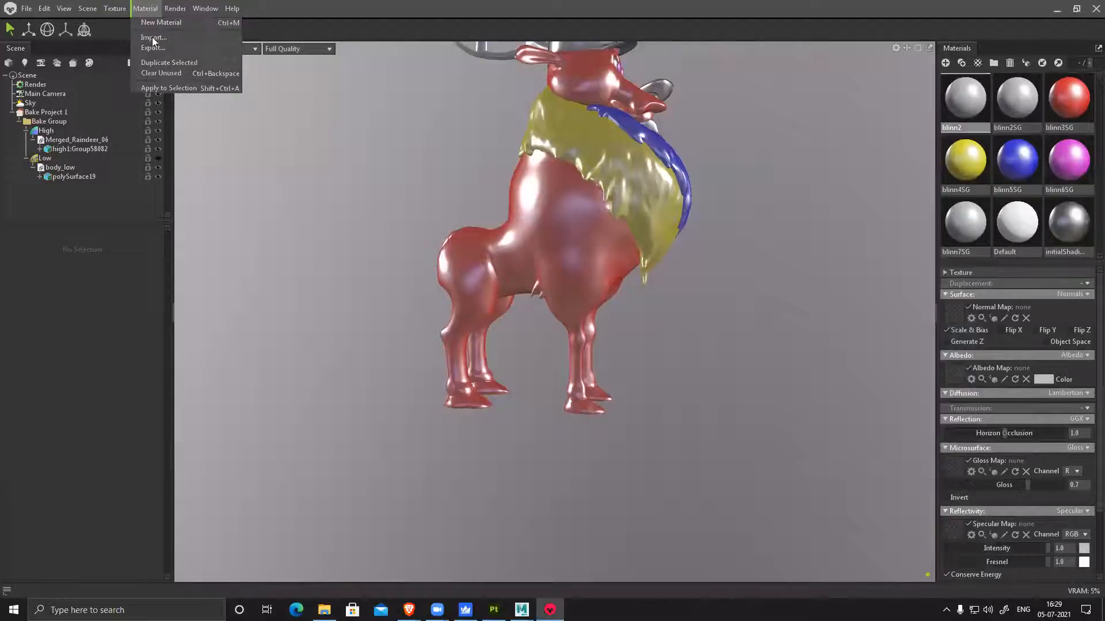
{"action": "left_click", "coordinate": [159, 73]}
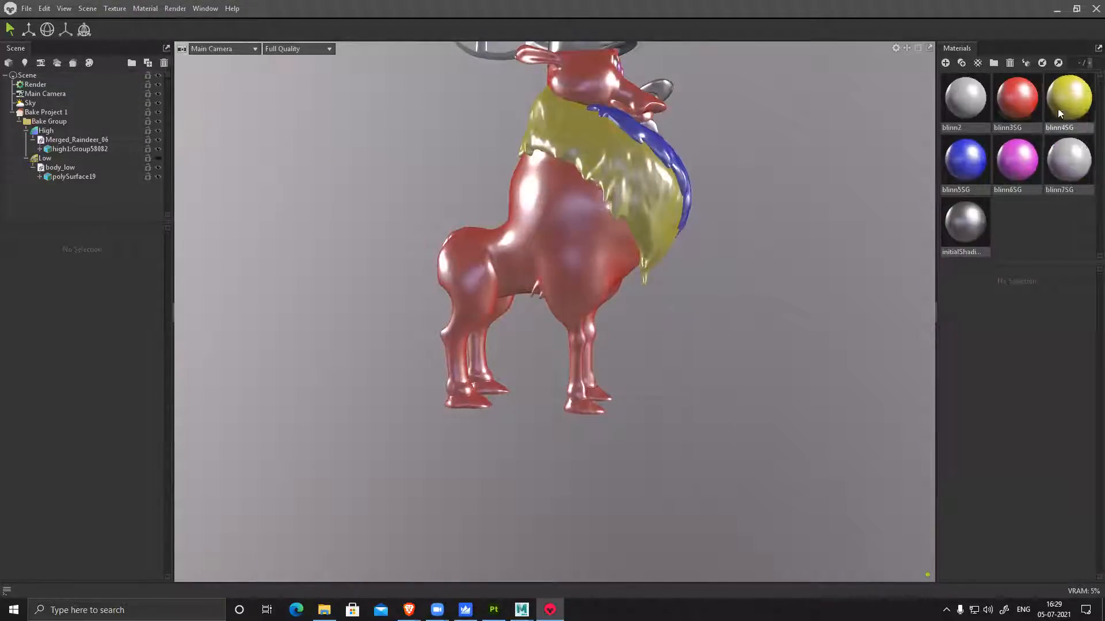
{"action": "scroll", "coordinate": [694, 277], "scroll_direction": "down", "scroll_amount": 3}
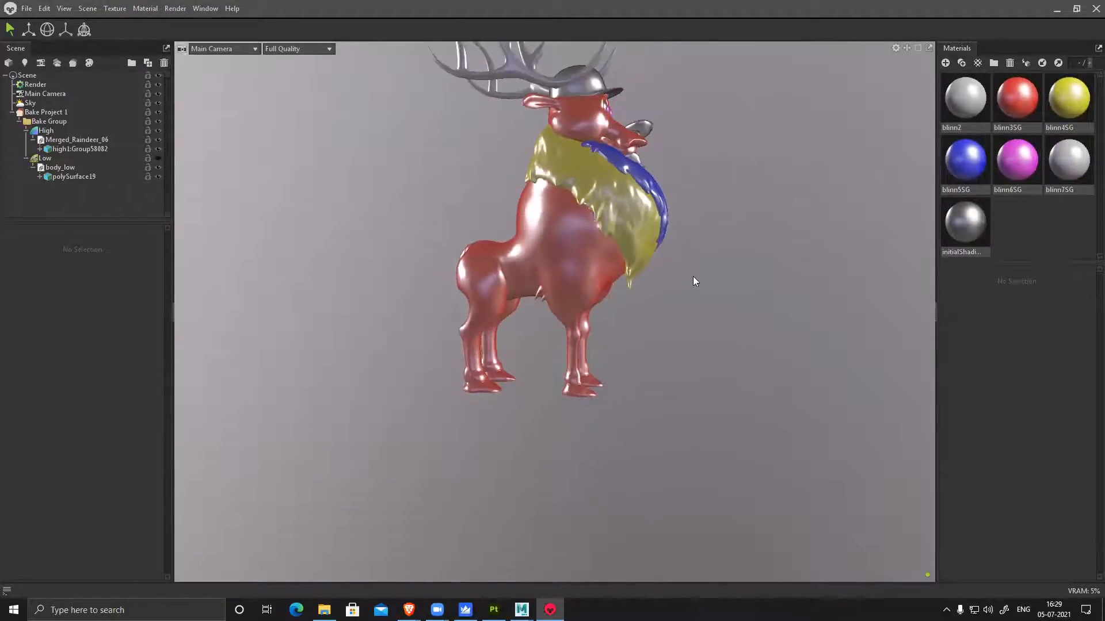
{"action": "left_click_drag", "start_coordinate": [693, 276], "coordinate": [574, 301]}
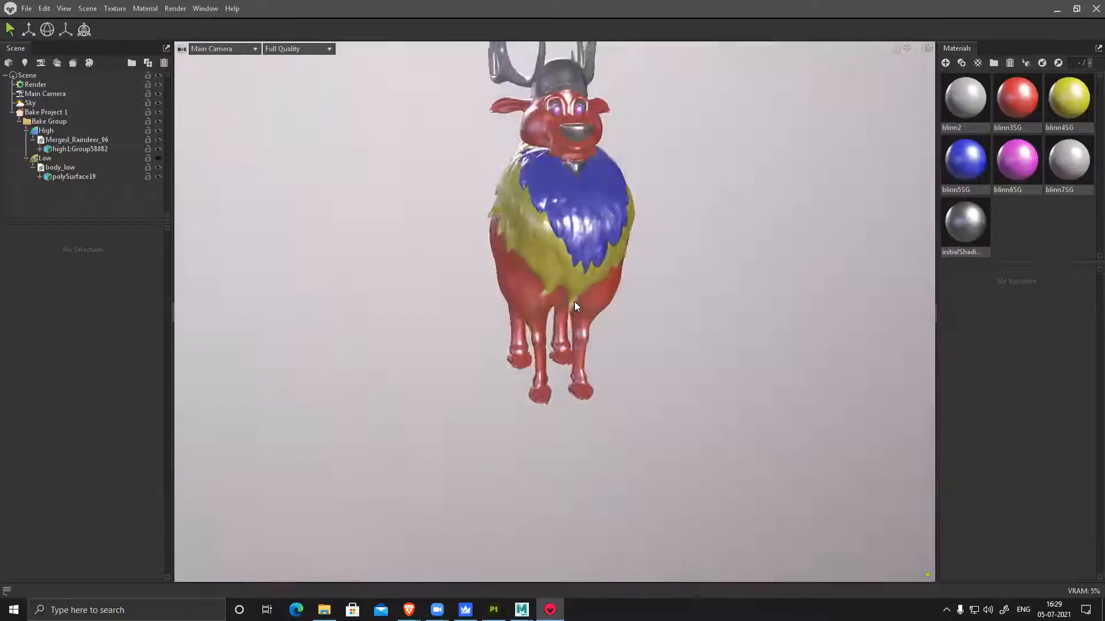
{"action": "right_click_drag", "start_coordinate": [575, 302], "coordinate": [578, 397]}
{"action": "left_click_drag", "start_coordinate": [578, 397], "coordinate": [520, 321]}
{"action": "right_click_drag", "start_coordinate": [520, 320], "coordinate": [778, 309]}
{"action": "scroll", "coordinate": [618, 207], "scroll_direction": "down", "scroll_amount": 2}
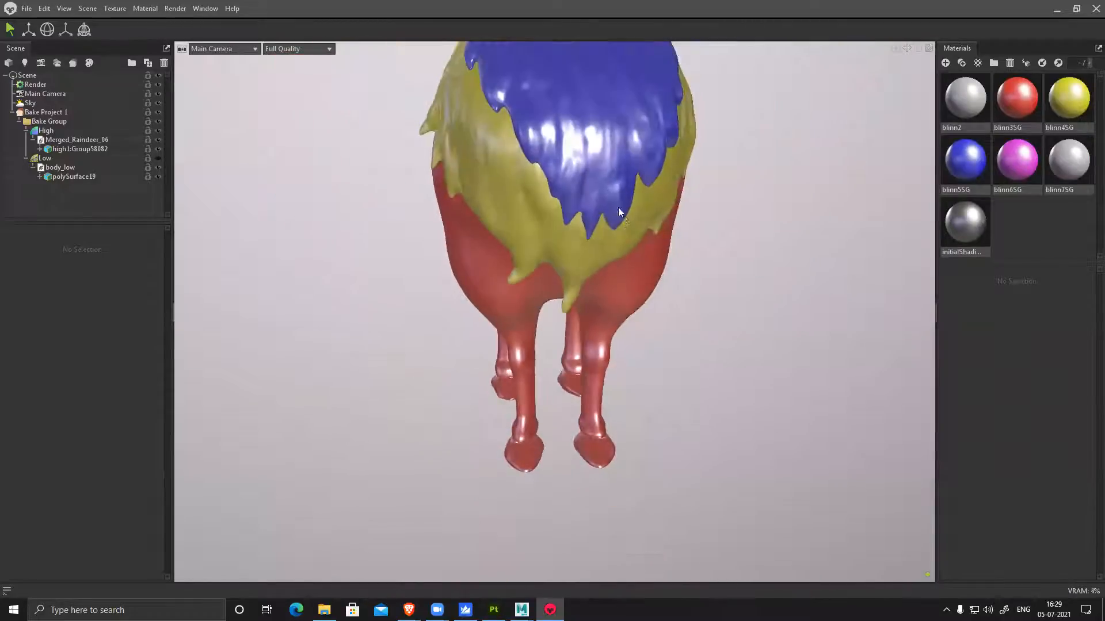
{"action": "scroll", "coordinate": [801, 282], "scroll_direction": "down", "scroll_amount": 2}
Delete the imported materials blinn3SG, blinn4SG, blinn5SG, blinn6SG, blinn7SG and the initial shading group, keeping blinn2 and Default
{"action": "left_click", "coordinate": [1028, 108]}
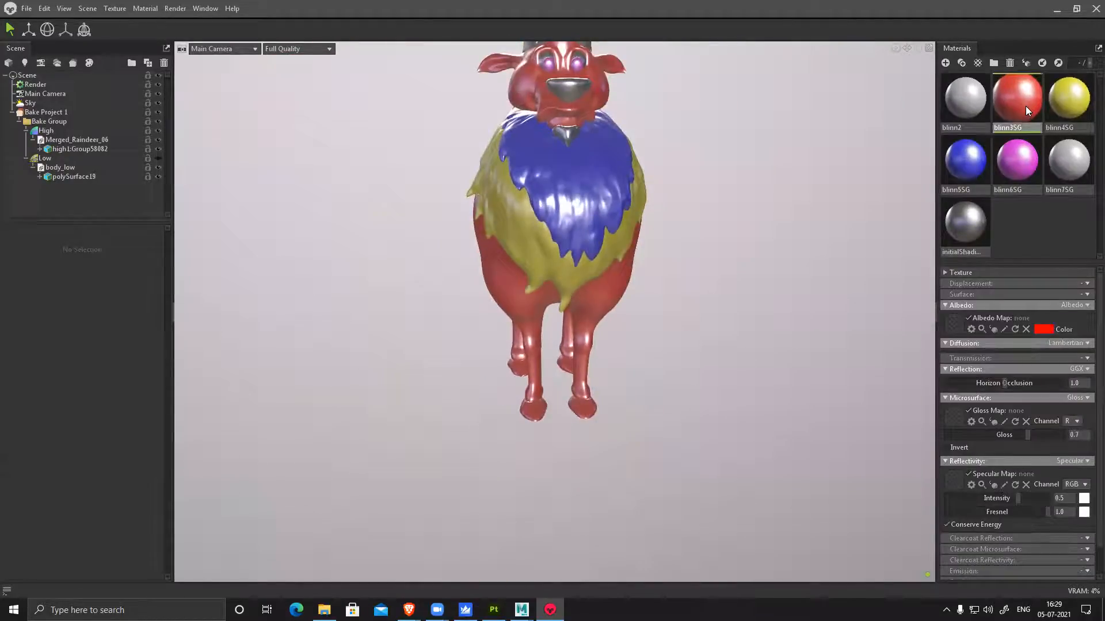
{"action": "key", "text": "Delete"}
{"action": "left_click", "coordinate": [1022, 103]}
{"action": "key", "text": "Delete"}
{"action": "key", "text": "Delete"}
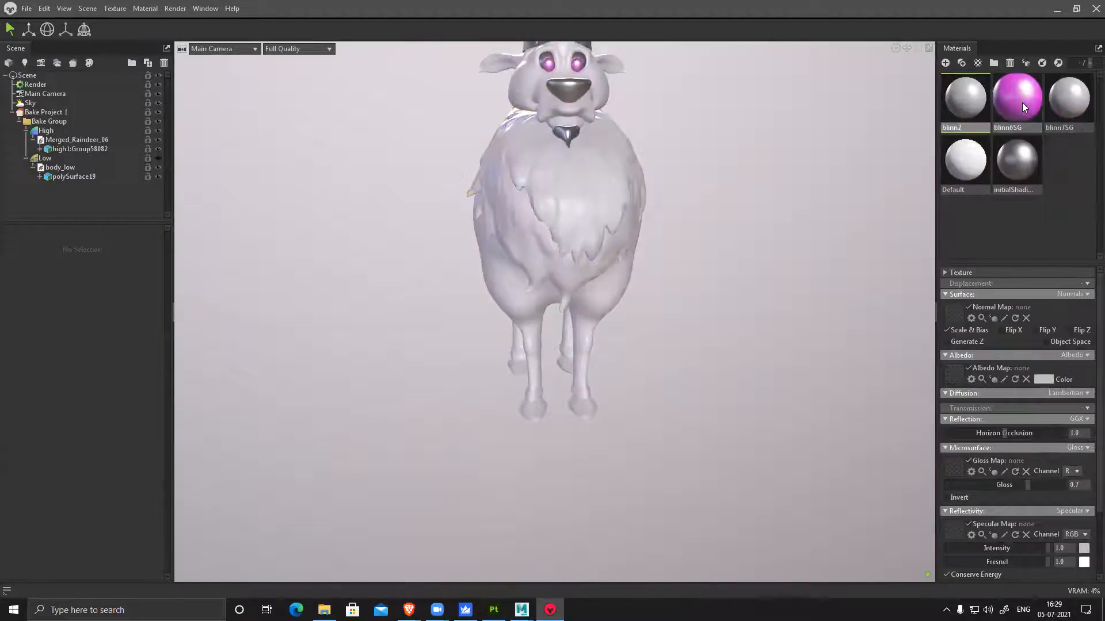
{"action": "left_click", "coordinate": [1023, 102]}
{"action": "key", "text": "Delete"}
{"action": "left_click", "coordinate": [1024, 102]}
{"action": "key", "text": "Delete"}
{"action": "left_click", "coordinate": [1023, 102]}
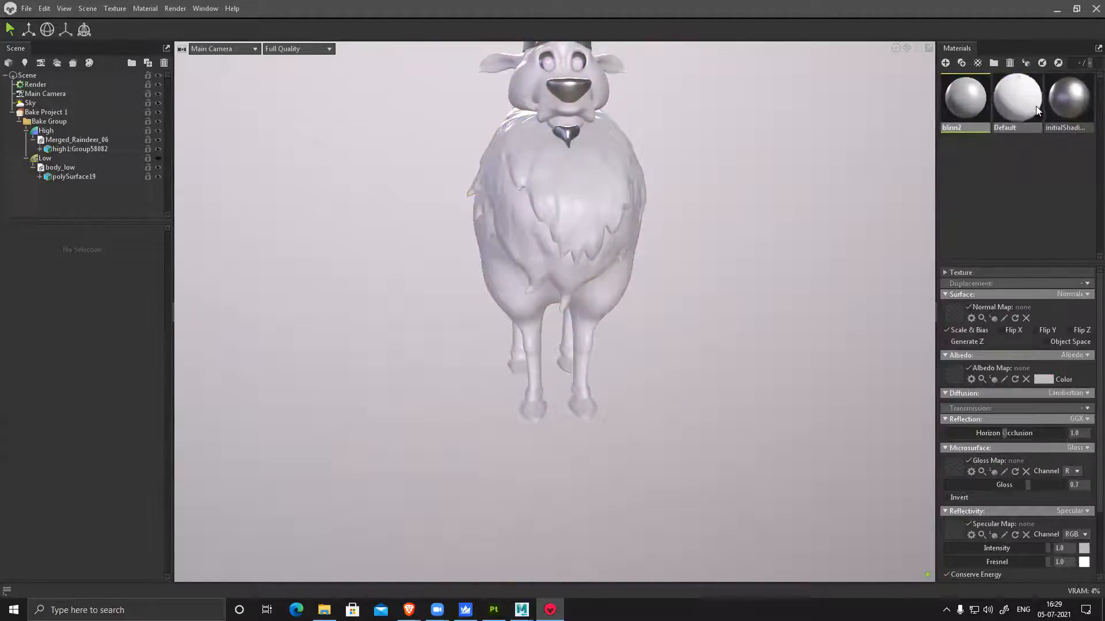
{"action": "left_click", "coordinate": [1059, 105]}
{"action": "key", "text": "Delete"}
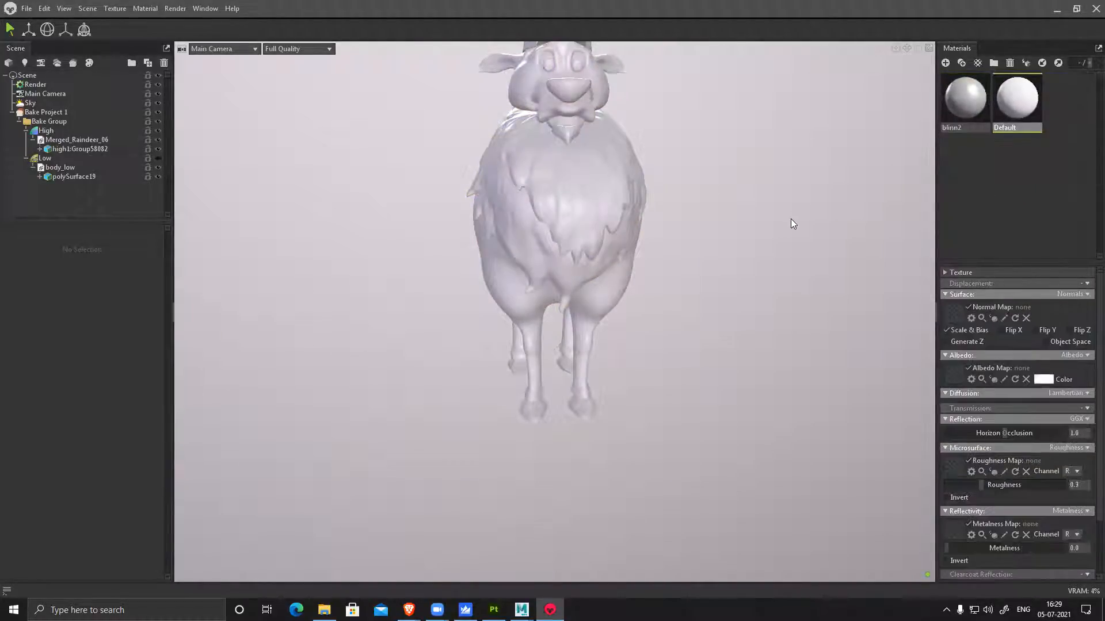
Expand the high1:Group58082 mesh and check which part of the reindeer each blinn submesh covers
{"action": "left_click_drag", "start_coordinate": [576, 372], "coordinate": [574, 229]}
{"action": "left_click", "coordinate": [556, 184]}
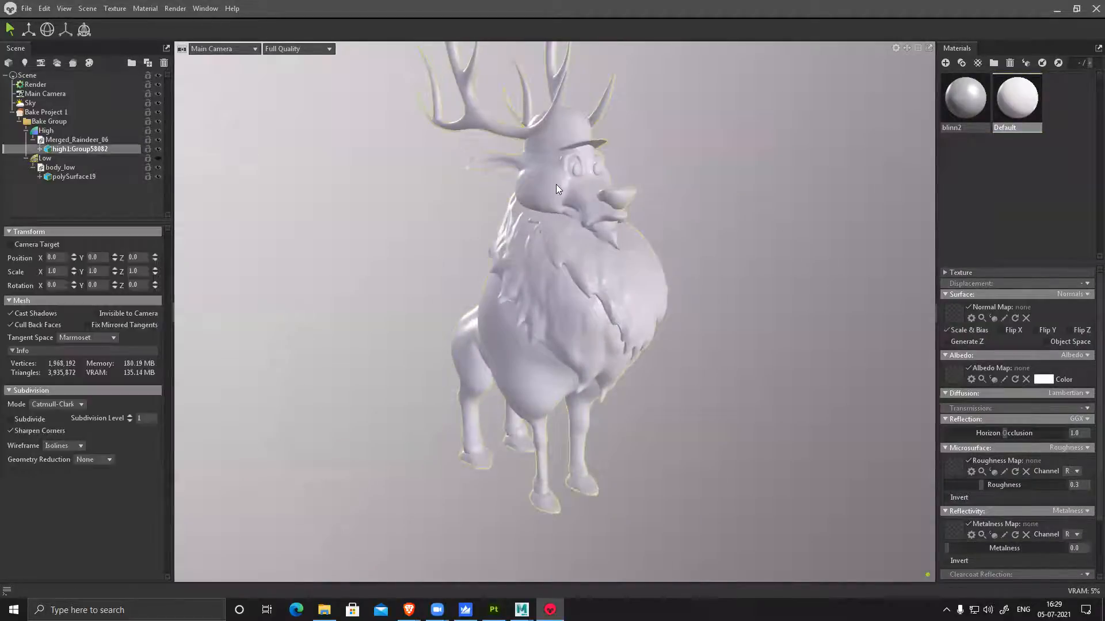
{"action": "left_click", "coordinate": [40, 149]}
{"action": "left_click", "coordinate": [81, 158]}
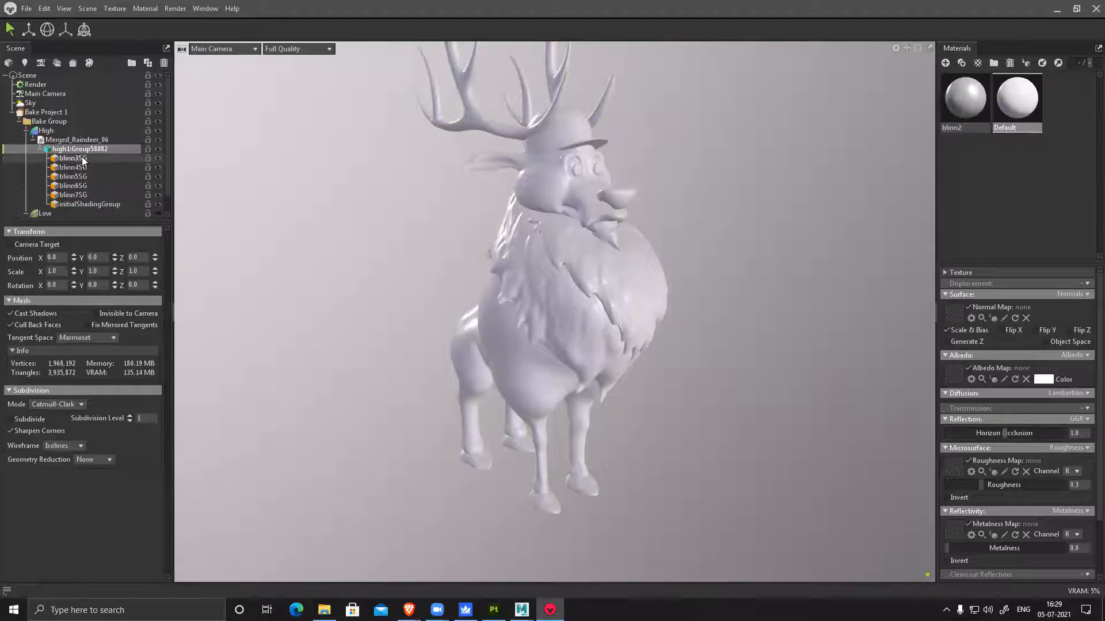
{"action": "left_click", "coordinate": [89, 168]}
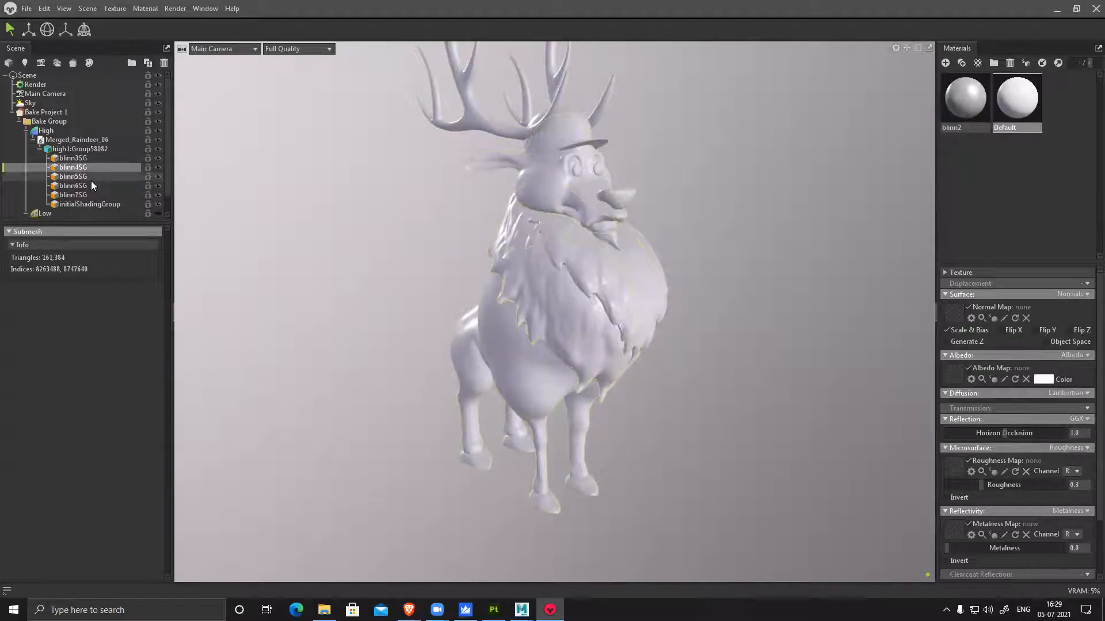
{"action": "left_click", "coordinate": [91, 178]}
{"action": "left_click", "coordinate": [91, 187]}
{"action": "left_click", "coordinate": [98, 195]}
{"action": "left_click", "coordinate": [95, 167]}
Set the blinn2 material's albedo color to red and assign it to the blinn3SG body submesh
{"action": "left_click", "coordinate": [96, 158]}
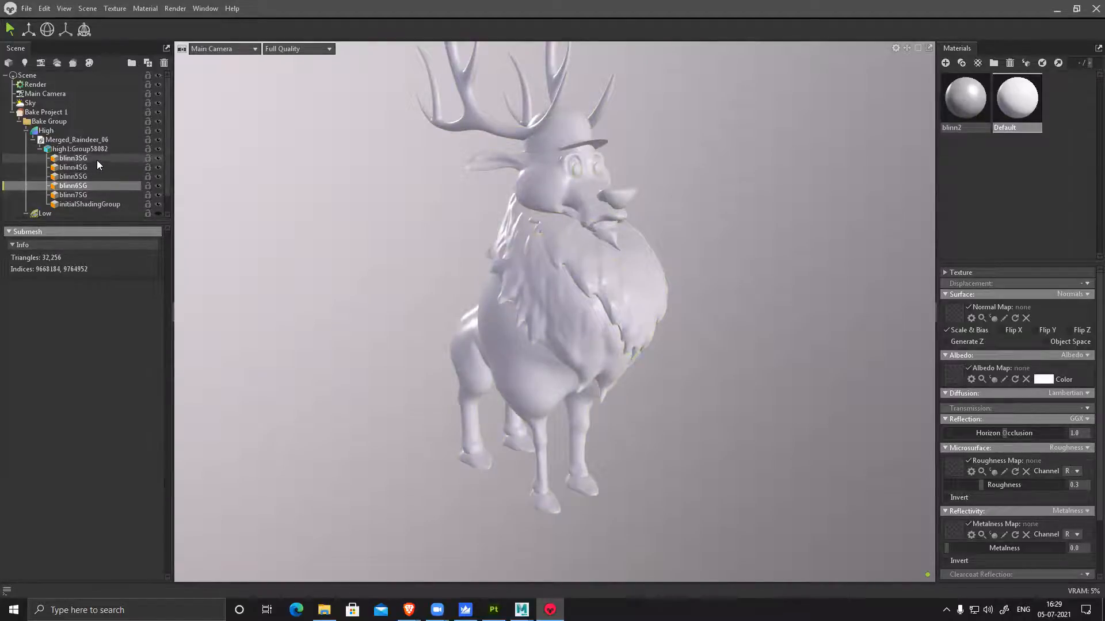
{"action": "left_click", "coordinate": [976, 92]}
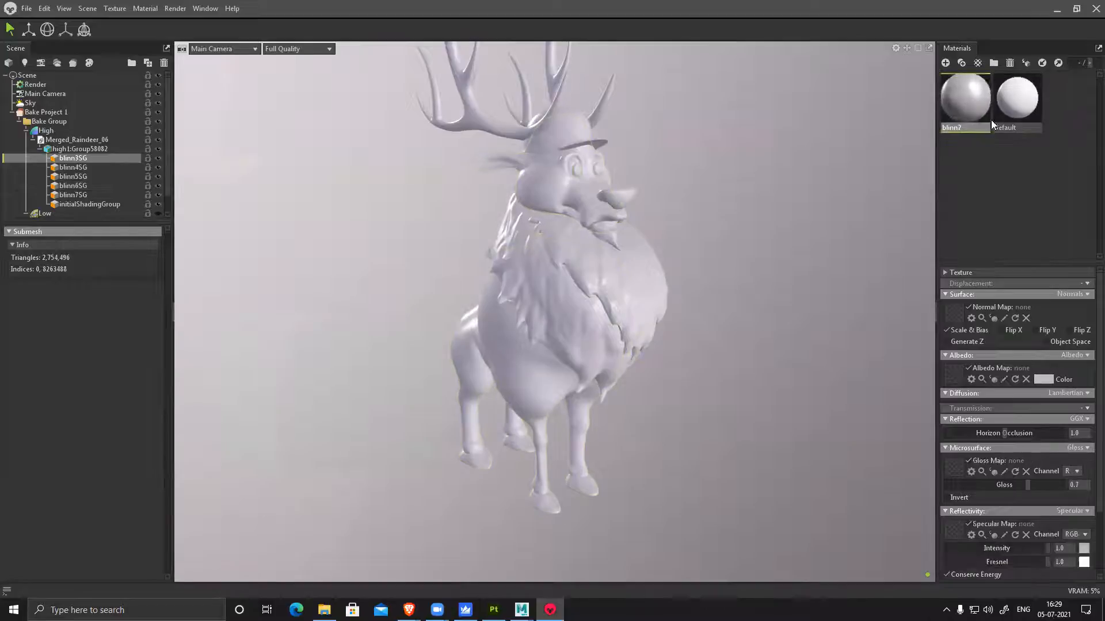
{"action": "left_click", "coordinate": [1043, 380]}
{"action": "left_click", "coordinate": [561, 230]}
{"action": "left_click_drag", "start_coordinate": [961, 97], "coordinate": [77, 155]}
{"action": "left_click_drag", "start_coordinate": [600, 177], "coordinate": [612, 209]}
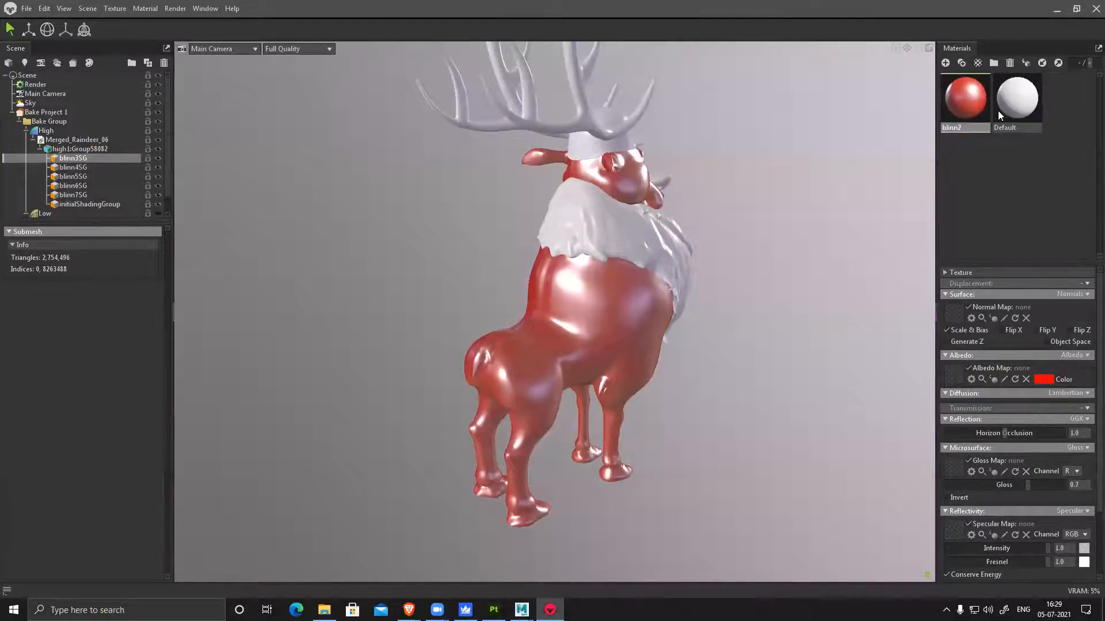
Create a blue (#3e00ff) copy of the blinn2 material and assign it to the blinn4SG fur submesh
{"action": "right_click", "coordinate": [962, 97]}
{"action": "left_click", "coordinate": [979, 110]}
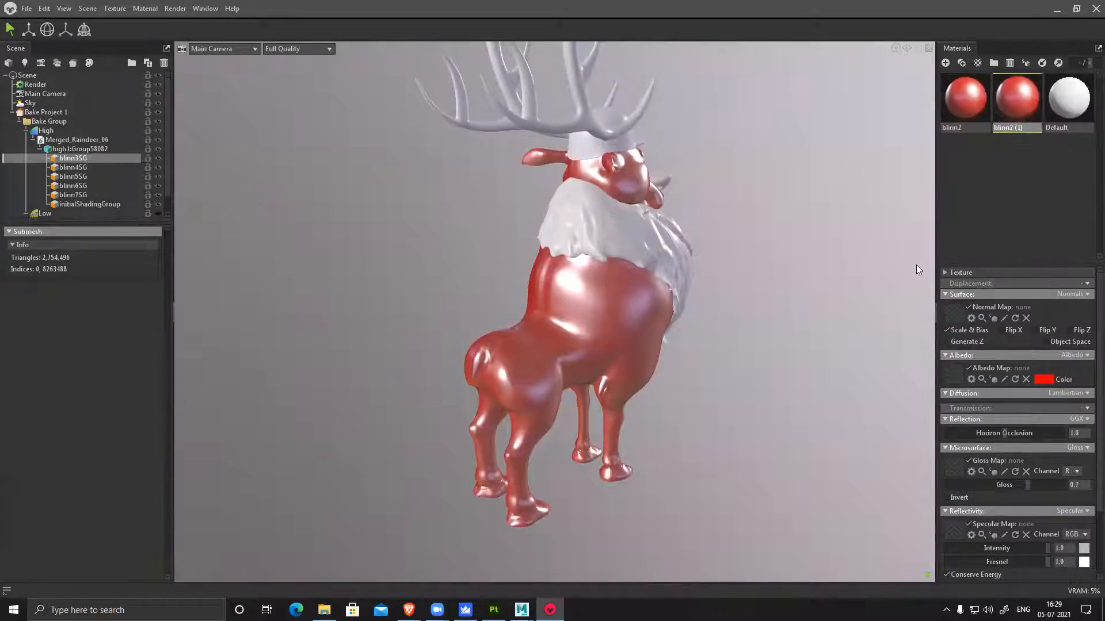
{"action": "left_click", "coordinate": [1044, 379]}
{"action": "left_click", "coordinate": [570, 273]}
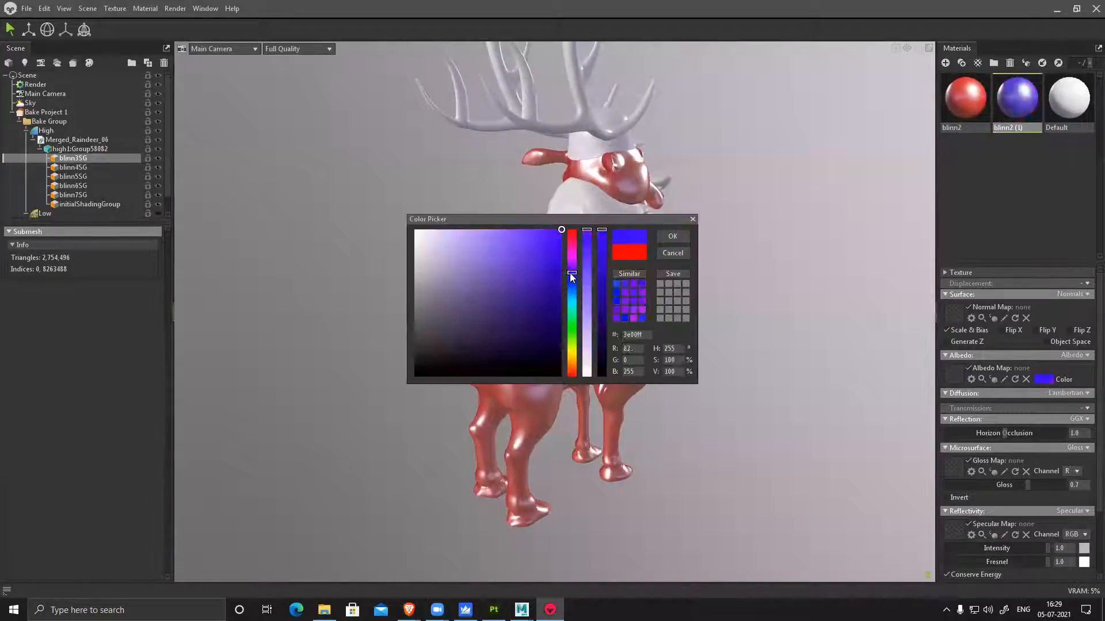
{"action": "left_click", "coordinate": [672, 235]}
{"action": "left_click_drag", "start_coordinate": [192, 196], "coordinate": [73, 167]}
{"action": "left_click_drag", "start_coordinate": [403, 288], "coordinate": [592, 280]}
{"action": "scroll", "coordinate": [649, 266], "scroll_direction": "up", "scroll_amount": 3}
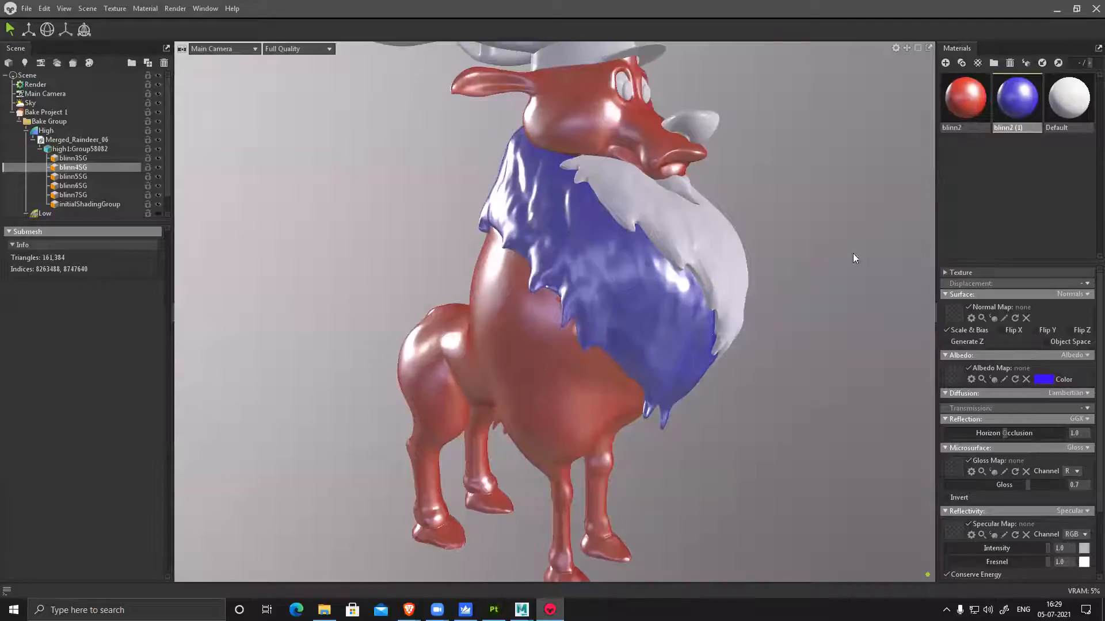
Duplicate the blue blinn2 (1) material and change the albedo color of blinn2 (1) itself to green
{"action": "right_click", "coordinate": [1015, 104]}
{"action": "left_click", "coordinate": [1035, 119]}
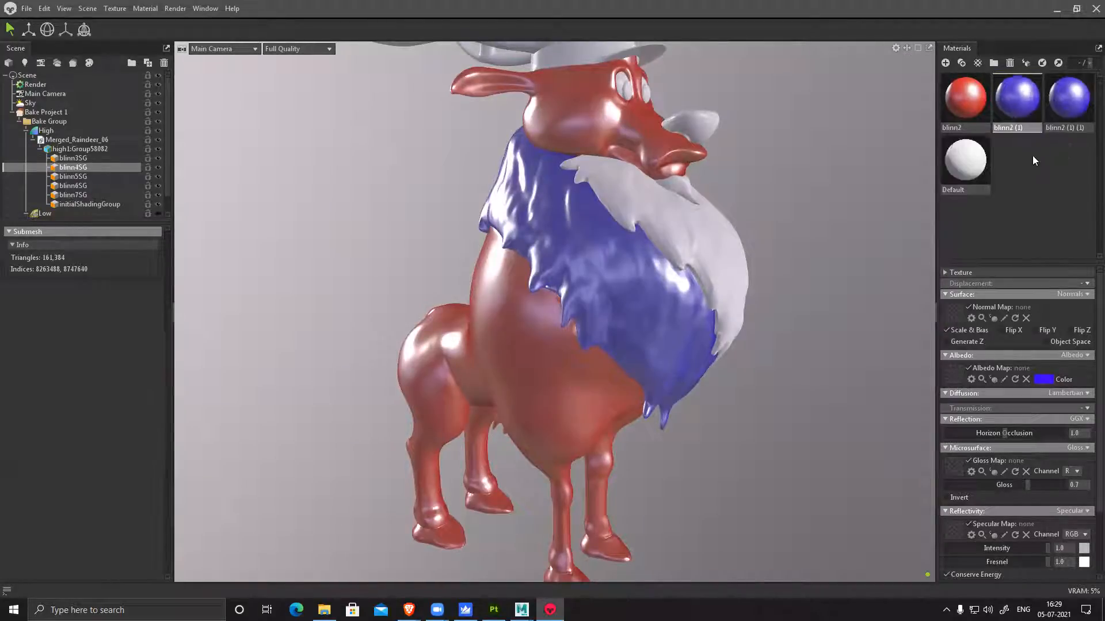
{"action": "left_click", "coordinate": [1043, 379]}
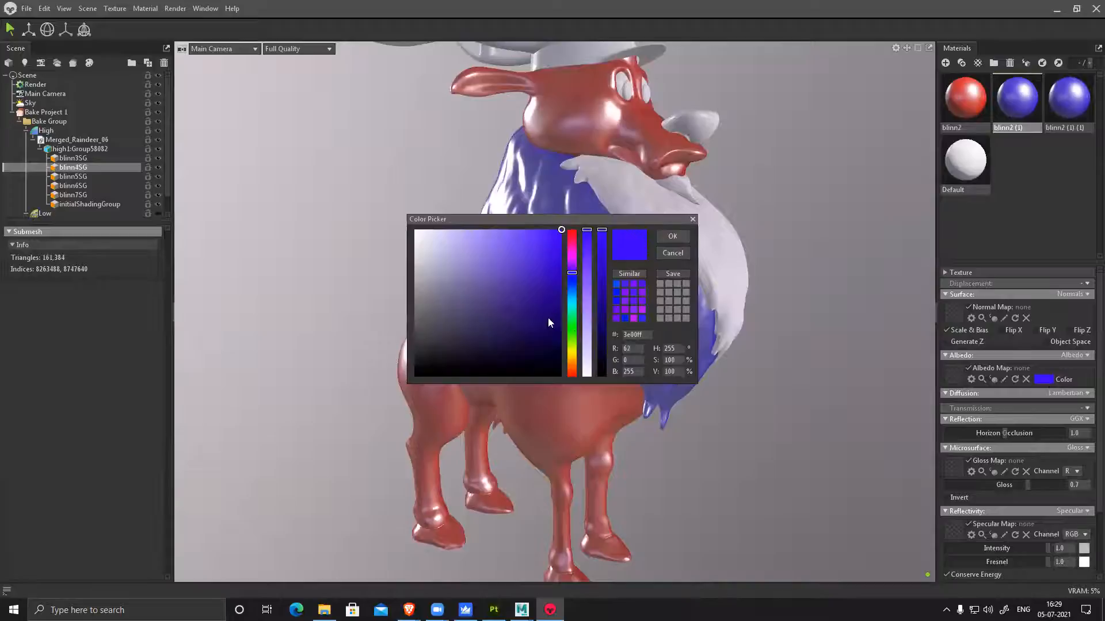
{"action": "left_click", "coordinate": [572, 331]}
{"action": "left_click", "coordinate": [672, 232]}
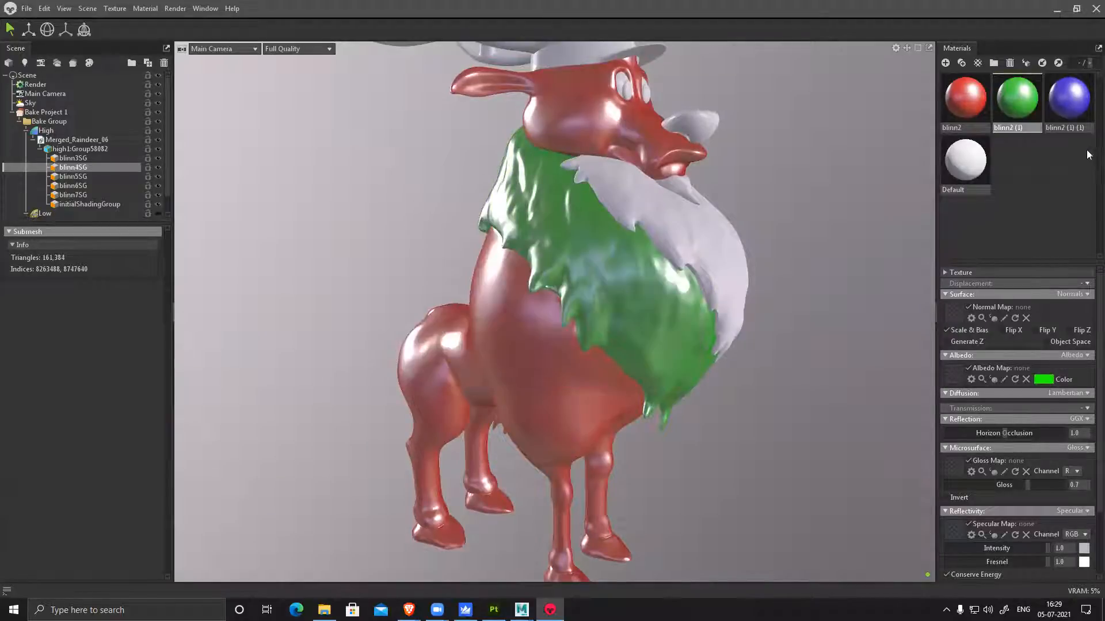
Assign the blue blinn2 (1) (1) material to the blinn5SG chest fur submesh and check the color separation
{"action": "left_click", "coordinate": [1069, 101]}
{"action": "left_click_drag", "start_coordinate": [1069, 103], "coordinate": [66, 175]}
{"action": "scroll", "coordinate": [548, 328], "scroll_direction": "down", "scroll_amount": 2}
{"action": "left_click_drag", "start_coordinate": [547, 328], "coordinate": [597, 296]}
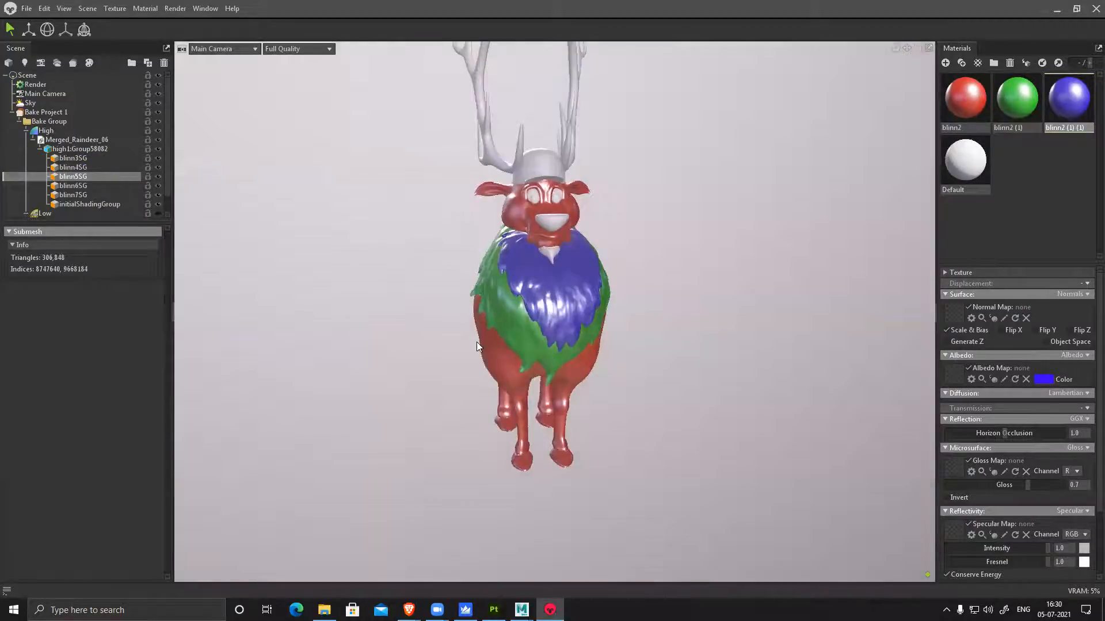
{"action": "left_click_drag", "start_coordinate": [543, 343], "coordinate": [476, 372]}
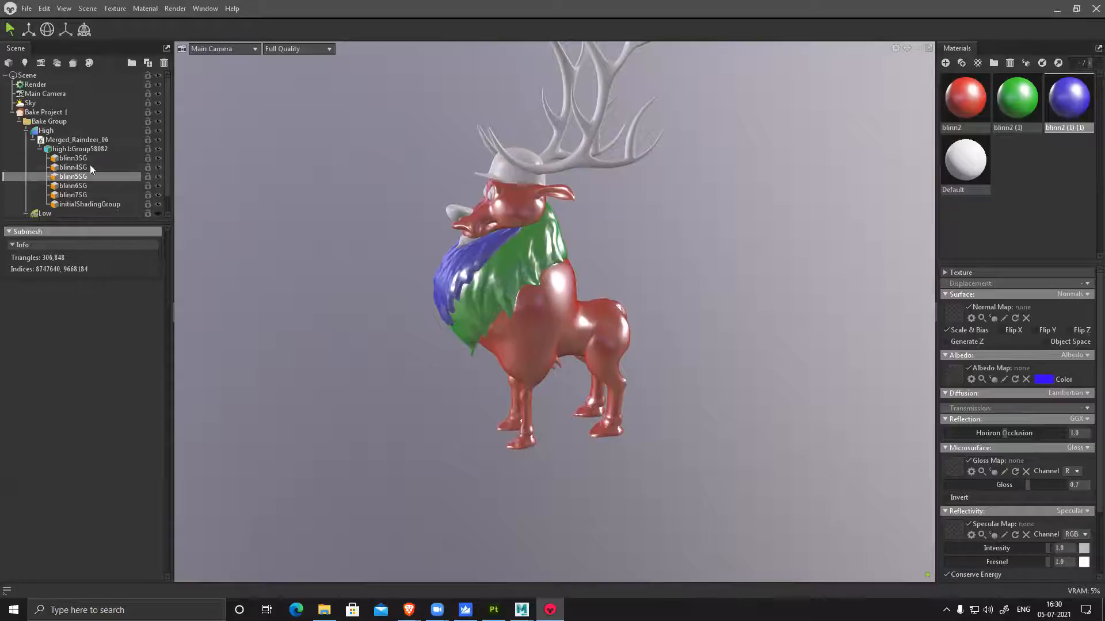
Hide the High group, show the Low group and apply the Default material to the low-poly body
{"action": "left_click", "coordinate": [157, 130]}
{"action": "scroll", "coordinate": [155, 198], "scroll_direction": "down", "scroll_amount": 1}
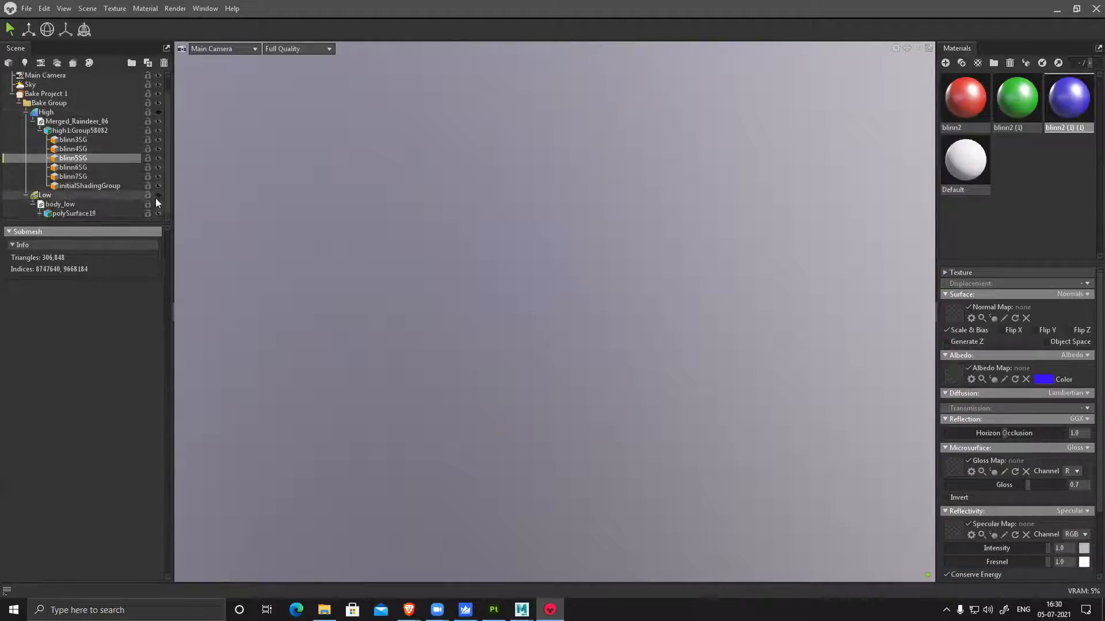
{"action": "left_click", "coordinate": [156, 196]}
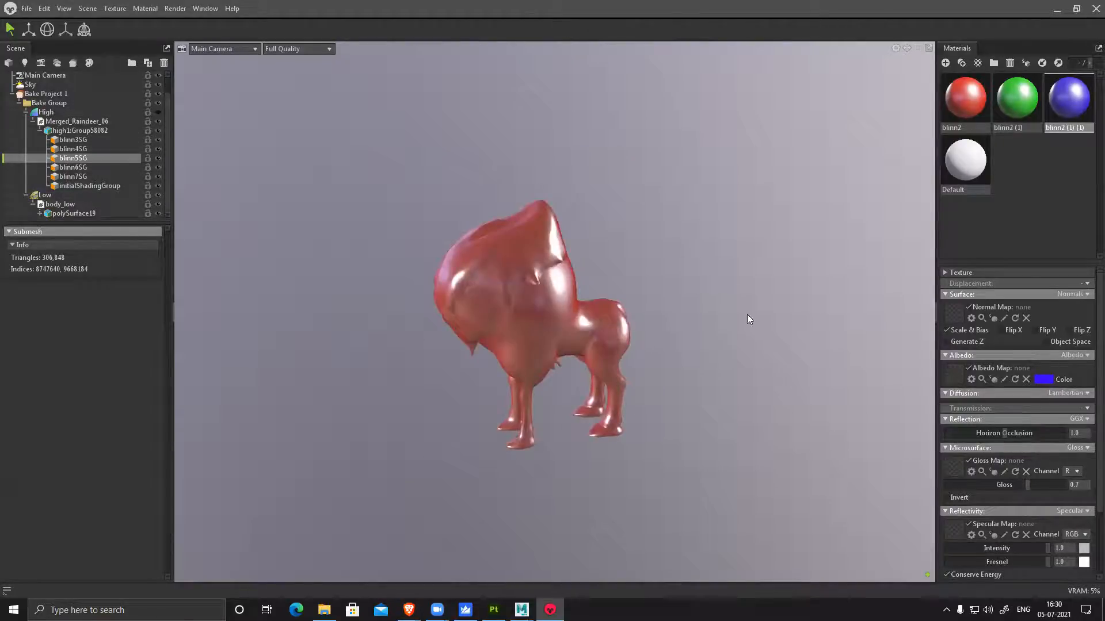
{"action": "left_click_drag", "start_coordinate": [967, 162], "coordinate": [495, 270]}
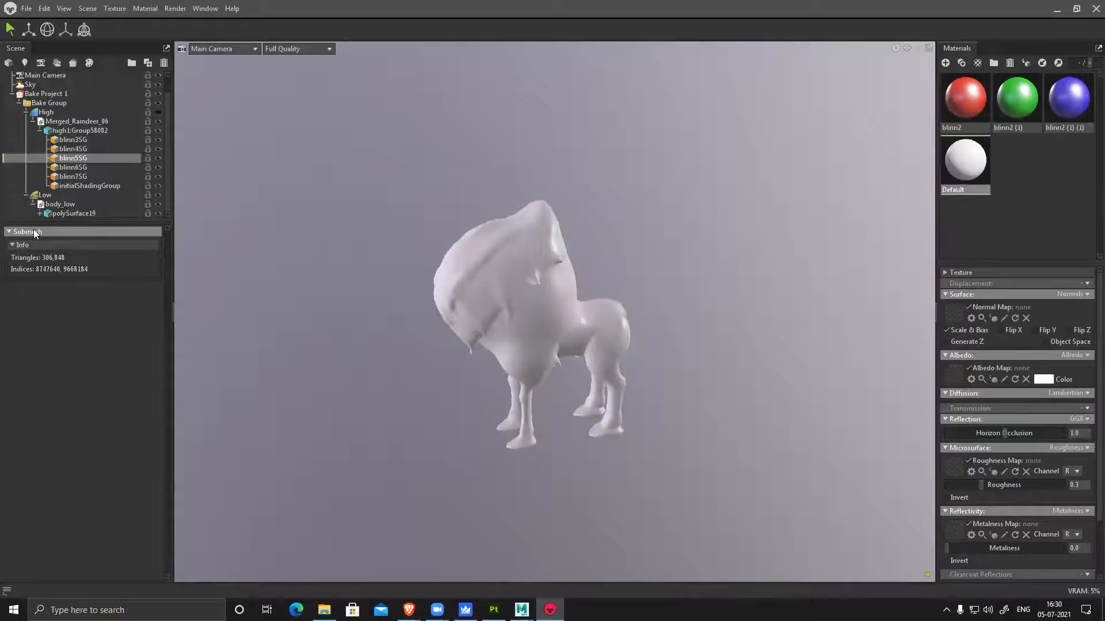
Enable the Material ID map in Bake Project 1 and set the output to a Photoshop file named ff on the Desktop
{"action": "left_click", "coordinate": [45, 93]}
{"action": "left_click", "coordinate": [14, 553]}
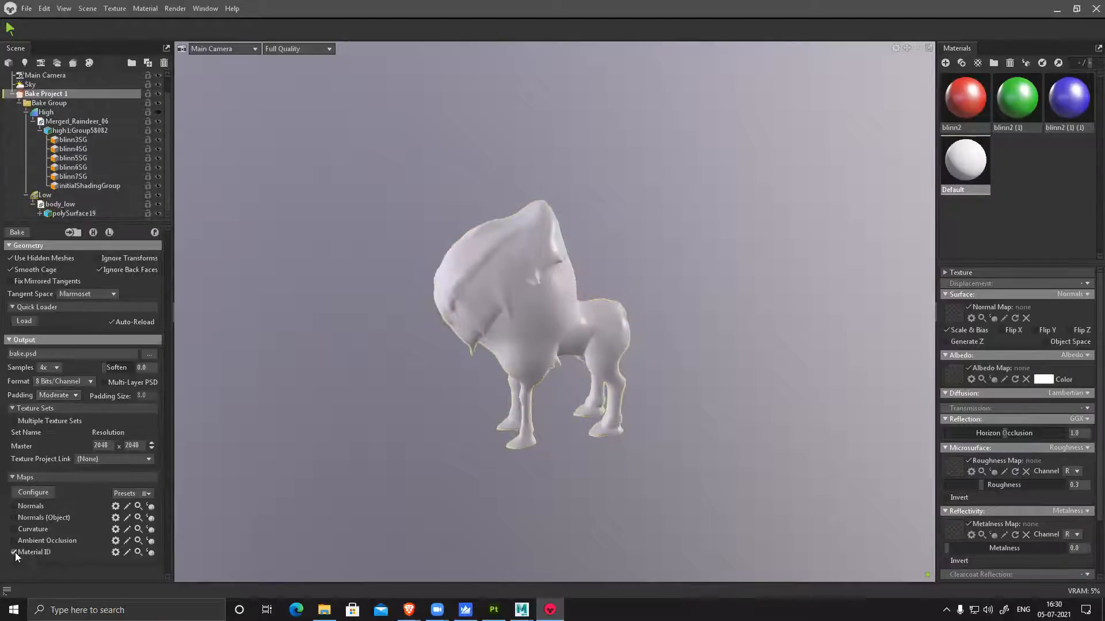
{"action": "left_click", "coordinate": [149, 355]}
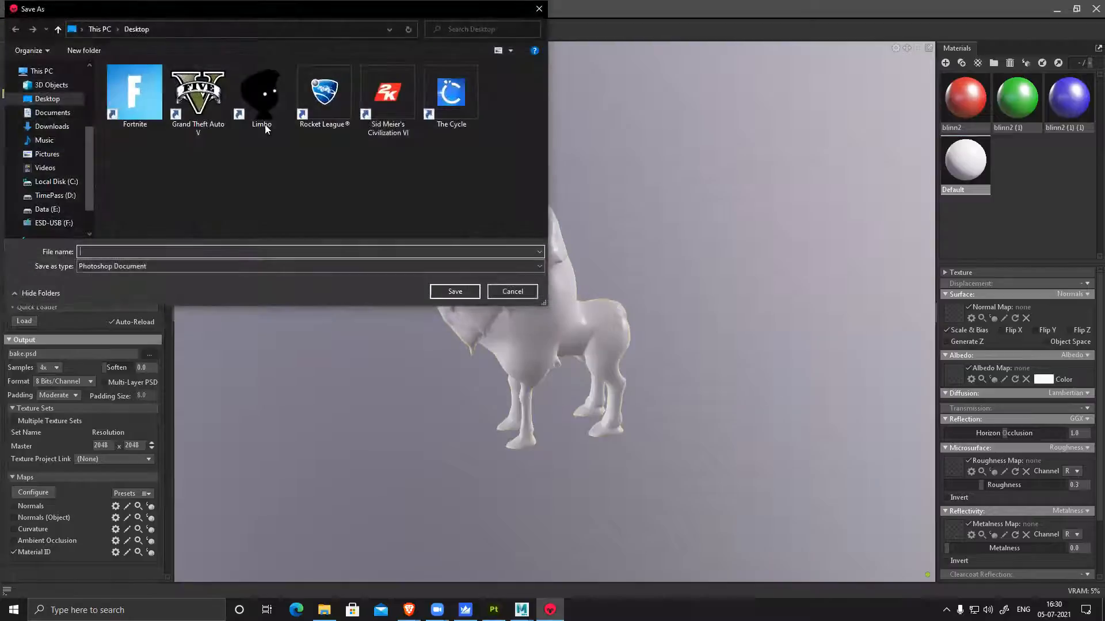
{"action": "left_click", "coordinate": [457, 292]}
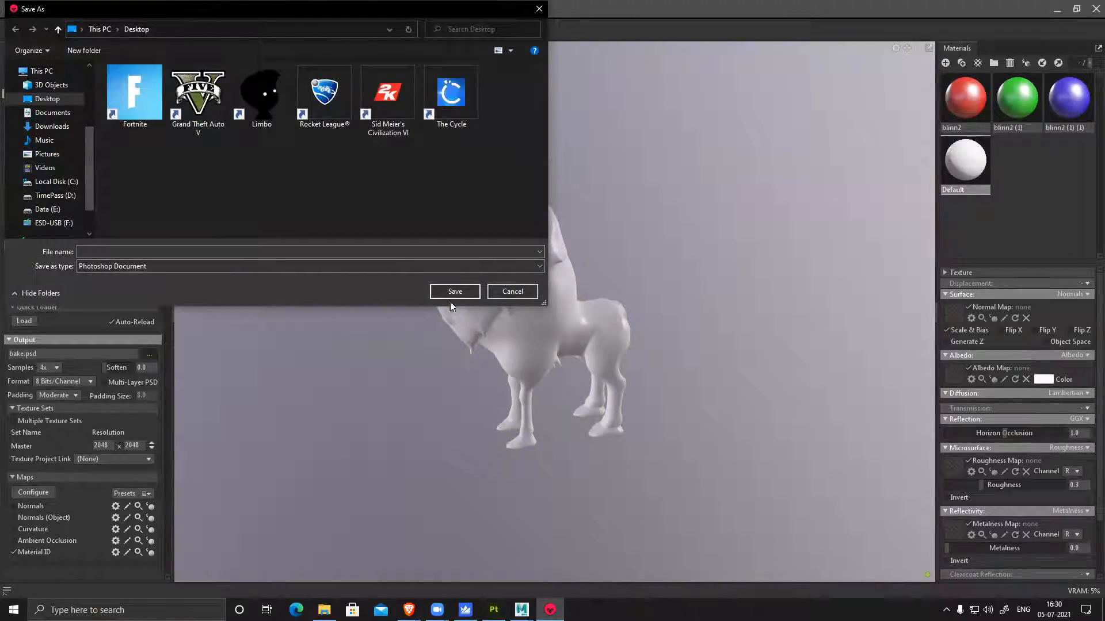
{"action": "type", "text": "ff"}
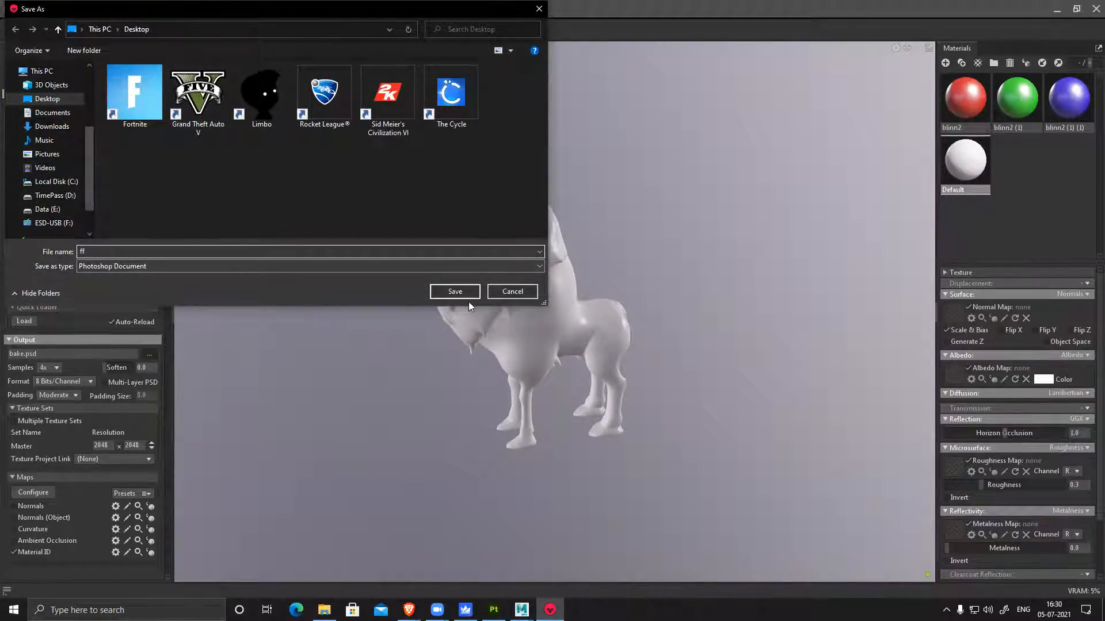
{"action": "left_click", "coordinate": [455, 292]}
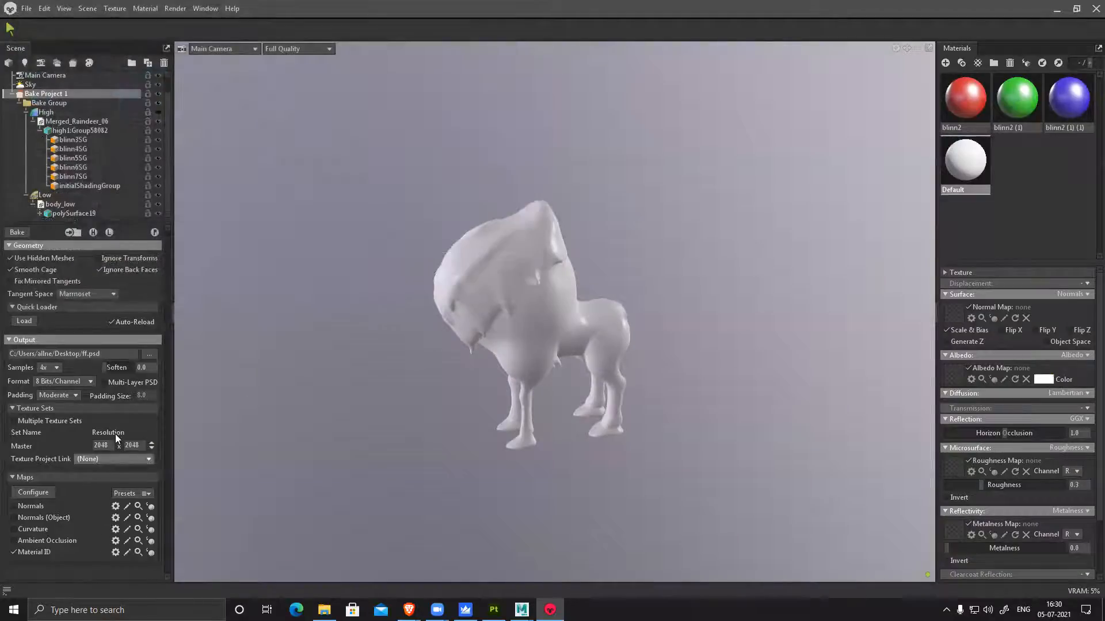
Bake the Material ID map and open the baked ff_matid file from the desktop
{"action": "left_click", "coordinate": [19, 233]}
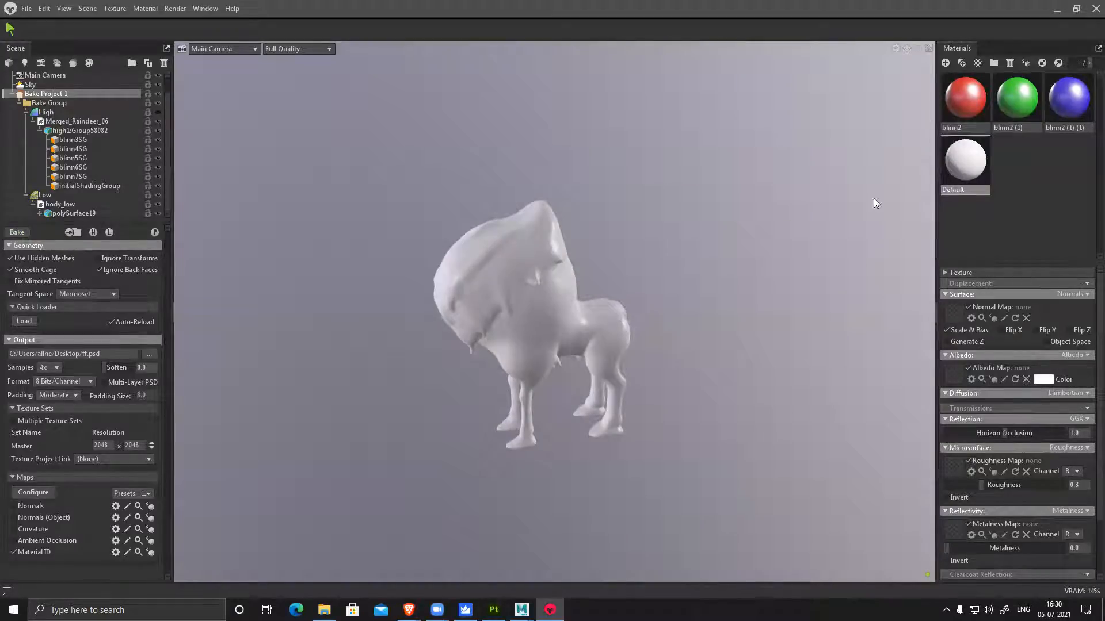
{"action": "left_click", "coordinate": [1058, 9]}
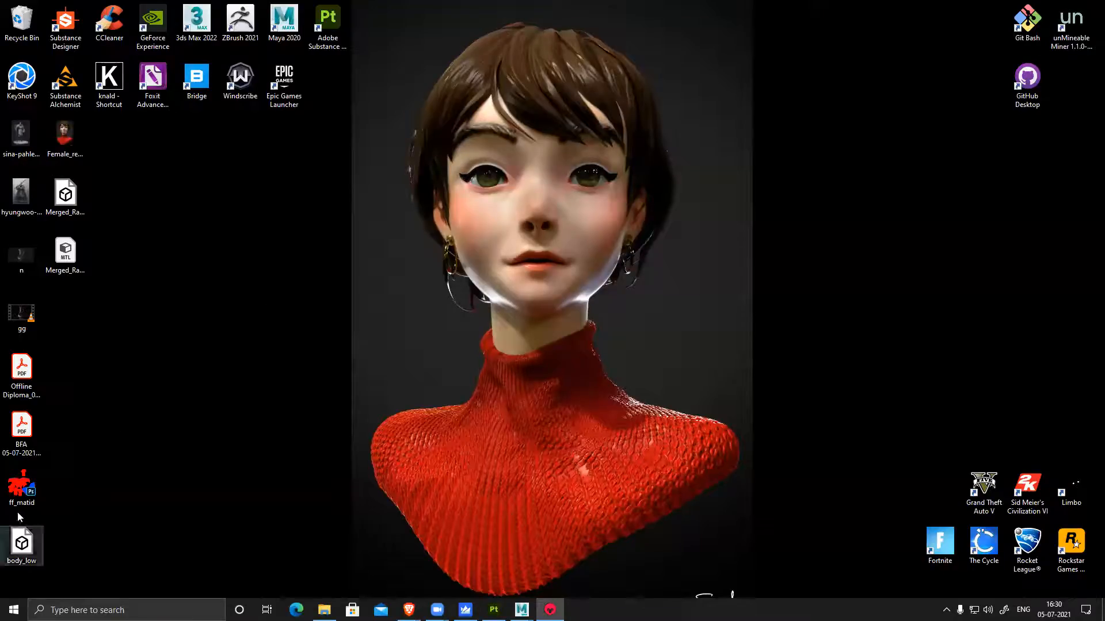
{"action": "double_click", "coordinate": [21, 486]}
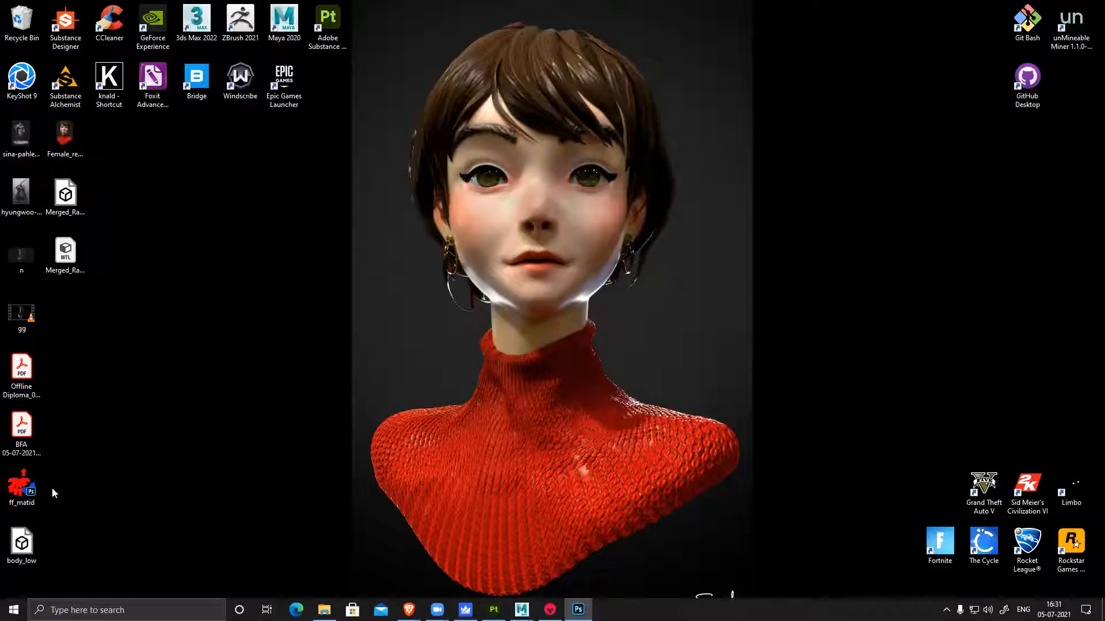
Convert the baked ff_matid file to a JPG image and view the ID color regions
{"action": "right_click", "coordinate": [27, 491]}
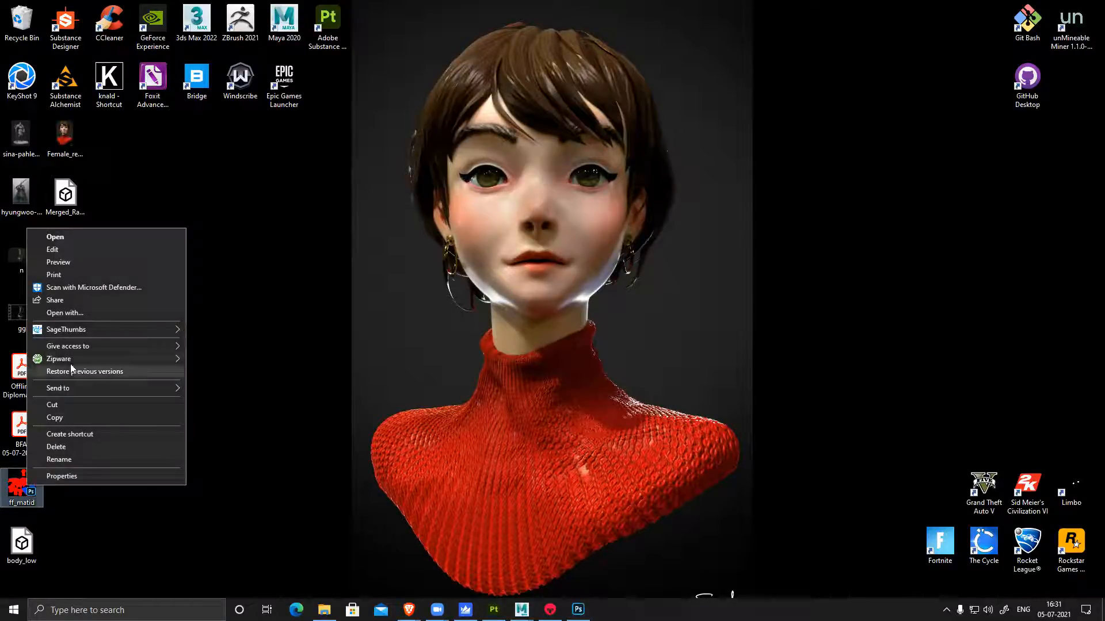
{"action": "mouse_move", "coordinate": [168, 322]}
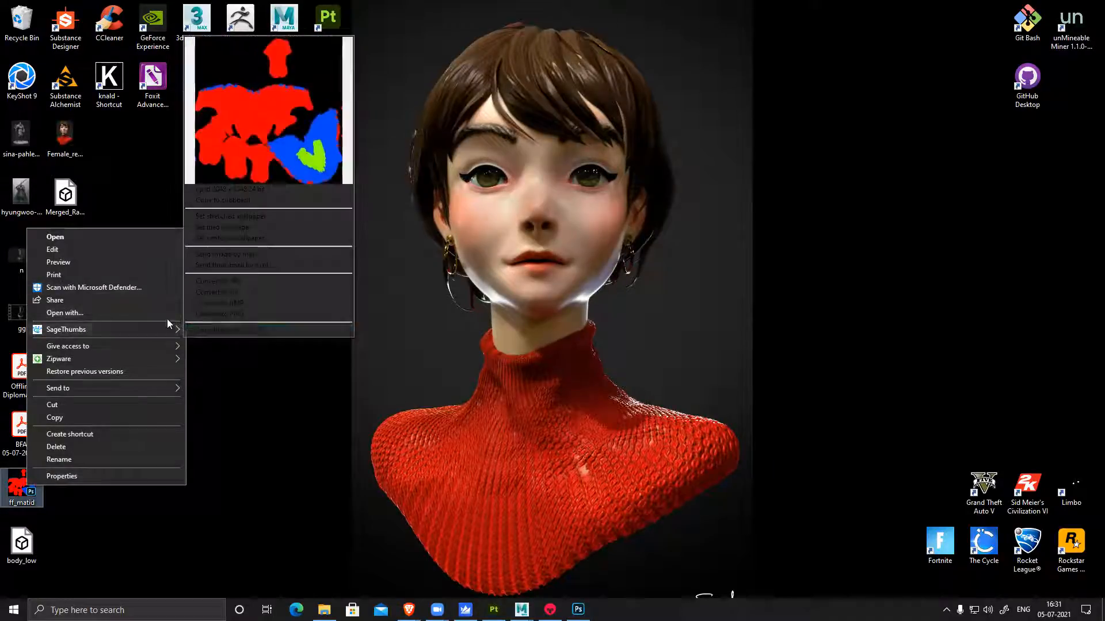
{"action": "left_click", "coordinate": [244, 277]}
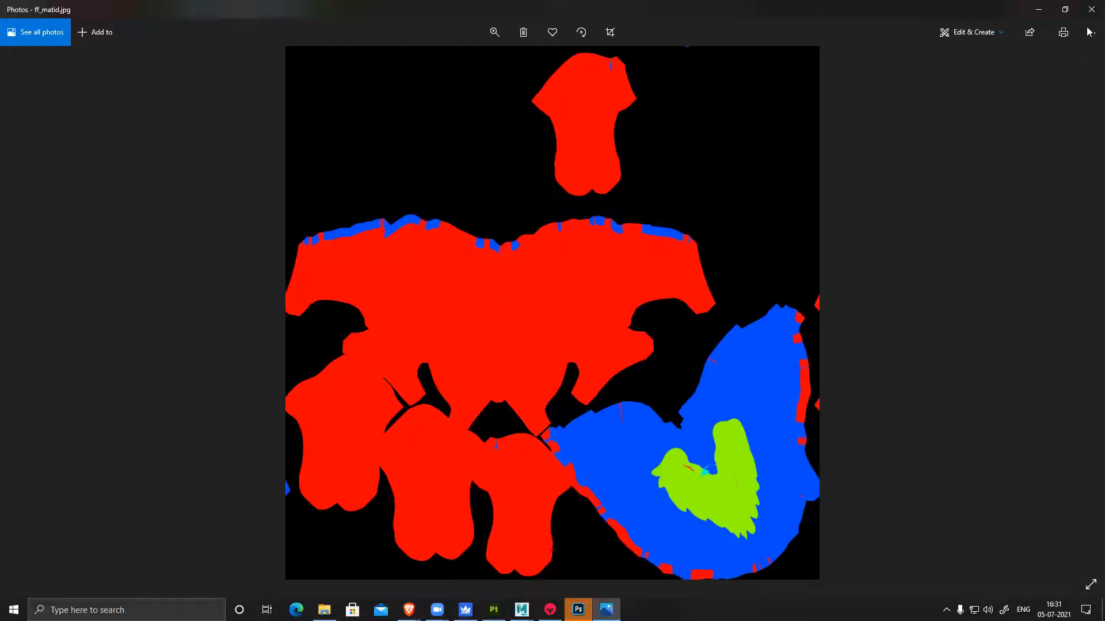
{"action": "left_click", "coordinate": [1090, 10]}
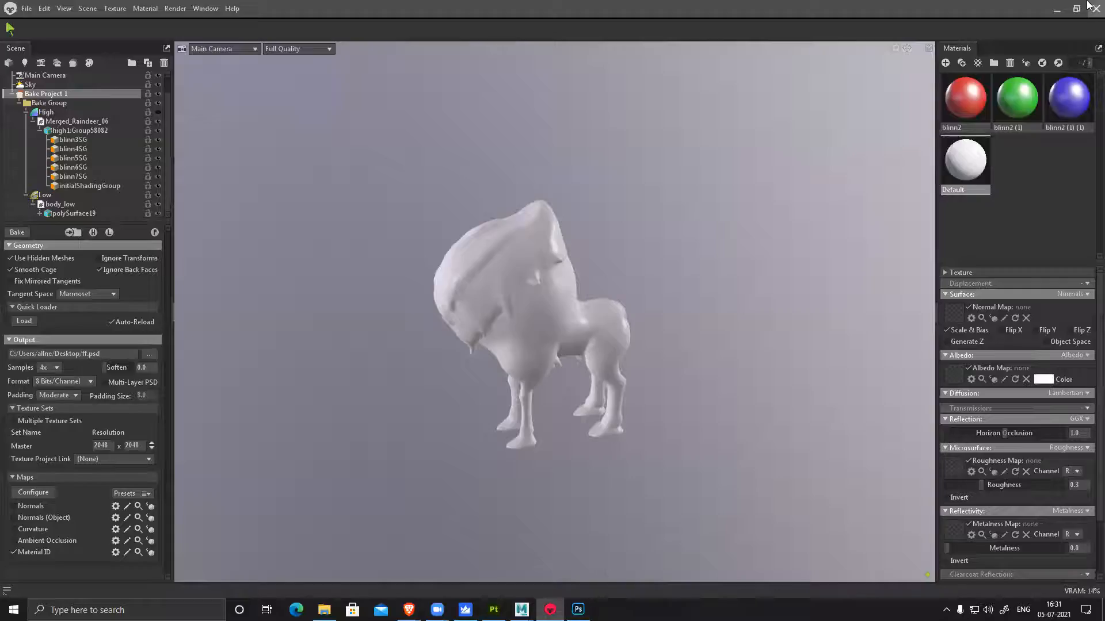
Quit Marmoset Toolbag without saving the scene and close Photoshop
{"action": "left_click", "coordinate": [1095, 9]}
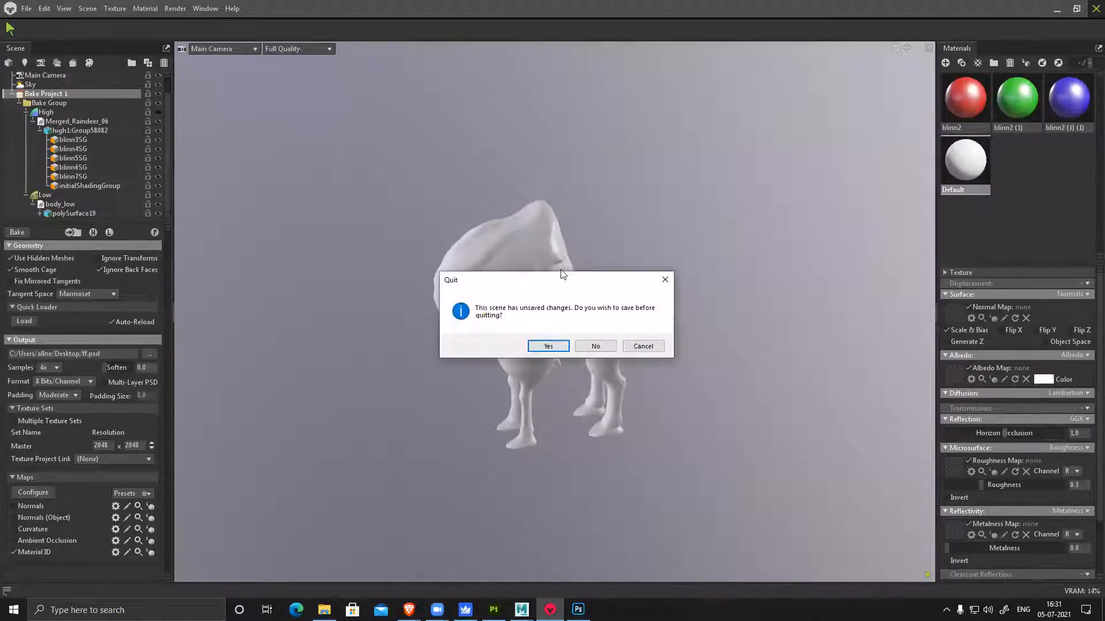
{"action": "left_click", "coordinate": [596, 346]}
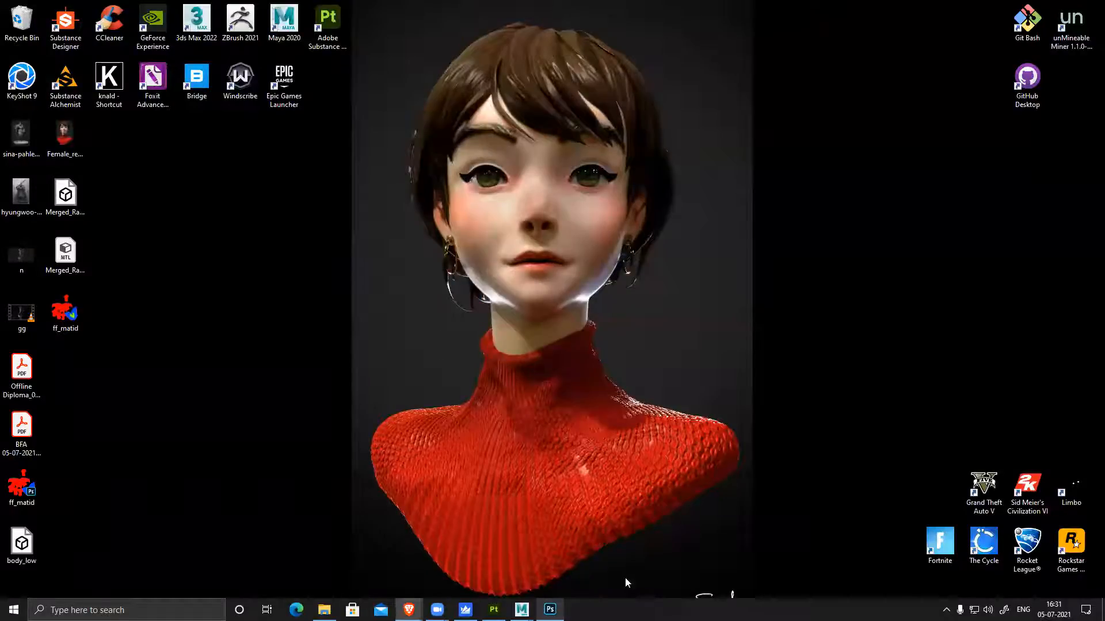
{"action": "right_click", "coordinate": [549, 609]}
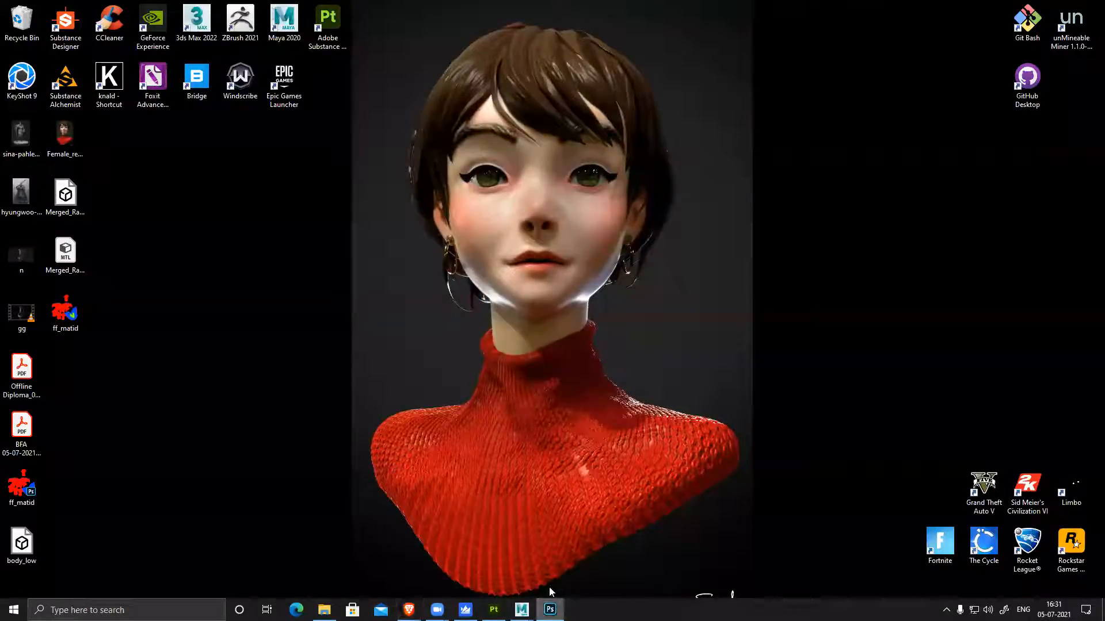
{"action": "left_click", "coordinate": [545, 586]}
Switch to Substance 3D Painter and examine the ID map among the mesh maps of the blinn2 texture set
{"action": "left_click", "coordinate": [493, 609]}
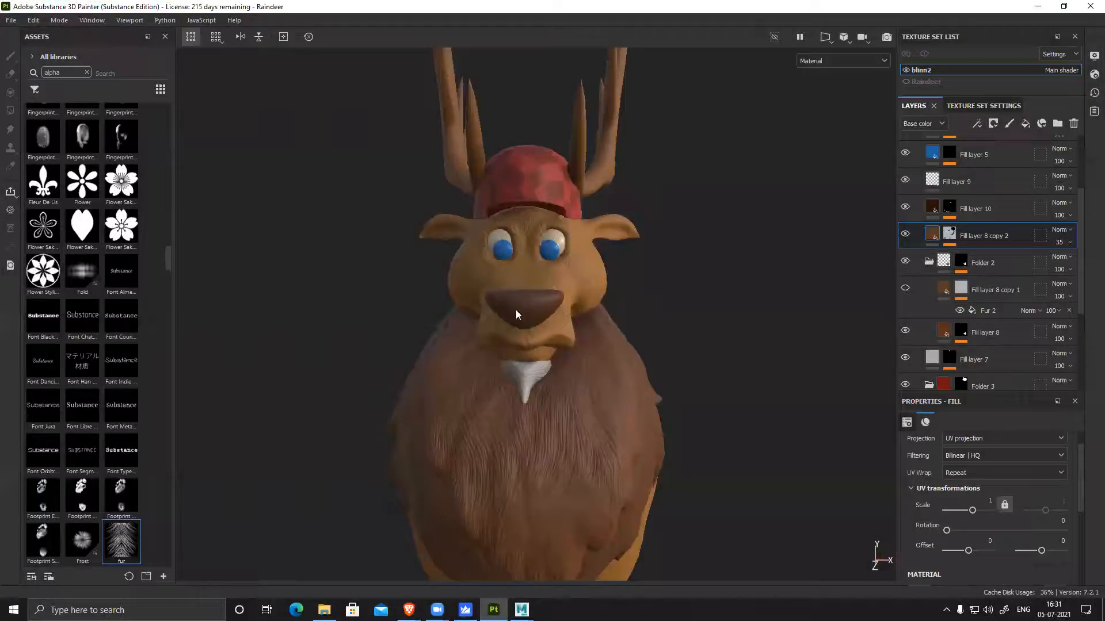
{"action": "left_click", "coordinate": [983, 105]}
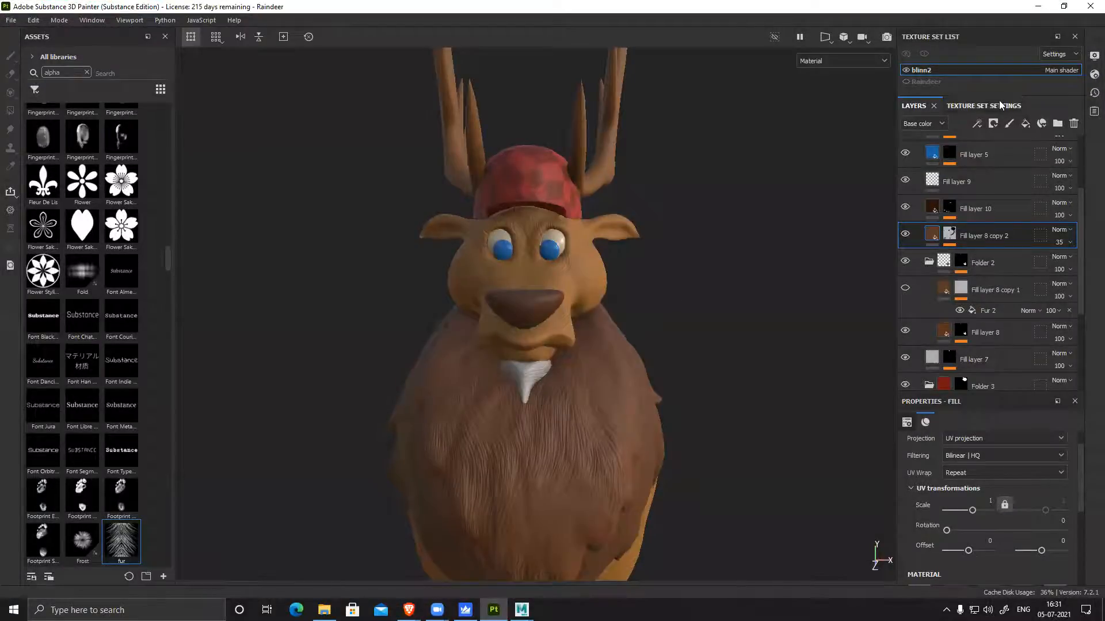
{"action": "scroll", "coordinate": [985, 257], "scroll_direction": "down", "scroll_amount": 8}
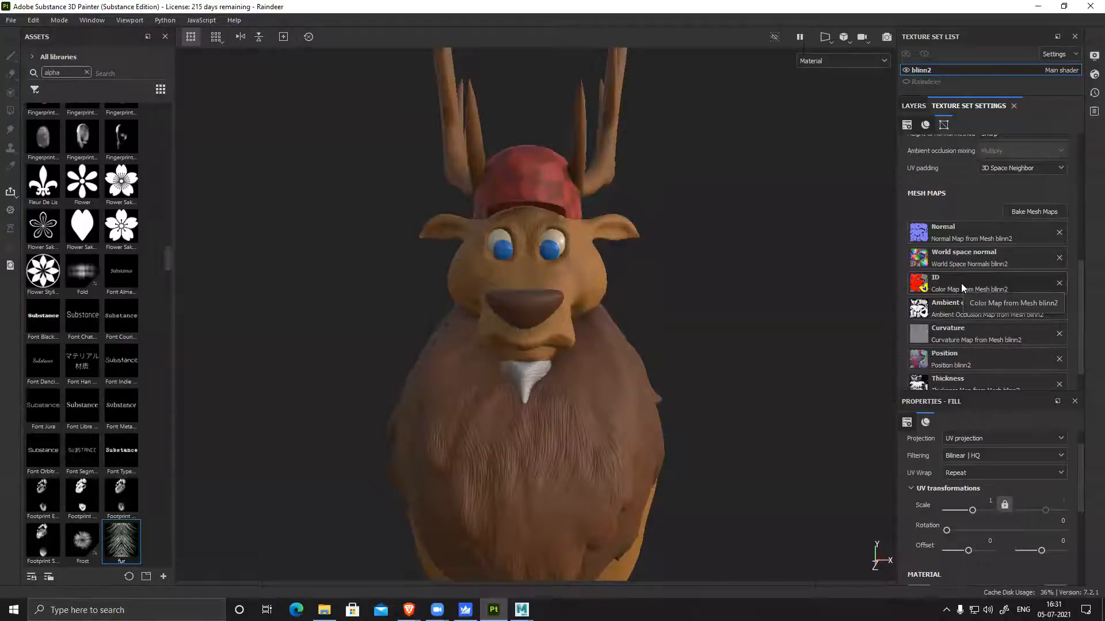
Hide and collapse the raindeer layer folder and place a new fill layer above it
{"action": "left_click", "coordinate": [918, 105]}
{"action": "scroll", "coordinate": [1008, 212], "scroll_direction": "up", "scroll_amount": 3}
{"action": "left_click", "coordinate": [958, 192]}
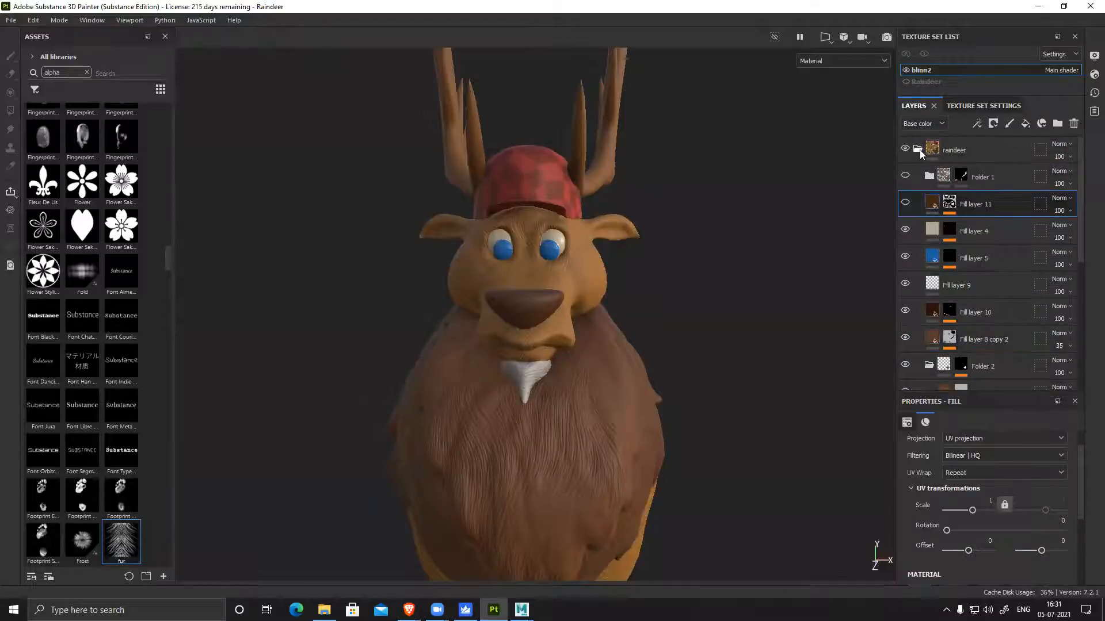
{"action": "left_click", "coordinate": [917, 149]}
{"action": "left_click", "coordinate": [905, 149]}
{"action": "left_click", "coordinate": [1025, 123]}
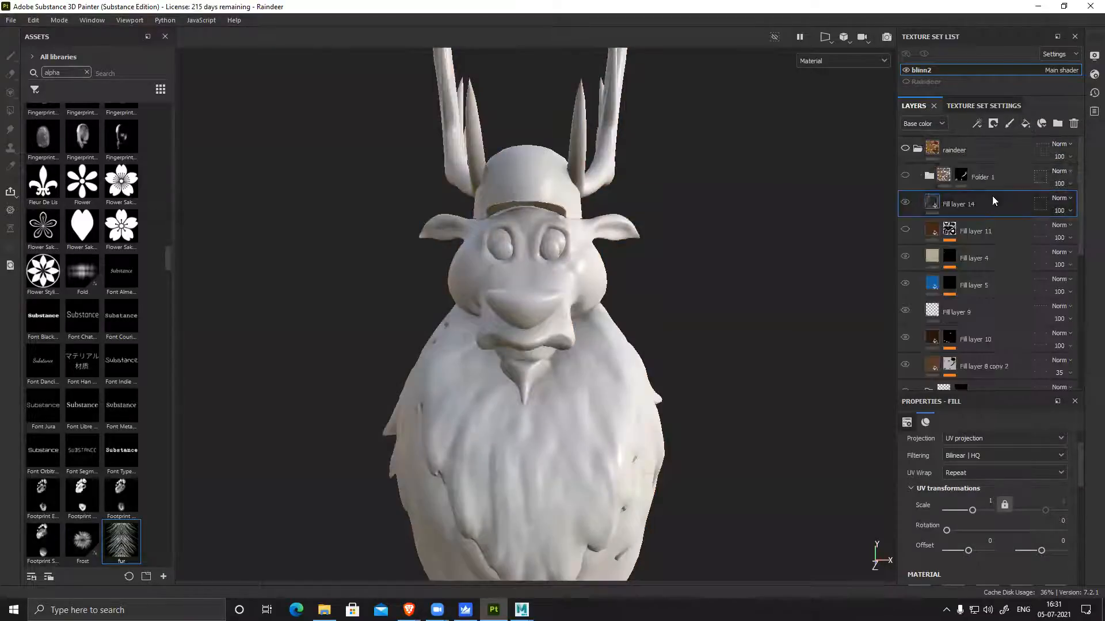
{"action": "left_click_drag", "start_coordinate": [985, 198], "coordinate": [928, 149]}
{"action": "left_click", "coordinate": [918, 175]}
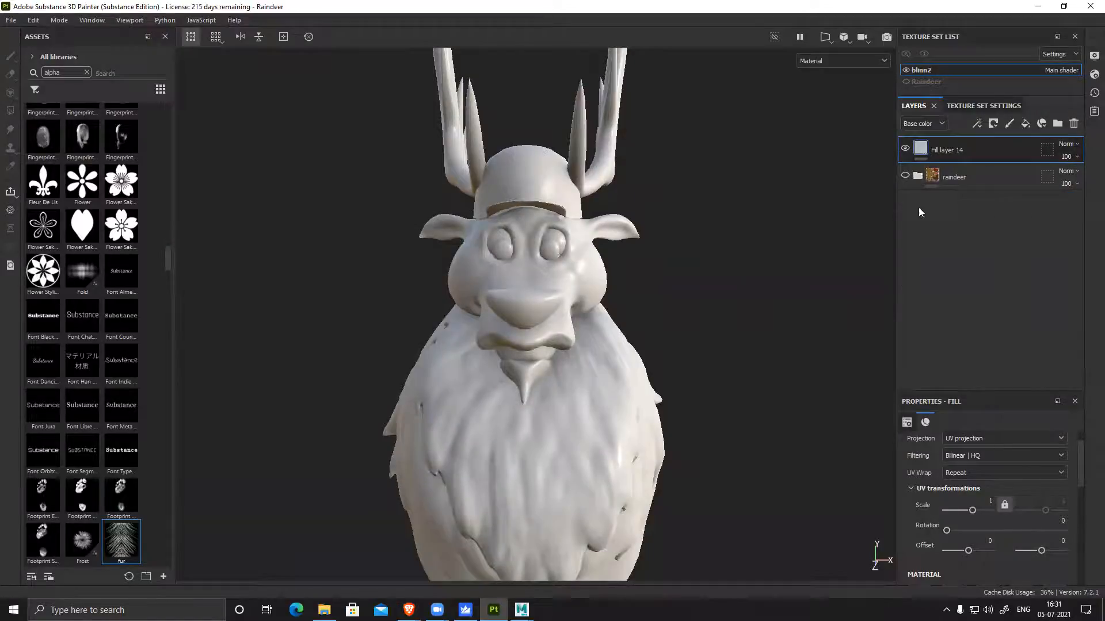
Set the base color of the new fill layer to red 9d1c1c
{"action": "right_click_drag", "start_coordinate": [622, 327], "coordinate": [633, 369], "text": "alt"}
{"action": "middle_click_drag", "start_coordinate": [633, 369], "coordinate": [628, 320], "text": "alt"}
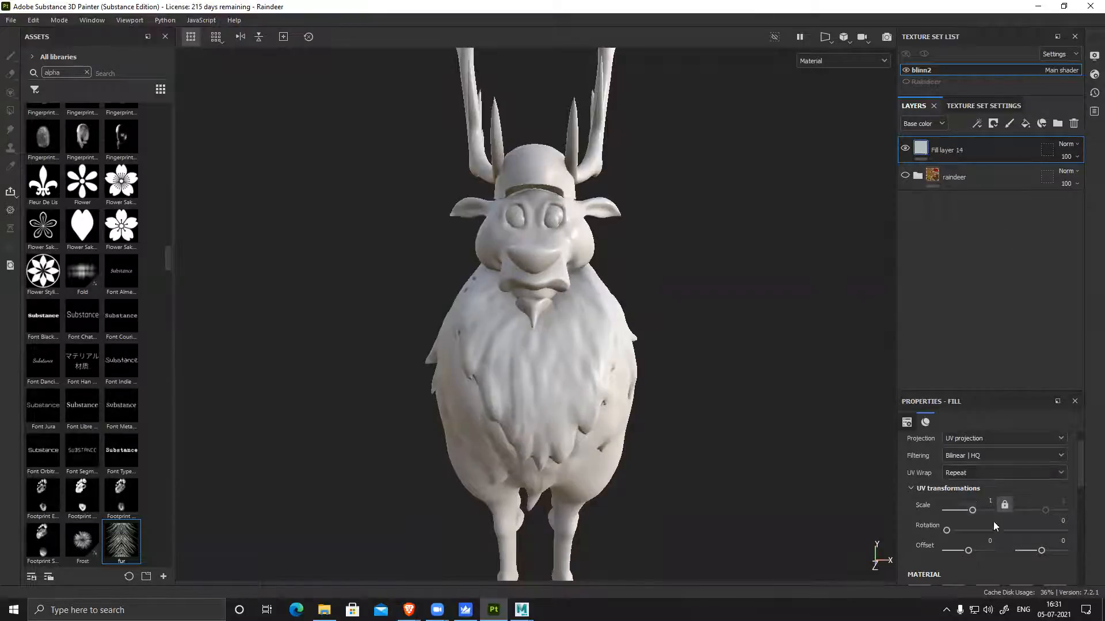
{"action": "scroll", "coordinate": [993, 521], "scroll_direction": "down", "scroll_amount": 3}
{"action": "left_click_drag", "start_coordinate": [967, 299], "coordinate": [966, 276]}
{"action": "left_click", "coordinate": [982, 412]}
{"action": "left_click", "coordinate": [1004, 476]}
{"action": "left_click_drag", "start_coordinate": [1006, 472], "coordinate": [1009, 472]}
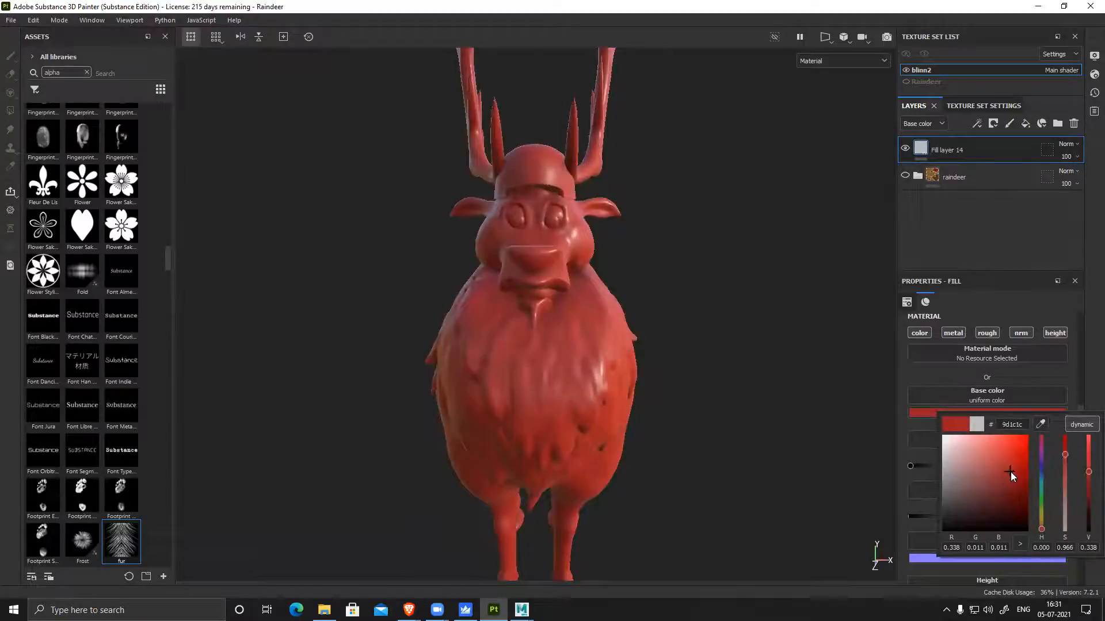
{"action": "left_click_drag", "start_coordinate": [726, 282], "coordinate": [821, 297], "text": "alt"}
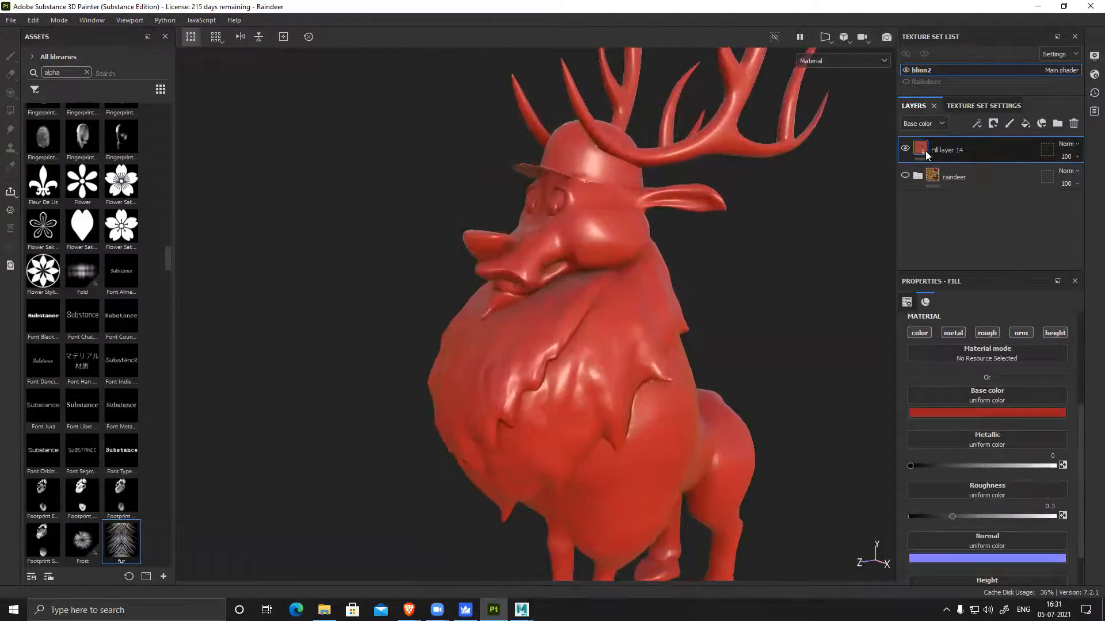
Mask the red fill layer with a color selection using the front chest fur's blue ID color (0, 0, 255)
{"action": "right_click", "coordinate": [972, 151]}
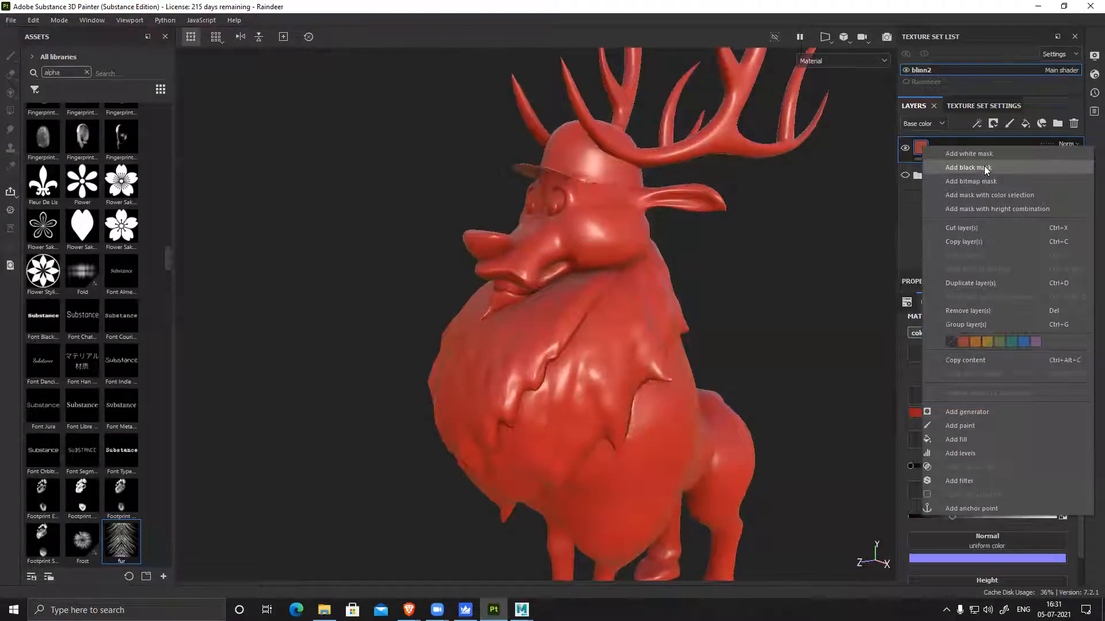
{"action": "left_click", "coordinate": [986, 167]}
{"action": "key", "text": "4"}
{"action": "right_click", "coordinate": [941, 150]}
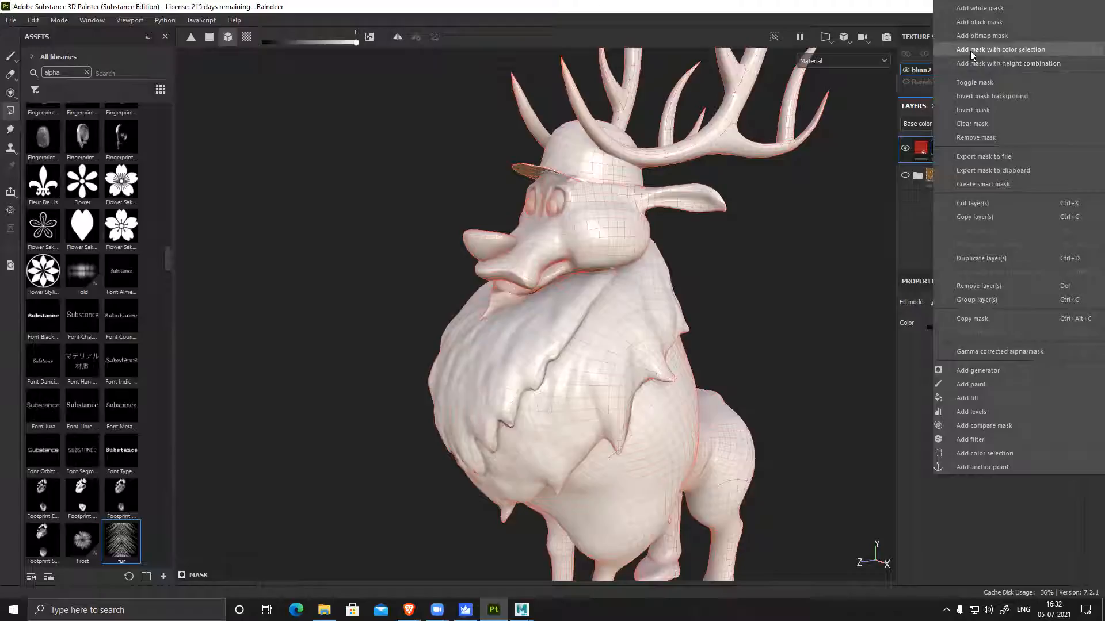
{"action": "left_click", "coordinate": [1004, 52]}
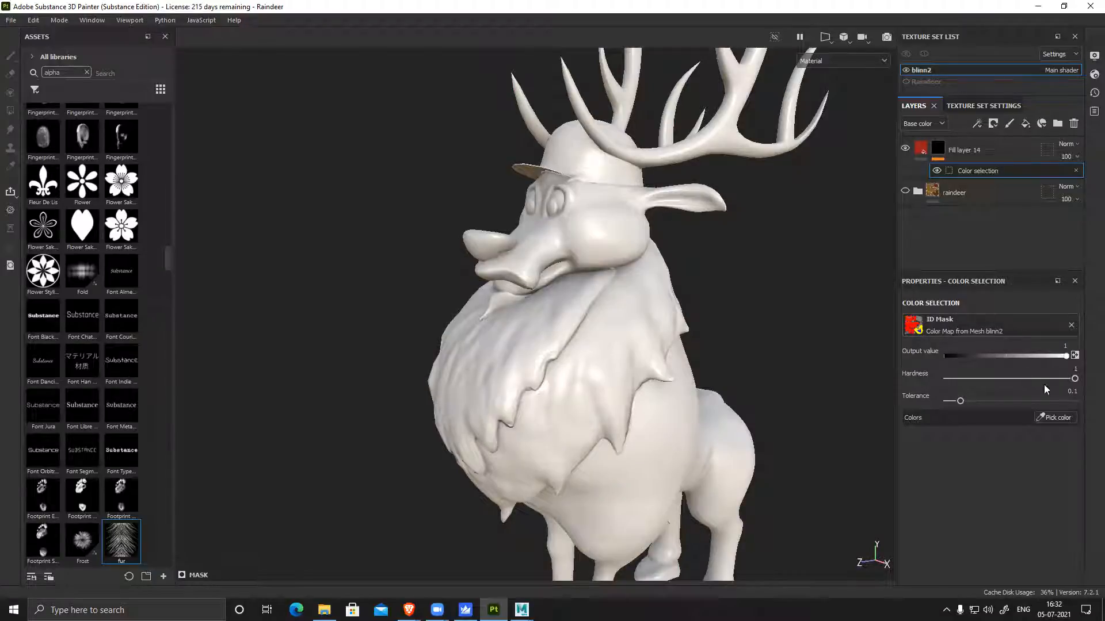
{"action": "left_click", "coordinate": [1061, 418]}
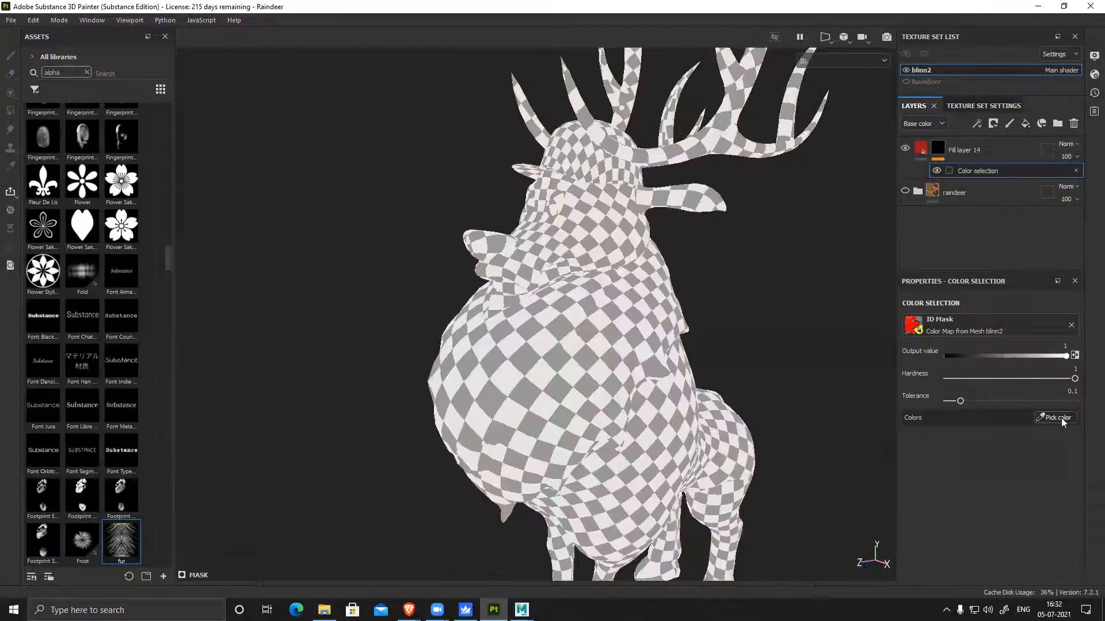
{"action": "left_click", "coordinate": [543, 360]}
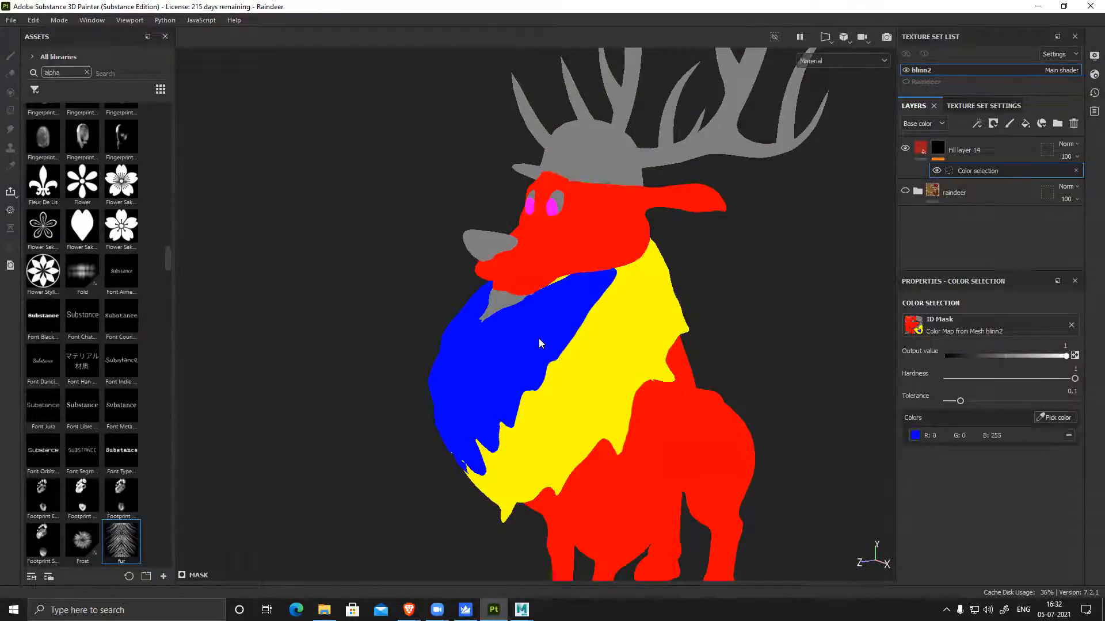
{"action": "mouse_move", "coordinate": [694, 402]}
{"action": "left_mouse_down", "text": "alt"}
{"action": "mouse_move", "coordinate": [833, 377]}
{"action": "mouse_move", "coordinate": [707, 395]}
{"action": "left_mouse_up", "text": "alt"}
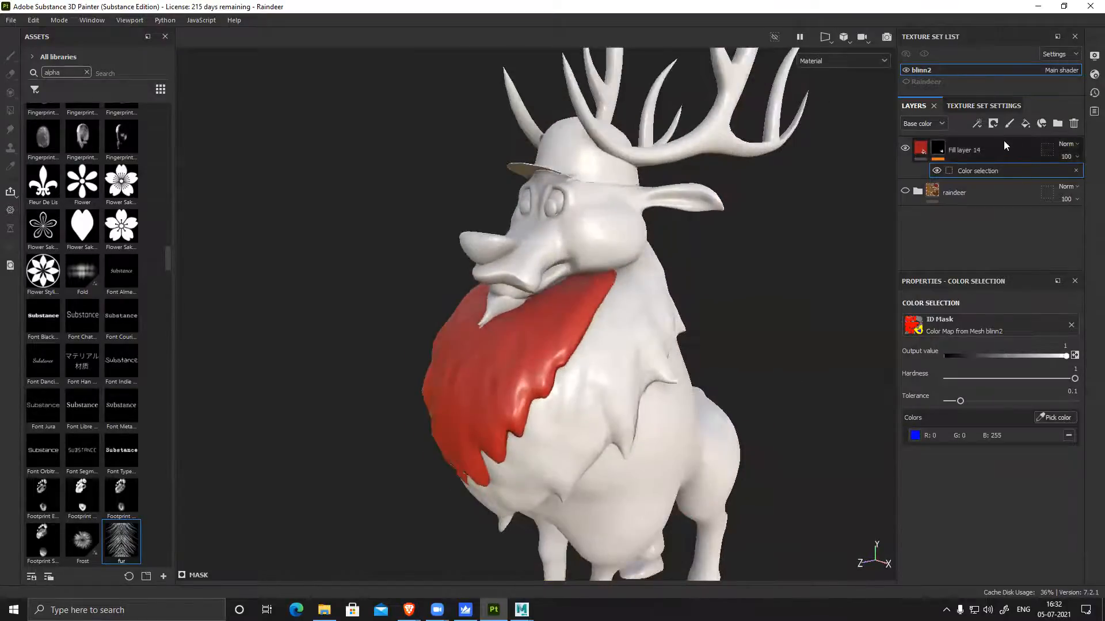
Duplicate the masked red fill layer and set the copy's base color to blue 3a1c9d
{"action": "left_click", "coordinate": [1025, 123]}
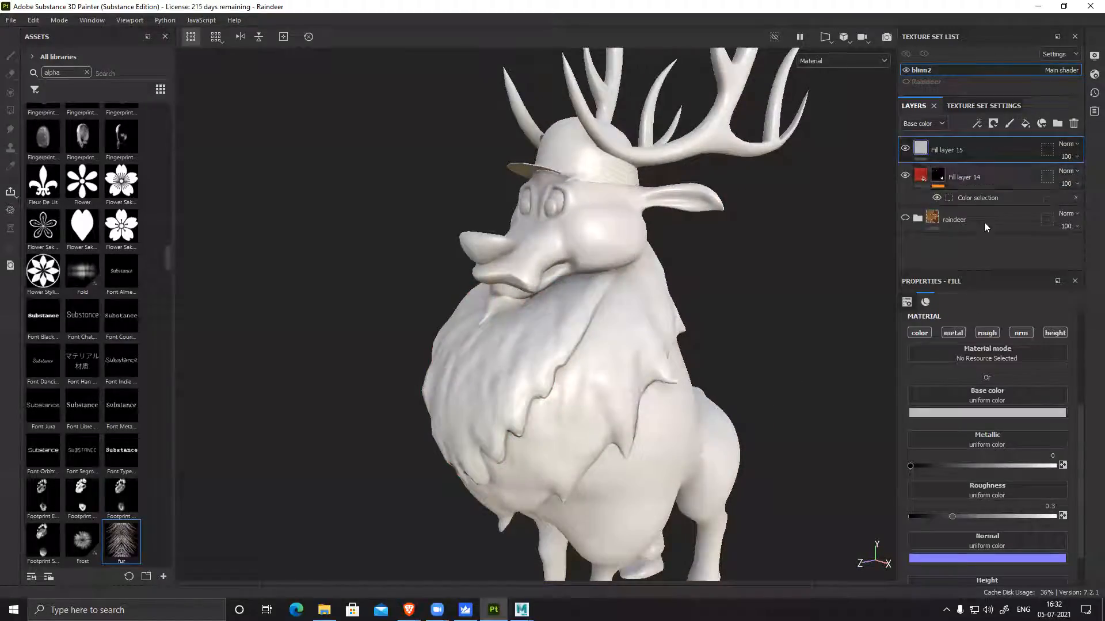
{"action": "left_click", "coordinate": [1074, 123]}
{"action": "right_click", "coordinate": [986, 144]}
{"action": "left_click", "coordinate": [993, 257]}
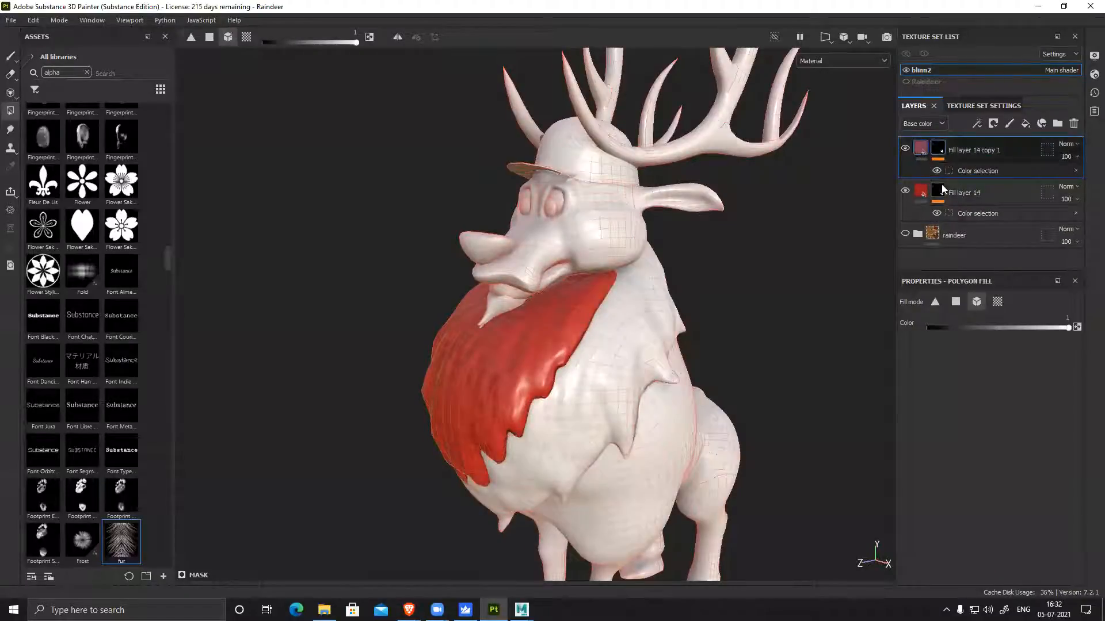
{"action": "left_click", "coordinate": [921, 149]}
{"action": "left_click", "coordinate": [1002, 413]}
{"action": "left_click_drag", "start_coordinate": [1046, 502], "coordinate": [1041, 469]}
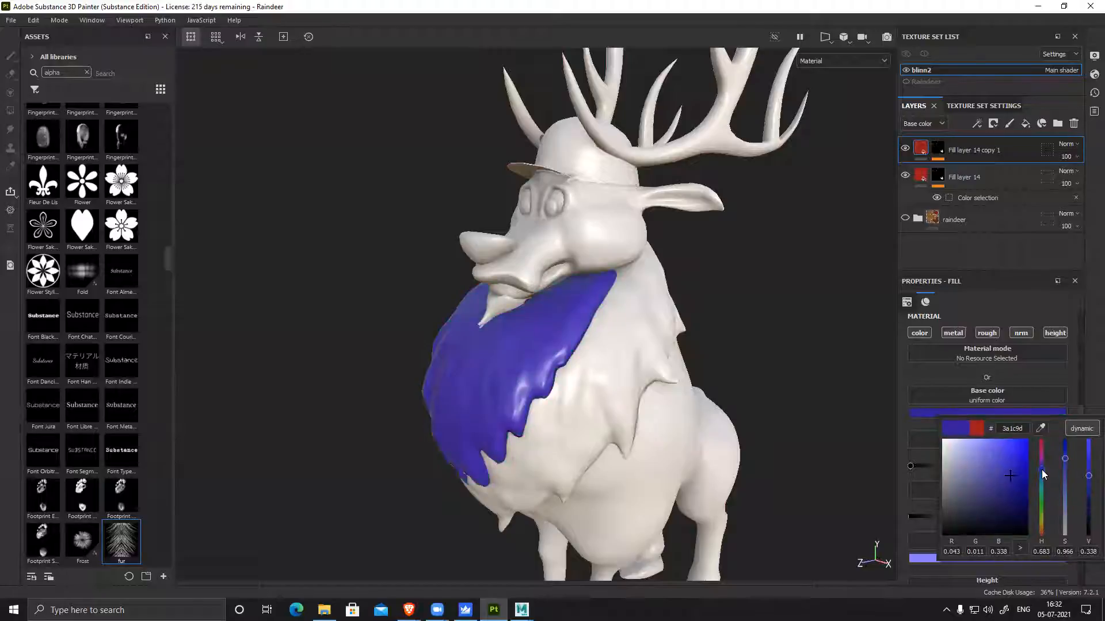
Replace the copy's blue ID selection with the yellow ID color (255, 255, 0) of the outer fur and inspect the separation
{"action": "left_click", "coordinate": [939, 151]}
{"action": "left_click", "coordinate": [968, 169]}
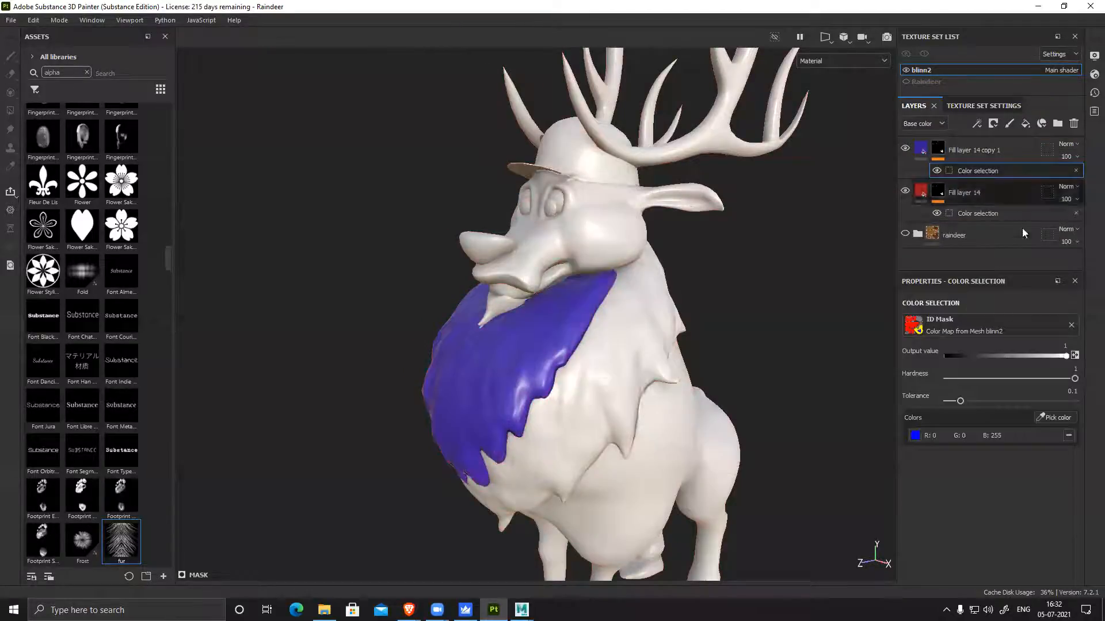
{"action": "left_click", "coordinate": [1068, 435]}
{"action": "left_click", "coordinate": [1066, 420]}
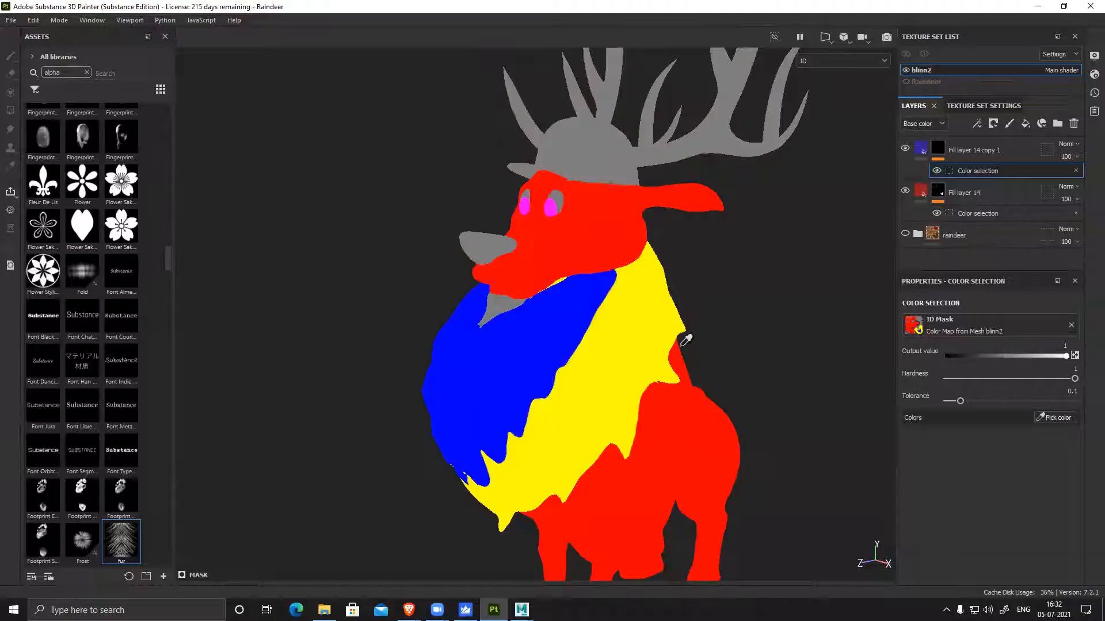
{"action": "left_click", "coordinate": [650, 333]}
{"action": "left_click_drag", "start_coordinate": [672, 394], "coordinate": [614, 369], "text": "alt"}
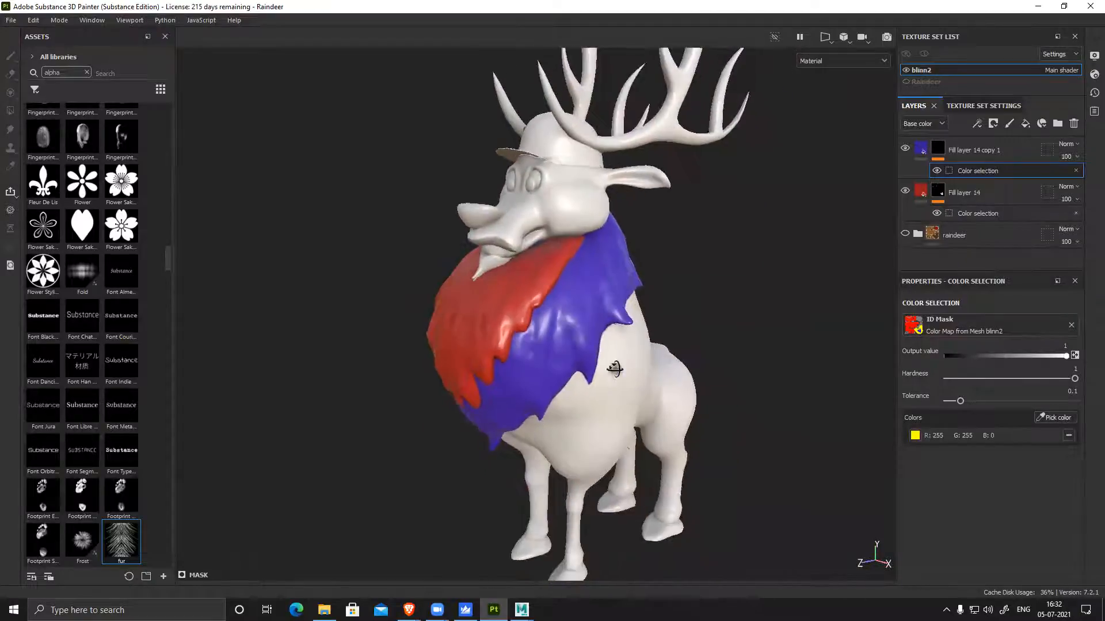
{"action": "scroll", "coordinate": [604, 305], "scroll_direction": "up", "scroll_amount": 5}
{"action": "mouse_move", "coordinate": [519, 387]}
{"action": "left_mouse_down", "text": "alt"}
{"action": "mouse_move", "coordinate": [690, 378]}
{"action": "mouse_move", "coordinate": [501, 386]}
{"action": "left_mouse_up", "text": "alt"}
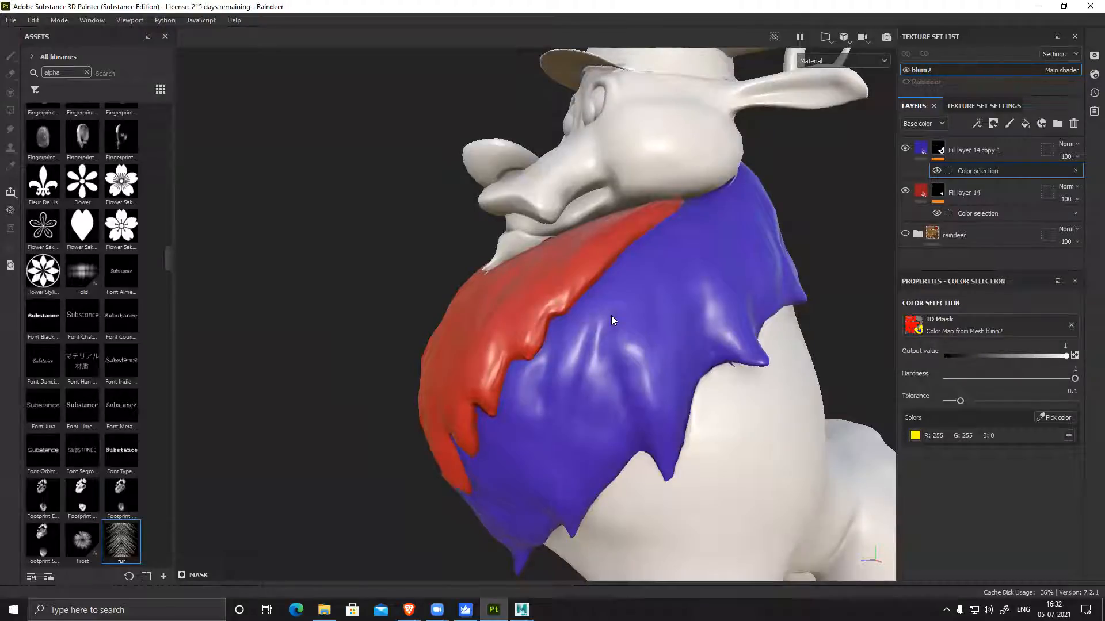
{"action": "right_click_drag", "start_coordinate": [745, 395], "coordinate": [495, 341], "text": "alt"}
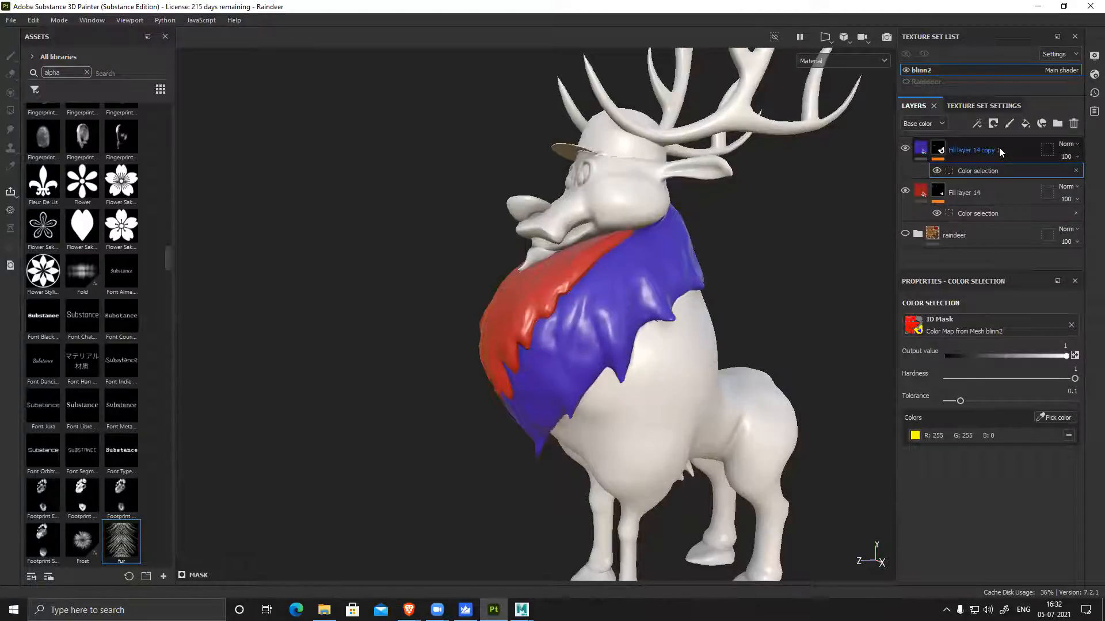
Delete both test fill layers and show the raindeer folder again
{"action": "left_click", "coordinate": [1023, 151]}
{"action": "left_click", "coordinate": [1074, 124]}
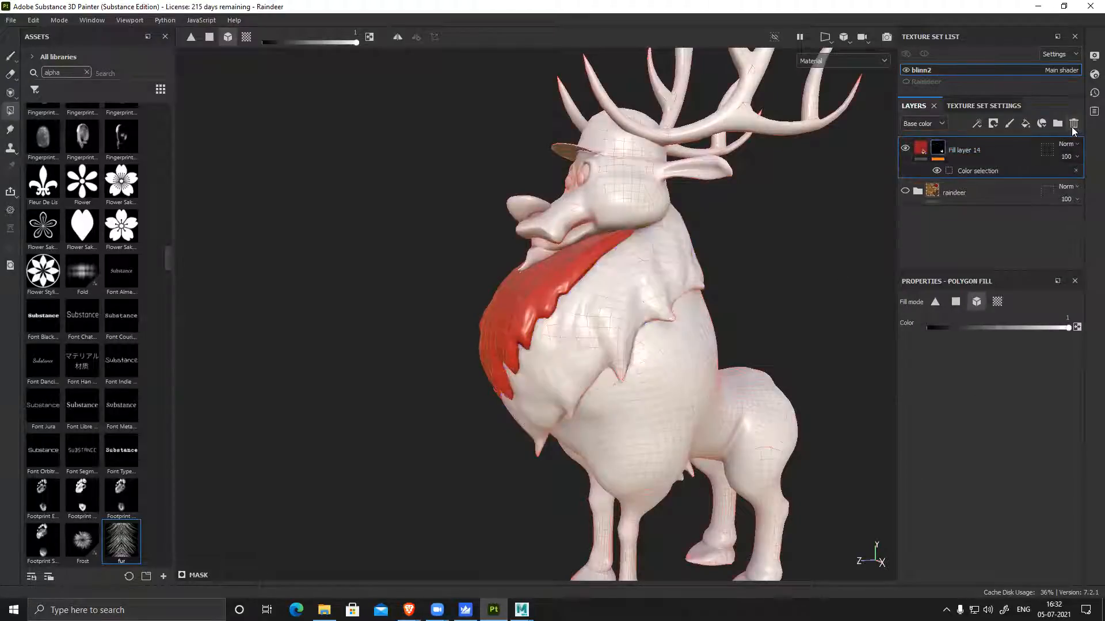
{"action": "left_click", "coordinate": [1074, 124]}
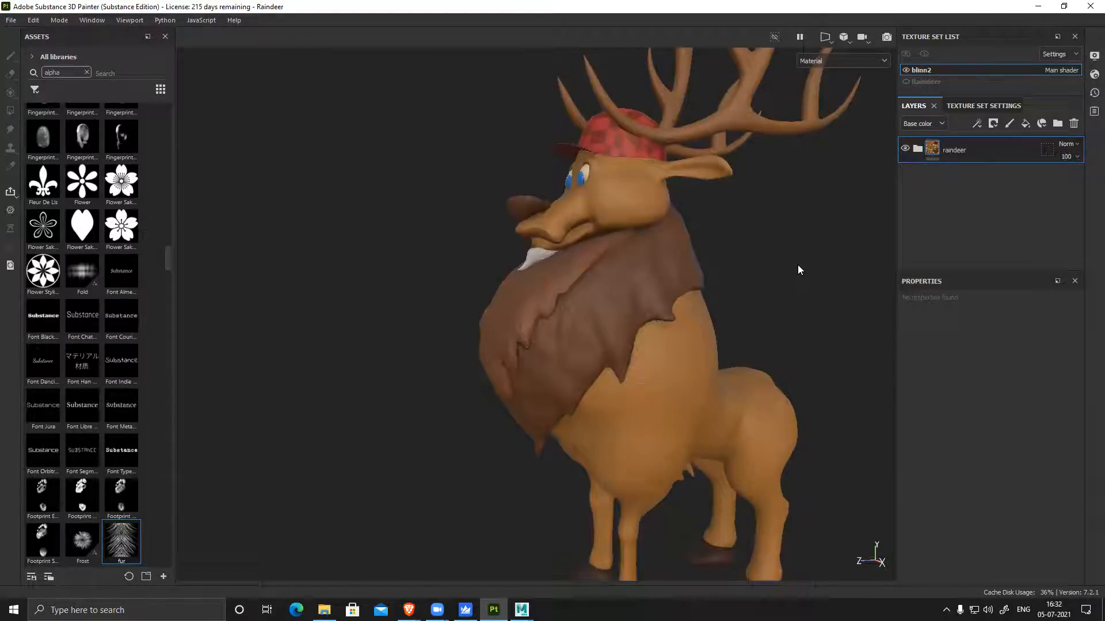
Expand the raindeer folder and compare the fur with Fill layer 8 copy 2 hidden and shown
{"action": "mouse_move", "coordinate": [765, 334]}
{"action": "left_mouse_down", "text": "alt"}
{"action": "mouse_move", "coordinate": [624, 353]}
{"action": "mouse_move", "coordinate": [526, 336]}
{"action": "mouse_move", "coordinate": [757, 351]}
{"action": "left_mouse_up", "text": "alt"}
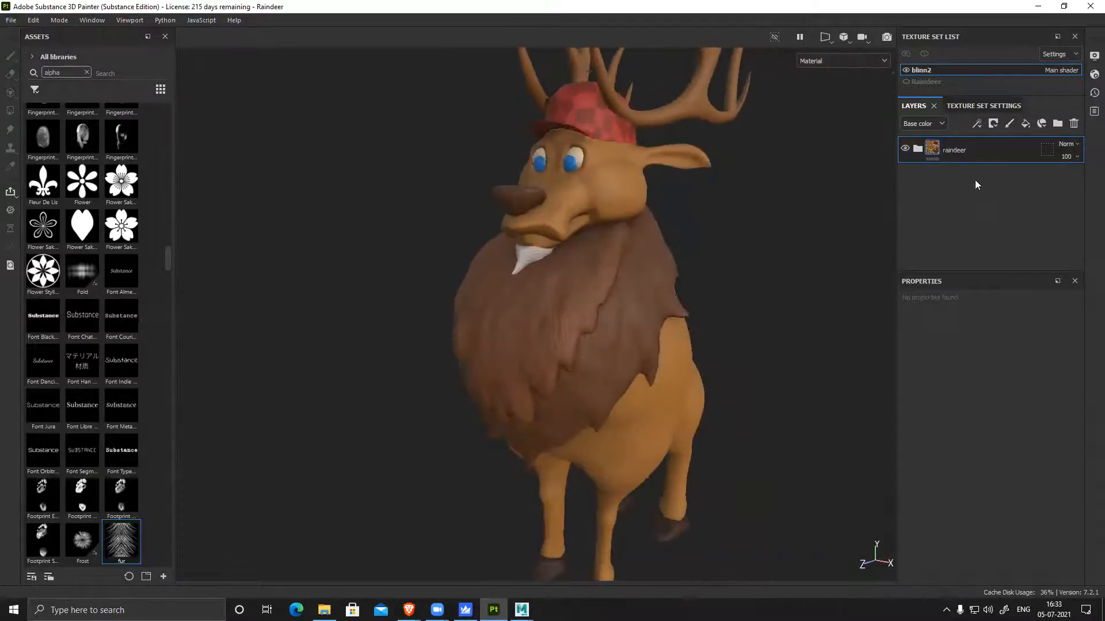
{"action": "left_click", "coordinate": [918, 151]}
{"action": "left_click_drag", "start_coordinate": [703, 308], "coordinate": [723, 291], "text": "alt"}
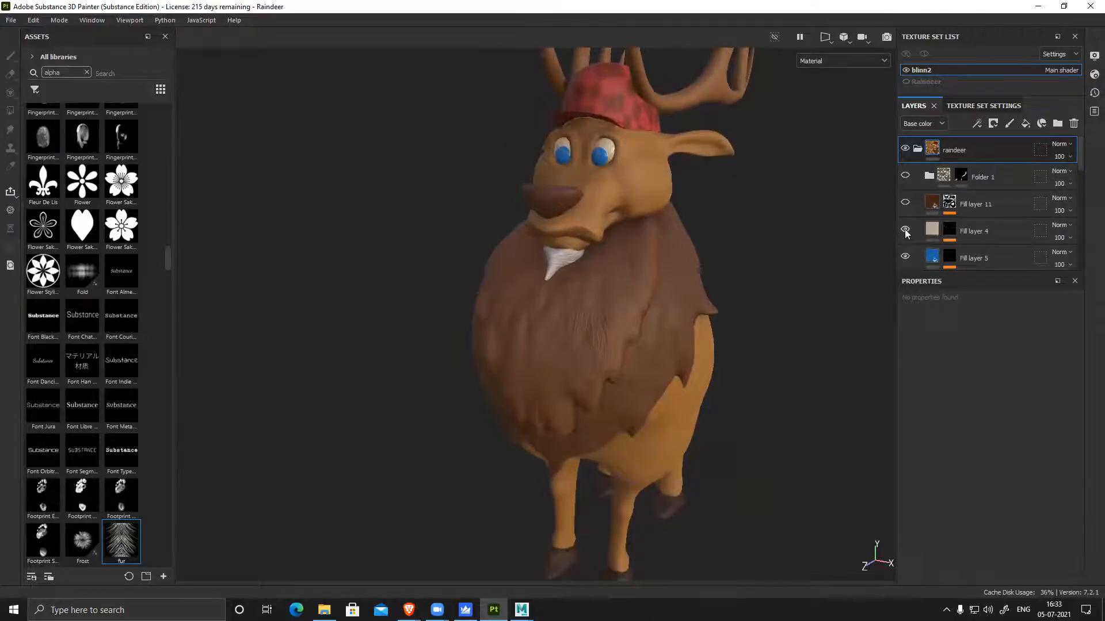
{"action": "scroll", "coordinate": [916, 219], "scroll_direction": "down", "scroll_amount": 1}
{"action": "scroll", "coordinate": [918, 230], "scroll_direction": "down", "scroll_amount": 2}
{"action": "scroll", "coordinate": [905, 196], "scroll_direction": "down", "scroll_amount": 1}
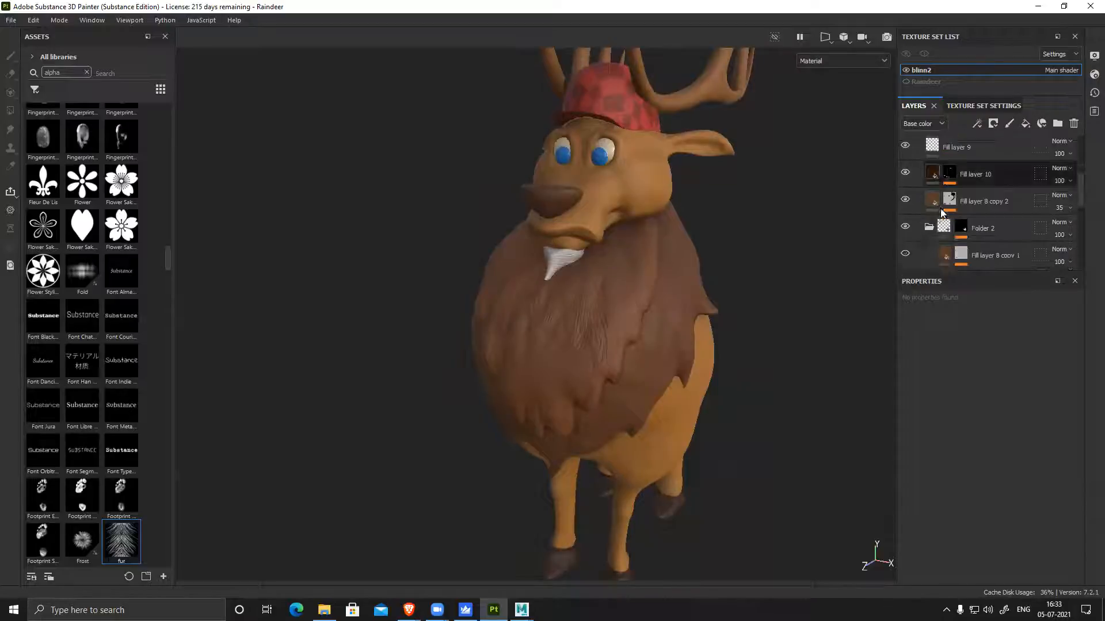
{"action": "left_click", "coordinate": [906, 201]}
{"action": "left_click", "coordinate": [906, 200]}
{"action": "left_click", "coordinate": [905, 200]}
{"action": "left_click", "coordinate": [906, 200]}
{"action": "left_click_drag", "start_coordinate": [707, 339], "coordinate": [606, 342], "text": "alt"}
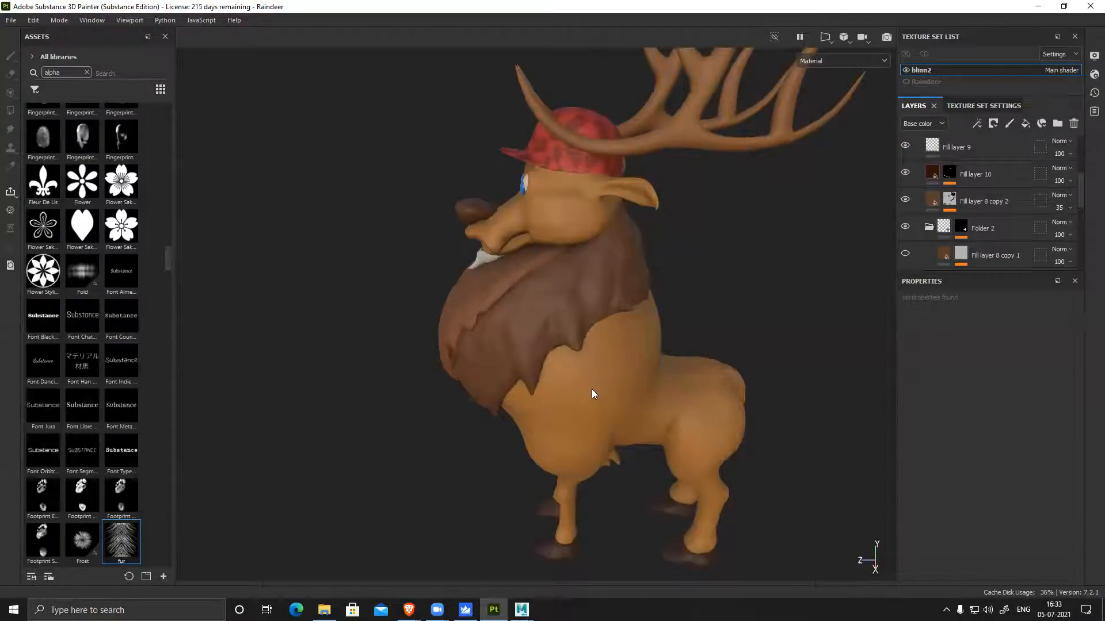
{"action": "left_click_drag", "start_coordinate": [552, 367], "coordinate": [587, 320], "text": "alt"}
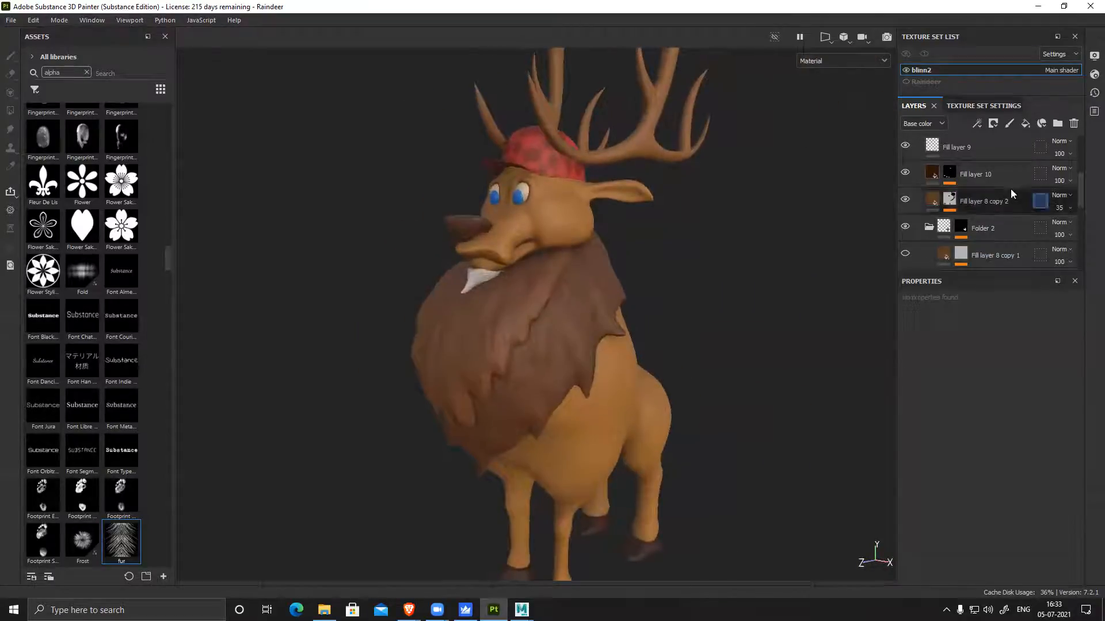
{"action": "left_click_drag", "start_coordinate": [759, 316], "coordinate": [607, 338], "text": "alt"}
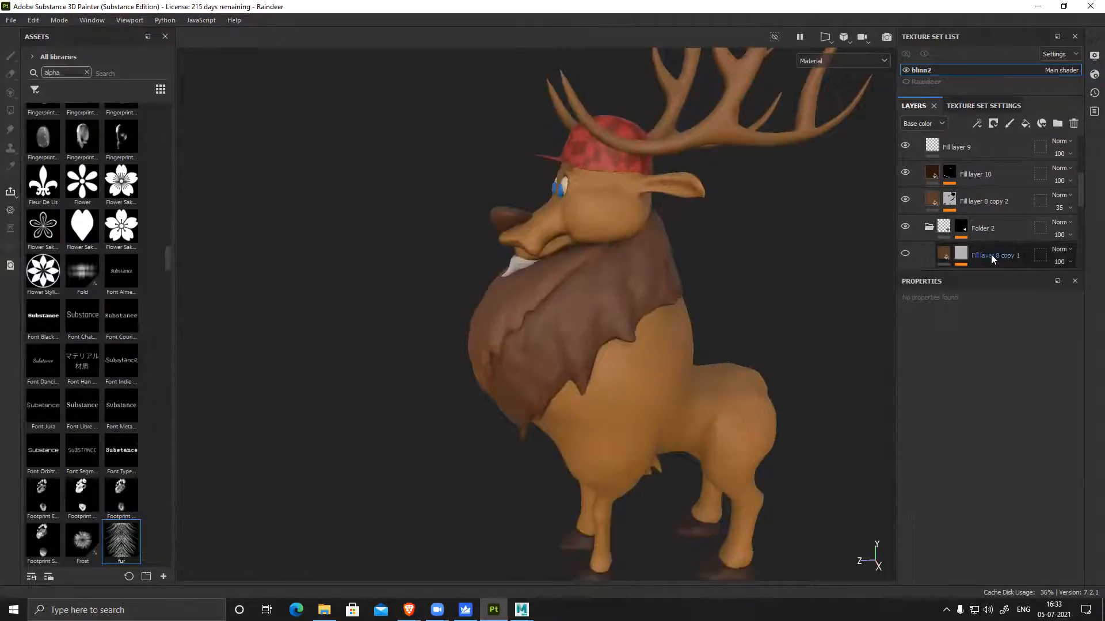
Move the hidden Fill layer 8 copy 1 out of Folder 2 and delete it
{"action": "left_click_drag", "start_coordinate": [1031, 264], "coordinate": [984, 156]}
{"action": "scroll", "coordinate": [989, 201], "scroll_direction": "up", "scroll_amount": 2}
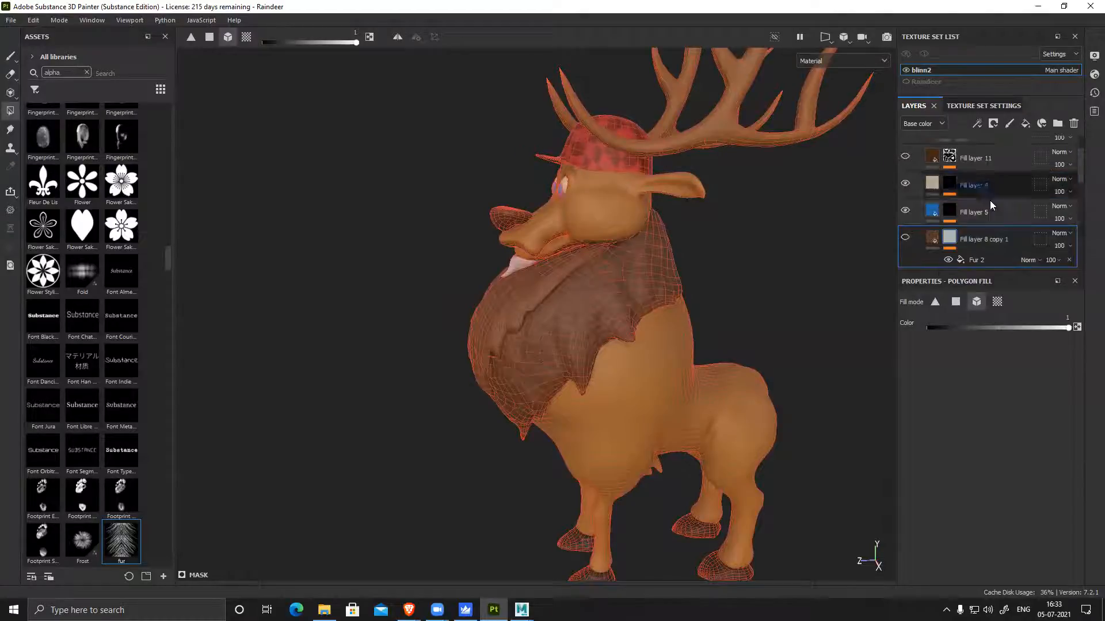
{"action": "left_click", "coordinate": [1074, 123]}
Select Fill layer 11 and set the viewport to display only the Base color channel
{"action": "scroll", "coordinate": [963, 224], "scroll_direction": "down", "scroll_amount": 5}
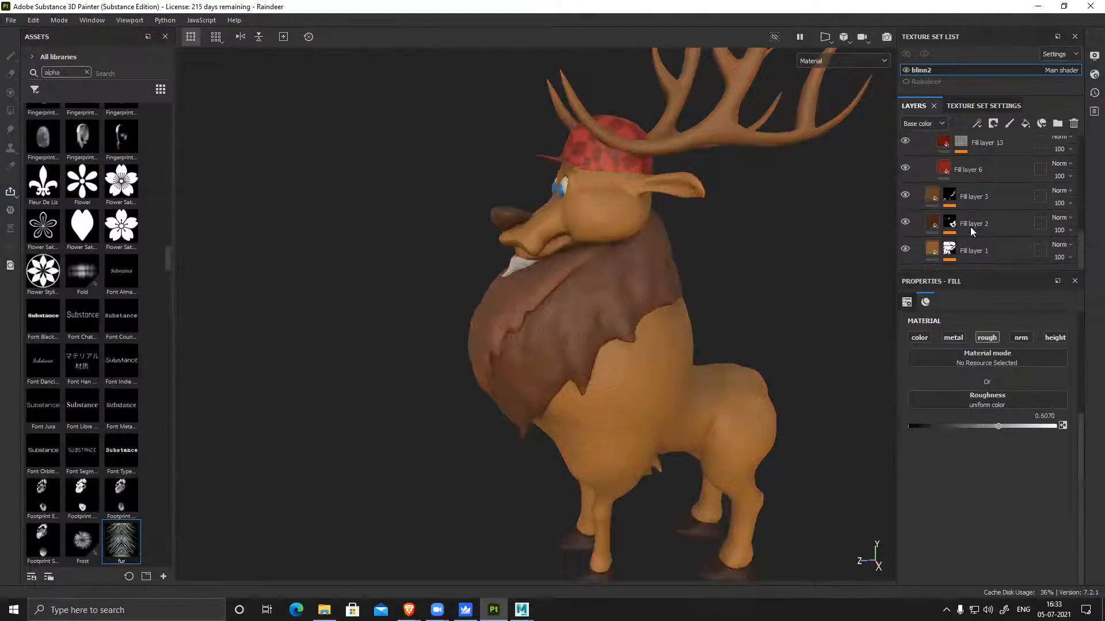
{"action": "scroll", "coordinate": [968, 228], "scroll_direction": "up", "scroll_amount": 4}
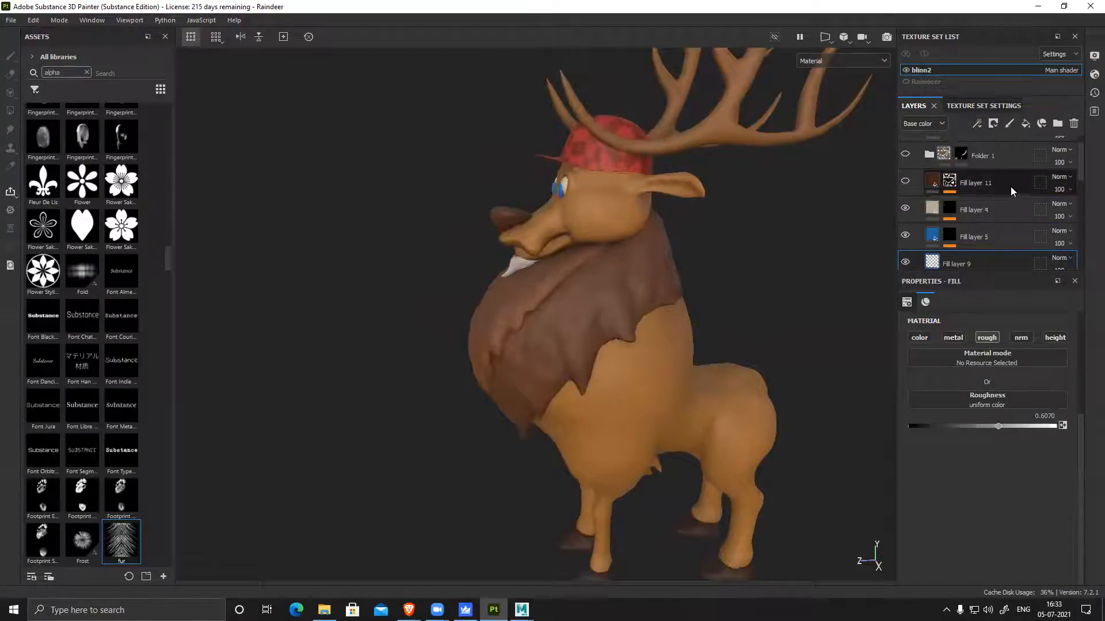
{"action": "left_click", "coordinate": [981, 183]}
{"action": "left_click_drag", "start_coordinate": [712, 197], "coordinate": [567, 153], "text": "alt"}
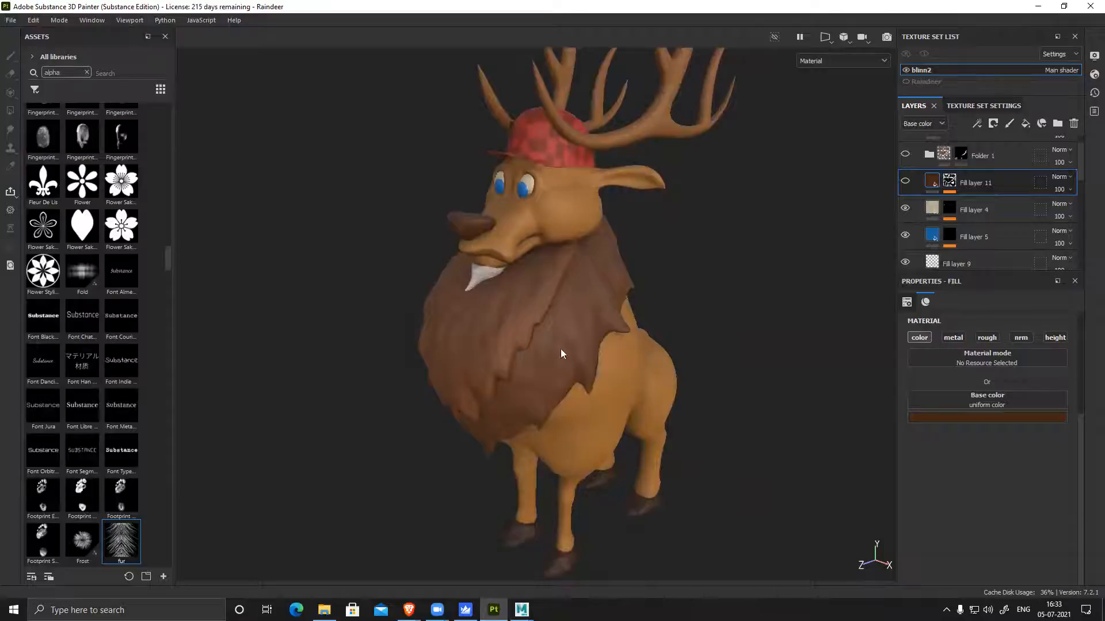
{"action": "key", "text": "c"}
{"action": "key", "text": "c"}
{"action": "key", "text": "c"}
{"action": "key", "text": "c"}
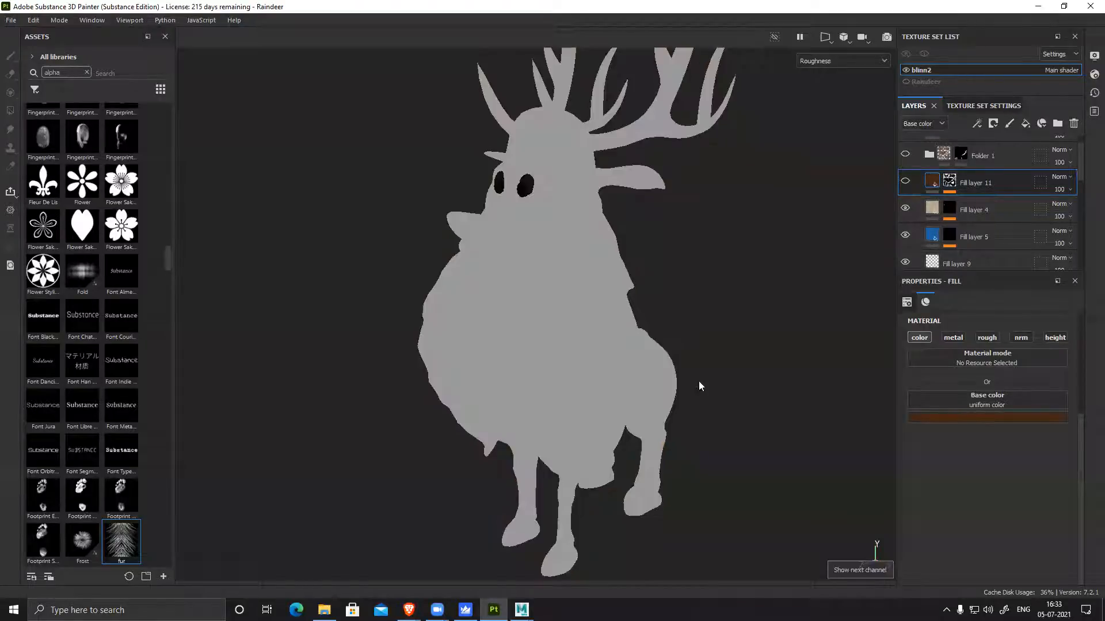
{"action": "left_click", "coordinate": [827, 60]}
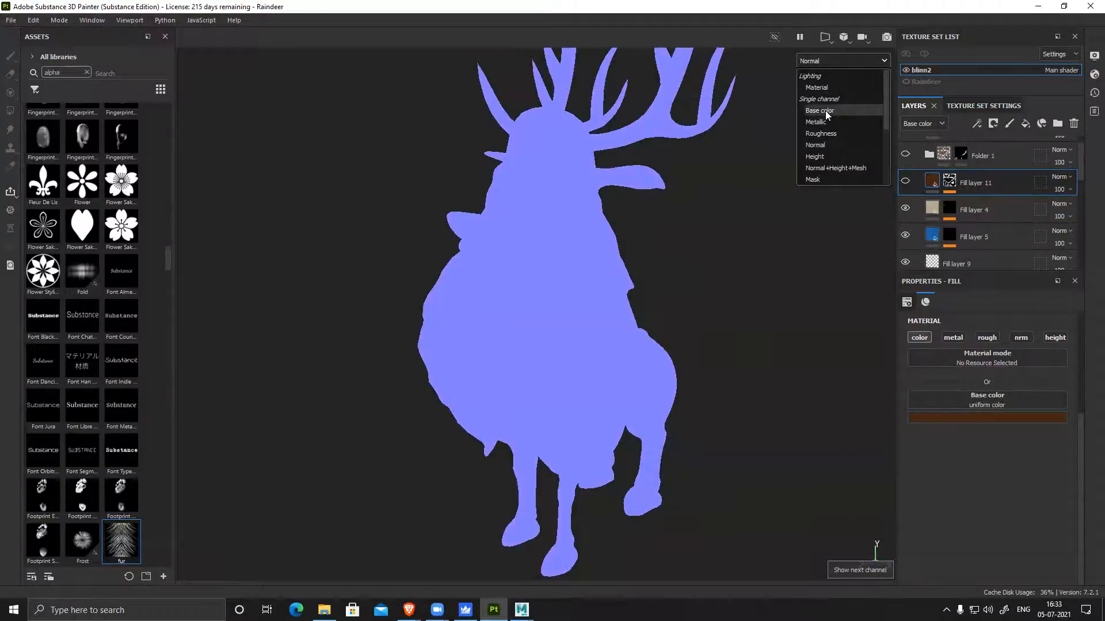
{"action": "left_click", "coordinate": [825, 111]}
Examine the flat base colors of the reindeer's fur, head and body from several angles
{"action": "left_click_drag", "start_coordinate": [588, 360], "coordinate": [797, 339], "text": "alt"}
{"action": "scroll", "coordinate": [508, 318], "scroll_direction": "up", "scroll_amount": 3}
{"action": "middle_click_drag", "start_coordinate": [593, 443], "coordinate": [616, 382], "text": "alt"}
{"action": "left_click_drag", "start_coordinate": [616, 382], "coordinate": [510, 397], "text": "alt"}
{"action": "scroll", "coordinate": [605, 442], "scroll_direction": "down", "scroll_amount": 4}
{"action": "scroll", "coordinate": [634, 401], "scroll_direction": "up", "scroll_amount": 1}
{"action": "middle_click_drag", "start_coordinate": [634, 400], "coordinate": [592, 405], "text": "alt"}
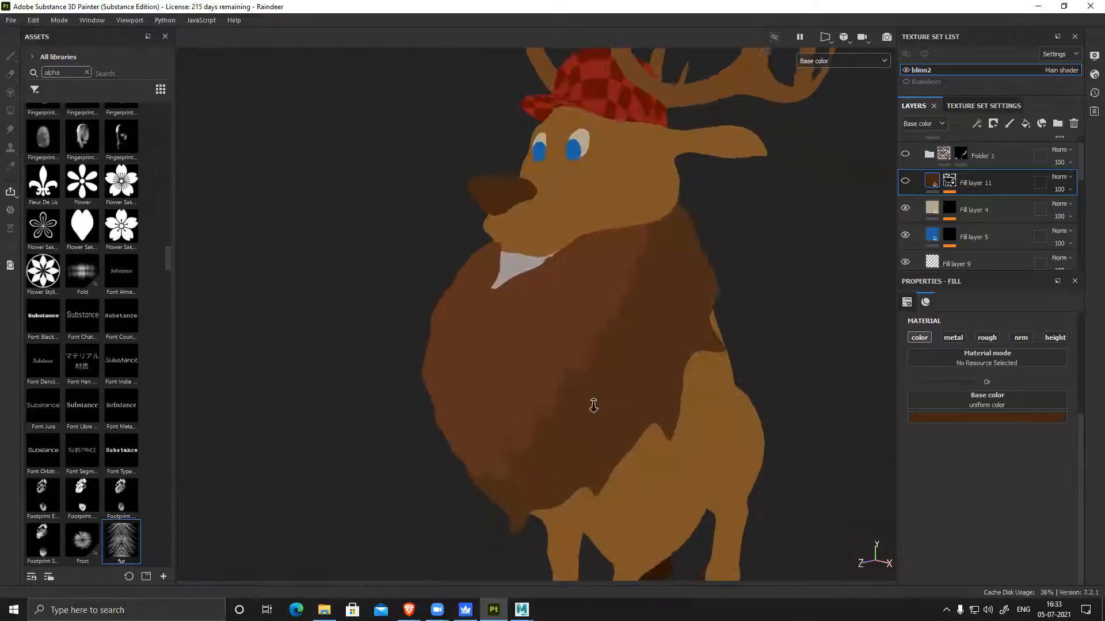
{"action": "left_click_drag", "start_coordinate": [592, 405], "coordinate": [520, 396], "text": "alt"}
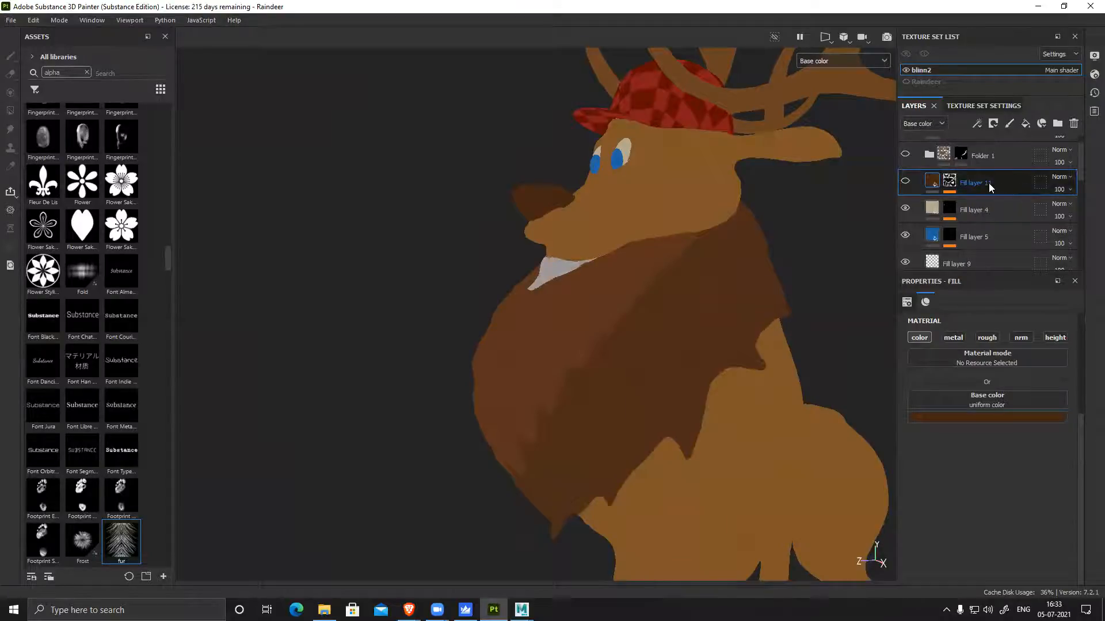
Show Fill layer 11, hide the Paint and Ambient Occlusion effects on its mask, and check the mask view
{"action": "left_click", "coordinate": [905, 182]}
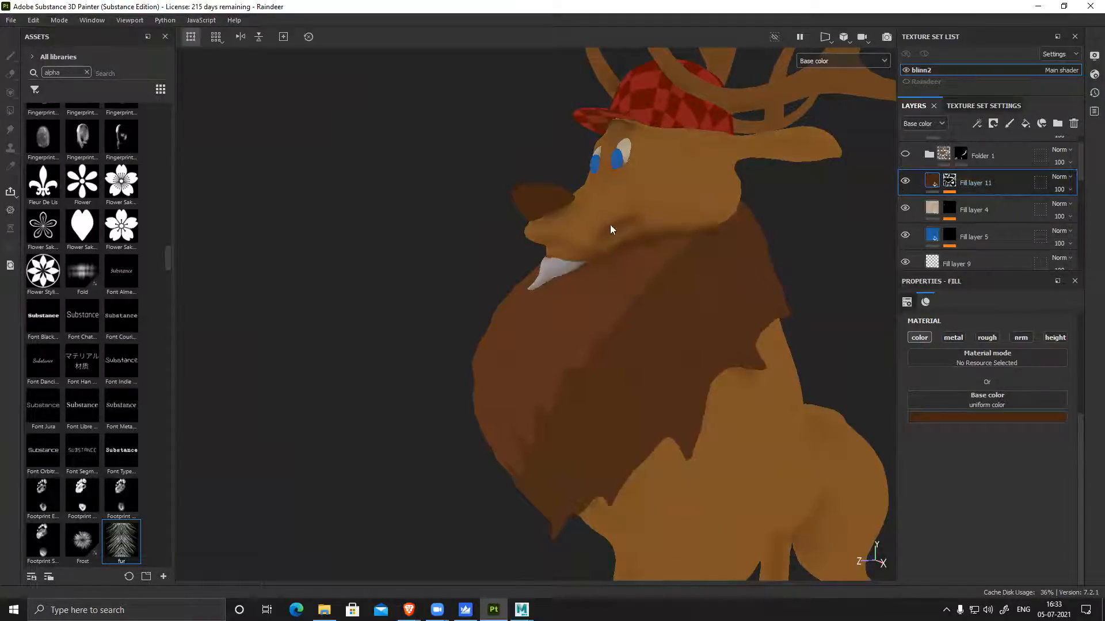
{"action": "left_click", "coordinate": [949, 181]}
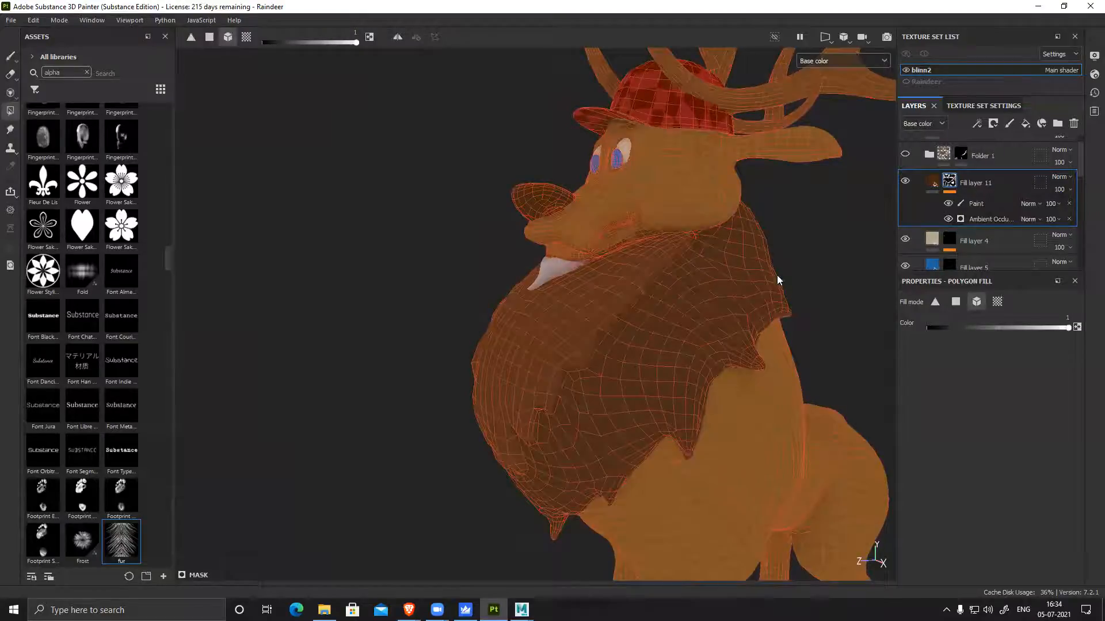
{"action": "middle_click_drag", "start_coordinate": [777, 275], "coordinate": [768, 250], "text": "alt"}
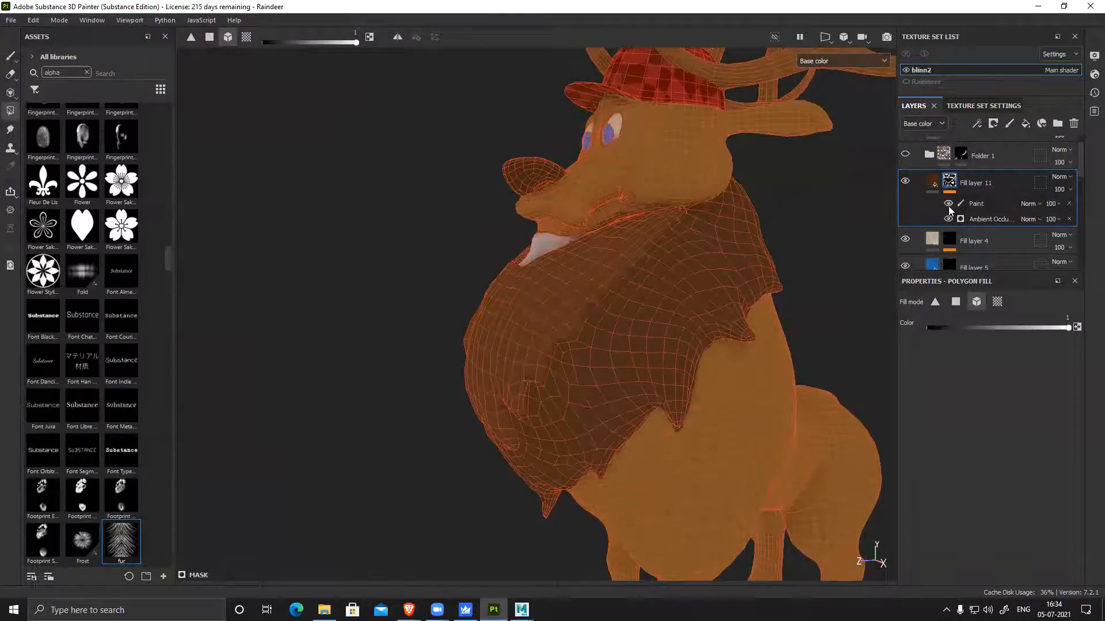
{"action": "left_click_drag", "start_coordinate": [832, 336], "coordinate": [656, 293], "text": "alt"}
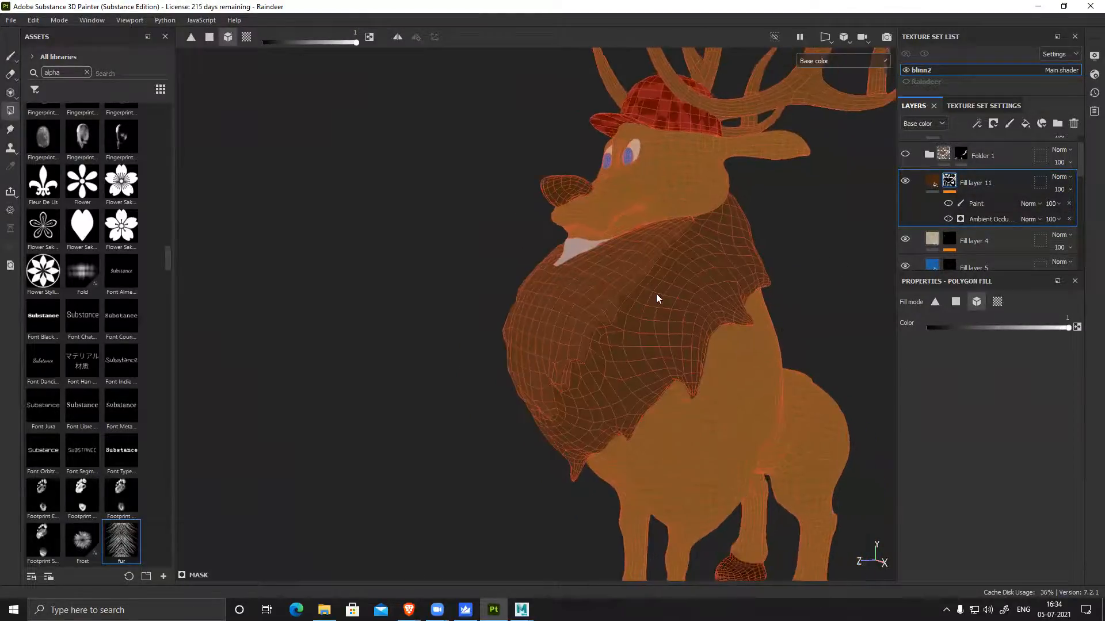
{"action": "left_click", "coordinate": [952, 183], "text": "alt"}
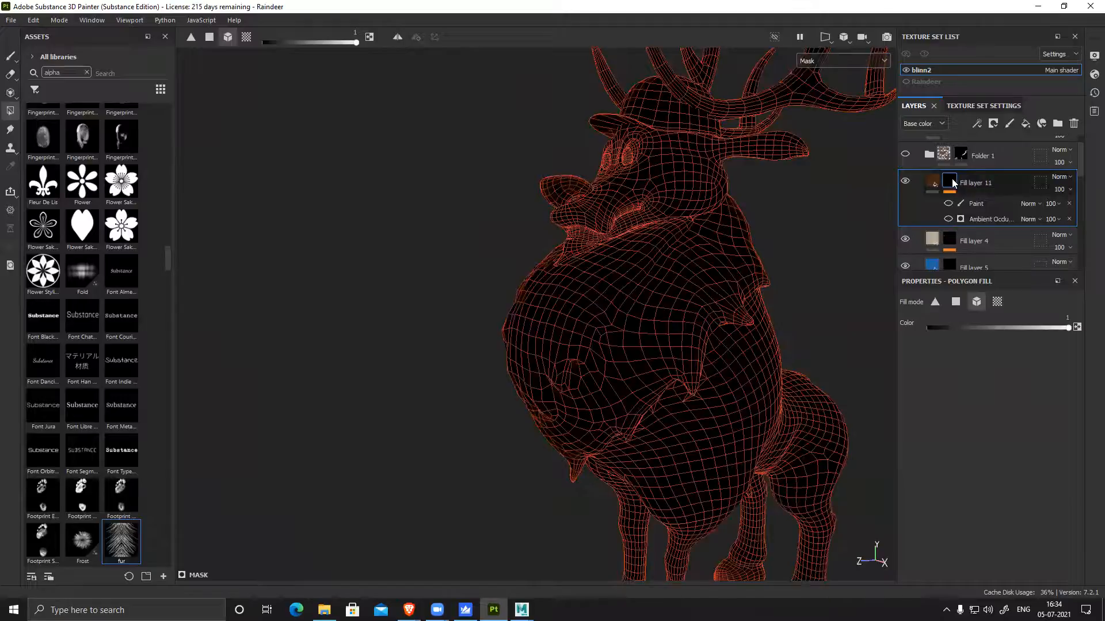
{"action": "left_click", "coordinate": [932, 181]}
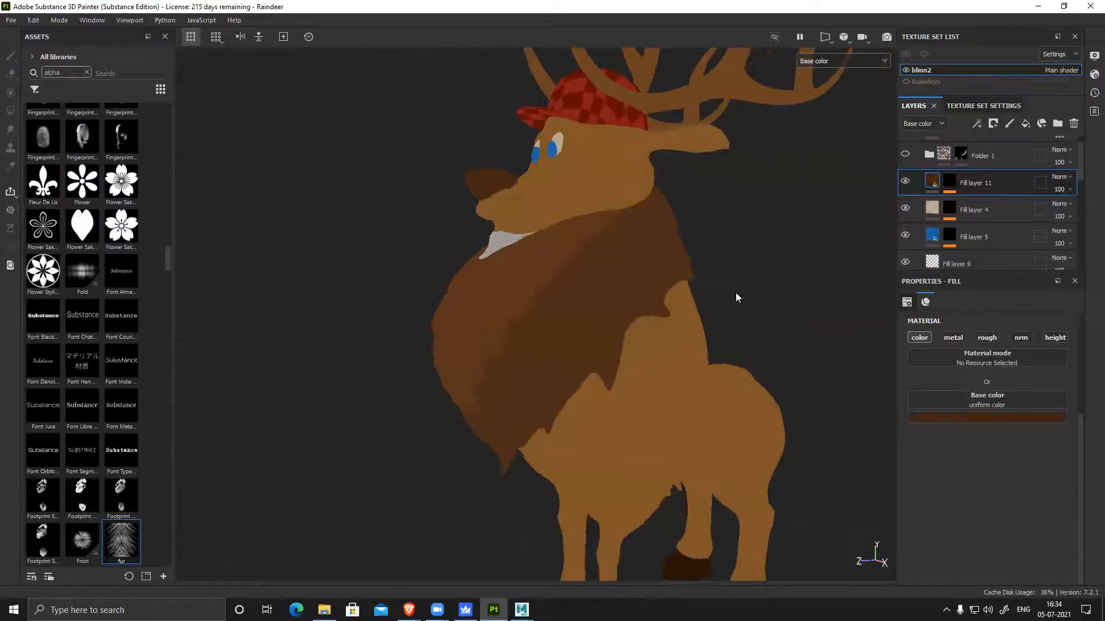
Add a generator to Fill layer 11's mask and assign Ambient Occlusion to it
{"action": "left_click", "coordinate": [950, 183]}
{"action": "right_click", "coordinate": [997, 201]}
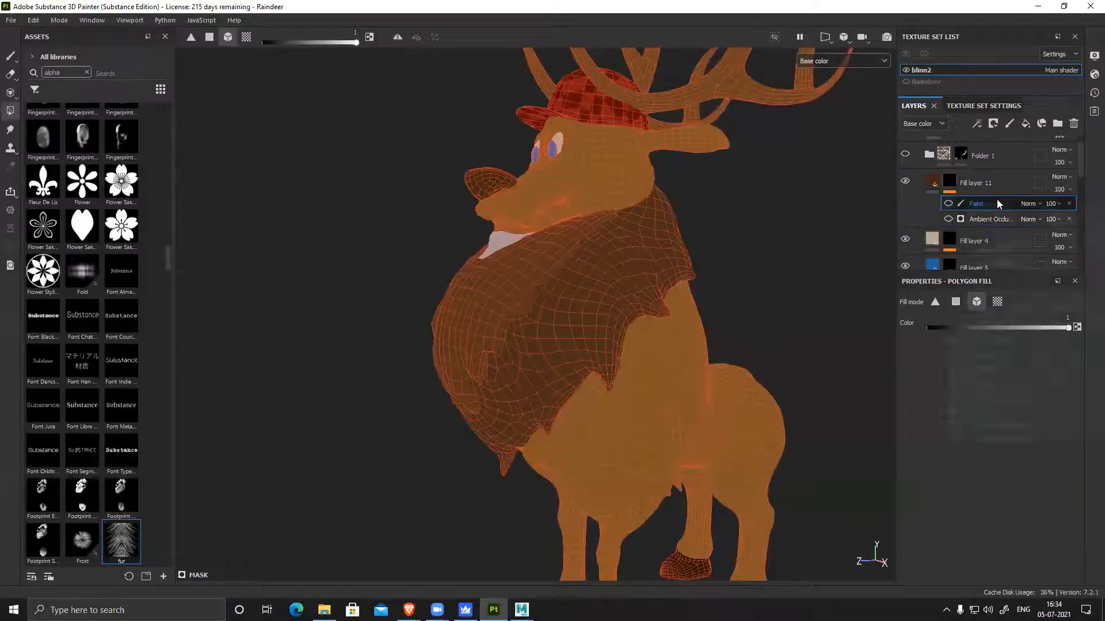
{"action": "left_click", "coordinate": [1030, 342]}
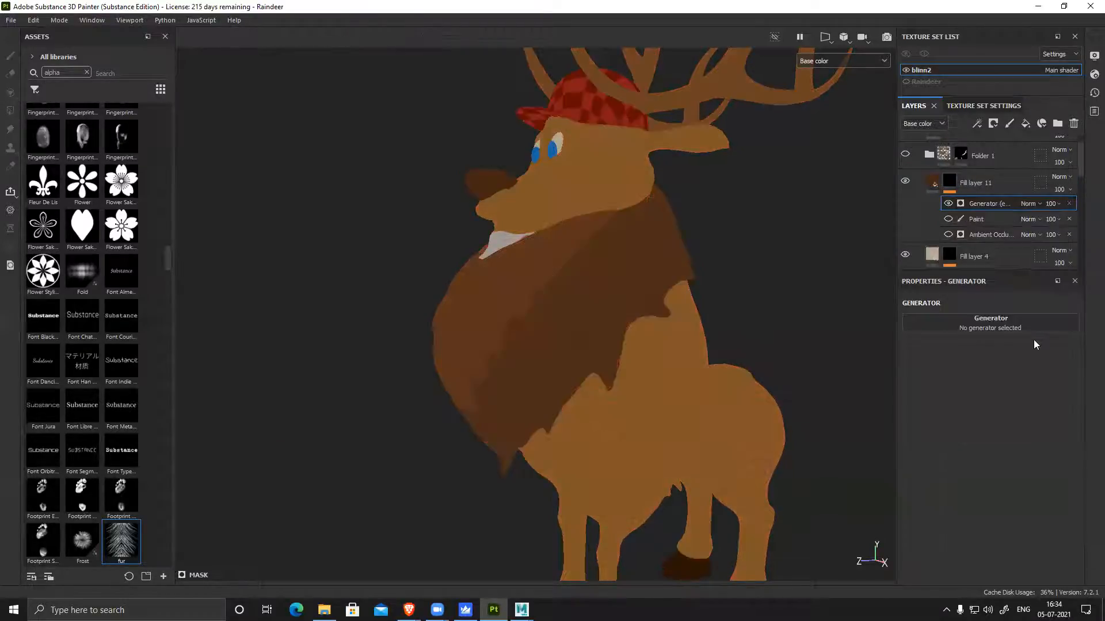
{"action": "left_click", "coordinate": [996, 319]}
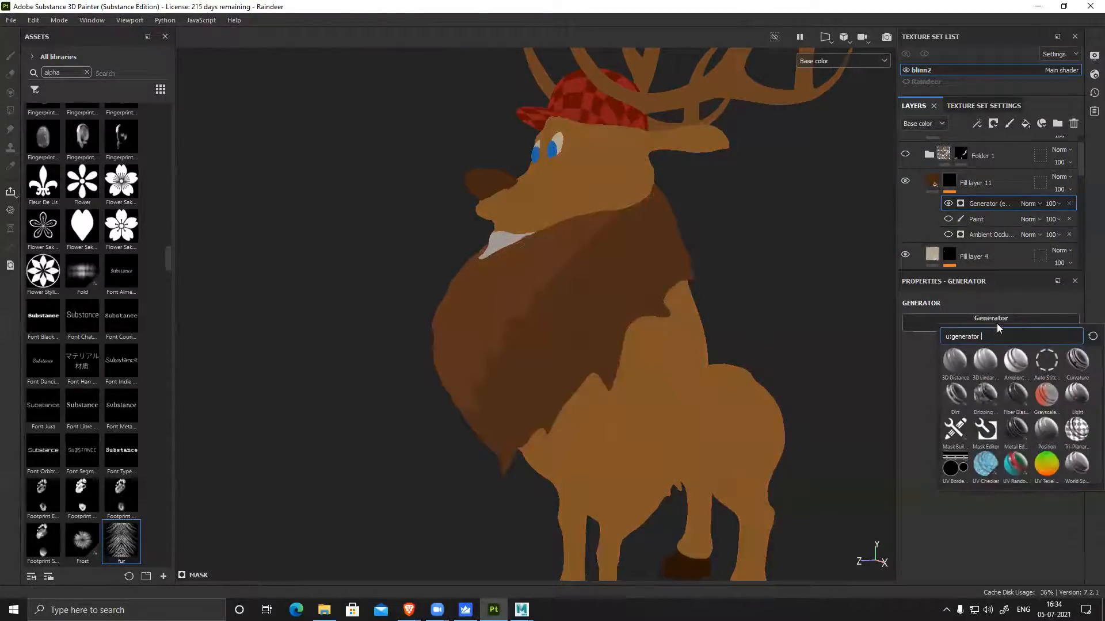
{"action": "left_click", "coordinate": [1016, 362]}
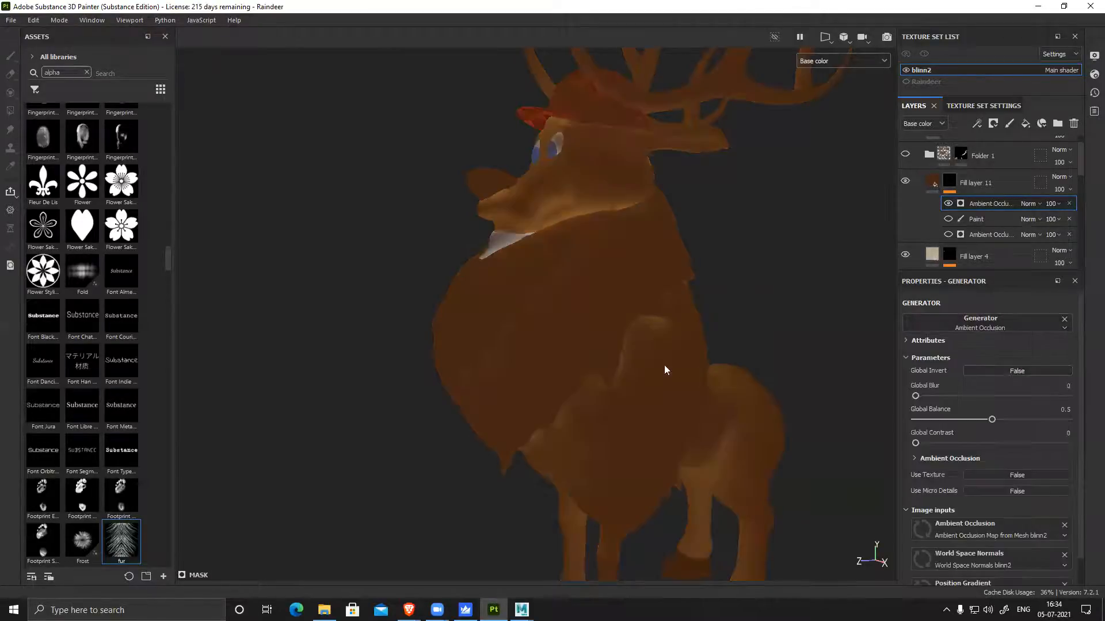
Set the Ambient Occlusion generator's Global Invert to True and inspect the shading in the body's creases
{"action": "left_click_drag", "start_coordinate": [613, 246], "coordinate": [608, 215], "text": "alt"}
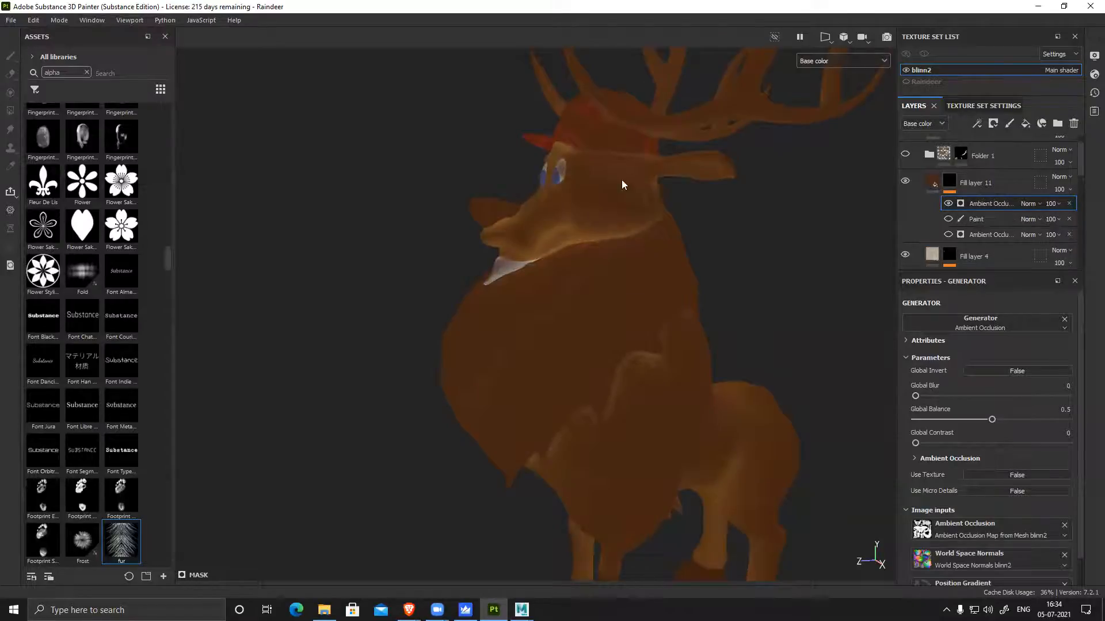
{"action": "left_click", "coordinate": [1021, 370]}
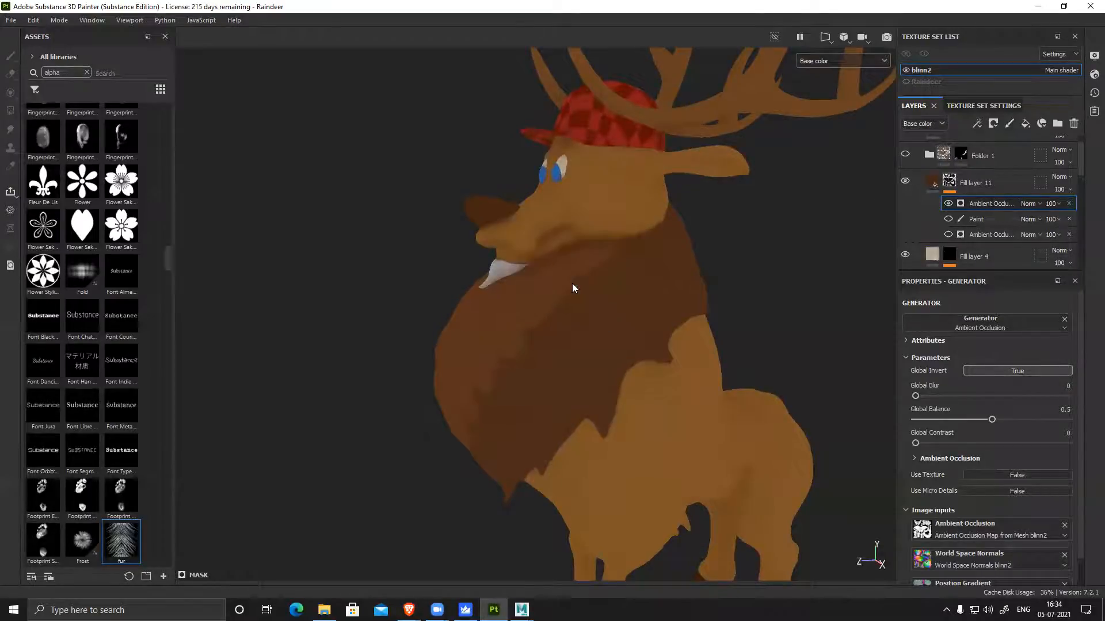
{"action": "left_click_drag", "start_coordinate": [690, 425], "coordinate": [623, 385], "text": "alt"}
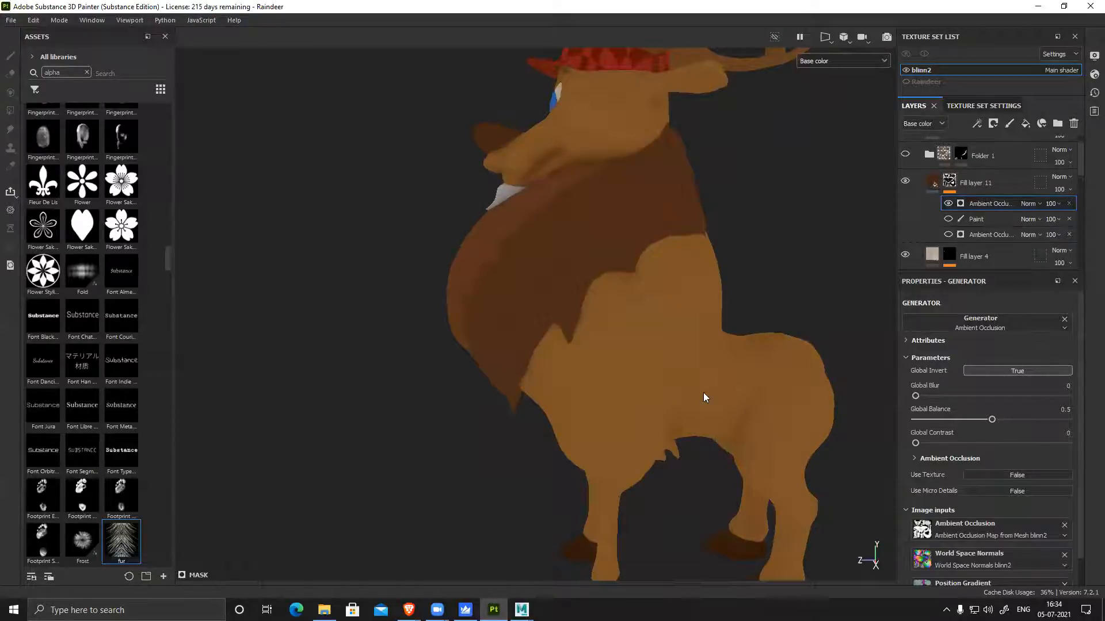
{"action": "left_click_drag", "start_coordinate": [760, 418], "coordinate": [653, 387], "text": "alt"}
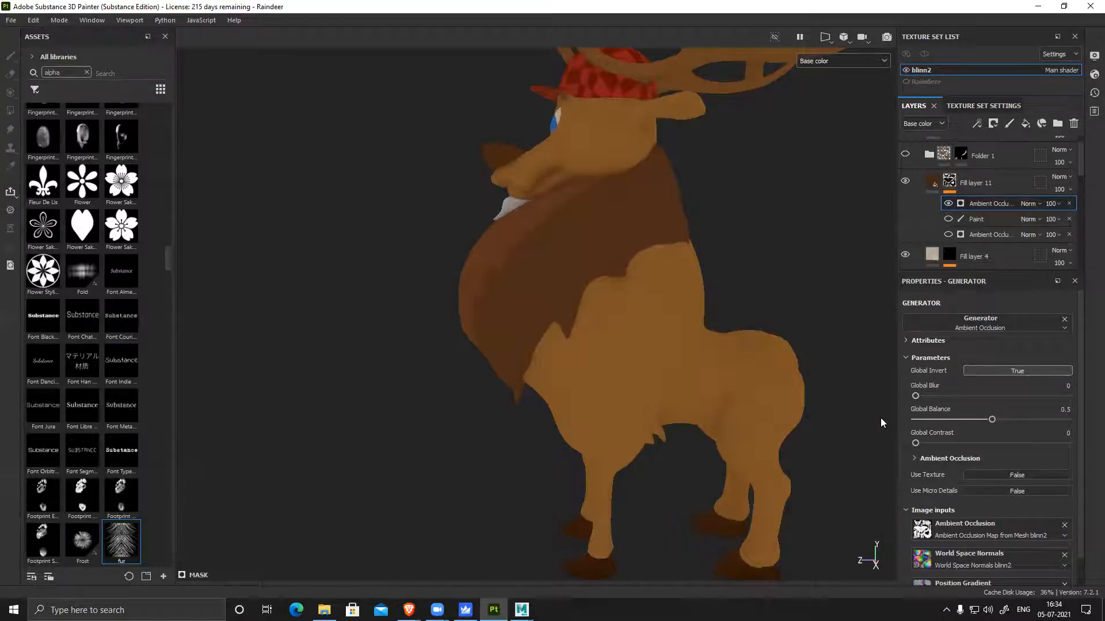
{"action": "left_click_drag", "start_coordinate": [767, 382], "coordinate": [656, 300], "text": "alt"}
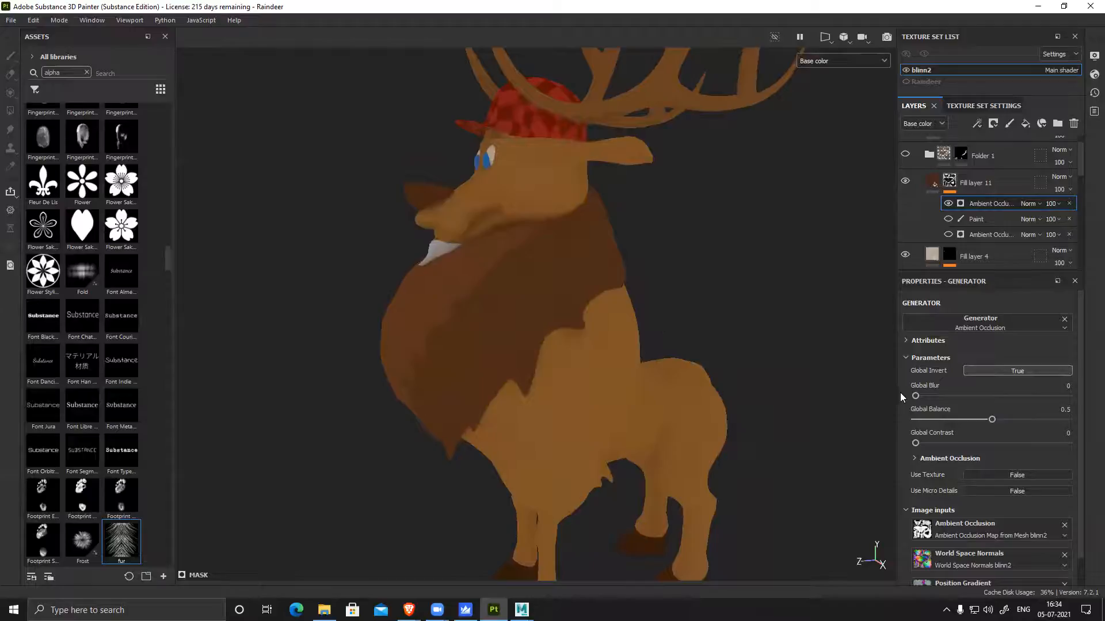
{"action": "left_click_drag", "start_coordinate": [662, 413], "coordinate": [643, 415], "text": "alt"}
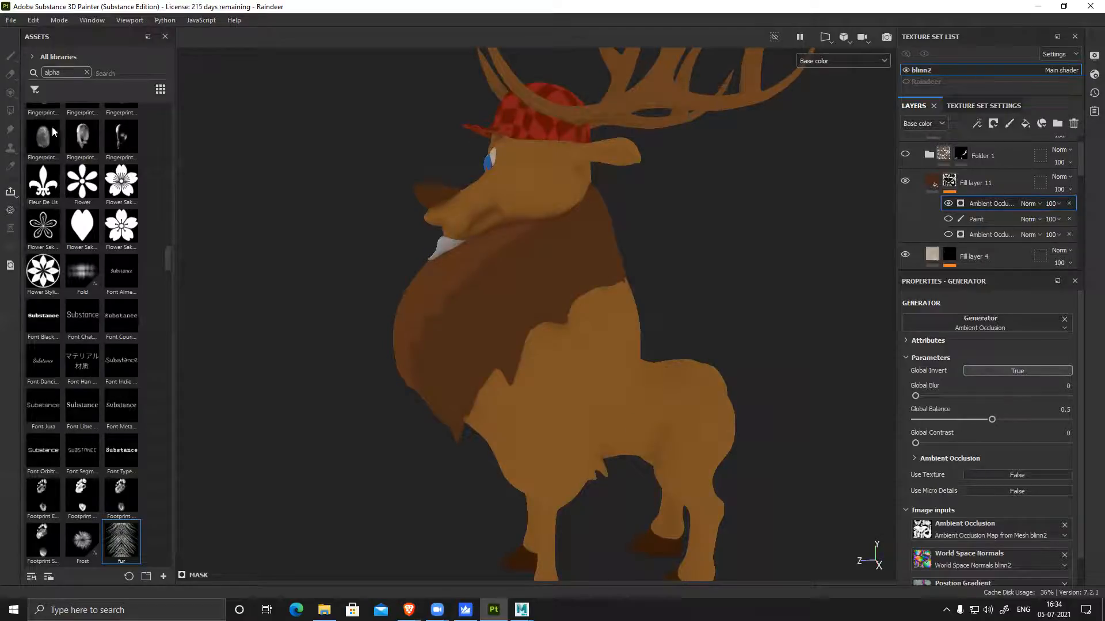
Filter the asset library to Textures, clear the alpha search and browse the available textures
{"action": "left_click", "coordinate": [35, 89]}
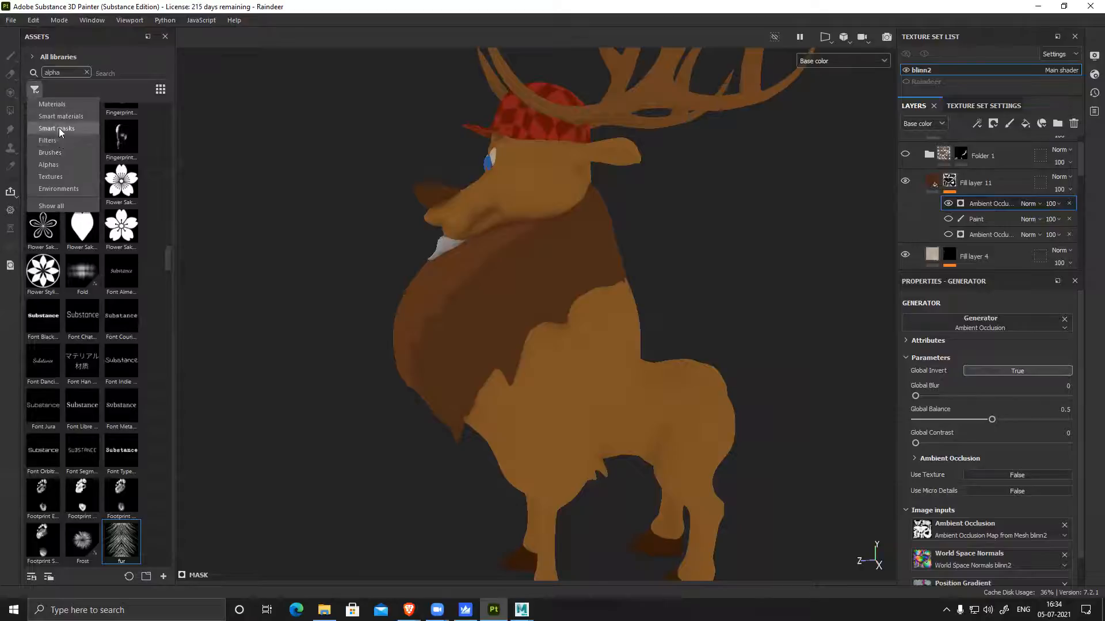
{"action": "left_click", "coordinate": [63, 188]}
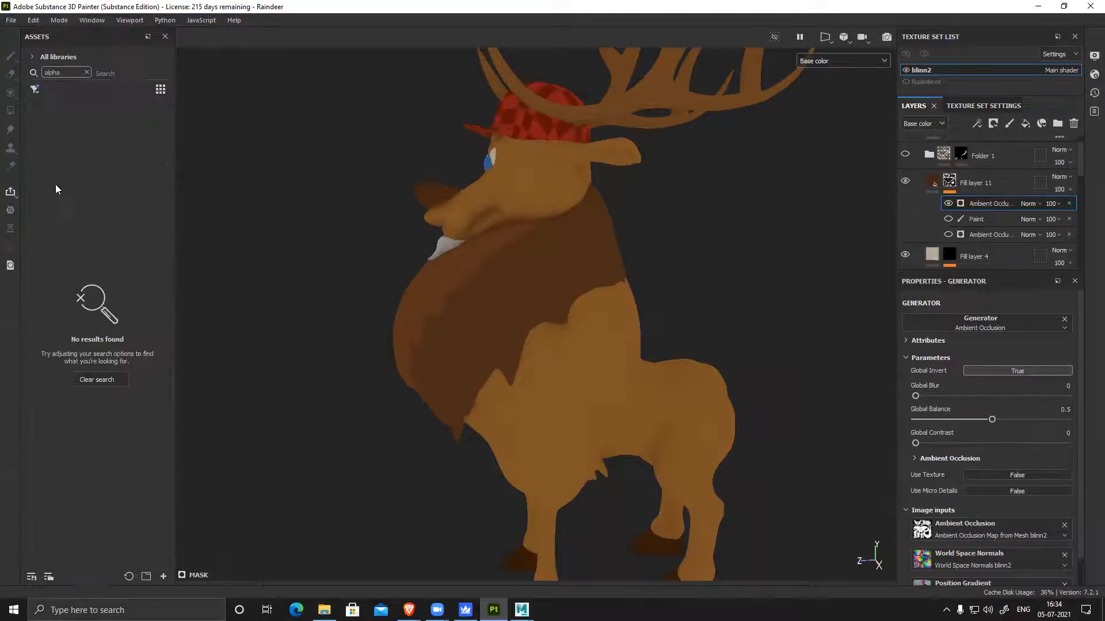
{"action": "left_click", "coordinate": [87, 72]}
{"action": "left_click_drag", "start_coordinate": [166, 320], "coordinate": [167, 117]}
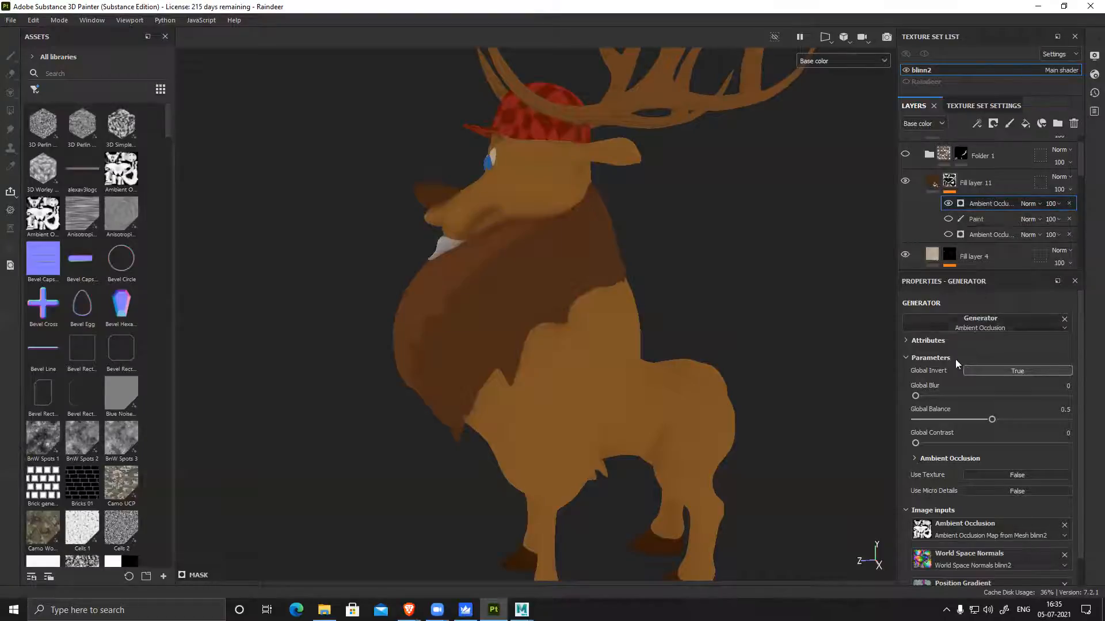
Try out the Global Blur and Global Contrast settings of Fill layer 11's Ambient Occlusion generator
{"action": "scroll", "coordinate": [958, 405], "scroll_direction": "down", "scroll_amount": 1}
{"action": "mouse_move", "coordinate": [915, 367]}
{"action": "left_mouse_down"}
{"action": "mouse_move", "coordinate": [1053, 366]}
{"action": "mouse_move", "coordinate": [954, 367]}
{"action": "mouse_move", "coordinate": [1025, 347]}
{"action": "mouse_move", "coordinate": [884, 347]}
{"action": "left_mouse_up"}
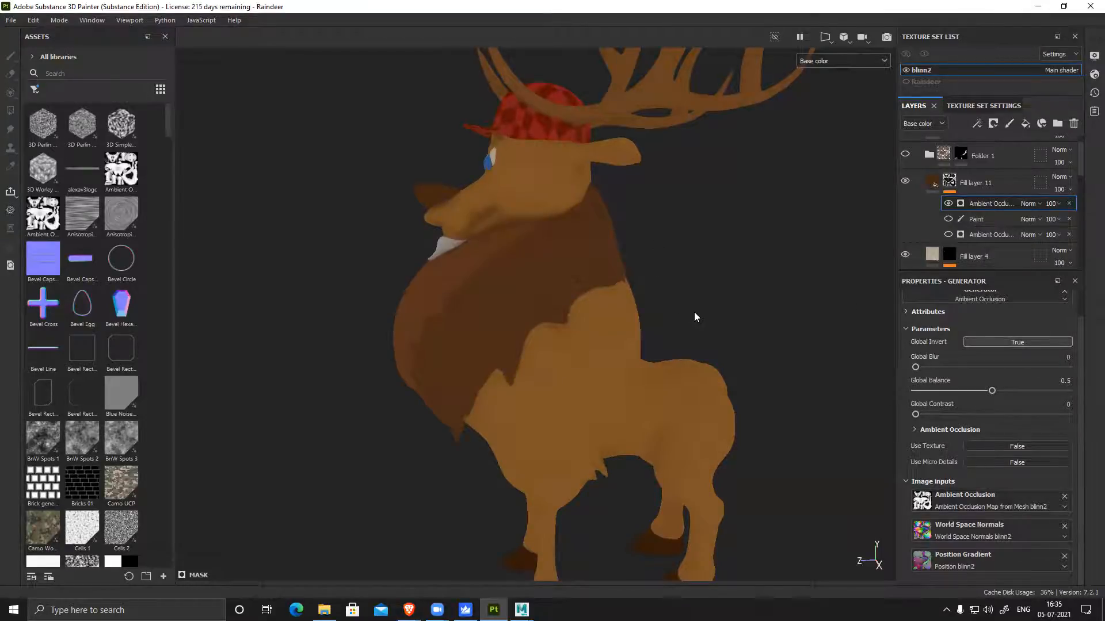
{"action": "mouse_move", "coordinate": [921, 414]}
{"action": "left_mouse_down"}
{"action": "mouse_move", "coordinate": [1077, 427]}
{"action": "mouse_move", "coordinate": [786, 433]}
{"action": "left_mouse_up"}
{"action": "scroll", "coordinate": [557, 316], "scroll_direction": "up", "scroll_amount": 3}
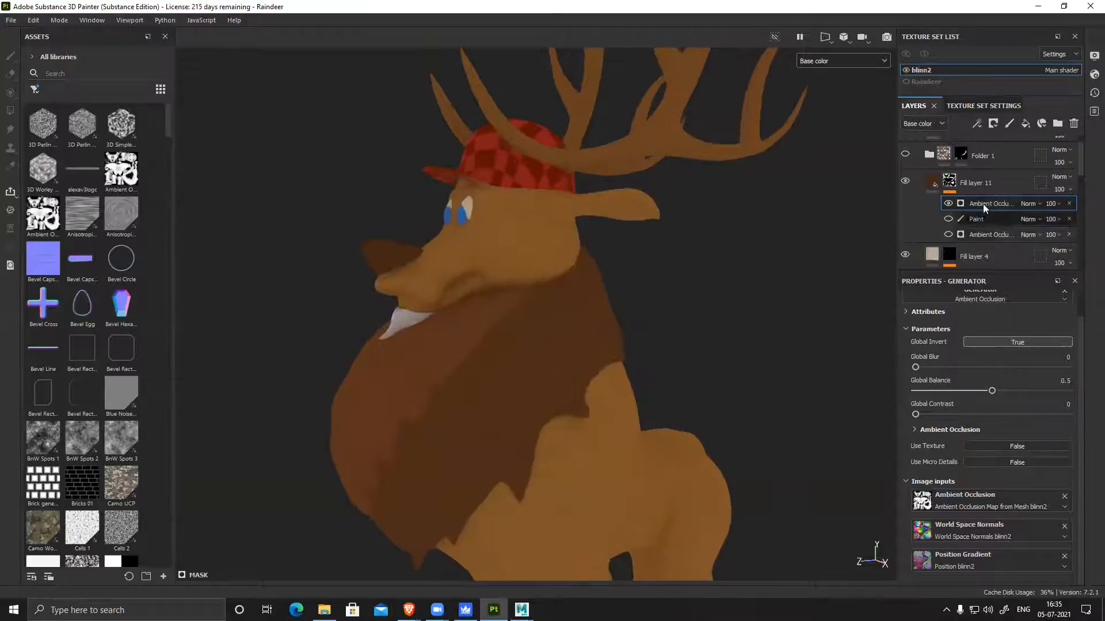
Toggle the Ambient Occlusion effect on Fill layer 11's mask and compare the shading across the reindeer
{"action": "left_click", "coordinate": [948, 204]}
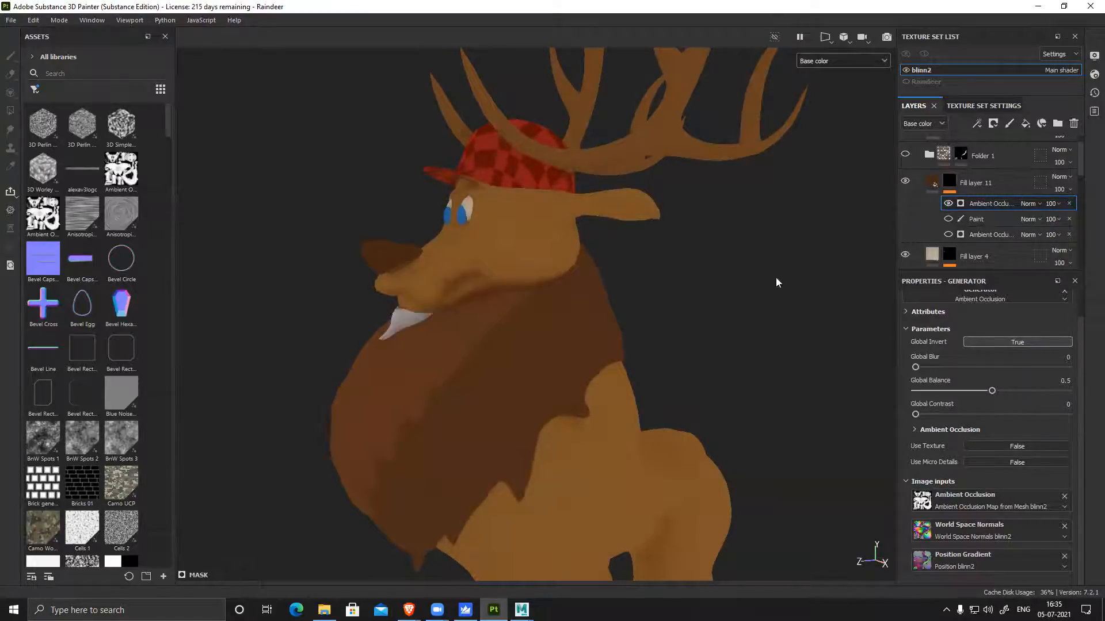
{"action": "scroll", "coordinate": [508, 432], "scroll_direction": "down", "scroll_amount": 4}
{"action": "left_click_drag", "start_coordinate": [641, 422], "coordinate": [691, 476], "text": "alt"}
{"action": "right_click_drag", "start_coordinate": [691, 471], "coordinate": [607, 424], "text": "alt"}
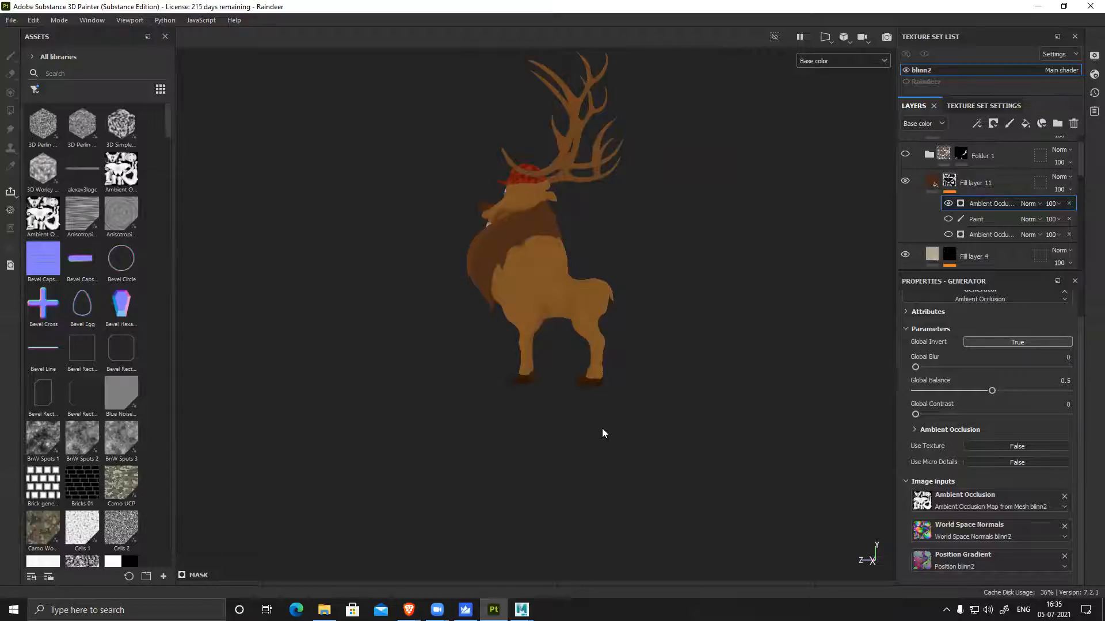
Set the opacity of the top Ambient Occlusion effect on Fill layer 11's mask to 65 and inspect the reindeer
{"action": "right_click_drag", "start_coordinate": [510, 239], "coordinate": [589, 322], "text": "alt"}
{"action": "middle_click_drag", "start_coordinate": [590, 322], "coordinate": [585, 359], "text": "alt"}
{"action": "left_click", "coordinate": [1052, 204]}
{"action": "left_click_drag", "start_coordinate": [1088, 228], "coordinate": [1080, 228]}
{"action": "left_click_drag", "start_coordinate": [562, 313], "coordinate": [800, 332], "text": "alt"}
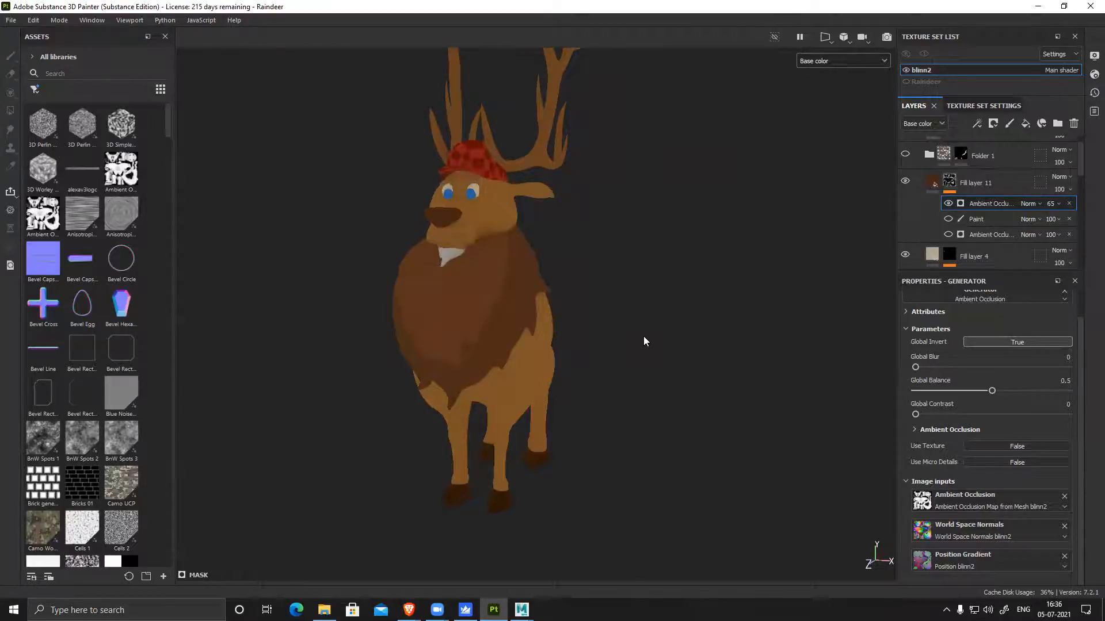
{"action": "left_click_drag", "start_coordinate": [644, 338], "coordinate": [505, 354], "text": "alt"}
Compare the whole reindeer with Fill layer 11 hidden and shown, viewing it from several sides
{"action": "left_click", "coordinate": [907, 181]}
{"action": "left_click", "coordinate": [907, 181]}
{"action": "left_click", "coordinate": [907, 182]}
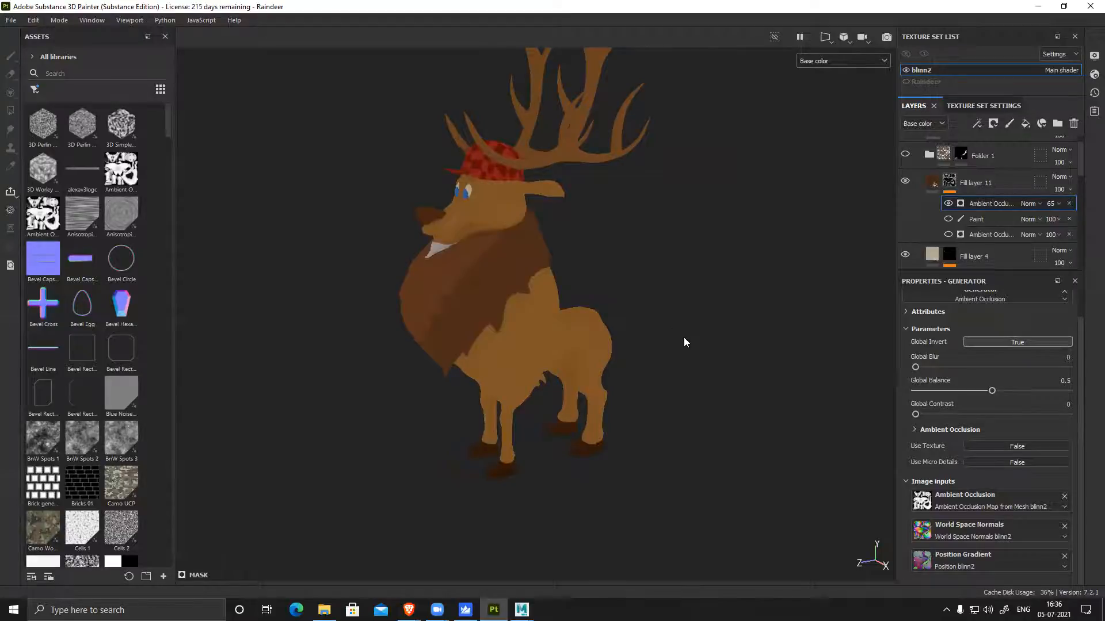
{"action": "left_click_drag", "start_coordinate": [683, 340], "coordinate": [597, 327], "text": "alt"}
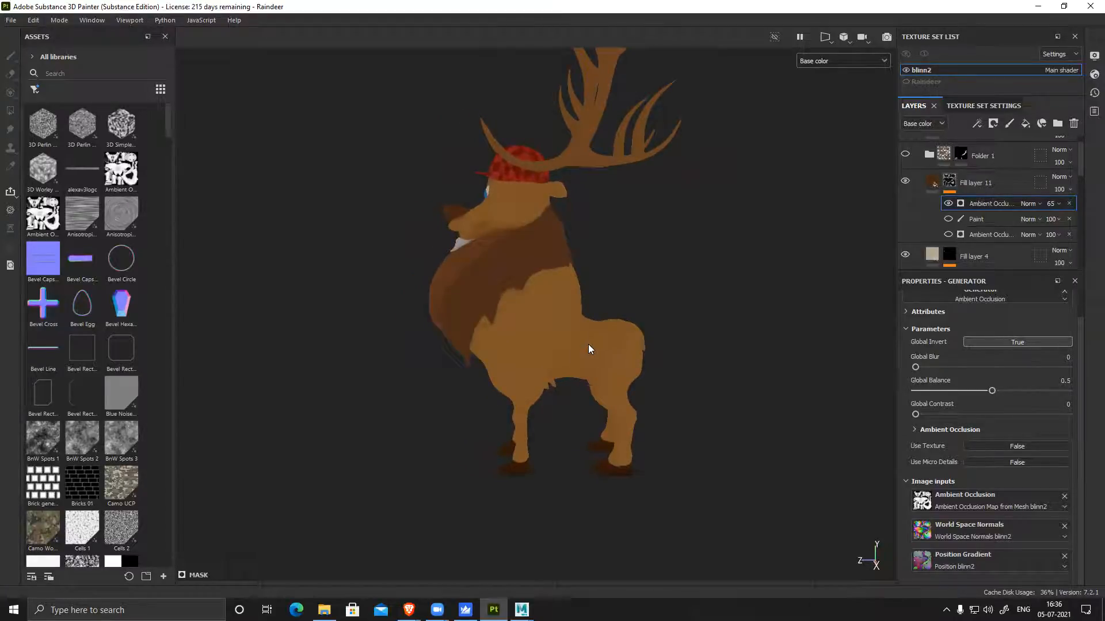
{"action": "left_click_drag", "start_coordinate": [681, 273], "coordinate": [570, 259], "text": "alt"}
Toggle the visibility of the individual effects on Fill layer 11's mask to compare their influence
{"action": "left_click", "coordinate": [949, 204]}
{"action": "left_click", "coordinate": [949, 203]}
{"action": "left_click", "coordinate": [948, 204]}
{"action": "left_click", "coordinate": [948, 204]}
{"action": "mouse_move", "coordinate": [972, 219]}
{"action": "left_mouse_down"}
{"action": "mouse_move", "coordinate": [991, 220]}
{"action": "mouse_move", "coordinate": [992, 203]}
{"action": "mouse_move", "coordinate": [989, 213]}
{"action": "mouse_move", "coordinate": [969, 206]}
{"action": "left_mouse_up"}
{"action": "left_click", "coordinate": [949, 204]}
{"action": "left_click", "coordinate": [949, 234]}
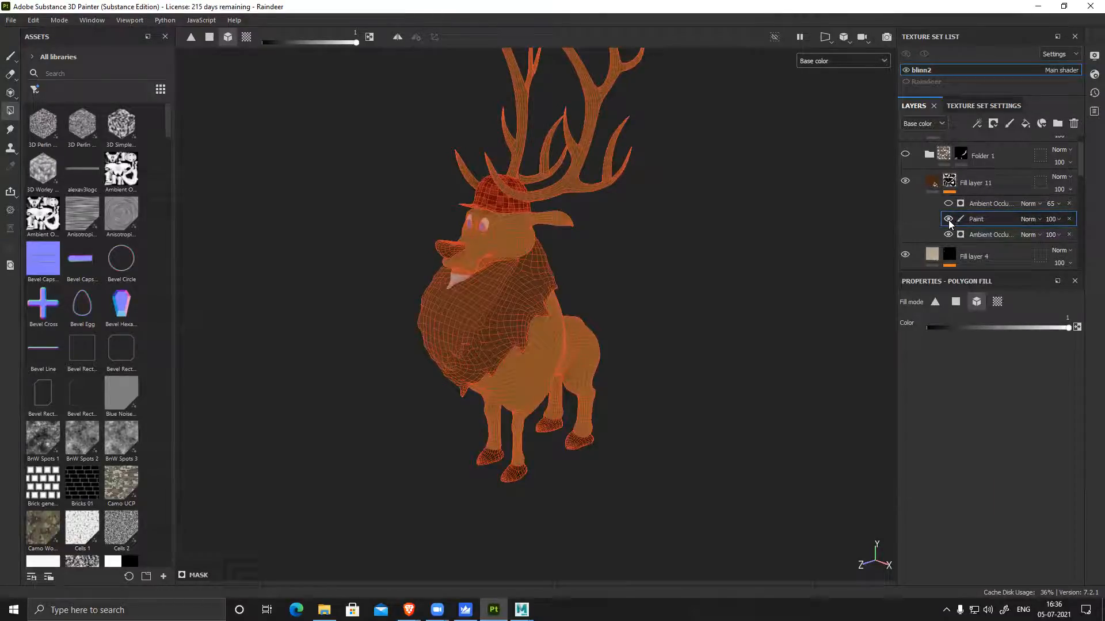
Display Fill layer 11's mask on its own and check what its effects contribute
{"action": "left_click", "coordinate": [950, 183]}
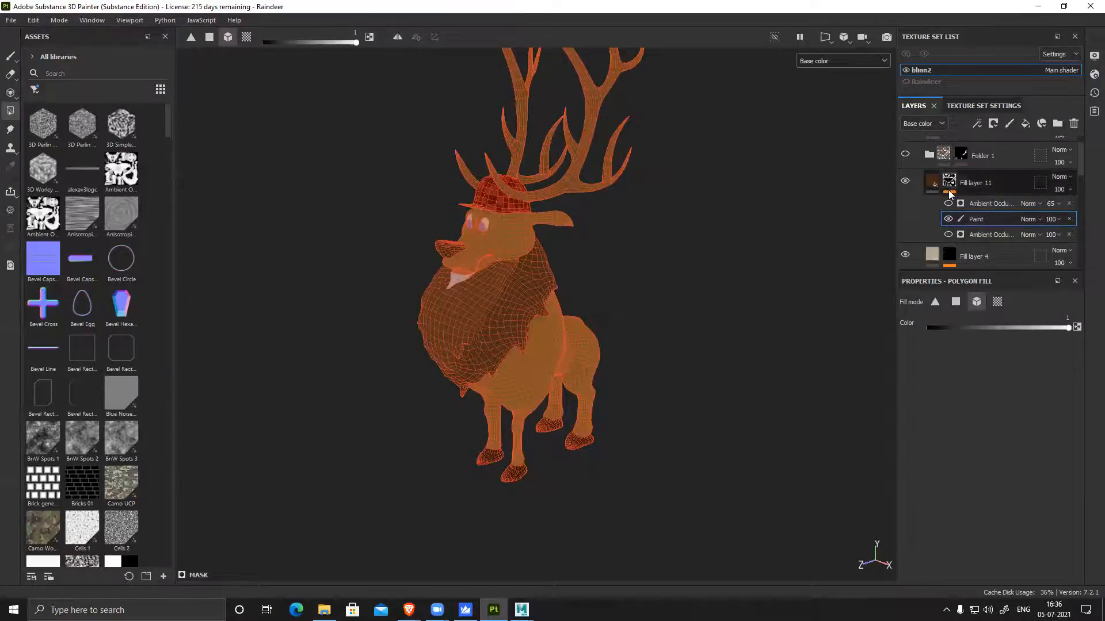
{"action": "left_click", "coordinate": [950, 183], "text": "alt"}
{"action": "left_click", "coordinate": [949, 234]}
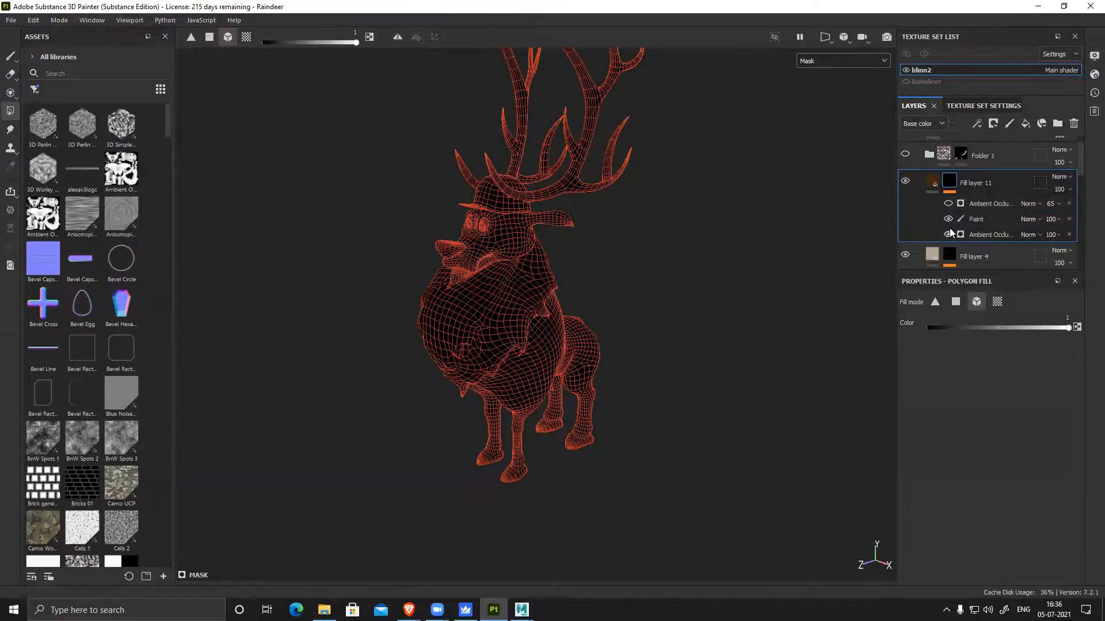
{"action": "left_click", "coordinate": [976, 202]}
Adjust the hue and brightness of Fill layer 11's base color to a deep dark brown
{"action": "left_click", "coordinate": [936, 179]}
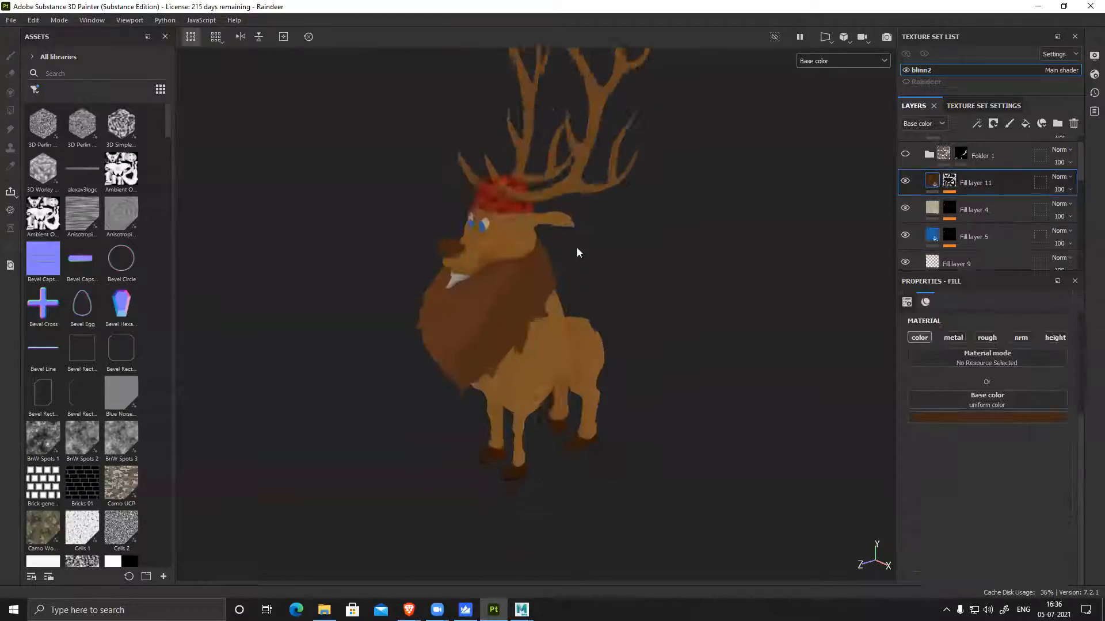
{"action": "left_click_drag", "start_coordinate": [577, 252], "coordinate": [541, 259], "text": "alt"}
{"action": "right_click_drag", "start_coordinate": [541, 259], "coordinate": [567, 403], "text": "alt"}
{"action": "middle_click_drag", "start_coordinate": [570, 328], "coordinate": [579, 263], "text": "alt"}
{"action": "right_click_drag", "start_coordinate": [580, 263], "coordinate": [554, 275], "text": "alt"}
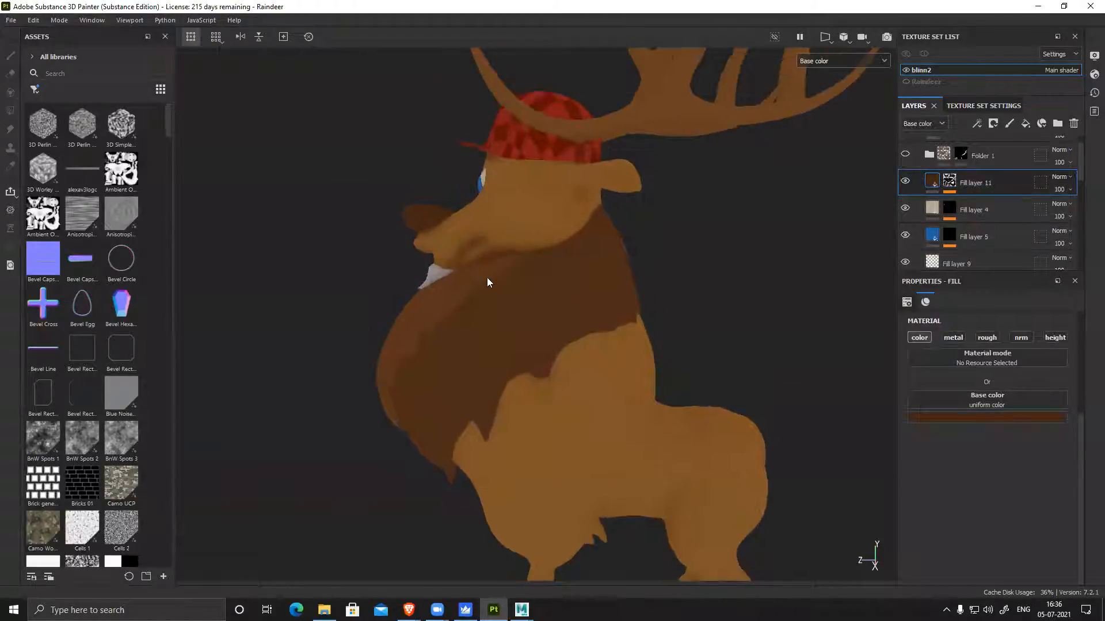
{"action": "left_click_drag", "start_coordinate": [487, 277], "coordinate": [575, 293], "text": "alt"}
{"action": "right_click_drag", "start_coordinate": [584, 345], "coordinate": [650, 340], "text": "alt"}
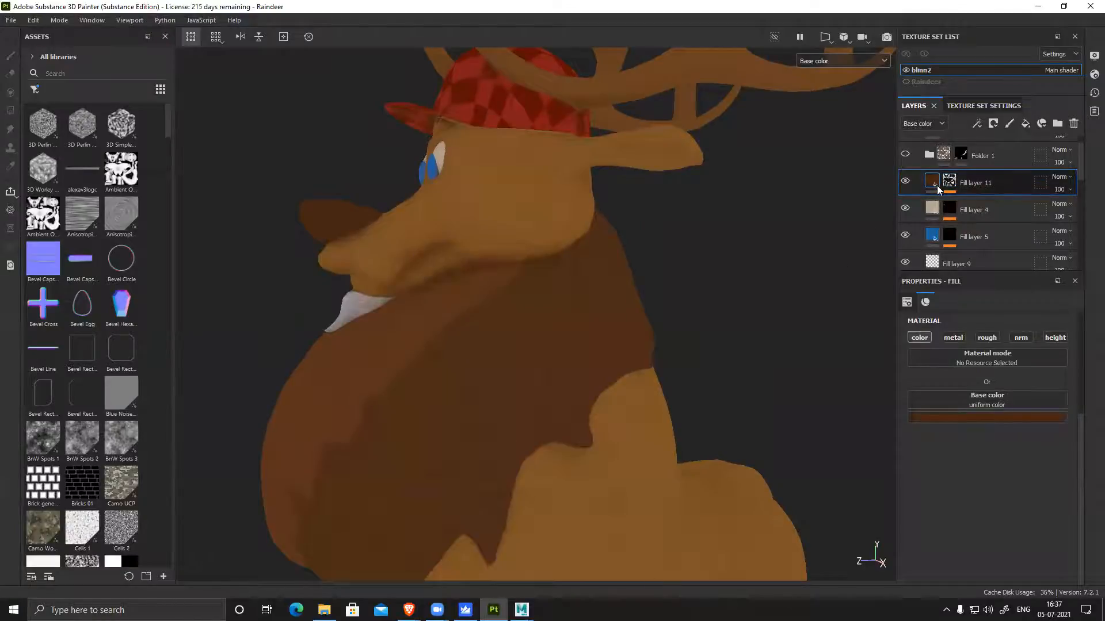
{"action": "left_click", "coordinate": [997, 419]}
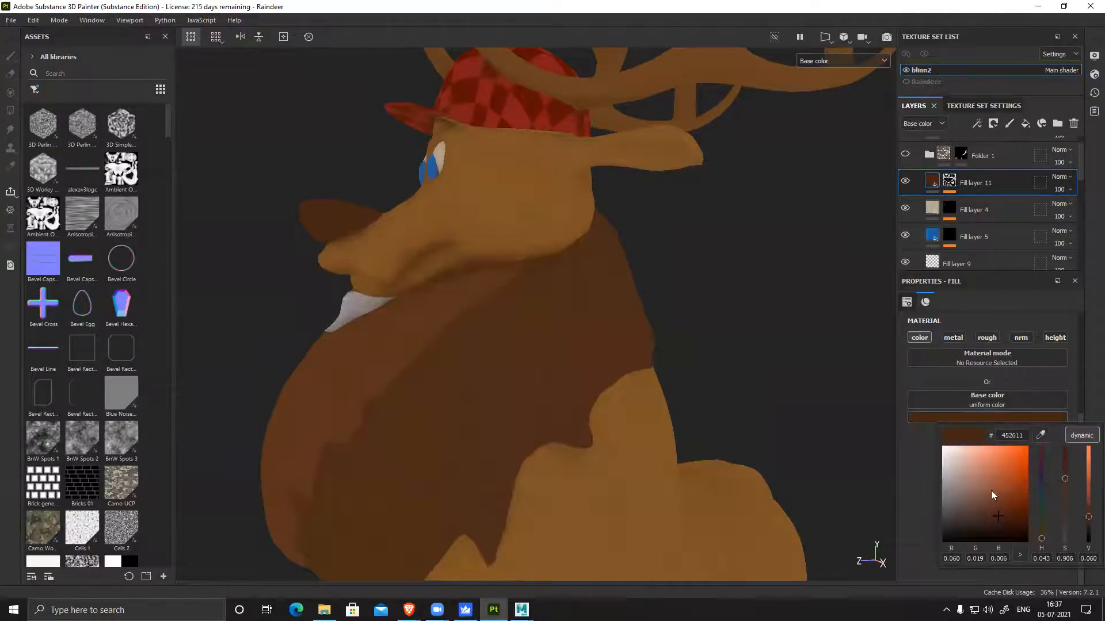
{"action": "left_click_drag", "start_coordinate": [999, 514], "coordinate": [1005, 505]}
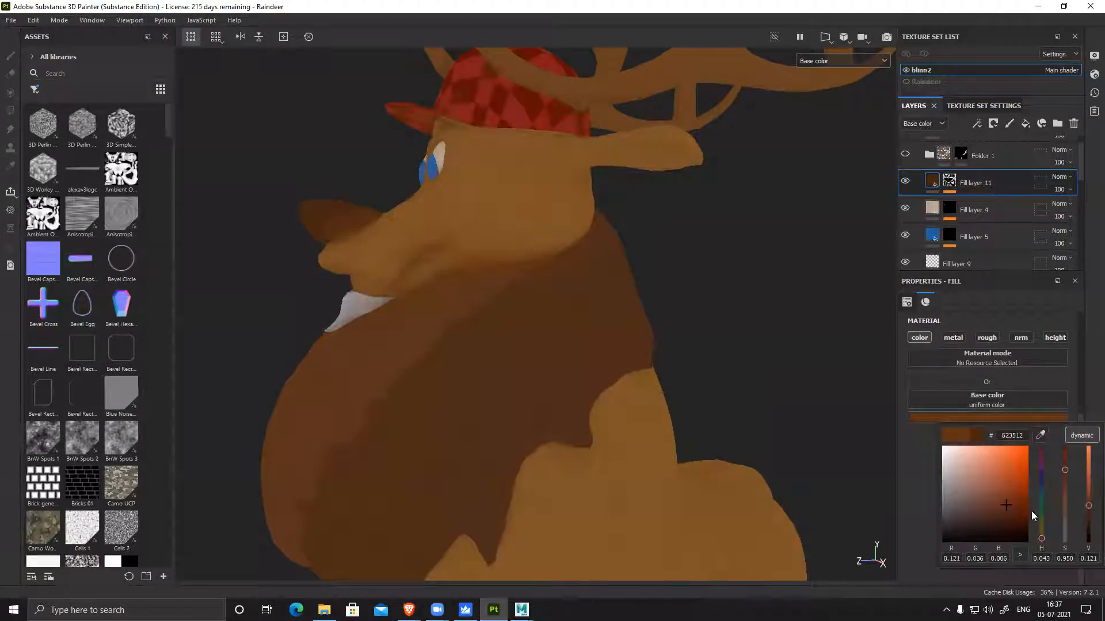
{"action": "mouse_move", "coordinate": [1042, 537]}
{"action": "left_mouse_down"}
{"action": "mouse_move", "coordinate": [1042, 516]}
{"action": "mouse_move", "coordinate": [1042, 537]}
{"action": "left_mouse_up"}
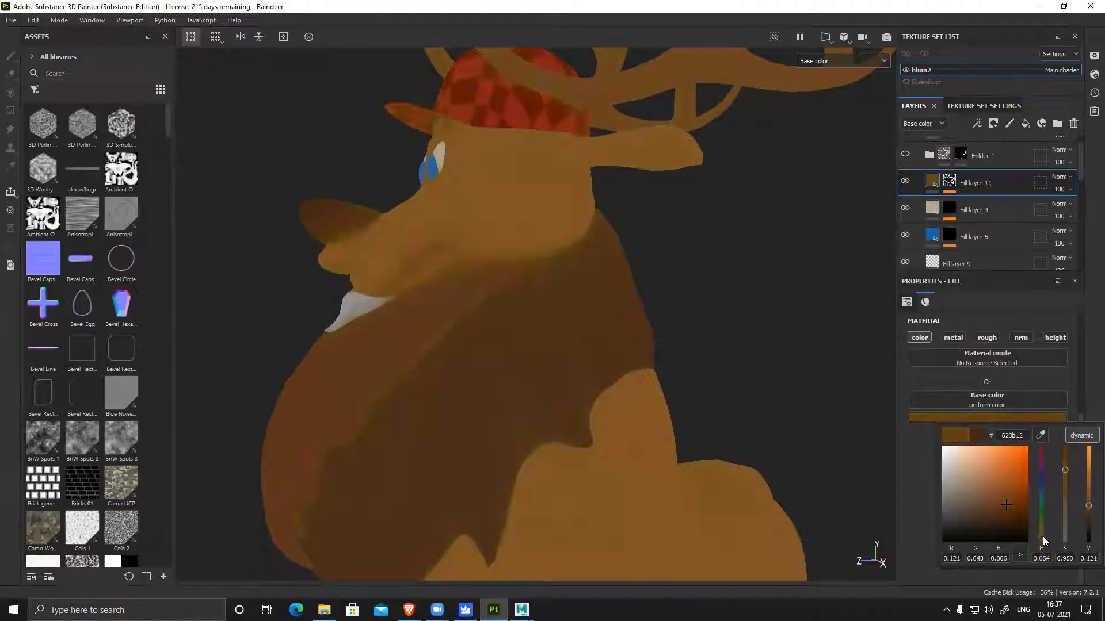
{"action": "left_click_drag", "start_coordinate": [1006, 505], "coordinate": [1009, 505]}
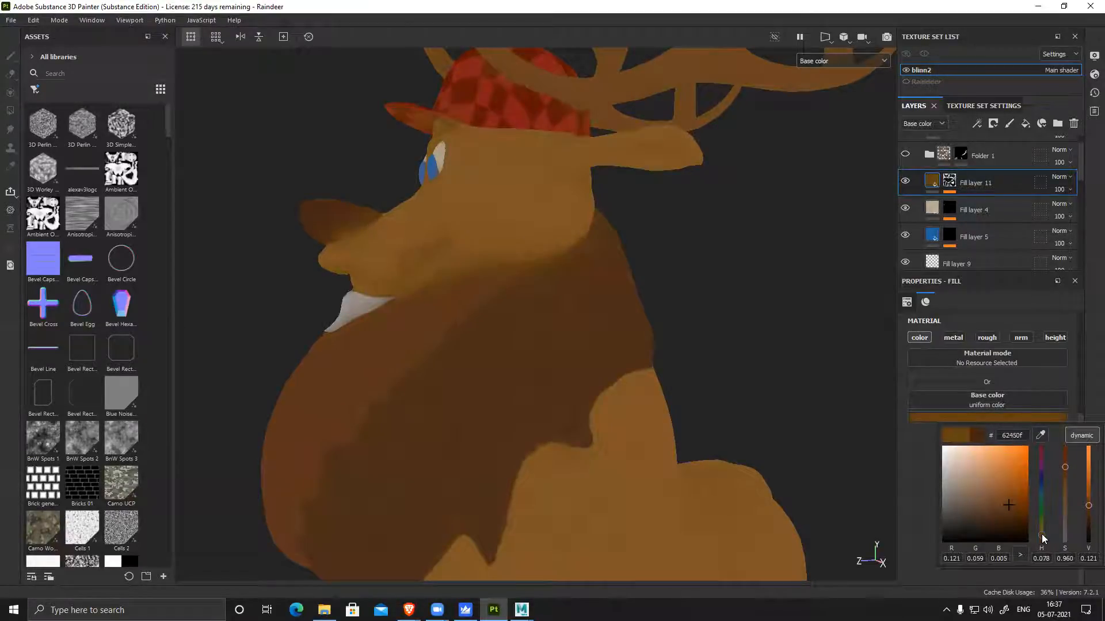
{"action": "left_click_drag", "start_coordinate": [1042, 537], "coordinate": [1042, 541]}
{"action": "left_click_drag", "start_coordinate": [1010, 508], "coordinate": [1006, 517]}
{"action": "left_click_drag", "start_coordinate": [652, 389], "coordinate": [535, 396], "text": "alt"}
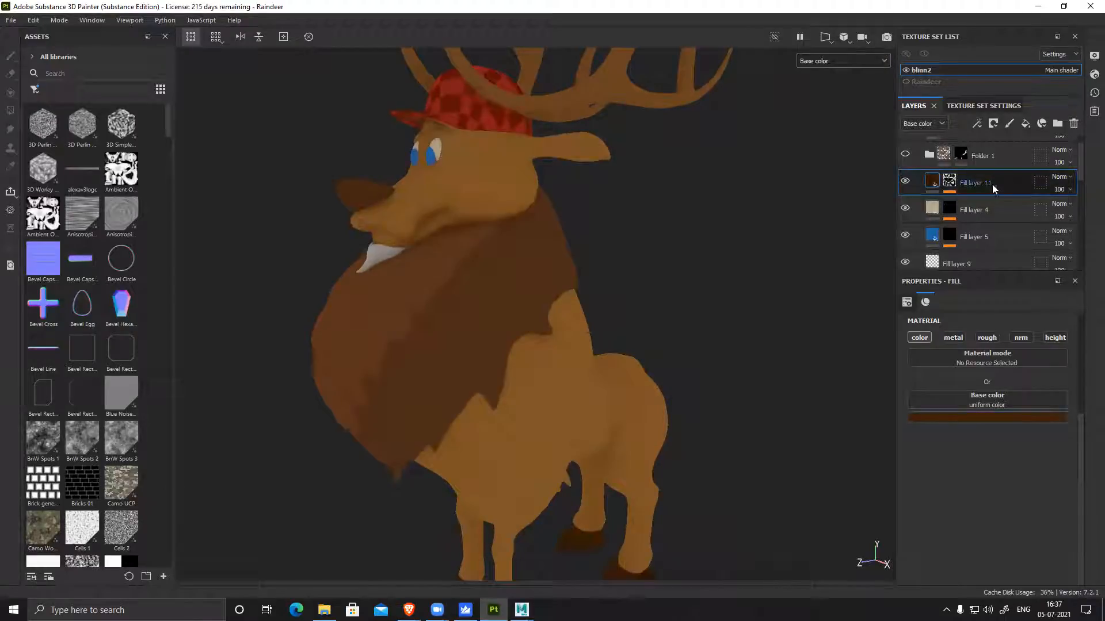
Set Fill layer 11's opacity to 83 and inspect the shading around the muzzle up close
{"action": "left_click", "coordinate": [1069, 188]}
{"action": "left_click_drag", "start_coordinate": [1096, 210], "coordinate": [1087, 211]}
{"action": "left_click_drag", "start_coordinate": [461, 314], "coordinate": [630, 345], "text": "alt"}
{"action": "middle_click_drag", "start_coordinate": [511, 305], "coordinate": [676, 354], "text": "alt"}
{"action": "right_click_drag", "start_coordinate": [676, 354], "coordinate": [668, 389], "text": "alt"}
{"action": "left_click_drag", "start_coordinate": [566, 302], "coordinate": [525, 288], "text": "alt"}
{"action": "right_click_drag", "start_coordinate": [530, 299], "coordinate": [772, 530], "text": "alt"}
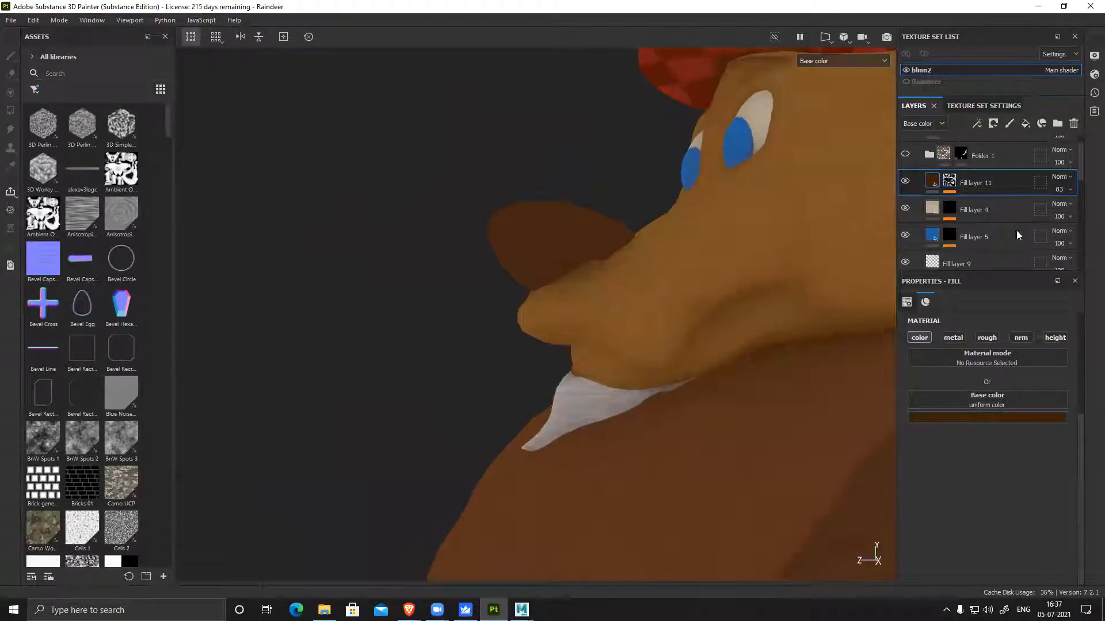
Compare the muzzle and head with Fill layer 11 hidden and shown
{"action": "left_click", "coordinate": [905, 183]}
{"action": "left_click", "coordinate": [904, 182]}
{"action": "left_click", "coordinate": [904, 182]}
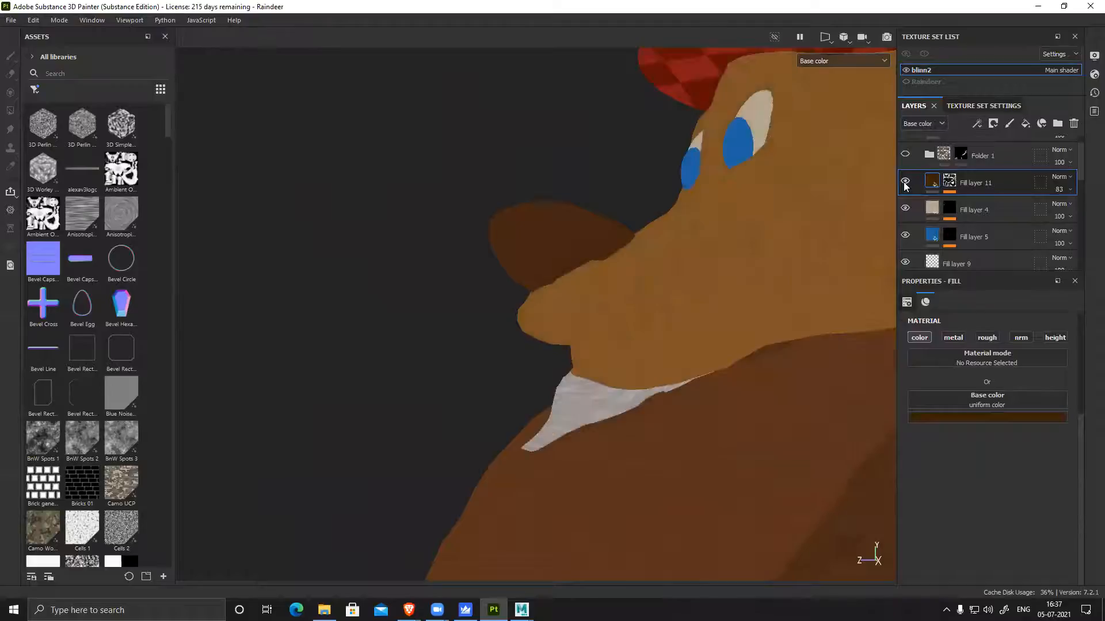
{"action": "left_click", "coordinate": [904, 183]}
{"action": "left_click_drag", "start_coordinate": [561, 339], "coordinate": [521, 351], "text": "alt"}
{"action": "right_click_drag", "start_coordinate": [521, 351], "coordinate": [476, 308], "text": "alt"}
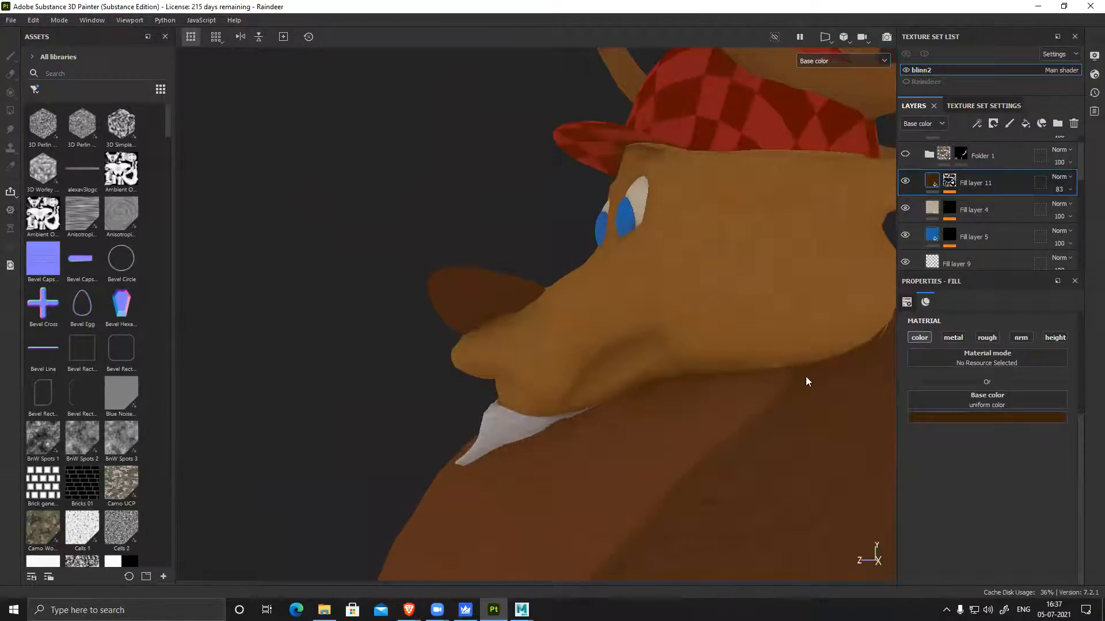
Duplicate Fill layer 11 and set the copy's base color to the near-black brown 120904
{"action": "right_click", "coordinate": [1015, 181]}
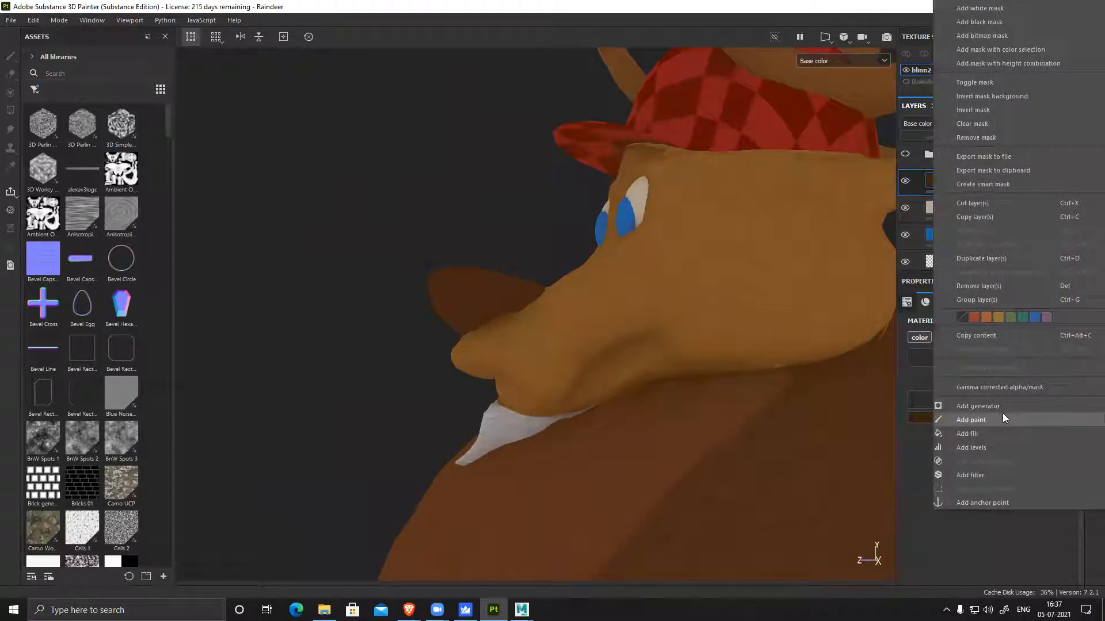
{"action": "left_click", "coordinate": [990, 258]}
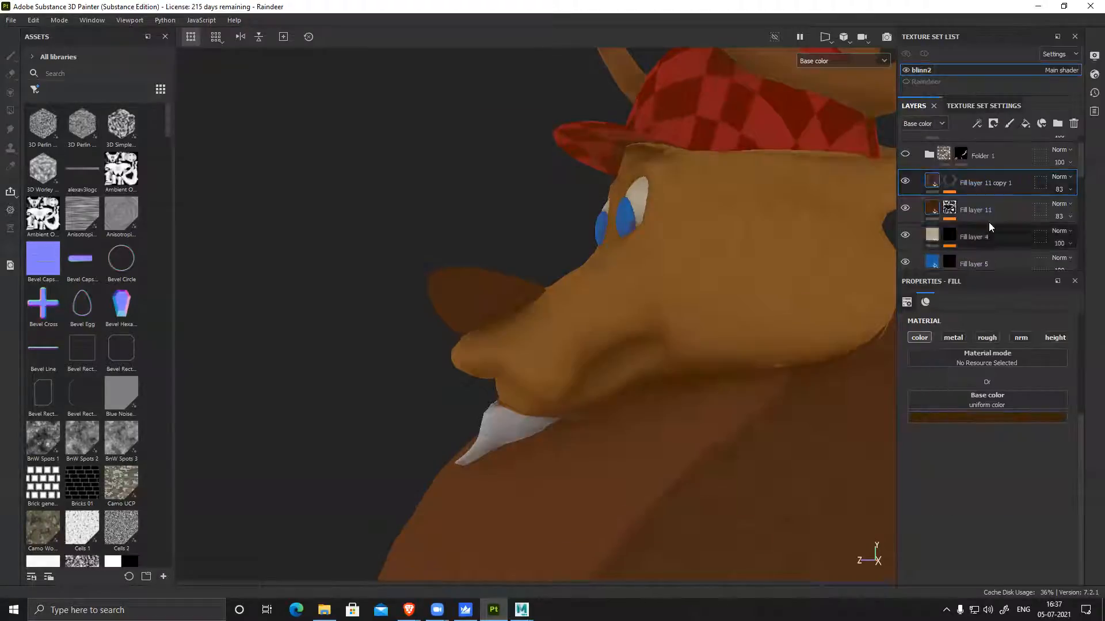
{"action": "left_click", "coordinate": [987, 423]}
{"action": "left_click_drag", "start_coordinate": [1008, 515], "coordinate": [985, 535]}
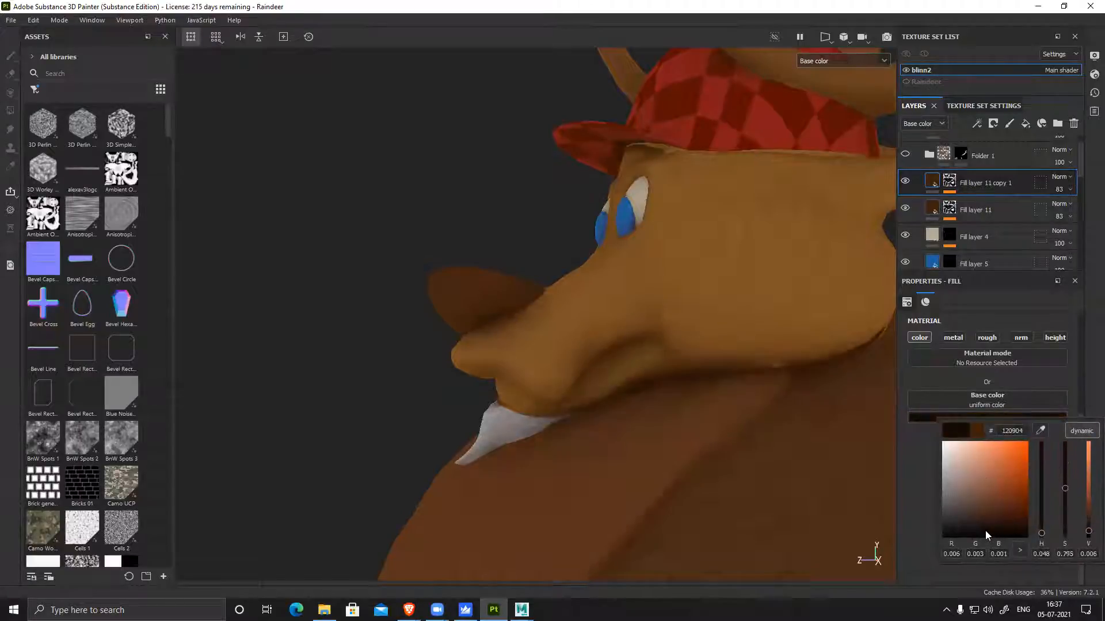
{"action": "left_click_drag", "start_coordinate": [505, 333], "coordinate": [512, 317], "text": "alt"}
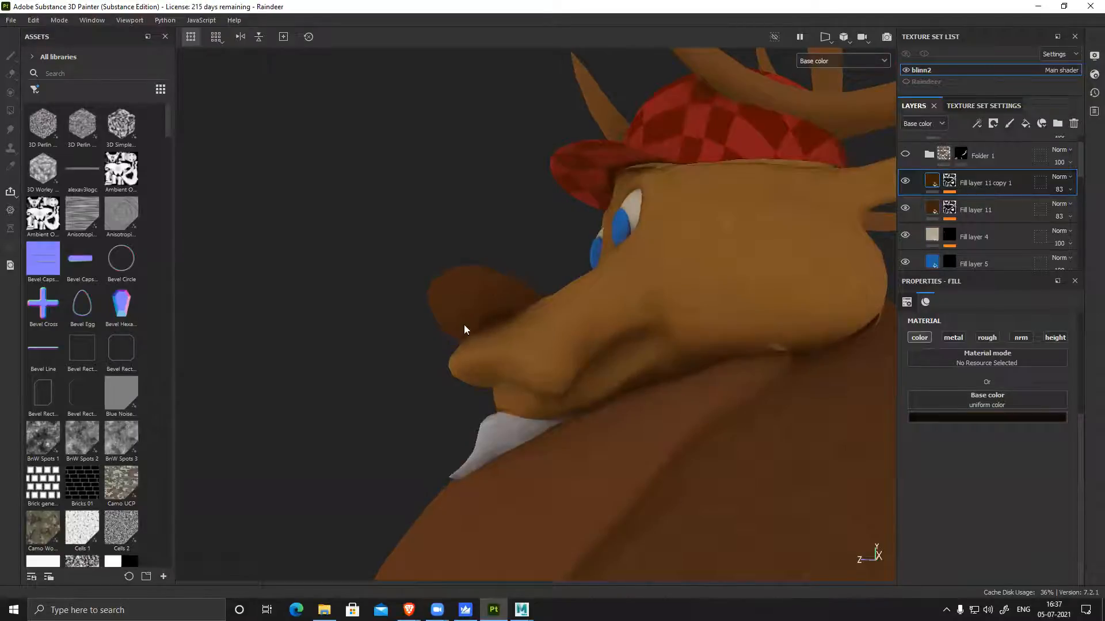
Delete the Paint and lower Ambient Occlusion effects from the masks of Fill layer 11 copy 1 and Fill layer 11
{"action": "left_click", "coordinate": [949, 179]}
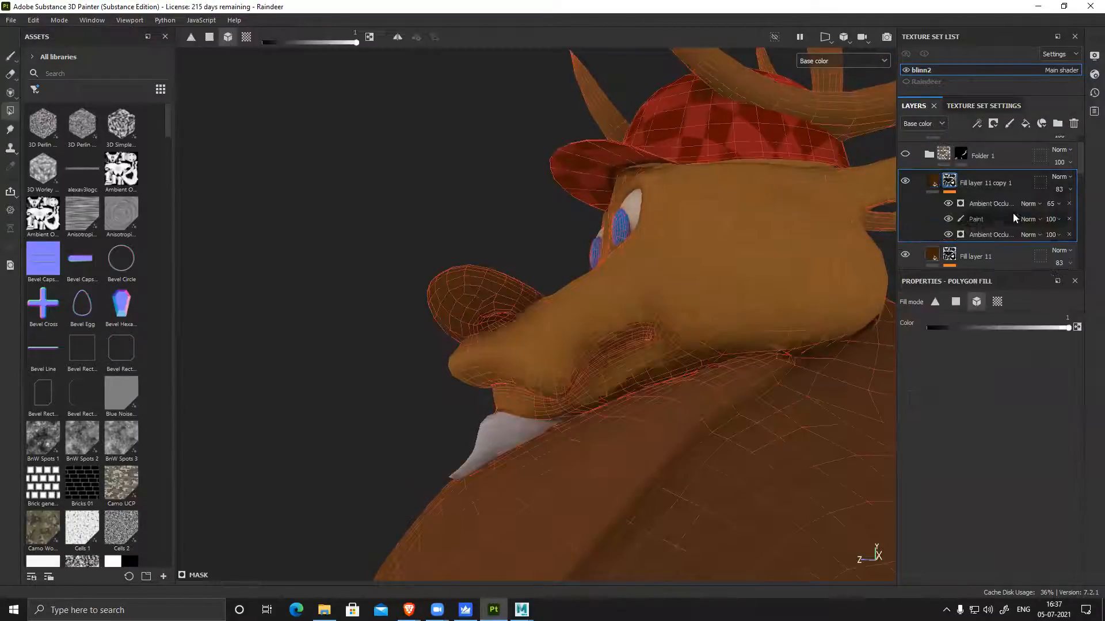
{"action": "left_click", "coordinate": [1069, 218]}
{"action": "left_click", "coordinate": [1069, 219]}
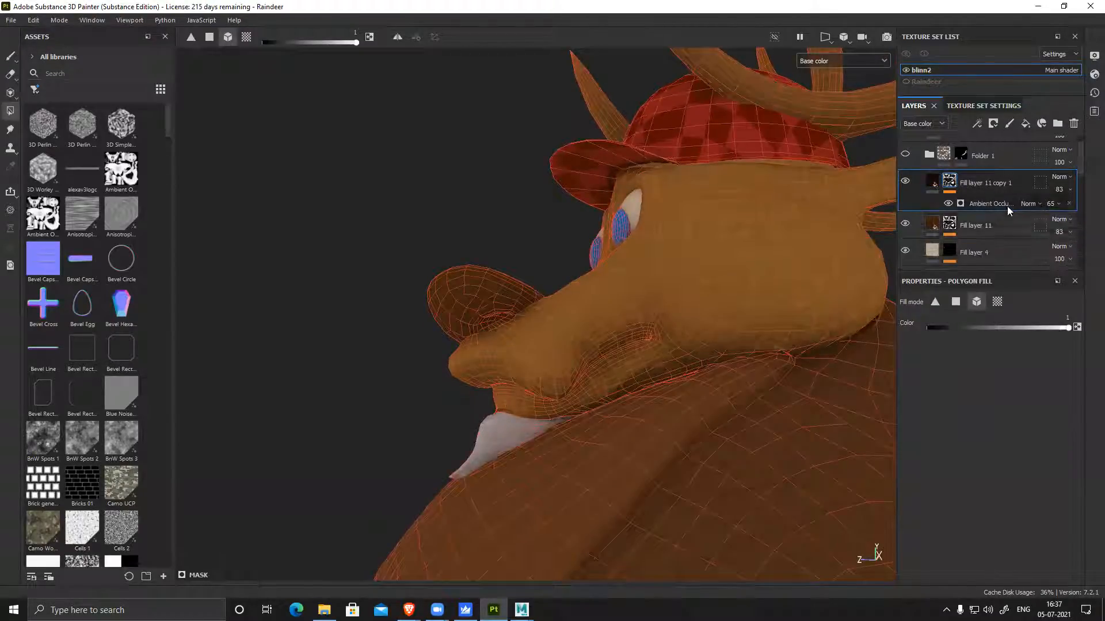
{"action": "left_click", "coordinate": [950, 227]}
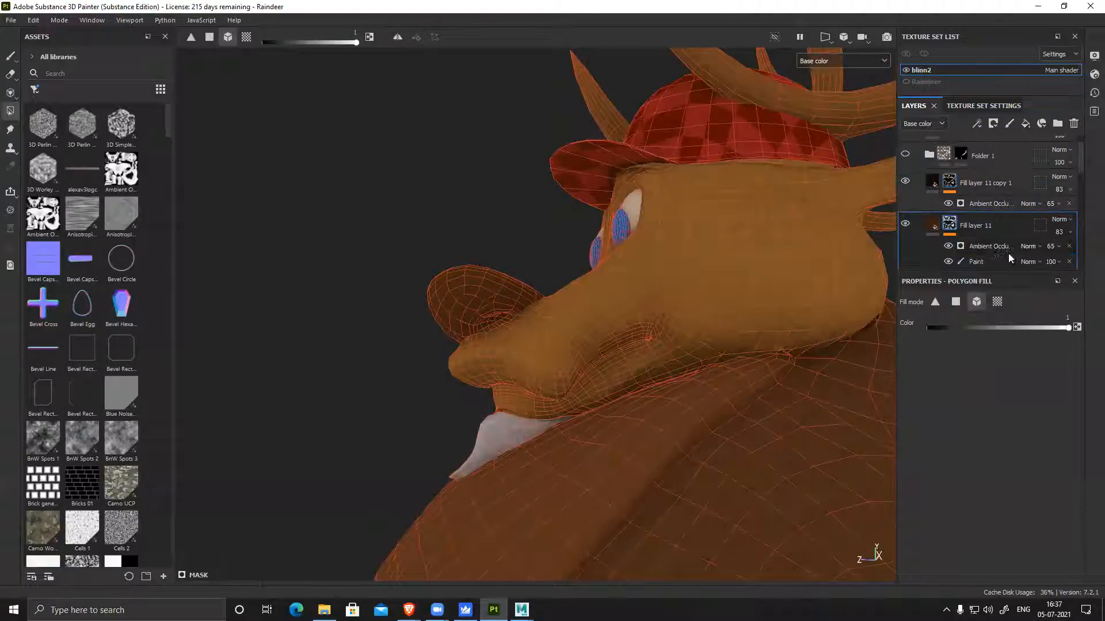
{"action": "left_click", "coordinate": [1069, 262]}
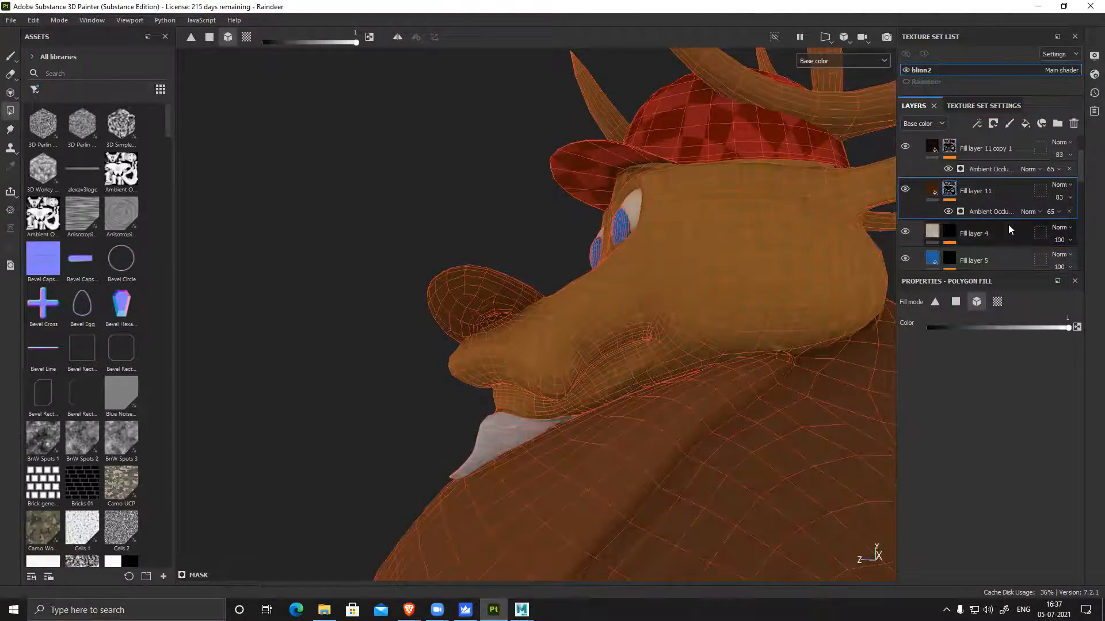
Add a paint effect above the Ambient Occlusion generator on Fill layer 11 copy 1's mask
{"action": "scroll", "coordinate": [1008, 228], "scroll_direction": "up", "scroll_amount": 1}
{"action": "right_click", "coordinate": [993, 206]}
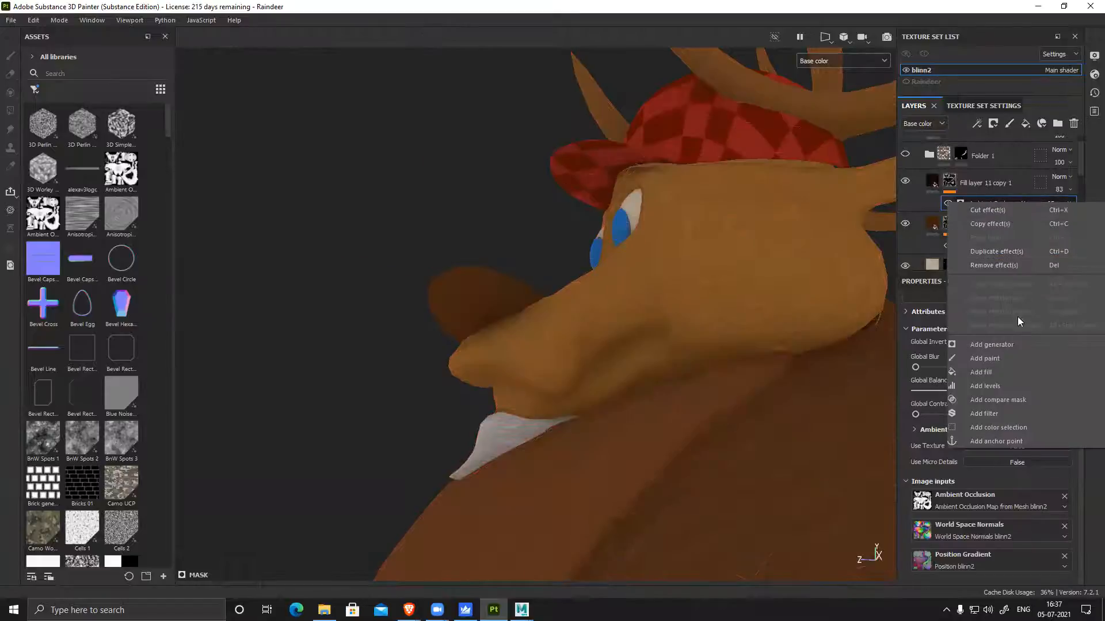
{"action": "left_click", "coordinate": [1009, 361]}
{"action": "mouse_move", "coordinate": [702, 210]}
{"action": "left_mouse_down", "text": "alt"}
{"action": "mouse_move", "coordinate": [365, 178]}
{"action": "mouse_move", "coordinate": [670, 331]}
{"action": "mouse_move", "coordinate": [585, 320]}
{"action": "mouse_move", "coordinate": [844, 368]}
{"action": "mouse_move", "coordinate": [416, 351]}
{"action": "left_mouse_up", "text": "alt"}
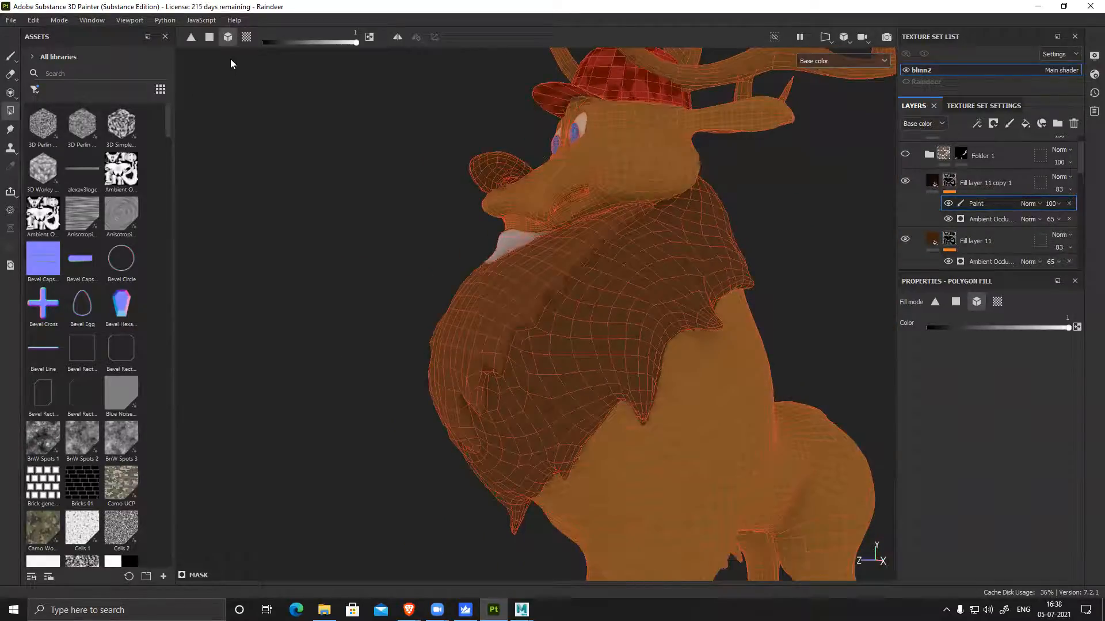
{"action": "left_click_drag", "start_coordinate": [343, 311], "coordinate": [1056, 550]}
{"action": "left_click_drag", "start_coordinate": [703, 468], "coordinate": [703, 460], "text": "alt"}
{"action": "key", "text": "ctrl+z"}
Switch the polygon fill value to 0 and mask out the mane and body on the copy's paint effect
{"action": "key", "text": "x"}
{"action": "left_click_drag", "start_coordinate": [374, 354], "coordinate": [663, 497]}
{"action": "left_click_drag", "start_coordinate": [692, 264], "coordinate": [518, 271], "text": "alt"}
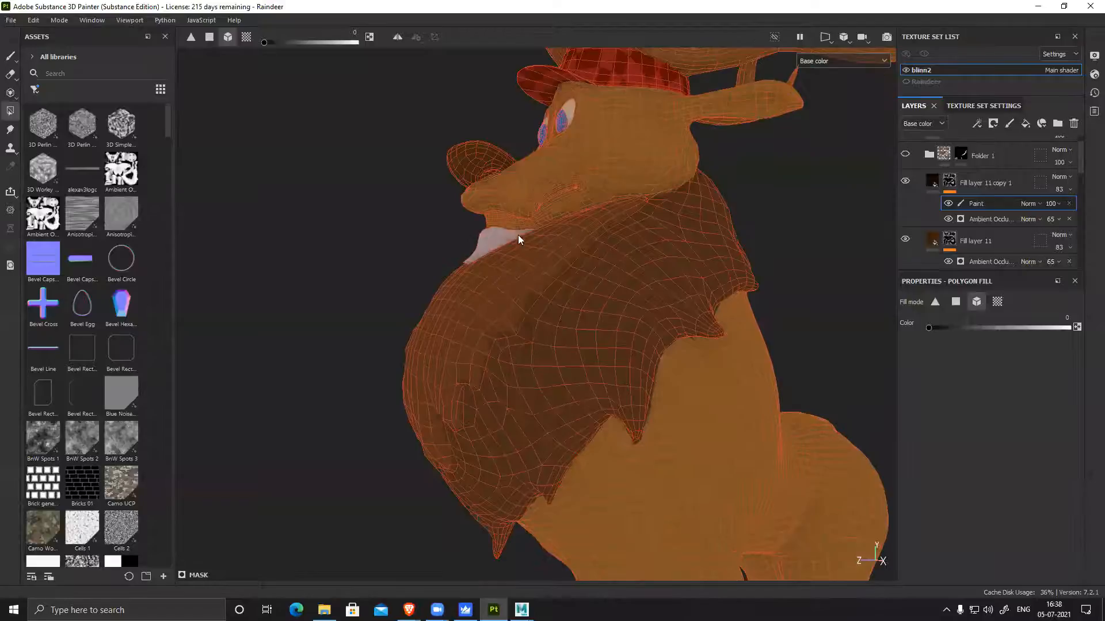
{"action": "left_click_drag", "start_coordinate": [680, 167], "coordinate": [699, 313], "text": "alt"}
{"action": "right_click_drag", "start_coordinate": [613, 271], "coordinate": [599, 222], "text": "alt"}
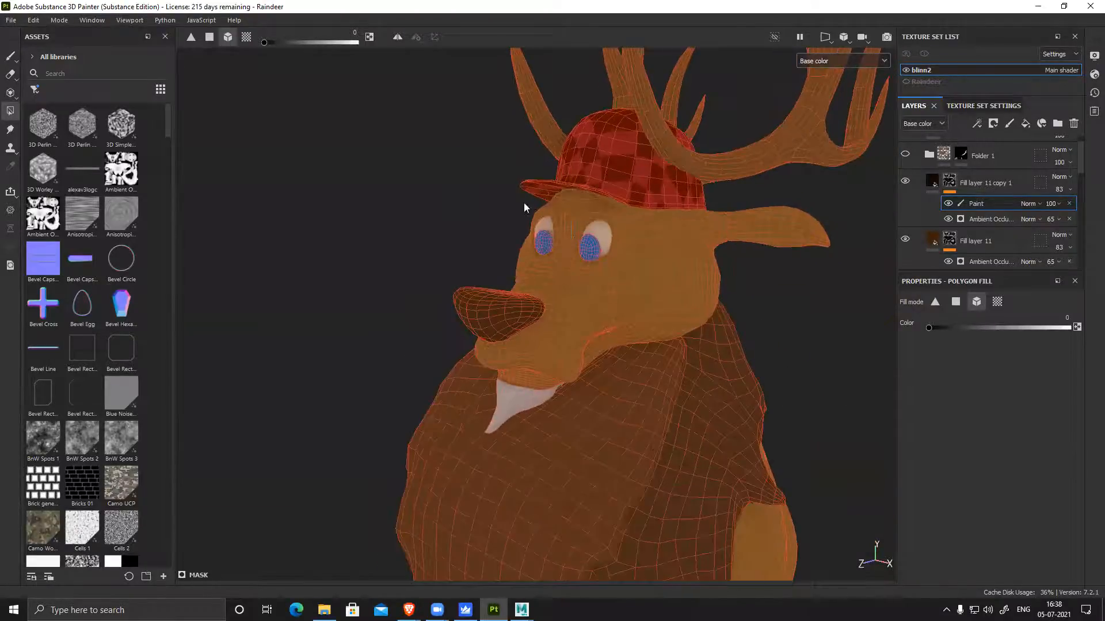
{"action": "mouse_move", "coordinate": [663, 261]}
{"action": "left_mouse_down", "text": "alt"}
{"action": "mouse_move", "coordinate": [752, 294]}
{"action": "mouse_move", "coordinate": [653, 253]}
{"action": "left_mouse_up", "text": "alt"}
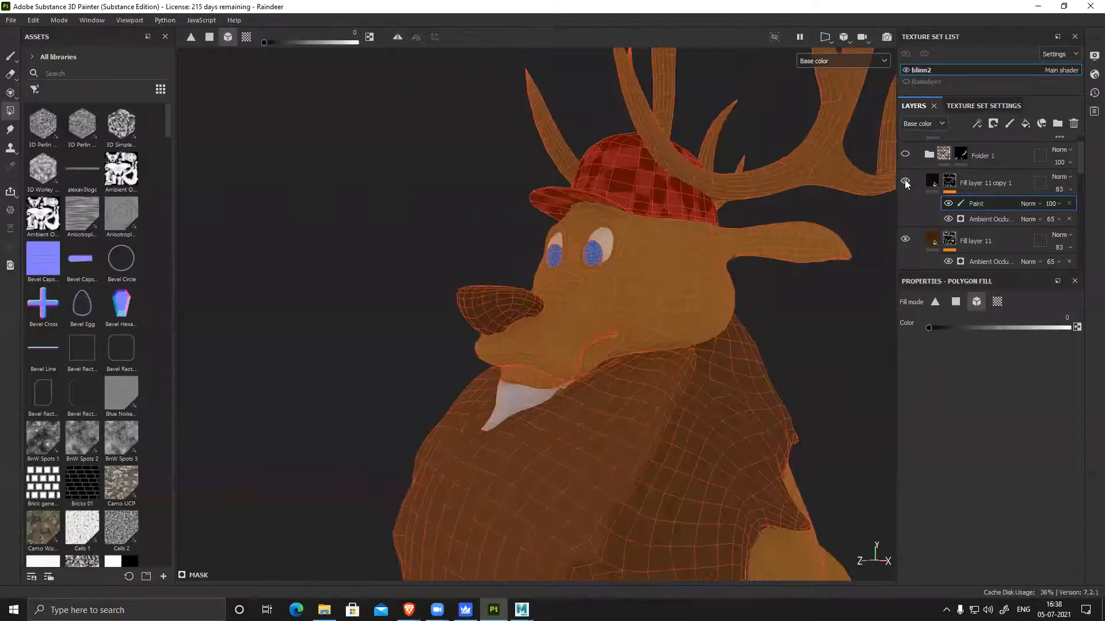
Lower the Global Balance of Fill layer 11 copy 1's Ambient Occlusion generator to about 0.13, checking the muzzle and nose
{"action": "right_click_drag", "start_coordinate": [819, 526], "coordinate": [609, 325], "text": "alt"}
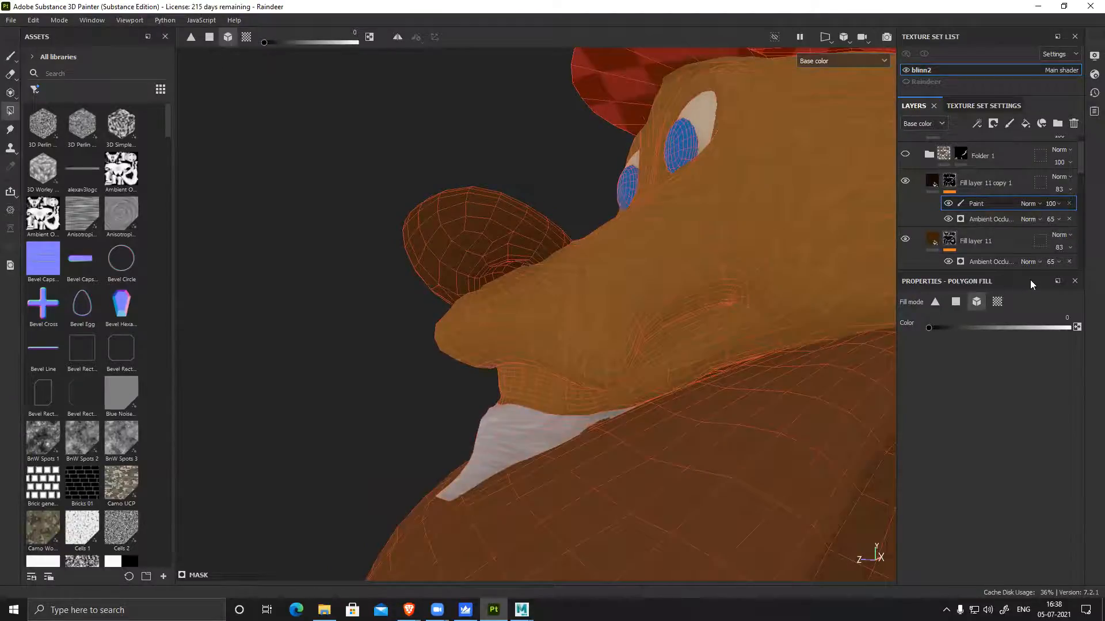
{"action": "left_click", "coordinate": [980, 217]}
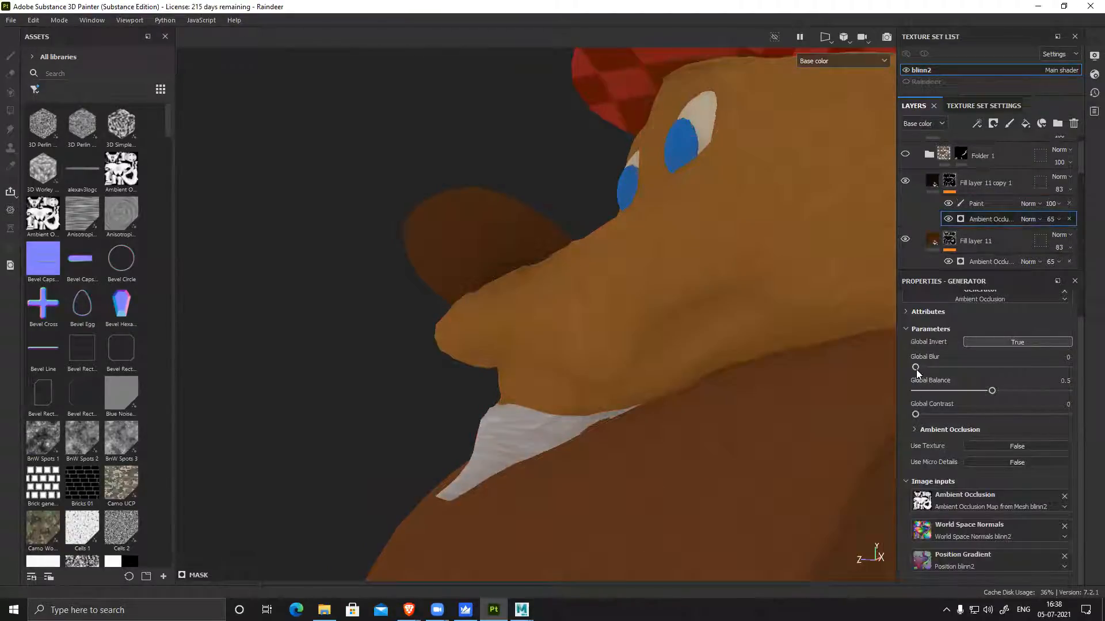
{"action": "mouse_move", "coordinate": [990, 390]}
{"action": "left_mouse_down"}
{"action": "mouse_move", "coordinate": [1052, 390]}
{"action": "mouse_move", "coordinate": [975, 391]}
{"action": "left_mouse_up"}
{"action": "left_click_drag", "start_coordinate": [679, 314], "coordinate": [619, 396], "text": "alt"}
{"action": "middle_click_drag", "start_coordinate": [616, 265], "coordinate": [621, 309], "text": "alt"}
{"action": "left_click_drag", "start_coordinate": [947, 392], "coordinate": [923, 392]}
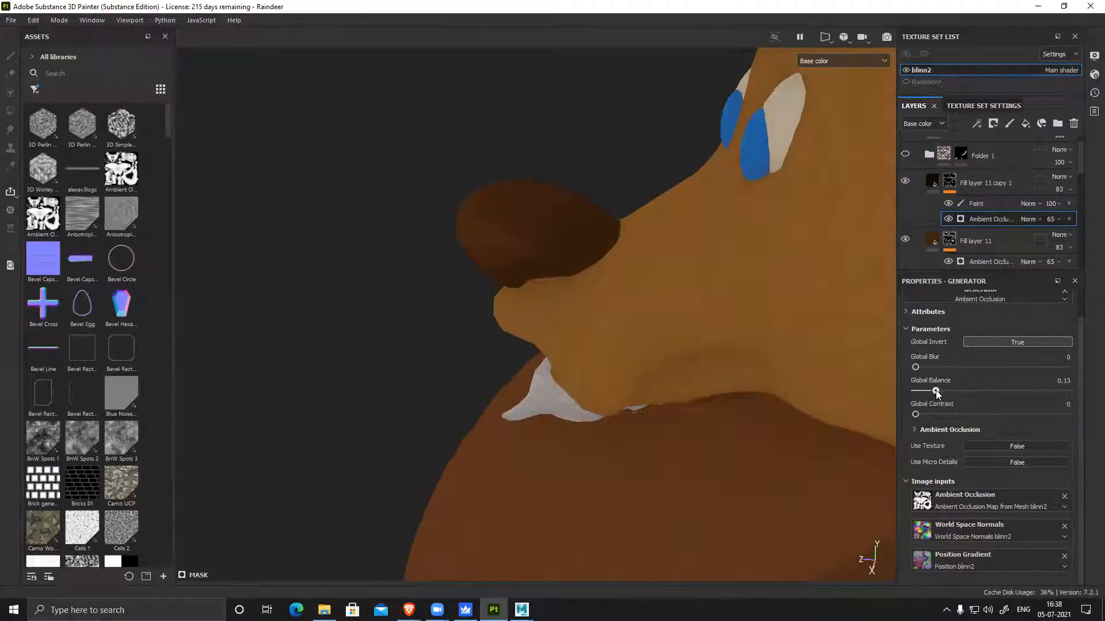
Inspect the ambient occlusion shading on the reindeer's head, mane, body and legs from the side and front
{"action": "left_click_drag", "start_coordinate": [533, 338], "coordinate": [528, 301], "text": "alt"}
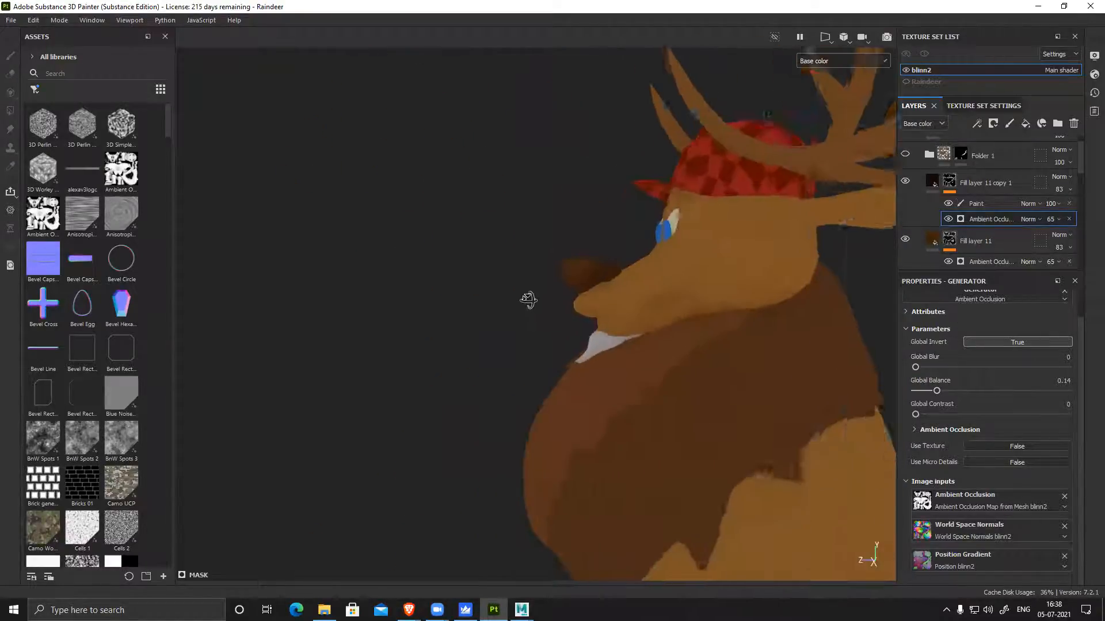
{"action": "scroll", "coordinate": [747, 400], "scroll_direction": "up", "scroll_amount": 3}
{"action": "scroll", "coordinate": [747, 400], "scroll_direction": "down", "scroll_amount": 3}
{"action": "left_click_drag", "start_coordinate": [747, 400], "coordinate": [613, 340], "text": "alt"}
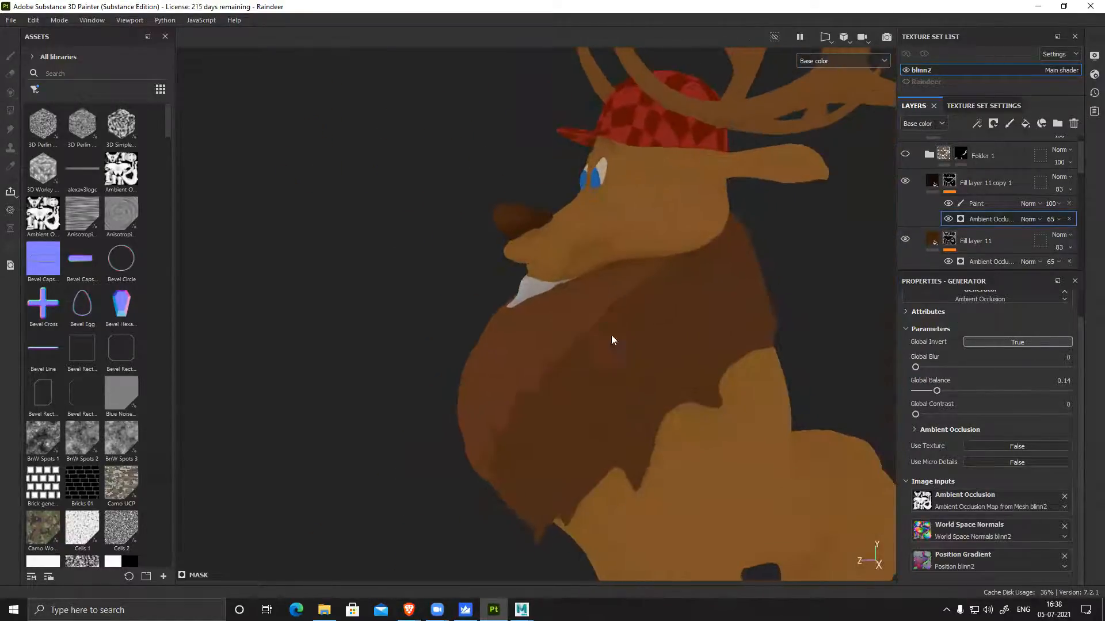
{"action": "left_click_drag", "start_coordinate": [685, 189], "coordinate": [412, 170], "text": "alt"}
{"action": "left_click_drag", "start_coordinate": [581, 270], "coordinate": [725, 276], "text": "alt"}
{"action": "right_click_drag", "start_coordinate": [760, 236], "coordinate": [715, 424], "text": "alt"}
{"action": "middle_click_drag", "start_coordinate": [685, 460], "coordinate": [688, 328], "text": "alt"}
{"action": "middle_click_drag", "start_coordinate": [674, 483], "coordinate": [662, 415], "text": "alt"}
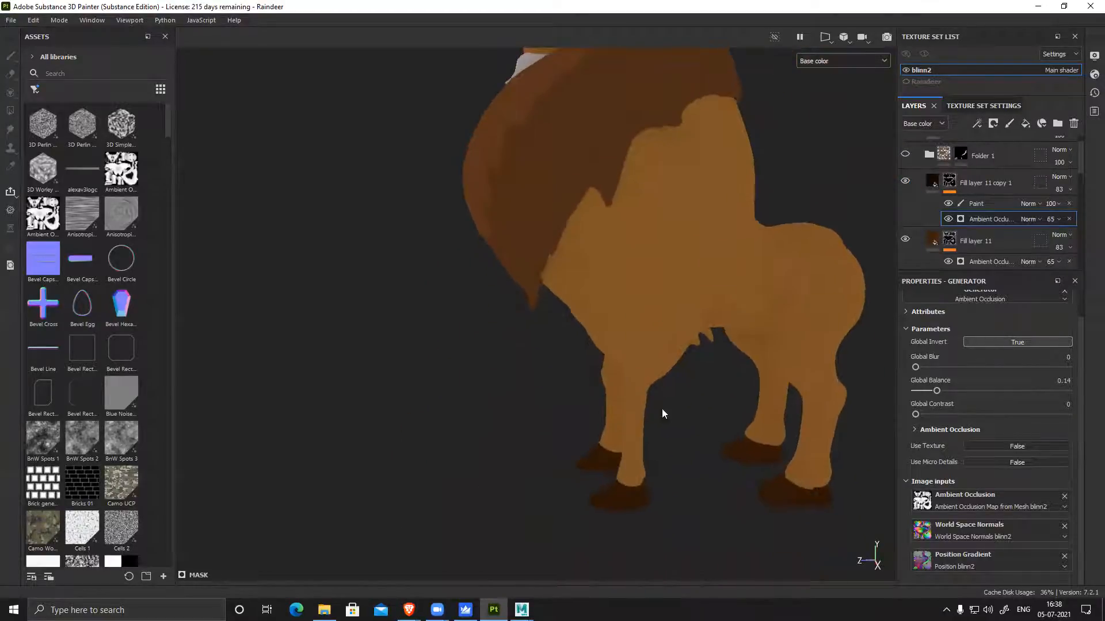
{"action": "left_click_drag", "start_coordinate": [698, 189], "coordinate": [689, 317], "text": "alt"}
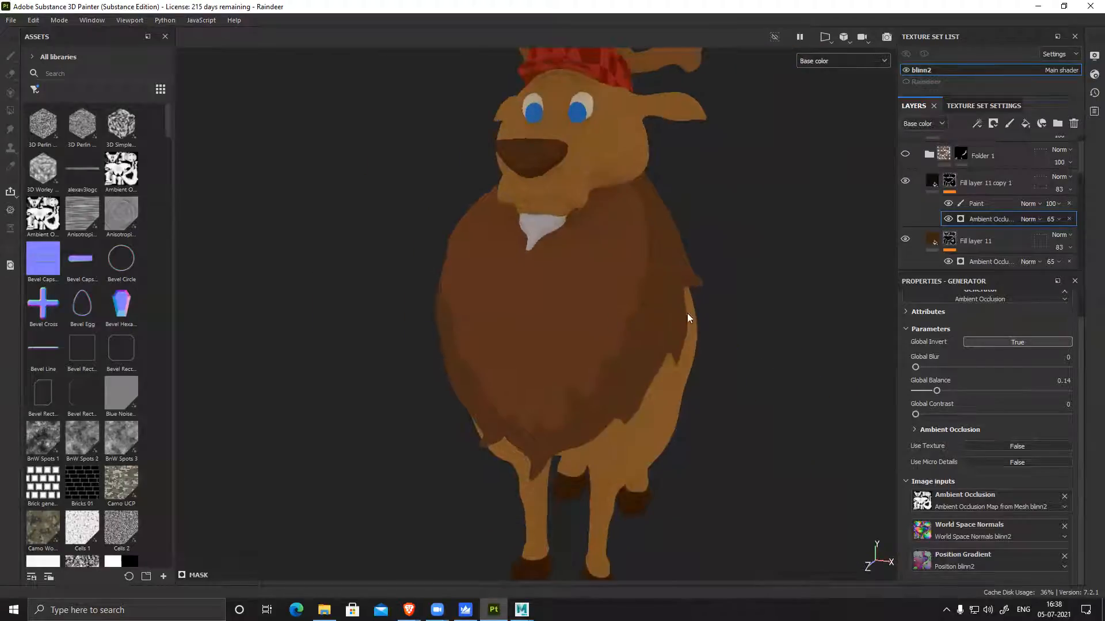
{"action": "left_click_drag", "start_coordinate": [596, 392], "coordinate": [662, 367], "text": "alt"}
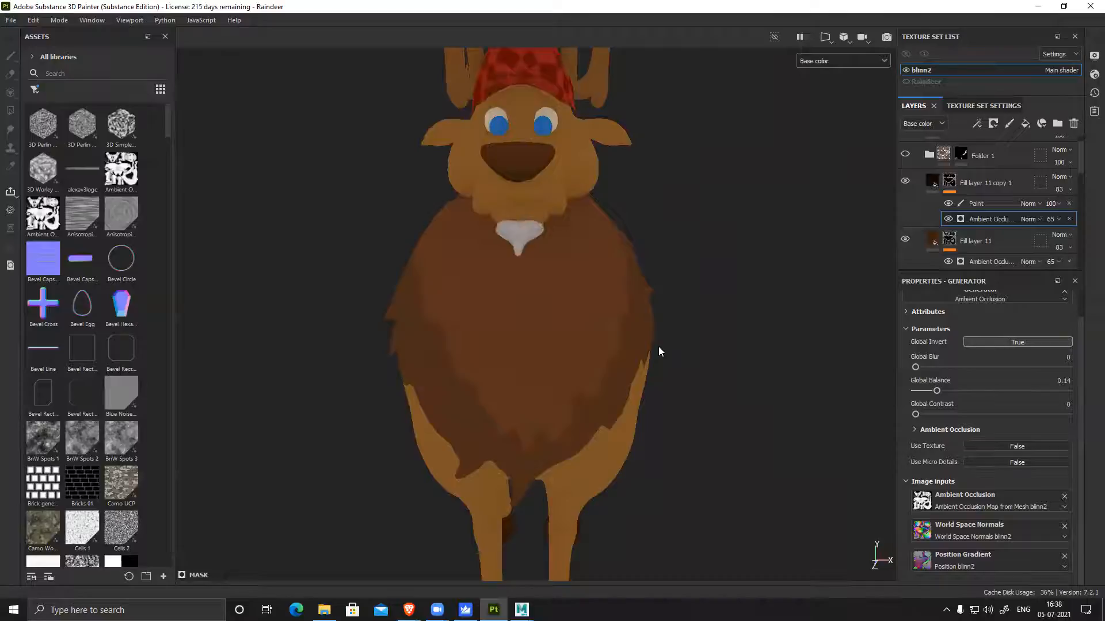
{"action": "left_click_drag", "start_coordinate": [560, 314], "coordinate": [499, 339], "text": "alt"}
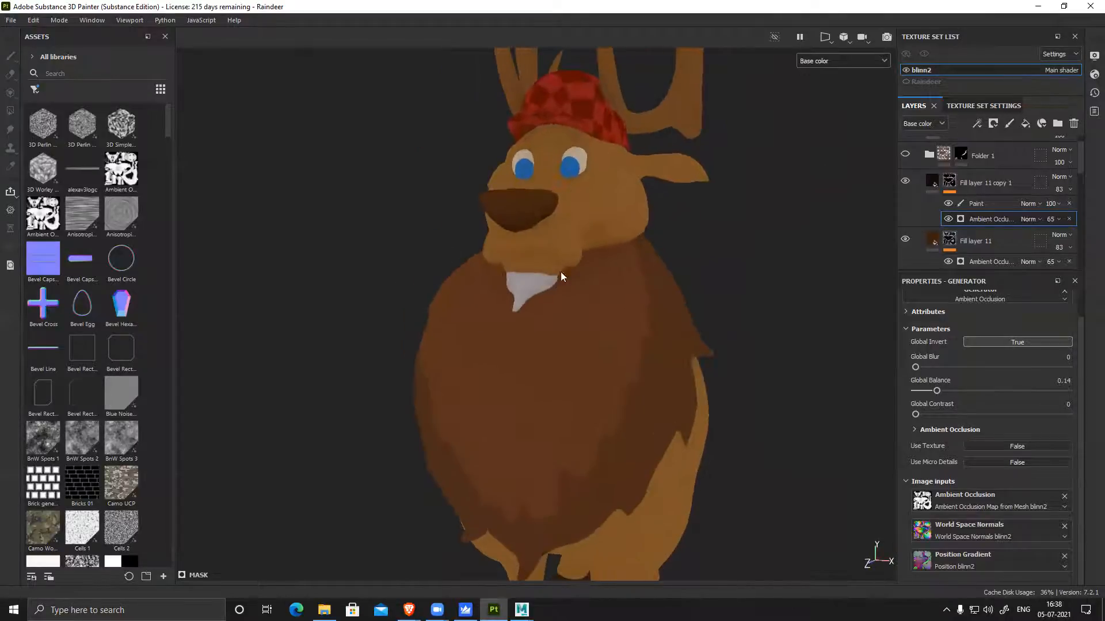
{"action": "left_click_drag", "start_coordinate": [475, 252], "coordinate": [699, 219], "text": "alt"}
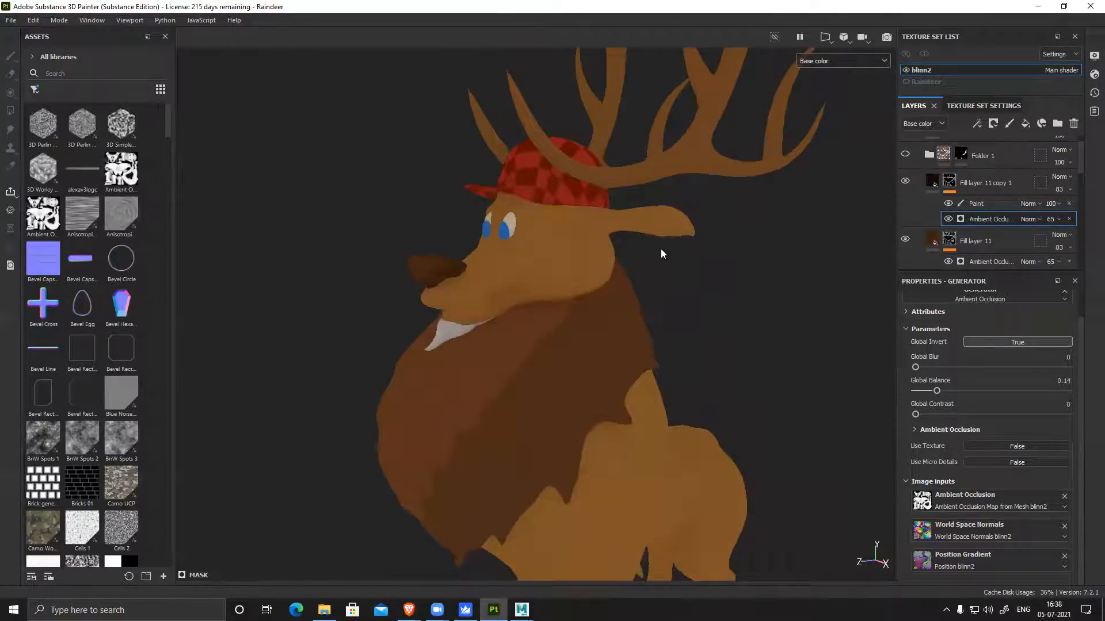
Toggle the visibility of Folder 1 to compare its wood effect on the antlers, and delete the folder
{"action": "left_click", "coordinate": [999, 157]}
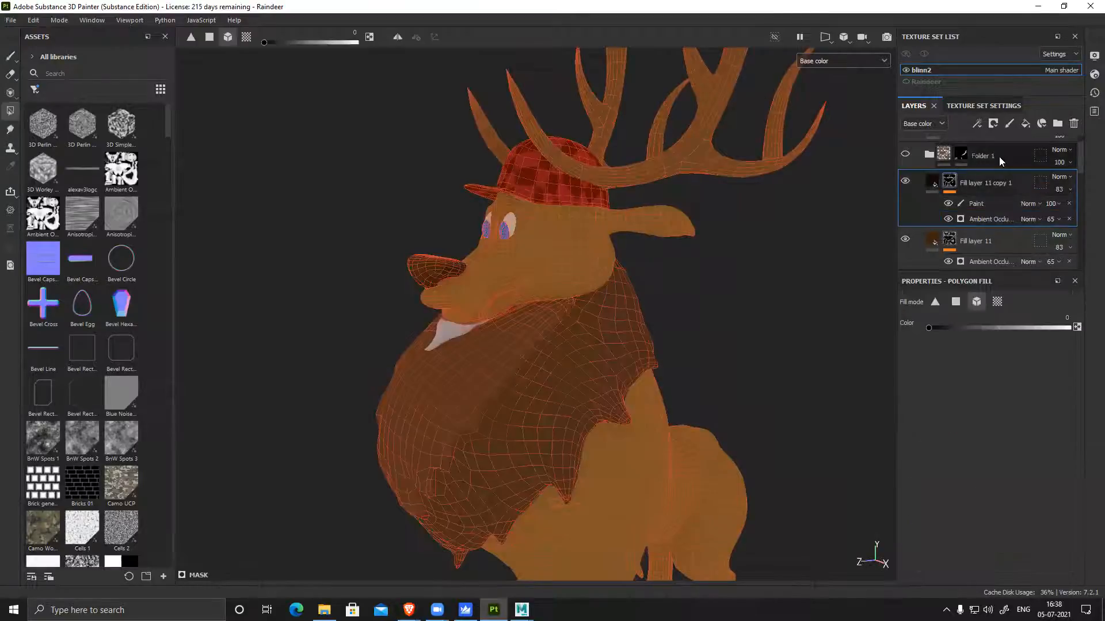
{"action": "scroll", "coordinate": [999, 173], "scroll_direction": "up", "scroll_amount": 1}
{"action": "left_click", "coordinate": [904, 175]}
{"action": "left_click", "coordinate": [904, 175]}
{"action": "left_click", "coordinate": [904, 175]}
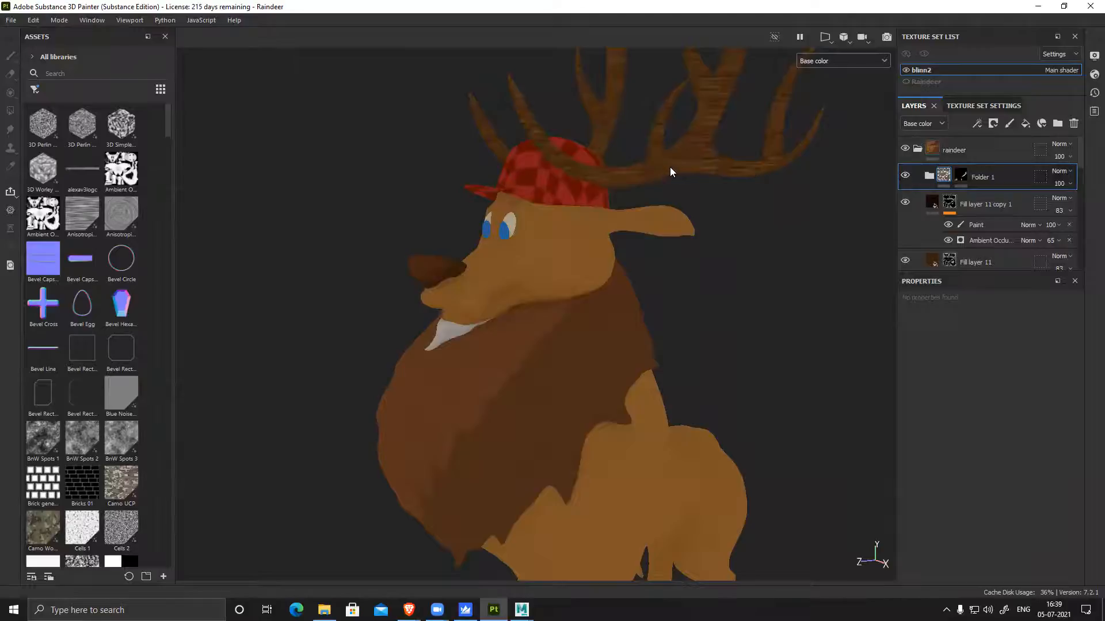
{"action": "left_click", "coordinate": [1074, 123]}
{"action": "left_click_drag", "start_coordinate": [608, 255], "coordinate": [624, 303], "text": "alt"}
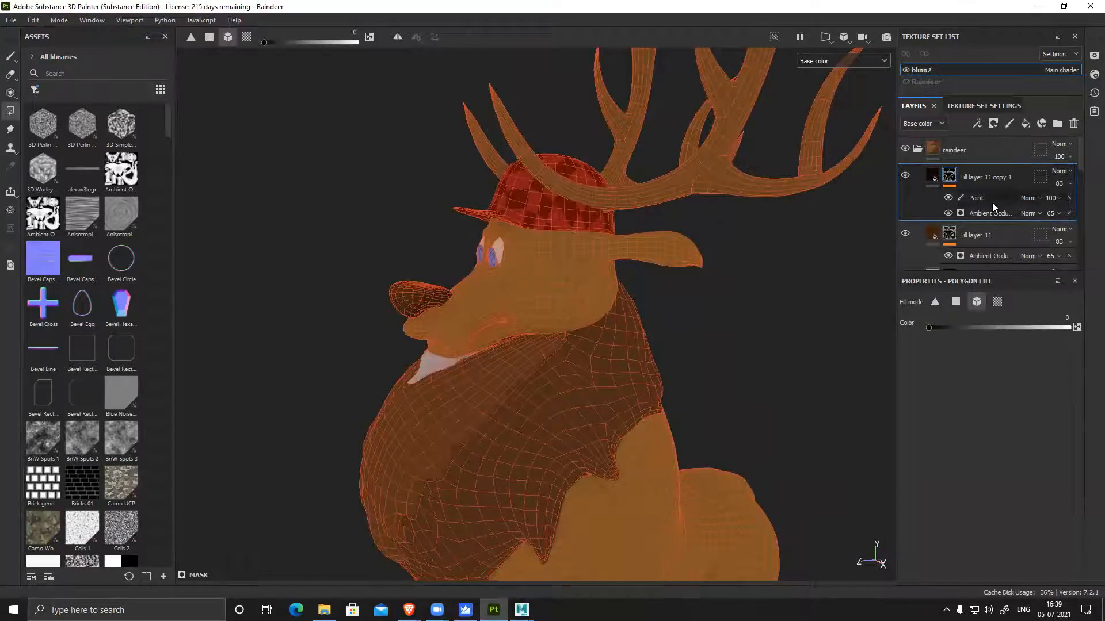
Add a fill layer with a black mask above Fill layer 11 copy 1
{"action": "left_click", "coordinate": [1025, 124]}
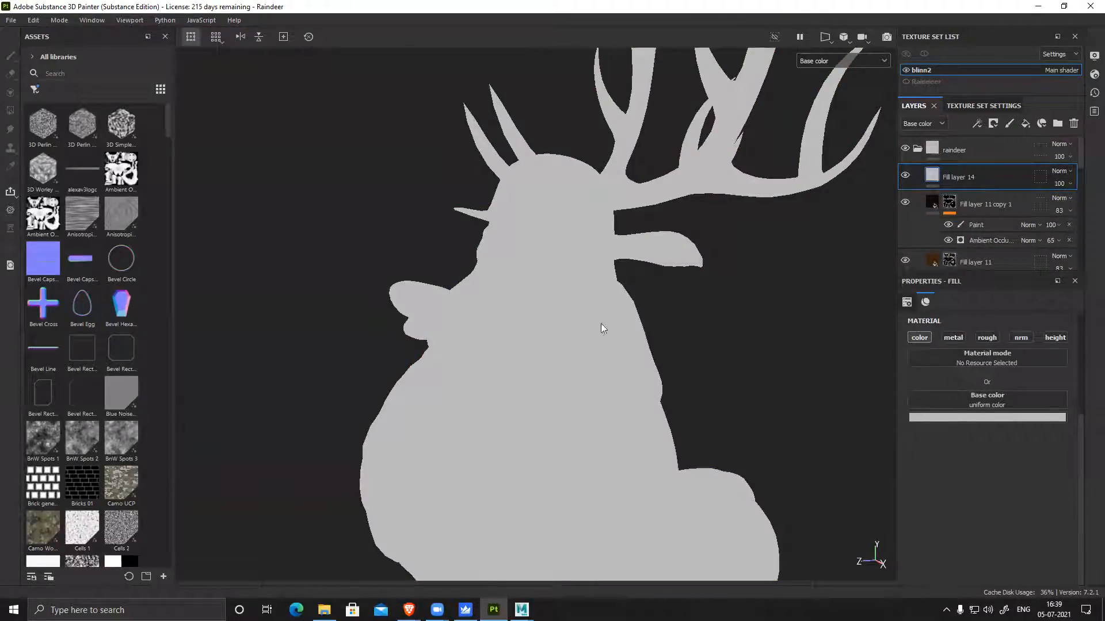
{"action": "right_click", "coordinate": [932, 173]}
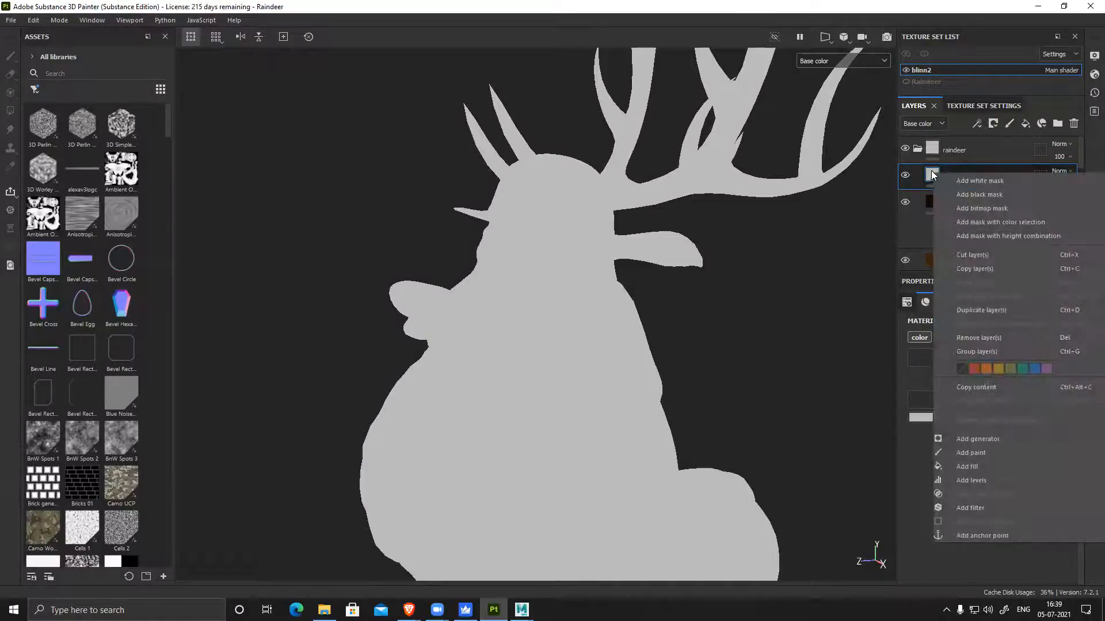
{"action": "left_click", "coordinate": [985, 196]}
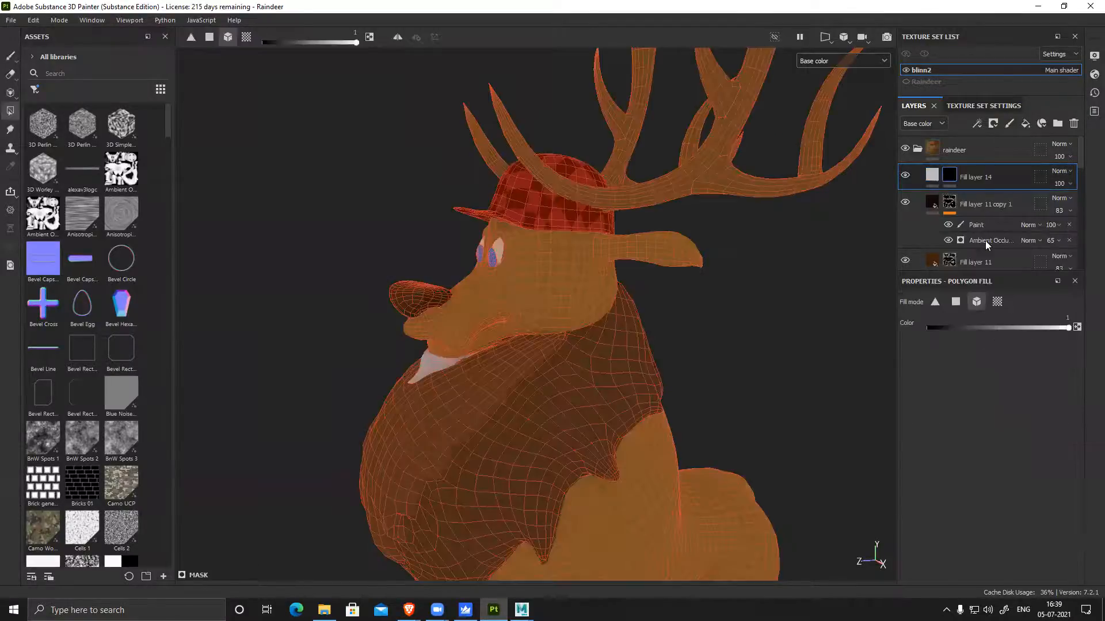
Sample the reindeer's head color for Fill layer 14's base color and lighten it to ca9b5a
{"action": "left_click", "coordinate": [932, 175]}
{"action": "left_click", "coordinate": [987, 418]}
{"action": "left_click", "coordinate": [1040, 435]}
{"action": "left_click", "coordinate": [544, 293]}
{"action": "left_click", "coordinate": [1042, 535]}
{"action": "left_click_drag", "start_coordinate": [991, 496], "coordinate": [991, 465]}
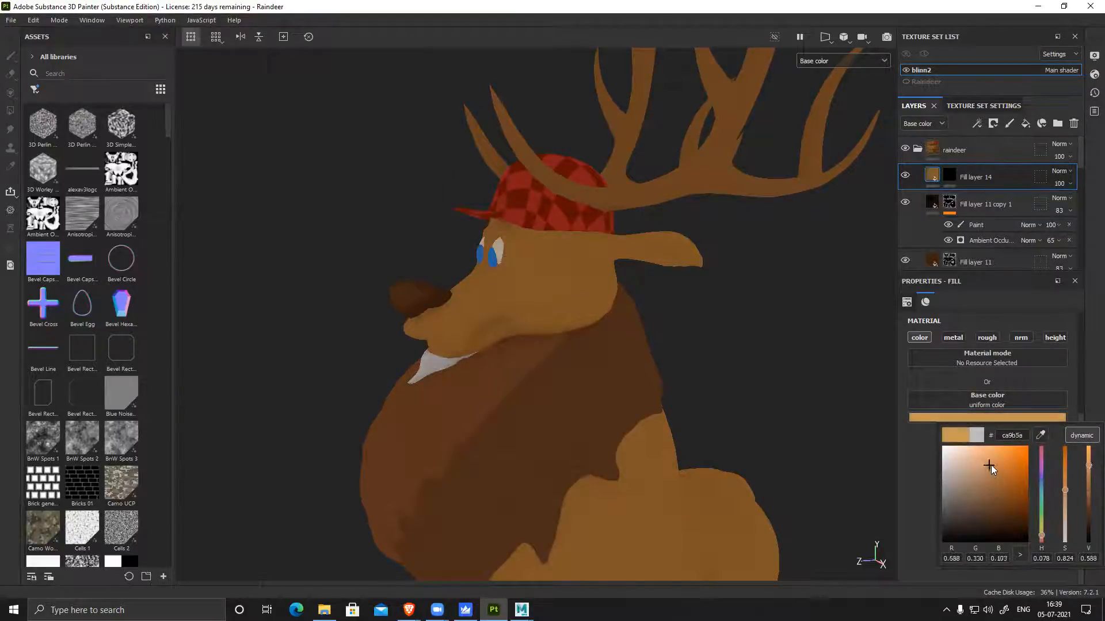
Add a paint effect to the black mask of Fill layer 14
{"action": "left_click", "coordinate": [949, 175]}
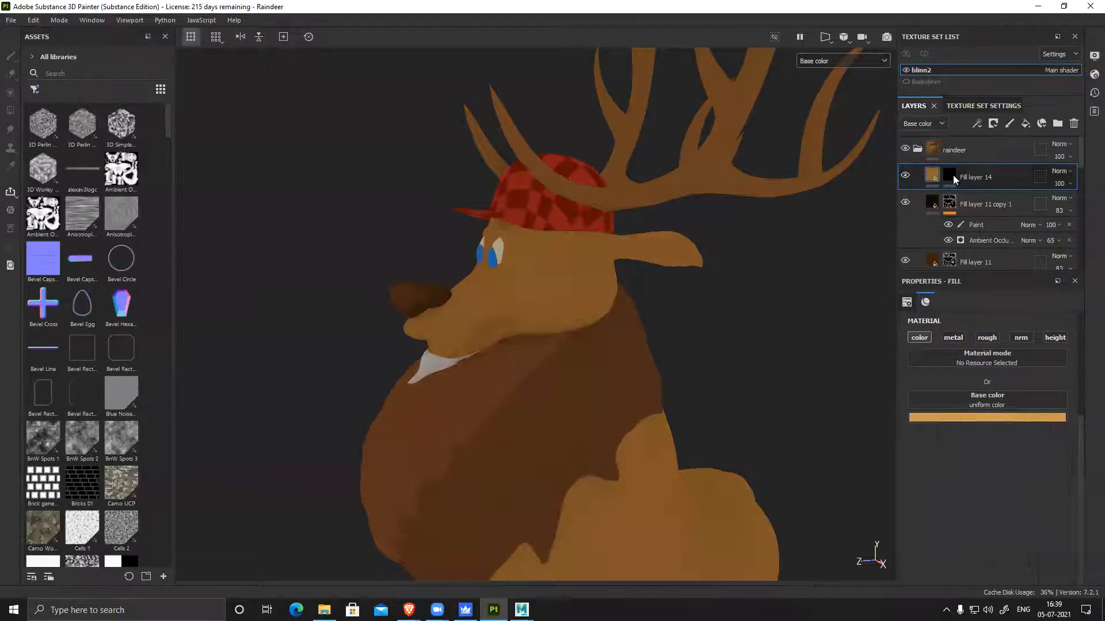
{"action": "key", "text": "4"}
{"action": "left_click_drag", "start_coordinate": [814, 240], "coordinate": [726, 305], "text": "alt"}
{"action": "right_click_drag", "start_coordinate": [726, 305], "coordinate": [889, 383], "text": "alt"}
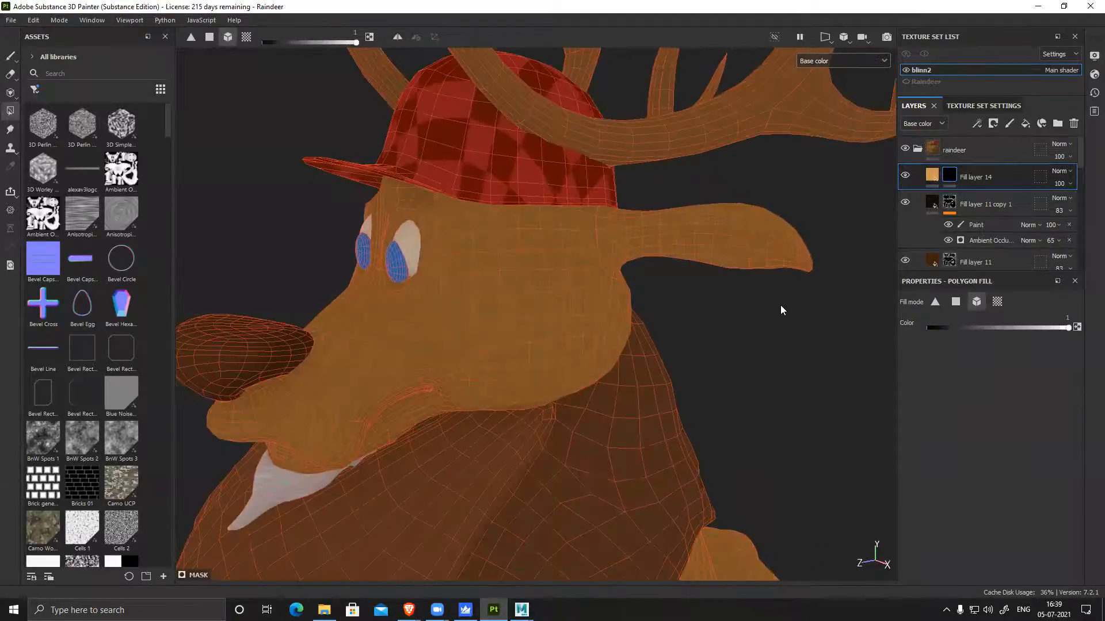
{"action": "right_click", "coordinate": [949, 182]}
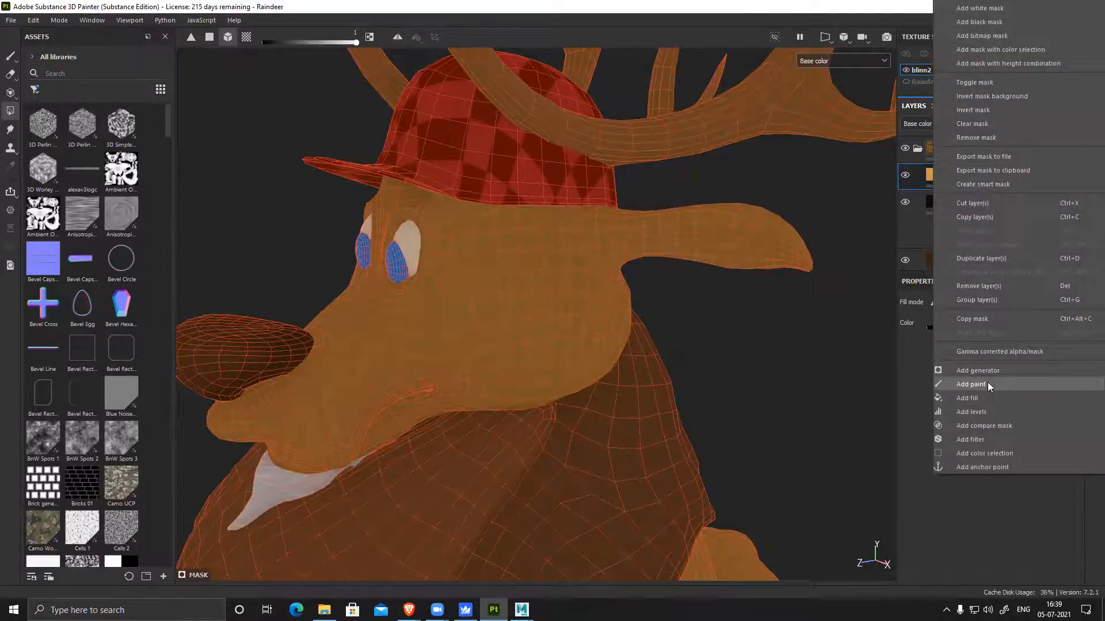
{"action": "left_click", "coordinate": [988, 384]}
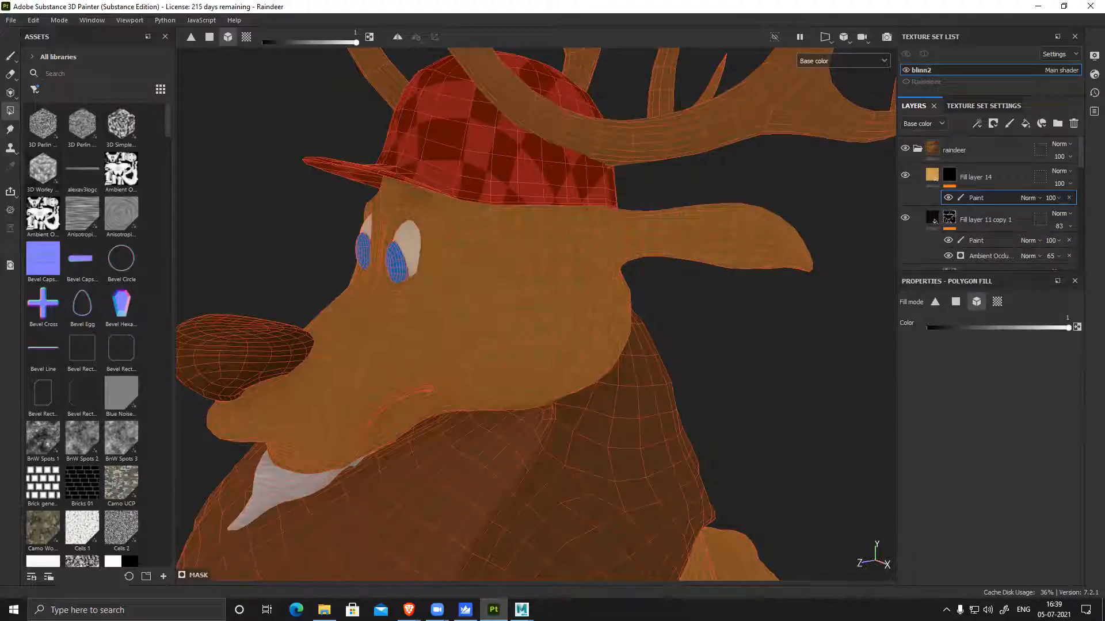
Switch to the Paint tool, filter the assets to brushes and choose the Fur brush
{"action": "left_click", "coordinate": [11, 56]}
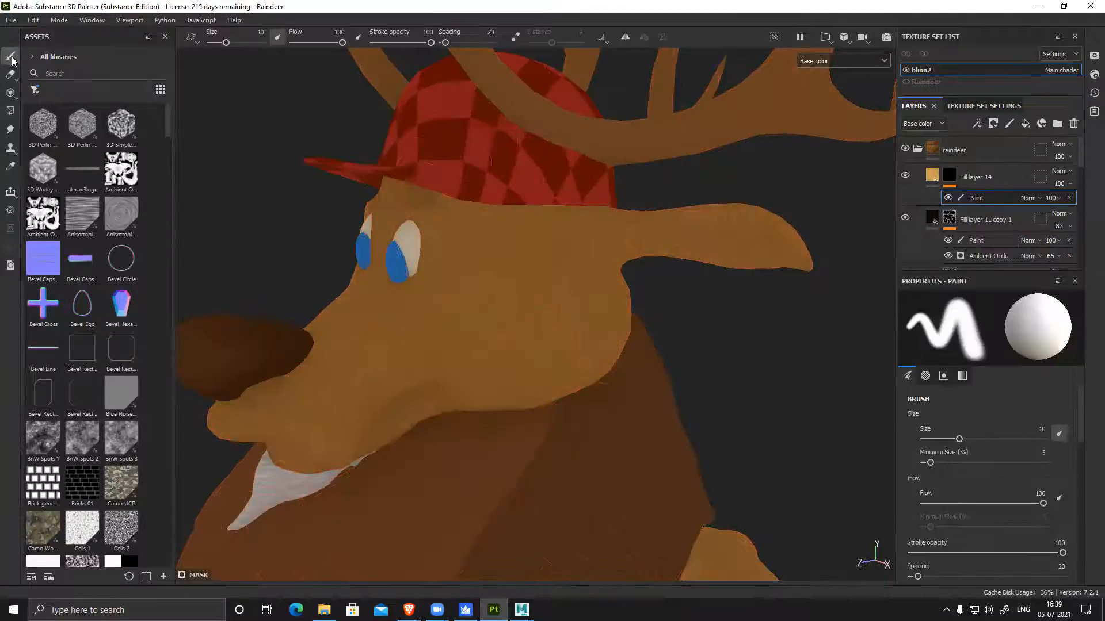
{"action": "left_click", "coordinate": [34, 90]}
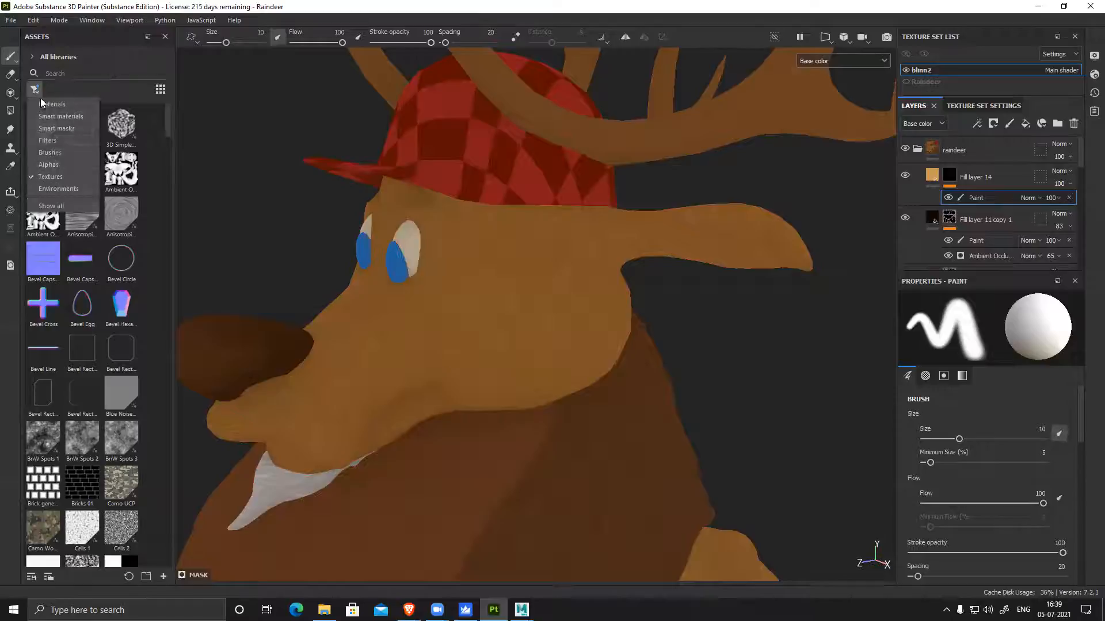
{"action": "left_click", "coordinate": [58, 154]}
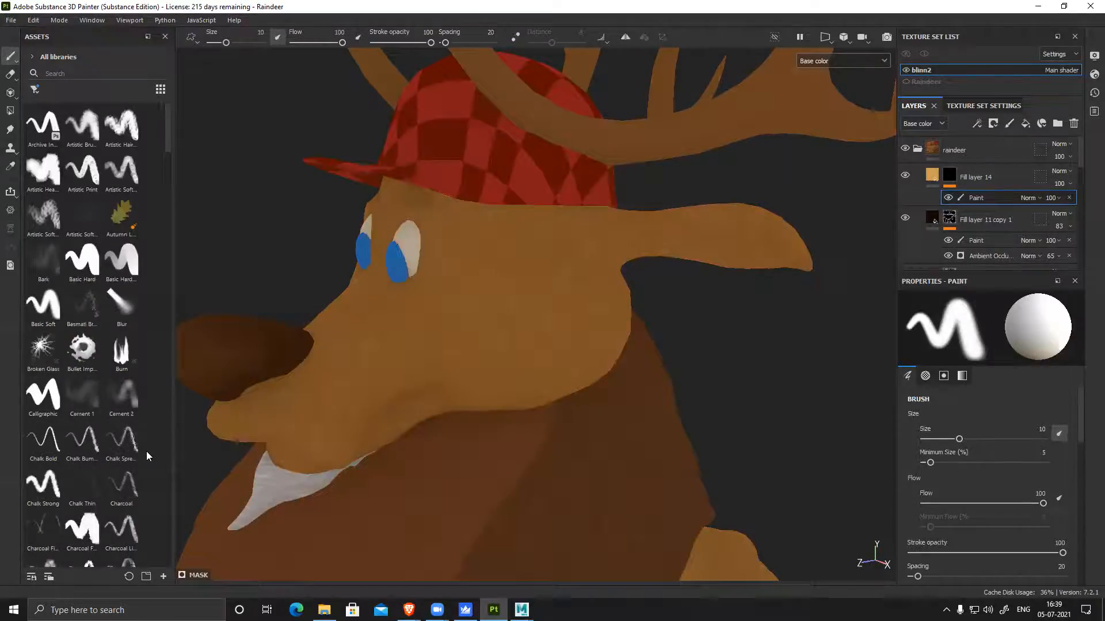
{"action": "scroll", "coordinate": [149, 455], "scroll_direction": "down", "scroll_amount": 5}
{"action": "scroll", "coordinate": [150, 453], "scroll_direction": "down", "scroll_amount": 2}
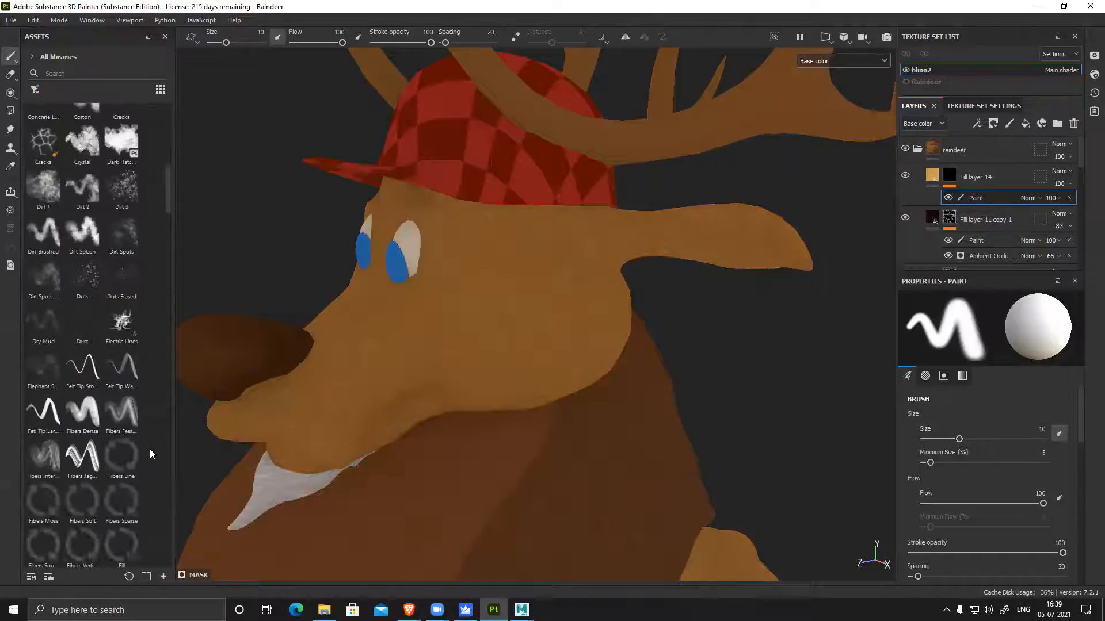
{"action": "scroll", "coordinate": [140, 505], "scroll_direction": "down", "scroll_amount": 2}
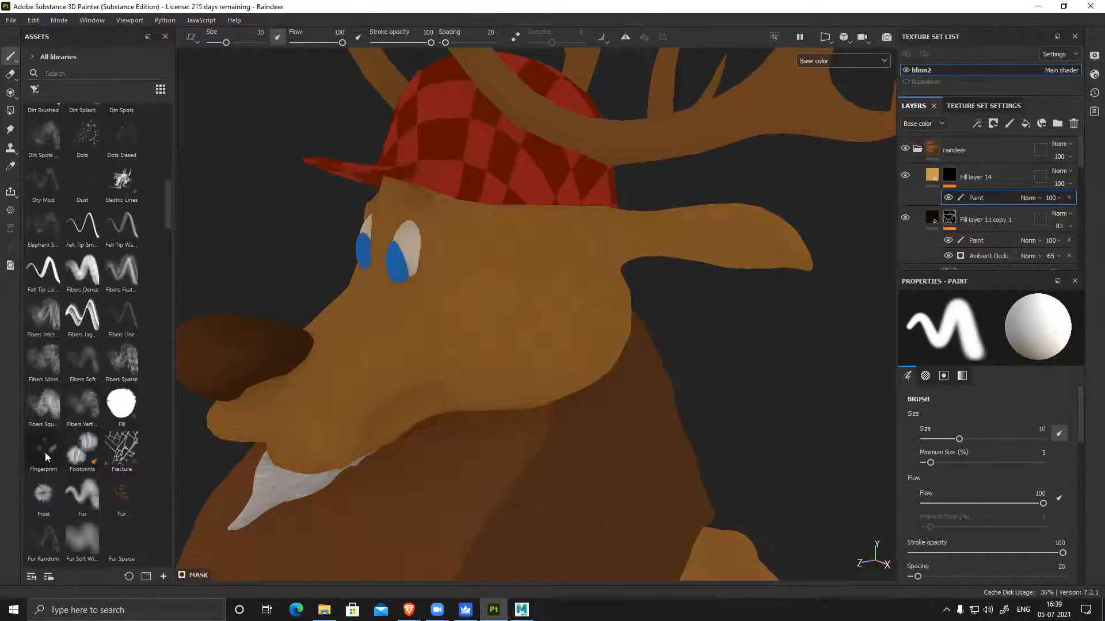
{"action": "left_click", "coordinate": [95, 496]}
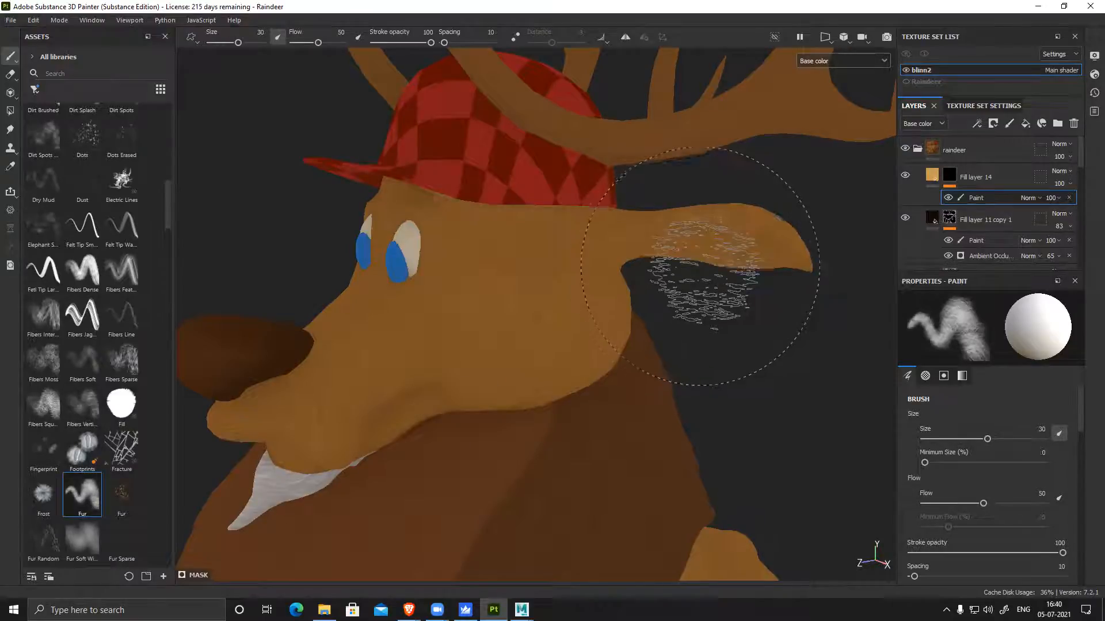
Reduce the Fur brush size to 6.15 and turn on symmetry for painting the mask
{"action": "left_click_drag", "start_coordinate": [640, 336], "coordinate": [691, 319], "text": "alt"}
{"action": "key", "text": "bracketleft"}
{"action": "key", "text": "bracketleft"}
{"action": "key", "text": "bracketleft"}
{"action": "key", "text": "bracketleft"}
{"action": "key", "text": "bracketleft"}
{"action": "key", "text": "bracketleft"}
{"action": "key", "text": "bracketleft"}
{"action": "key", "text": "bracketleft"}
{"action": "key", "text": "bracketleft"}
{"action": "key", "text": "bracketleft"}
{"action": "key", "text": "bracketleft"}
{"action": "key", "text": "bracketleft"}
{"action": "key", "text": "bracketleft"}
{"action": "key", "text": "bracketleft"}
{"action": "key", "text": "bracketleft"}
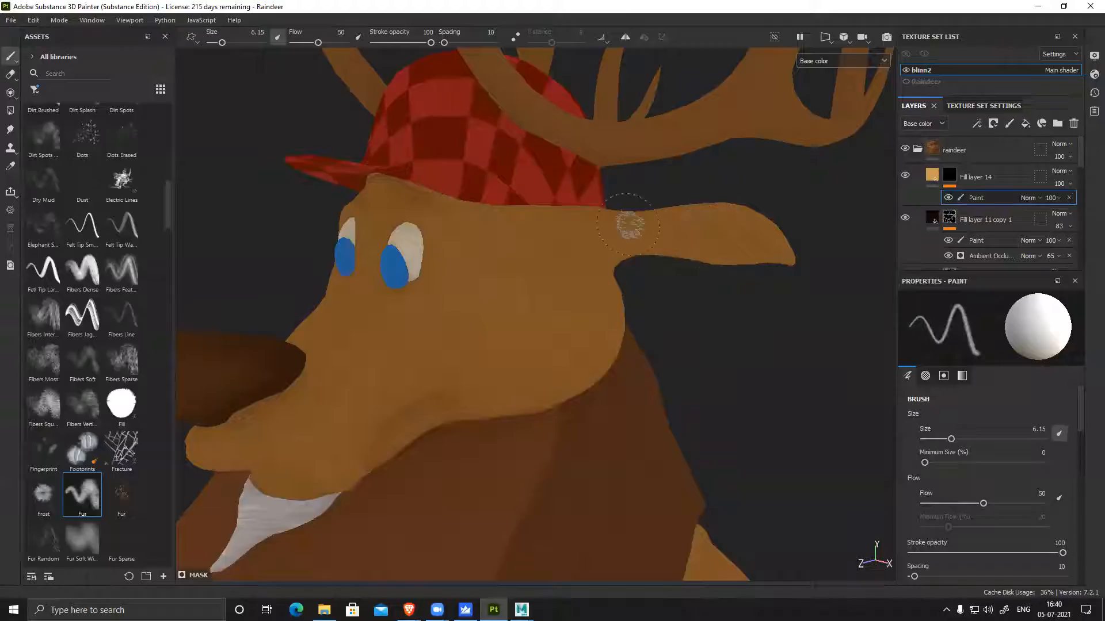
{"action": "left_click", "coordinate": [624, 38]}
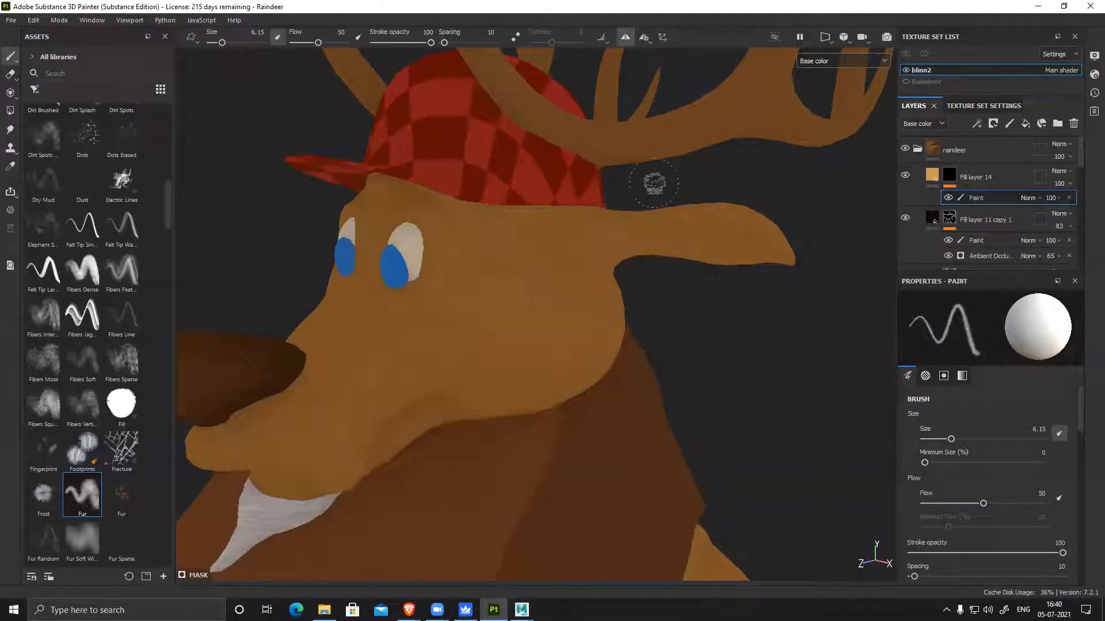
Enlarge the brush to 9.48 and paint a light fur patch along the inside of the ear
{"action": "middle_click_drag", "start_coordinate": [749, 430], "coordinate": [591, 448], "text": "alt"}
{"action": "right_click_drag", "start_coordinate": [532, 247], "coordinate": [699, 457], "text": "alt"}
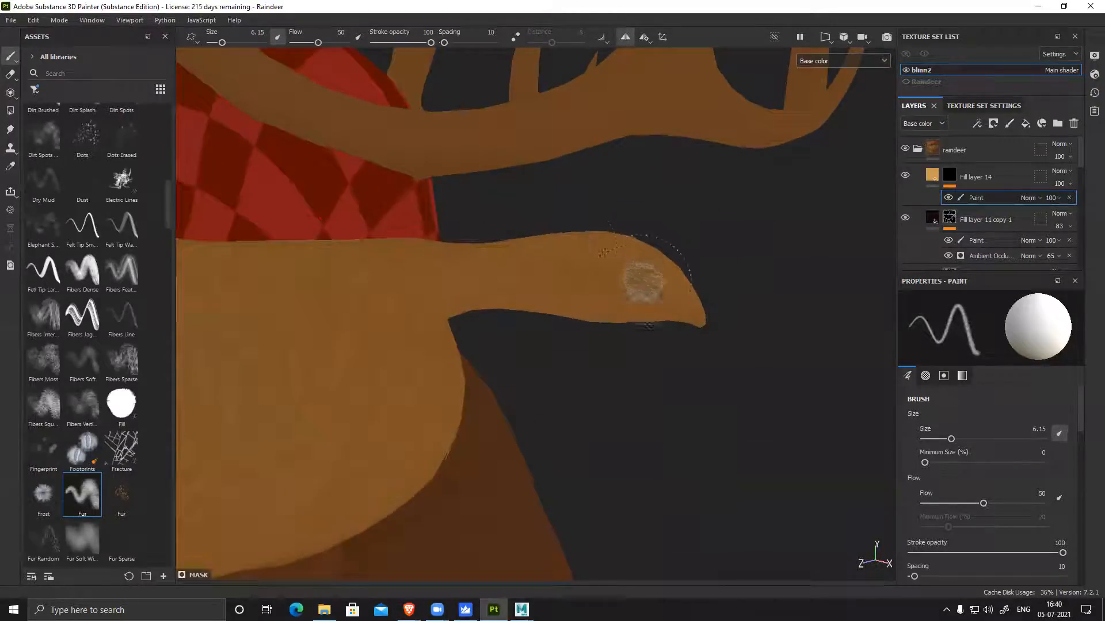
{"action": "left_click_drag", "start_coordinate": [626, 296], "coordinate": [646, 306]}
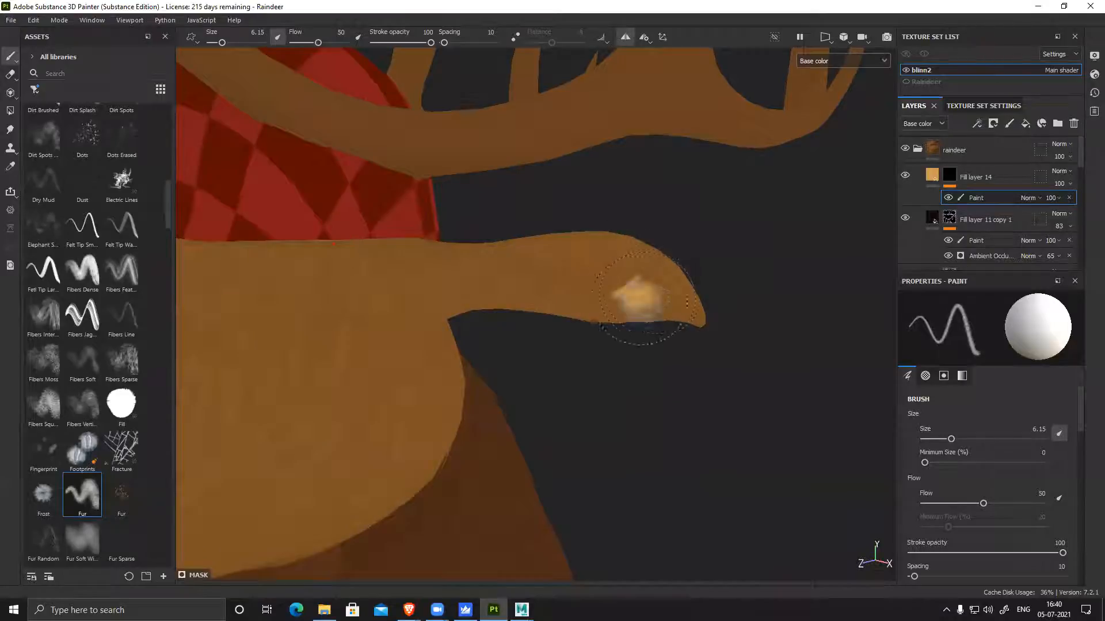
{"action": "key", "text": "bracketright"}
{"action": "key", "text": "bracketright"}
{"action": "key", "text": "bracketright"}
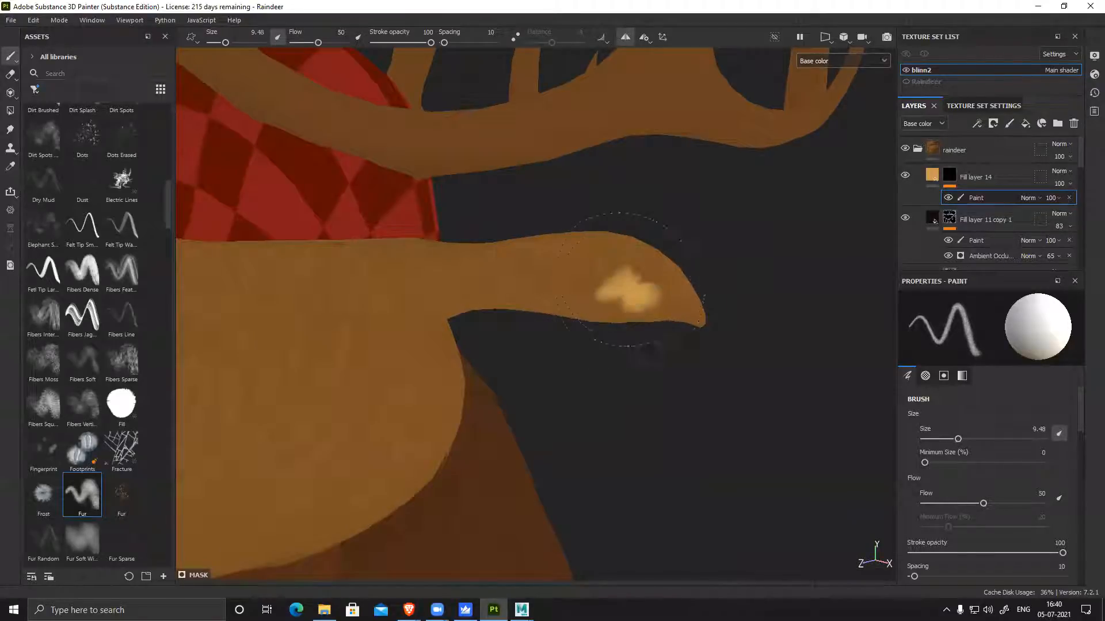
{"action": "left_click_drag", "start_coordinate": [633, 273], "coordinate": [460, 281]}
{"action": "left_click_drag", "start_coordinate": [653, 267], "coordinate": [662, 297]}
{"action": "mouse_move", "coordinate": [558, 293]}
{"action": "left_mouse_down"}
{"action": "mouse_move", "coordinate": [528, 288]}
{"action": "mouse_move", "coordinate": [620, 275]}
{"action": "mouse_move", "coordinate": [538, 269]}
{"action": "left_mouse_up"}
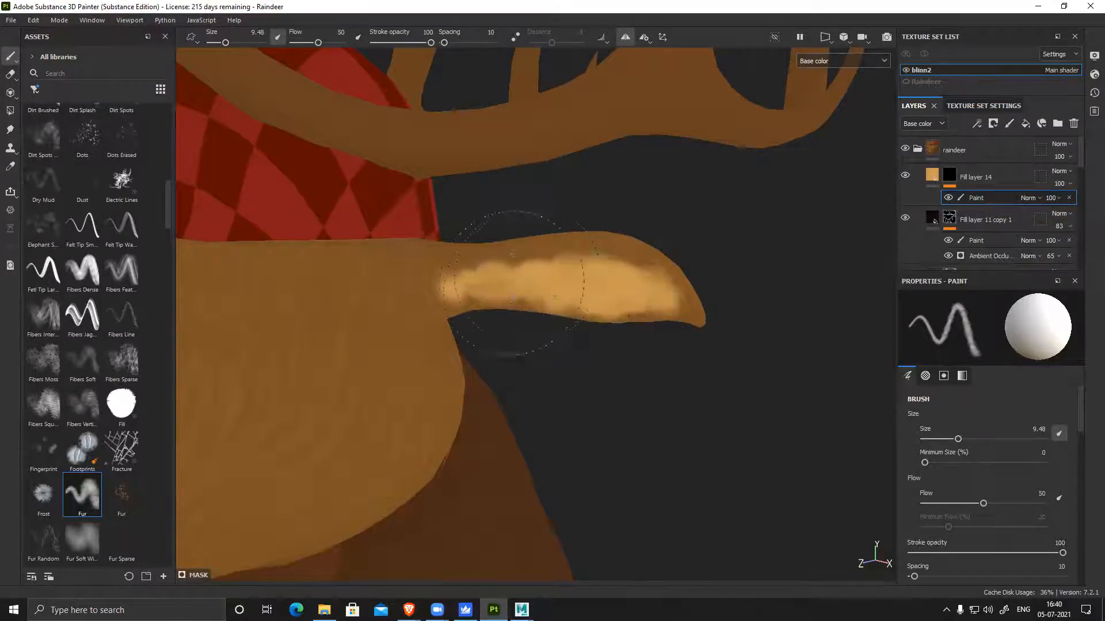
{"action": "left_click_drag", "start_coordinate": [461, 290], "coordinate": [601, 267]}
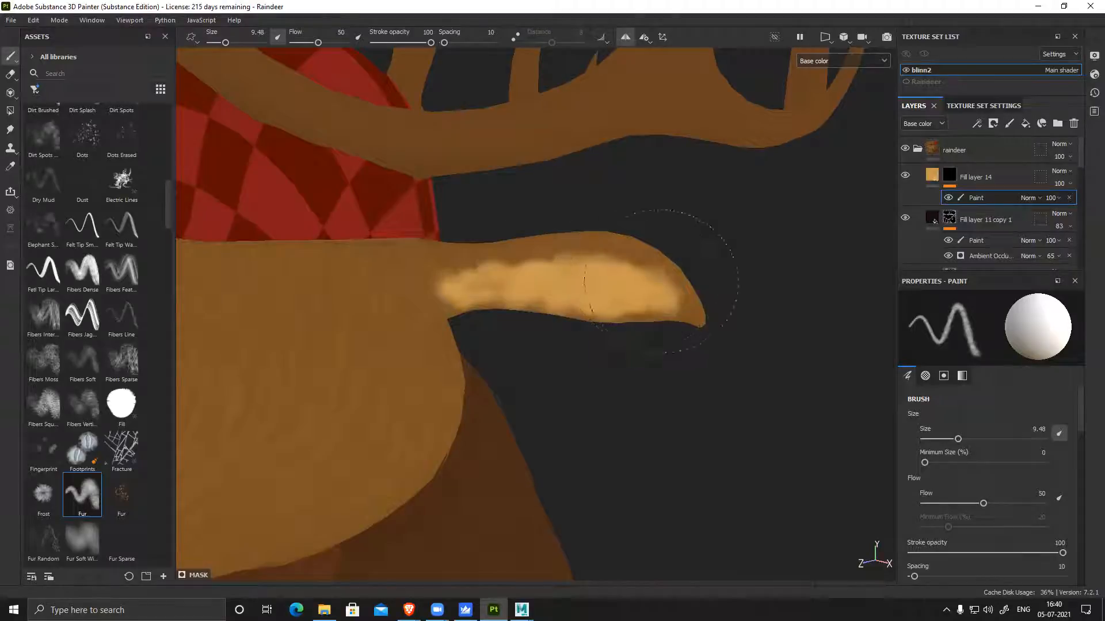
{"action": "mouse_move", "coordinate": [680, 301]}
{"action": "left_mouse_down"}
{"action": "mouse_move", "coordinate": [669, 311]}
{"action": "mouse_move", "coordinate": [603, 310]}
{"action": "left_mouse_up"}
Paint a light fur band along the side of the snout, from its tip back toward the cheek
{"action": "right_click_drag", "start_coordinate": [828, 375], "coordinate": [409, 250], "text": "alt"}
{"action": "middle_click_drag", "start_coordinate": [464, 304], "coordinate": [614, 294], "text": "alt"}
{"action": "left_click_drag", "start_coordinate": [712, 343], "coordinate": [603, 340], "text": "alt"}
{"action": "middle_click_drag", "start_coordinate": [665, 352], "coordinate": [621, 335], "text": "alt"}
{"action": "middle_click_drag", "start_coordinate": [718, 364], "coordinate": [630, 338], "text": "alt"}
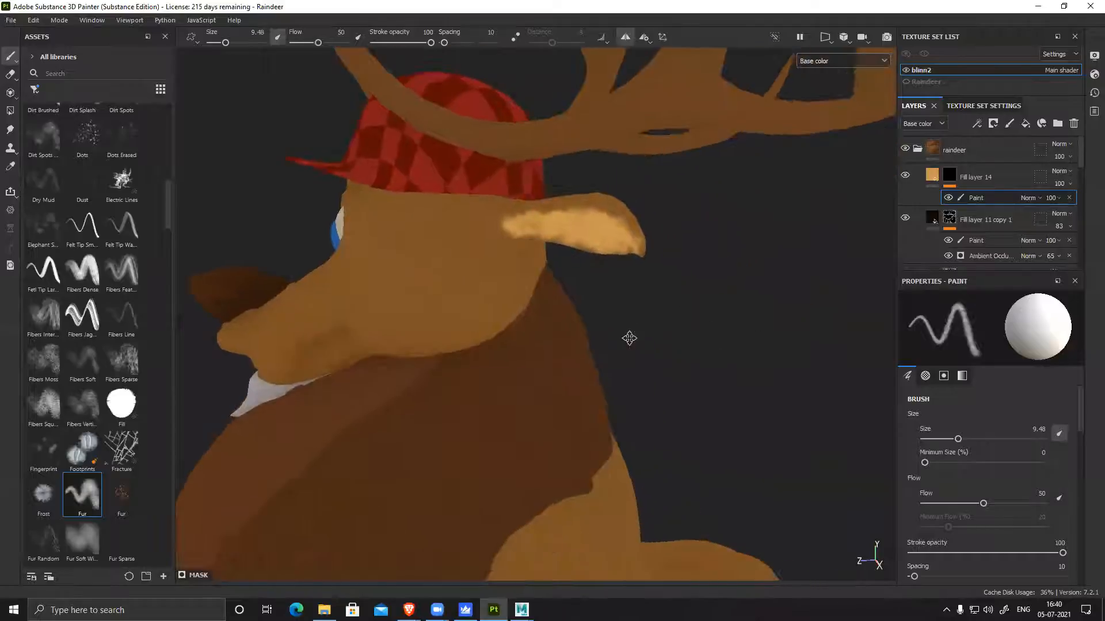
{"action": "left_click_drag", "start_coordinate": [276, 393], "coordinate": [516, 345], "text": "alt"}
{"action": "middle_click_drag", "start_coordinate": [527, 336], "coordinate": [644, 328], "text": "alt"}
{"action": "right_click_drag", "start_coordinate": [599, 299], "coordinate": [659, 392], "text": "alt"}
{"action": "left_click_drag", "start_coordinate": [521, 383], "coordinate": [641, 399], "text": "alt"}
{"action": "middle_click_drag", "start_coordinate": [452, 317], "coordinate": [561, 309], "text": "alt"}
{"action": "left_click", "coordinate": [564, 313]}
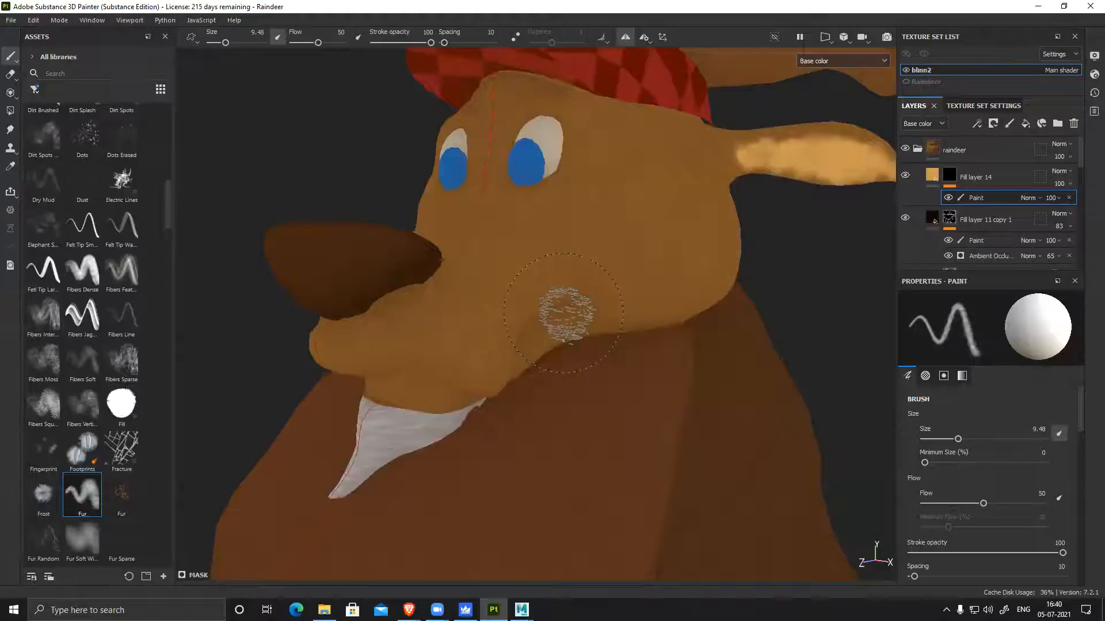
{"action": "right_click_drag", "start_coordinate": [564, 313], "coordinate": [362, 271], "text": "alt"}
{"action": "left_click_drag", "start_coordinate": [521, 382], "coordinate": [488, 318], "text": "alt"}
{"action": "right_click_drag", "start_coordinate": [489, 319], "coordinate": [544, 423], "text": "alt"}
{"action": "left_click_drag", "start_coordinate": [544, 422], "coordinate": [530, 348], "text": "alt"}
{"action": "right_click_drag", "start_coordinate": [530, 348], "coordinate": [617, 432], "text": "alt"}
{"action": "middle_click_drag", "start_coordinate": [617, 431], "coordinate": [516, 423], "text": "alt"}
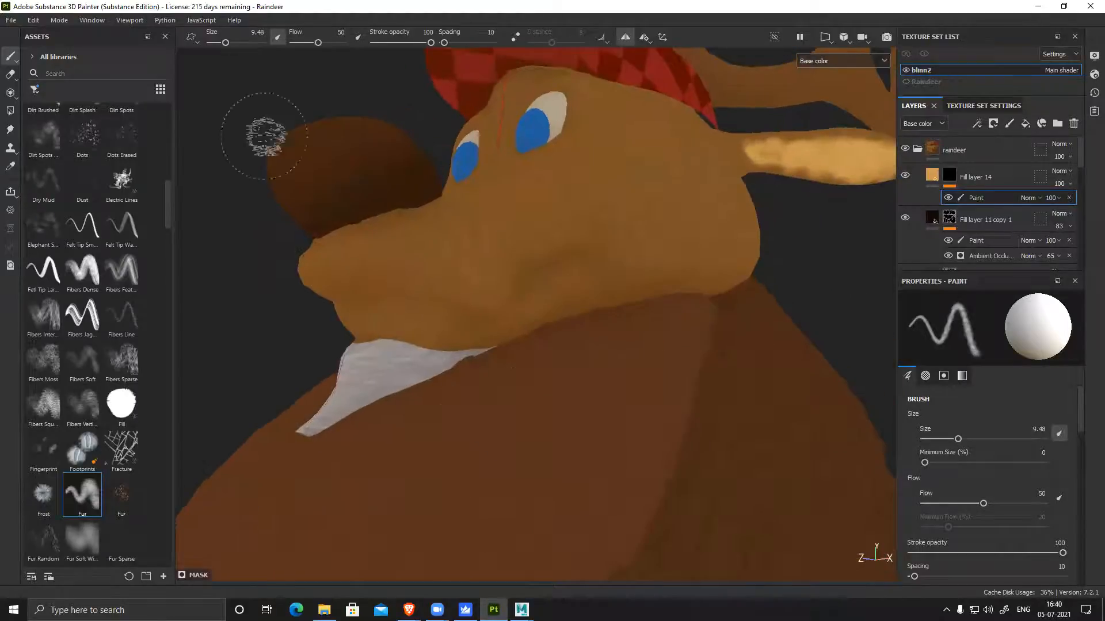
{"action": "mouse_move", "coordinate": [315, 271]}
{"action": "left_mouse_down"}
{"action": "mouse_move", "coordinate": [463, 285]}
{"action": "mouse_move", "coordinate": [482, 272]}
{"action": "left_mouse_up"}
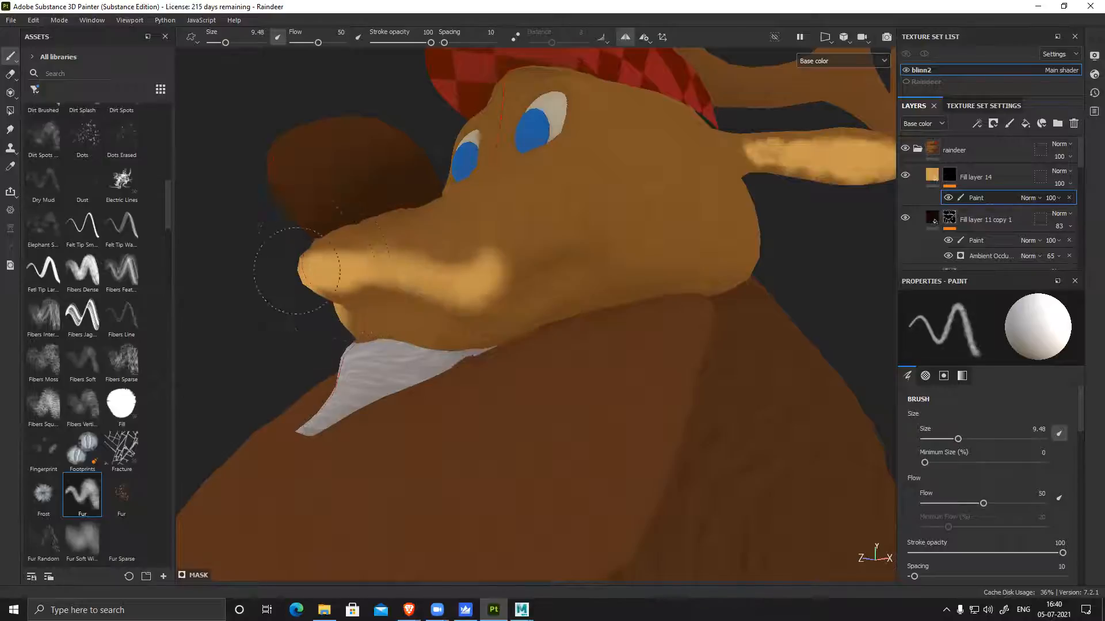
{"action": "mouse_move", "coordinate": [510, 260]}
{"action": "left_mouse_down"}
{"action": "mouse_move", "coordinate": [500, 273]}
{"action": "mouse_move", "coordinate": [544, 234]}
{"action": "mouse_move", "coordinate": [590, 243]}
{"action": "left_mouse_up"}
Paint more light fur on the muzzle and along the lower jaw beneath the mouth line
{"action": "right_click_drag", "start_coordinate": [577, 361], "coordinate": [182, 254], "text": "alt"}
{"action": "middle_click_drag", "start_coordinate": [565, 397], "coordinate": [555, 346], "text": "alt"}
{"action": "left_click_drag", "start_coordinate": [555, 346], "coordinate": [678, 368], "text": "alt"}
{"action": "mouse_move", "coordinate": [396, 256]}
{"action": "left_mouse_down"}
{"action": "mouse_move", "coordinate": [362, 271]}
{"action": "mouse_move", "coordinate": [407, 280]}
{"action": "left_mouse_up"}
Enlarge the brush to 15.04 and paint a light fur patch over the cheek, undoing a stray stroke
{"action": "mouse_move", "coordinate": [532, 264]}
{"action": "left_mouse_down", "text": "alt"}
{"action": "mouse_move", "coordinate": [443, 248]}
{"action": "mouse_move", "coordinate": [443, 277]}
{"action": "mouse_move", "coordinate": [487, 261]}
{"action": "left_mouse_up", "text": "alt"}
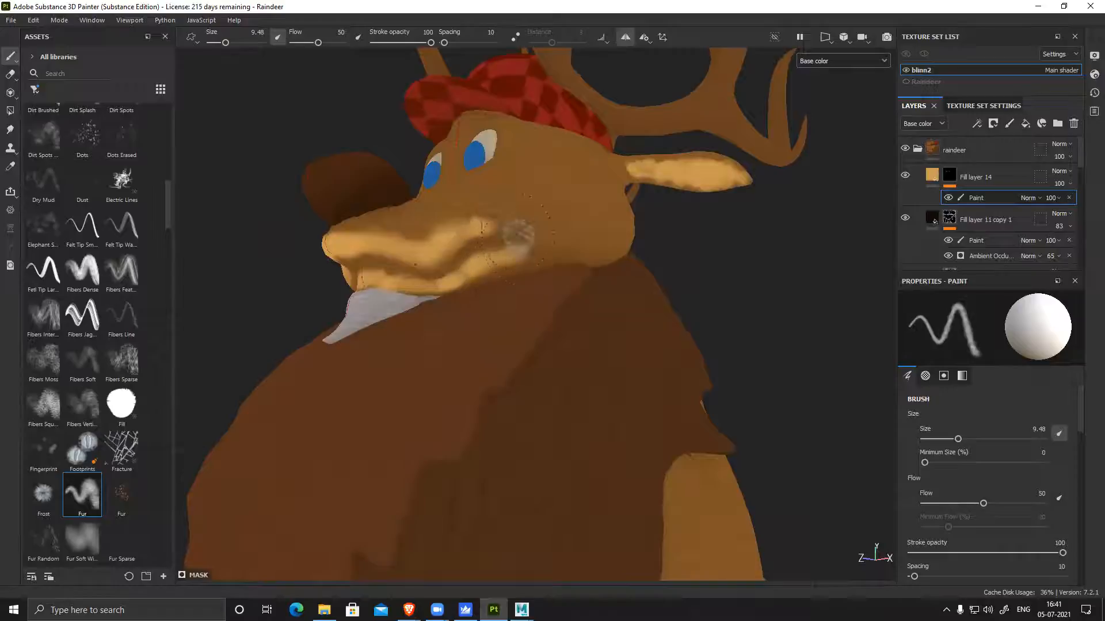
{"action": "right_click_drag", "start_coordinate": [527, 217], "coordinate": [570, 210], "text": "ctrl"}
{"action": "mouse_move", "coordinate": [557, 195]}
{"action": "left_mouse_down"}
{"action": "mouse_move", "coordinate": [558, 208]}
{"action": "mouse_move", "coordinate": [573, 192]}
{"action": "mouse_move", "coordinate": [546, 247]}
{"action": "mouse_move", "coordinate": [576, 182]}
{"action": "mouse_move", "coordinate": [596, 196]}
{"action": "mouse_move", "coordinate": [587, 216]}
{"action": "mouse_move", "coordinate": [549, 173]}
{"action": "mouse_move", "coordinate": [567, 198]}
{"action": "mouse_move", "coordinate": [587, 172]}
{"action": "mouse_move", "coordinate": [610, 212]}
{"action": "mouse_move", "coordinate": [619, 197]}
{"action": "mouse_move", "coordinate": [601, 230]}
{"action": "mouse_move", "coordinate": [567, 241]}
{"action": "mouse_move", "coordinate": [419, 240]}
{"action": "mouse_move", "coordinate": [422, 250]}
{"action": "mouse_move", "coordinate": [410, 244]}
{"action": "mouse_move", "coordinate": [401, 257]}
{"action": "left_mouse_up"}
{"action": "key", "text": "ctrl+z"}
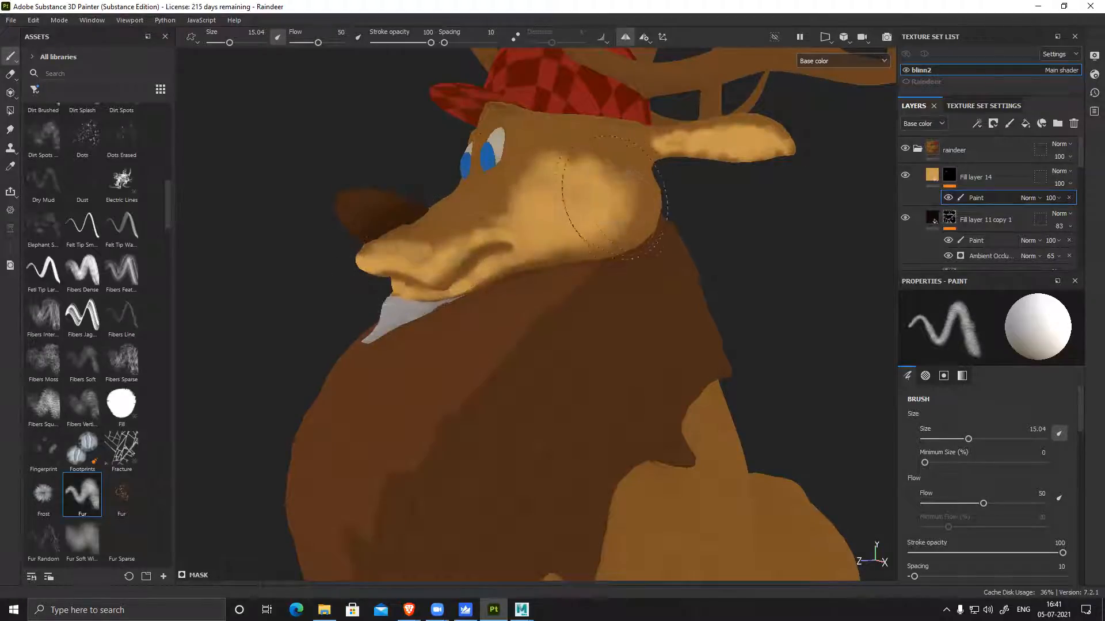
{"action": "left_click_drag", "start_coordinate": [541, 248], "coordinate": [531, 252]}
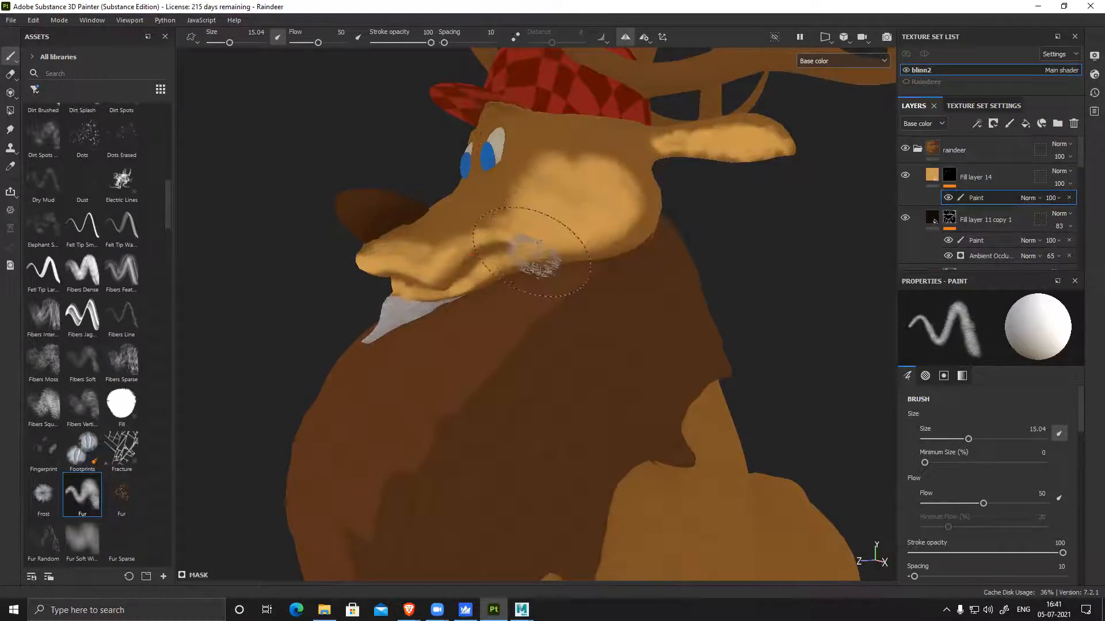
Add a Blur filter above the Paint effect in Fill layer 14's mask and set its intensity to 7.57
{"action": "right_click_drag", "start_coordinate": [567, 284], "coordinate": [365, 257], "text": "alt"}
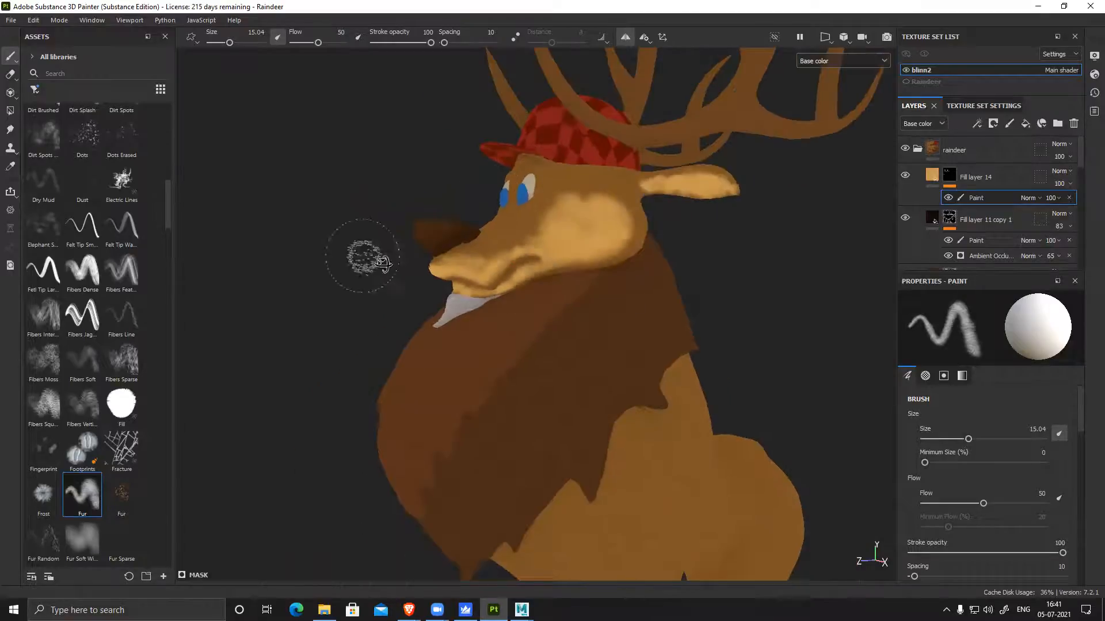
{"action": "left_click_drag", "start_coordinate": [366, 257], "coordinate": [466, 402], "text": "alt"}
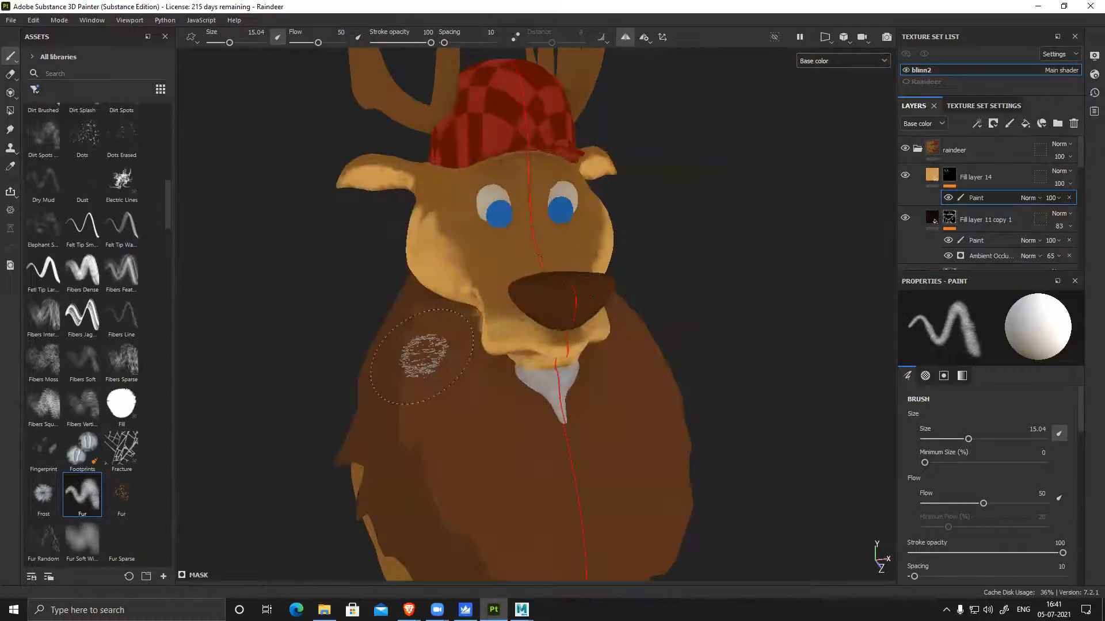
{"action": "right_click", "coordinate": [979, 197]}
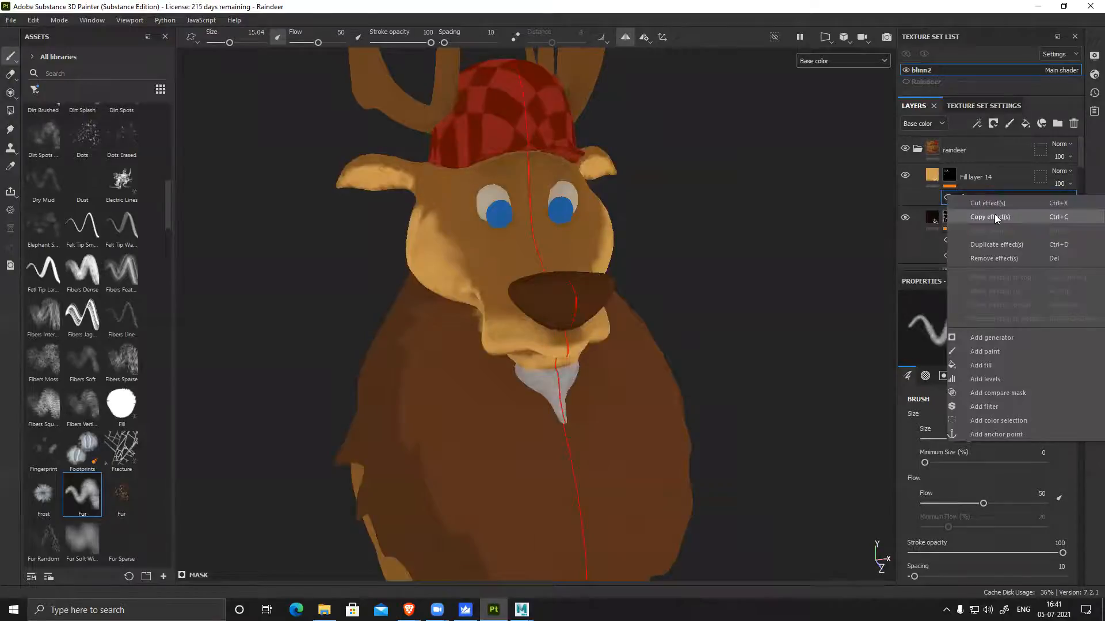
{"action": "left_click", "coordinate": [1000, 407]}
{"action": "left_click", "coordinate": [986, 322]}
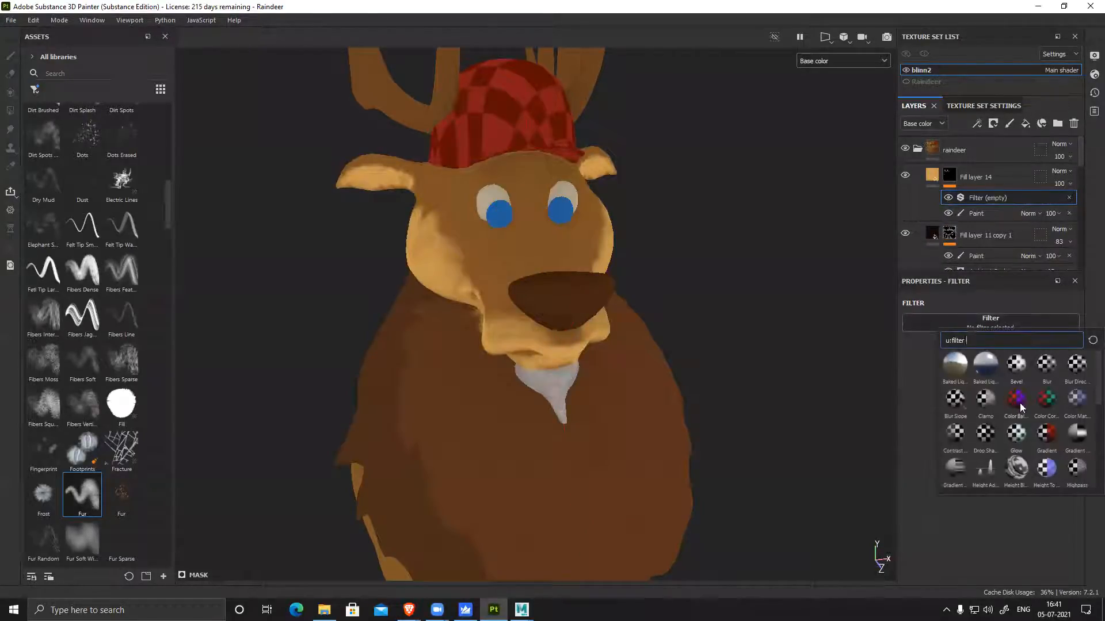
{"action": "left_click", "coordinate": [1045, 368]}
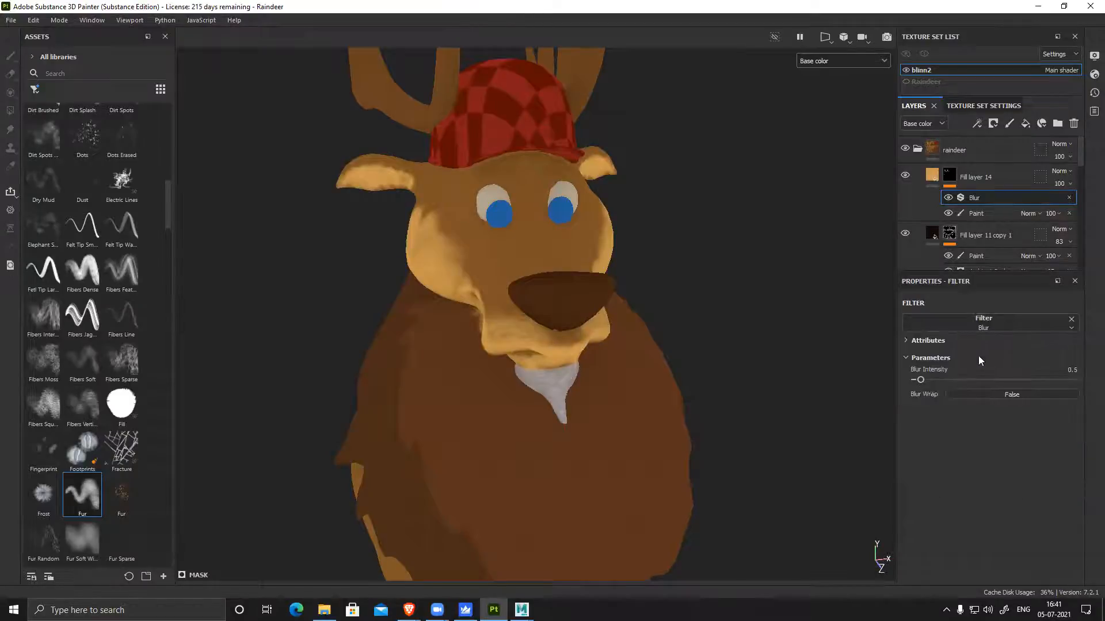
{"action": "left_click_drag", "start_coordinate": [934, 379], "coordinate": [990, 373]}
Lower the opacity of Fill layer 14 to 35 and check the softened patches on the head and body
{"action": "left_click_drag", "start_coordinate": [762, 289], "coordinate": [660, 315], "text": "alt"}
{"action": "left_click", "coordinate": [1069, 183]}
{"action": "left_click_drag", "start_coordinate": [1099, 205], "coordinate": [1078, 210]}
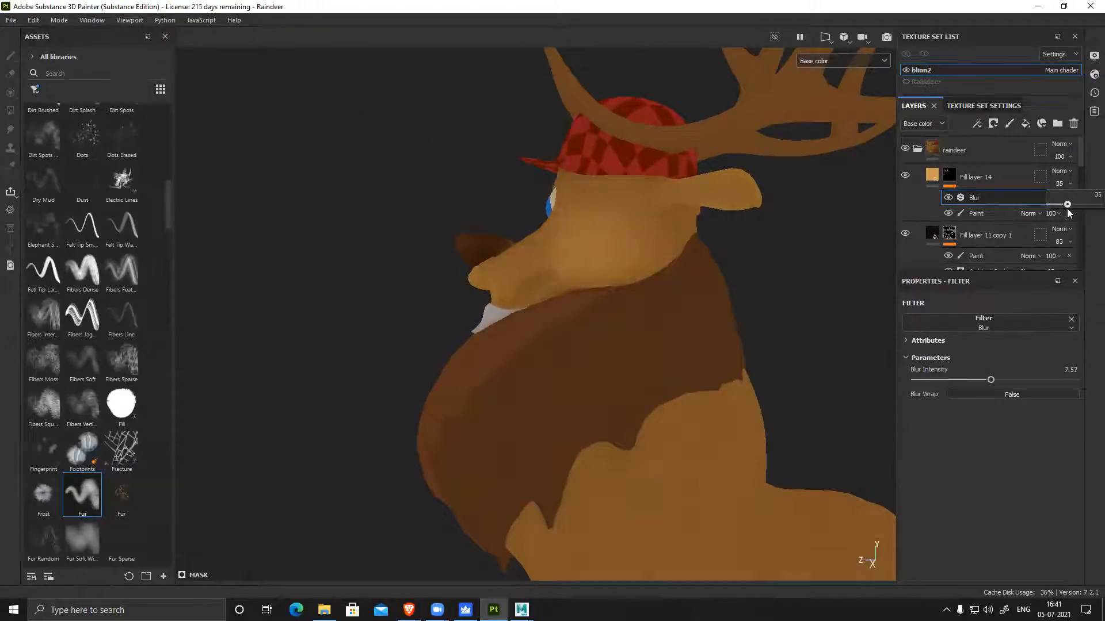
{"action": "middle_click_drag", "start_coordinate": [742, 445], "coordinate": [609, 356], "text": "alt"}
{"action": "right_click_drag", "start_coordinate": [608, 355], "coordinate": [501, 294], "text": "alt"}
{"action": "left_click_drag", "start_coordinate": [501, 293], "coordinate": [536, 298], "text": "alt"}
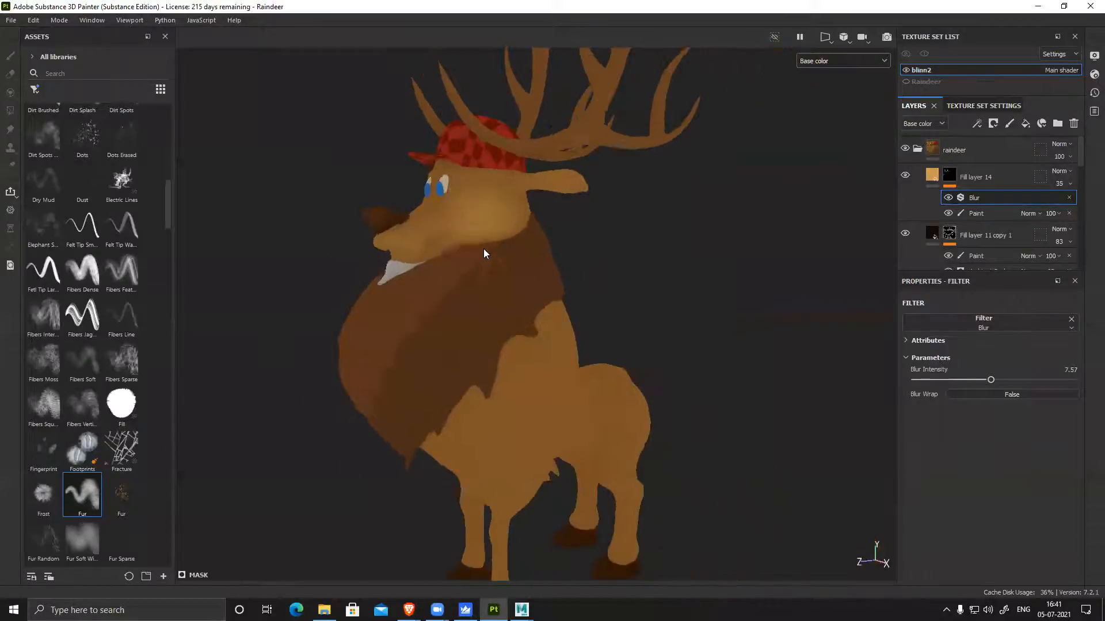
{"action": "middle_click_drag", "start_coordinate": [484, 248], "coordinate": [489, 289], "text": "alt"}
{"action": "right_click_drag", "start_coordinate": [514, 227], "coordinate": [572, 276], "text": "alt"}
{"action": "middle_click_drag", "start_coordinate": [572, 276], "coordinate": [611, 344], "text": "alt"}
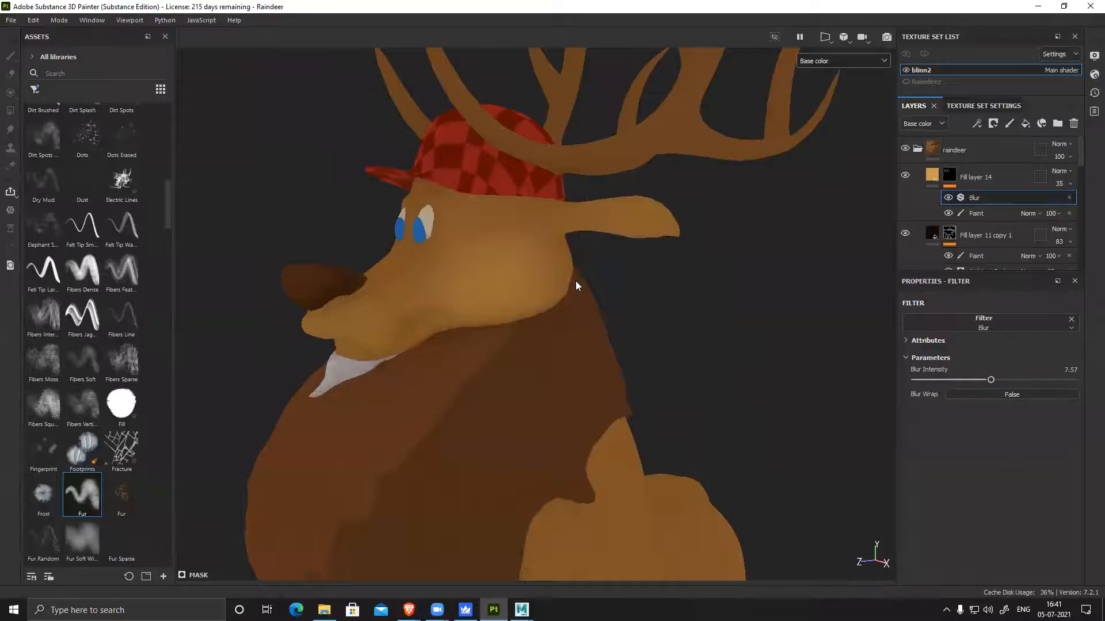
Select the Paint effect in Fill layer 14's mask and reduce the brush size to 8.29
{"action": "left_click", "coordinate": [985, 213]}
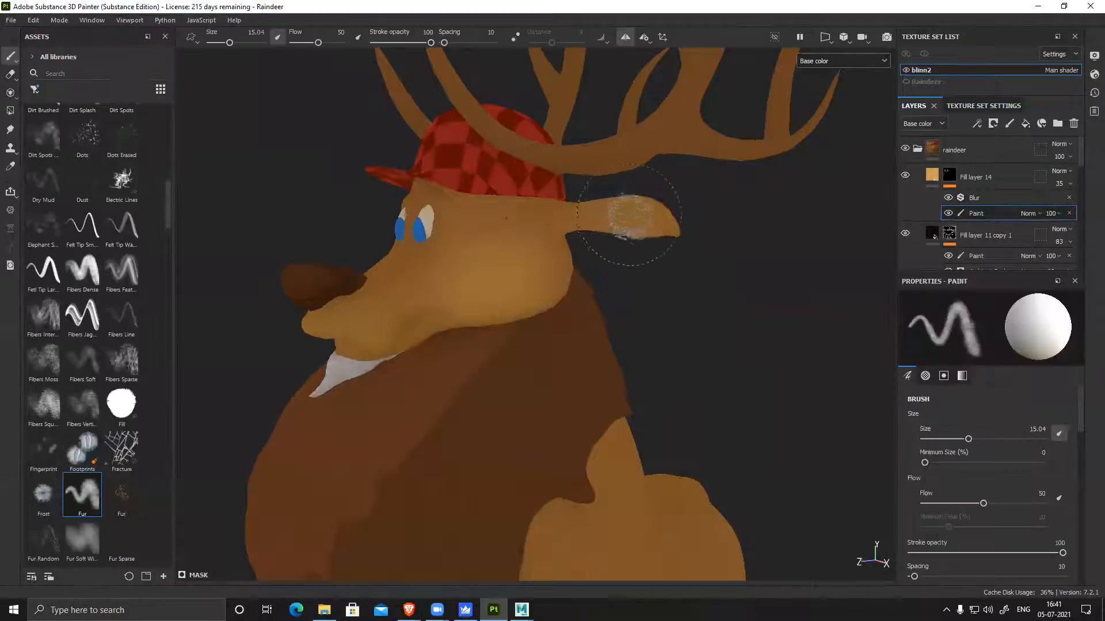
{"action": "right_click_drag", "start_coordinate": [597, 227], "coordinate": [585, 227], "text": "ctrl"}
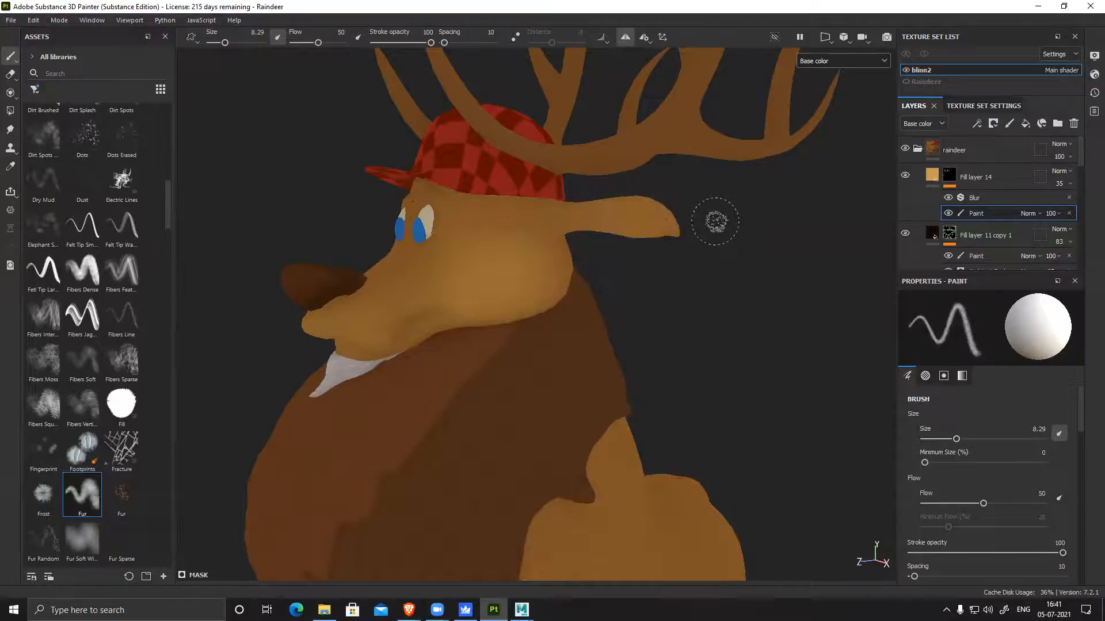
{"action": "scroll", "coordinate": [715, 222], "scroll_direction": "up", "scroll_amount": 3}
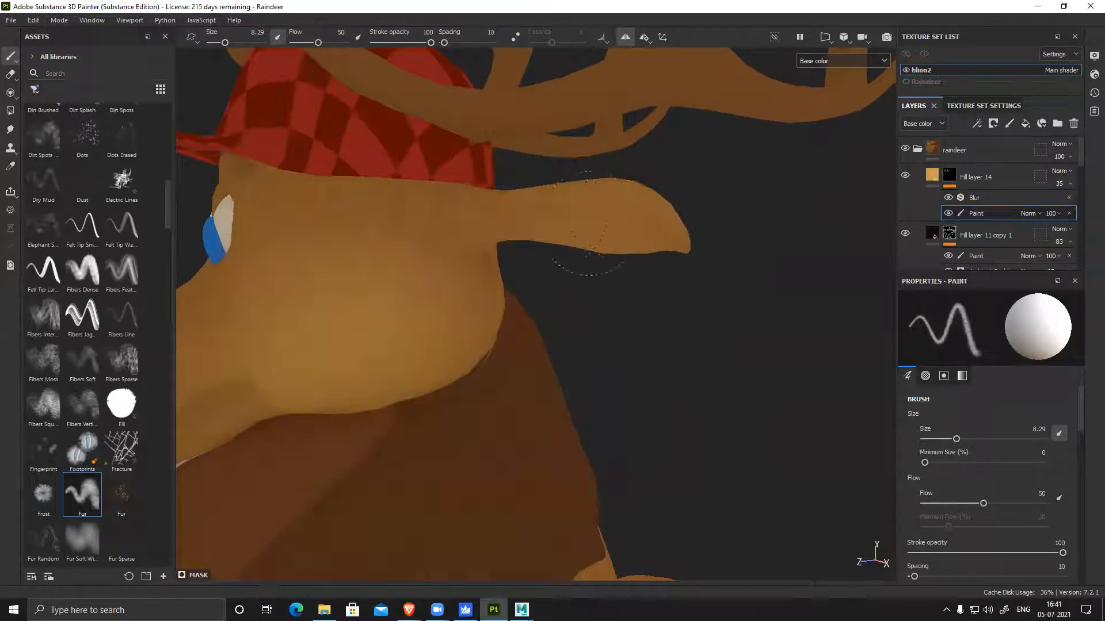
{"action": "scroll", "coordinate": [702, 136], "scroll_direction": "down", "scroll_amount": 5}
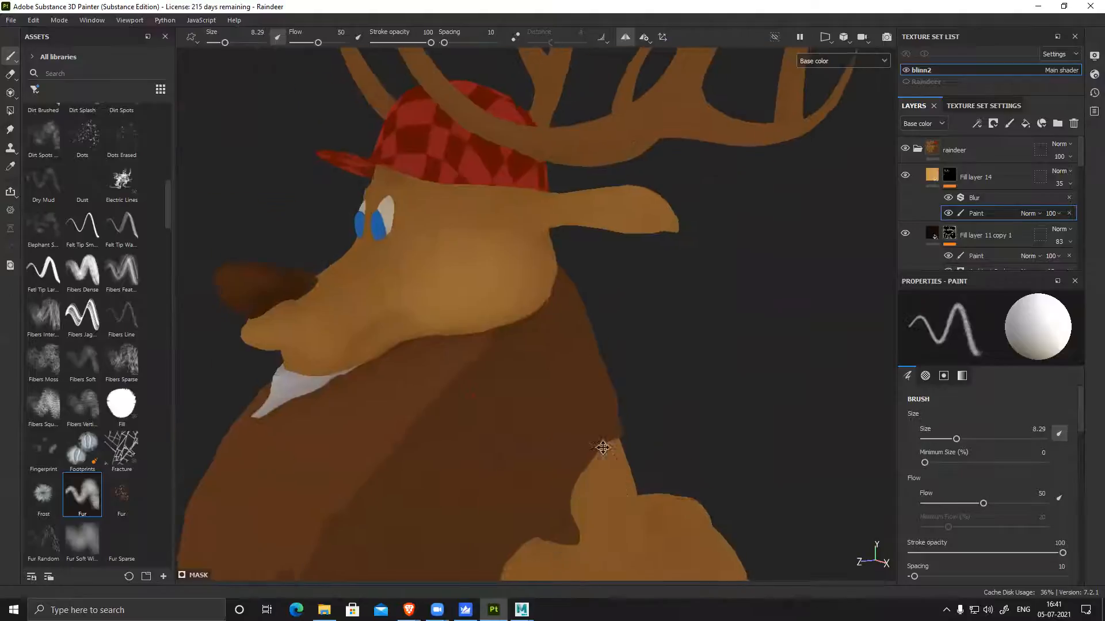
Raise the opacity of Fill layer 14 to 82 and enlarge the brush to 20.05 for painting the chest
{"action": "left_click_drag", "start_coordinate": [604, 449], "coordinate": [576, 403], "text": "alt"}
{"action": "middle_click_drag", "start_coordinate": [541, 403], "coordinate": [543, 328], "text": "alt"}
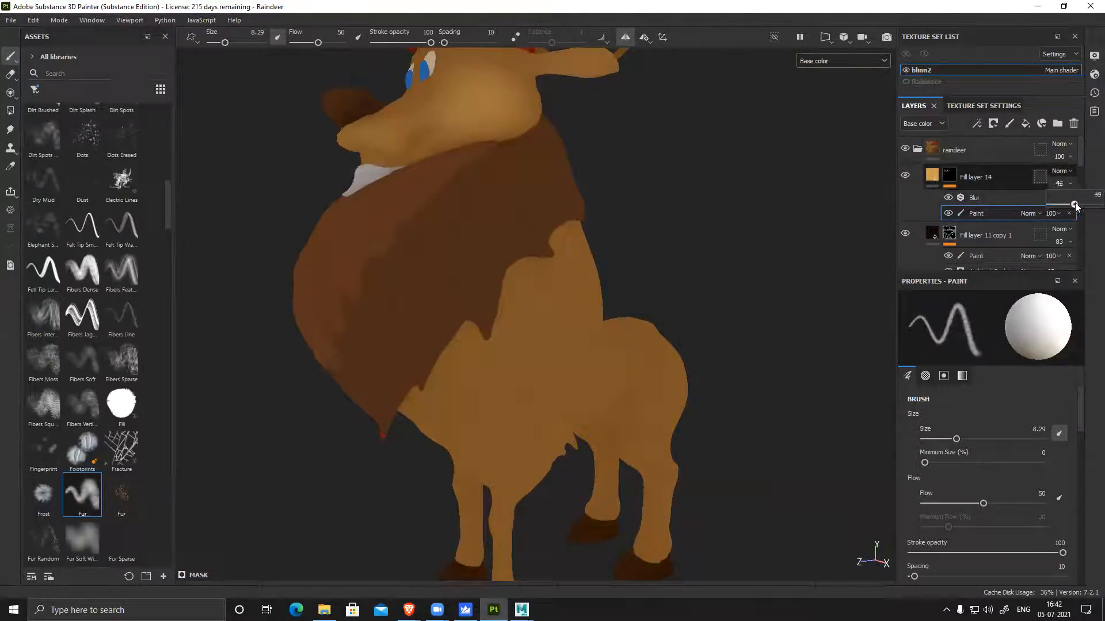
{"action": "mouse_move", "coordinate": [719, 371]}
{"action": "left_mouse_down", "text": "alt"}
{"action": "mouse_move", "coordinate": [720, 277]}
{"action": "mouse_move", "coordinate": [658, 375]}
{"action": "mouse_move", "coordinate": [752, 312]}
{"action": "mouse_move", "coordinate": [659, 345]}
{"action": "left_mouse_up", "text": "alt"}
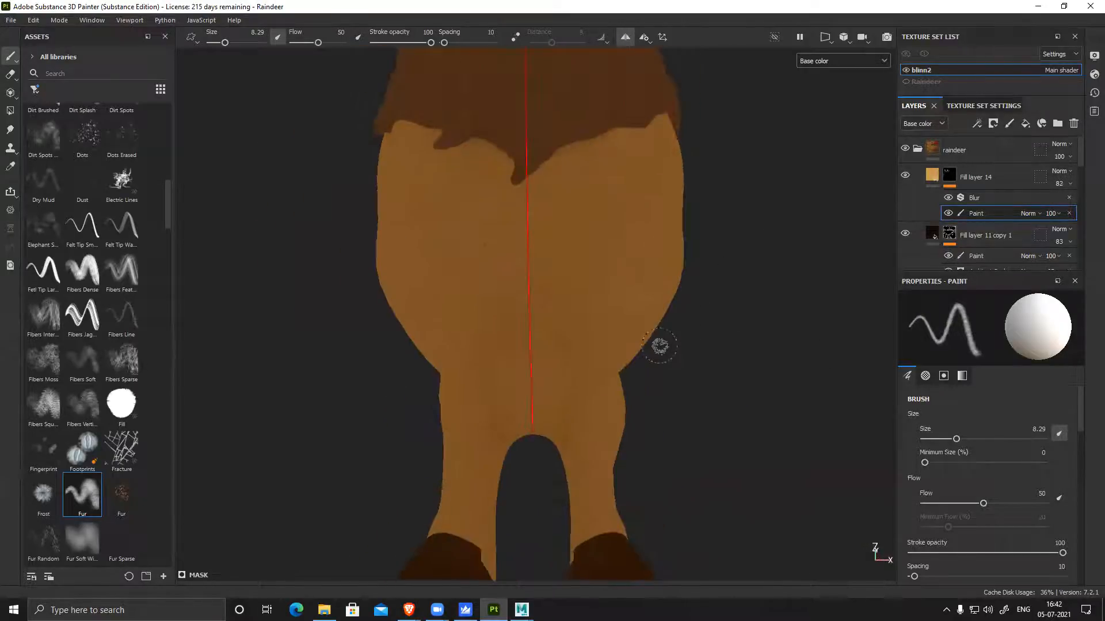
{"action": "key", "text": "]"}
{"action": "key", "text": "]"}
{"action": "key", "text": "]"}
{"action": "key", "text": "]"}
{"action": "key", "text": "]"}
{"action": "key", "text": "]"}
{"action": "key", "text": "]"}
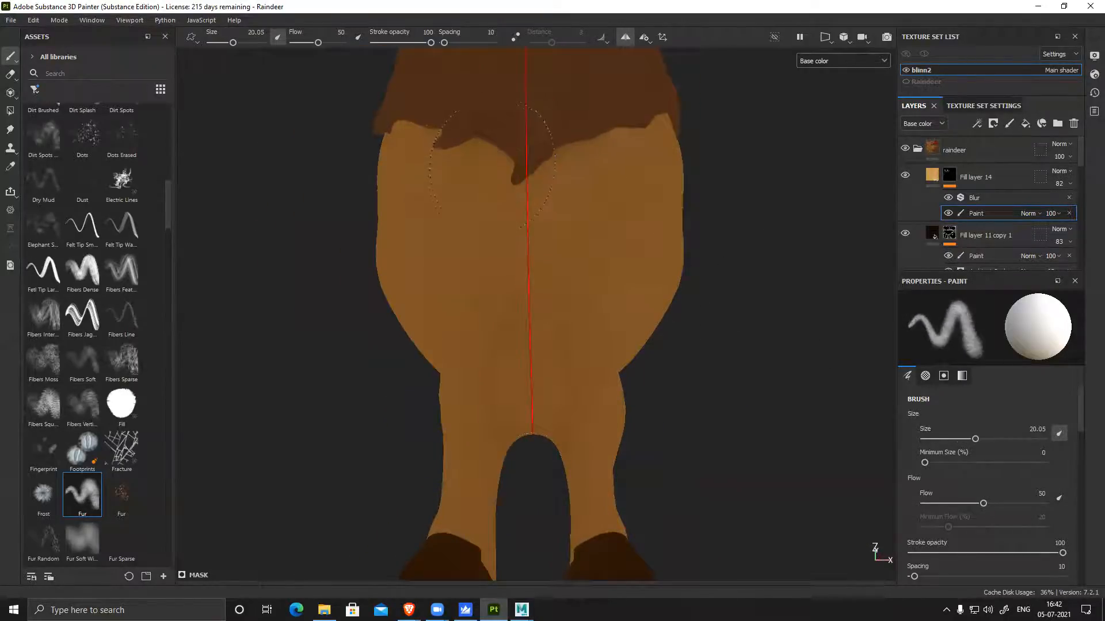
Hide the Blur filter and paint a light fur patch down the chest below the mane
{"action": "left_click", "coordinate": [558, 195]}
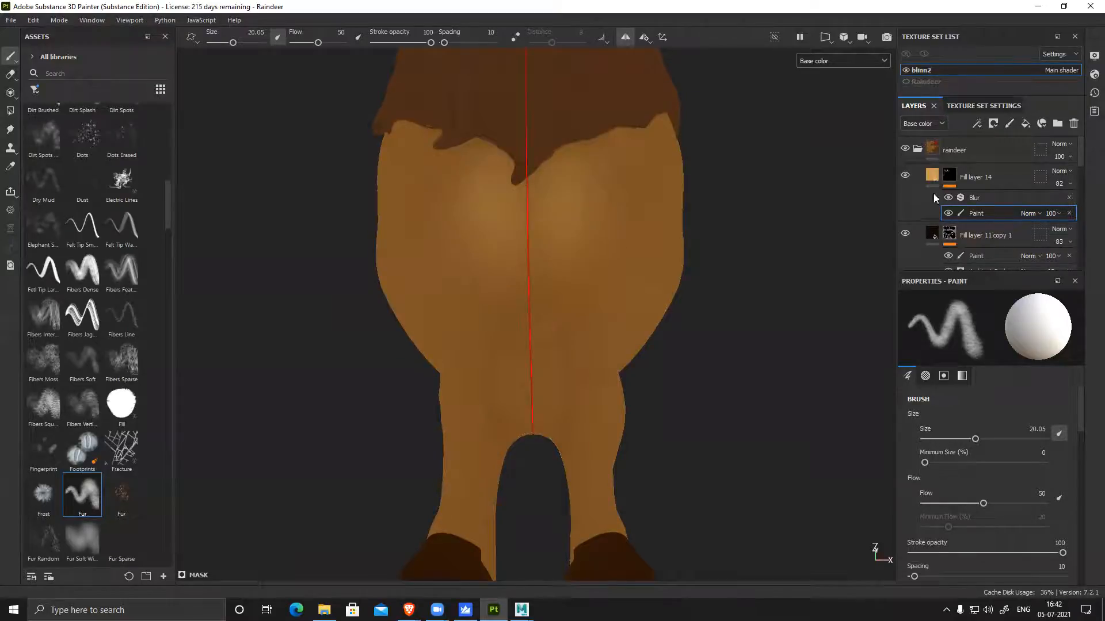
{"action": "left_click", "coordinate": [948, 197]}
{"action": "left_click_drag", "start_coordinate": [532, 213], "coordinate": [523, 311]}
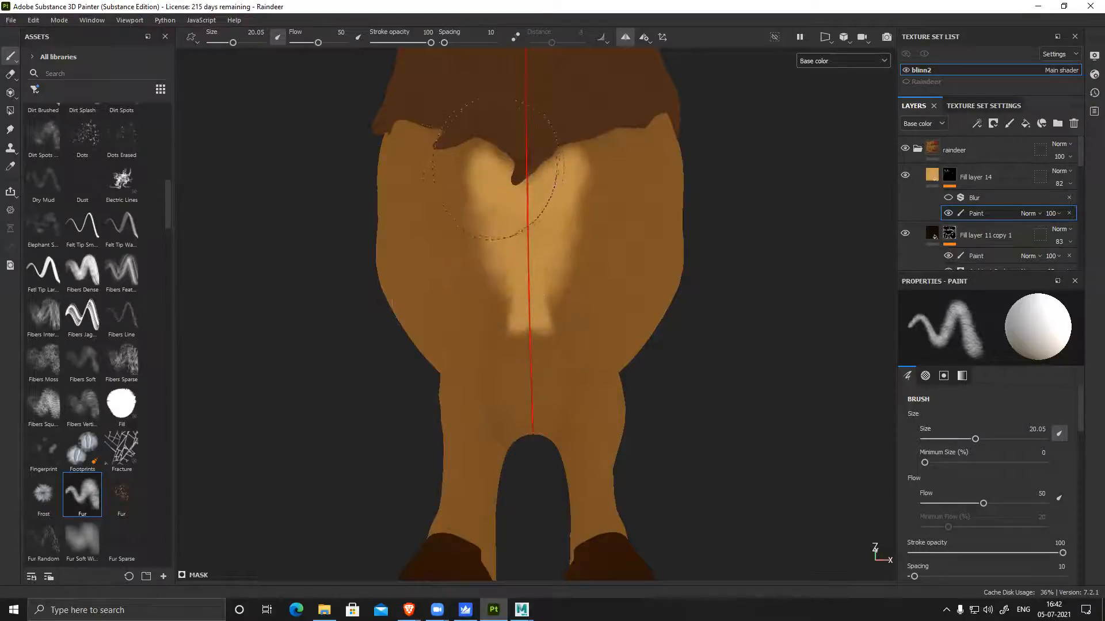
Extend the light fur across the underside of the belly, from between the front legs to the hind legs
{"action": "mouse_move", "coordinate": [604, 296]}
{"action": "left_mouse_down", "text": "alt"}
{"action": "mouse_move", "coordinate": [505, 283]}
{"action": "mouse_move", "coordinate": [562, 264]}
{"action": "mouse_move", "coordinate": [760, 262]}
{"action": "mouse_move", "coordinate": [754, 299]}
{"action": "mouse_move", "coordinate": [731, 305]}
{"action": "mouse_move", "coordinate": [762, 242]}
{"action": "mouse_move", "coordinate": [768, 265]}
{"action": "mouse_move", "coordinate": [814, 262]}
{"action": "left_mouse_up", "text": "alt"}
{"action": "mouse_move", "coordinate": [819, 224]}
{"action": "left_mouse_down"}
{"action": "mouse_move", "coordinate": [851, 253]}
{"action": "mouse_move", "coordinate": [808, 224]}
{"action": "left_mouse_up"}
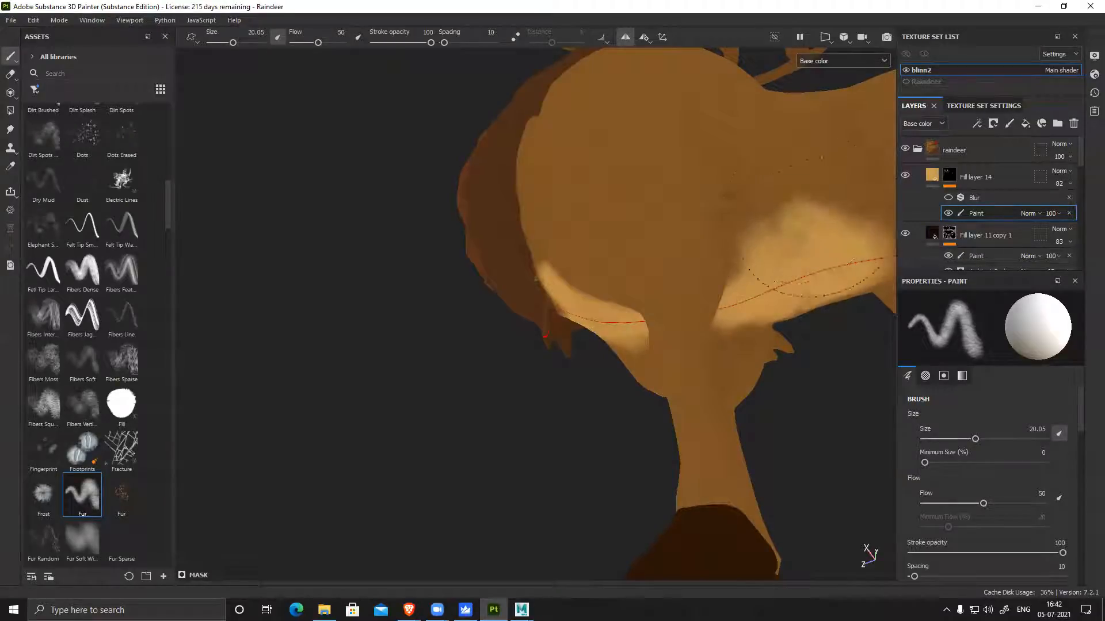
{"action": "mouse_move", "coordinate": [858, 276]}
{"action": "left_mouse_down", "text": "alt"}
{"action": "mouse_move", "coordinate": [481, 230]}
{"action": "mouse_move", "coordinate": [587, 259]}
{"action": "mouse_move", "coordinate": [611, 321]}
{"action": "left_mouse_up", "text": "alt"}
{"action": "left_click_drag", "start_coordinate": [592, 248], "coordinate": [731, 262]}
{"action": "left_click_drag", "start_coordinate": [628, 257], "coordinate": [604, 269]}
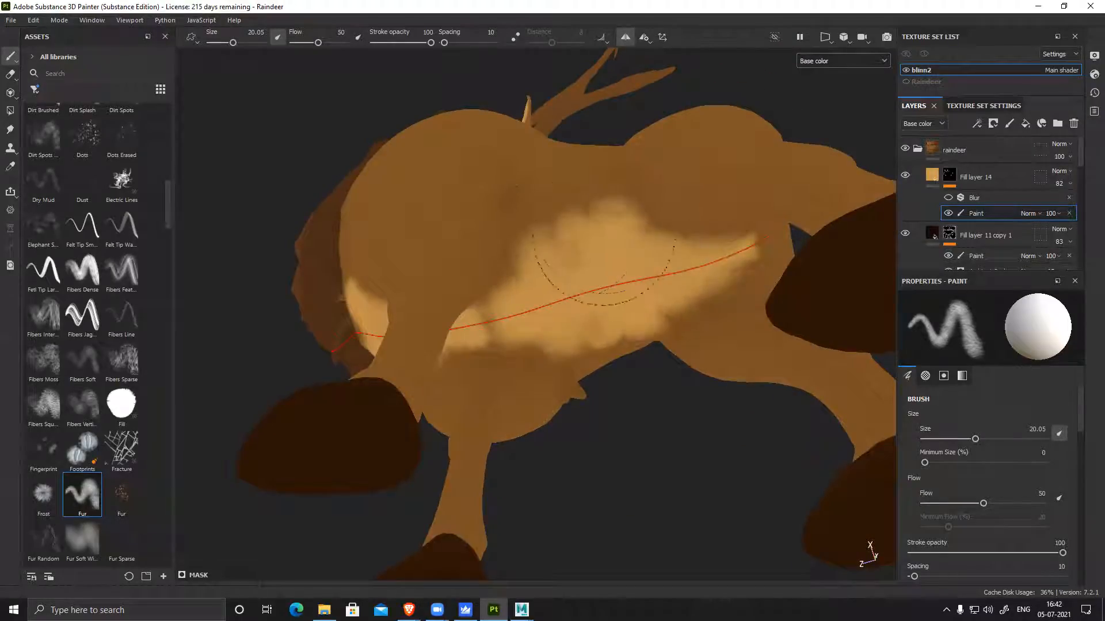
{"action": "mouse_move", "coordinate": [555, 230]}
{"action": "left_mouse_down"}
{"action": "mouse_move", "coordinate": [564, 244]}
{"action": "mouse_move", "coordinate": [500, 314]}
{"action": "mouse_move", "coordinate": [506, 333]}
{"action": "left_mouse_up"}
{"action": "left_click_drag", "start_coordinate": [489, 376], "coordinate": [538, 371]}
{"action": "mouse_move", "coordinate": [621, 325]}
{"action": "left_mouse_down", "text": "alt"}
{"action": "mouse_move", "coordinate": [815, 274]}
{"action": "mouse_move", "coordinate": [774, 293]}
{"action": "left_mouse_up", "text": "alt"}
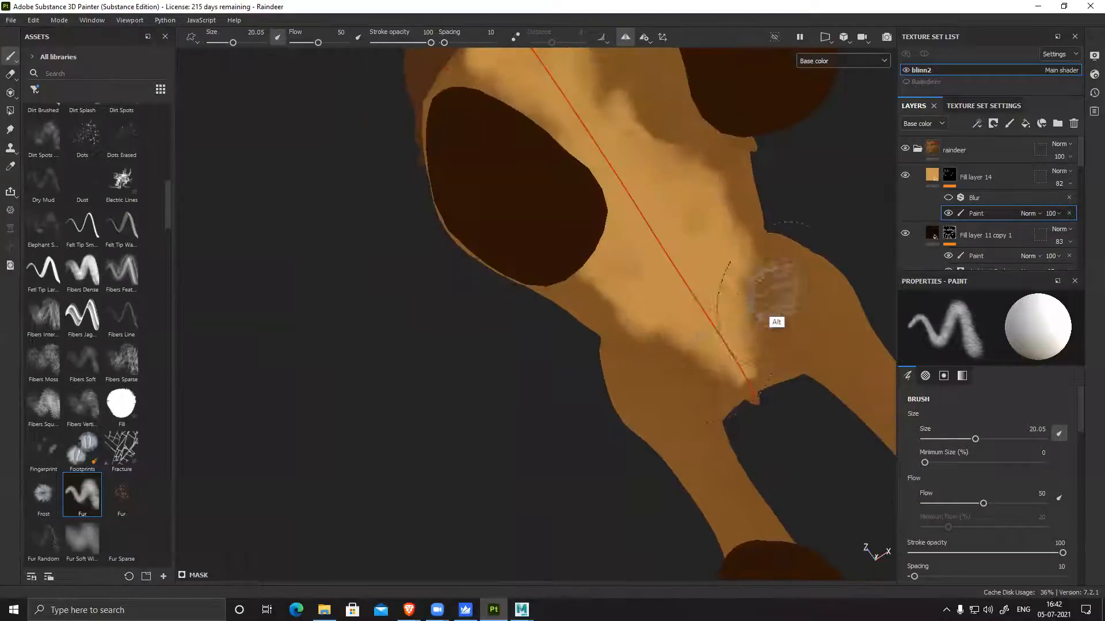
{"action": "left_click_drag", "start_coordinate": [699, 367], "coordinate": [660, 335]}
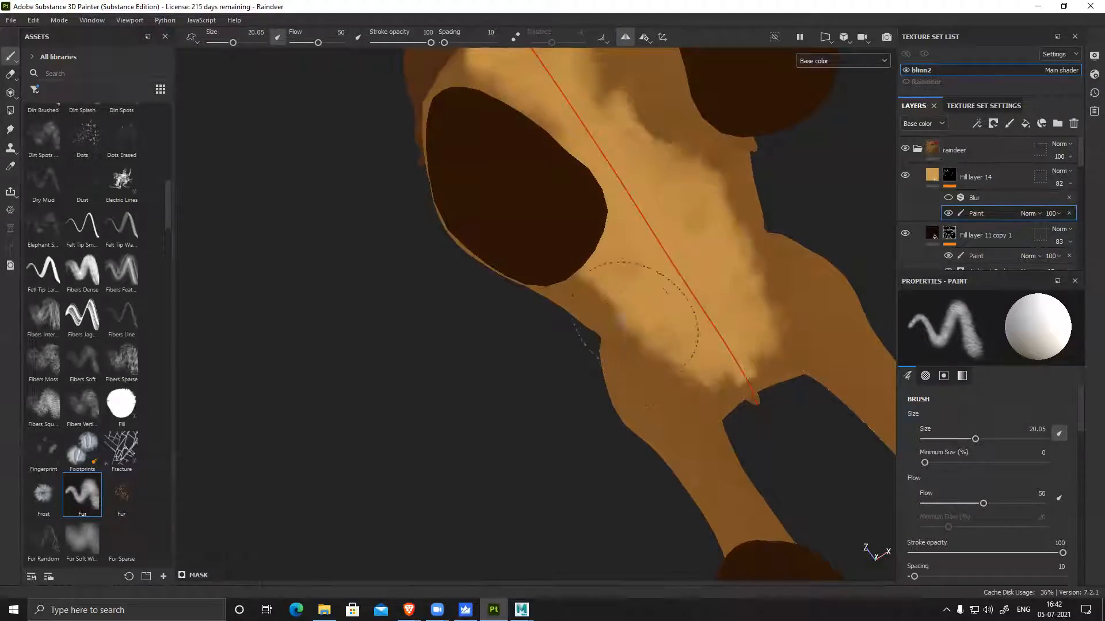
Turn the Blur filter on Fill layer 14's mask back on to soften the chest and belly patches
{"action": "mouse_move", "coordinate": [553, 340]}
{"action": "left_mouse_down", "text": "alt"}
{"action": "mouse_move", "coordinate": [423, 335]}
{"action": "mouse_move", "coordinate": [390, 415]}
{"action": "mouse_move", "coordinate": [434, 372]}
{"action": "left_mouse_up", "text": "alt"}
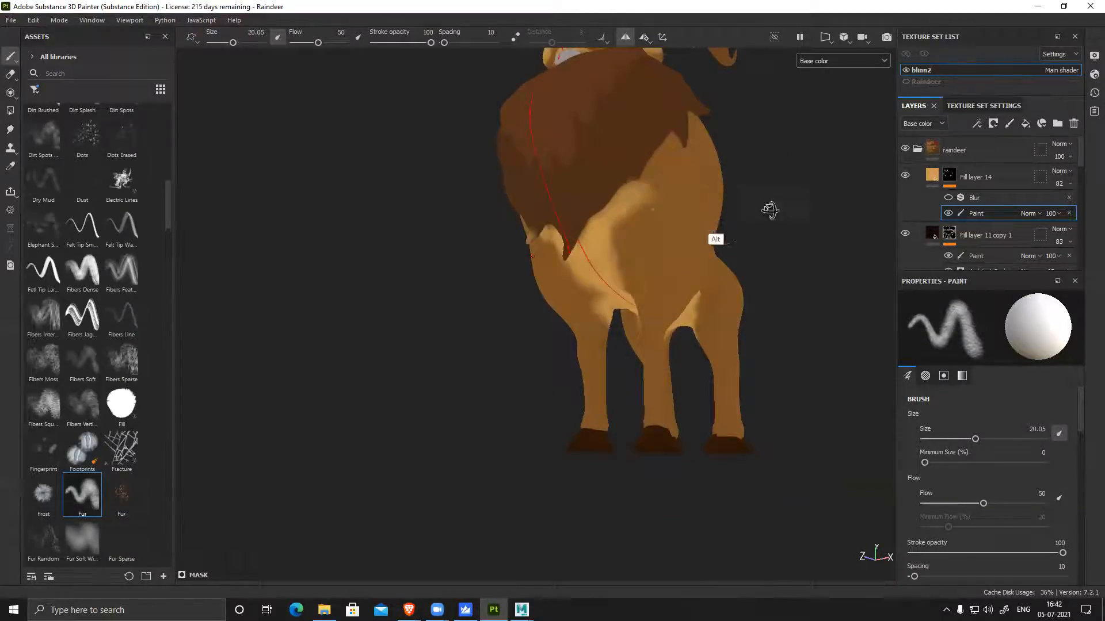
{"action": "left_click_drag", "start_coordinate": [715, 239], "coordinate": [834, 240], "text": "alt"}
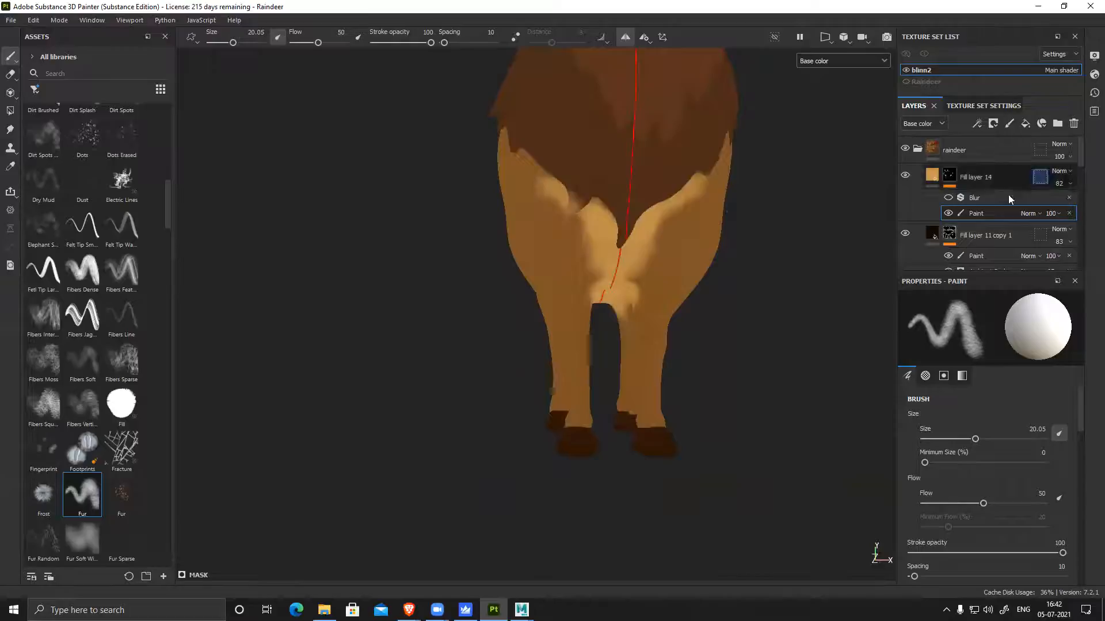
{"action": "left_click", "coordinate": [948, 197]}
{"action": "left_click_drag", "start_coordinate": [694, 251], "coordinate": [659, 239], "text": "alt"}
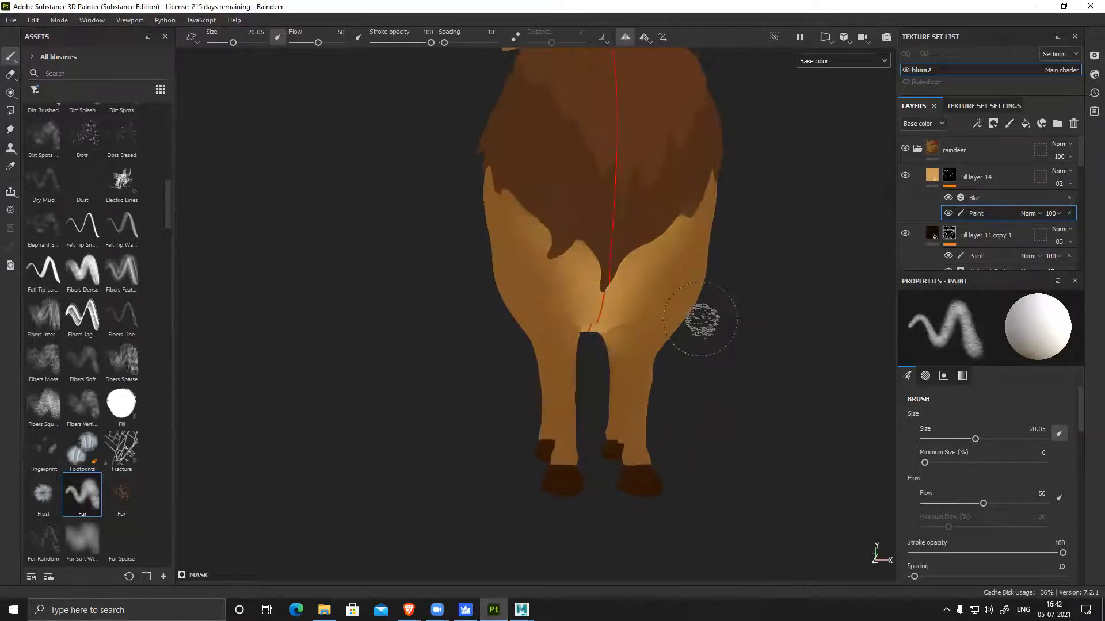
{"action": "right_click_drag", "start_coordinate": [706, 321], "coordinate": [627, 329], "text": "alt"}
{"action": "mouse_move", "coordinate": [627, 329]}
{"action": "left_mouse_down", "text": "alt"}
{"action": "mouse_move", "coordinate": [503, 347]}
{"action": "mouse_move", "coordinate": [506, 333]}
{"action": "mouse_move", "coordinate": [572, 377]}
{"action": "left_mouse_up", "text": "alt"}
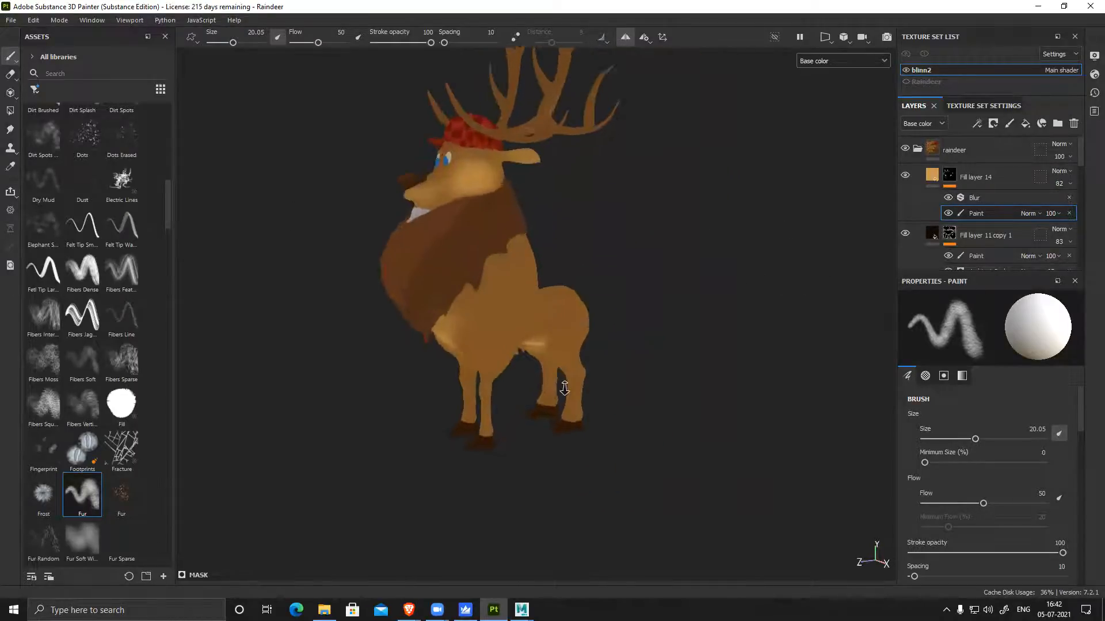
Switch the viewport to the full Material display and examine the reindeer's head, chest and body from several angles
{"action": "key", "text": "m"}
{"action": "left_click_drag", "start_coordinate": [651, 373], "coordinate": [522, 322], "text": "alt"}
{"action": "right_click_drag", "start_coordinate": [520, 222], "coordinate": [662, 409], "text": "alt"}
{"action": "mouse_move", "coordinate": [567, 262]}
{"action": "middle_mouse_down", "text": "alt"}
{"action": "mouse_move", "coordinate": [565, 313]}
{"action": "mouse_move", "coordinate": [546, 333]}
{"action": "middle_mouse_up", "text": "alt"}
{"action": "right_click_drag", "start_coordinate": [547, 334], "coordinate": [556, 345], "text": "alt"}
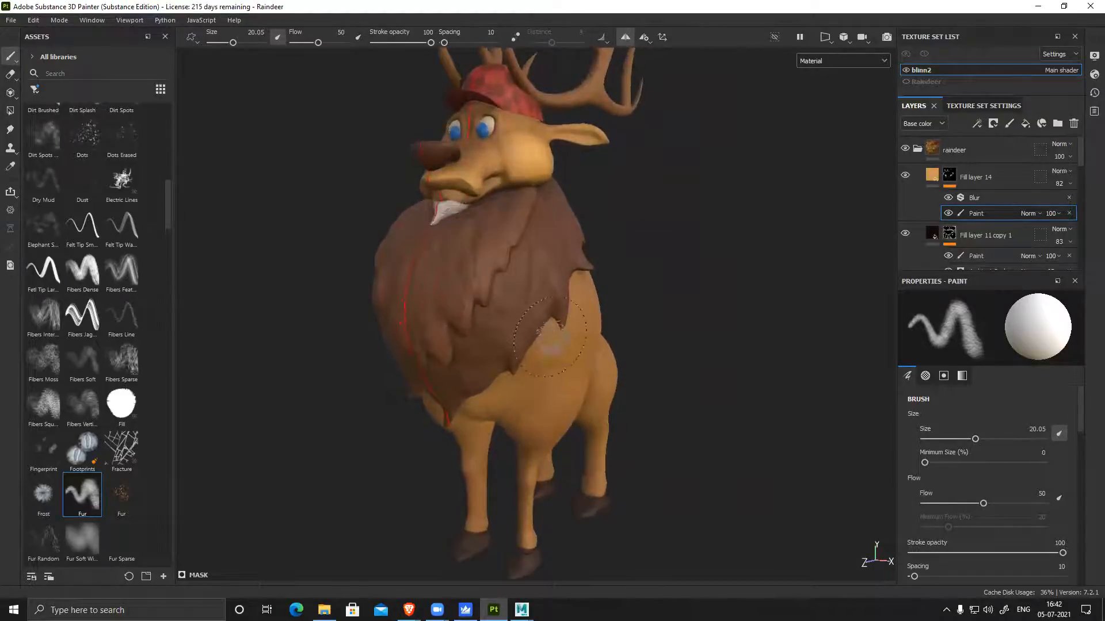
{"action": "left_click_drag", "start_coordinate": [563, 316], "coordinate": [518, 337], "text": "alt"}
{"action": "middle_click_drag", "start_coordinate": [575, 277], "coordinate": [567, 322], "text": "alt"}
{"action": "left_click_drag", "start_coordinate": [601, 236], "coordinate": [546, 247], "text": "alt"}
{"action": "right_click_drag", "start_coordinate": [599, 299], "coordinate": [690, 415], "text": "alt"}
Set the opacity of Fill layer 14 to 37 to tone down the light fur patches
{"action": "left_click_drag", "start_coordinate": [1087, 206], "coordinate": [1064, 207]}
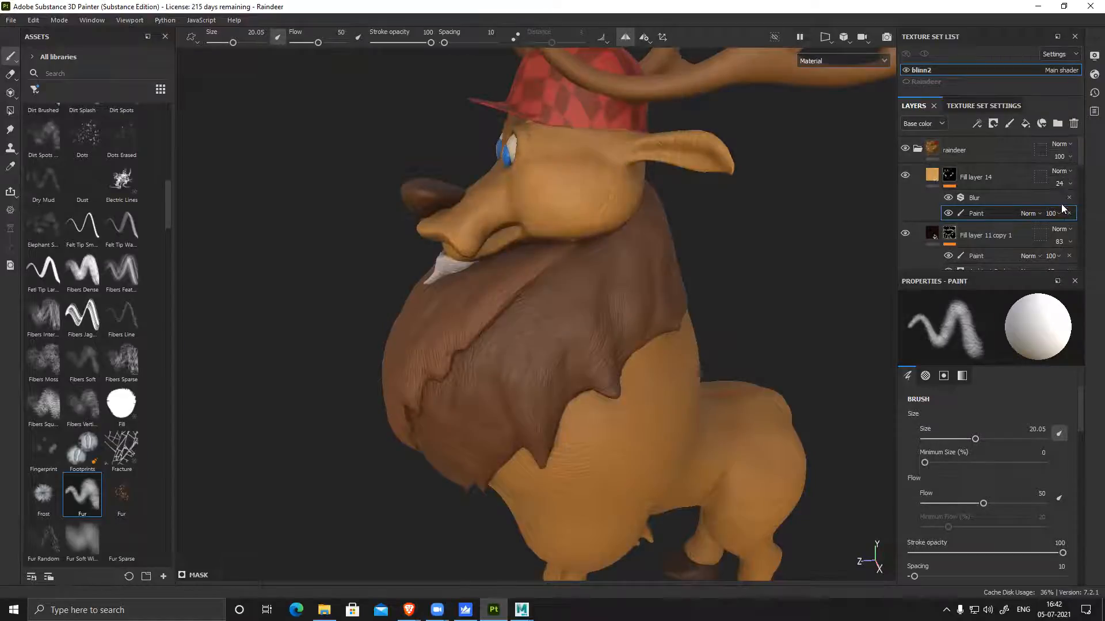
{"action": "left_click", "coordinate": [1070, 185]}
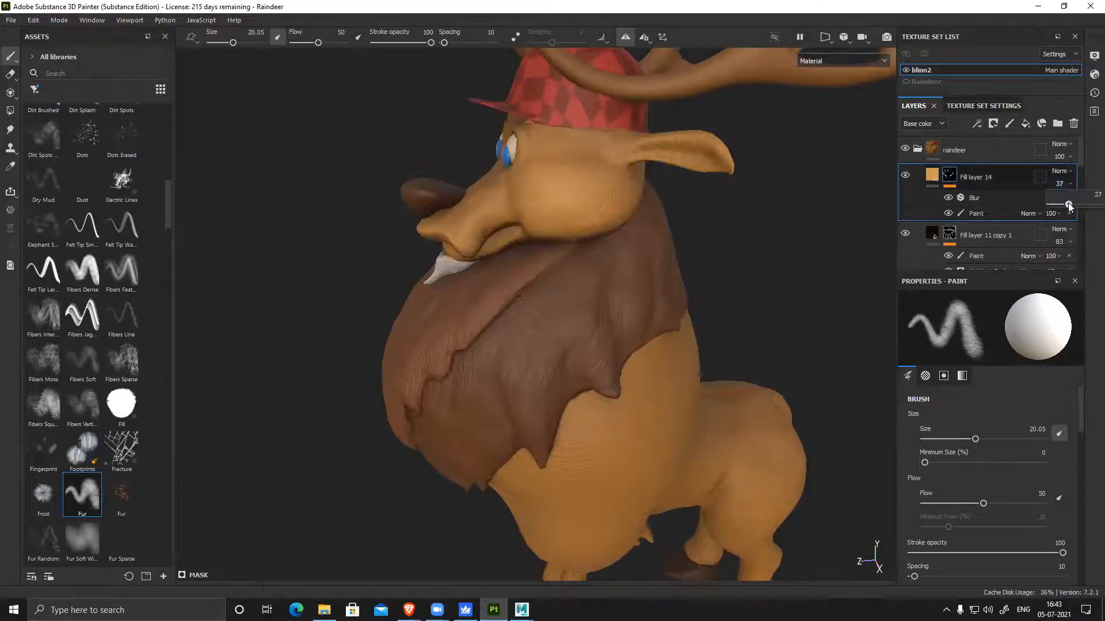
{"action": "left_click_drag", "start_coordinate": [587, 276], "coordinate": [645, 247], "text": "alt"}
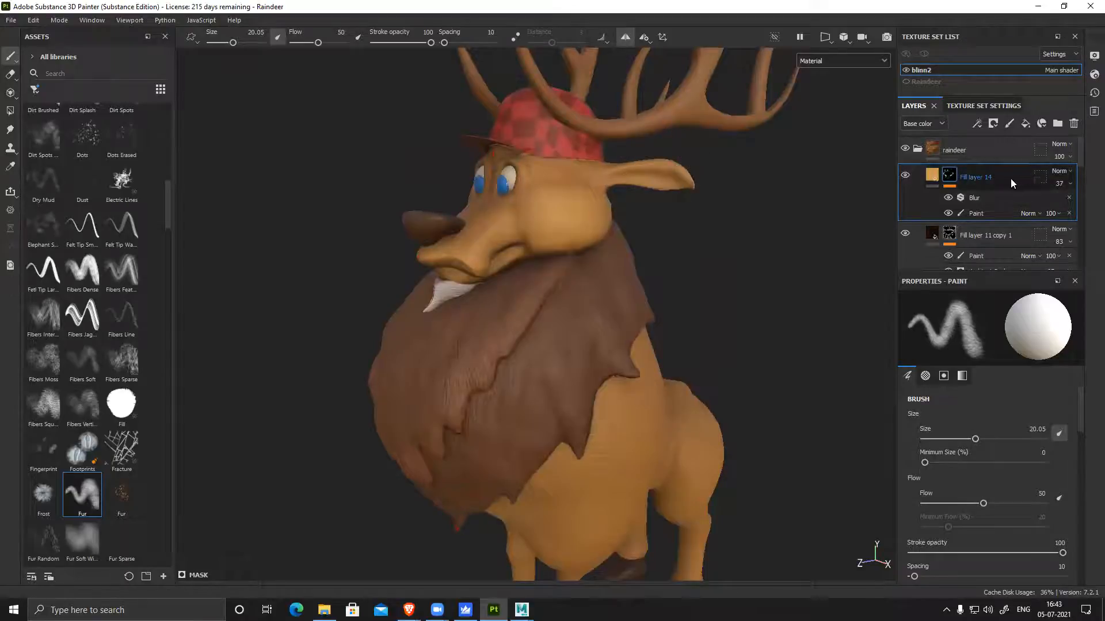
Duplicate Fill layer 14, remove the copy's painted strokes, and add an empty Paint effect to its mask
{"action": "right_click", "coordinate": [1025, 180]}
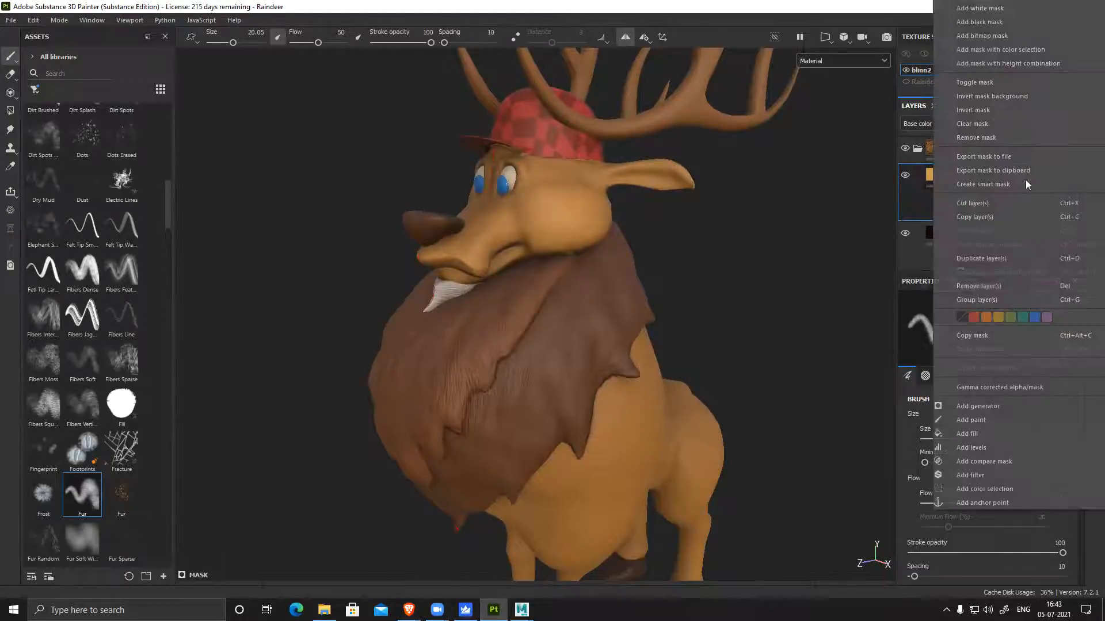
{"action": "left_click", "coordinate": [975, 257]}
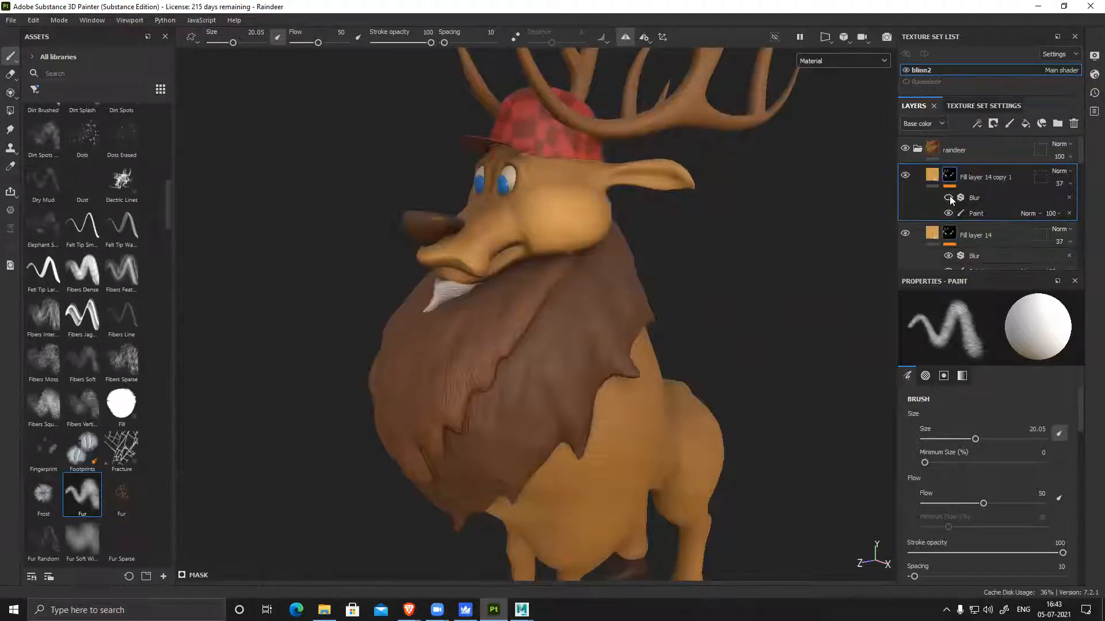
{"action": "left_click", "coordinate": [1069, 214]}
{"action": "right_click", "coordinate": [978, 199]}
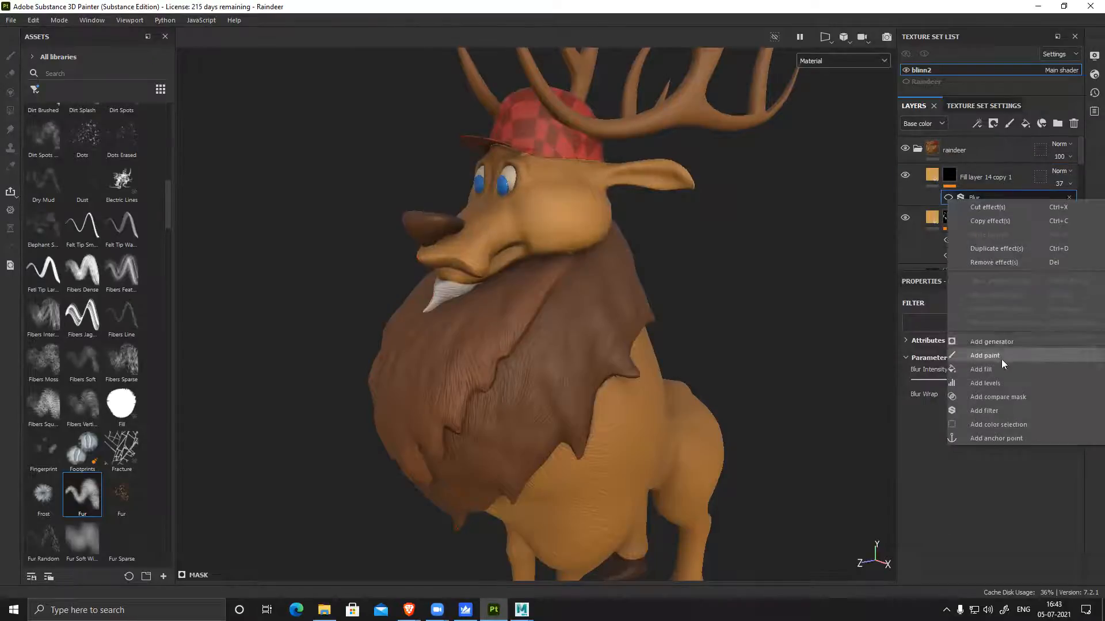
{"action": "left_click", "coordinate": [1001, 359]}
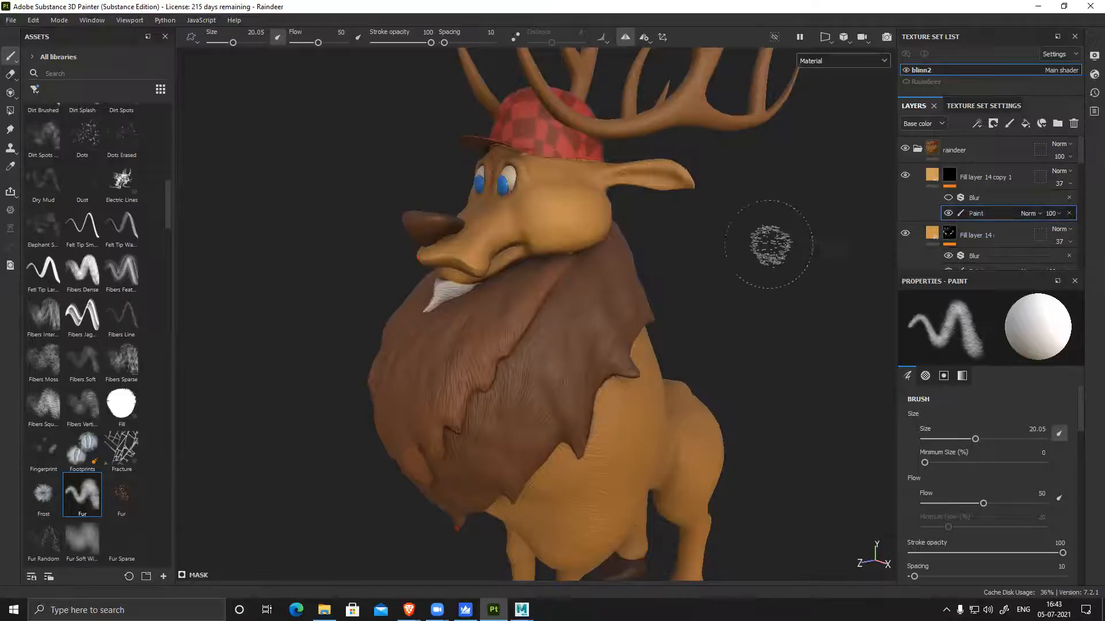
Reduce the brush size to 7.18 and examine the ears, the back of the head, the mane and the body
{"action": "scroll", "coordinate": [629, 178], "scroll_direction": "up", "scroll_amount": 6}
{"action": "scroll", "coordinate": [691, 407], "scroll_direction": "down", "scroll_amount": 5}
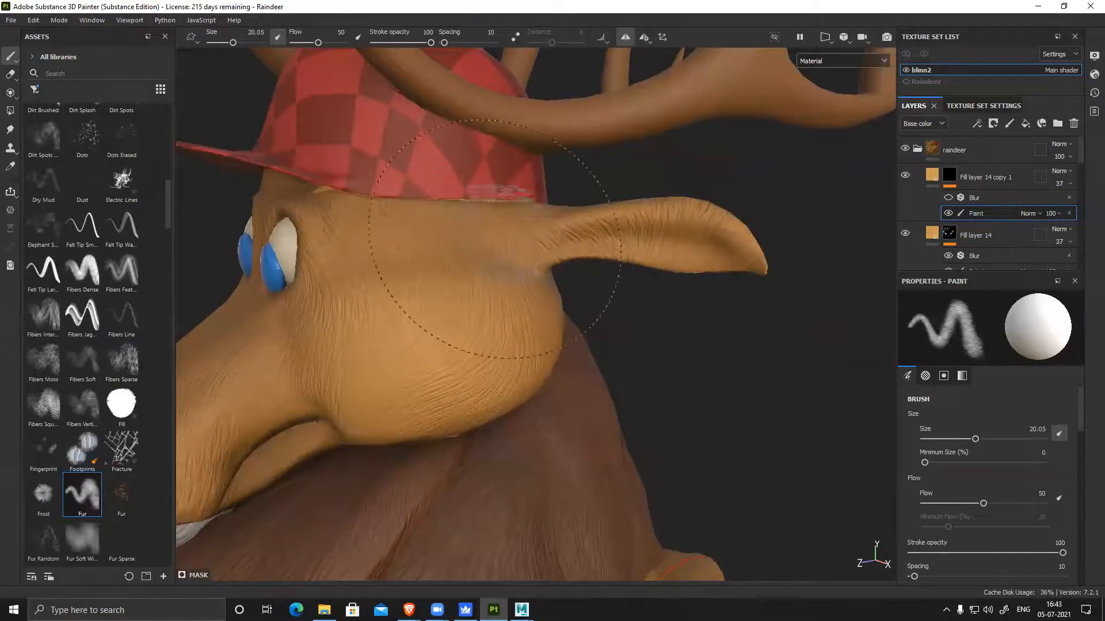
{"action": "right_click_drag", "start_coordinate": [663, 243], "coordinate": [613, 242], "text": "ctrl"}
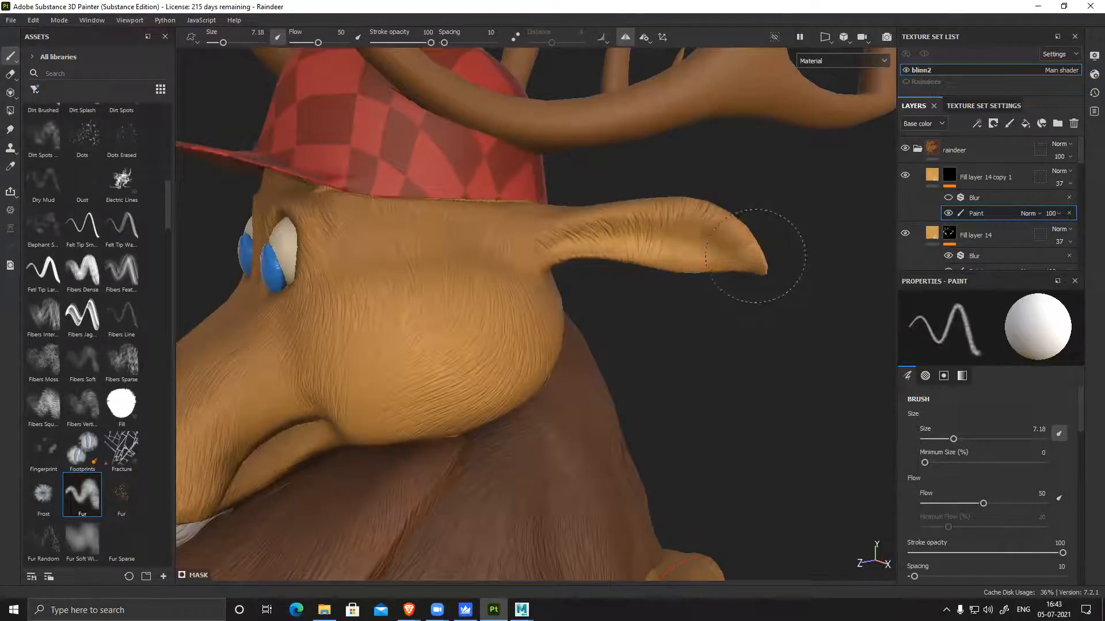
{"action": "right_click_drag", "start_coordinate": [753, 403], "coordinate": [685, 287], "text": "alt"}
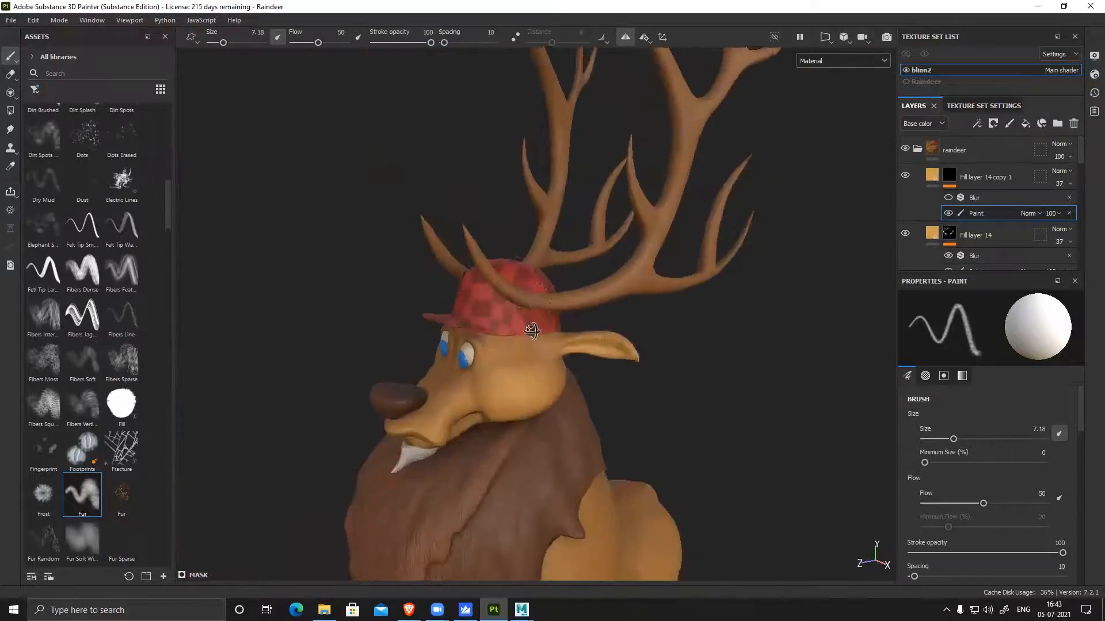
{"action": "left_click_drag", "start_coordinate": [719, 397], "coordinate": [545, 444], "text": "alt"}
{"action": "middle_click_drag", "start_coordinate": [545, 444], "coordinate": [614, 360], "text": "alt"}
{"action": "left_click_drag", "start_coordinate": [614, 360], "coordinate": [612, 305], "text": "alt"}
{"action": "middle_click_drag", "start_coordinate": [613, 305], "coordinate": [567, 345], "text": "alt"}
{"action": "left_click_drag", "start_coordinate": [567, 346], "coordinate": [602, 299], "text": "alt"}
{"action": "middle_click_drag", "start_coordinate": [601, 299], "coordinate": [592, 345], "text": "alt"}
{"action": "left_click_drag", "start_coordinate": [593, 346], "coordinate": [469, 276], "text": "alt"}
{"action": "mouse_move", "coordinate": [469, 276]}
{"action": "right_mouse_down", "text": "alt"}
{"action": "mouse_move", "coordinate": [462, 286]}
{"action": "mouse_move", "coordinate": [545, 363]}
{"action": "mouse_move", "coordinate": [757, 457]}
{"action": "right_mouse_up", "text": "alt"}
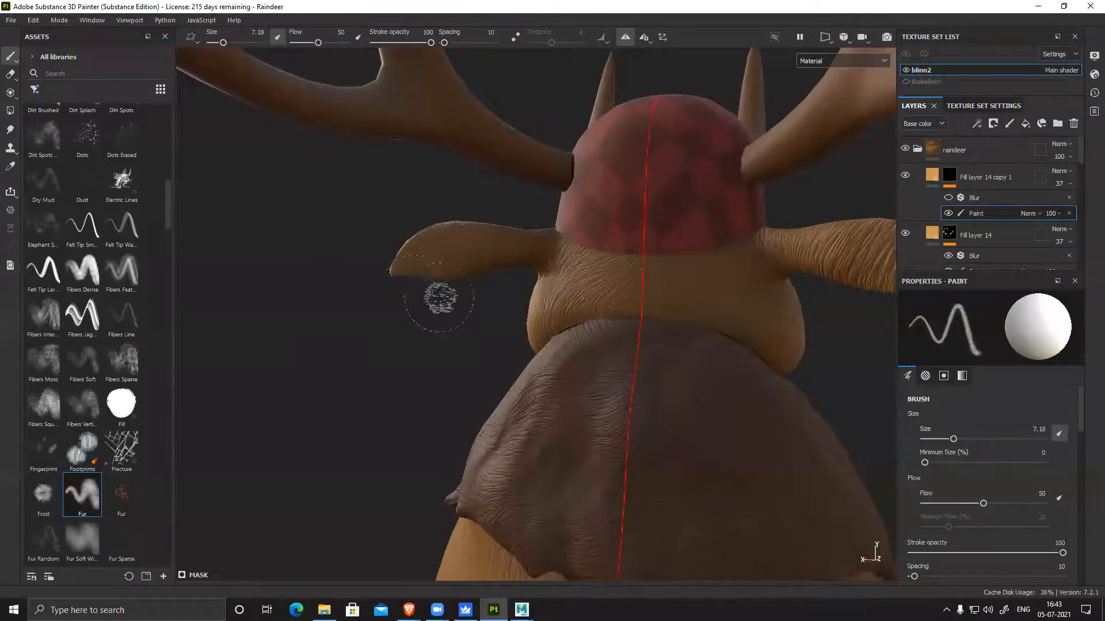
{"action": "right_click_drag", "start_coordinate": [439, 298], "coordinate": [291, 172], "text": "alt"}
{"action": "left_click_drag", "start_coordinate": [291, 173], "coordinate": [722, 291], "text": "alt"}
{"action": "middle_click_drag", "start_coordinate": [722, 290], "coordinate": [509, 159], "text": "alt"}
{"action": "left_click_drag", "start_coordinate": [509, 158], "coordinate": [476, 293], "text": "alt"}
{"action": "right_click_drag", "start_coordinate": [472, 240], "coordinate": [545, 350], "text": "alt"}
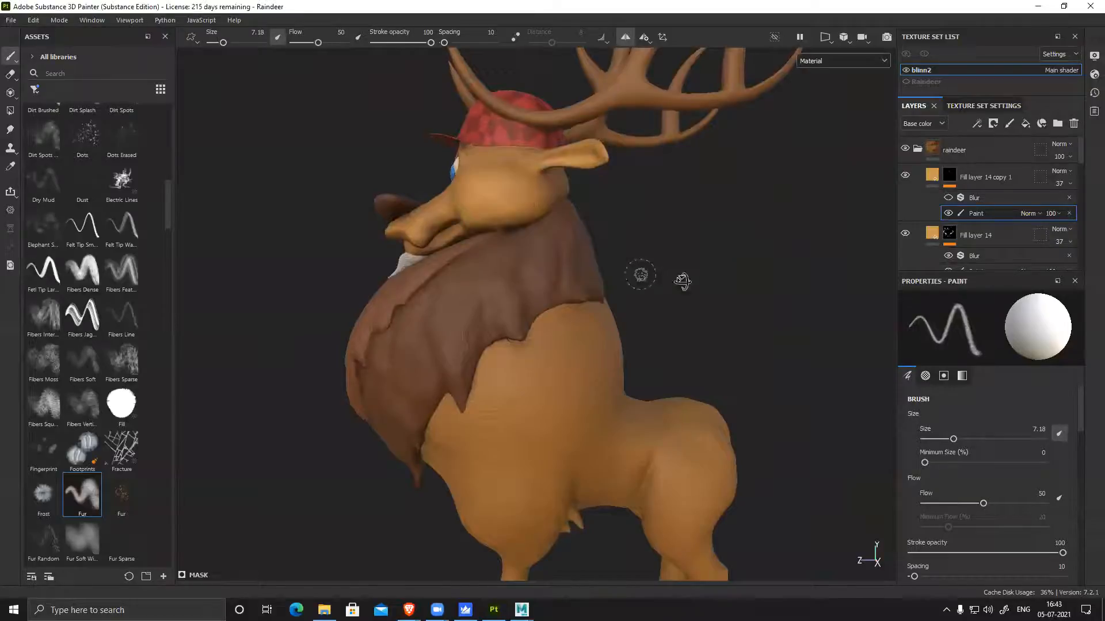
{"action": "left_click_drag", "start_coordinate": [683, 281], "coordinate": [768, 288], "text": "alt"}
{"action": "middle_click_drag", "start_coordinate": [768, 288], "coordinate": [774, 138], "text": "alt"}
{"action": "left_click_drag", "start_coordinate": [774, 138], "coordinate": [833, 140], "text": "alt"}
{"action": "middle_click_drag", "start_coordinate": [833, 140], "coordinate": [825, 207], "text": "alt"}
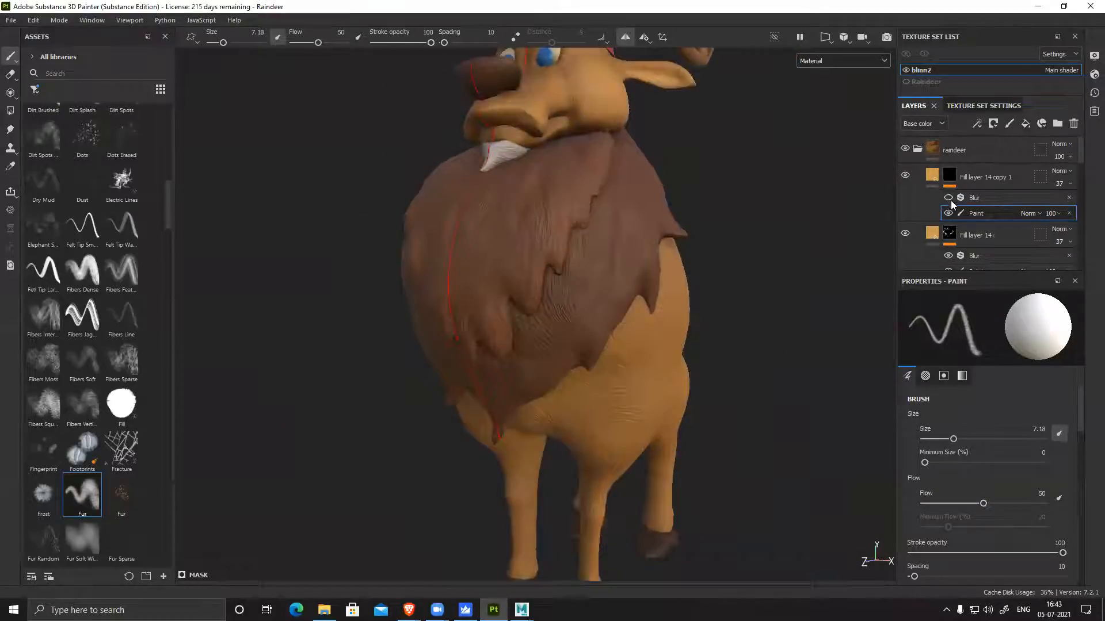
Turn on the Blur filter of Fill layer 14 copy 1 and set the layer's opacity to 92
{"action": "middle_click_drag", "start_coordinate": [651, 158], "coordinate": [605, 293], "text": "alt"}
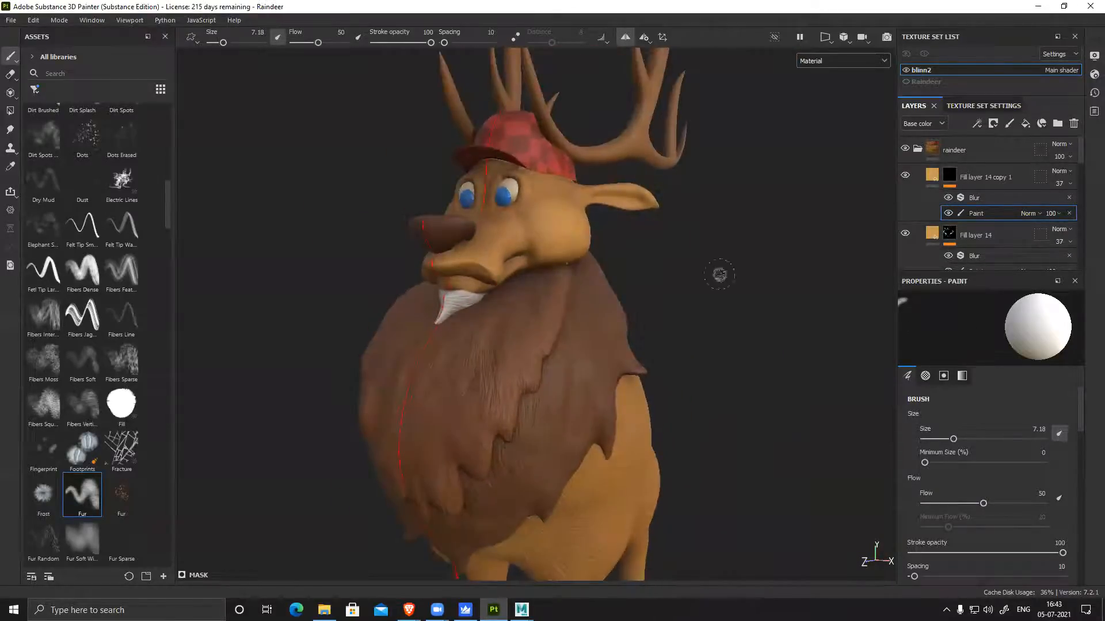
{"action": "left_click_drag", "start_coordinate": [720, 274], "coordinate": [679, 281], "text": "alt"}
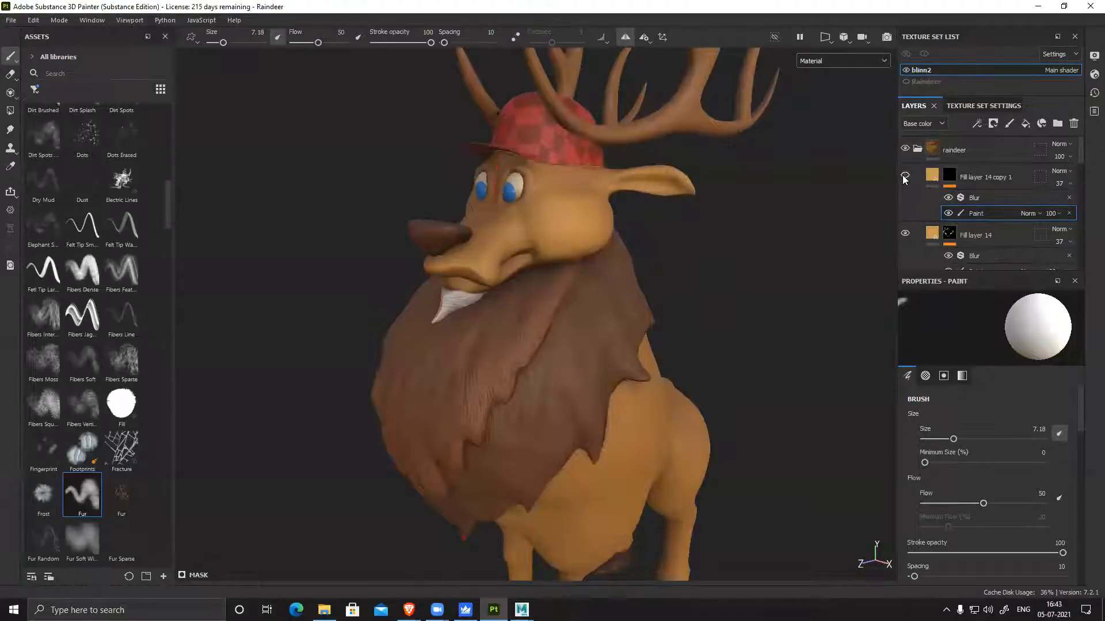
{"action": "left_click", "coordinate": [1071, 185]}
{"action": "left_click_drag", "start_coordinate": [1068, 204], "coordinate": [1074, 203]}
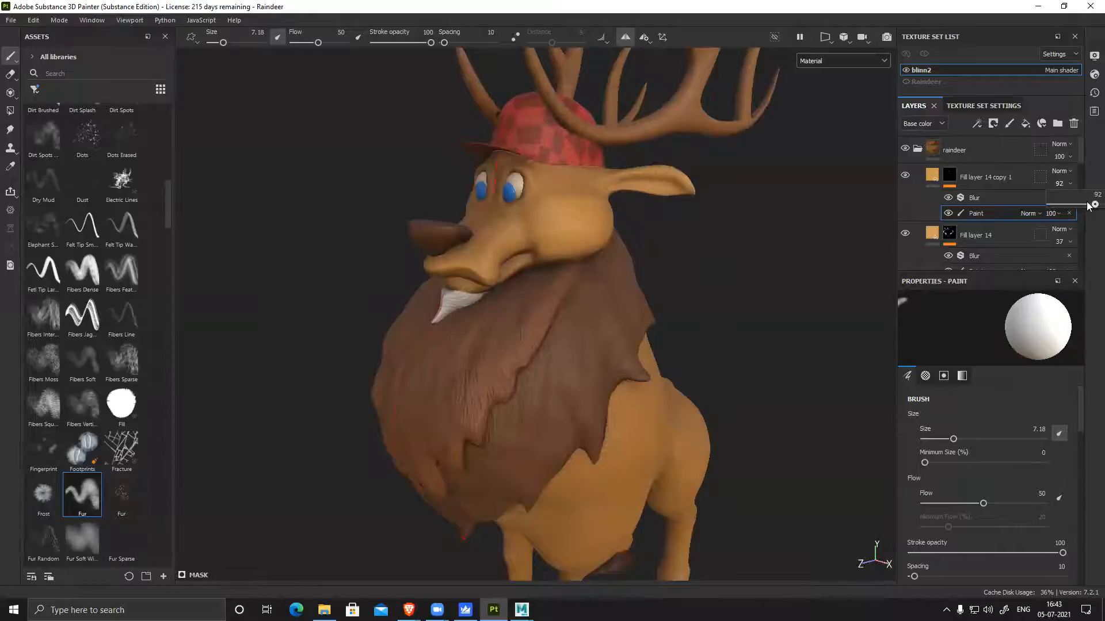
Examine the reindeer's face, mane and chest from the side and the front to decide where to add lighter fur
{"action": "left_click_drag", "start_coordinate": [697, 244], "coordinate": [469, 250], "text": "alt"}
{"action": "right_click_drag", "start_coordinate": [587, 276], "coordinate": [638, 374], "text": "alt"}
{"action": "middle_click_drag", "start_coordinate": [639, 374], "coordinate": [621, 282], "text": "alt"}
{"action": "left_click_drag", "start_coordinate": [621, 282], "coordinate": [835, 297], "text": "alt"}
{"action": "middle_click_drag", "start_coordinate": [565, 242], "coordinate": [579, 325], "text": "alt"}
{"action": "right_click_drag", "start_coordinate": [578, 325], "coordinate": [667, 345], "text": "alt"}
{"action": "left_click_drag", "start_coordinate": [742, 310], "coordinate": [813, 314], "text": "alt"}
{"action": "right_click_drag", "start_coordinate": [813, 314], "coordinate": [801, 302], "text": "shift"}
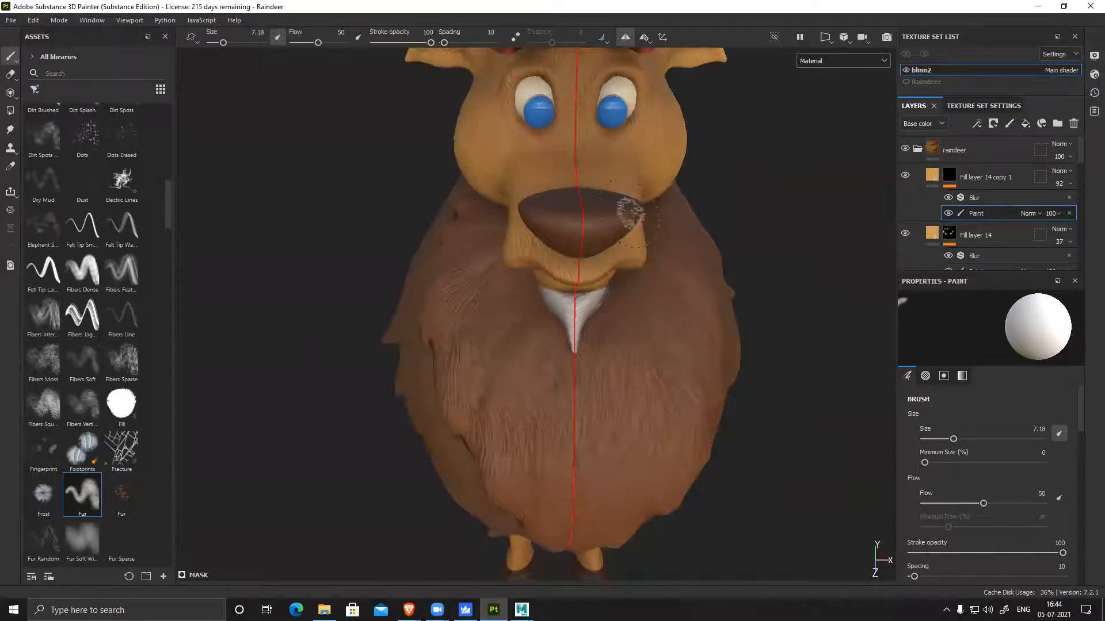
{"action": "right_click_drag", "start_coordinate": [773, 365], "coordinate": [684, 311], "text": "alt"}
{"action": "left_click_drag", "start_coordinate": [523, 274], "coordinate": [530, 195], "text": "alt"}
{"action": "middle_click_drag", "start_coordinate": [575, 351], "coordinate": [576, 266], "text": "alt"}
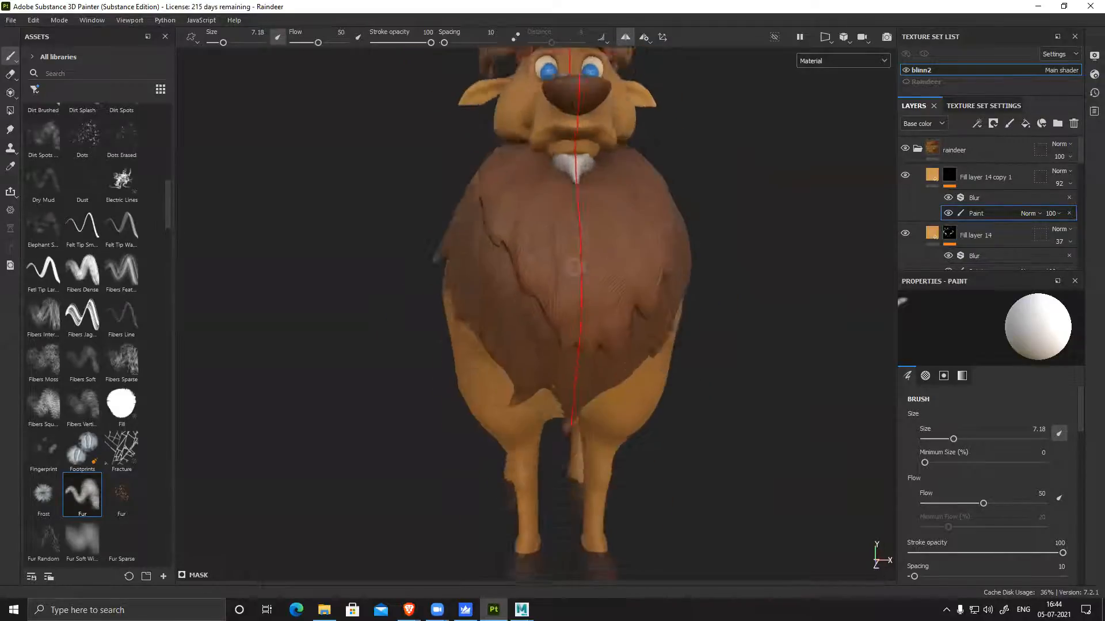
{"action": "left_click_drag", "start_coordinate": [575, 267], "coordinate": [544, 253], "text": "alt"}
{"action": "left_click_drag", "start_coordinate": [683, 268], "coordinate": [586, 328], "text": "alt"}
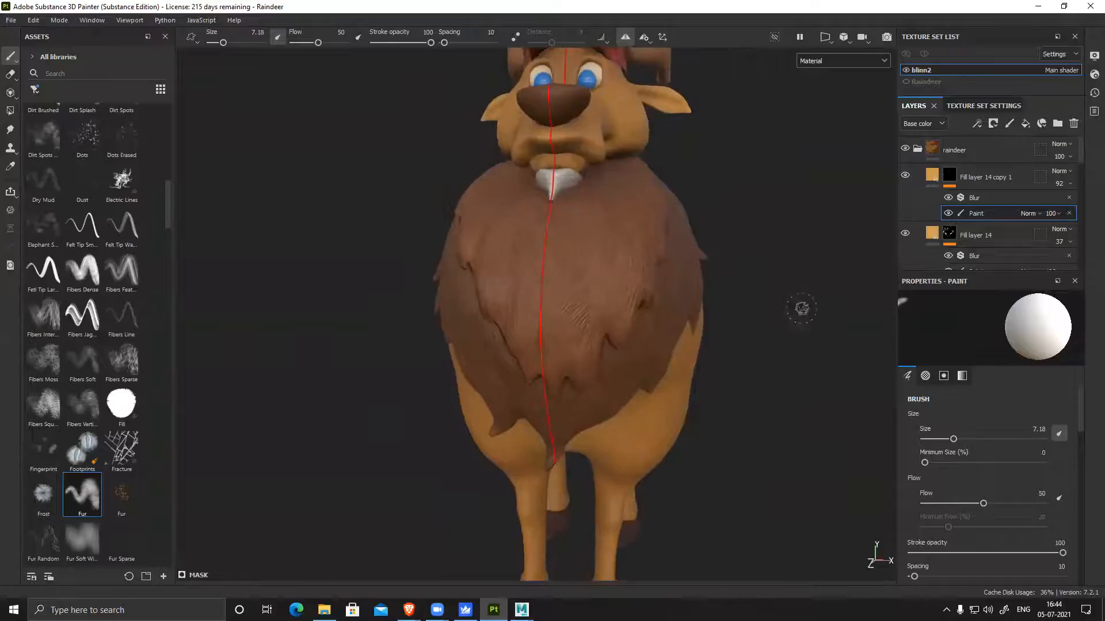
Add a fill layer above Fill layer 14 copy 1, hide it, and limit it to the color channel
{"action": "left_click", "coordinate": [1019, 171]}
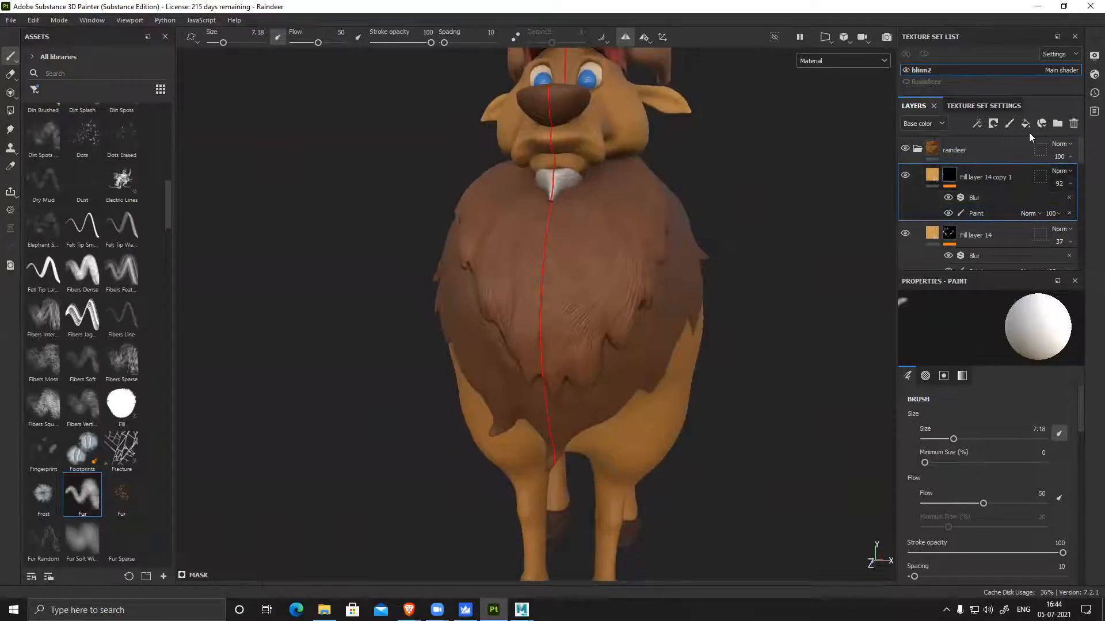
{"action": "left_click", "coordinate": [1025, 123]}
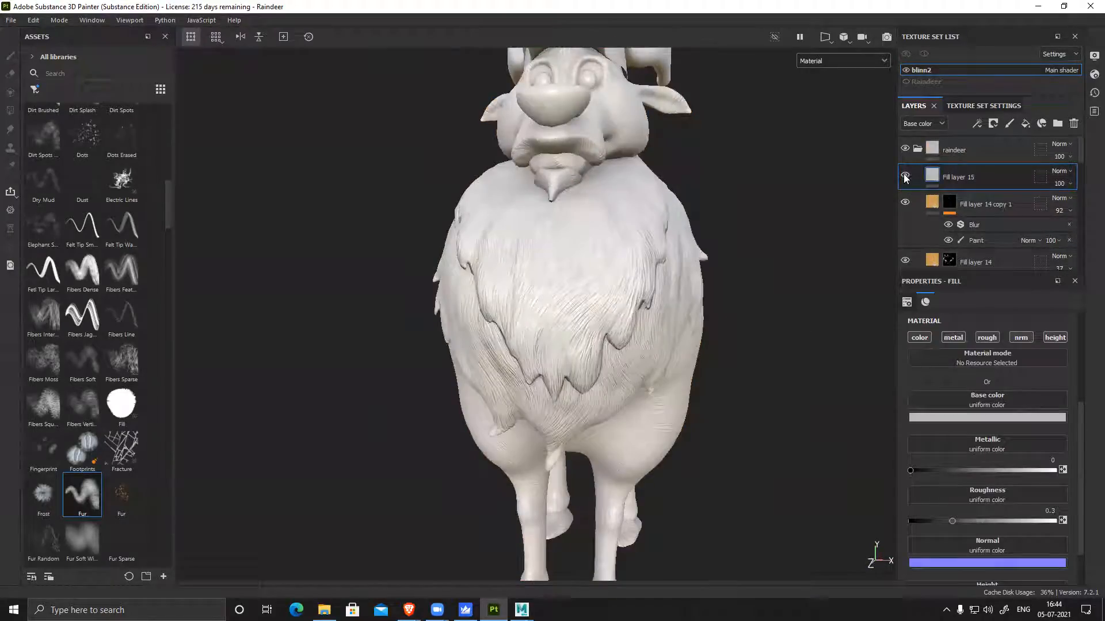
{"action": "left_click", "coordinate": [905, 176]}
{"action": "left_click", "coordinate": [920, 338]}
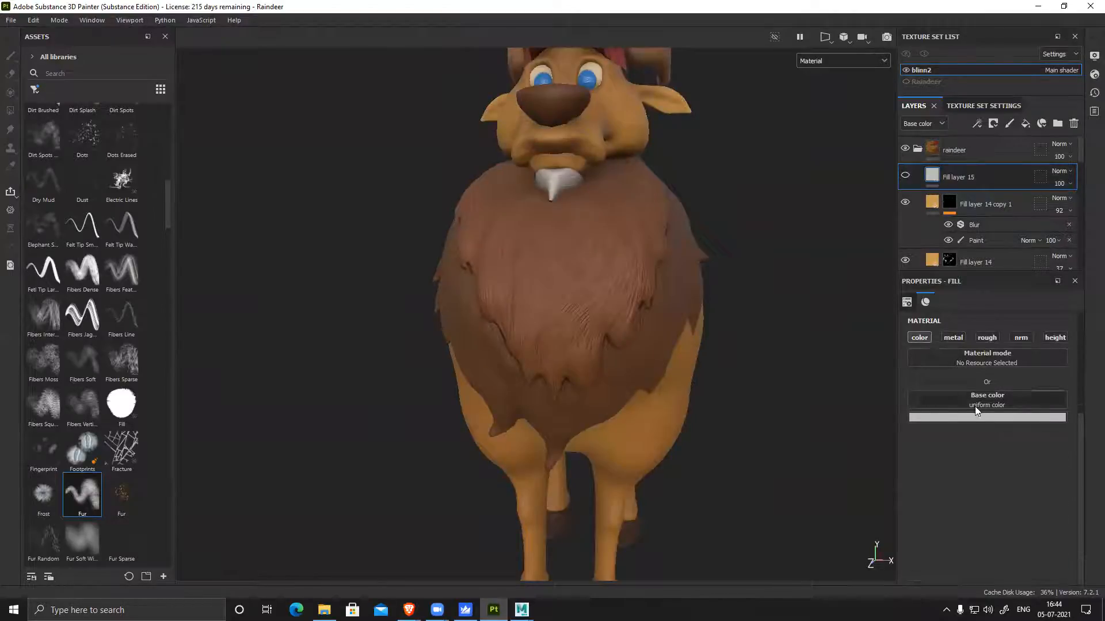
Sample the brown mane color as the new fill layer's base color, lighten it to a pale tan, and show the layer
{"action": "left_click", "coordinate": [976, 416]}
{"action": "left_click", "coordinate": [1043, 435]}
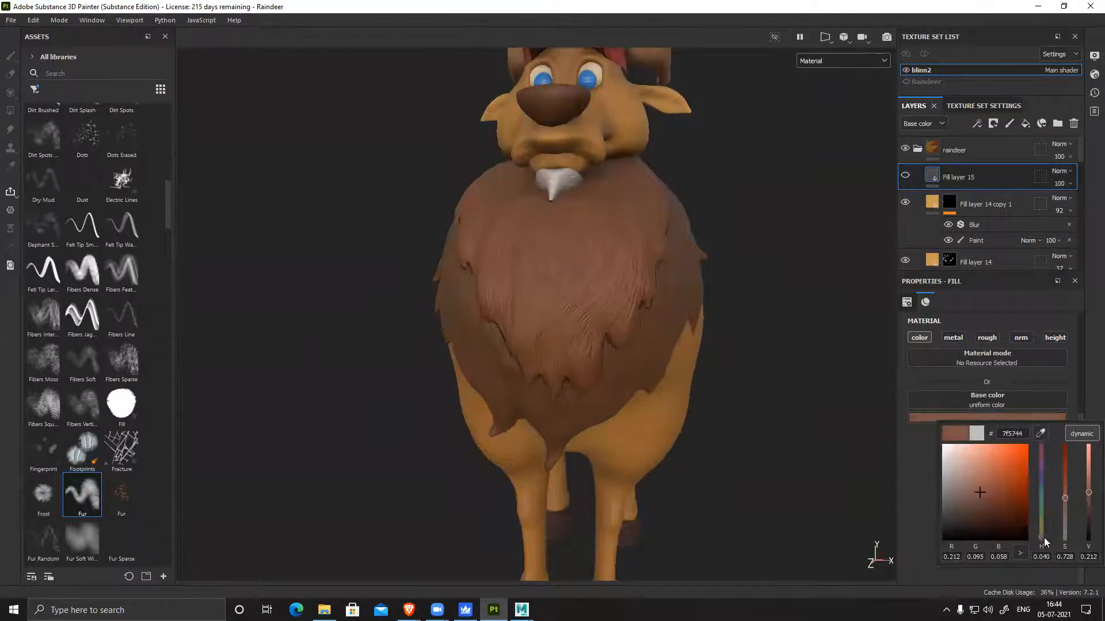
{"action": "left_click_drag", "start_coordinate": [1044, 539], "coordinate": [1044, 534]}
{"action": "left_click_drag", "start_coordinate": [966, 483], "coordinate": [973, 470]}
{"action": "left_click", "coordinate": [904, 175]}
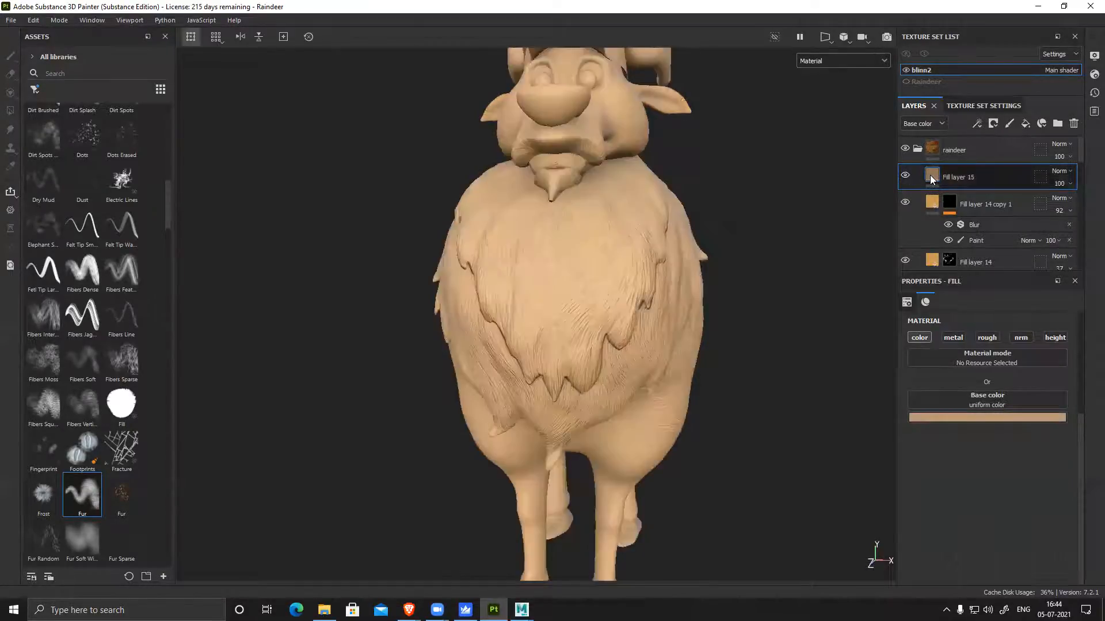
Add a black mask to Fill layer 15 and put a Paint effect on that mask
{"action": "right_click", "coordinate": [930, 175]}
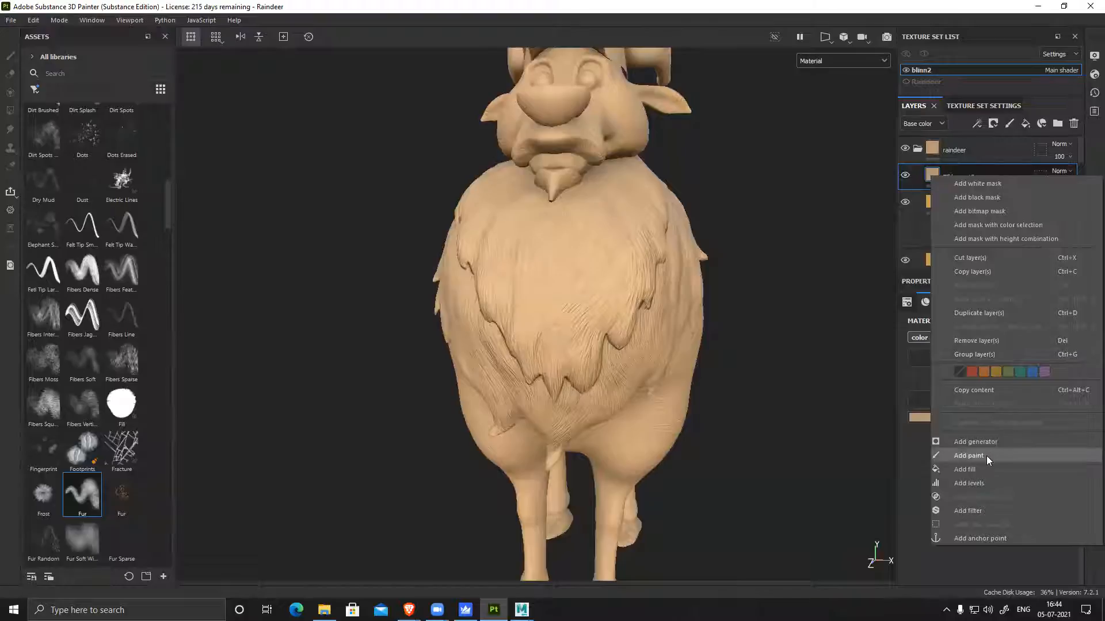
{"action": "left_click", "coordinate": [991, 194]}
{"action": "right_click", "coordinate": [947, 177]}
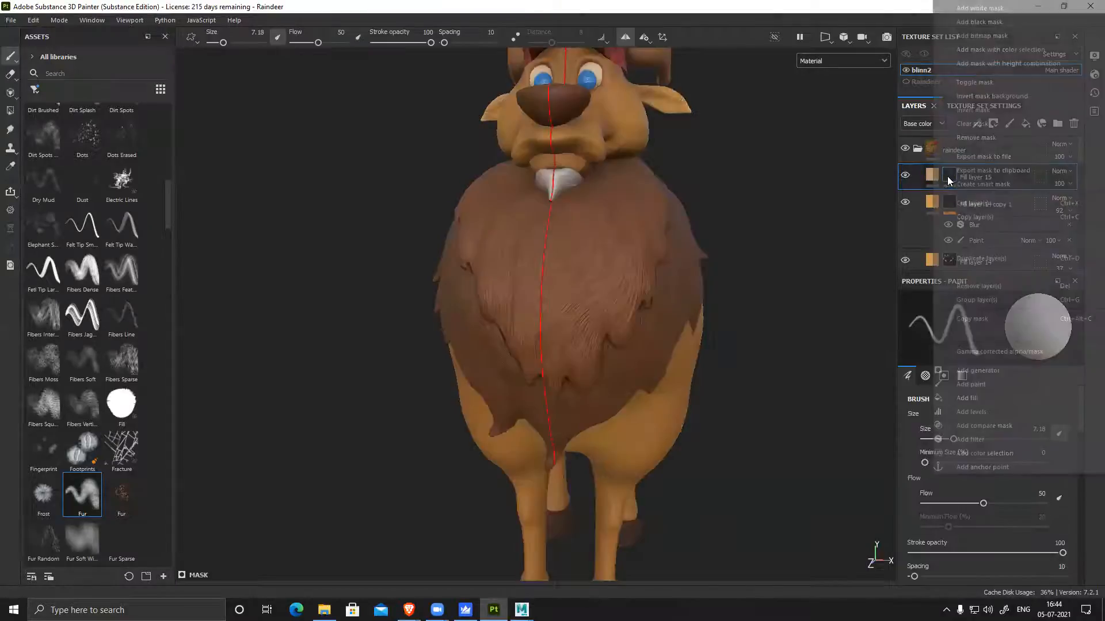
{"action": "left_click", "coordinate": [999, 384]}
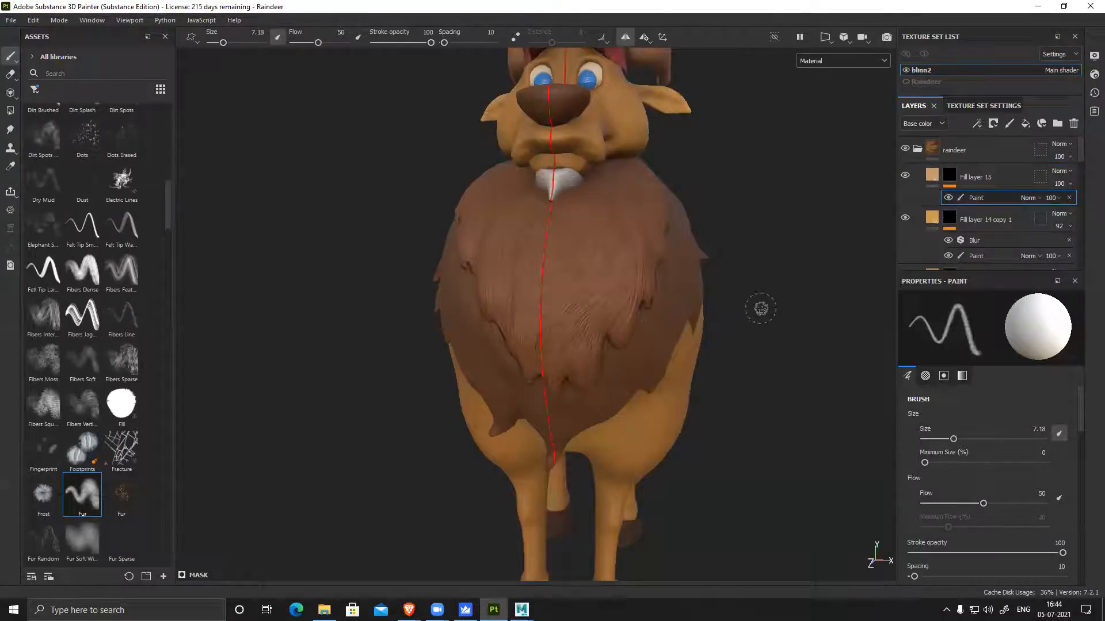
Enlarge the Fur brush to 15.04 and paint mirrored pale fur over the upper front of the mane below the beard
{"action": "mouse_move", "coordinate": [617, 248]}
{"action": "left_mouse_down", "text": "alt"}
{"action": "mouse_move", "coordinate": [608, 277]}
{"action": "mouse_move", "coordinate": [618, 239]}
{"action": "left_mouse_up", "text": "alt"}
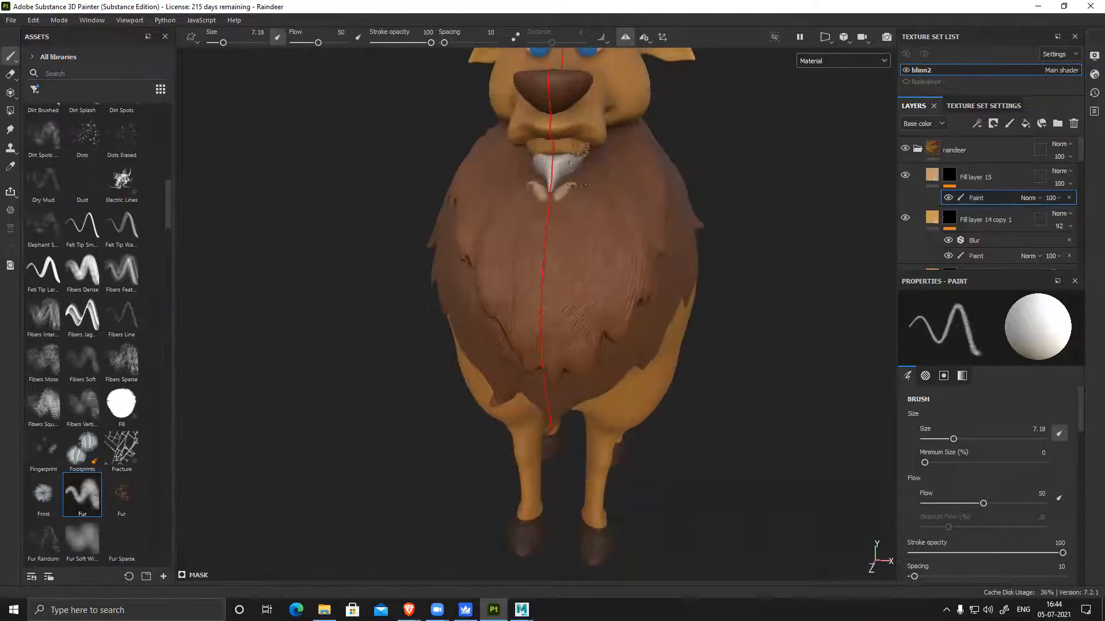
{"action": "right_click_drag", "start_coordinate": [567, 181], "coordinate": [581, 182], "text": "ctrl"}
{"action": "mouse_move", "coordinate": [552, 190]}
{"action": "left_mouse_down"}
{"action": "mouse_move", "coordinate": [544, 322]}
{"action": "mouse_move", "coordinate": [561, 348]}
{"action": "left_mouse_up"}
{"action": "mouse_move", "coordinate": [612, 161]}
{"action": "left_mouse_down"}
{"action": "mouse_move", "coordinate": [625, 172]}
{"action": "mouse_move", "coordinate": [619, 147]}
{"action": "mouse_move", "coordinate": [555, 220]}
{"action": "left_mouse_up"}
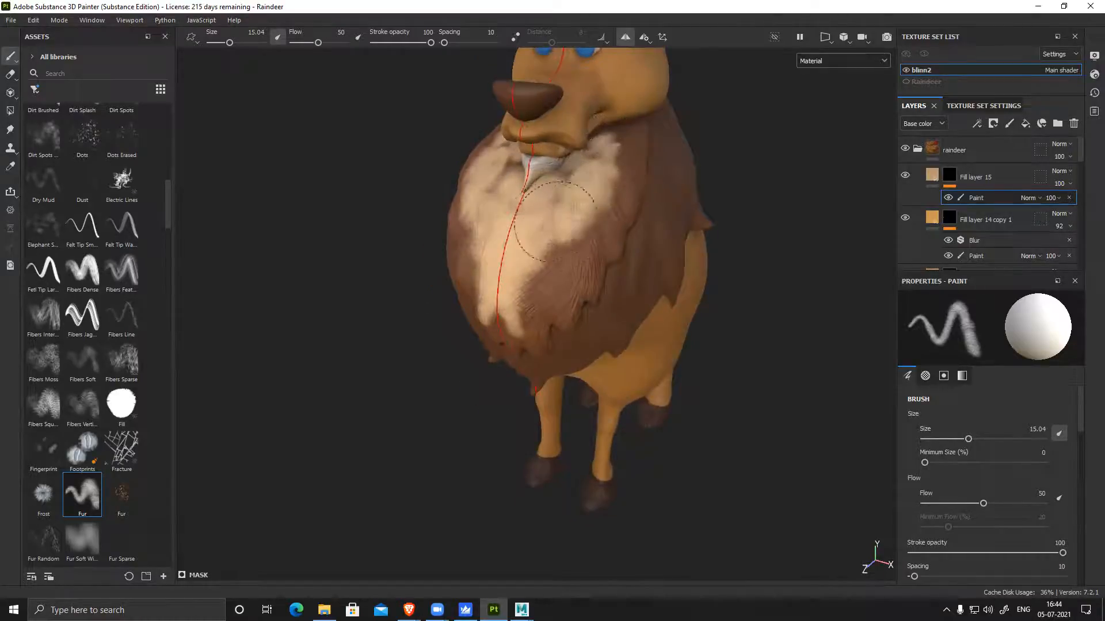
{"action": "mouse_move", "coordinate": [552, 264]}
{"action": "left_mouse_down"}
{"action": "mouse_move", "coordinate": [556, 254]}
{"action": "mouse_move", "coordinate": [550, 274]}
{"action": "left_mouse_up"}
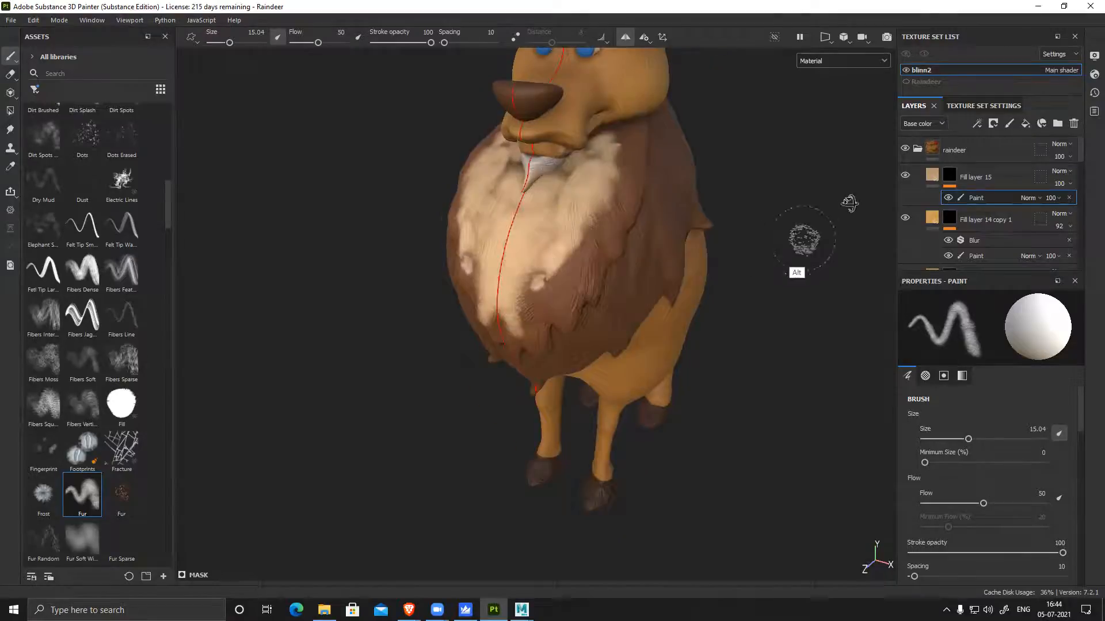
Try painting mirrored pale fur patches on the lower mane locks, and undo those strokes
{"action": "left_click_drag", "start_coordinate": [807, 240], "coordinate": [561, 299], "text": "alt"}
{"action": "left_click_drag", "start_coordinate": [567, 363], "coordinate": [581, 236], "text": "alt"}
{"action": "mouse_move", "coordinate": [536, 401]}
{"action": "left_mouse_down"}
{"action": "mouse_move", "coordinate": [538, 417]}
{"action": "mouse_move", "coordinate": [484, 397]}
{"action": "mouse_move", "coordinate": [460, 334]}
{"action": "mouse_move", "coordinate": [470, 357]}
{"action": "left_mouse_up"}
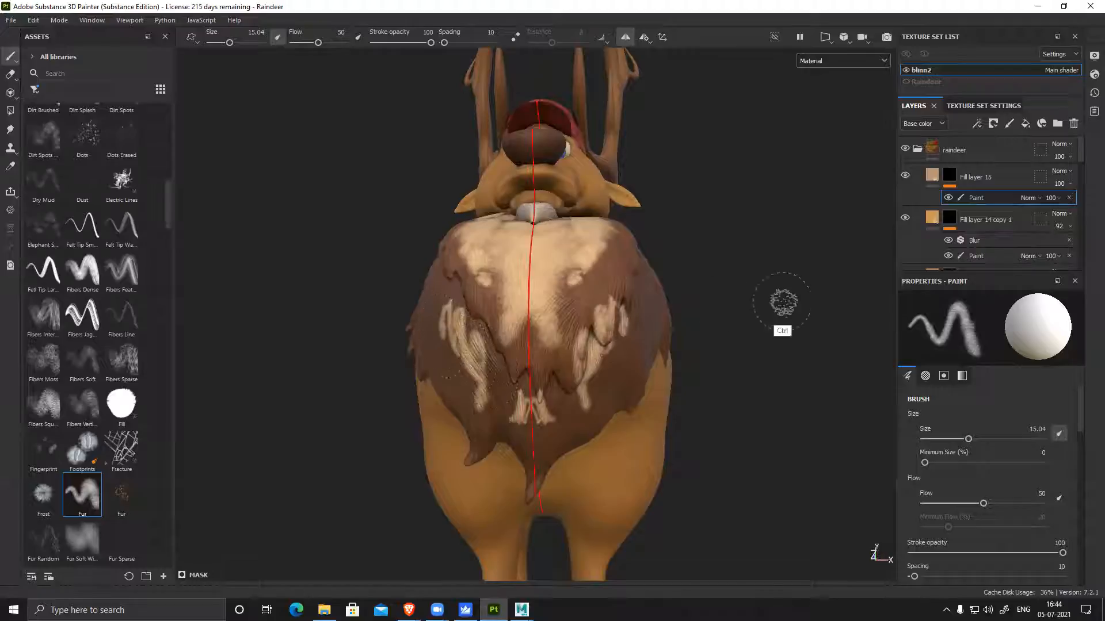
{"action": "key", "text": "ctrl+z"}
{"action": "key", "text": "ctrl+z"}
{"action": "key", "text": "ctrl+z"}
{"action": "key", "text": "ctrl+z"}
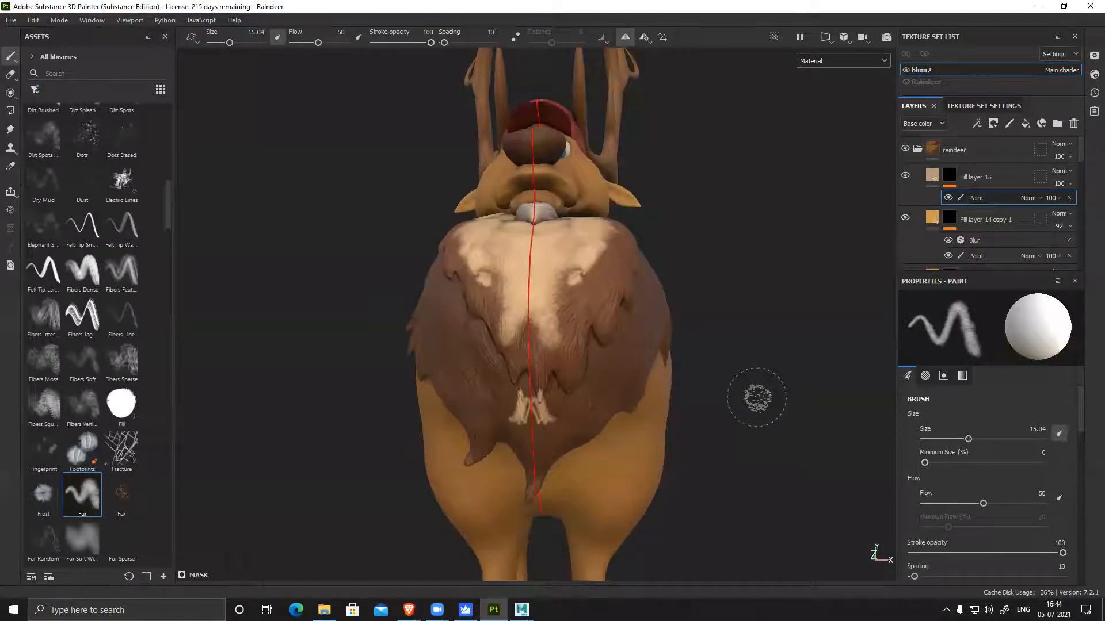
Turn off symmetry and paint pale fur along the lower mane lock on the reindeer's right side
{"action": "left_click", "coordinate": [626, 41]}
{"action": "left_click_drag", "start_coordinate": [772, 341], "coordinate": [850, 396], "text": "alt"}
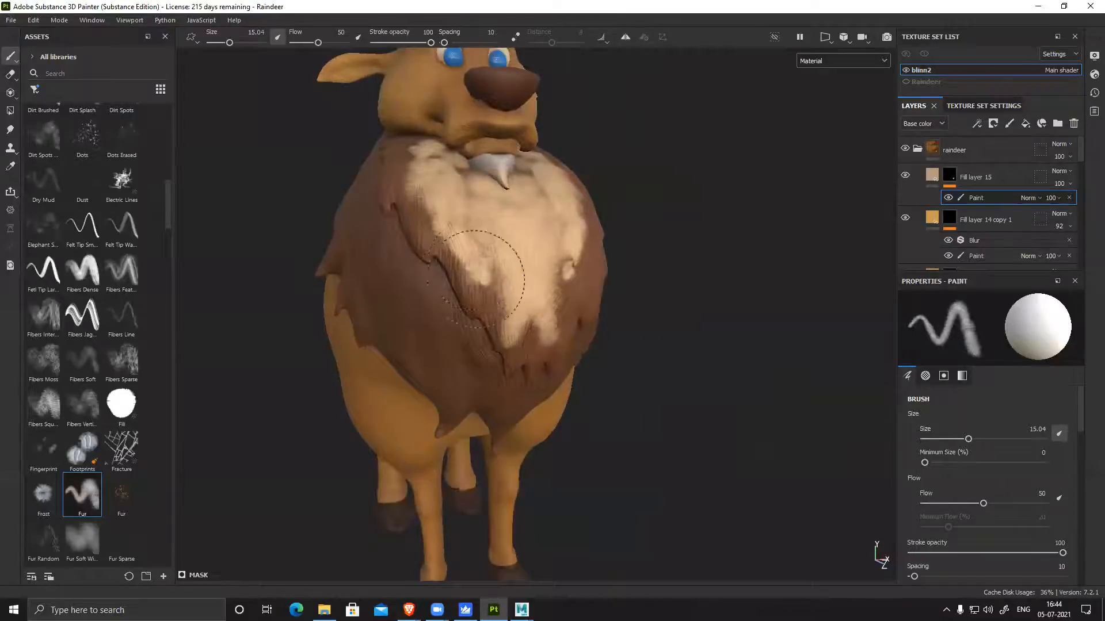
{"action": "left_click_drag", "start_coordinate": [550, 273], "coordinate": [420, 328], "text": "alt"}
{"action": "left_click_drag", "start_coordinate": [433, 283], "coordinate": [487, 397]}
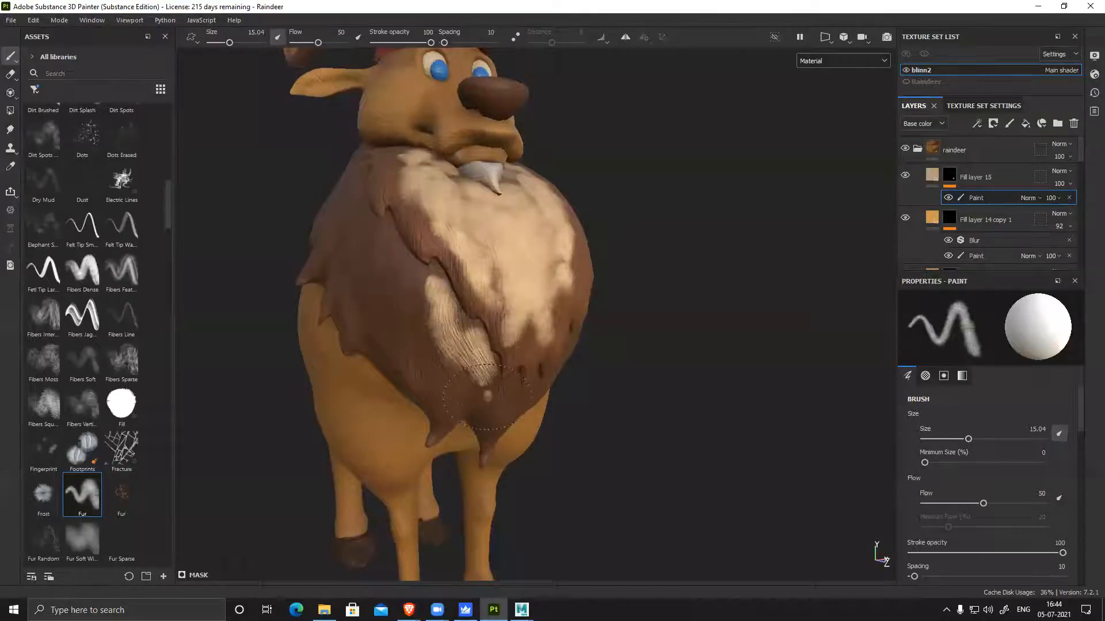
Paint pale fur on the lower mane locks on the reindeer's left side
{"action": "mouse_move", "coordinate": [785, 388]}
{"action": "left_mouse_down", "text": "alt"}
{"action": "mouse_move", "coordinate": [545, 401]}
{"action": "mouse_move", "coordinate": [541, 445]}
{"action": "left_mouse_up", "text": "alt"}
{"action": "left_click_drag", "start_coordinate": [631, 425], "coordinate": [581, 411], "text": "alt"}
{"action": "mouse_move", "coordinate": [592, 358]}
{"action": "left_mouse_down"}
{"action": "mouse_move", "coordinate": [577, 427]}
{"action": "mouse_move", "coordinate": [610, 334]}
{"action": "mouse_move", "coordinate": [630, 342]}
{"action": "mouse_move", "coordinate": [644, 331]}
{"action": "mouse_move", "coordinate": [655, 279]}
{"action": "mouse_move", "coordinate": [666, 275]}
{"action": "mouse_move", "coordinate": [667, 333]}
{"action": "left_mouse_up"}
{"action": "left_click_drag", "start_coordinate": [745, 227], "coordinate": [710, 240], "text": "alt"}
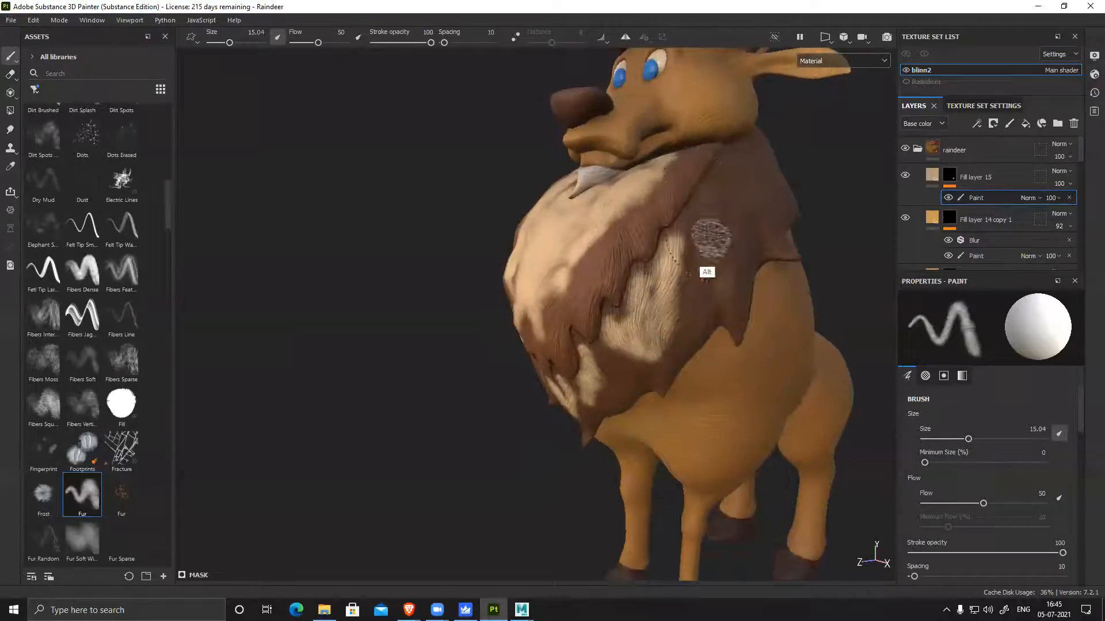
Paint pale fur streaks over the shoulder side of the mane on the reindeer's left side
{"action": "mouse_move", "coordinate": [723, 201]}
{"action": "left_mouse_down"}
{"action": "mouse_move", "coordinate": [728, 259]}
{"action": "mouse_move", "coordinate": [701, 256]}
{"action": "left_mouse_up"}
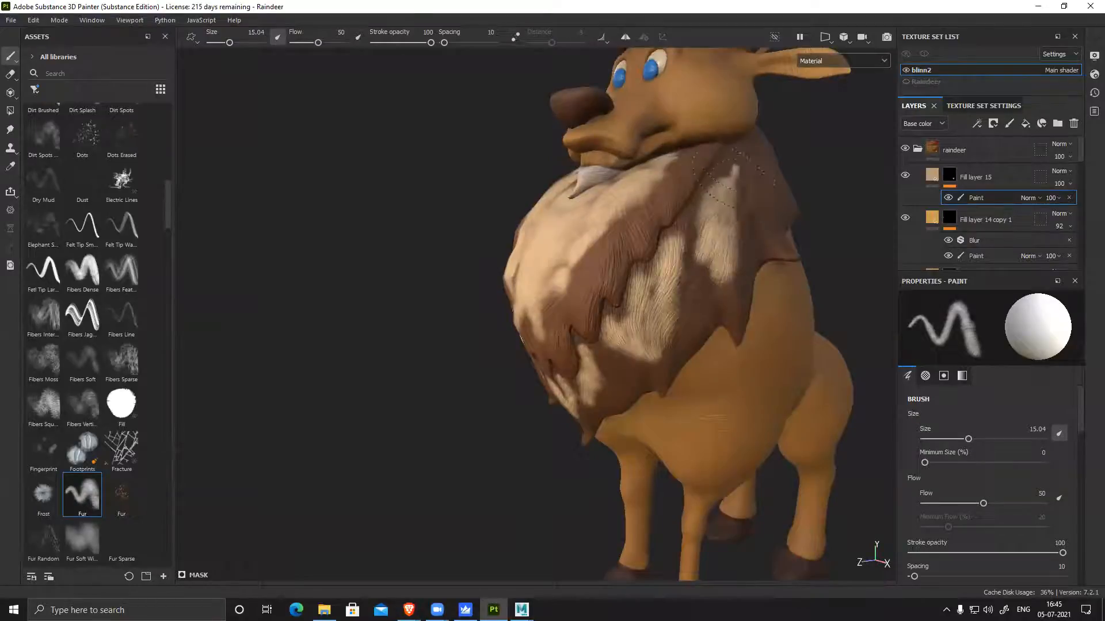
{"action": "left_click_drag", "start_coordinate": [734, 179], "coordinate": [743, 202]}
{"action": "left_click_drag", "start_coordinate": [739, 202], "coordinate": [617, 269], "text": "alt"}
{"action": "middle_click_drag", "start_coordinate": [736, 262], "coordinate": [789, 214], "text": "alt"}
{"action": "mouse_move", "coordinate": [800, 164]}
{"action": "left_mouse_down"}
{"action": "mouse_move", "coordinate": [762, 225]}
{"action": "mouse_move", "coordinate": [780, 210]}
{"action": "left_mouse_up"}
{"action": "left_click_drag", "start_coordinate": [866, 154], "coordinate": [831, 210]}
Continue painting pale fur streaks around the rear and opposite side of the mane
{"action": "left_click_drag", "start_coordinate": [519, 255], "coordinate": [397, 277], "text": "alt"}
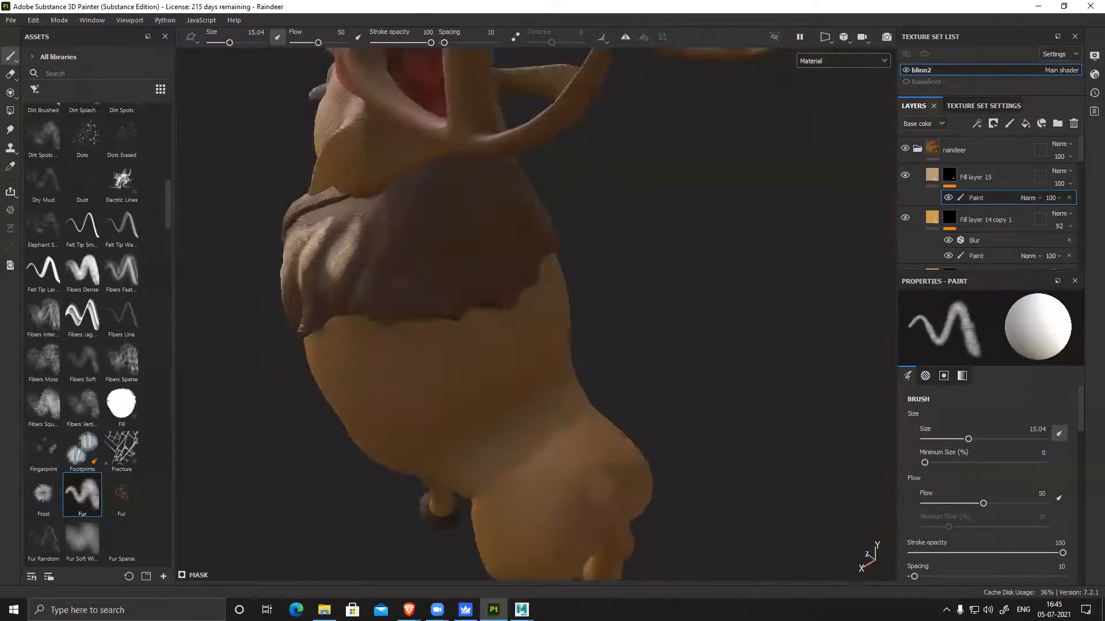
{"action": "mouse_move", "coordinate": [445, 188]}
{"action": "left_mouse_down"}
{"action": "mouse_move", "coordinate": [394, 244]}
{"action": "mouse_move", "coordinate": [396, 262]}
{"action": "left_mouse_up"}
{"action": "mouse_move", "coordinate": [446, 212]}
{"action": "left_mouse_down"}
{"action": "mouse_move", "coordinate": [431, 271]}
{"action": "mouse_move", "coordinate": [486, 202]}
{"action": "mouse_move", "coordinate": [504, 250]}
{"action": "mouse_move", "coordinate": [481, 273]}
{"action": "mouse_move", "coordinate": [473, 259]}
{"action": "left_mouse_up"}
{"action": "left_click_drag", "start_coordinate": [613, 207], "coordinate": [530, 222], "text": "alt"}
{"action": "left_click_drag", "start_coordinate": [587, 277], "coordinate": [561, 268], "text": "alt"}
{"action": "mouse_move", "coordinate": [555, 233]}
{"action": "left_mouse_down"}
{"action": "mouse_move", "coordinate": [587, 280]}
{"action": "mouse_move", "coordinate": [569, 282]}
{"action": "mouse_move", "coordinate": [571, 306]}
{"action": "left_mouse_up"}
{"action": "mouse_move", "coordinate": [621, 285]}
{"action": "left_mouse_down", "text": "alt"}
{"action": "mouse_move", "coordinate": [582, 292]}
{"action": "mouse_move", "coordinate": [607, 282]}
{"action": "mouse_move", "coordinate": [666, 309]}
{"action": "mouse_move", "coordinate": [650, 273]}
{"action": "left_mouse_up", "text": "alt"}
{"action": "left_click_drag", "start_coordinate": [656, 313], "coordinate": [597, 327], "text": "alt"}
{"action": "mouse_move", "coordinate": [708, 323]}
{"action": "left_mouse_down"}
{"action": "mouse_move", "coordinate": [738, 356]}
{"action": "mouse_move", "coordinate": [764, 357]}
{"action": "left_mouse_up"}
Add a Blur filter to the mask of Fill layer 15 with a blur intensity of 4.79
{"action": "mouse_move", "coordinate": [857, 327]}
{"action": "left_mouse_down", "text": "alt"}
{"action": "mouse_move", "coordinate": [809, 330]}
{"action": "mouse_move", "coordinate": [764, 384]}
{"action": "mouse_move", "coordinate": [828, 411]}
{"action": "mouse_move", "coordinate": [843, 403]}
{"action": "mouse_move", "coordinate": [843, 374]}
{"action": "mouse_move", "coordinate": [813, 479]}
{"action": "left_mouse_up", "text": "alt"}
{"action": "right_click_drag", "start_coordinate": [768, 419], "coordinate": [267, 281], "text": "alt"}
{"action": "mouse_move", "coordinate": [531, 445]}
{"action": "left_mouse_down", "text": "alt"}
{"action": "mouse_move", "coordinate": [318, 236]}
{"action": "mouse_move", "coordinate": [581, 475]}
{"action": "left_mouse_up", "text": "alt"}
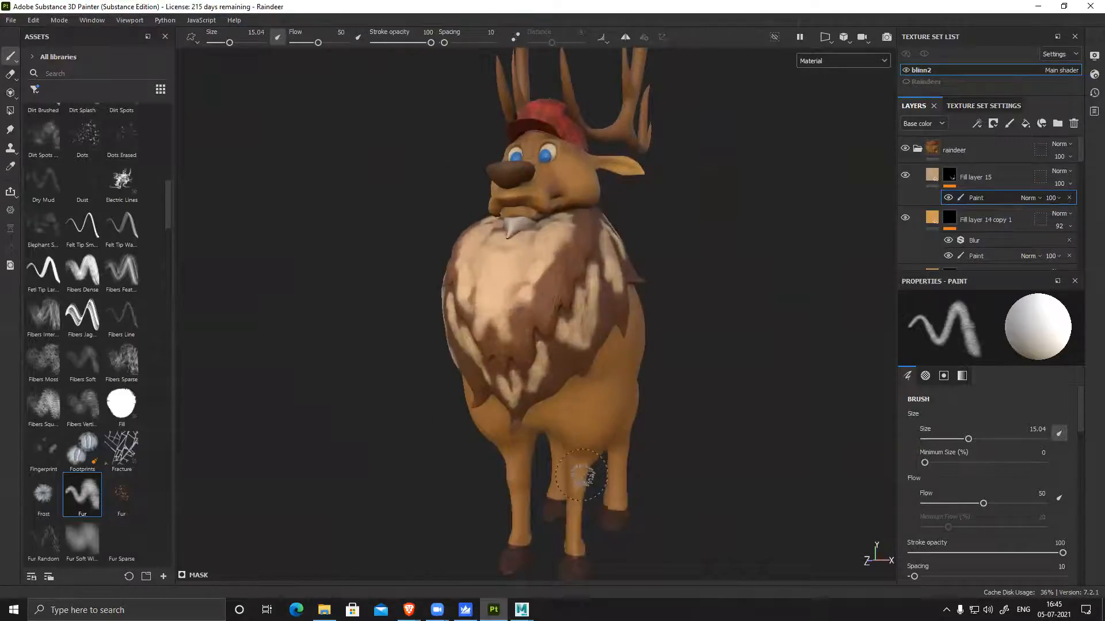
{"action": "mouse_move", "coordinate": [665, 429]}
{"action": "left_mouse_down", "text": "alt"}
{"action": "mouse_move", "coordinate": [675, 313]}
{"action": "mouse_move", "coordinate": [725, 311]}
{"action": "left_mouse_up", "text": "alt"}
{"action": "right_click_drag", "start_coordinate": [725, 311], "coordinate": [884, 286], "text": "alt"}
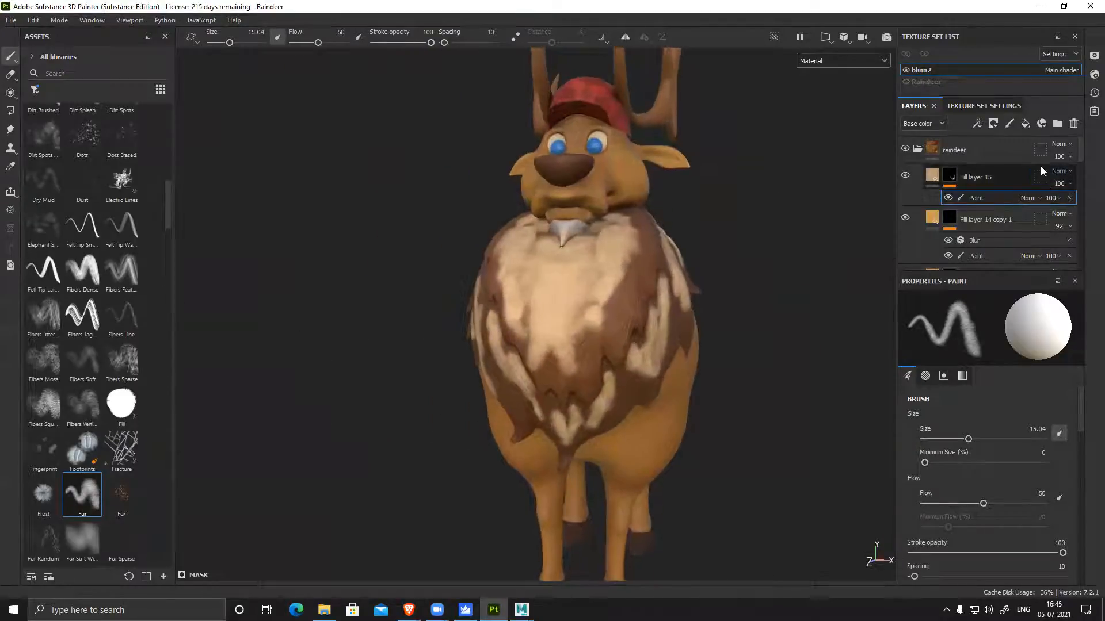
{"action": "right_click", "coordinate": [981, 197]}
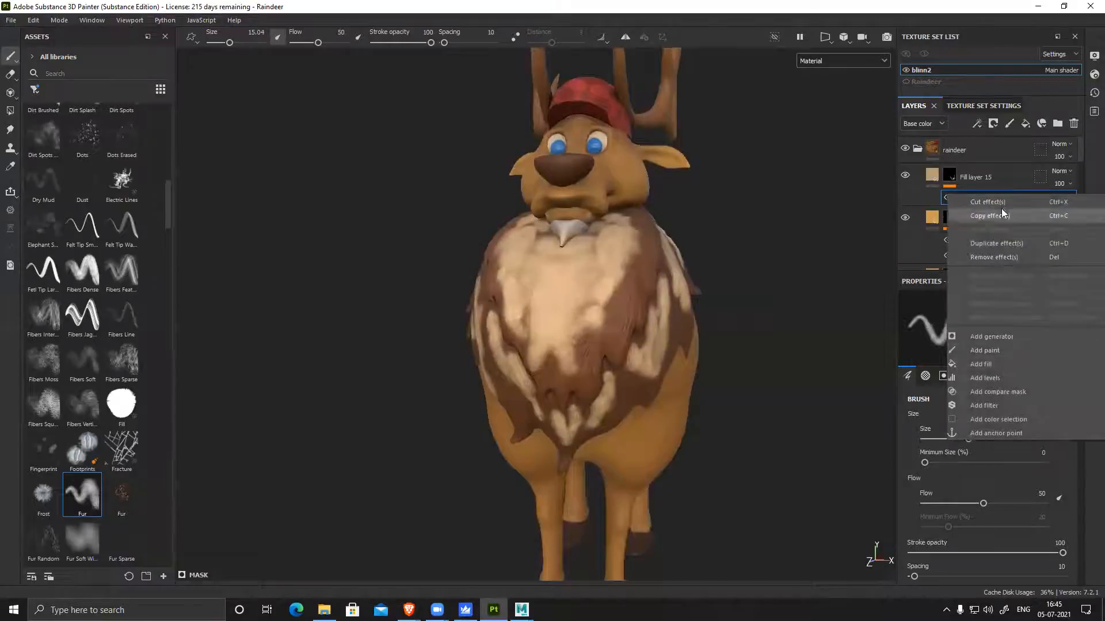
{"action": "left_click", "coordinate": [1002, 404]}
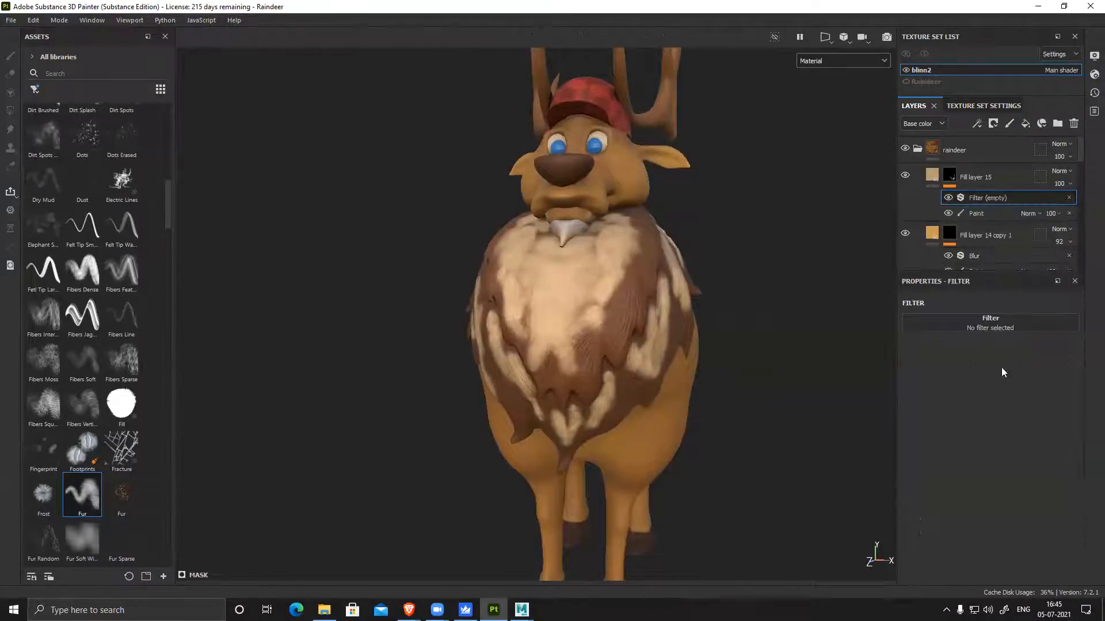
{"action": "left_click", "coordinate": [1005, 326]}
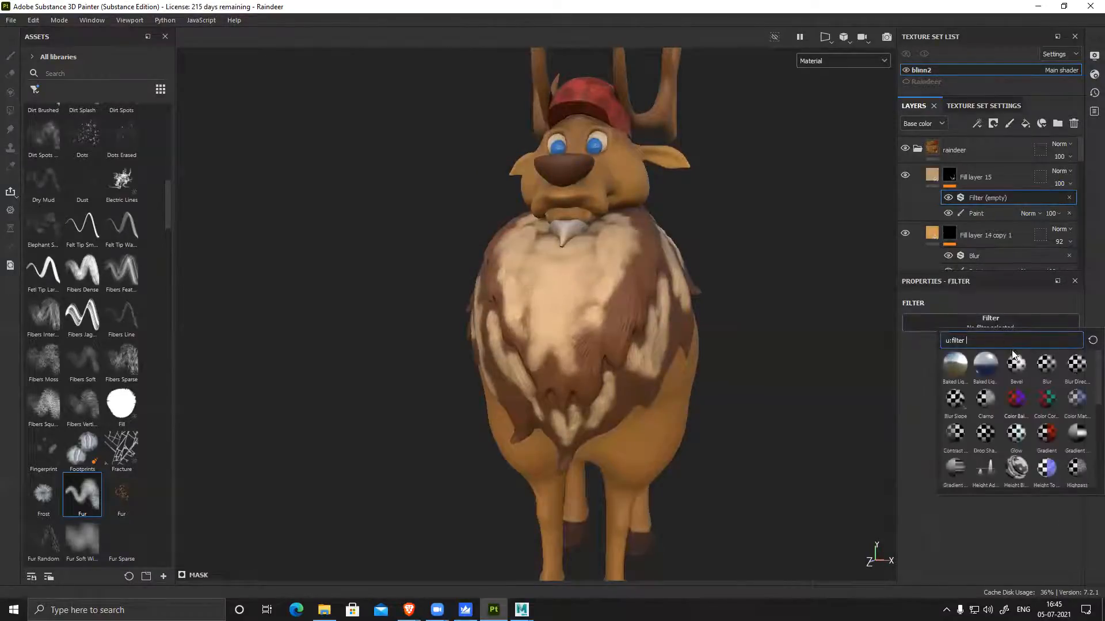
{"action": "left_click", "coordinate": [1046, 366]}
{"action": "left_click_drag", "start_coordinate": [922, 382], "coordinate": [962, 382]}
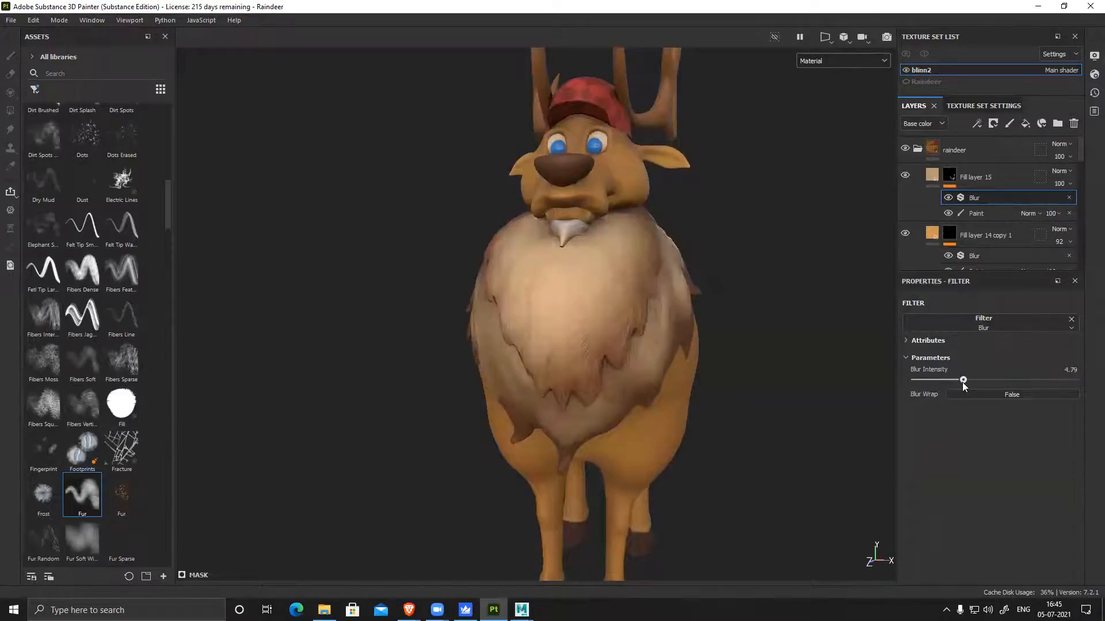
Try the Overlay blend mode on Fill layer 15
{"action": "left_click_drag", "start_coordinate": [736, 337], "coordinate": [679, 236], "text": "alt"}
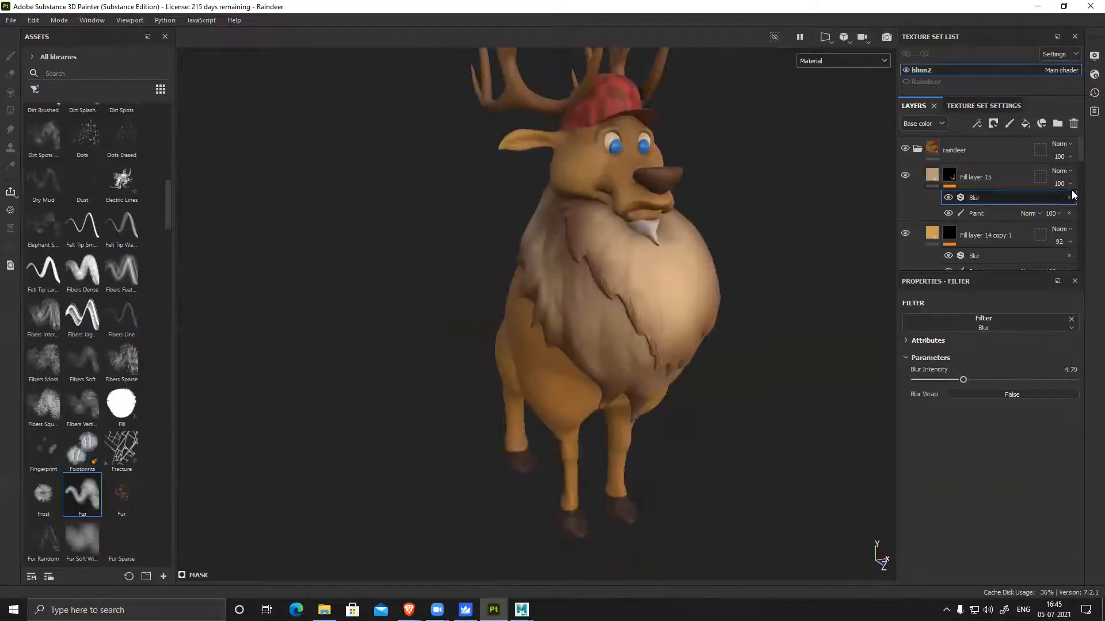
{"action": "left_click", "coordinate": [1065, 170]}
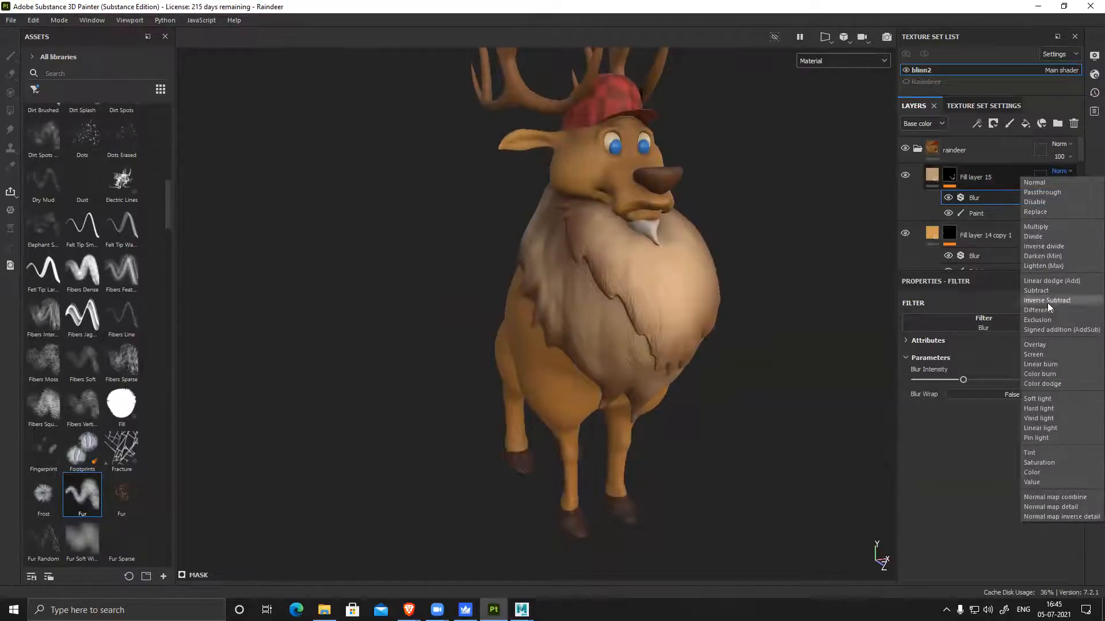
{"action": "left_click", "coordinate": [1053, 346]}
{"action": "left_click_drag", "start_coordinate": [788, 303], "coordinate": [1043, 234], "text": "alt"}
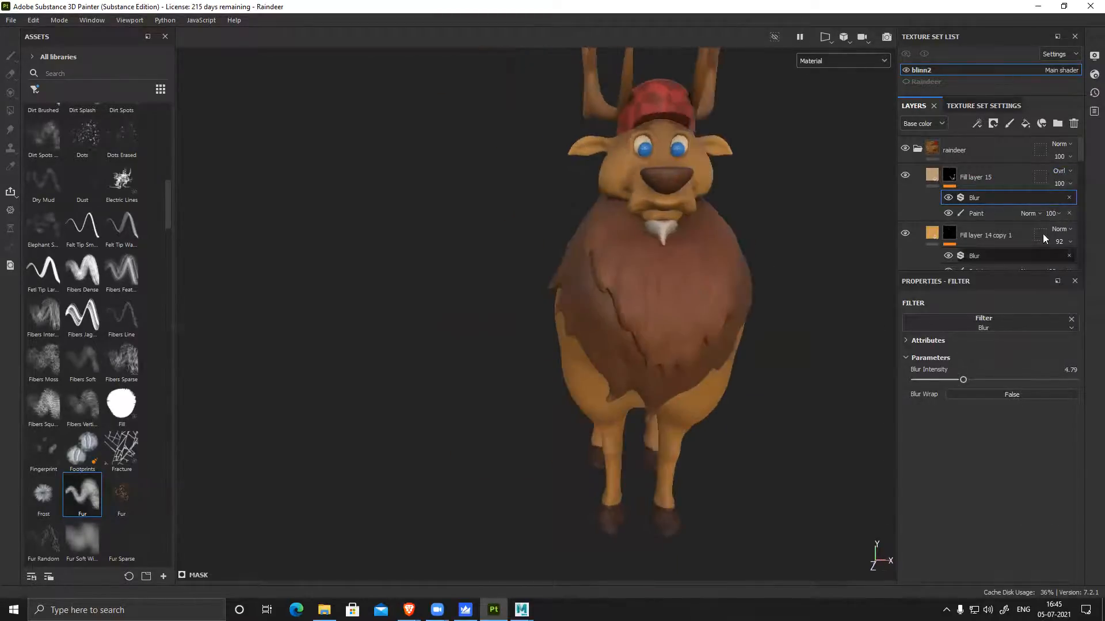
Set Fill layer 15 to the Lighten (Max) blend mode with an opacity of 14
{"action": "left_click", "coordinate": [1065, 172]}
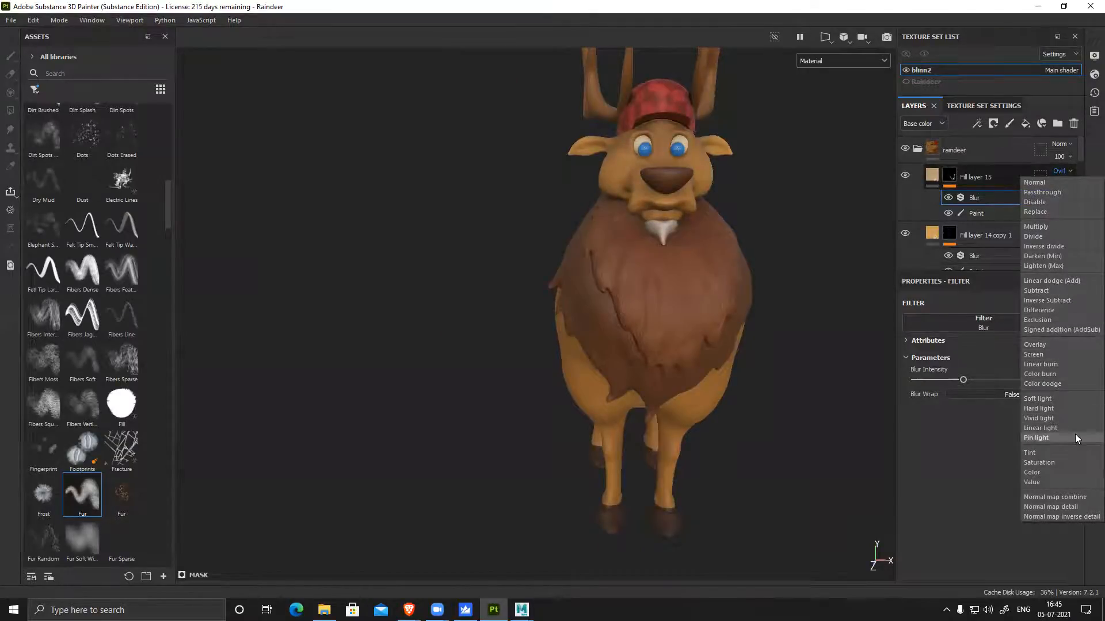
{"action": "left_click", "coordinate": [1073, 265]}
{"action": "left_click_drag", "start_coordinate": [765, 323], "coordinate": [709, 336], "text": "alt"}
{"action": "left_click", "coordinate": [1070, 184]}
{"action": "left_click_drag", "start_coordinate": [1098, 204], "coordinate": [1059, 212]}
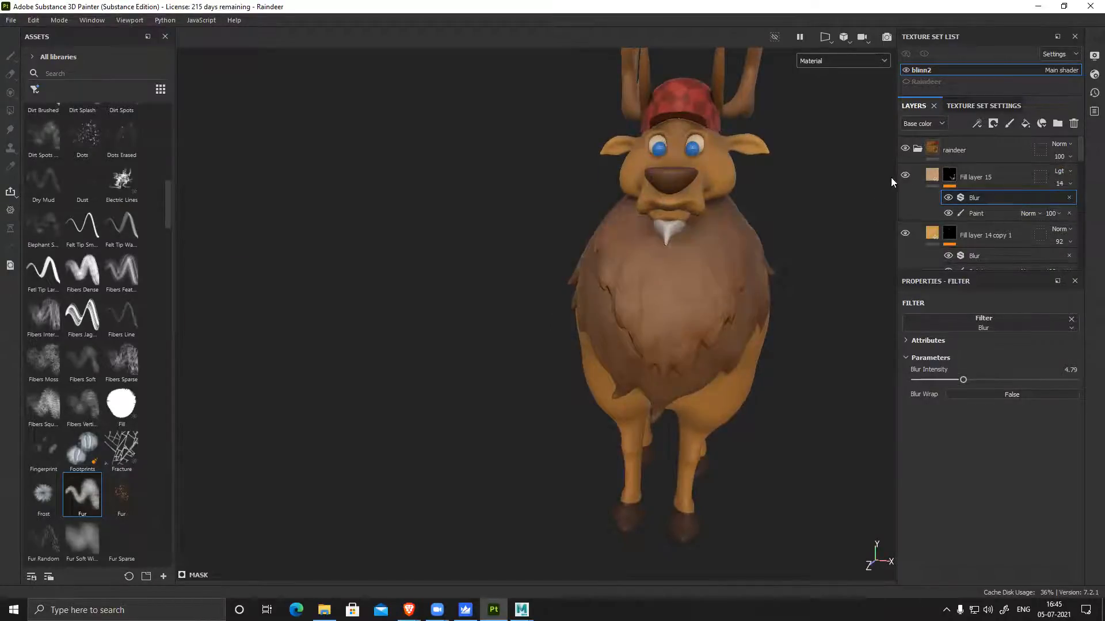
Toggle the visibility of Fill layer 15 and Fill layer 14 copy 1 to compare their effect on the fur
{"action": "left_click_drag", "start_coordinate": [863, 217], "coordinate": [675, 324], "text": "alt"}
{"action": "left_click", "coordinate": [907, 172]}
{"action": "left_click", "coordinate": [906, 173]}
{"action": "left_click", "coordinate": [907, 231]}
{"action": "left_click", "coordinate": [907, 231]}
{"action": "left_click_drag", "start_coordinate": [642, 329], "coordinate": [673, 291], "text": "alt"}
Hide the Blur on Fill layer 14 copy 1, select its Paint effect and turn symmetry on to inspect the unblurred fur
{"action": "scroll", "coordinate": [995, 252], "scroll_direction": "down", "scroll_amount": 1}
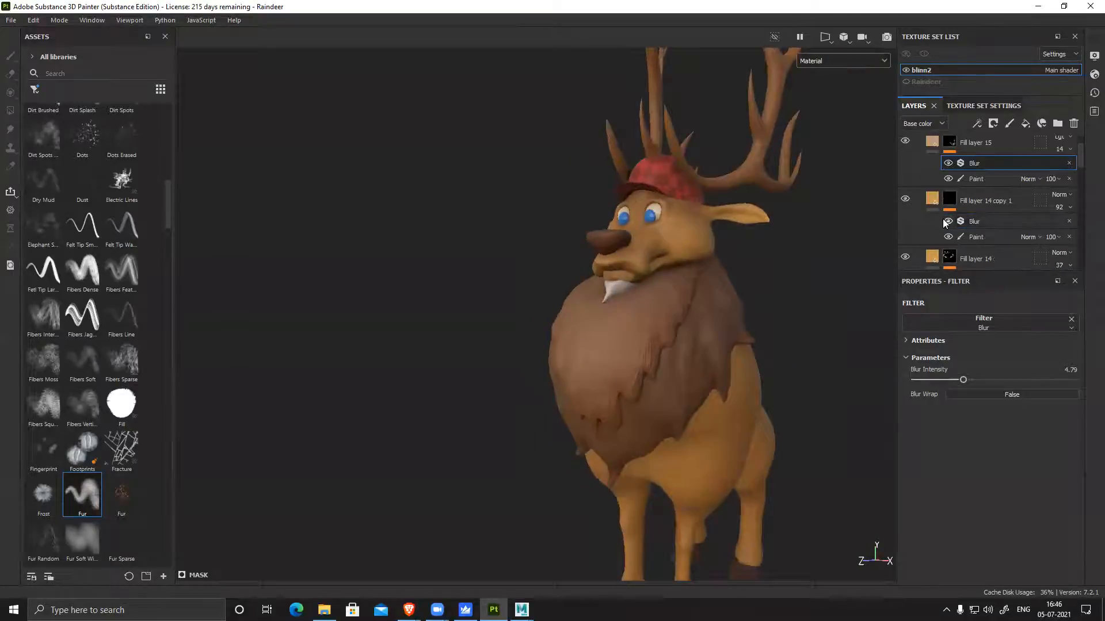
{"action": "left_click", "coordinate": [947, 222]}
{"action": "left_click", "coordinate": [974, 237]}
{"action": "left_click_drag", "start_coordinate": [747, 271], "coordinate": [745, 305], "text": "alt"}
{"action": "right_click_drag", "start_coordinate": [745, 305], "coordinate": [777, 322], "text": "alt"}
{"action": "right_click_drag", "start_coordinate": [669, 309], "coordinate": [675, 307], "text": "alt"}
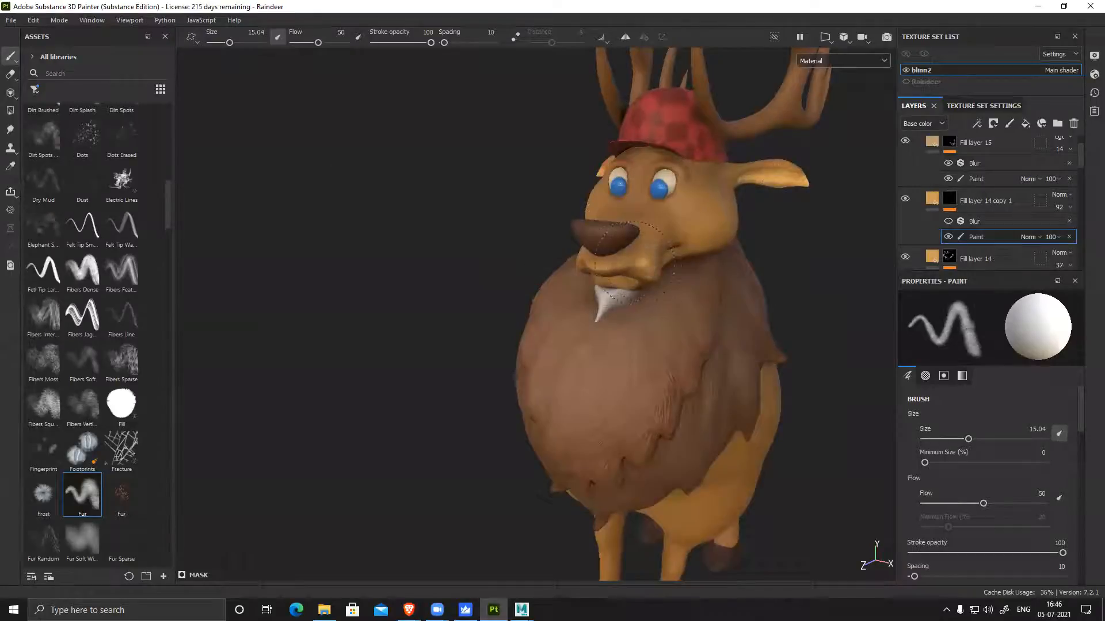
{"action": "left_click_drag", "start_coordinate": [585, 276], "coordinate": [610, 270], "text": "alt"}
{"action": "left_click", "coordinate": [624, 36]}
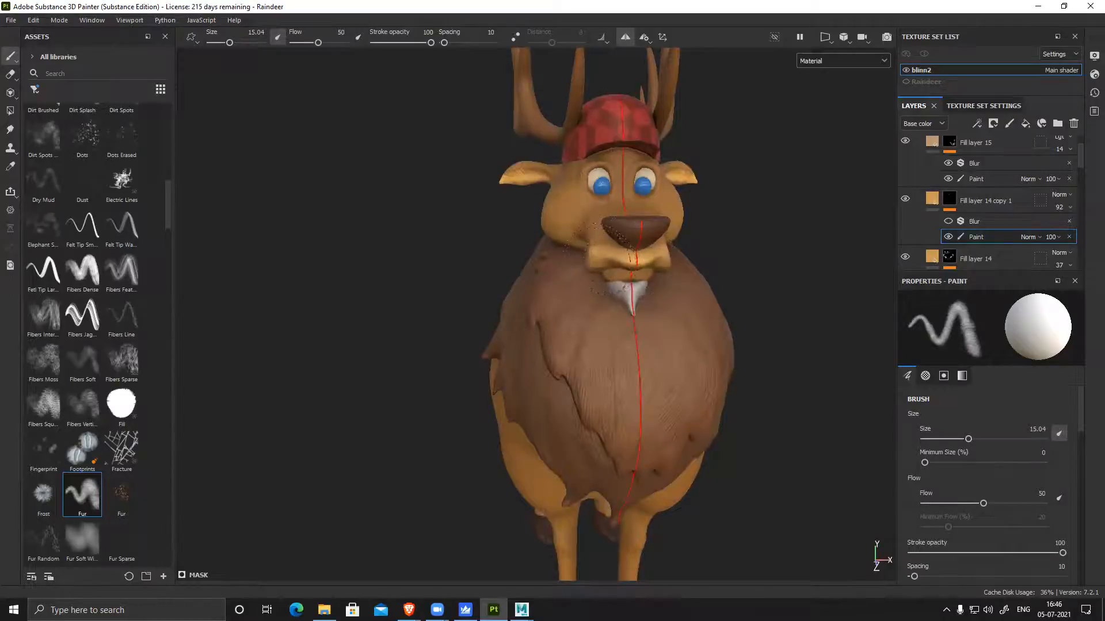
{"action": "left_click_drag", "start_coordinate": [613, 262], "coordinate": [596, 260], "text": "alt"}
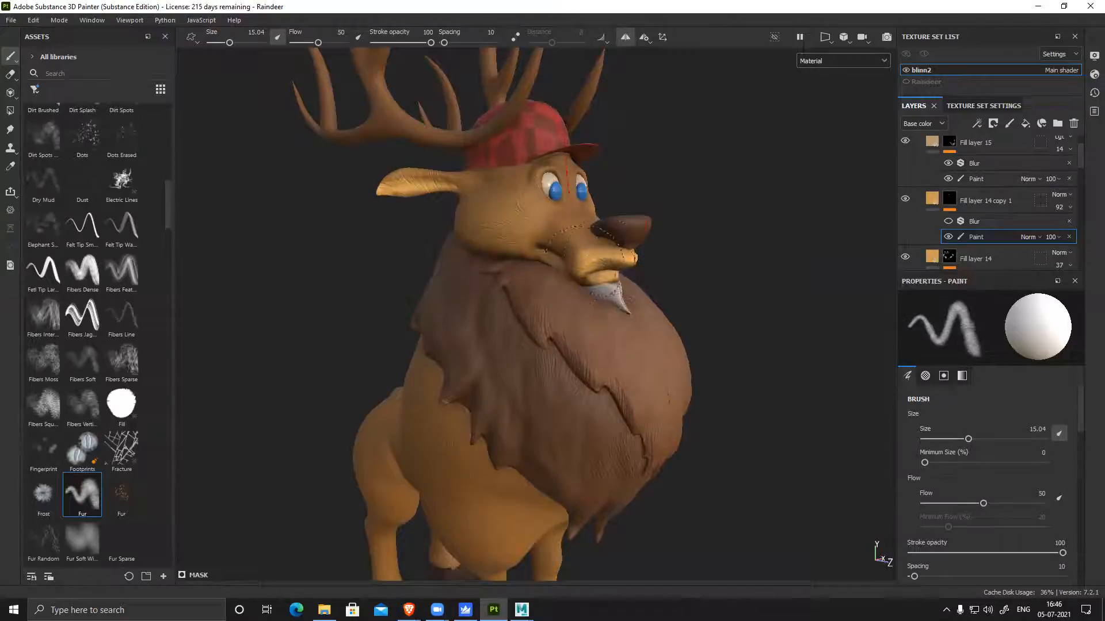
{"action": "mouse_move", "coordinate": [621, 253]}
{"action": "left_mouse_down", "text": "alt"}
{"action": "mouse_move", "coordinate": [520, 292]}
{"action": "mouse_move", "coordinate": [569, 301]}
{"action": "mouse_move", "coordinate": [689, 243]}
{"action": "left_mouse_up", "text": "alt"}
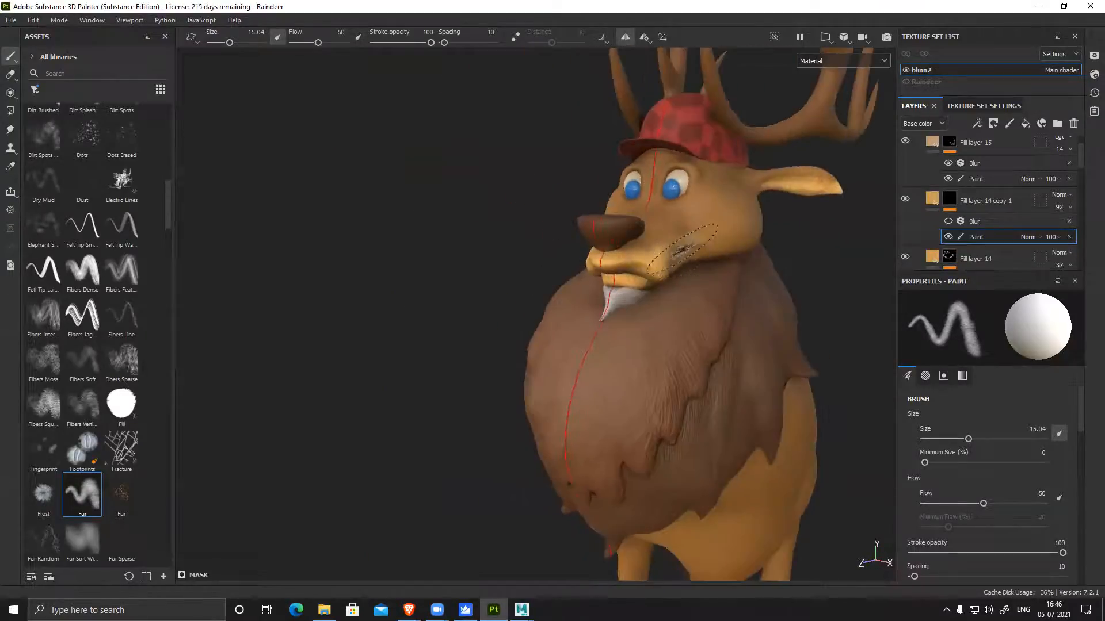
{"action": "left_click_drag", "start_coordinate": [731, 381], "coordinate": [699, 377], "text": "alt"}
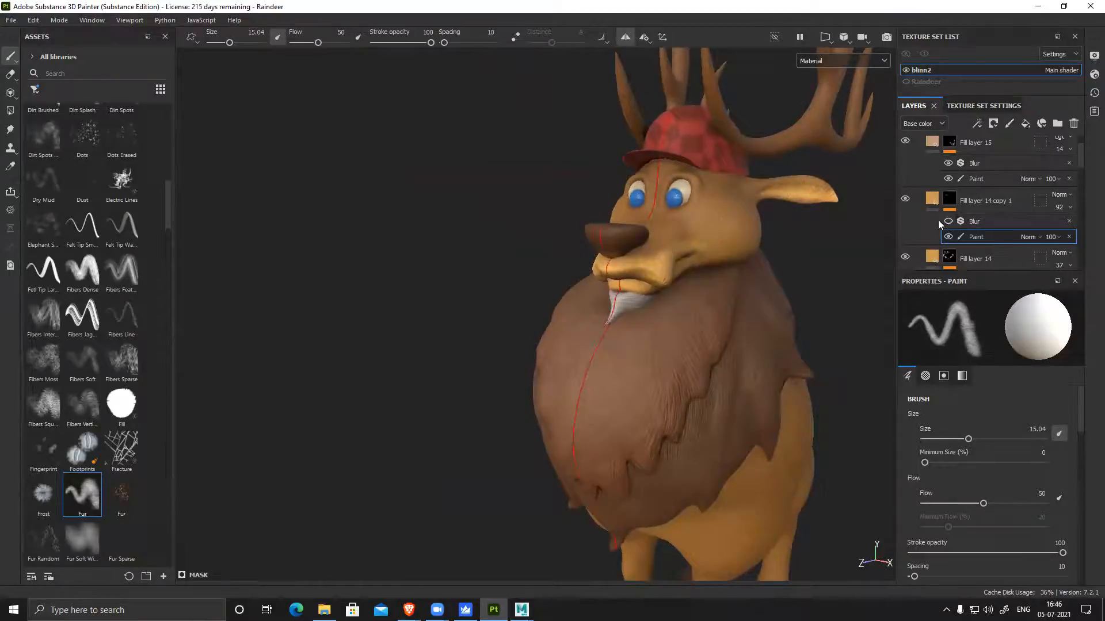
{"action": "right_click_drag", "start_coordinate": [649, 320], "coordinate": [753, 473], "text": "alt"}
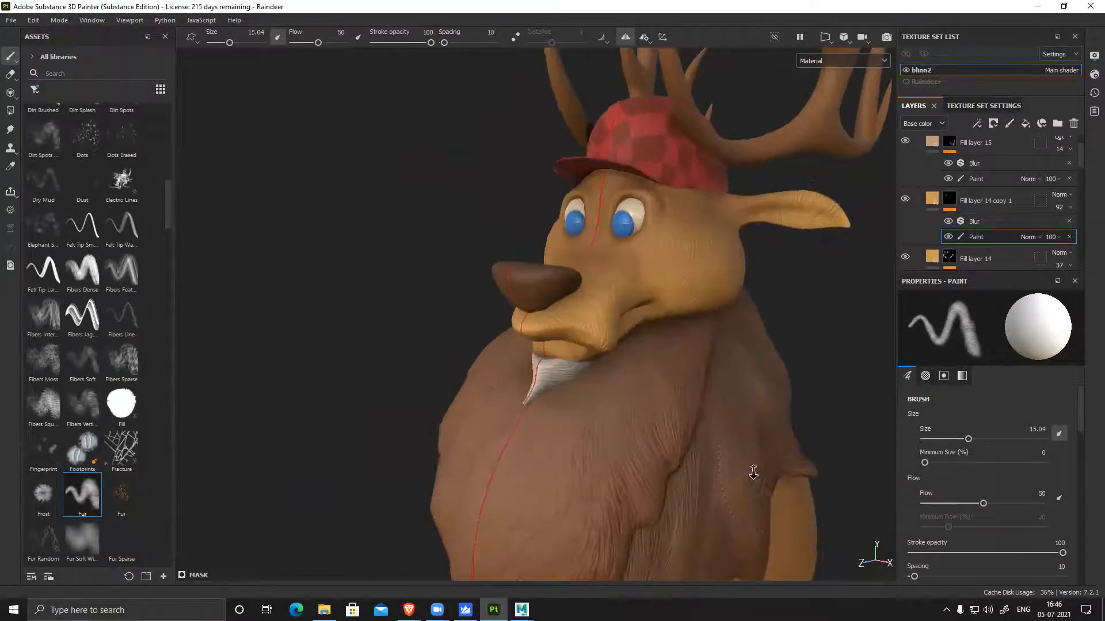
{"action": "left_click_drag", "start_coordinate": [592, 301], "coordinate": [625, 167], "text": "alt"}
Add a new fill layer above Fill layer 15 with only the color channel enabled
{"action": "scroll", "coordinate": [1068, 185], "scroll_direction": "up", "scroll_amount": 1}
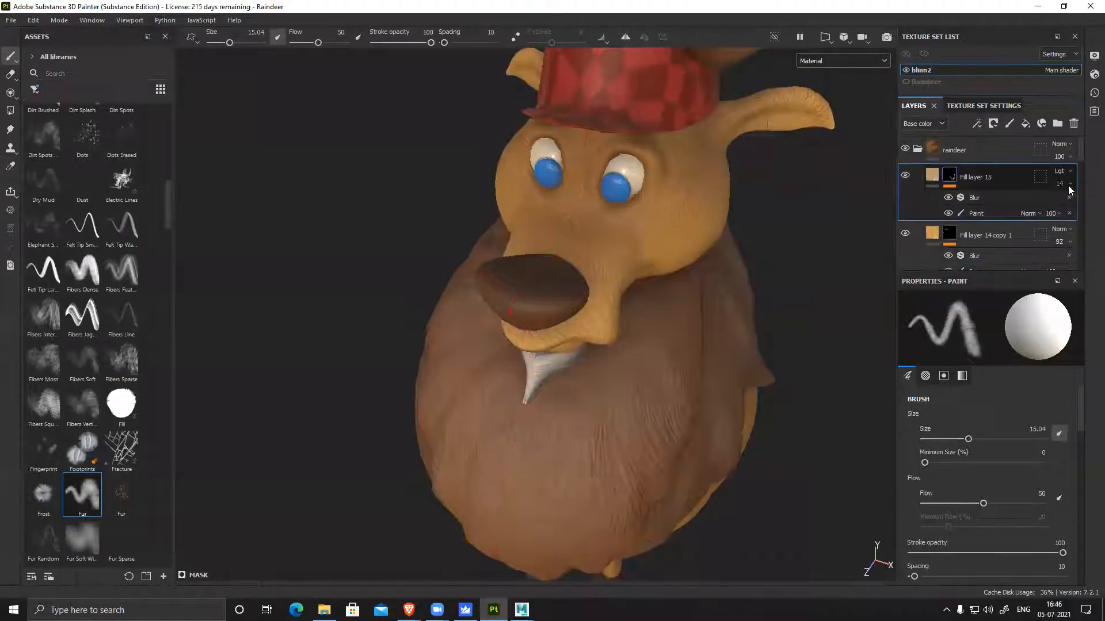
{"action": "left_click", "coordinate": [1006, 147]}
{"action": "left_click", "coordinate": [1001, 174]}
{"action": "left_click", "coordinate": [1026, 123]}
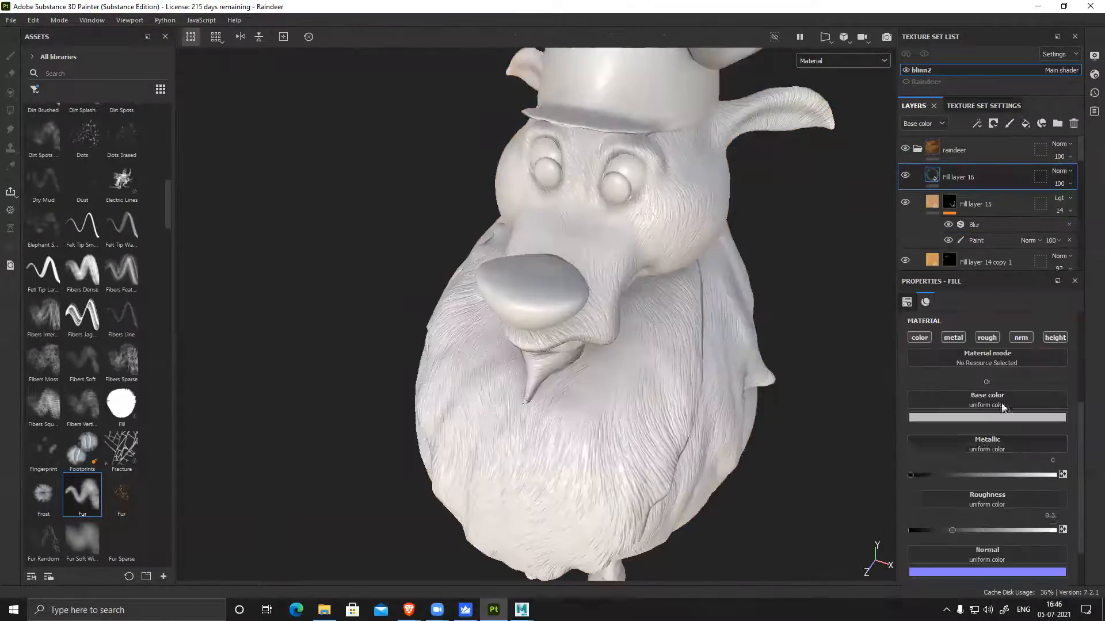
{"action": "left_click", "coordinate": [1047, 339], "text": "alt"}
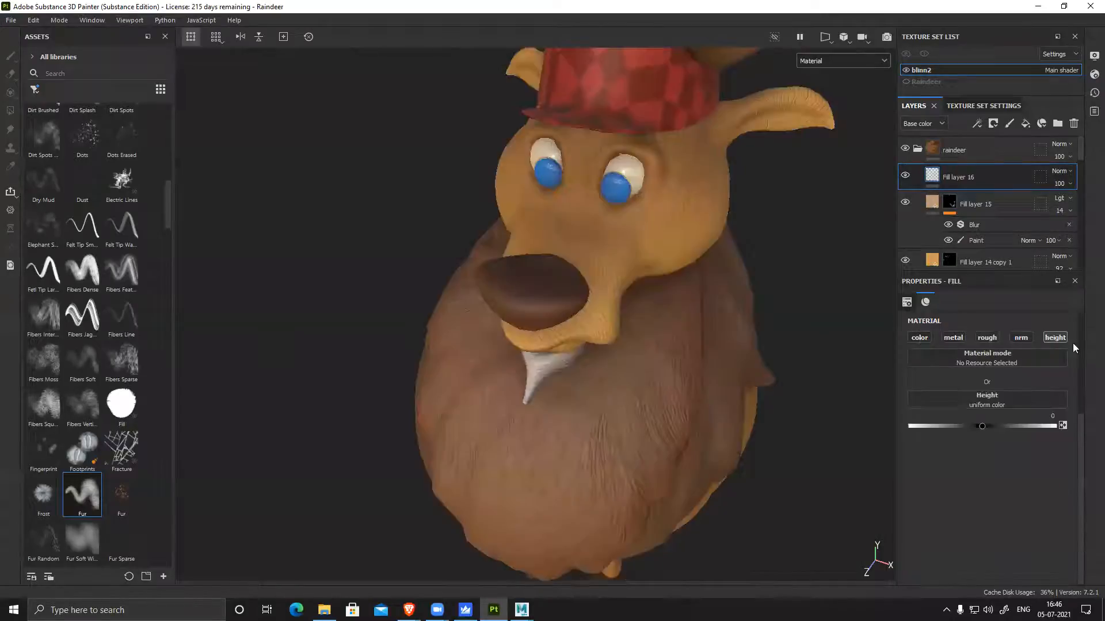
{"action": "left_click", "coordinate": [919, 338], "text": "alt"}
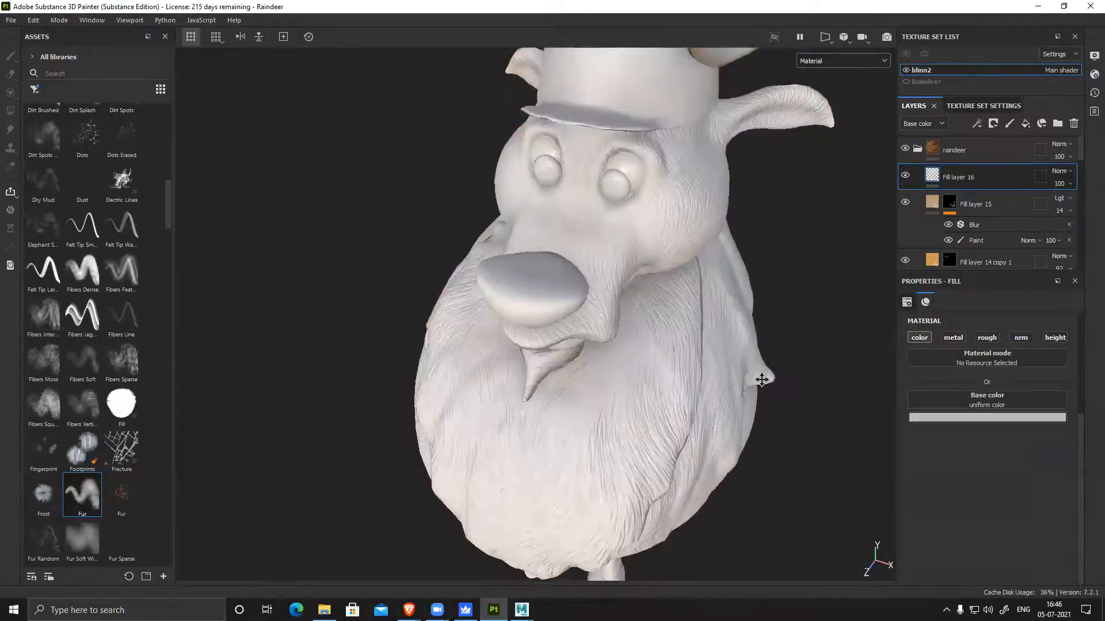
{"action": "scroll", "coordinate": [769, 426], "scroll_direction": "up", "scroll_amount": 2}
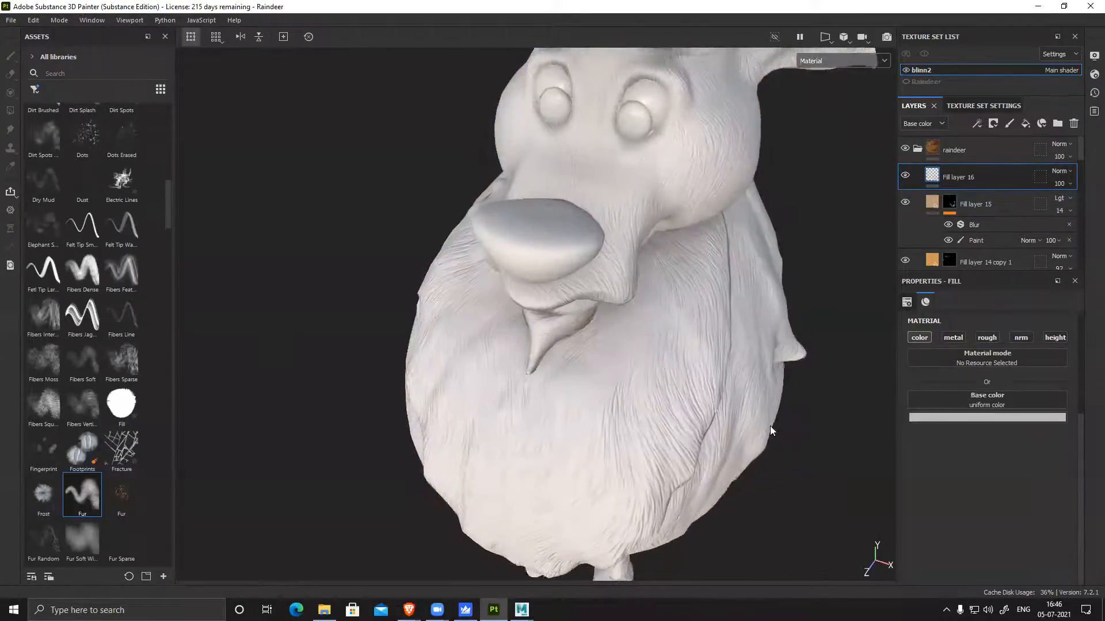
Set Fill layer 16's base color to dark brown 1d1612, starting from a color sampled off the model with the layer hidden
{"action": "left_click", "coordinate": [905, 175]}
{"action": "left_click", "coordinate": [1000, 419]}
{"action": "left_click", "coordinate": [1040, 432]}
{"action": "left_click", "coordinate": [562, 207]}
{"action": "left_click_drag", "start_coordinate": [965, 518], "coordinate": [963, 527]}
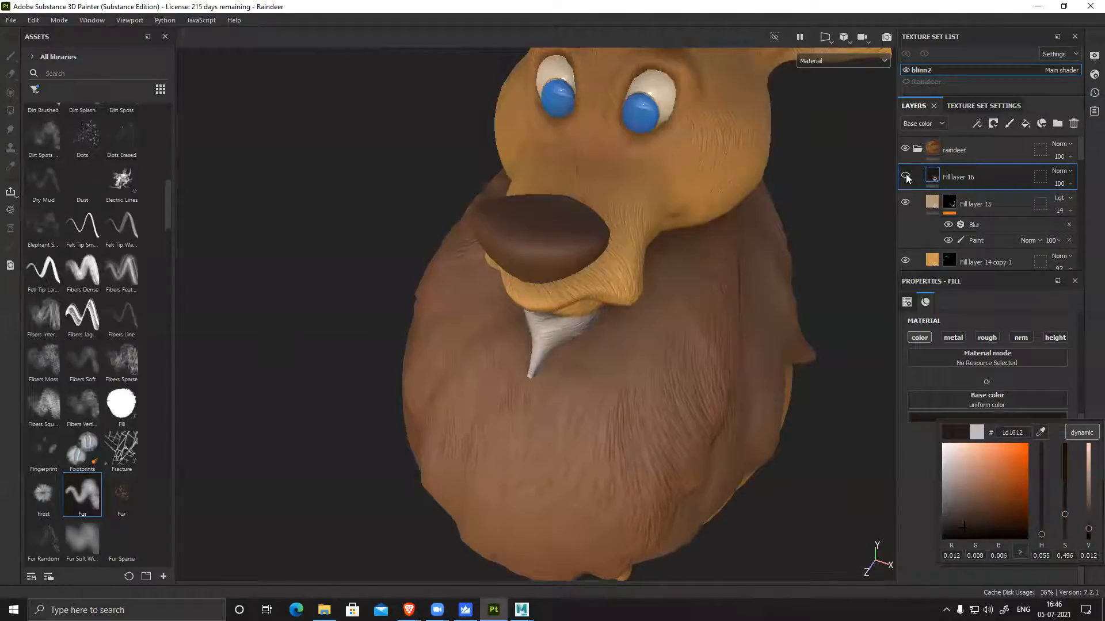
{"action": "left_click", "coordinate": [906, 175]}
Add a black mask to Fill layer 16
{"action": "left_click_drag", "start_coordinate": [644, 309], "coordinate": [581, 312], "text": "alt"}
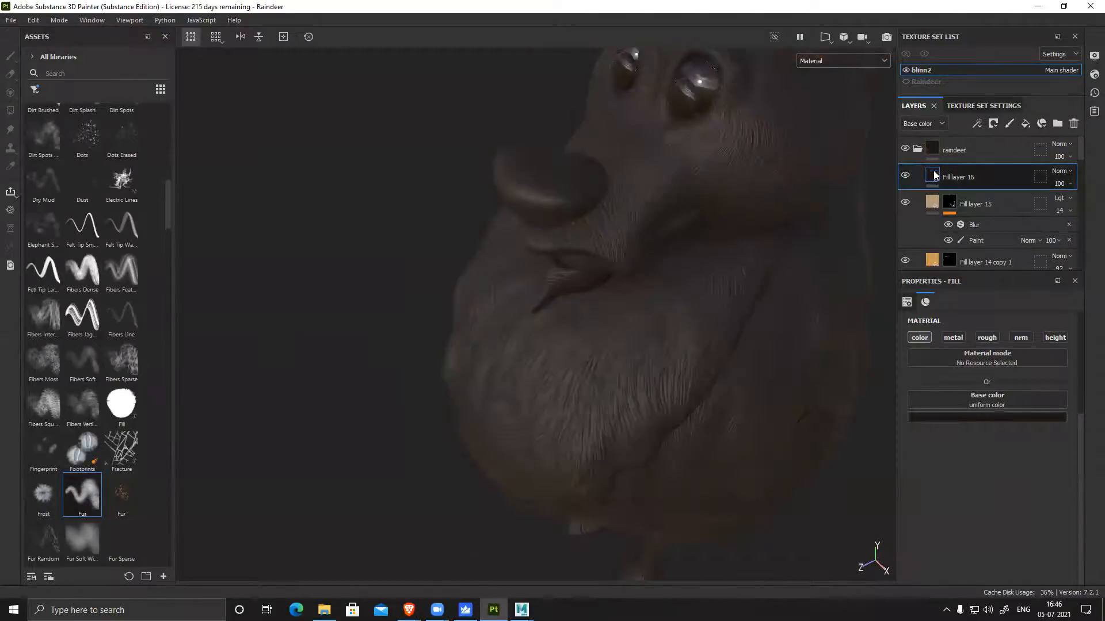
{"action": "right_click", "coordinate": [933, 172]}
{"action": "left_click", "coordinate": [989, 189]}
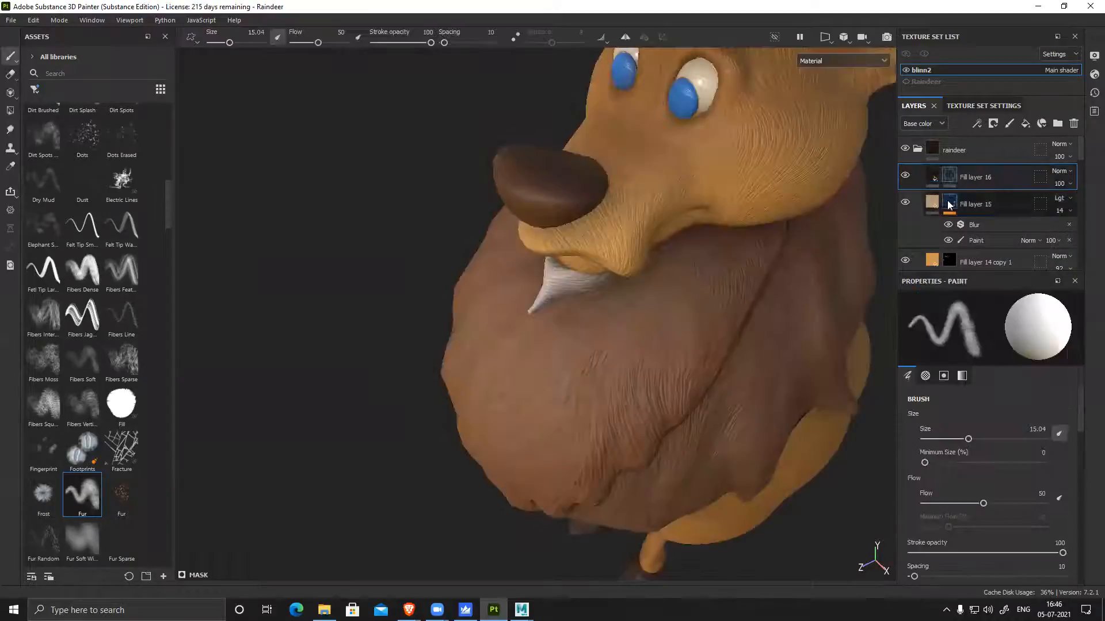
{"action": "right_click", "coordinate": [949, 172]}
Add a fill effect to Fill layer 16's mask and assign the 3D Worley Noise texture as its grayscale
{"action": "mouse_move", "coordinate": [600, 198]}
{"action": "left_mouse_down", "text": "alt"}
{"action": "mouse_move", "coordinate": [646, 278]}
{"action": "mouse_move", "coordinate": [636, 285]}
{"action": "left_mouse_up", "text": "alt"}
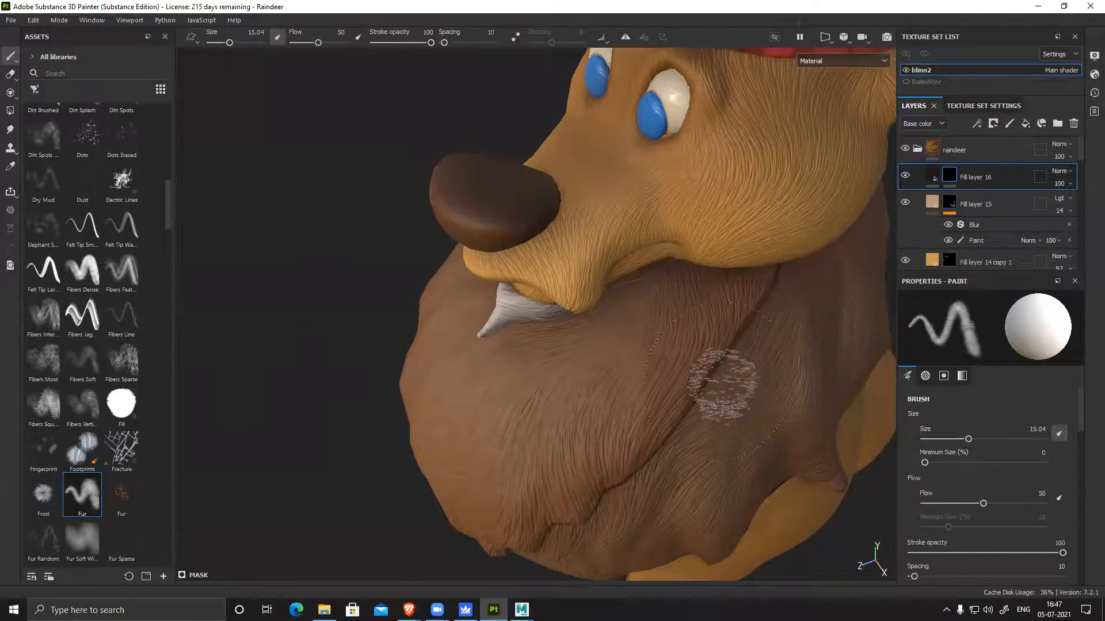
{"action": "left_click_drag", "start_coordinate": [707, 387], "coordinate": [740, 362], "text": "alt"}
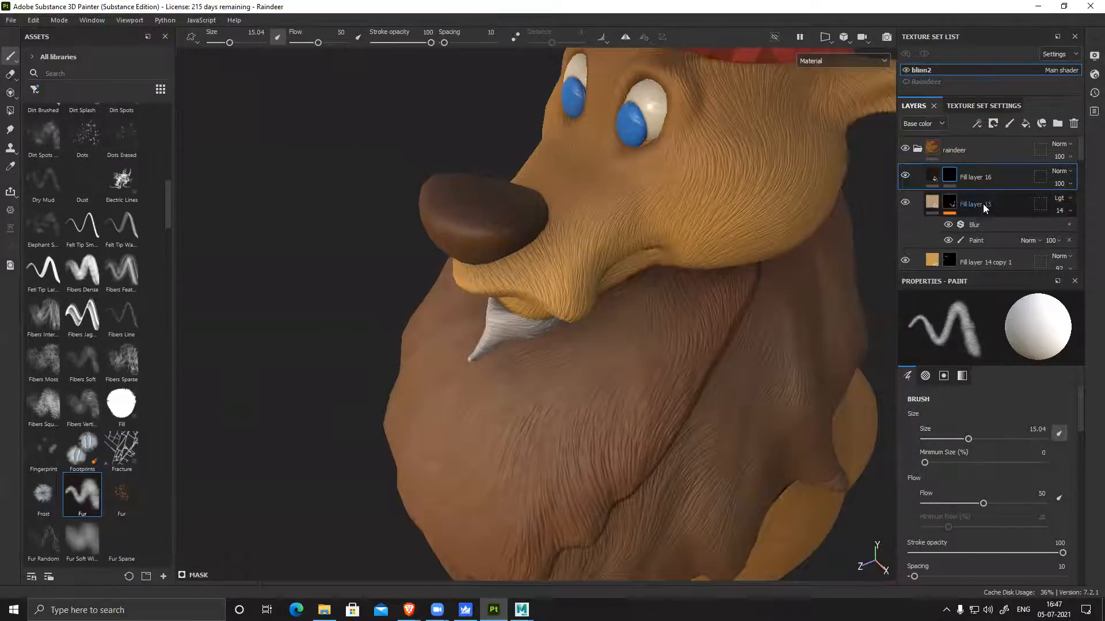
{"action": "right_click", "coordinate": [950, 178]}
{"action": "left_click", "coordinate": [994, 396]}
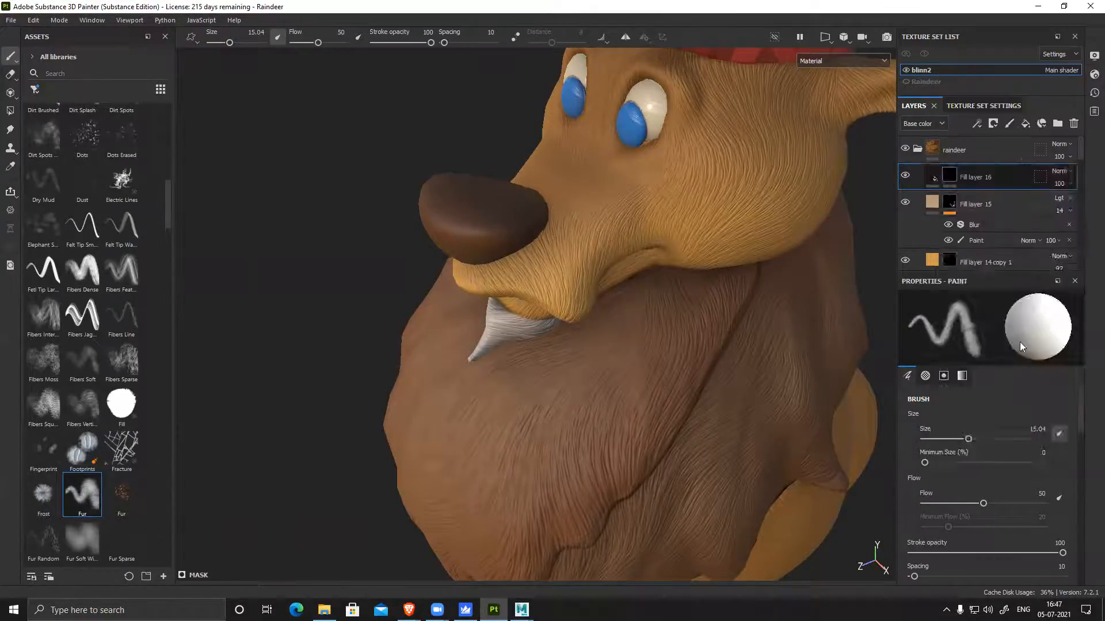
{"action": "left_click", "coordinate": [997, 345]}
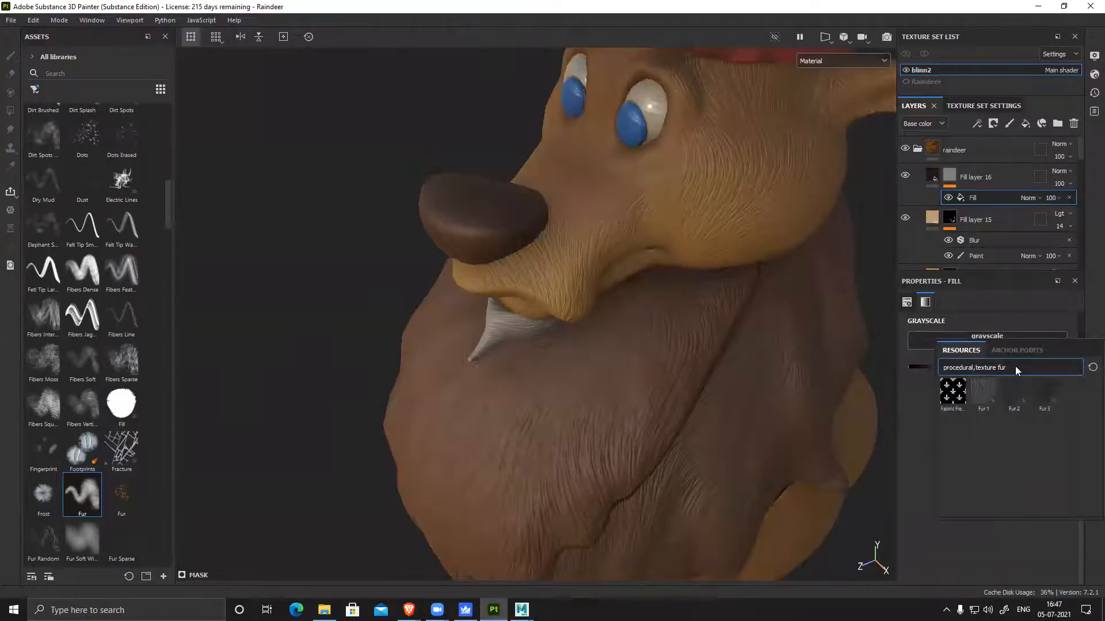
{"action": "key", "text": "BackSpace"}
{"action": "key", "text": "BackSpace"}
{"action": "key", "text": "BackSpace"}
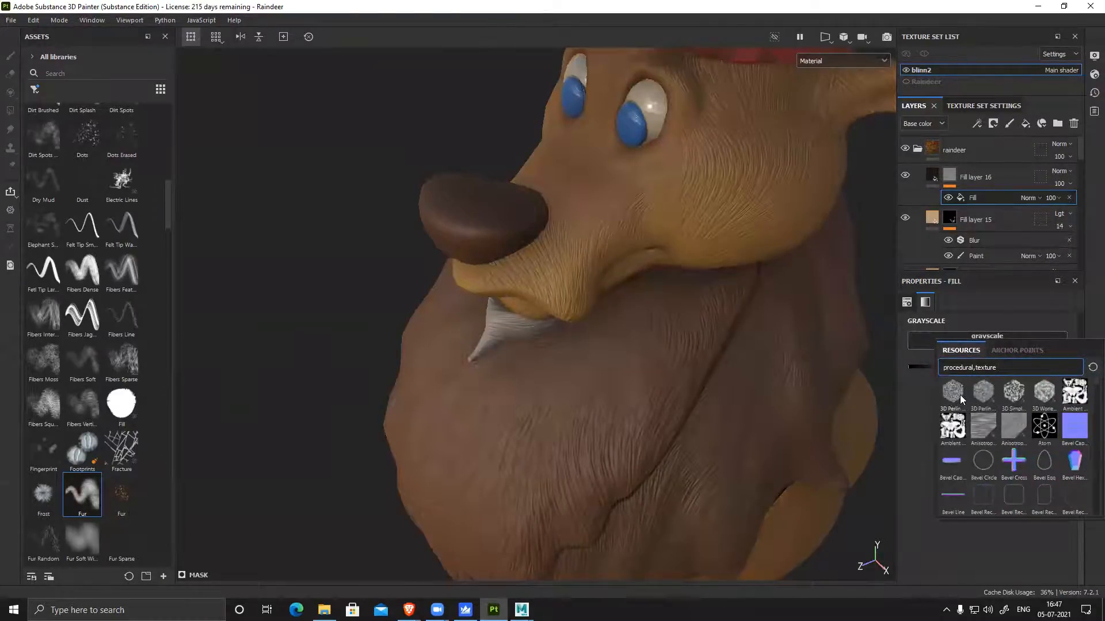
{"action": "left_click", "coordinate": [1050, 392]}
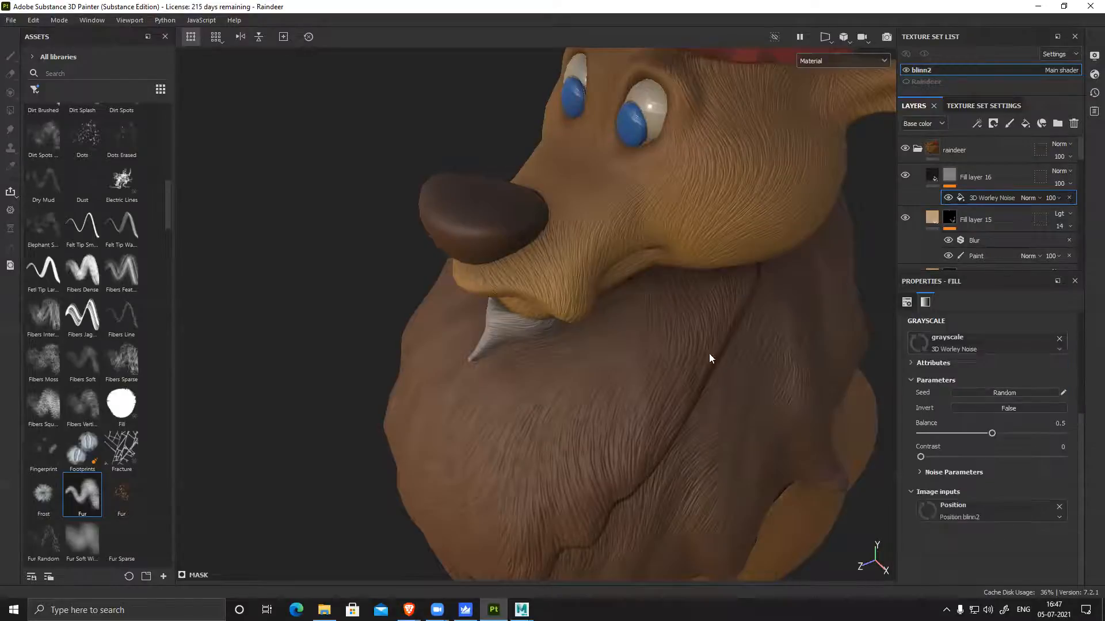
{"action": "left_click_drag", "start_coordinate": [579, 290], "coordinate": [595, 326], "text": "alt"}
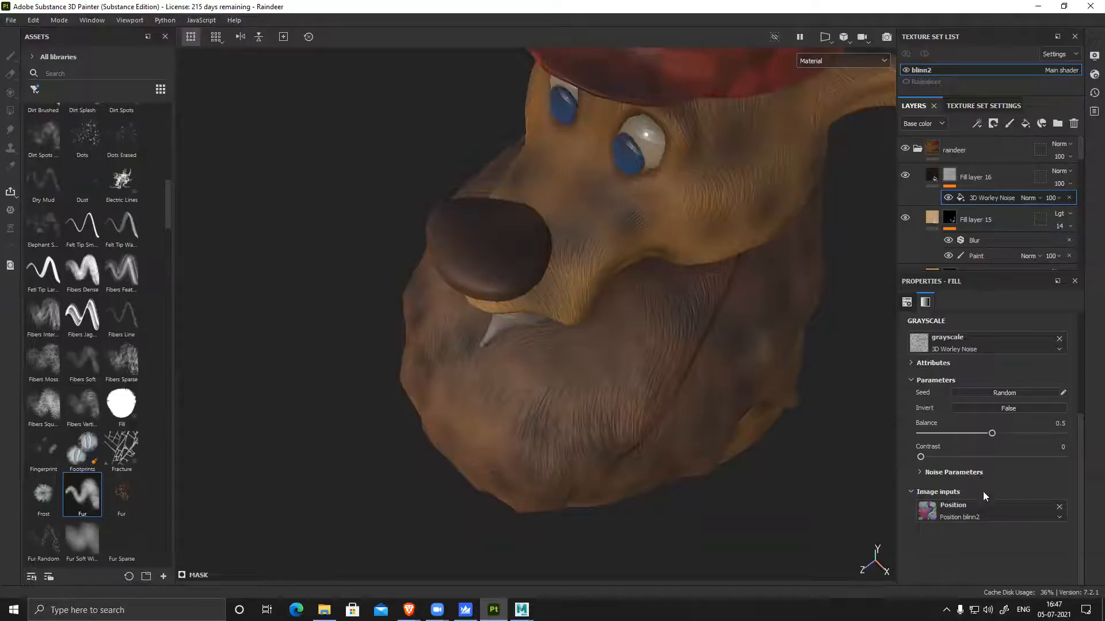
Enable the height channel on Fill layer 16 and raise its height slightly above zero
{"action": "left_click", "coordinate": [976, 186]}
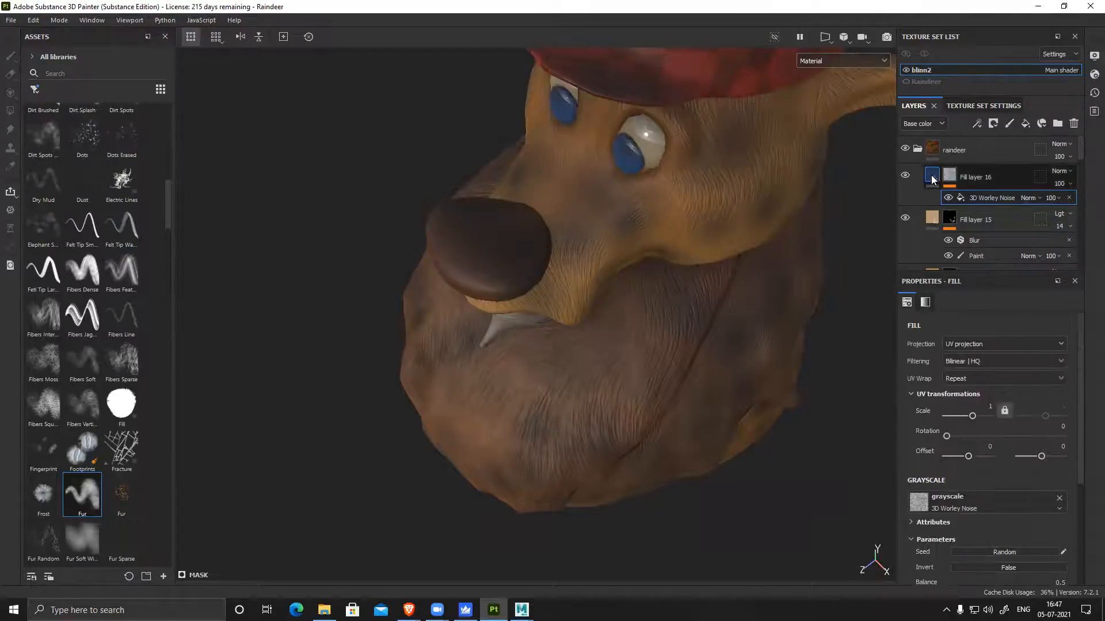
{"action": "scroll", "coordinate": [1000, 532], "scroll_direction": "down", "scroll_amount": 2}
{"action": "left_click", "coordinate": [1055, 432]}
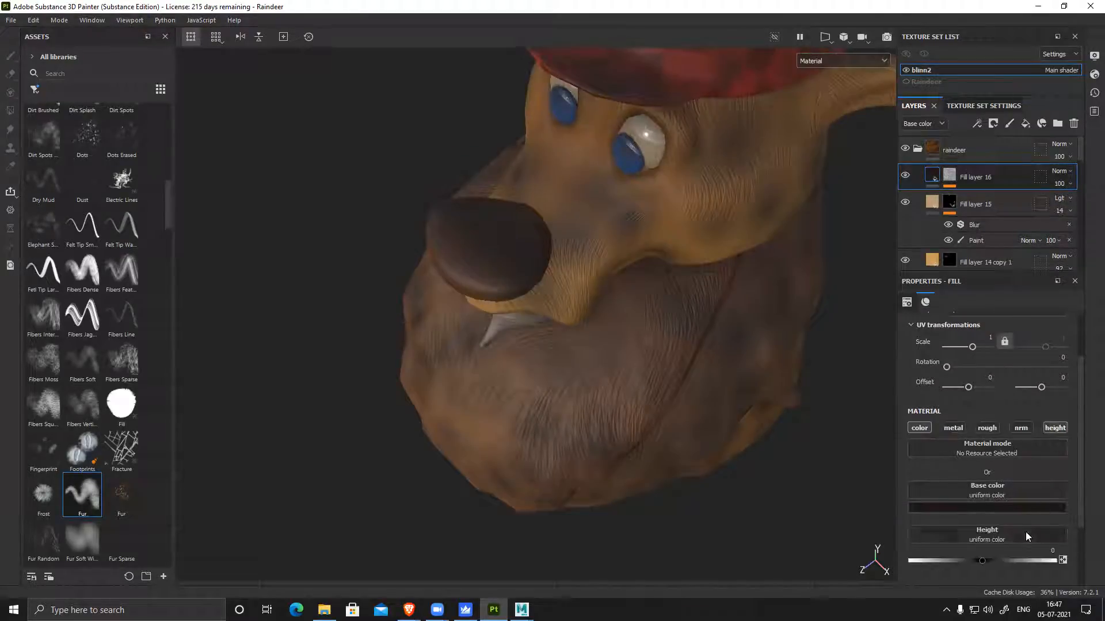
{"action": "left_click_drag", "start_coordinate": [983, 563], "coordinate": [993, 562]}
Set the 3D Worley Noise in Fill layer 16's mask to balance 0.47 and contrast 0.46
{"action": "left_click", "coordinate": [950, 176]}
{"action": "left_click", "coordinate": [996, 200]}
{"action": "left_click_drag", "start_coordinate": [1004, 523], "coordinate": [990, 490]}
{"action": "scroll", "coordinate": [1007, 483], "scroll_direction": "down", "scroll_amount": 1}
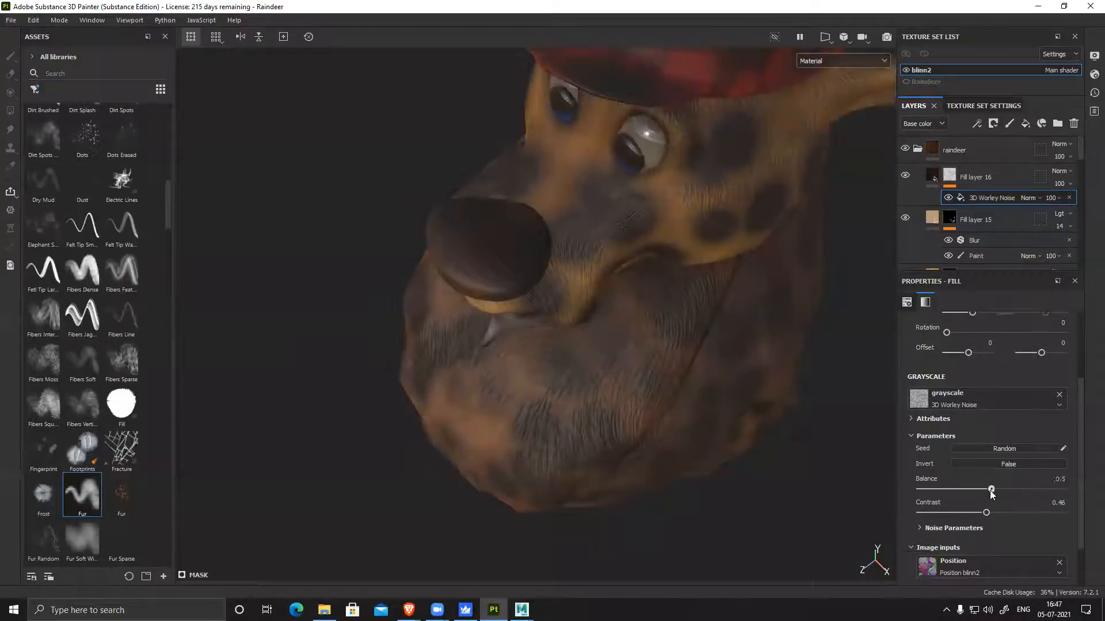
{"action": "scroll", "coordinate": [972, 368], "scroll_direction": "up", "scroll_amount": 1}
Set the UV scale of the noise fill in Fill layer 16's mask to 13.01
{"action": "left_click_drag", "start_coordinate": [972, 347], "coordinate": [978, 347]}
{"action": "middle_click_drag", "start_coordinate": [567, 294], "coordinate": [588, 352], "text": "alt"}
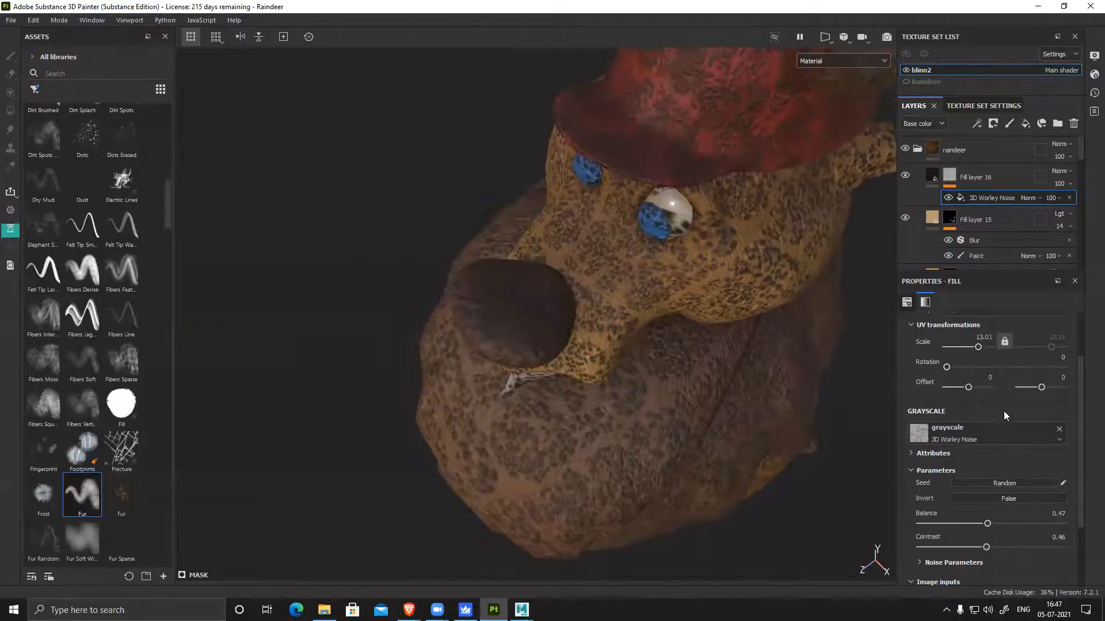
{"action": "scroll", "coordinate": [1005, 416], "scroll_direction": "up", "scroll_amount": 3}
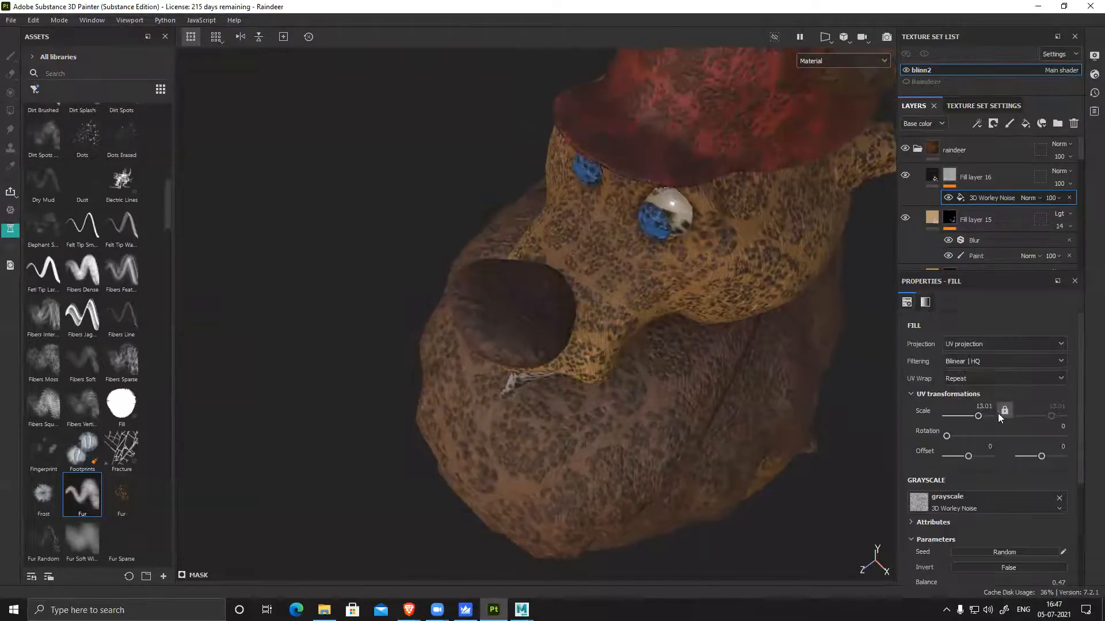
Switch the mask's noise fill to tri-planar projection and inspect the pattern around the nose and muzzle
{"action": "left_click", "coordinate": [991, 345]}
{"action": "left_click", "coordinate": [980, 381]}
{"action": "left_click_drag", "start_coordinate": [606, 383], "coordinate": [583, 374], "text": "alt"}
{"action": "right_click_drag", "start_coordinate": [582, 374], "coordinate": [604, 338], "text": "alt"}
{"action": "middle_click_drag", "start_coordinate": [604, 337], "coordinate": [618, 433], "text": "alt"}
{"action": "right_click_drag", "start_coordinate": [618, 433], "coordinate": [518, 409], "text": "alt"}
{"action": "left_click_drag", "start_coordinate": [540, 449], "coordinate": [541, 478], "text": "alt"}
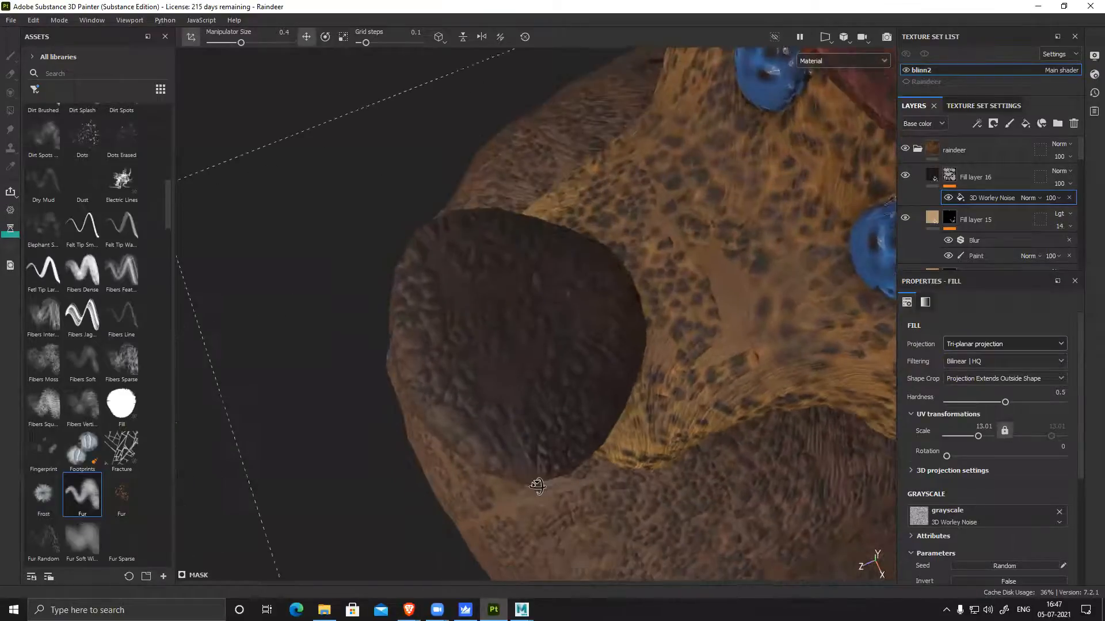
Try 3D Perlin Noise in place of 3D Worley Noise as the mask fill's grayscale, keeping tri-planar projection
{"action": "left_click", "coordinate": [1059, 512]}
{"action": "left_click", "coordinate": [1010, 512]}
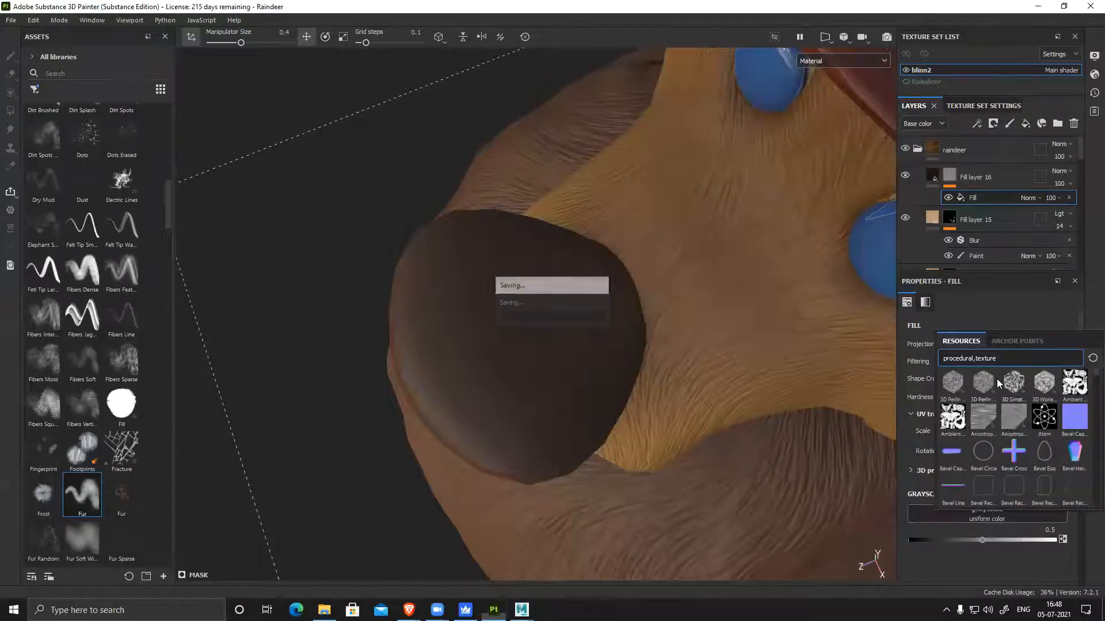
{"action": "left_click", "coordinate": [950, 386]}
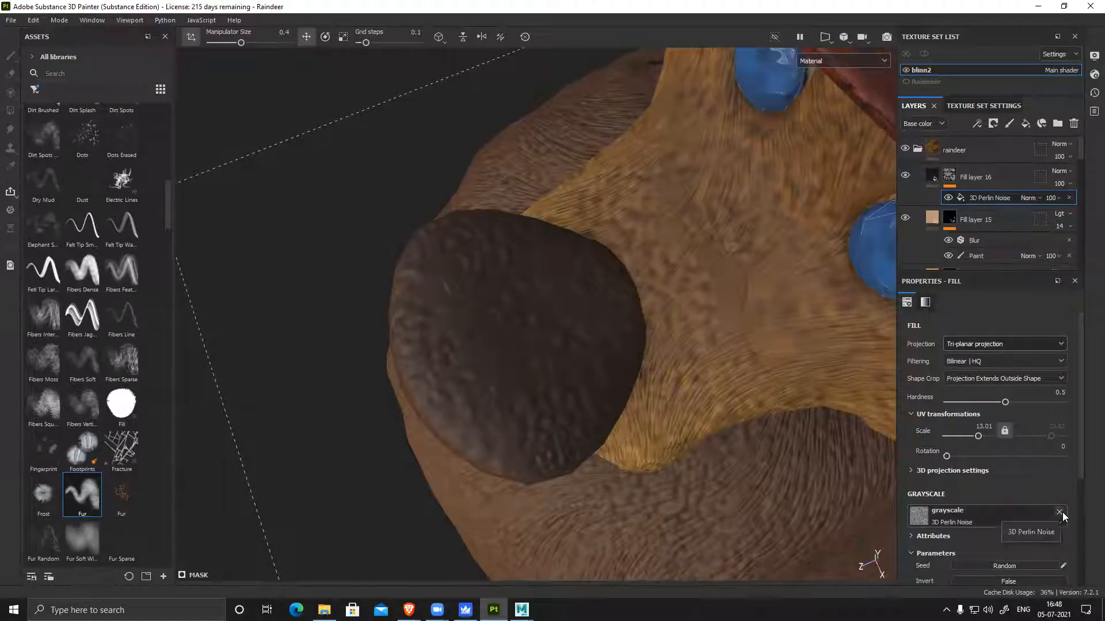
{"action": "left_click", "coordinate": [1001, 345]}
{"action": "left_click", "coordinate": [1001, 345]}
{"action": "left_click_drag", "start_coordinate": [673, 435], "coordinate": [738, 353], "text": "alt"}
{"action": "middle_click_drag", "start_coordinate": [738, 352], "coordinate": [743, 357], "text": "alt"}
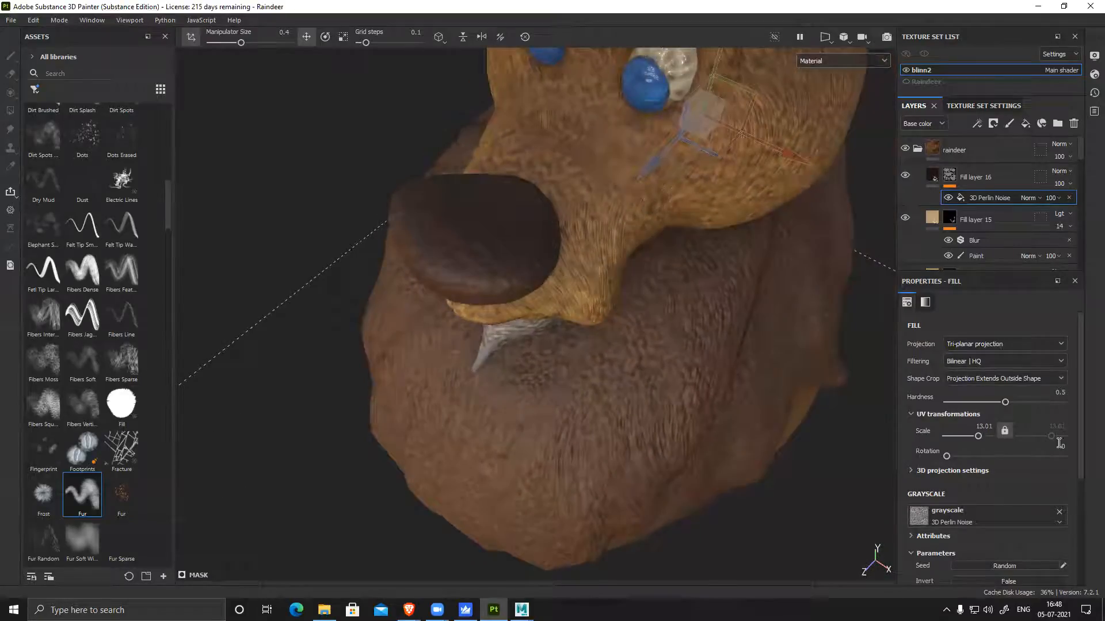
Replace the mask fill's grayscale texture with 3D Perlin Noise Fractal and check it on the nose
{"action": "left_click", "coordinate": [1060, 512]}
{"action": "left_click", "coordinate": [983, 517]}
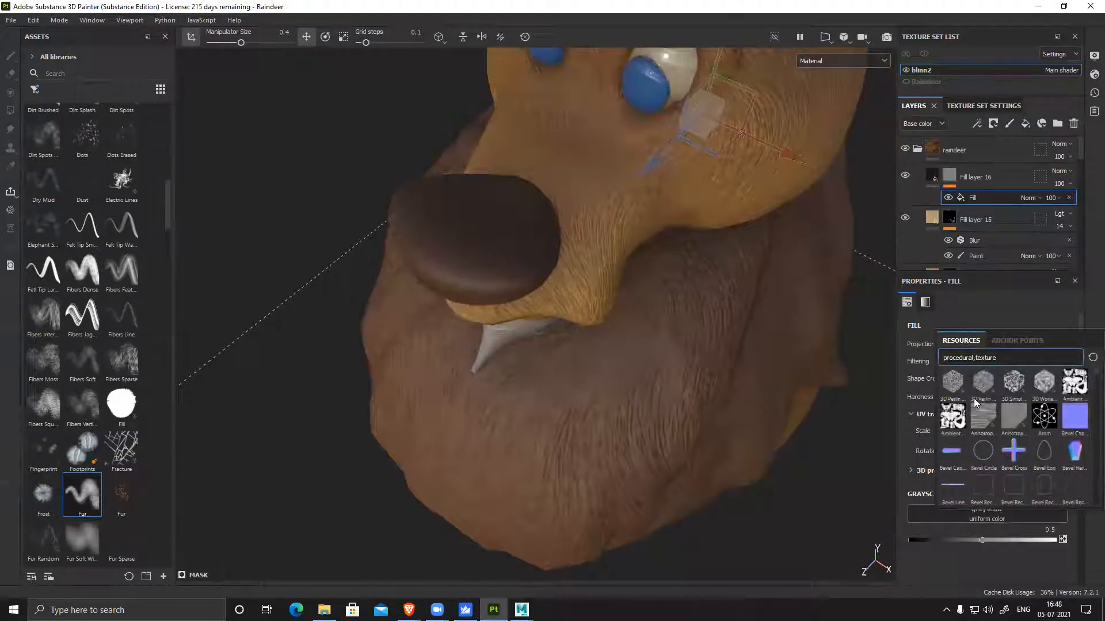
{"action": "left_click", "coordinate": [990, 385]}
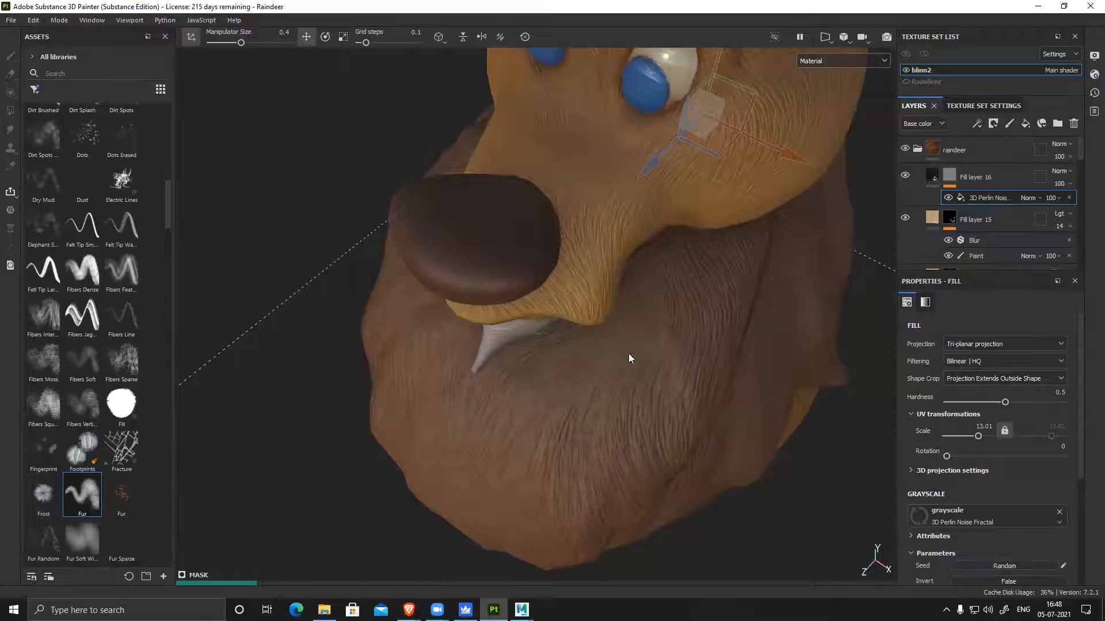
{"action": "left_click_drag", "start_coordinate": [681, 381], "coordinate": [619, 435], "text": "alt"}
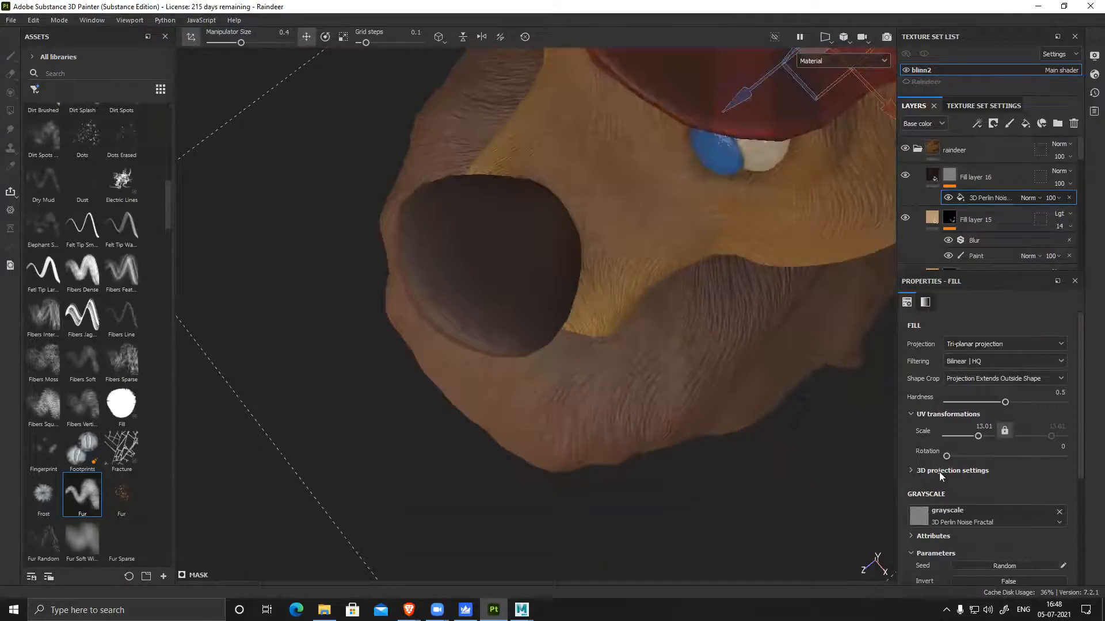
{"action": "left_click_drag", "start_coordinate": [569, 327], "coordinate": [551, 410], "text": "alt"}
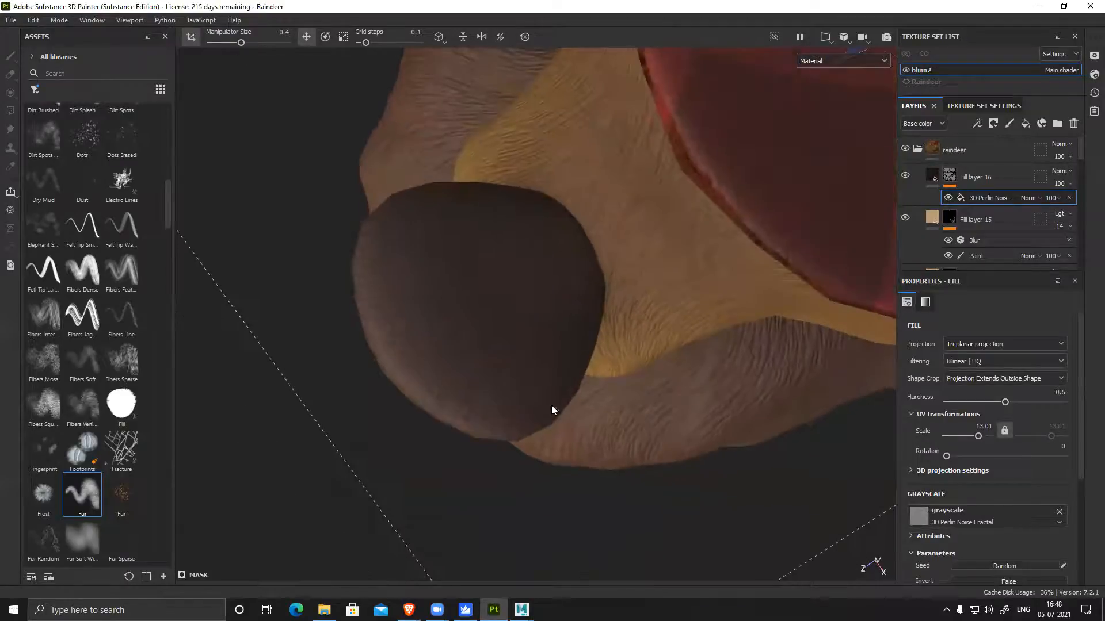
{"action": "scroll", "coordinate": [989, 527], "scroll_direction": "down", "scroll_amount": 4}
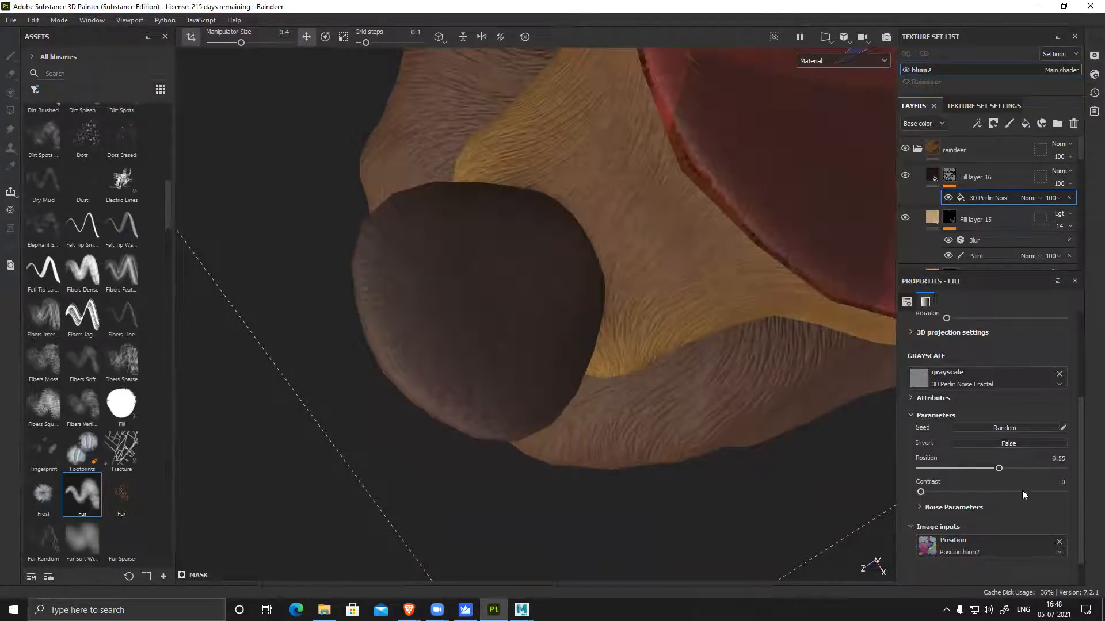
Set the UV scale of the Perlin noise fill in Fill layer 16's mask to 20.91
{"action": "scroll", "coordinate": [1007, 483], "scroll_direction": "up", "scroll_amount": 3}
{"action": "left_click_drag", "start_coordinate": [977, 437], "coordinate": [981, 439]}
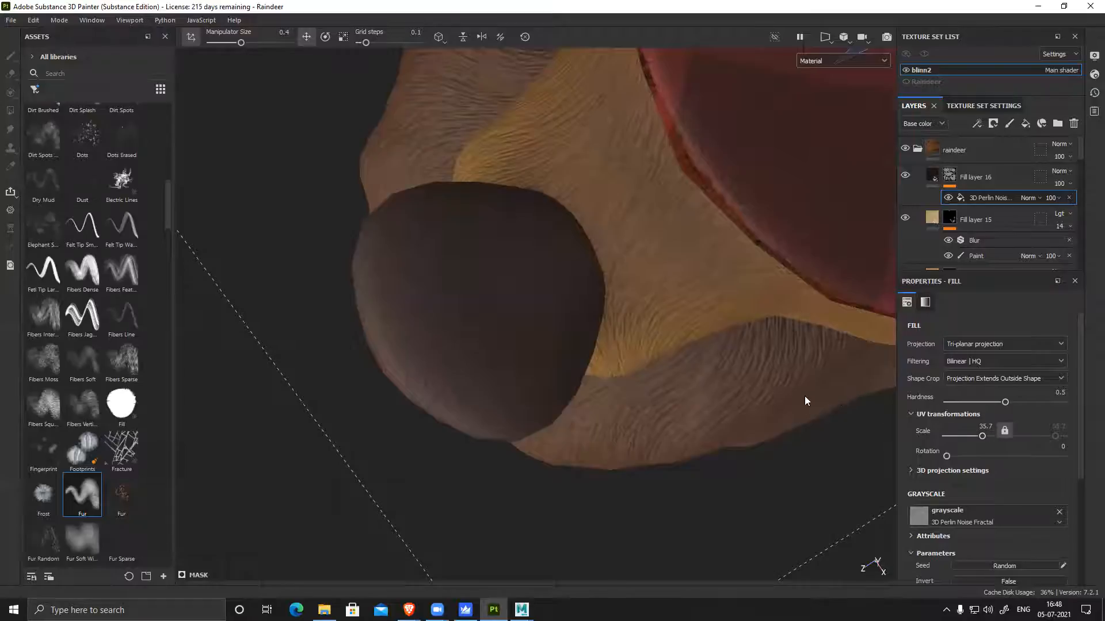
{"action": "left_click_drag", "start_coordinate": [984, 438], "coordinate": [980, 438]}
Replace the 3D Perlin noise texture in Fill layer 16's mask with the Cells 2 procedural texture
{"action": "scroll", "coordinate": [1030, 461], "scroll_direction": "down", "scroll_amount": 2}
{"action": "left_click", "coordinate": [1058, 443]}
{"action": "left_click", "coordinate": [1001, 448]}
{"action": "scroll", "coordinate": [1008, 388], "scroll_direction": "down", "scroll_amount": 3}
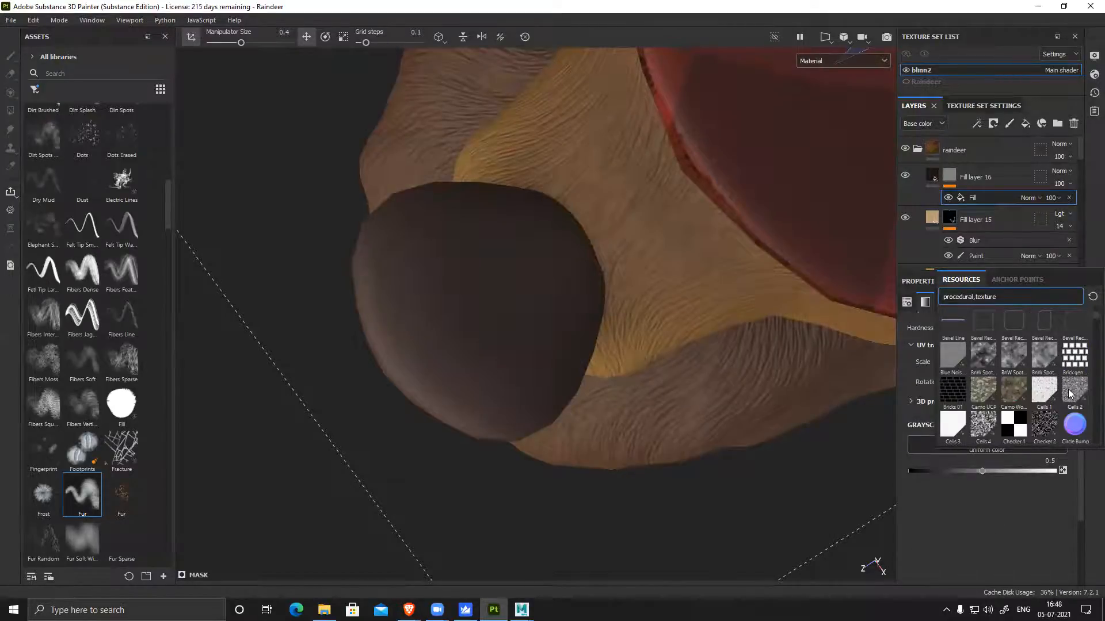
{"action": "mouse_move", "coordinate": [1069, 393]}
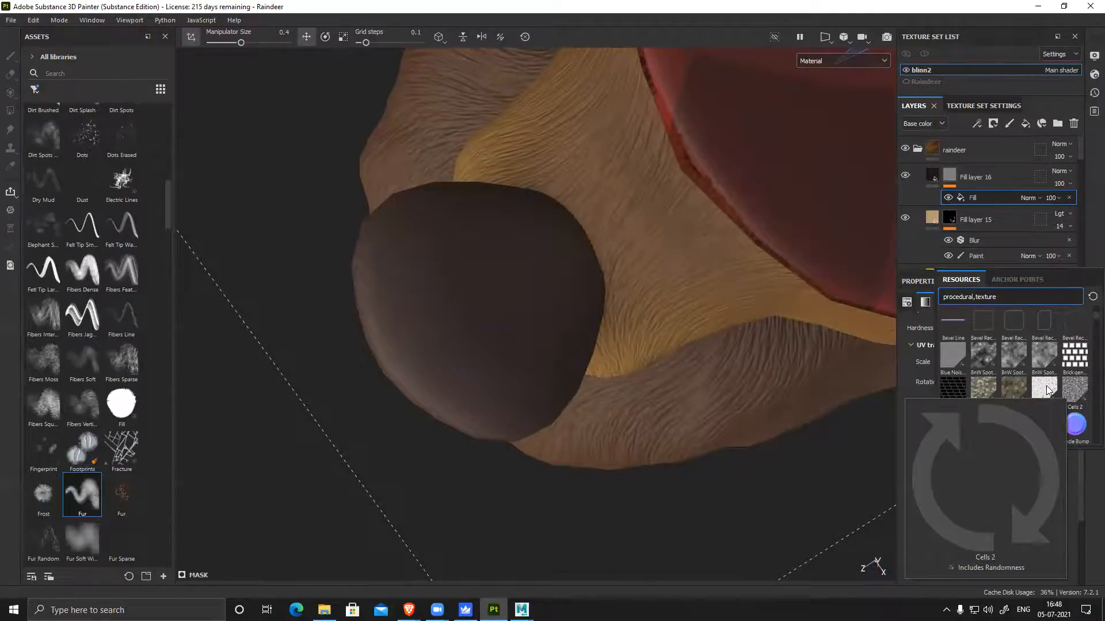
{"action": "left_click", "coordinate": [1073, 390]}
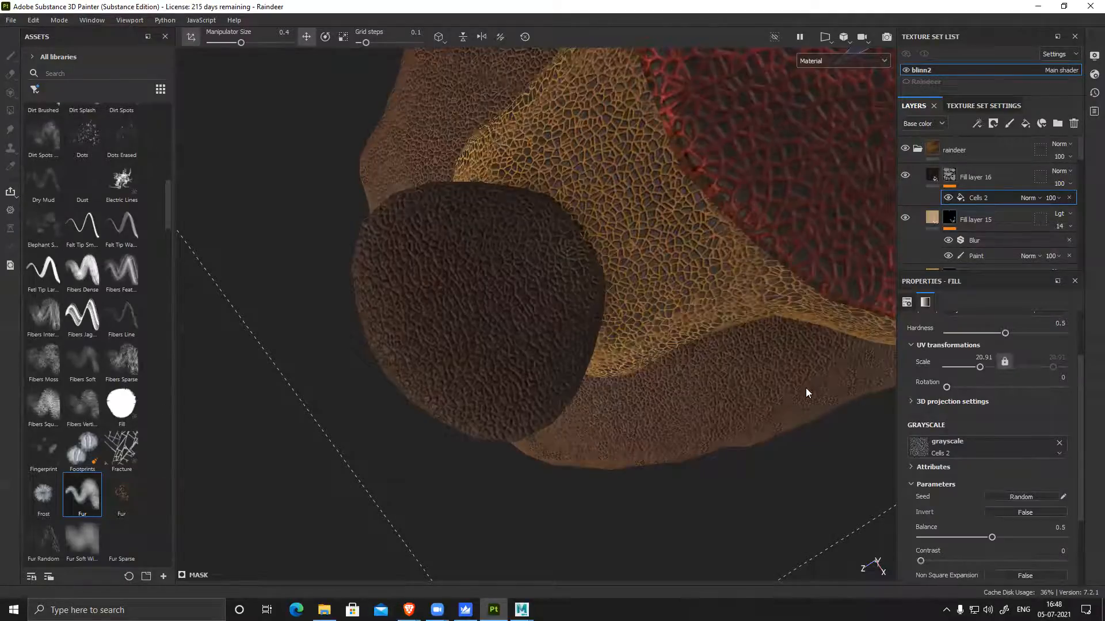
Set the balance of the Cells 2 mask pattern to 0.58 and check it on the reindeer's nose and face
{"action": "scroll", "coordinate": [986, 490], "scroll_direction": "down", "scroll_amount": 2}
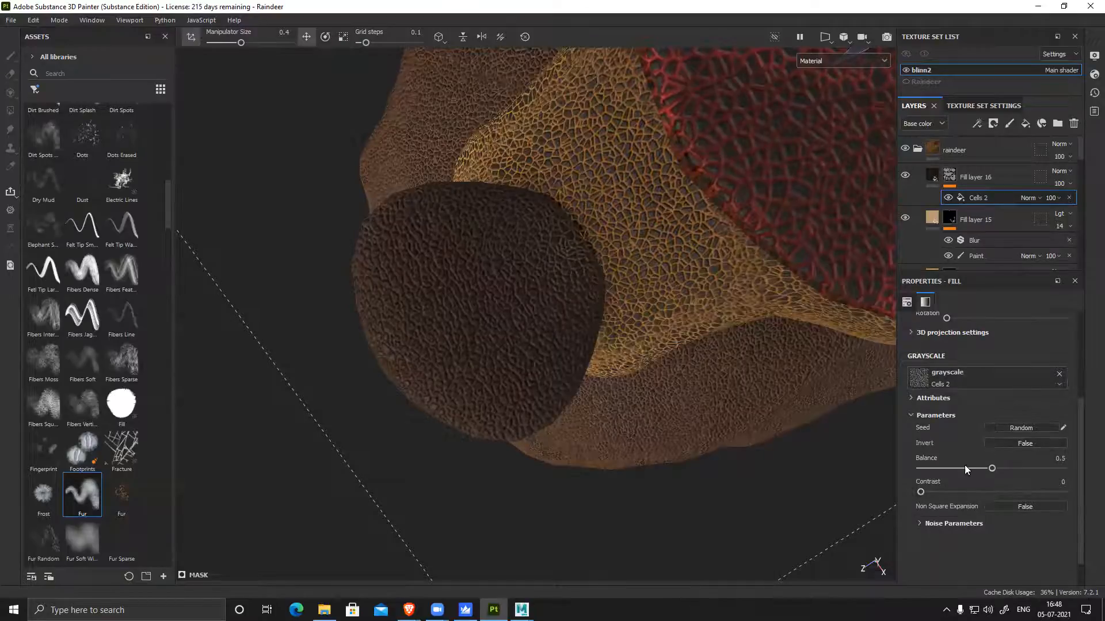
{"action": "left_click_drag", "start_coordinate": [991, 469], "coordinate": [1004, 469]}
{"action": "right_click_drag", "start_coordinate": [775, 427], "coordinate": [487, 380], "text": "alt"}
{"action": "left_click_drag", "start_coordinate": [716, 460], "coordinate": [729, 383], "text": "alt"}
{"action": "right_click_drag", "start_coordinate": [728, 383], "coordinate": [743, 434], "text": "alt"}
{"action": "middle_click_drag", "start_coordinate": [593, 201], "coordinate": [565, 273], "text": "alt"}
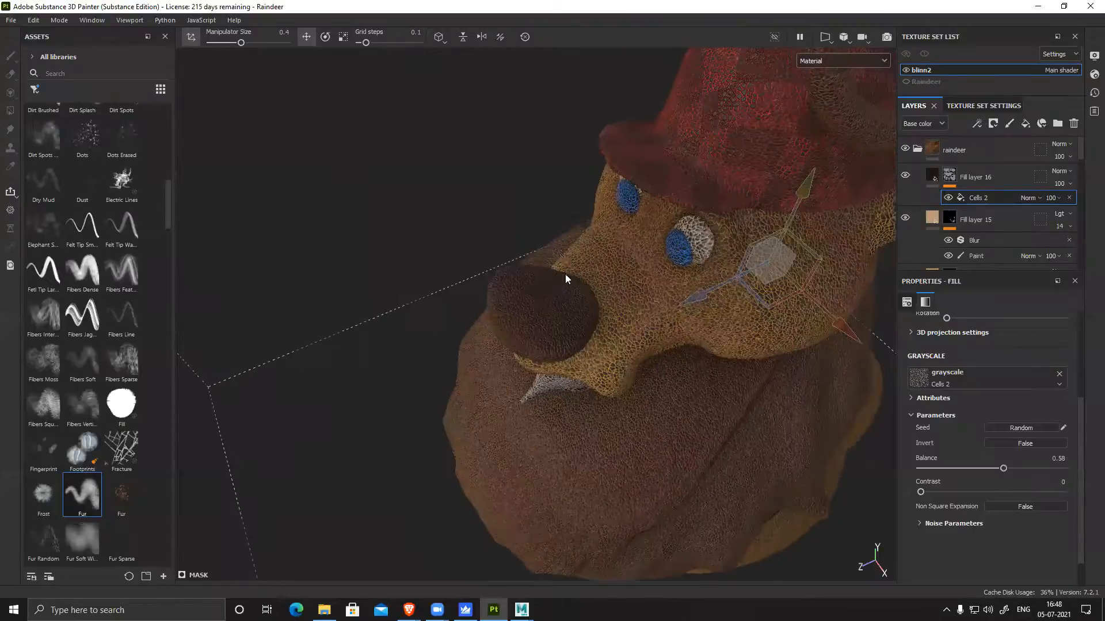
{"action": "right_click_drag", "start_coordinate": [565, 274], "coordinate": [645, 422], "text": "alt"}
{"action": "left_click_drag", "start_coordinate": [644, 421], "coordinate": [763, 208], "text": "alt"}
{"action": "middle_click_drag", "start_coordinate": [484, 315], "coordinate": [513, 329], "text": "alt"}
{"action": "right_click_drag", "start_coordinate": [513, 329], "coordinate": [570, 420], "text": "alt"}
{"action": "middle_click_drag", "start_coordinate": [570, 420], "coordinate": [570, 374], "text": "alt"}
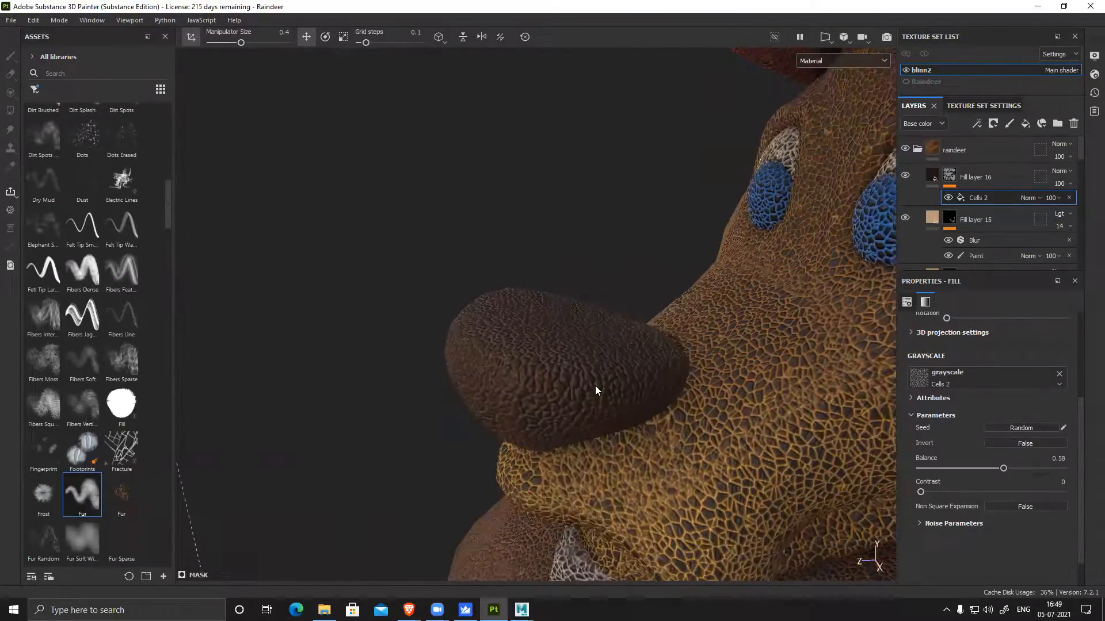
Add a paint effect above Cells 2 in Fill layer 16's mask and ready a mesh-mode polygon fill with colour 0
{"action": "right_click", "coordinate": [992, 194]}
{"action": "left_click", "coordinate": [1017, 342]}
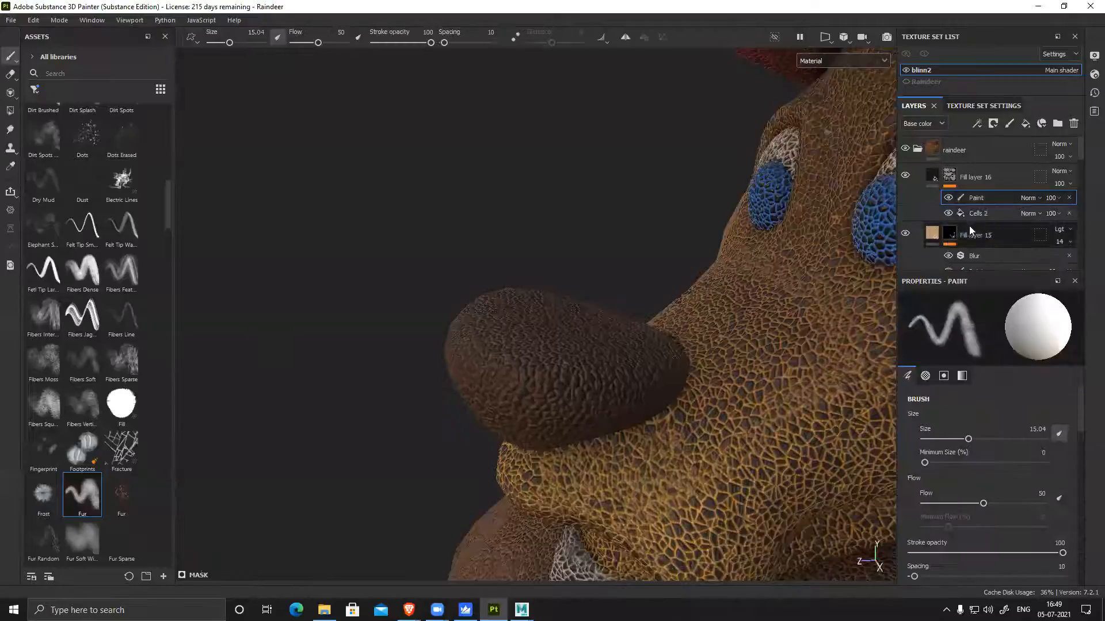
{"action": "left_click", "coordinate": [9, 110]}
{"action": "left_click_drag", "start_coordinate": [432, 150], "coordinate": [580, 264], "text": "alt"}
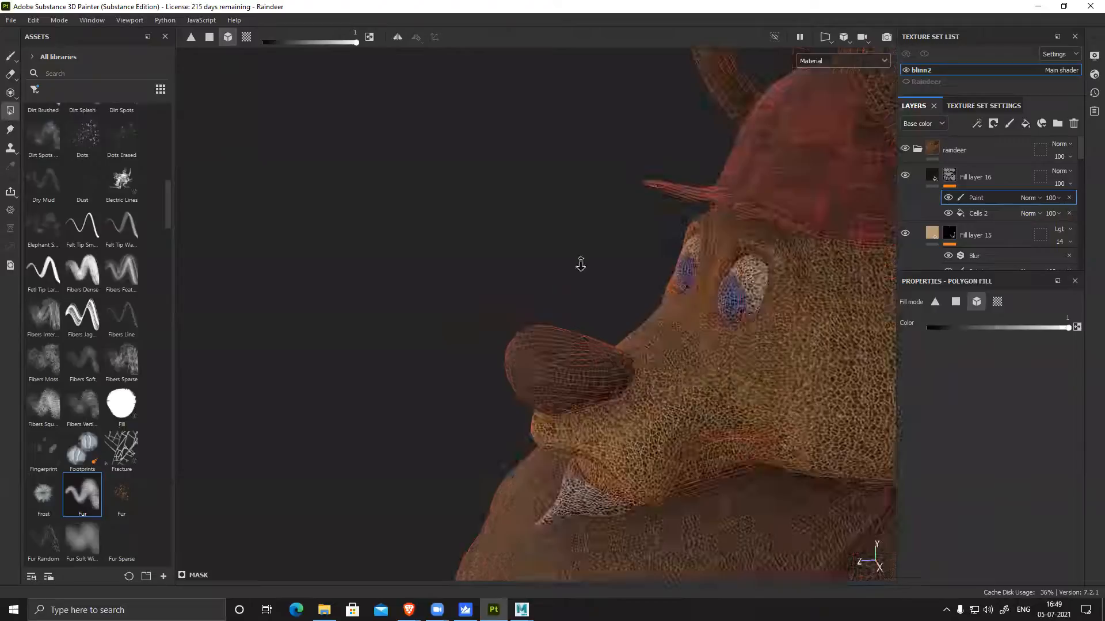
{"action": "right_click_drag", "start_coordinate": [580, 263], "coordinate": [394, 209], "text": "alt"}
{"action": "left_click_drag", "start_coordinate": [394, 209], "coordinate": [276, 161], "text": "alt"}
{"action": "left_click_drag", "start_coordinate": [1024, 331], "coordinate": [806, 327]}
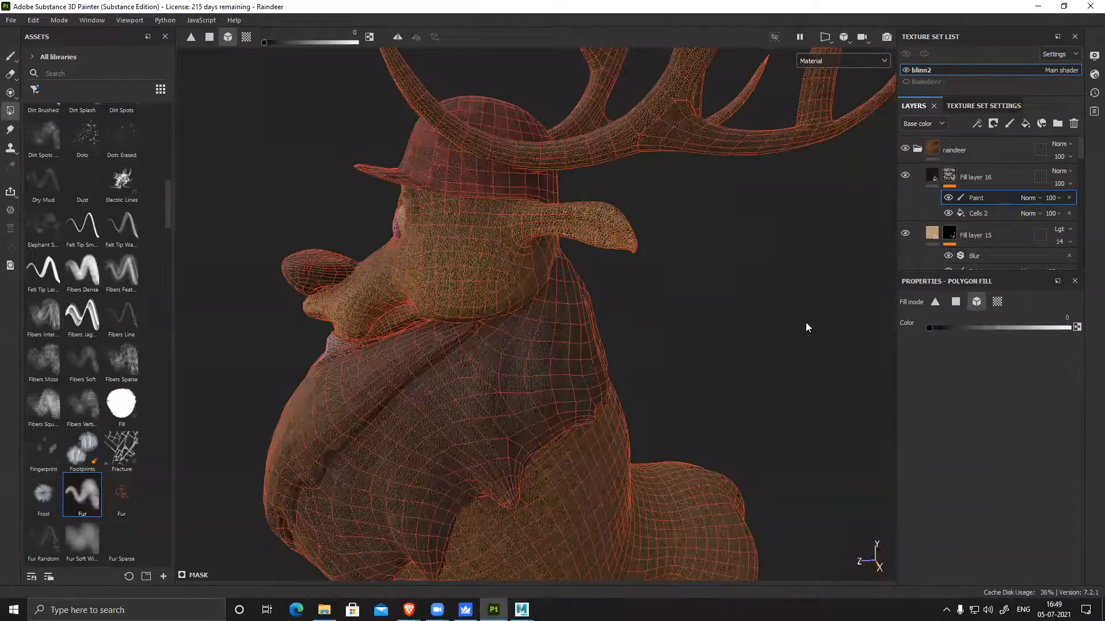
Polygon-fill the antlers, head, hat, torso and legs with black so the cell pattern is left only on the nose
{"action": "left_click_drag", "start_coordinate": [685, 205], "coordinate": [739, 221]}
{"action": "middle_click_drag", "start_coordinate": [655, 420], "coordinate": [694, 316], "text": "alt"}
{"action": "left_click_drag", "start_coordinate": [225, 308], "coordinate": [893, 512]}
{"action": "middle_click_drag", "start_coordinate": [711, 376], "coordinate": [713, 209], "text": "alt"}
{"action": "left_click_drag", "start_coordinate": [409, 445], "coordinate": [825, 382]}
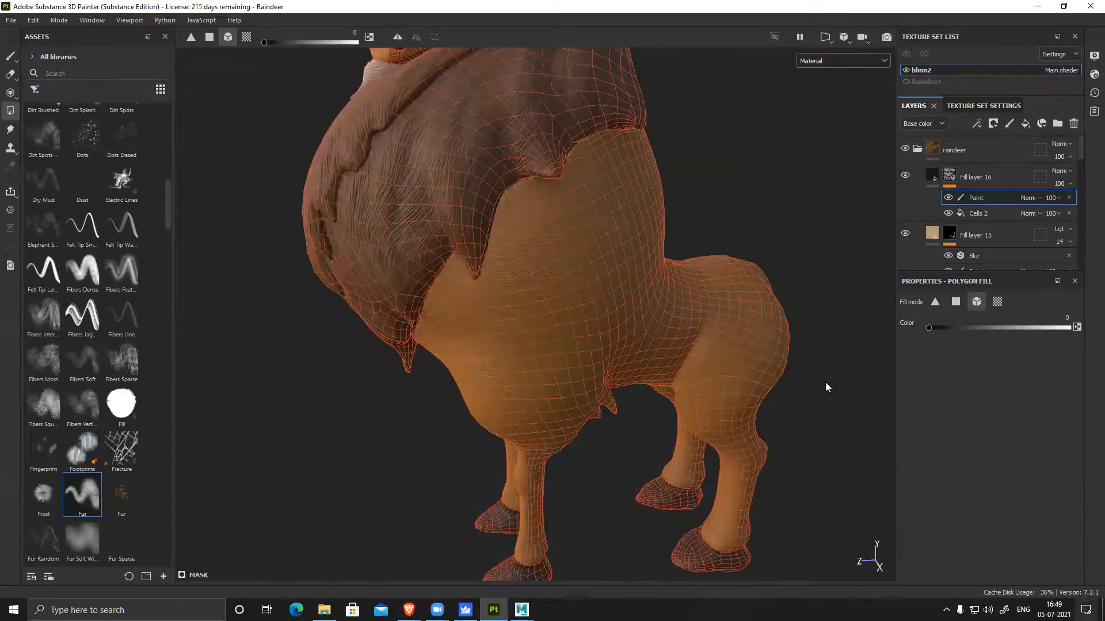
{"action": "middle_click_drag", "start_coordinate": [712, 148], "coordinate": [764, 419], "text": "alt"}
{"action": "left_click_drag", "start_coordinate": [714, 323], "coordinate": [604, 408], "text": "alt"}
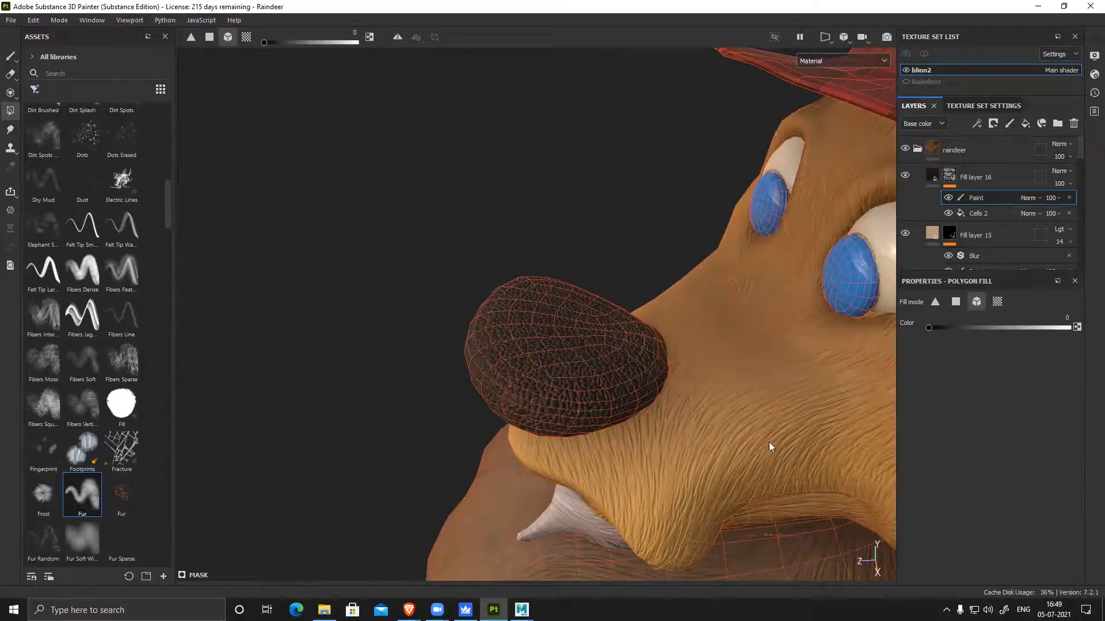
Set the height of Fill layer 16's material to 0.0272 to soften the nose bumps
{"action": "left_click", "coordinate": [937, 177]}
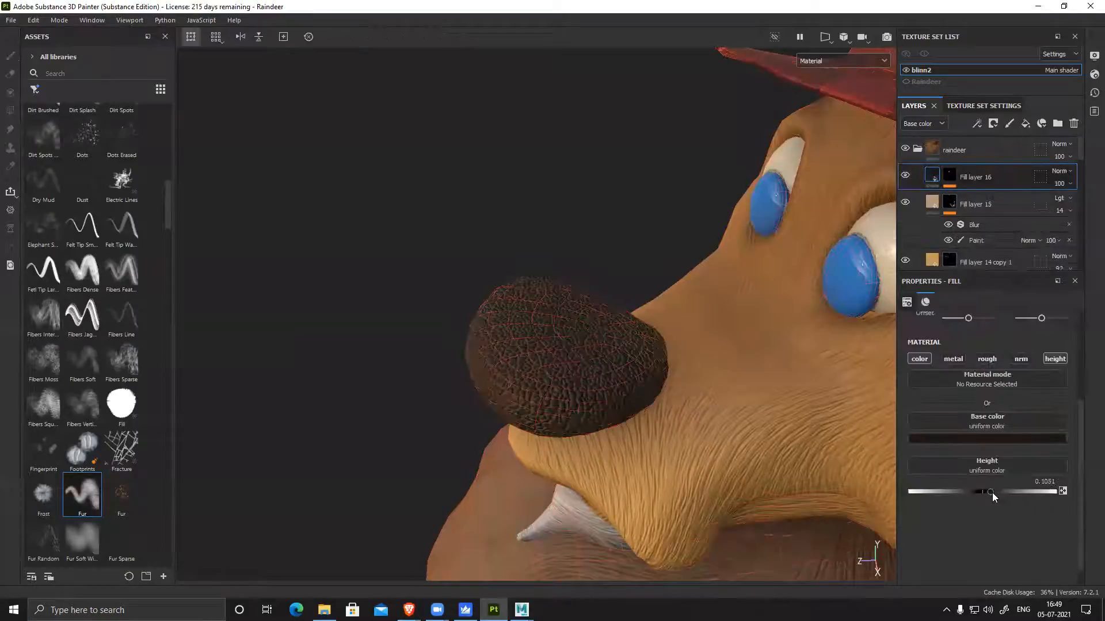
{"action": "left_click_drag", "start_coordinate": [992, 492], "coordinate": [985, 497]}
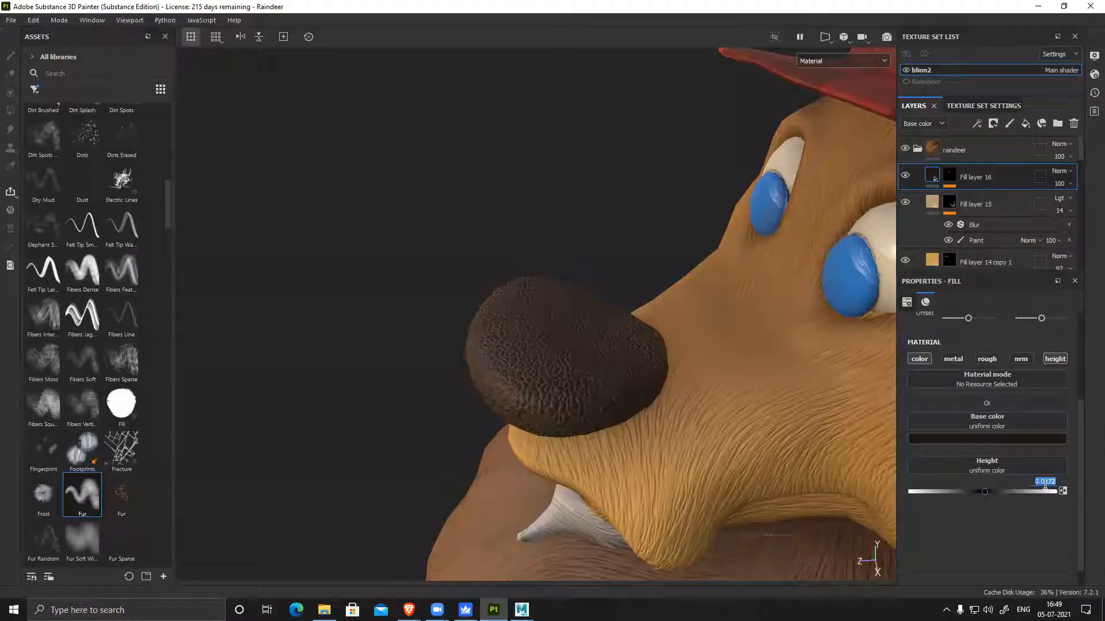
{"action": "left_click_drag", "start_coordinate": [1045, 484], "coordinate": [1087, 489]}
Examine the nose texture together with the face, mane and hat from near and far
{"action": "left_click_drag", "start_coordinate": [658, 380], "coordinate": [682, 391], "text": "alt"}
{"action": "right_click_drag", "start_coordinate": [682, 391], "coordinate": [545, 397], "text": "alt"}
{"action": "middle_click_drag", "start_coordinate": [545, 397], "coordinate": [528, 294], "text": "alt"}
{"action": "right_click_drag", "start_coordinate": [528, 293], "coordinate": [696, 285], "text": "alt"}
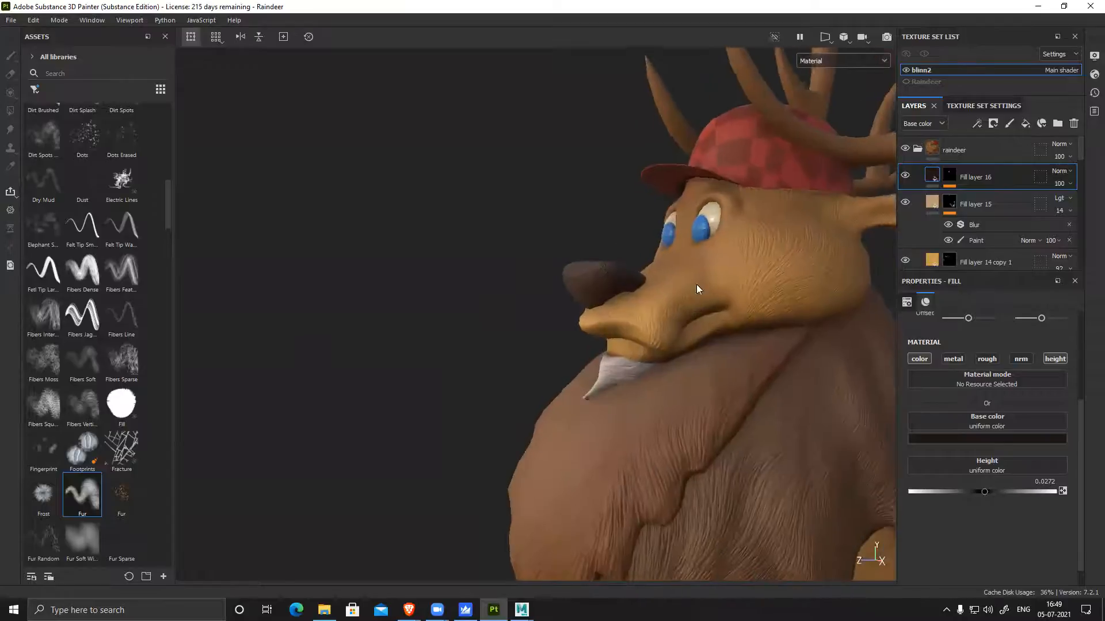
{"action": "middle_click_drag", "start_coordinate": [636, 277], "coordinate": [633, 318], "text": "alt"}
{"action": "right_click_drag", "start_coordinate": [633, 318], "coordinate": [691, 333], "text": "alt"}
{"action": "mouse_move", "coordinate": [601, 396]}
{"action": "left_mouse_down", "text": "alt"}
{"action": "mouse_move", "coordinate": [667, 479]}
{"action": "mouse_move", "coordinate": [661, 439]}
{"action": "mouse_move", "coordinate": [646, 442]}
{"action": "mouse_move", "coordinate": [661, 424]}
{"action": "mouse_move", "coordinate": [588, 406]}
{"action": "left_mouse_up", "text": "alt"}
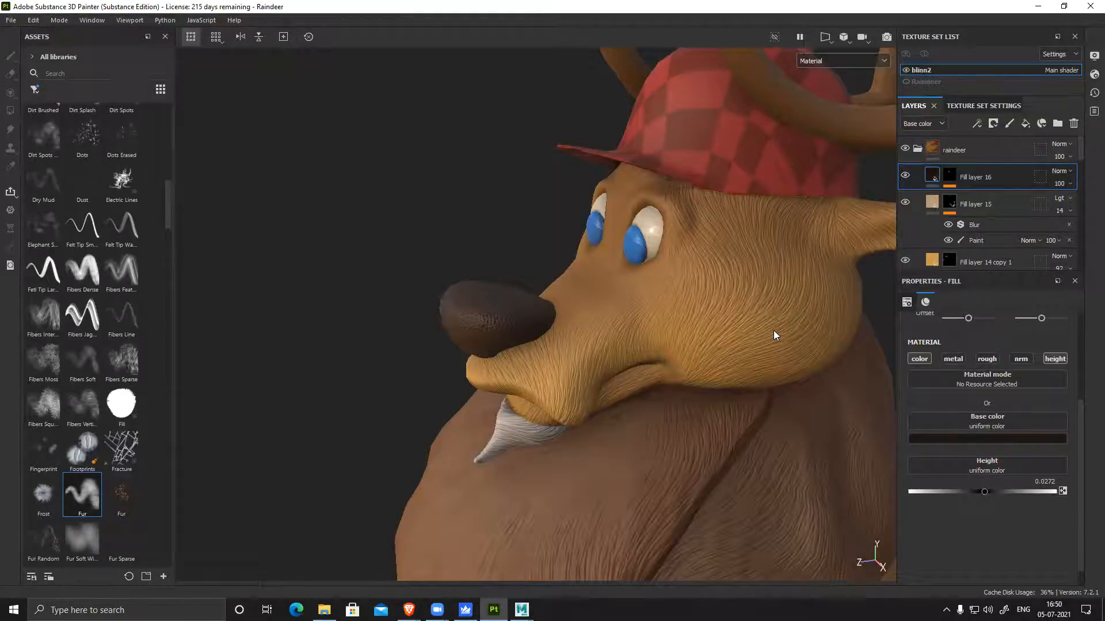
{"action": "right_click_drag", "start_coordinate": [774, 347], "coordinate": [795, 491], "text": "alt"}
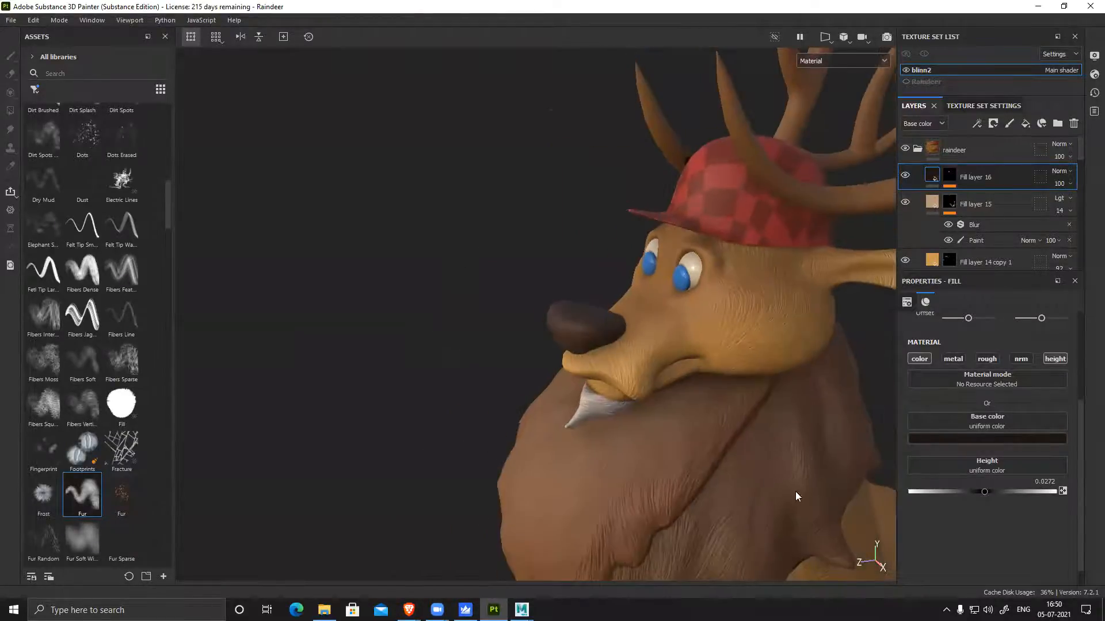
{"action": "middle_click_drag", "start_coordinate": [796, 491], "coordinate": [677, 386], "text": "alt"}
{"action": "right_click_drag", "start_coordinate": [791, 446], "coordinate": [641, 411], "text": "alt"}
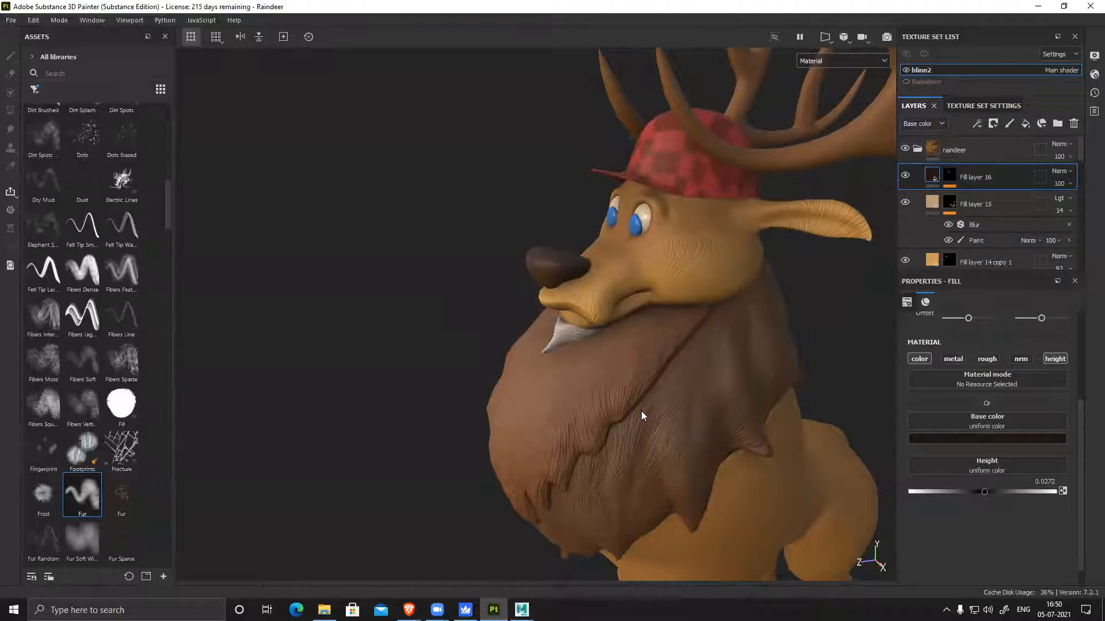
Select Fill layer 1 at the base of the stack and examine the body, mane and cap from several sides
{"action": "scroll", "coordinate": [994, 199], "scroll_direction": "down", "scroll_amount": 5}
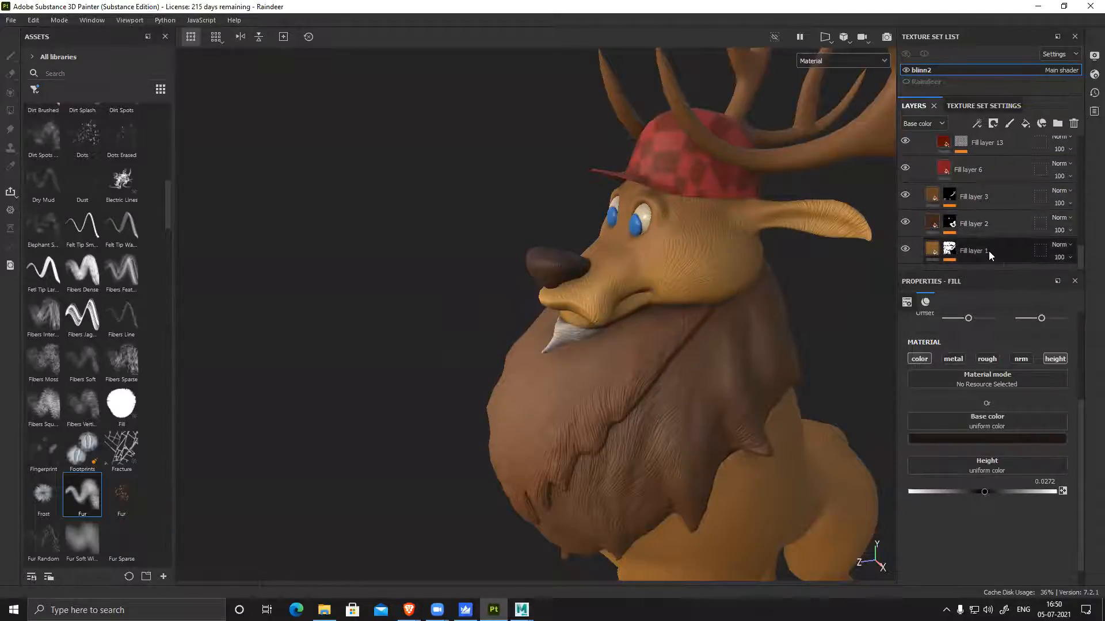
{"action": "left_click", "coordinate": [989, 251]}
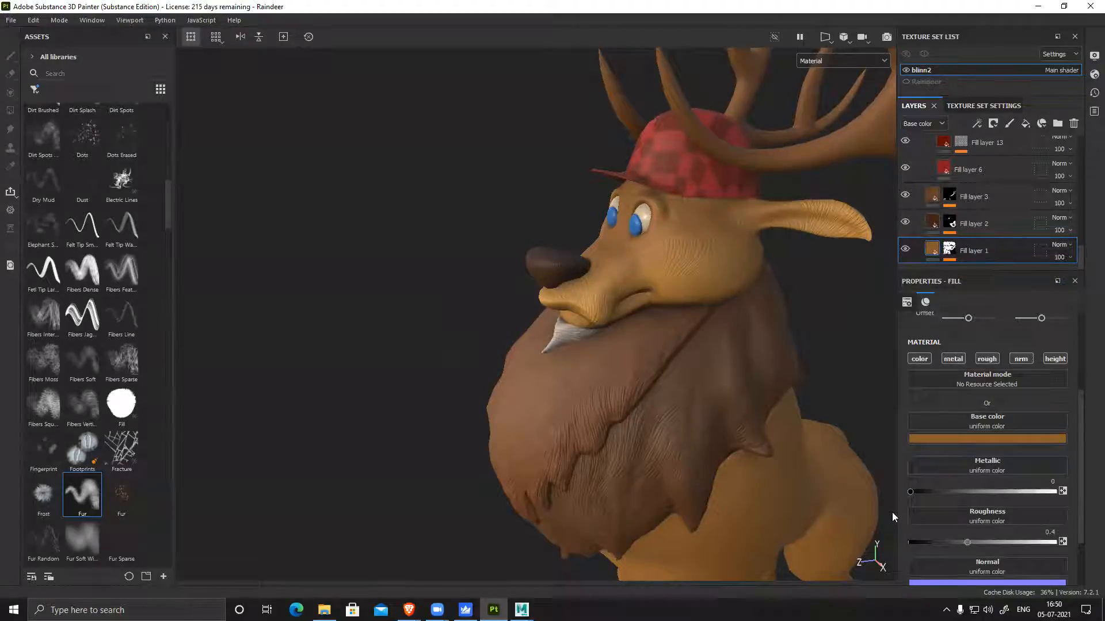
{"action": "left_click_drag", "start_coordinate": [646, 320], "coordinate": [605, 390], "text": "alt"}
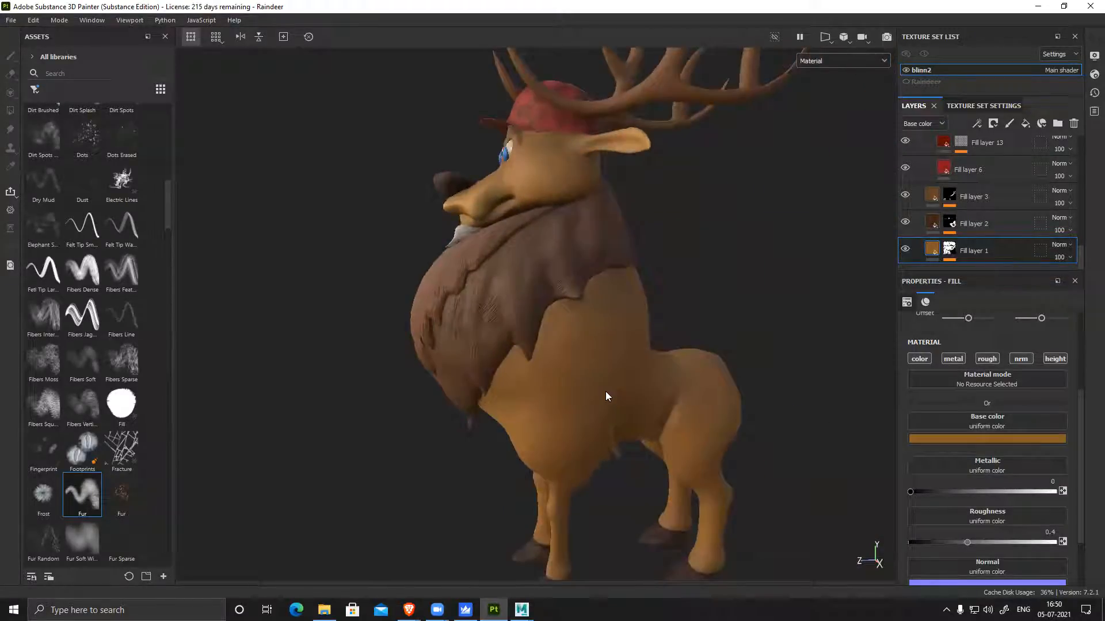
{"action": "left_click_drag", "start_coordinate": [486, 321], "coordinate": [301, 271], "text": "alt"}
{"action": "left_click_drag", "start_coordinate": [630, 364], "coordinate": [528, 356], "text": "alt"}
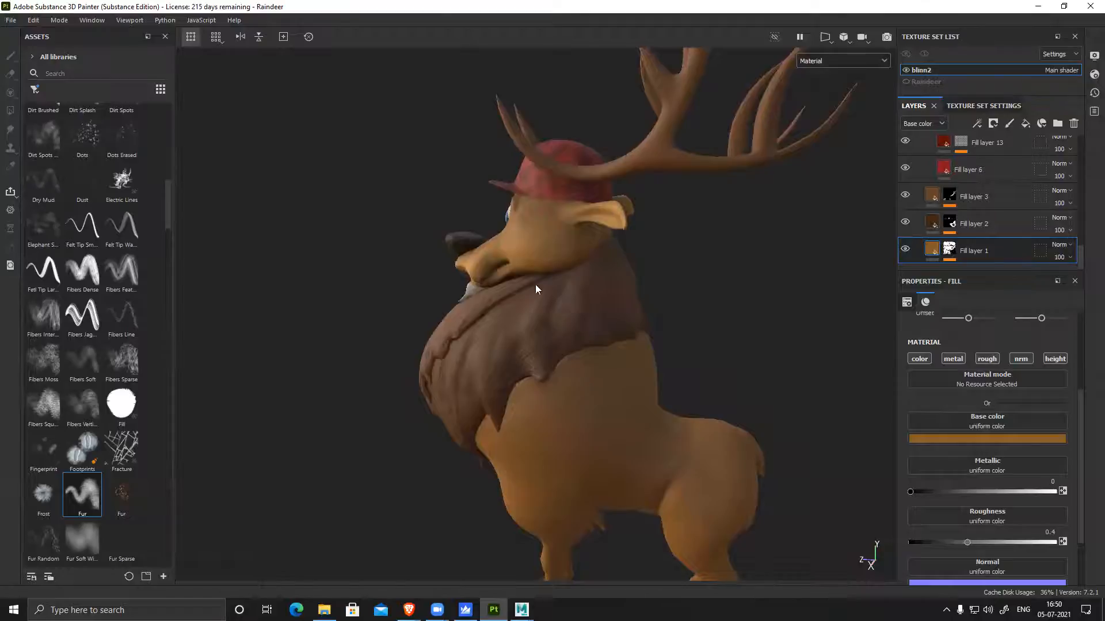
{"action": "middle_click_drag", "start_coordinate": [535, 284], "coordinate": [619, 334], "text": "alt"}
{"action": "right_click_drag", "start_coordinate": [619, 334], "coordinate": [658, 422], "text": "alt"}
{"action": "left_click_drag", "start_coordinate": [658, 422], "coordinate": [682, 484], "text": "alt"}
Toggle the visibility of Fill layer 13 off and on to check its effect on the cap
{"action": "scroll", "coordinate": [999, 203], "scroll_direction": "up", "scroll_amount": 1}
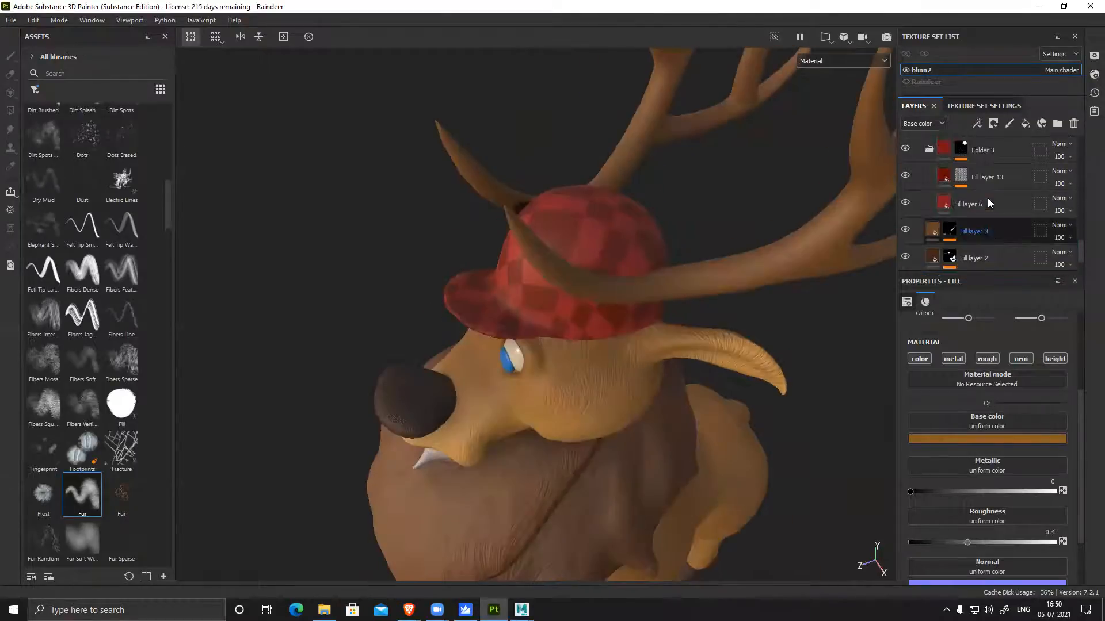
{"action": "left_click", "coordinate": [906, 175]}
{"action": "left_click", "coordinate": [905, 175]}
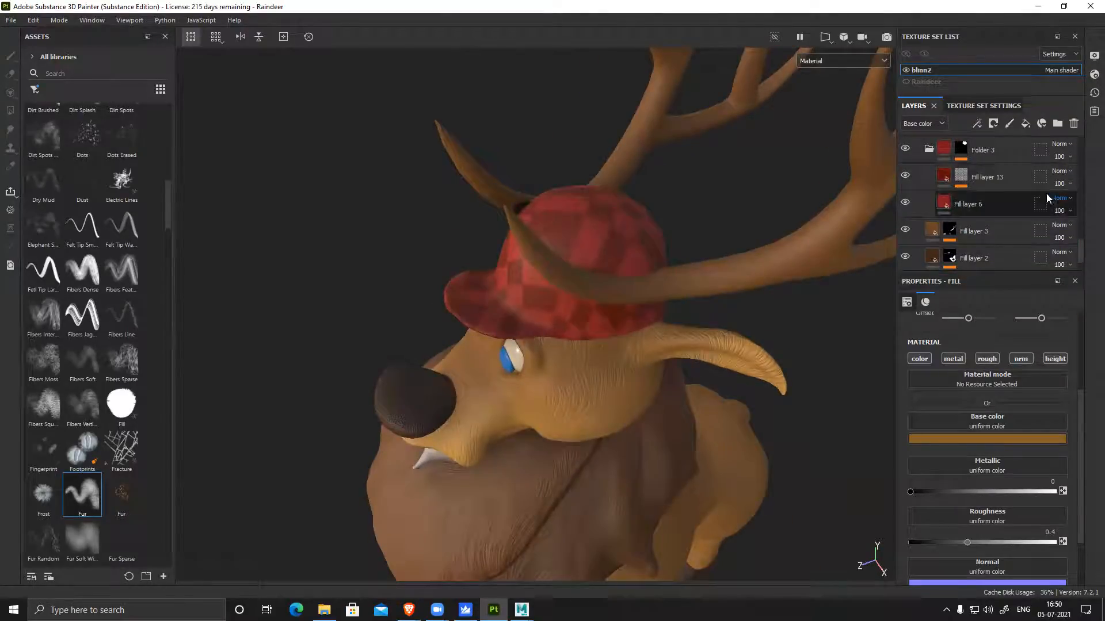
Add a fill layer above Fill layer 13 in the cap's folder and keep only its height channel enabled
{"action": "left_click", "coordinate": [1018, 182]}
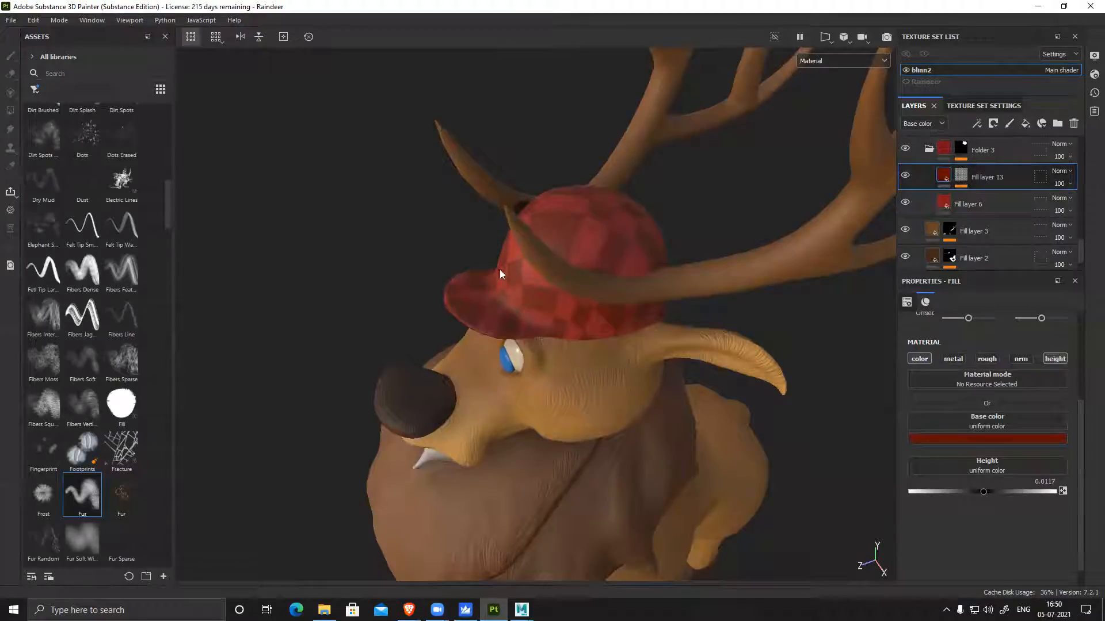
{"action": "left_click", "coordinate": [1026, 123]}
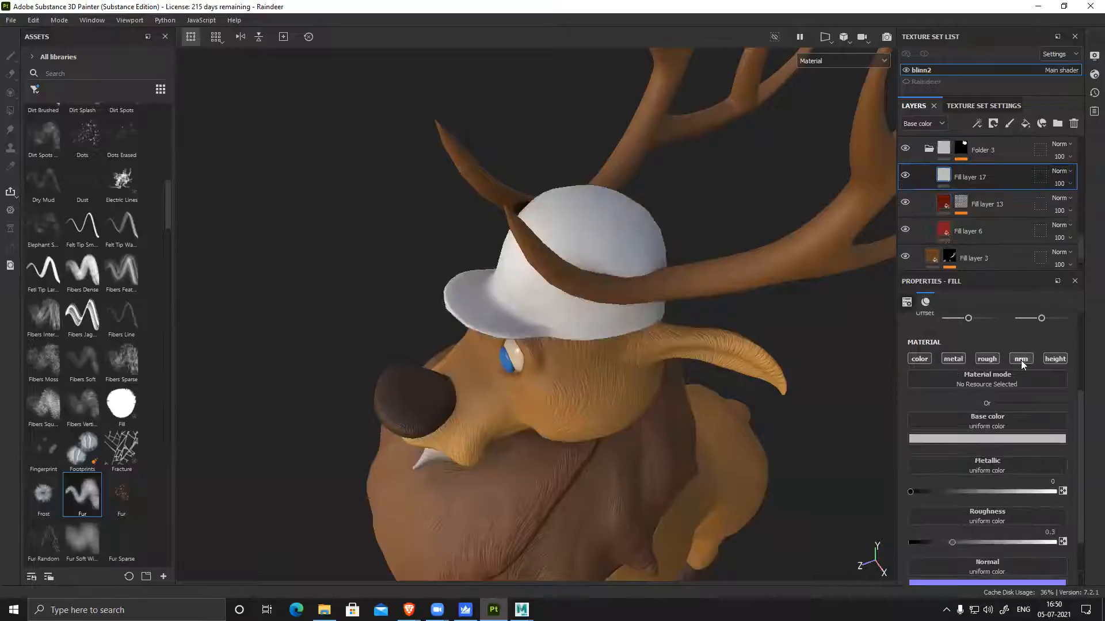
{"action": "left_click", "coordinate": [1054, 359]}
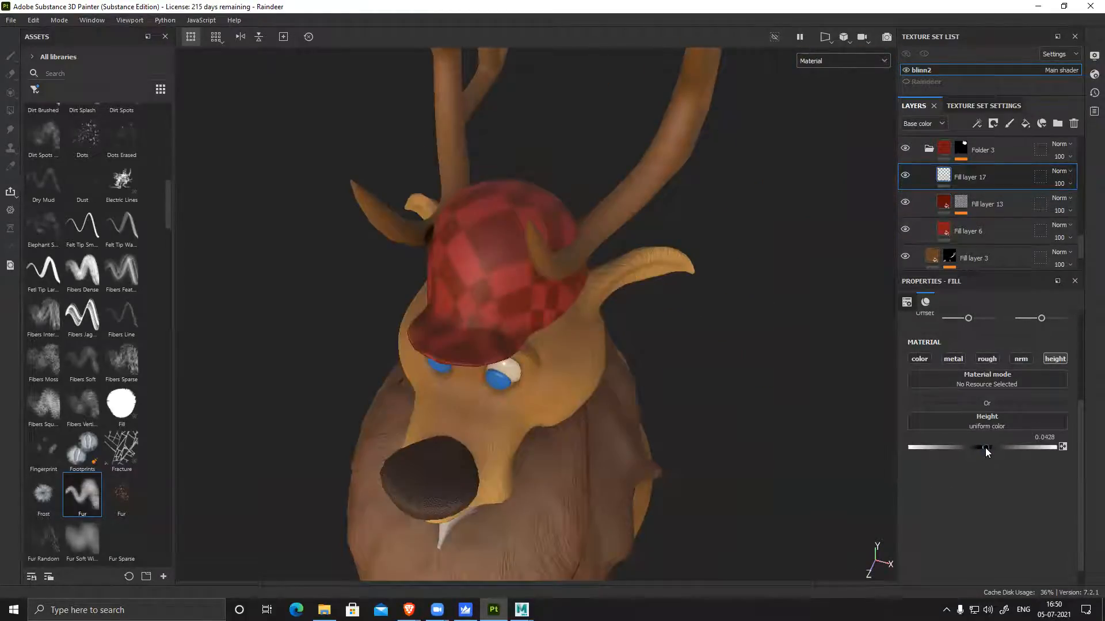
Assign the Fibers 2 procedural texture to the height channel of the cap's new fill layer
{"action": "left_click", "coordinate": [982, 421]}
{"action": "scroll", "coordinate": [1018, 535], "scroll_direction": "down", "scroll_amount": 5}
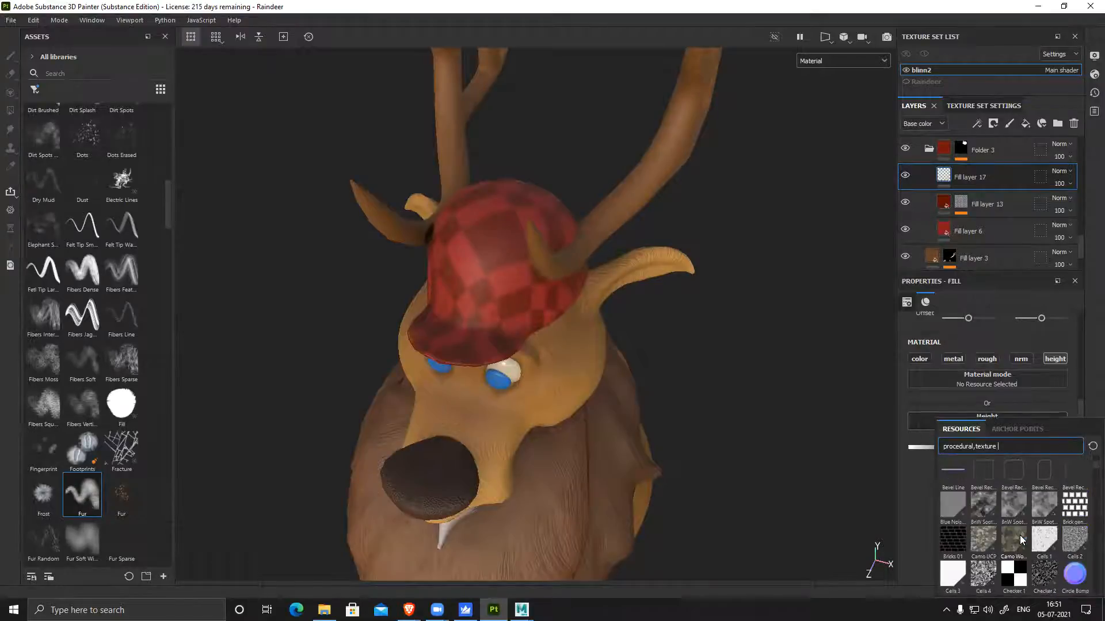
{"action": "scroll", "coordinate": [1019, 540], "scroll_direction": "down", "scroll_amount": 5}
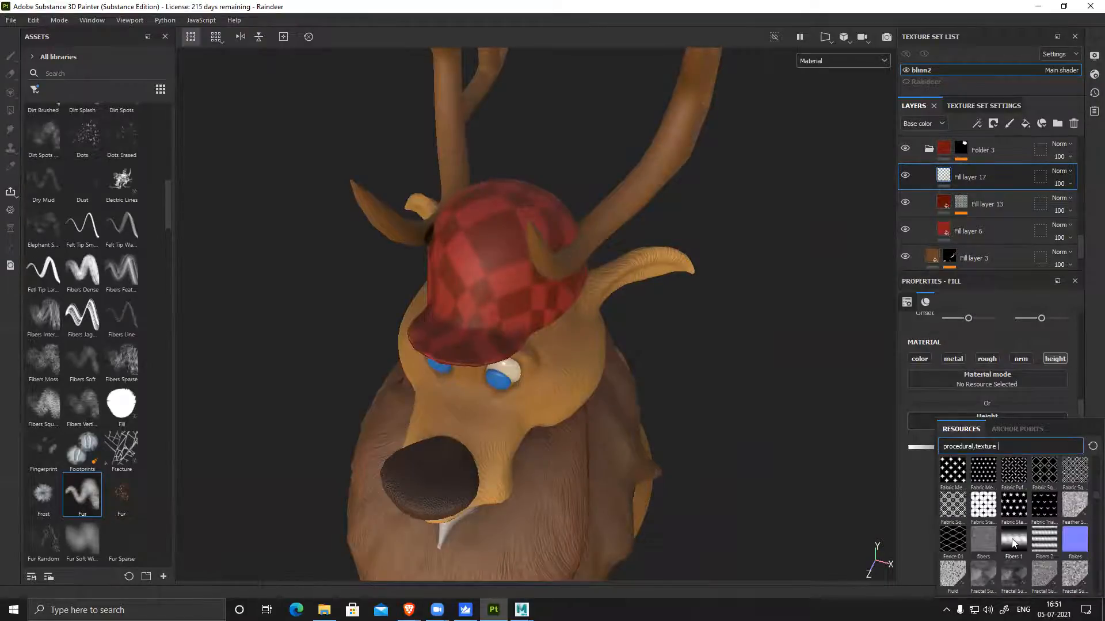
{"action": "scroll", "coordinate": [1014, 544], "scroll_direction": "up", "scroll_amount": 3}
{"action": "scroll", "coordinate": [1035, 547], "scroll_direction": "down", "scroll_amount": 1}
{"action": "scroll", "coordinate": [1034, 546], "scroll_direction": "down", "scroll_amount": 3}
{"action": "scroll", "coordinate": [1034, 546], "scroll_direction": "down", "scroll_amount": 2}
{"action": "scroll", "coordinate": [1018, 548], "scroll_direction": "down", "scroll_amount": 4}
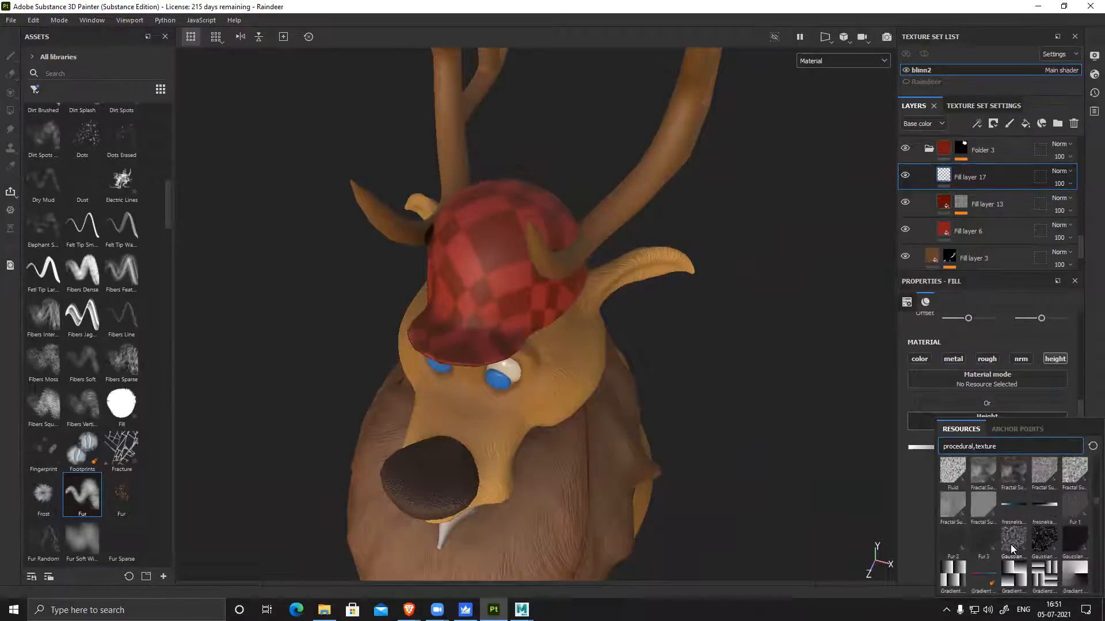
{"action": "scroll", "coordinate": [1013, 547], "scroll_direction": "up", "scroll_amount": 3}
{"action": "left_click", "coordinate": [1051, 541]}
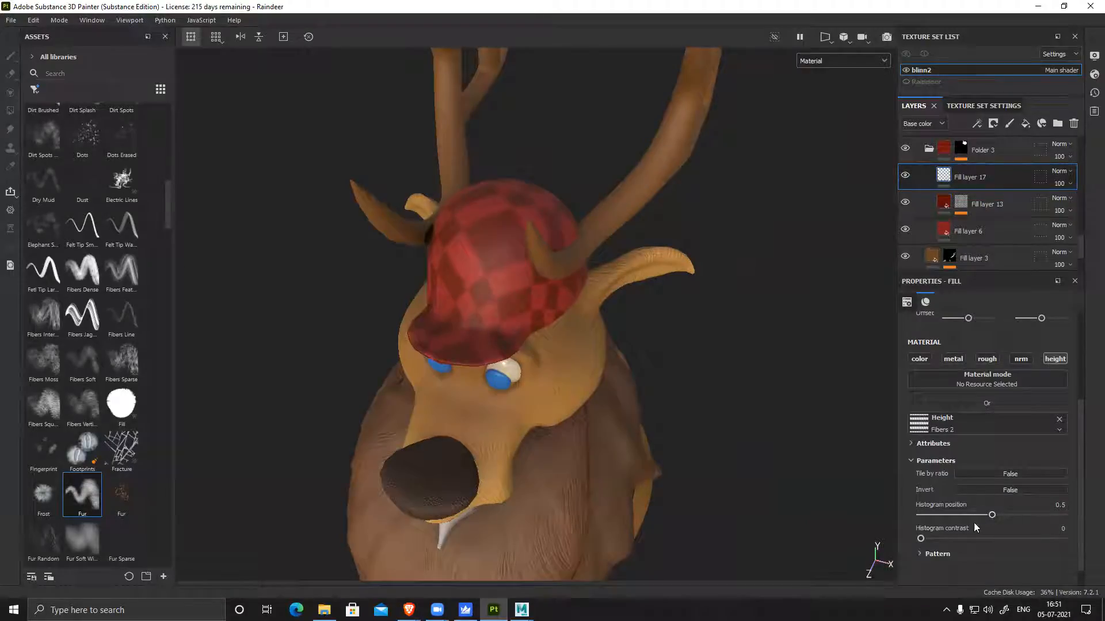
Set the UV scale of the cap's Fibers 2 height pattern to 40.25
{"action": "scroll", "coordinate": [982, 490], "scroll_direction": "up", "scroll_amount": 1}
{"action": "scroll", "coordinate": [981, 489], "scroll_direction": "up", "scroll_amount": 2}
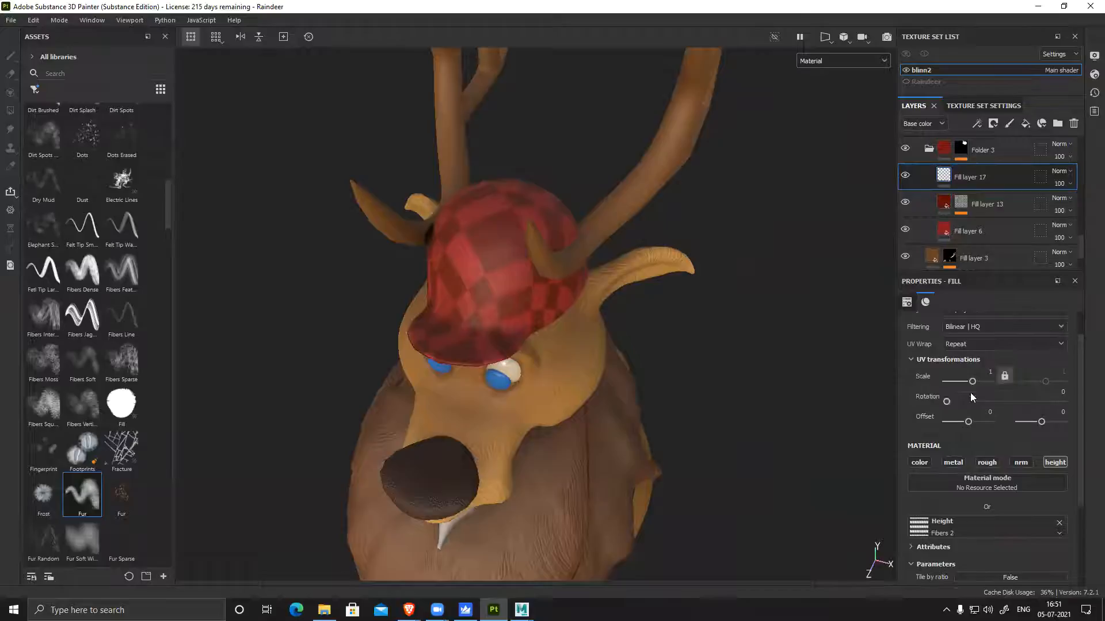
{"action": "left_click_drag", "start_coordinate": [972, 382], "coordinate": [983, 387]}
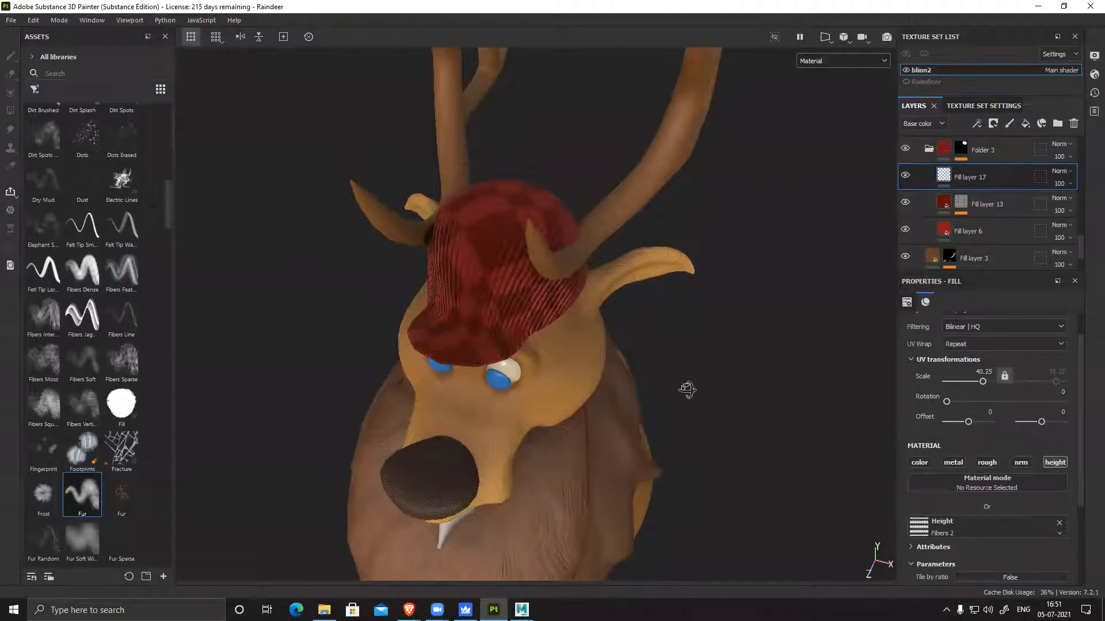
{"action": "left_click_drag", "start_coordinate": [688, 390], "coordinate": [547, 347], "text": "alt"}
{"action": "right_click_drag", "start_coordinate": [548, 347], "coordinate": [869, 391], "text": "alt"}
Replace the height texture of the cap's Fill layer 17 with the Weave 2 procedural texture
{"action": "left_click", "coordinate": [993, 523]}
{"action": "scroll", "coordinate": [1006, 479], "scroll_direction": "down", "scroll_amount": 5}
{"action": "scroll", "coordinate": [1006, 481], "scroll_direction": "down", "scroll_amount": 3}
{"action": "scroll", "coordinate": [1005, 482], "scroll_direction": "down", "scroll_amount": 6}
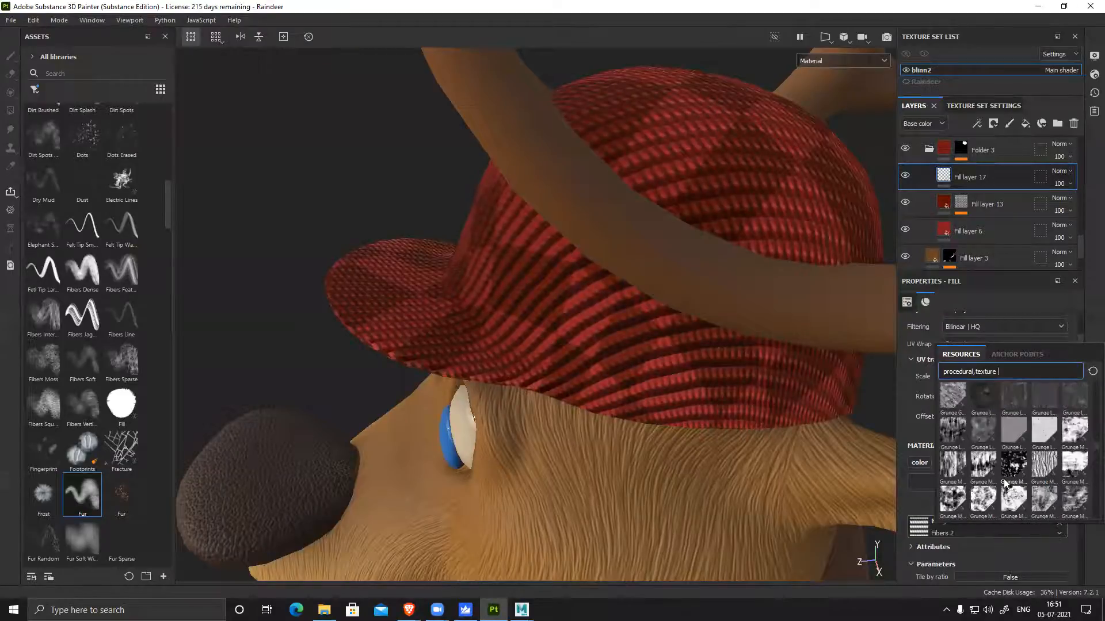
{"action": "scroll", "coordinate": [1005, 483], "scroll_direction": "down", "scroll_amount": 10}
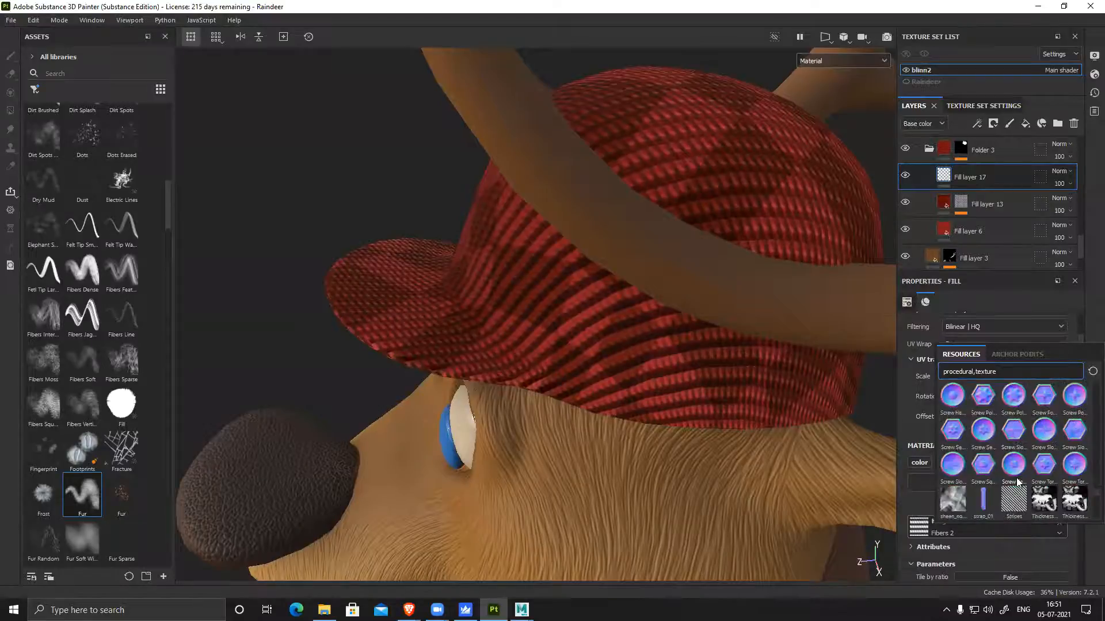
{"action": "scroll", "coordinate": [1017, 482], "scroll_direction": "down", "scroll_amount": 3}
{"action": "scroll", "coordinate": [1016, 483], "scroll_direction": "down", "scroll_amount": 10}
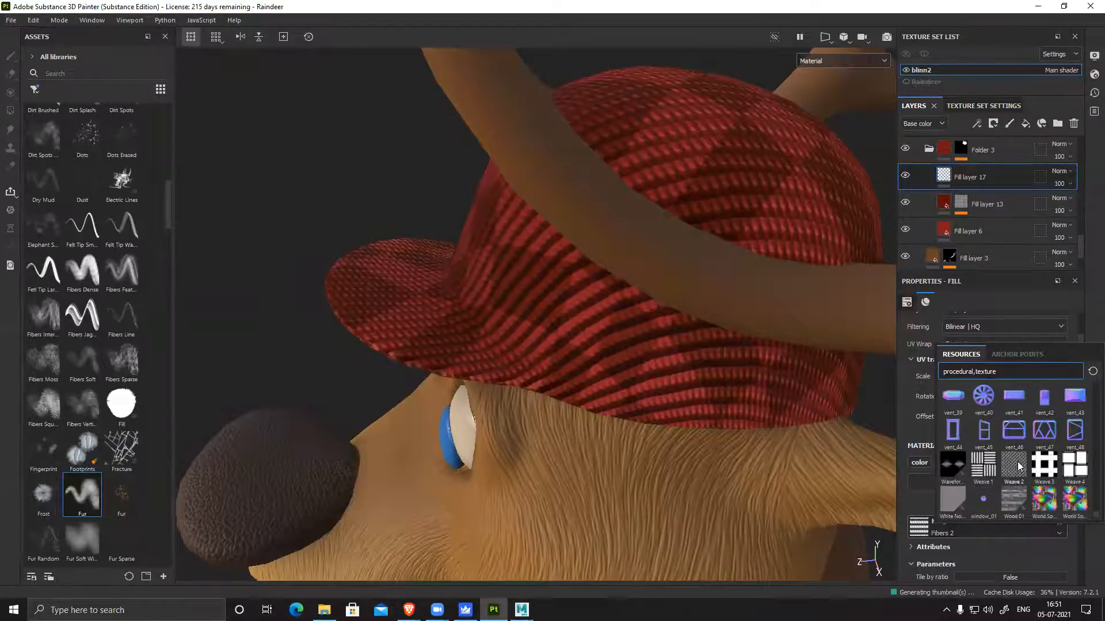
{"action": "left_click", "coordinate": [1017, 466]}
{"action": "left_click_drag", "start_coordinate": [858, 448], "coordinate": [652, 345], "text": "alt"}
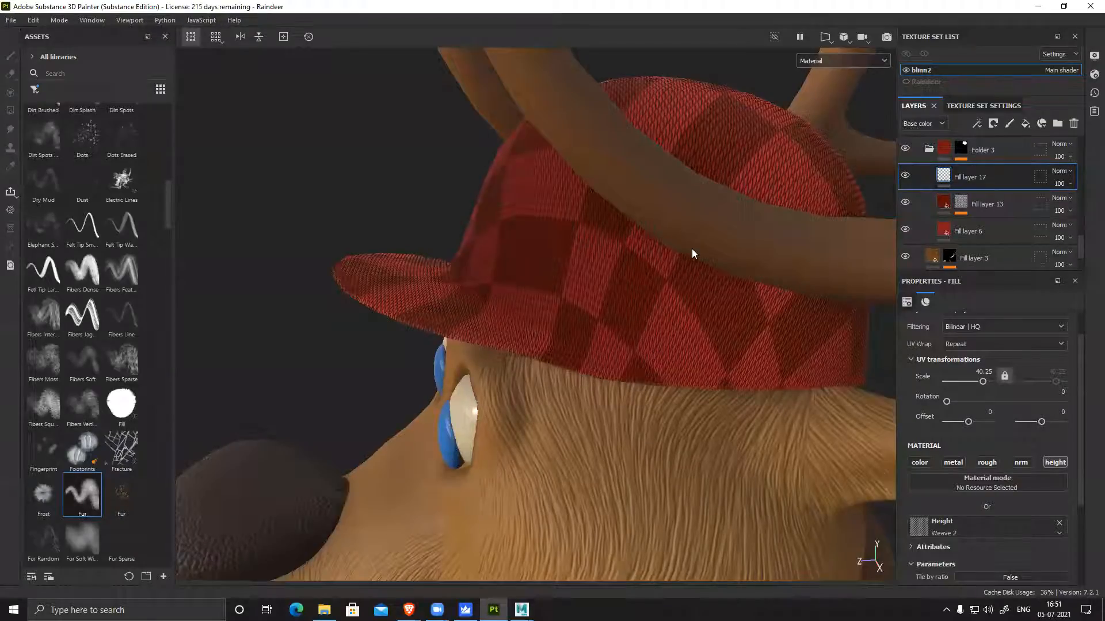
{"action": "left_click_drag", "start_coordinate": [744, 324], "coordinate": [598, 302], "text": "alt"}
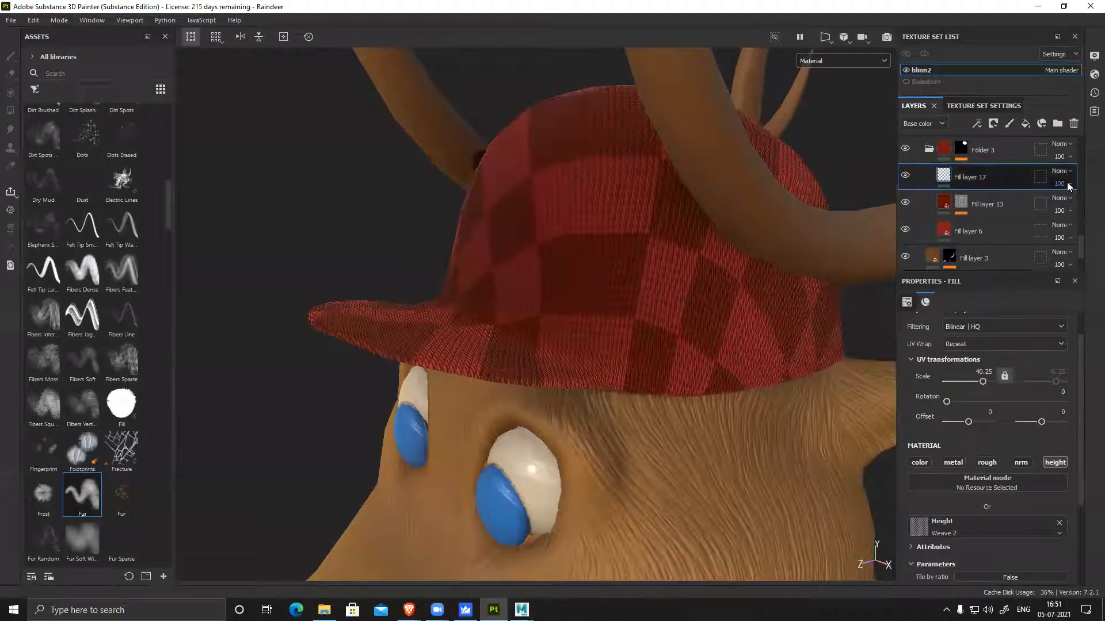
Show the layer stack's height channel and set the height opacity of the cap's Fill layer 17 to 2
{"action": "left_click", "coordinate": [921, 123]}
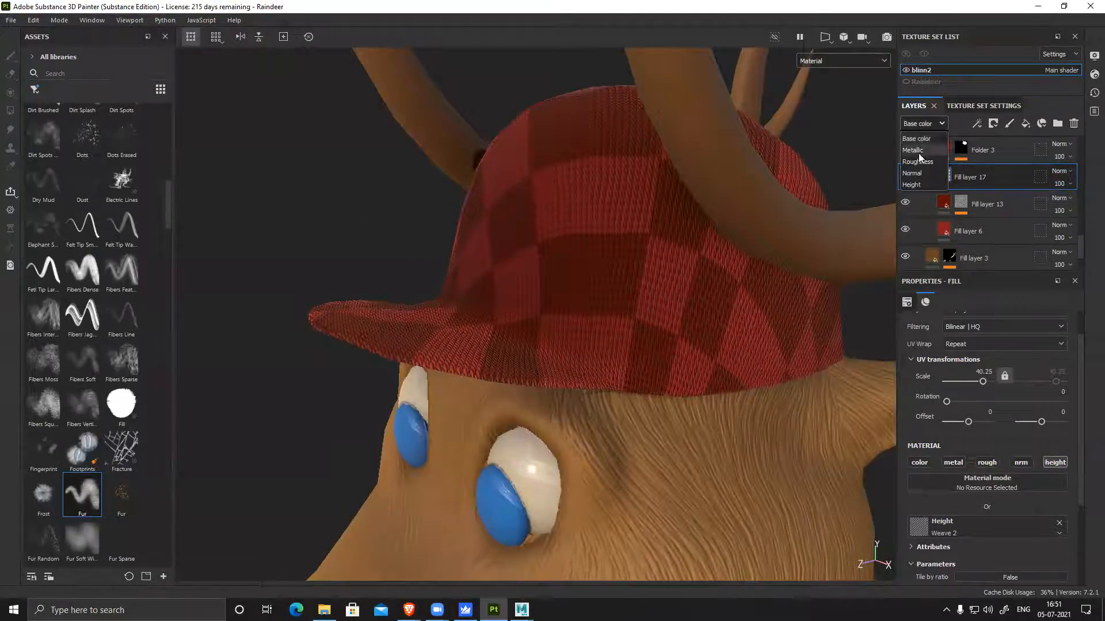
{"action": "left_click", "coordinate": [924, 183]}
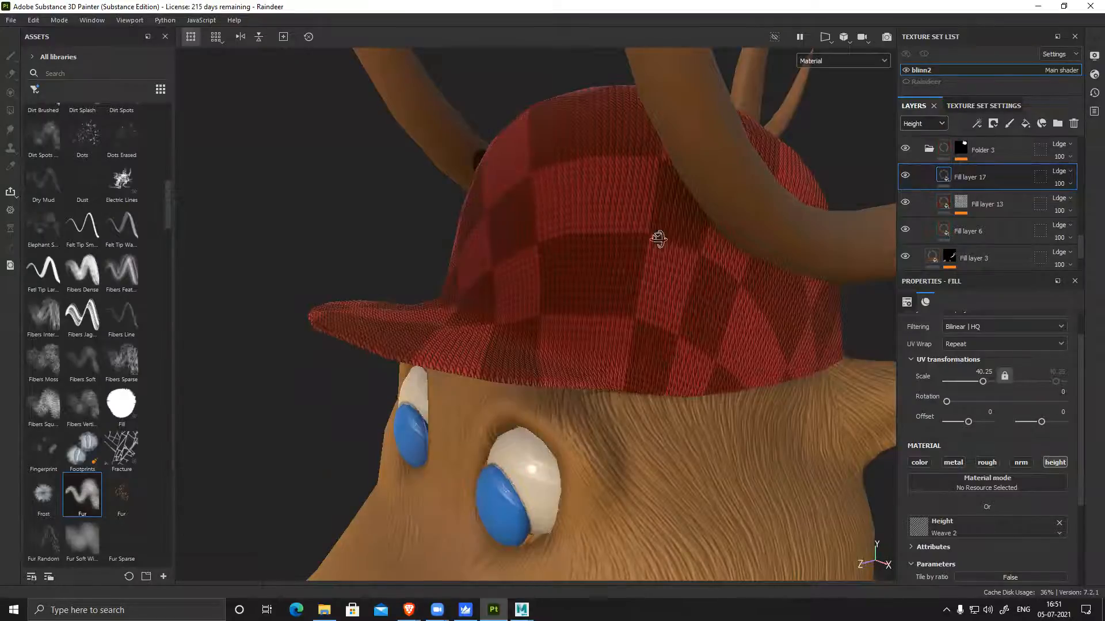
{"action": "left_click_drag", "start_coordinate": [656, 239], "coordinate": [697, 249], "text": "alt"}
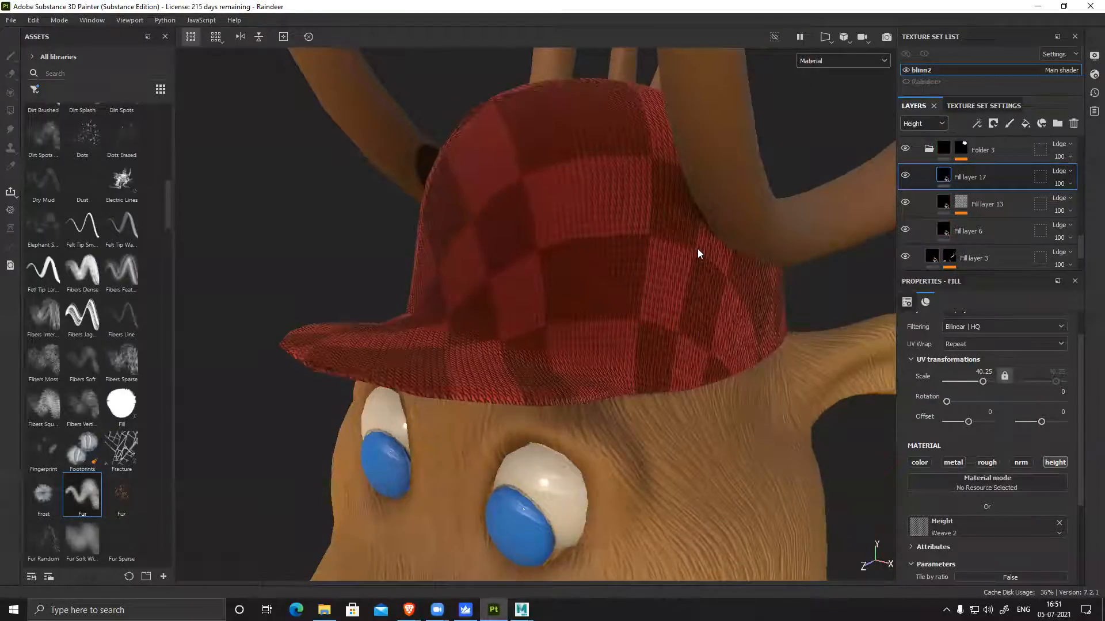
{"action": "left_click", "coordinate": [1064, 183]}
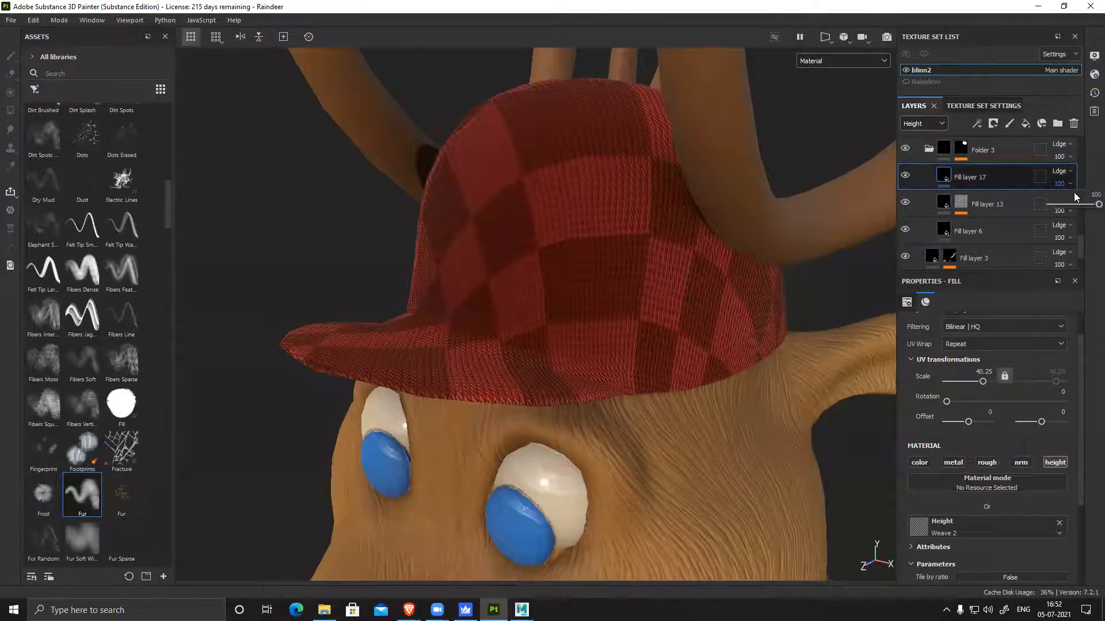
{"action": "left_click_drag", "start_coordinate": [1096, 204], "coordinate": [1052, 206]}
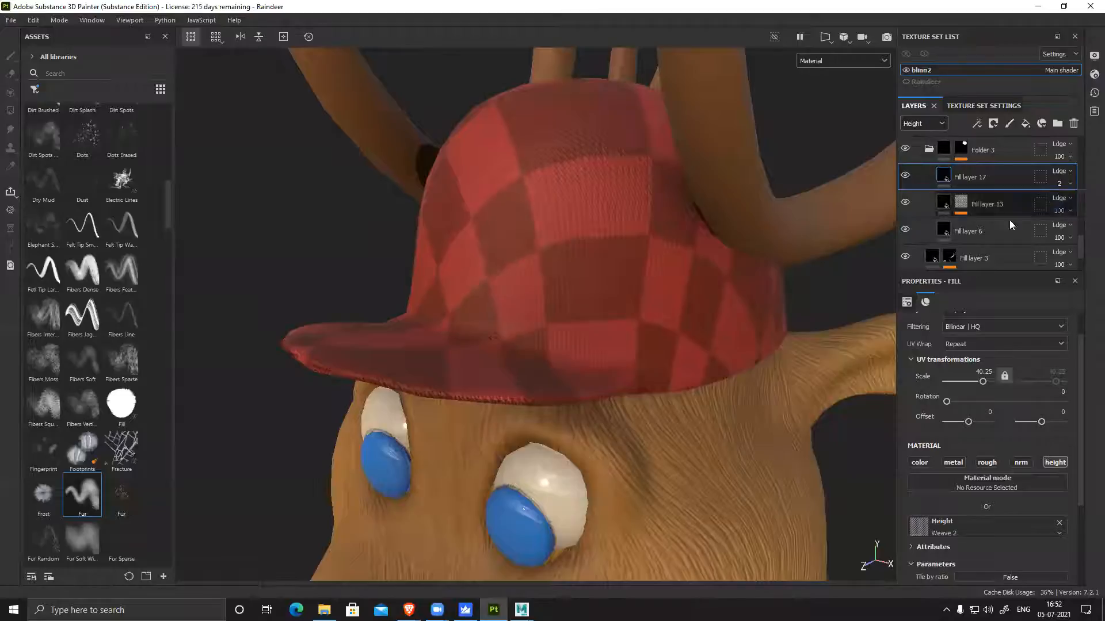
Examine the woven cap together with the reindeer's face, fur and antlers
{"action": "scroll", "coordinate": [487, 347], "scroll_direction": "down", "scroll_amount": 5}
{"action": "mouse_move", "coordinate": [488, 347]}
{"action": "left_mouse_down", "text": "alt"}
{"action": "mouse_move", "coordinate": [279, 294]}
{"action": "mouse_move", "coordinate": [478, 360]}
{"action": "left_mouse_up", "text": "alt"}
{"action": "scroll", "coordinate": [478, 360], "scroll_direction": "up", "scroll_amount": 6}
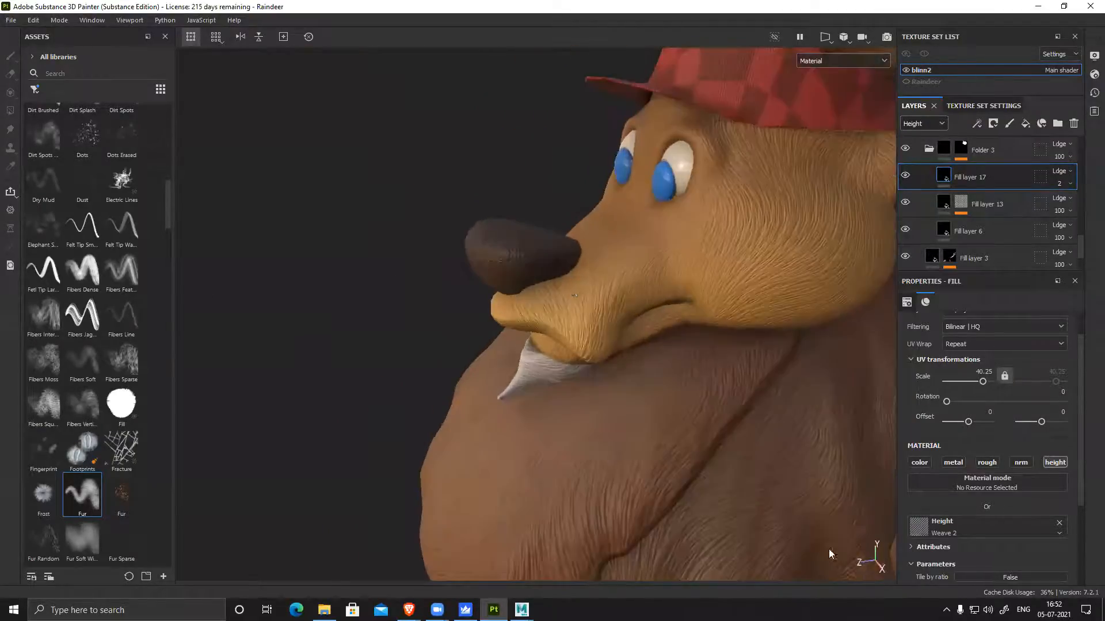
{"action": "scroll", "coordinate": [620, 153], "scroll_direction": "down", "scroll_amount": 2}
{"action": "middle_click_drag", "start_coordinate": [617, 167], "coordinate": [564, 332], "text": "alt"}
{"action": "left_click_drag", "start_coordinate": [564, 332], "coordinate": [595, 320], "text": "alt"}
{"action": "scroll", "coordinate": [662, 378], "scroll_direction": "down", "scroll_amount": 4}
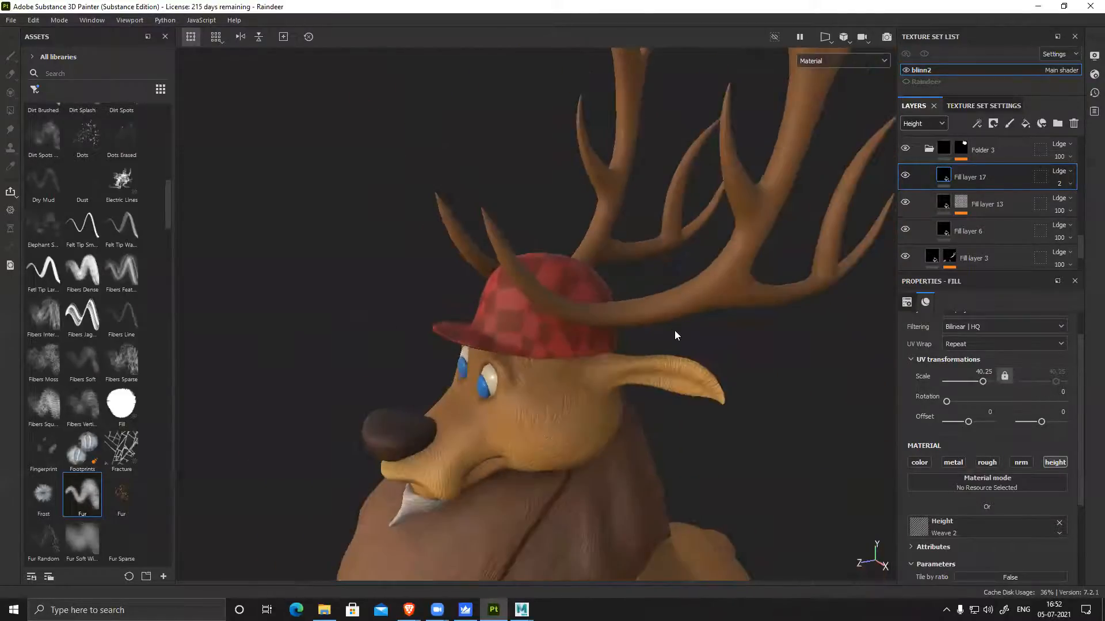
Collapse the raindeer folder in the layer stack
{"action": "scroll", "coordinate": [928, 151], "scroll_direction": "up", "scroll_amount": 1}
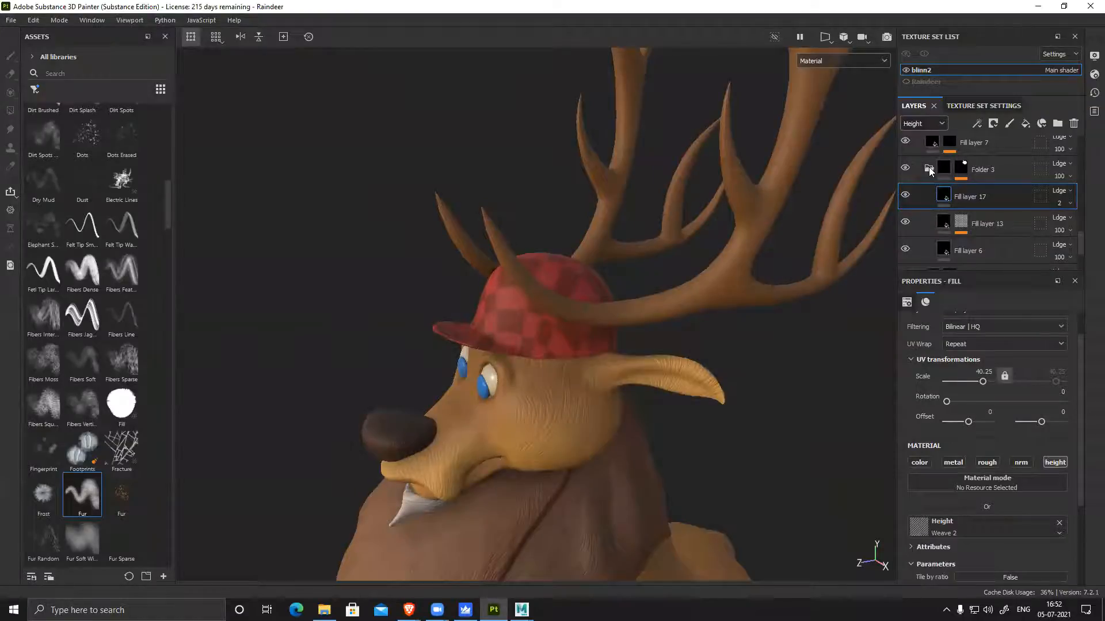
{"action": "scroll", "coordinate": [797, 192], "scroll_direction": "up", "scroll_amount": 2}
{"action": "scroll", "coordinate": [1008, 196], "scroll_direction": "down", "scroll_amount": 5}
{"action": "scroll", "coordinate": [1006, 197], "scroll_direction": "up", "scroll_amount": 5}
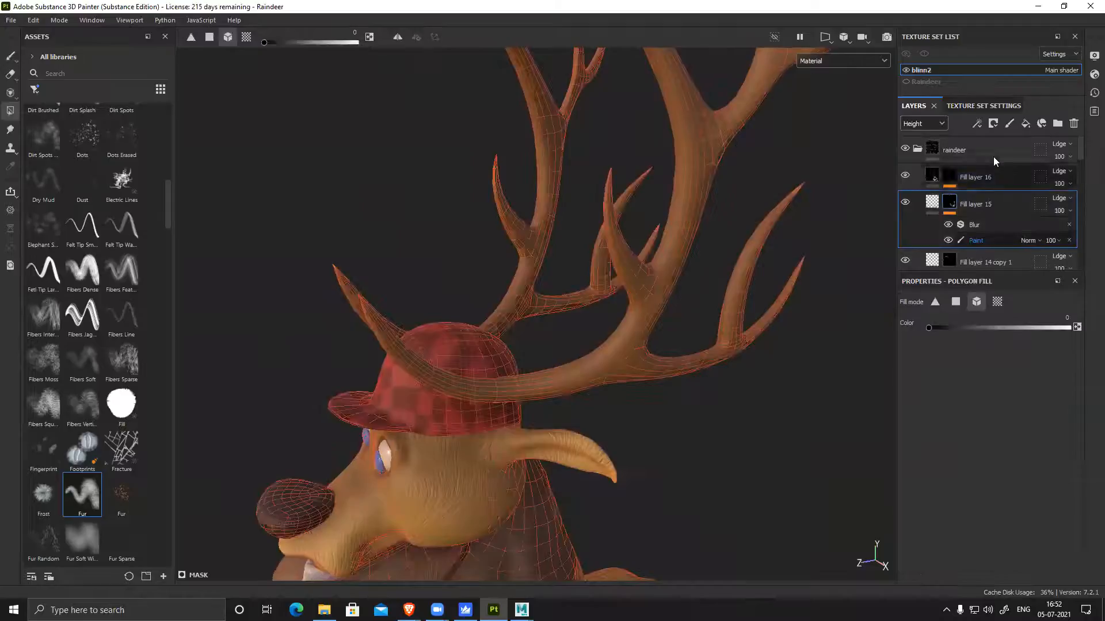
{"action": "left_click", "coordinate": [921, 159]}
{"action": "left_click", "coordinate": [917, 149]}
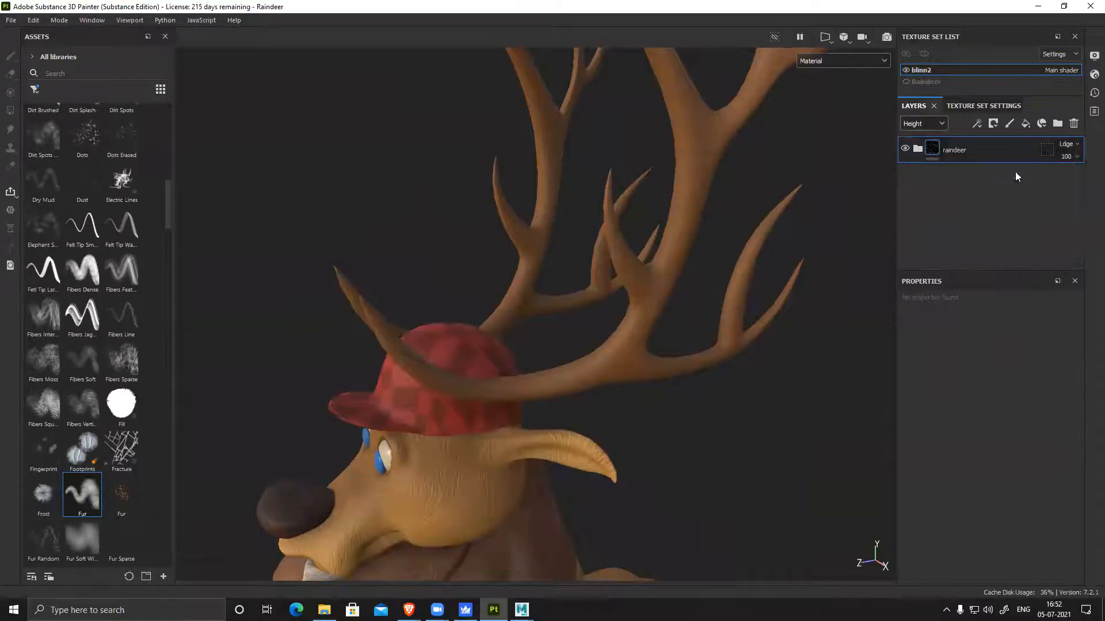
Add a fill layer above the raindeer folder and keep only its color and height channels enabled
{"action": "left_click", "coordinate": [1025, 124]}
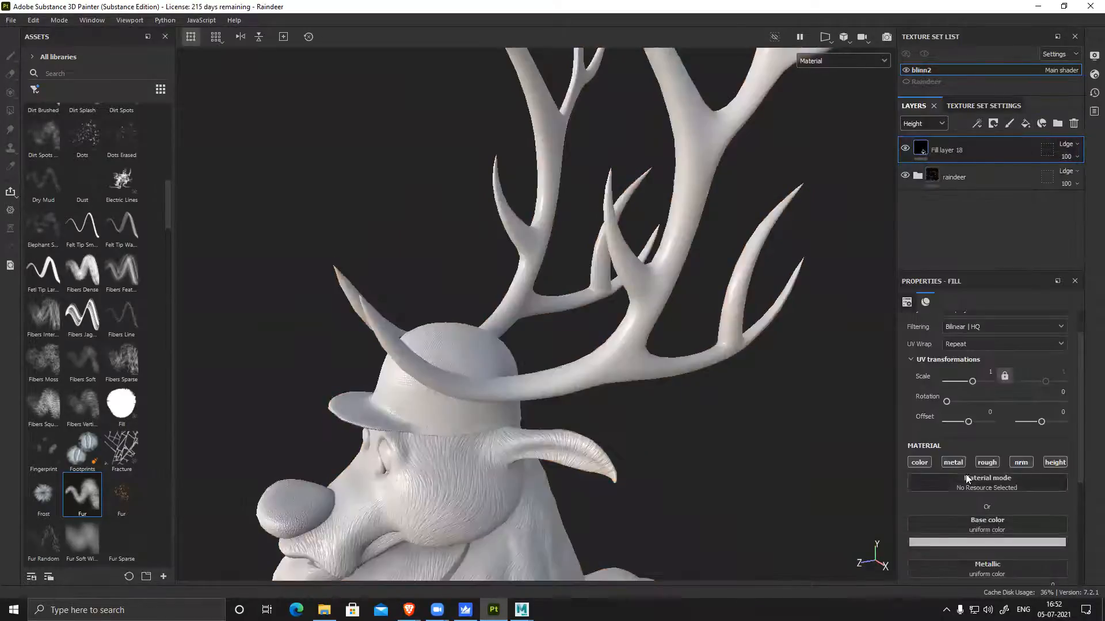
{"action": "left_click", "coordinate": [919, 462], "text": "alt"}
{"action": "left_click", "coordinate": [1055, 463]}
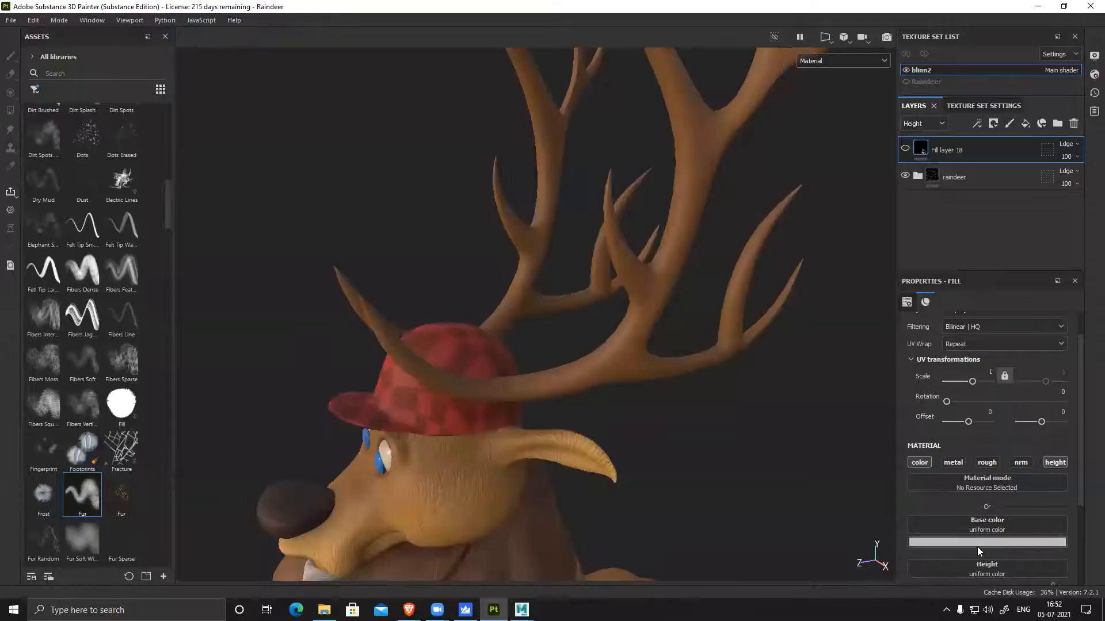
Sample the antlers' brown as the new fill layer's base color and darken it to 3d2817
{"action": "left_click", "coordinate": [977, 547]}
{"action": "left_click", "coordinate": [1040, 413]}
{"action": "left_click", "coordinate": [651, 309]}
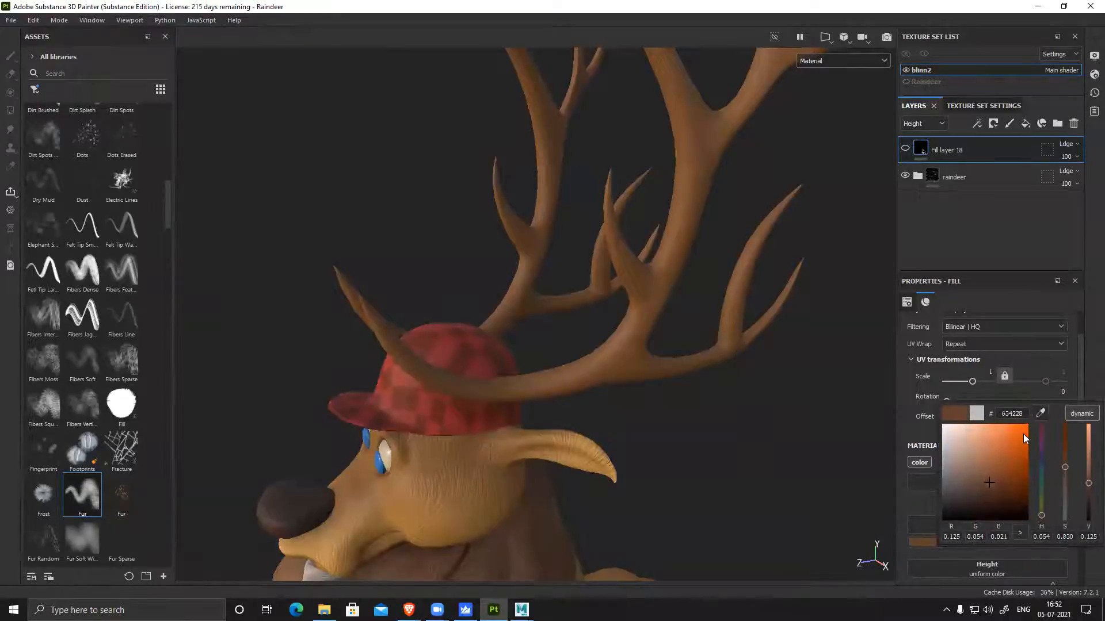
{"action": "left_click_drag", "start_coordinate": [990, 490], "coordinate": [988, 499]}
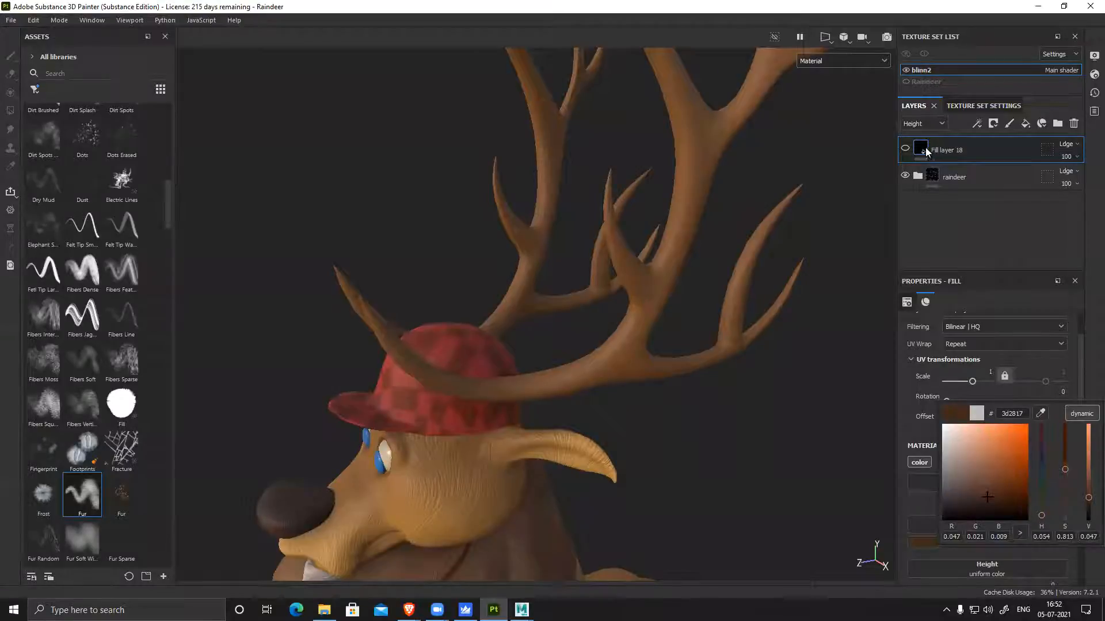
Add a black mask to Fill layer 18 and give it a fill effect using the Anisotropic Noise texture
{"action": "left_click", "coordinate": [926, 152]}
{"action": "right_click", "coordinate": [926, 150]}
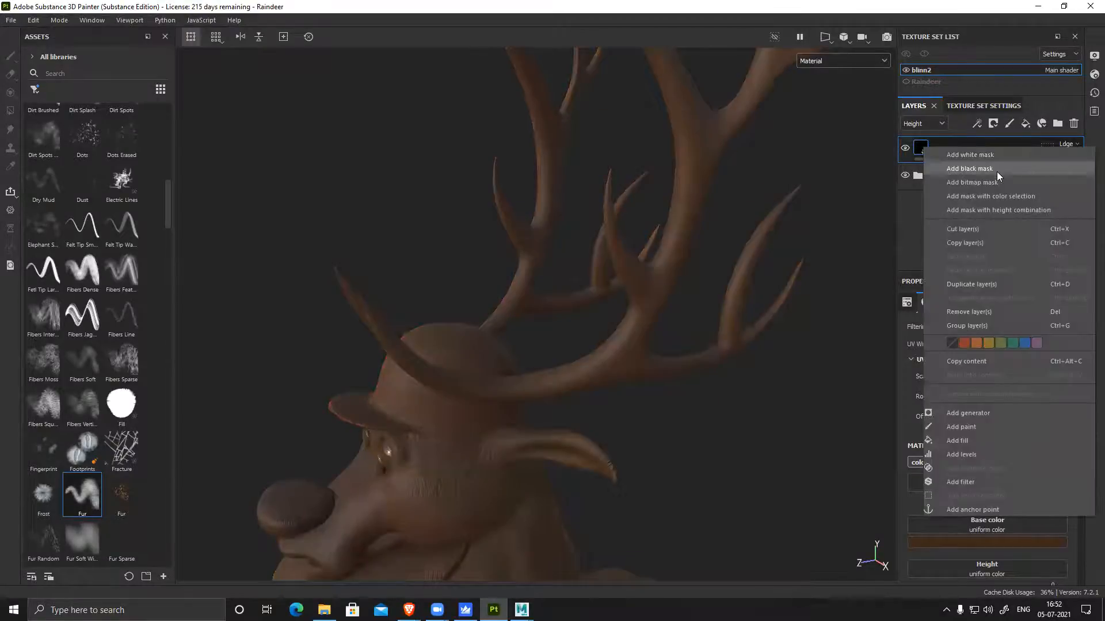
{"action": "left_click", "coordinate": [997, 172]}
{"action": "right_click", "coordinate": [937, 150]}
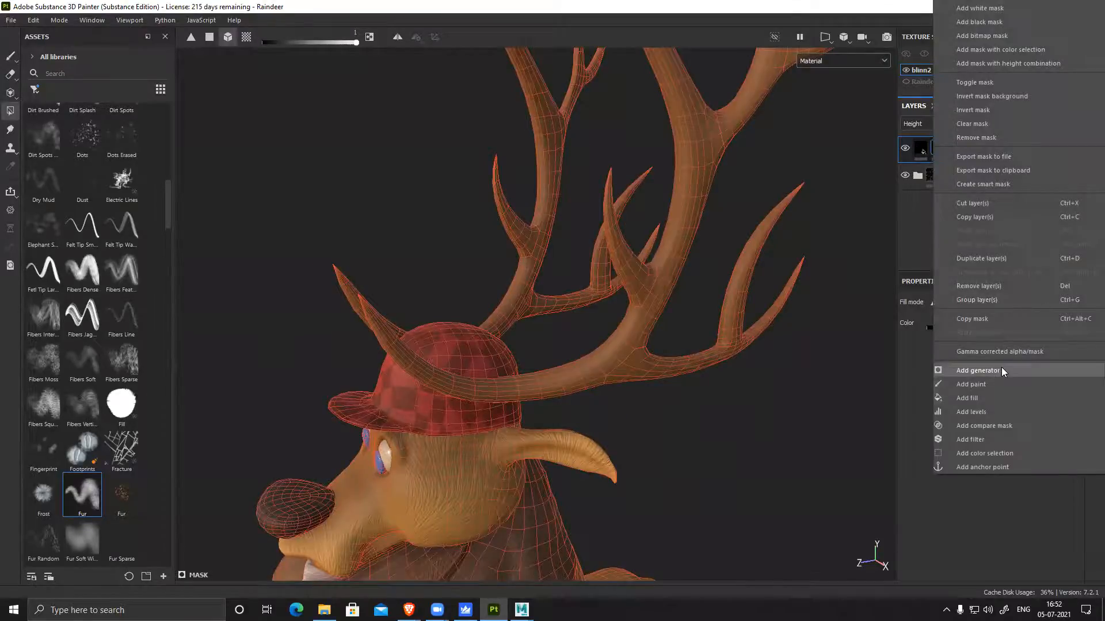
{"action": "left_click", "coordinate": [988, 398]}
{"action": "left_click", "coordinate": [1005, 469]}
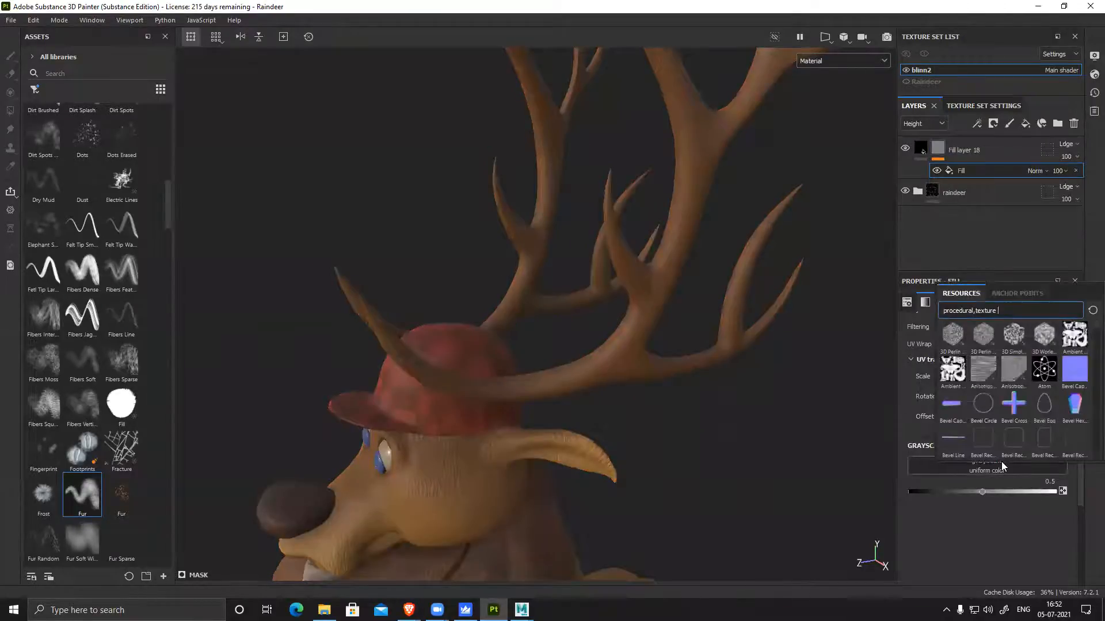
{"action": "left_click", "coordinate": [985, 373]}
Set the UV scale of the mask's Anisotropic Noise to 31.5
{"action": "left_click_drag", "start_coordinate": [707, 423], "coordinate": [682, 419], "text": "alt"}
{"action": "middle_click_drag", "start_coordinate": [718, 210], "coordinate": [676, 279], "text": "alt"}
{"action": "left_click_drag", "start_coordinate": [973, 382], "coordinate": [982, 382]}
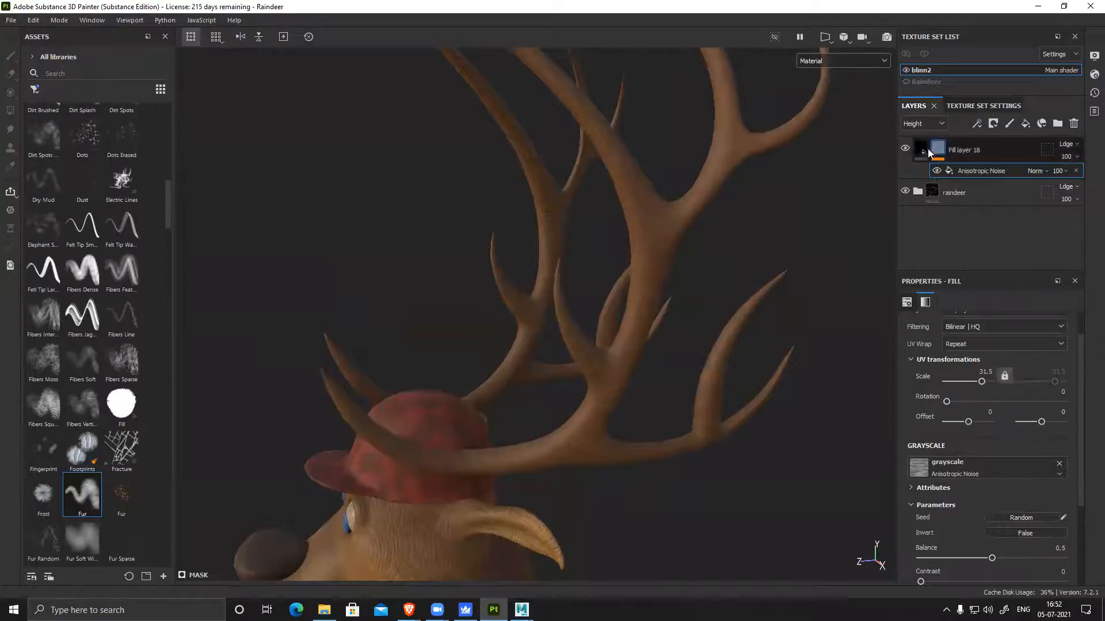
Set the uniform height value of Fill layer 18 to 0.0272
{"action": "key", "text": "Delete"}
{"action": "mouse_move", "coordinate": [983, 525]}
{"action": "left_mouse_down"}
{"action": "mouse_move", "coordinate": [999, 526]}
{"action": "mouse_move", "coordinate": [984, 530]}
{"action": "left_mouse_up"}
{"action": "left_click_drag", "start_coordinate": [698, 503], "coordinate": [537, 473], "text": "alt"}
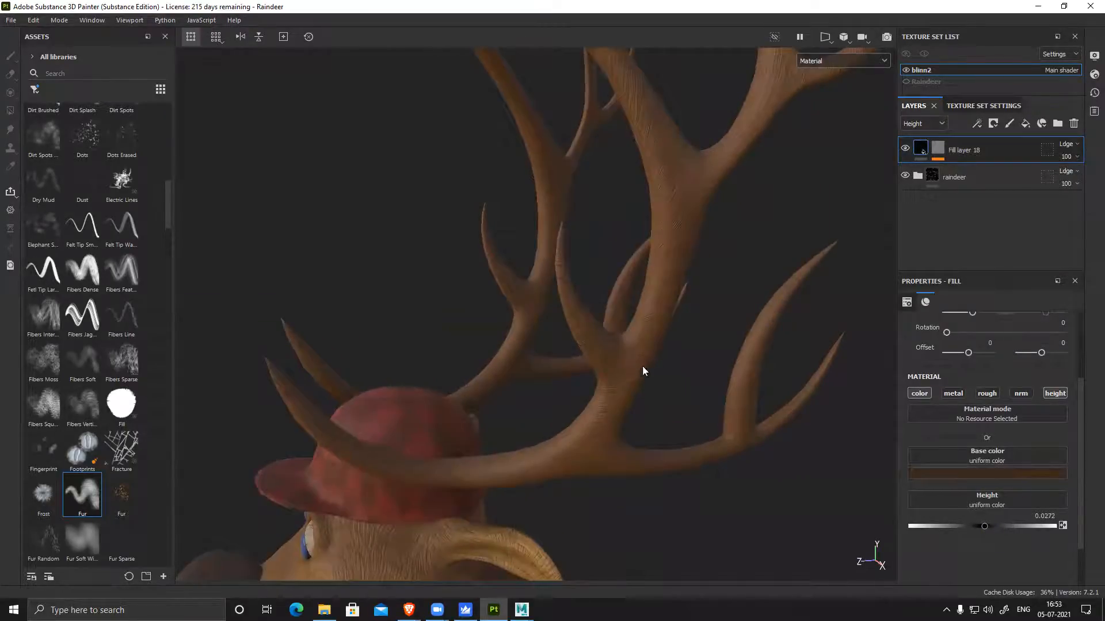
Switch Fill layer 18's own projection to Tri-planar projection
{"action": "left_click_drag", "start_coordinate": [642, 366], "coordinate": [739, 360], "text": "alt"}
{"action": "scroll", "coordinate": [977, 346], "scroll_direction": "up", "scroll_amount": 3}
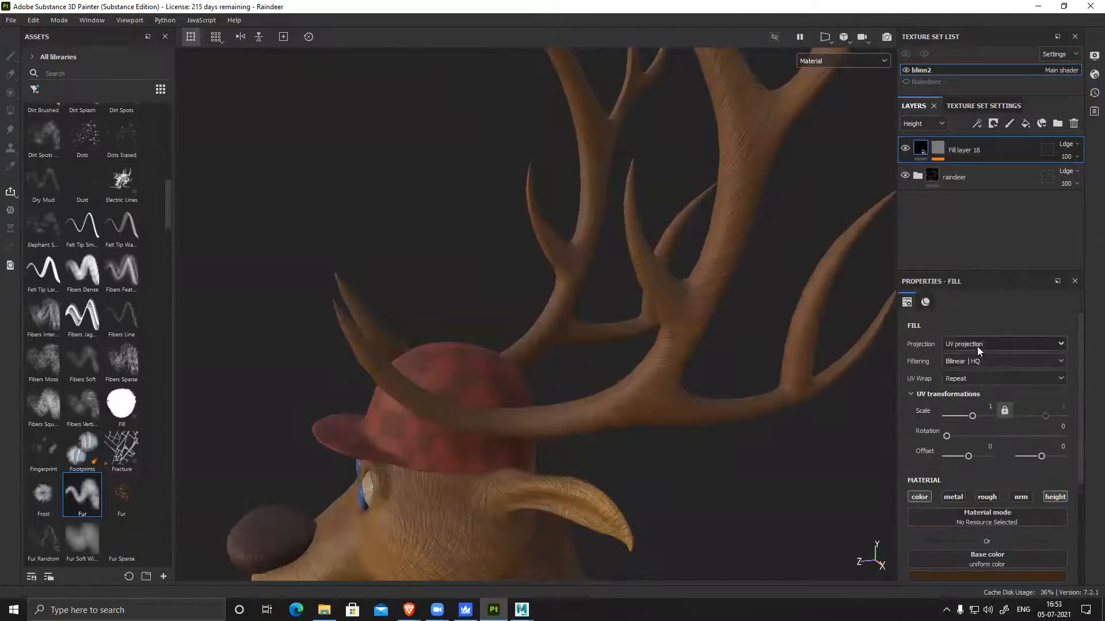
{"action": "left_click", "coordinate": [977, 346]}
{"action": "left_click", "coordinate": [977, 382]}
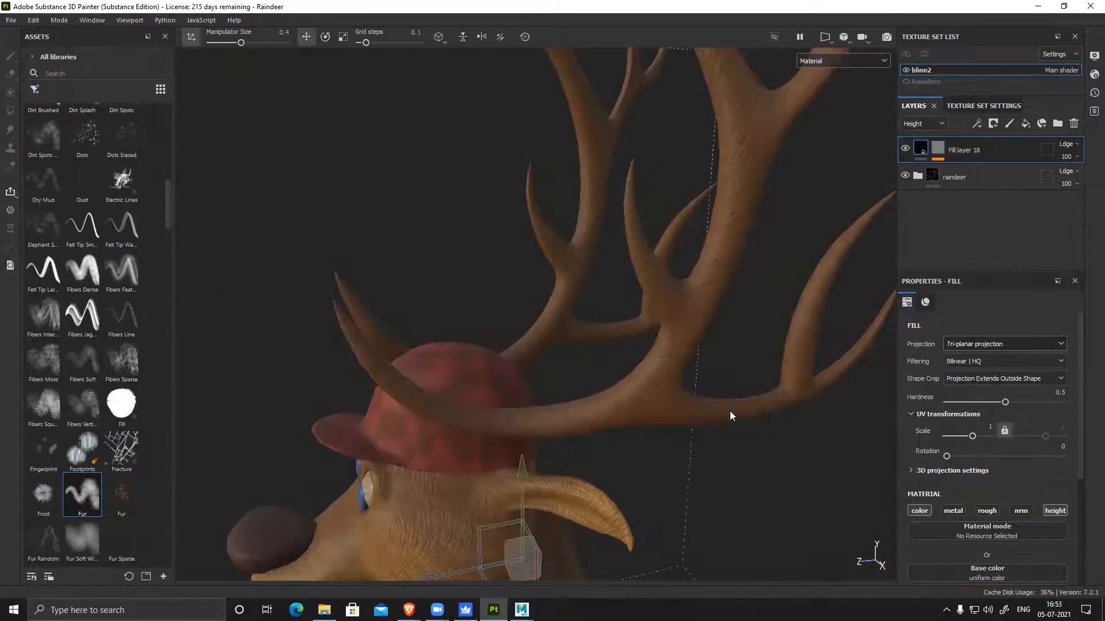
{"action": "left_click_drag", "start_coordinate": [789, 451], "coordinate": [683, 411], "text": "alt"}
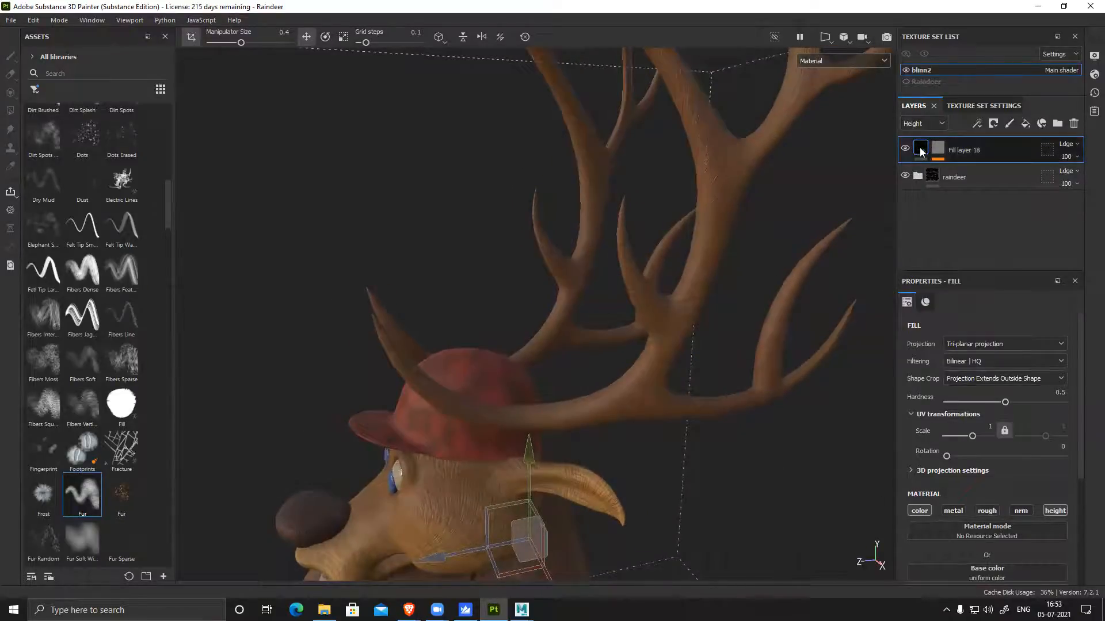
{"action": "left_click_drag", "start_coordinate": [696, 408], "coordinate": [747, 412], "text": "alt"}
{"action": "scroll", "coordinate": [1043, 476], "scroll_direction": "down", "scroll_amount": 2}
{"action": "scroll", "coordinate": [1038, 475], "scroll_direction": "down", "scroll_amount": 1}
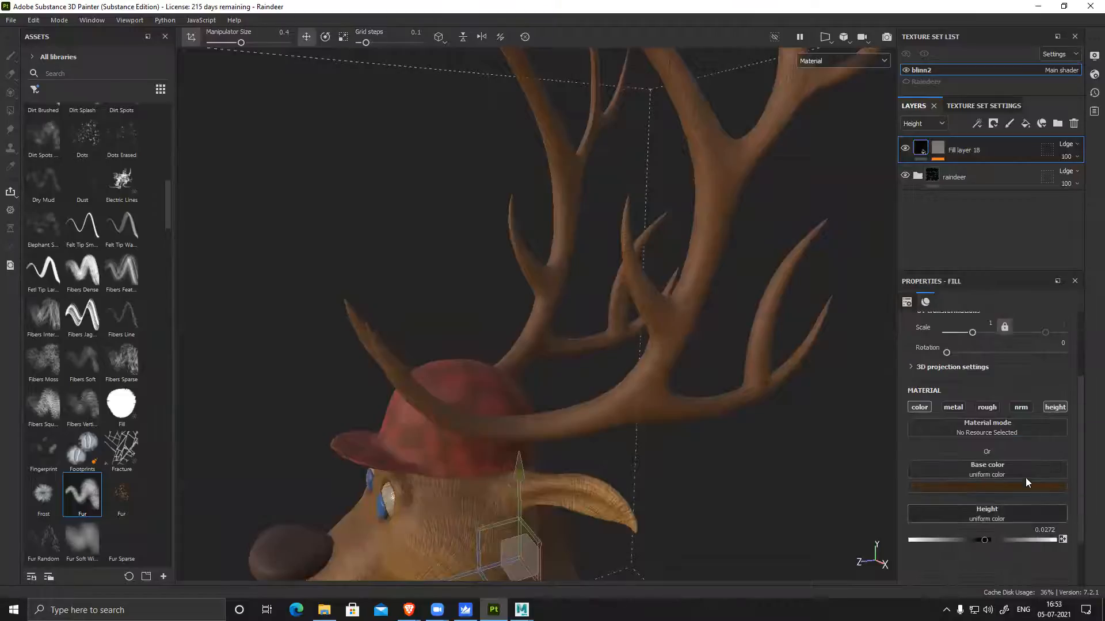
Switch the projection of the Anisotropic Noise in Fill layer 18's mask to Tri-planar projection
{"action": "left_click", "coordinate": [937, 151]}
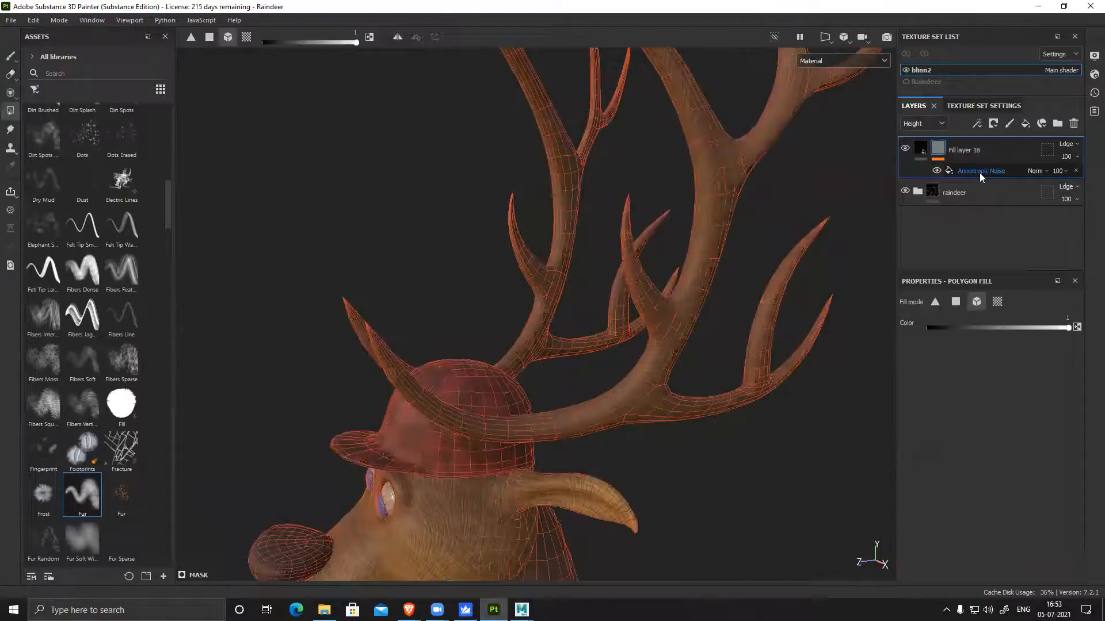
{"action": "left_click", "coordinate": [979, 172]}
{"action": "scroll", "coordinate": [1001, 451], "scroll_direction": "up", "scroll_amount": 3}
{"action": "left_click", "coordinate": [978, 340]}
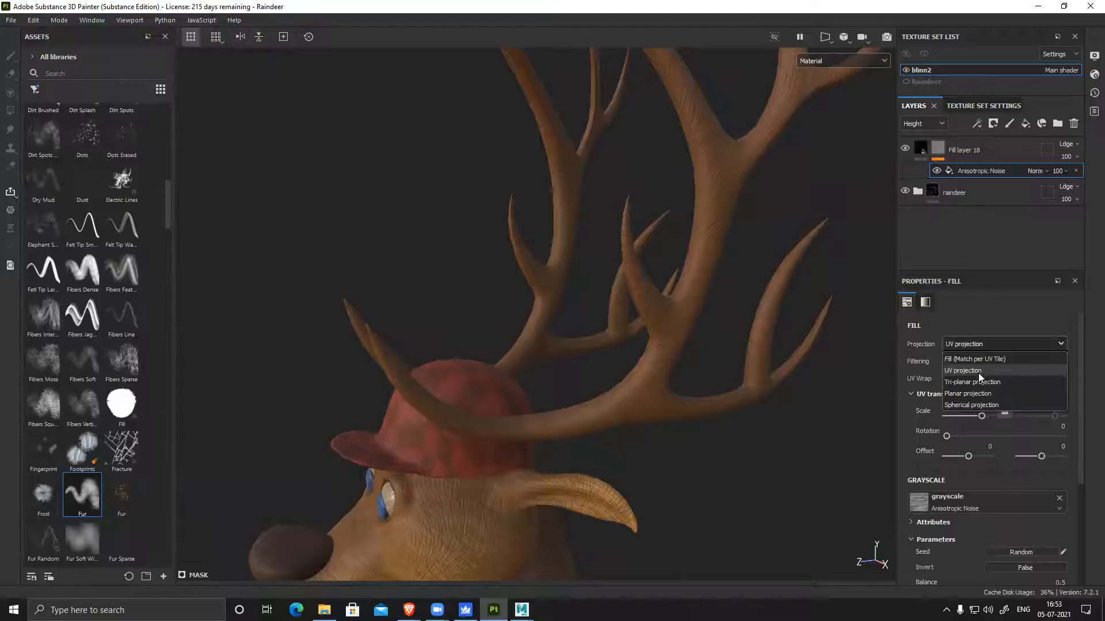
{"action": "left_click", "coordinate": [975, 378]}
{"action": "left_click_drag", "start_coordinate": [704, 406], "coordinate": [678, 409], "text": "alt"}
{"action": "scroll", "coordinate": [694, 398], "scroll_direction": "up", "scroll_amount": 1}
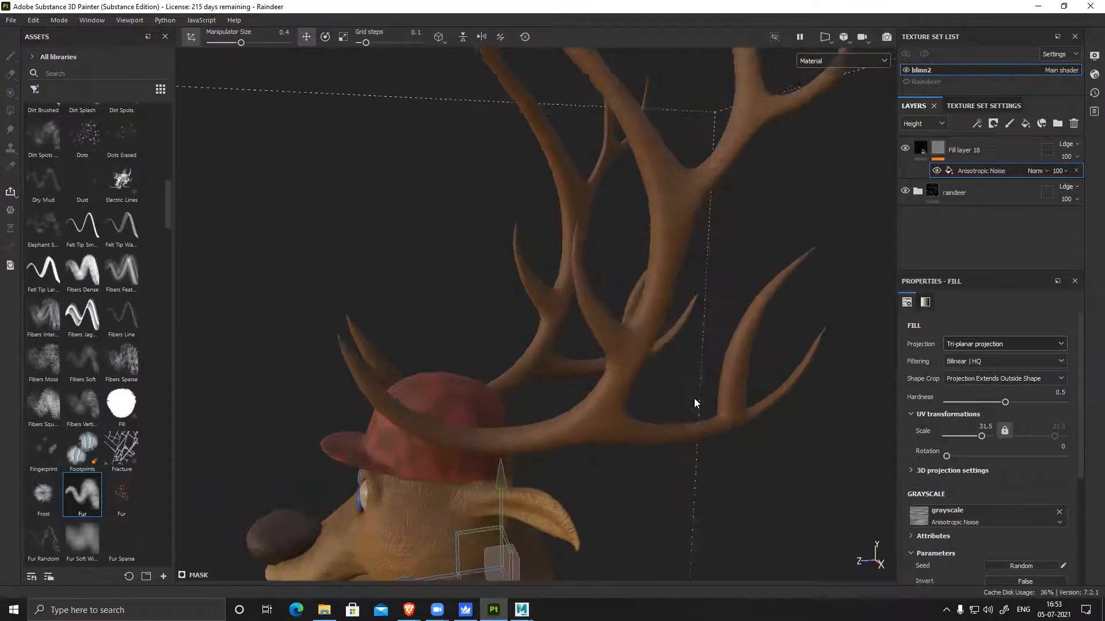
Rotate the mask's Anisotropic Noise by 89.11 degrees
{"action": "scroll", "coordinate": [694, 398], "scroll_direction": "down", "scroll_amount": 1}
{"action": "left_click_drag", "start_coordinate": [947, 455], "coordinate": [976, 458]}
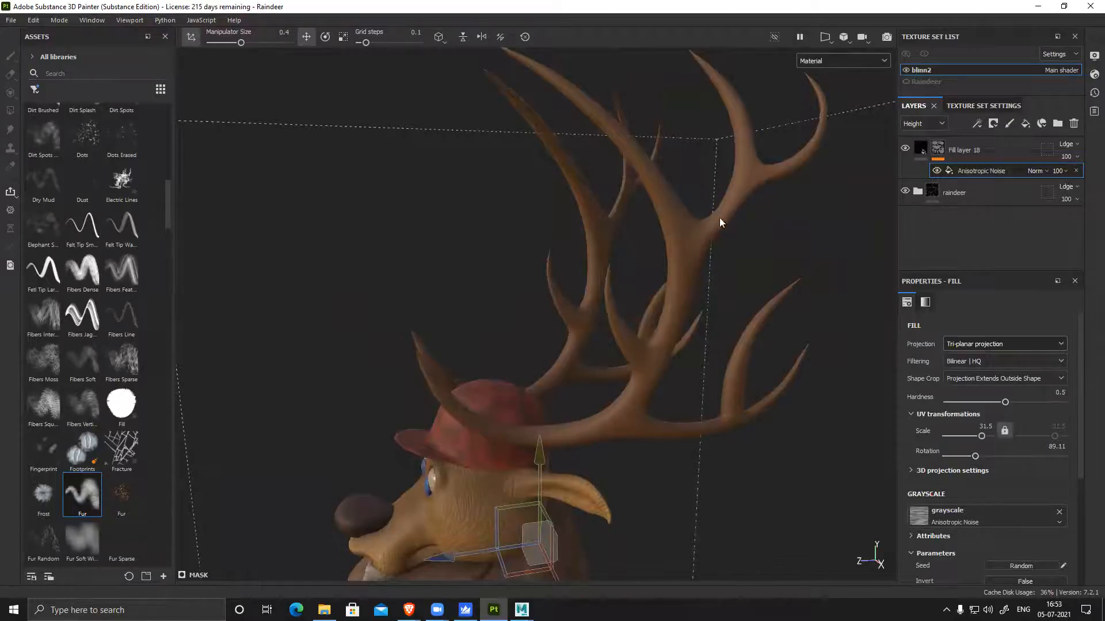
{"action": "middle_click_drag", "start_coordinate": [654, 455], "coordinate": [695, 428], "text": "alt"}
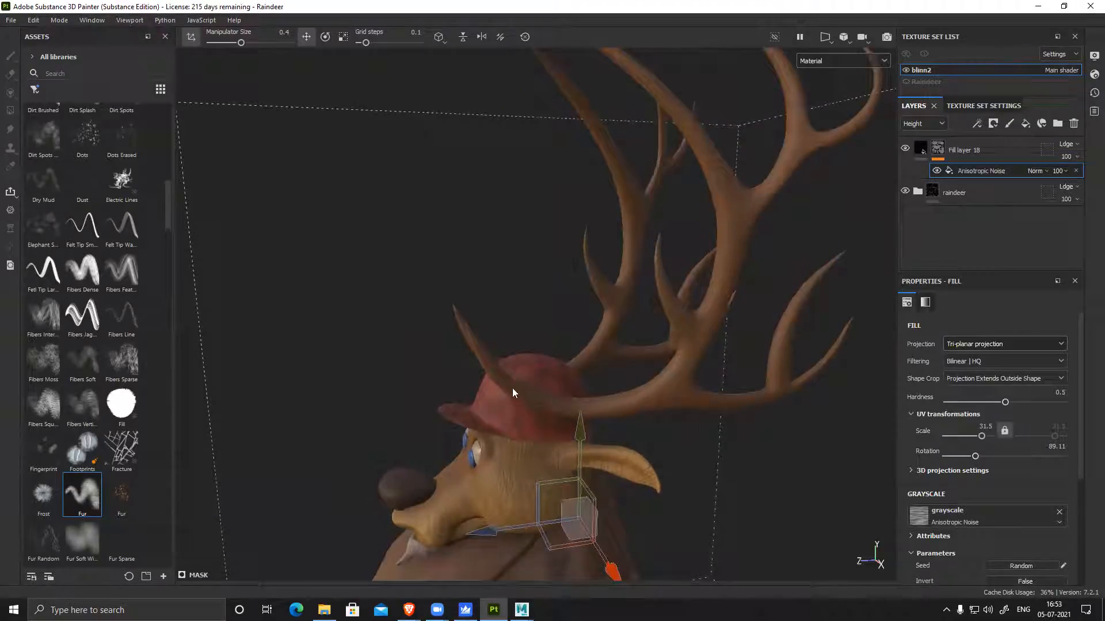
Duplicate Fill layer 18 with its noise mask, compare the two layers, and leave only the original visible
{"action": "left_click", "coordinate": [971, 171]}
{"action": "right_click_drag", "start_coordinate": [602, 357], "coordinate": [696, 375], "text": "alt"}
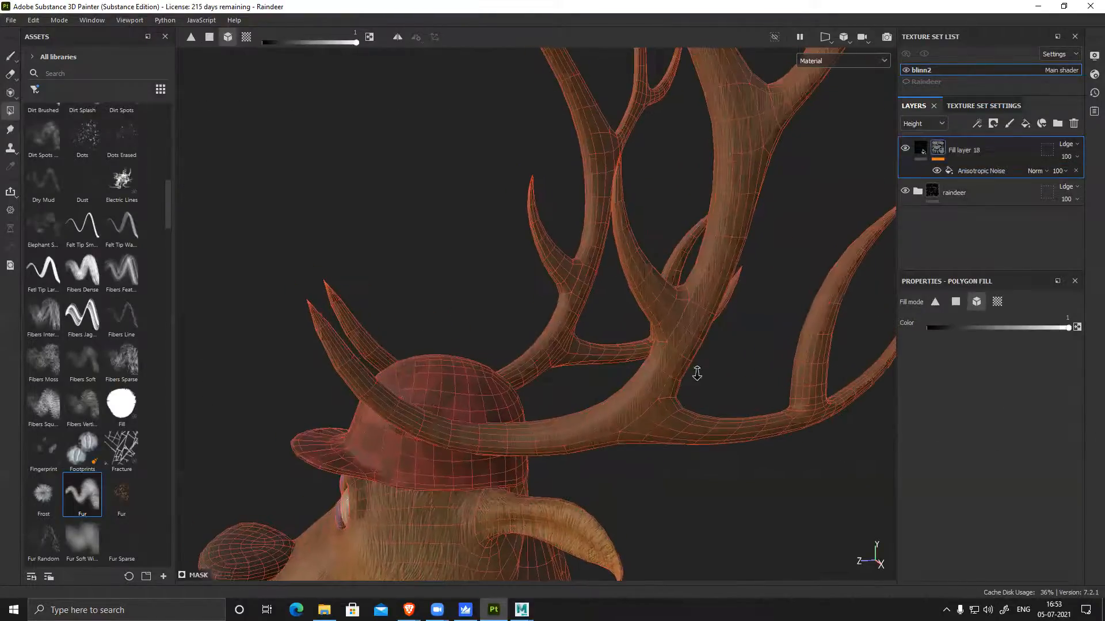
{"action": "right_click", "coordinate": [1000, 145]}
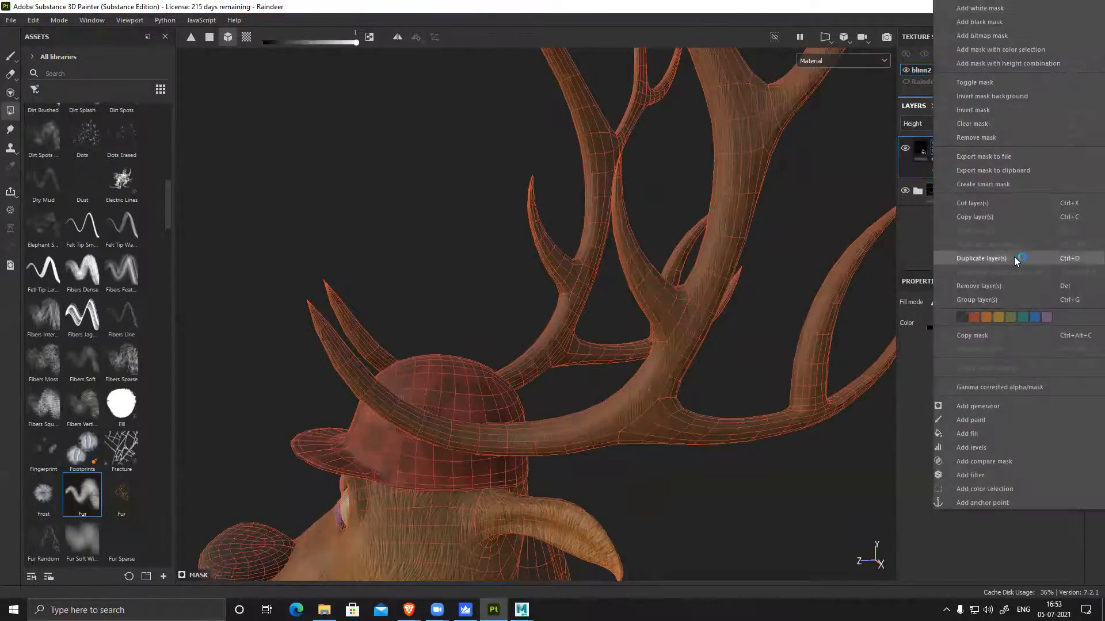
{"action": "left_click", "coordinate": [1014, 257]}
{"action": "left_click", "coordinate": [907, 191]}
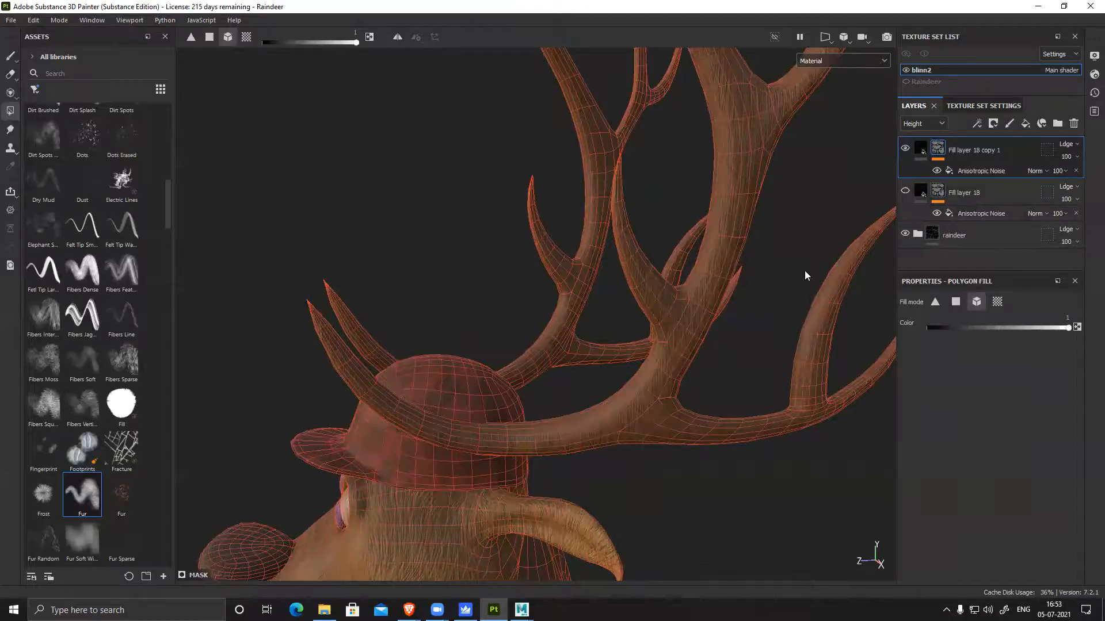
{"action": "middle_click_drag", "start_coordinate": [653, 357], "coordinate": [697, 301], "text": "alt"}
{"action": "left_click", "coordinate": [906, 191]}
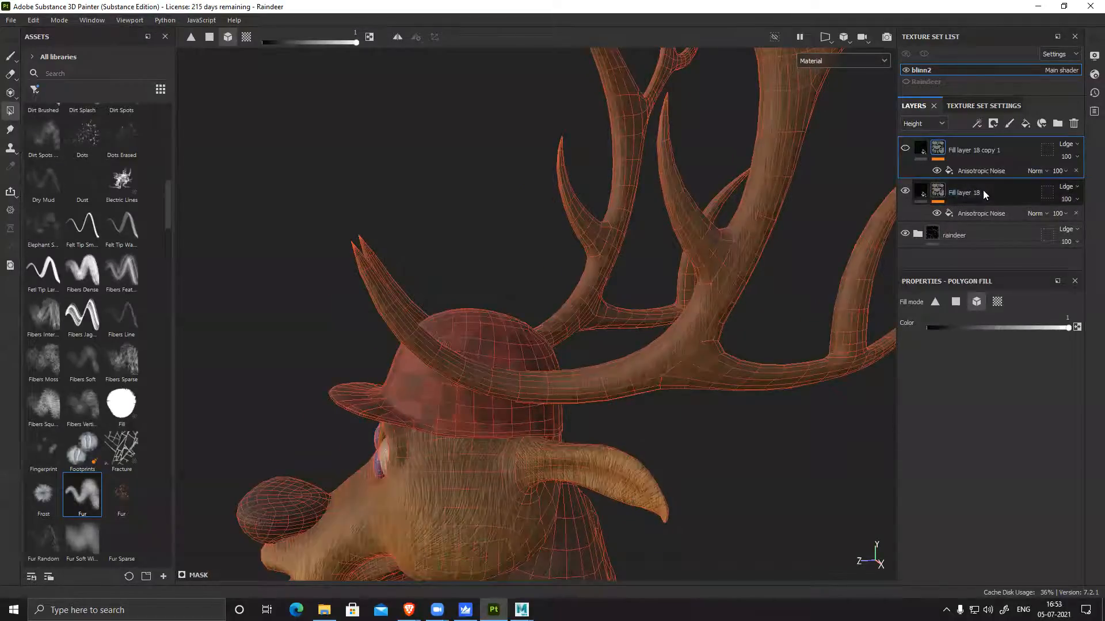
{"action": "left_click", "coordinate": [945, 204]}
{"action": "middle_click_drag", "start_coordinate": [802, 353], "coordinate": [775, 335], "text": "alt"}
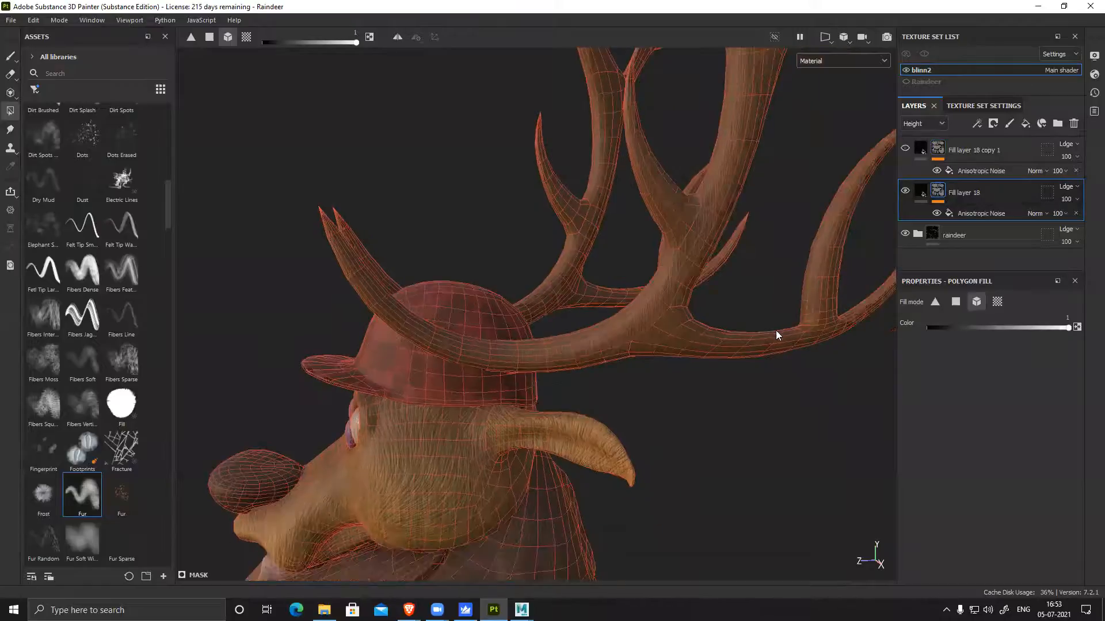
Switch the channel shown in the layer stack from Height to Base color
{"action": "left_click", "coordinate": [917, 235]}
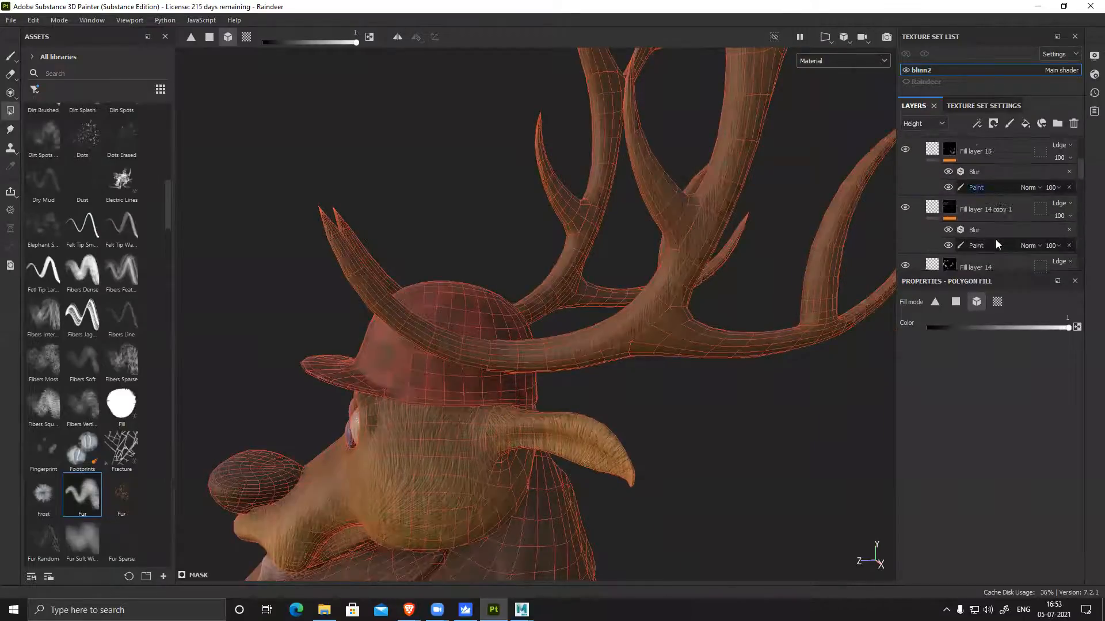
{"action": "left_click", "coordinate": [917, 234]}
{"action": "left_click", "coordinate": [923, 123]}
{"action": "left_click", "coordinate": [920, 137]}
{"action": "left_click_drag", "start_coordinate": [715, 278], "coordinate": [595, 318], "text": "alt"}
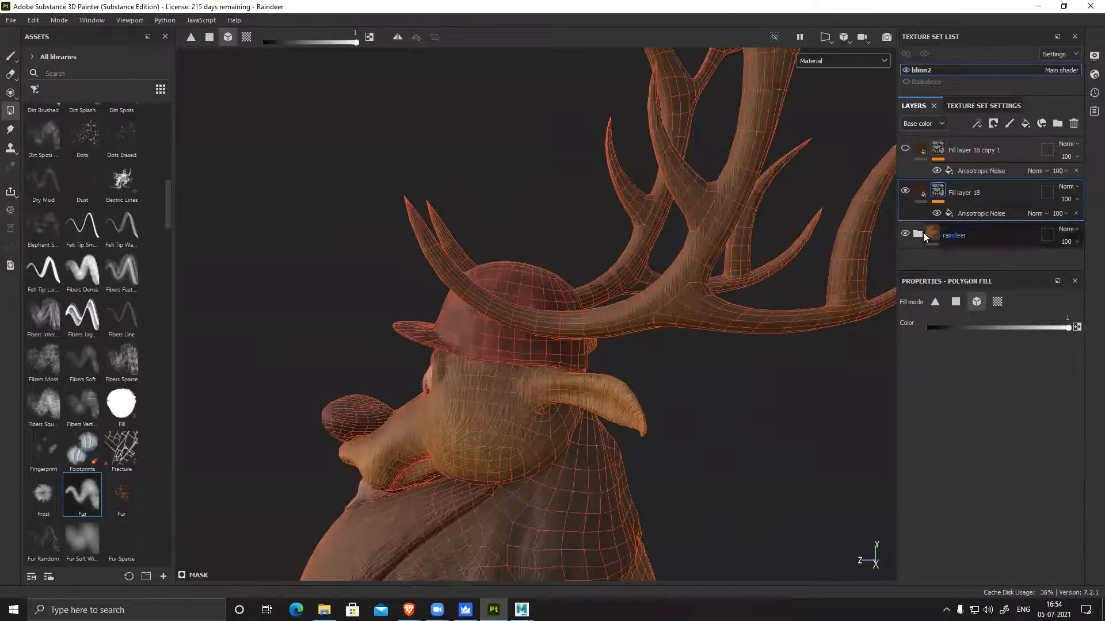
{"action": "right_click_drag", "start_coordinate": [722, 329], "coordinate": [757, 345], "text": "alt"}
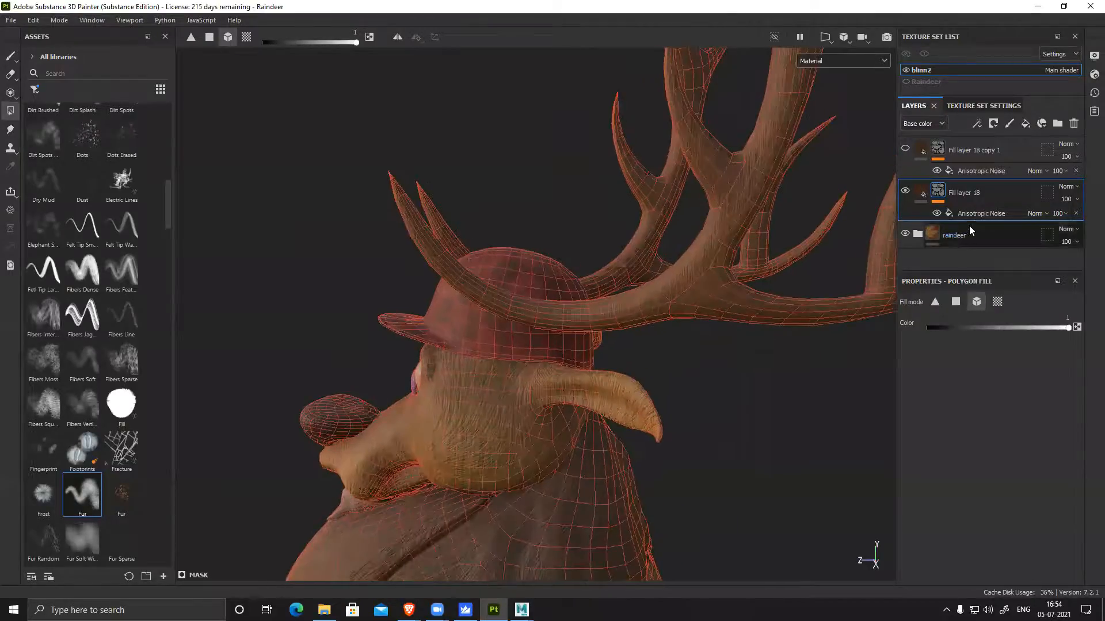
Set the projection of the Anisotropic Noise in Fill layer 18's mask to UV projection and inspect the antlers
{"action": "left_click", "coordinate": [981, 214]}
{"action": "scroll", "coordinate": [840, 270], "scroll_direction": "up", "scroll_amount": 2}
{"action": "left_click_drag", "start_coordinate": [808, 266], "coordinate": [870, 241], "text": "alt"}
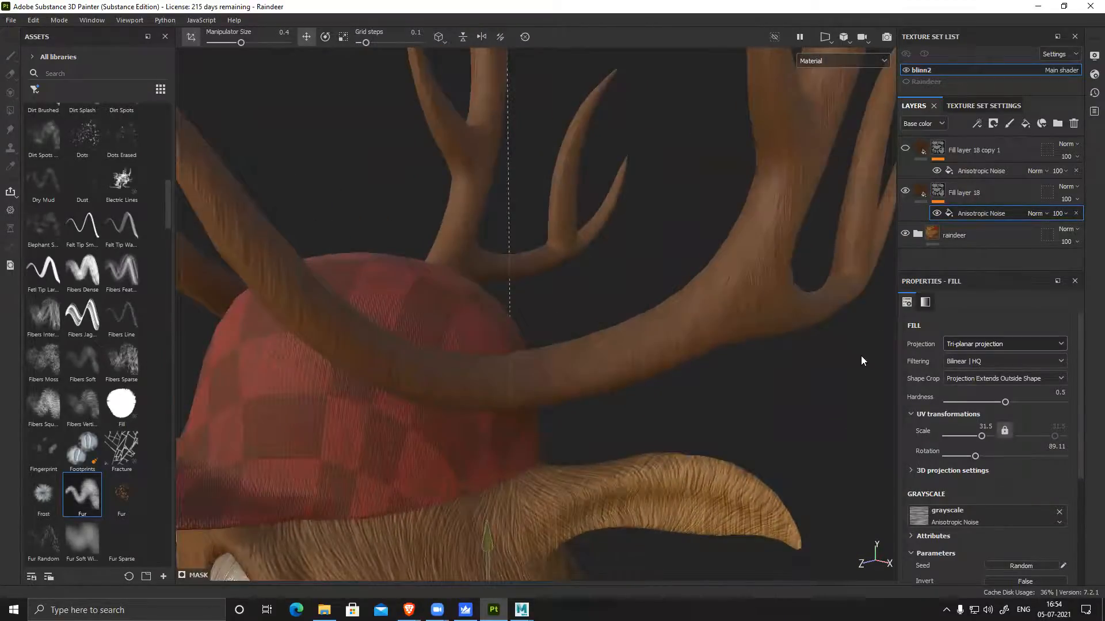
{"action": "left_click", "coordinate": [980, 344]}
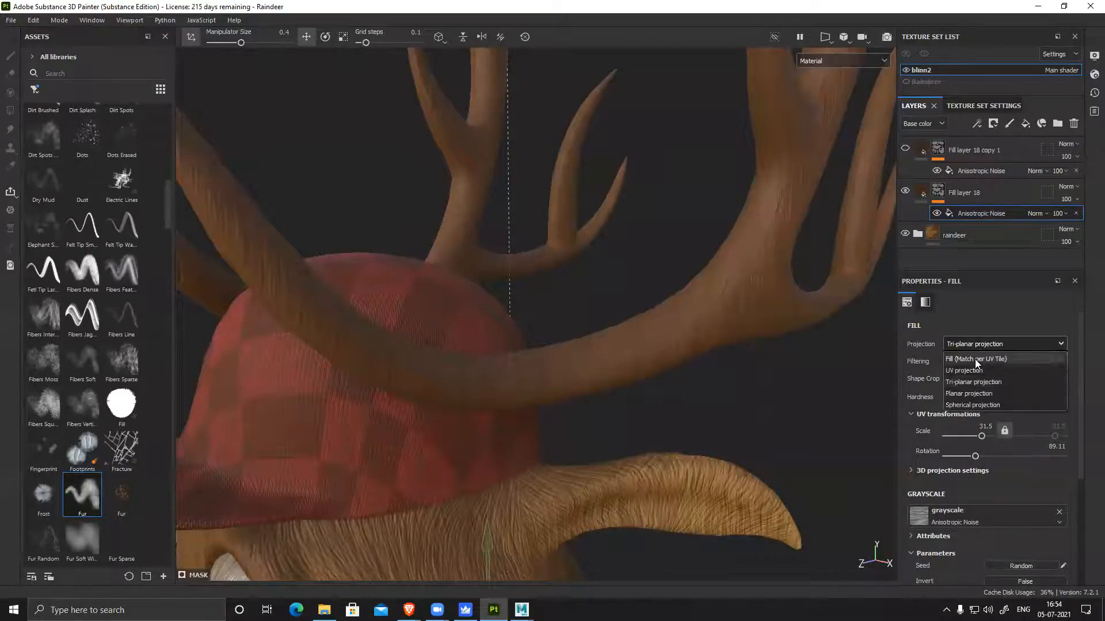
{"action": "left_click", "coordinate": [972, 371]}
{"action": "left_click_drag", "start_coordinate": [765, 376], "coordinate": [632, 349], "text": "alt"}
{"action": "middle_click_drag", "start_coordinate": [631, 349], "coordinate": [673, 363], "text": "alt"}
{"action": "middle_click_drag", "start_coordinate": [622, 433], "coordinate": [670, 395], "text": "alt"}
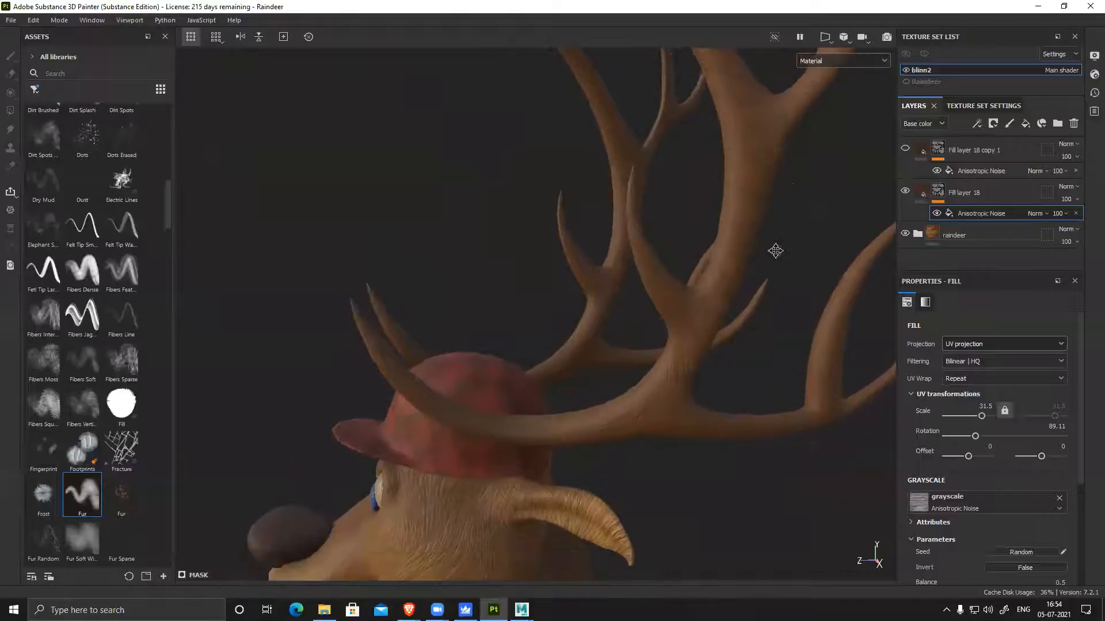
{"action": "middle_click_drag", "start_coordinate": [775, 252], "coordinate": [667, 380], "text": "alt"}
{"action": "left_click_drag", "start_coordinate": [720, 362], "coordinate": [654, 433], "text": "alt"}
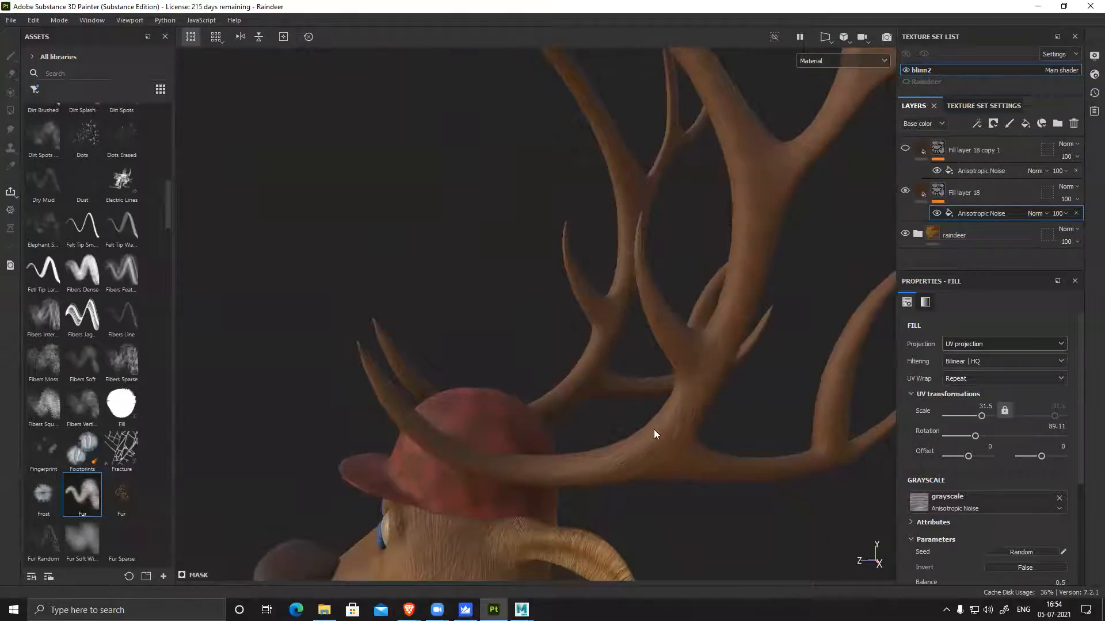
{"action": "left_click_drag", "start_coordinate": [739, 446], "coordinate": [731, 405], "text": "alt"}
{"action": "middle_click_drag", "start_coordinate": [679, 360], "coordinate": [683, 375], "text": "alt"}
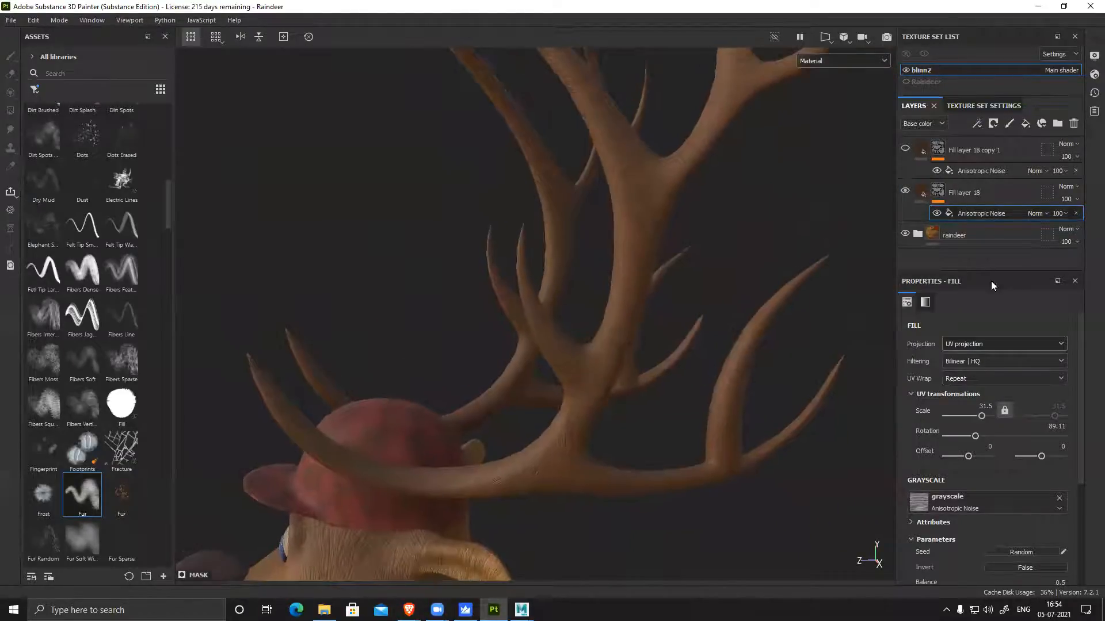
{"action": "right_click", "coordinate": [980, 213]}
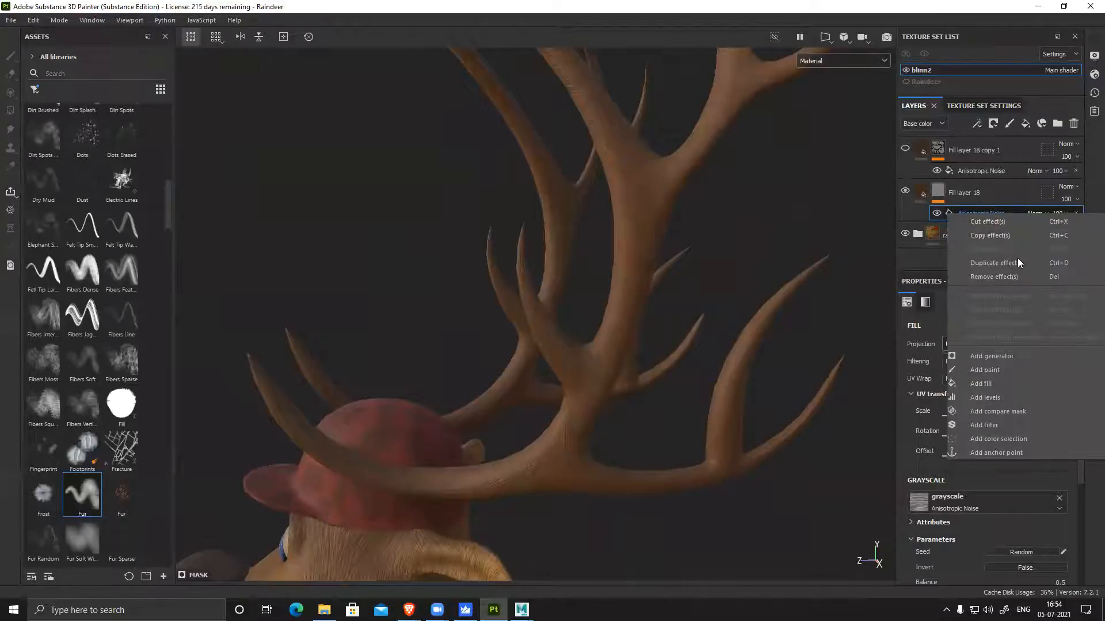
{"action": "left_click", "coordinate": [999, 369]}
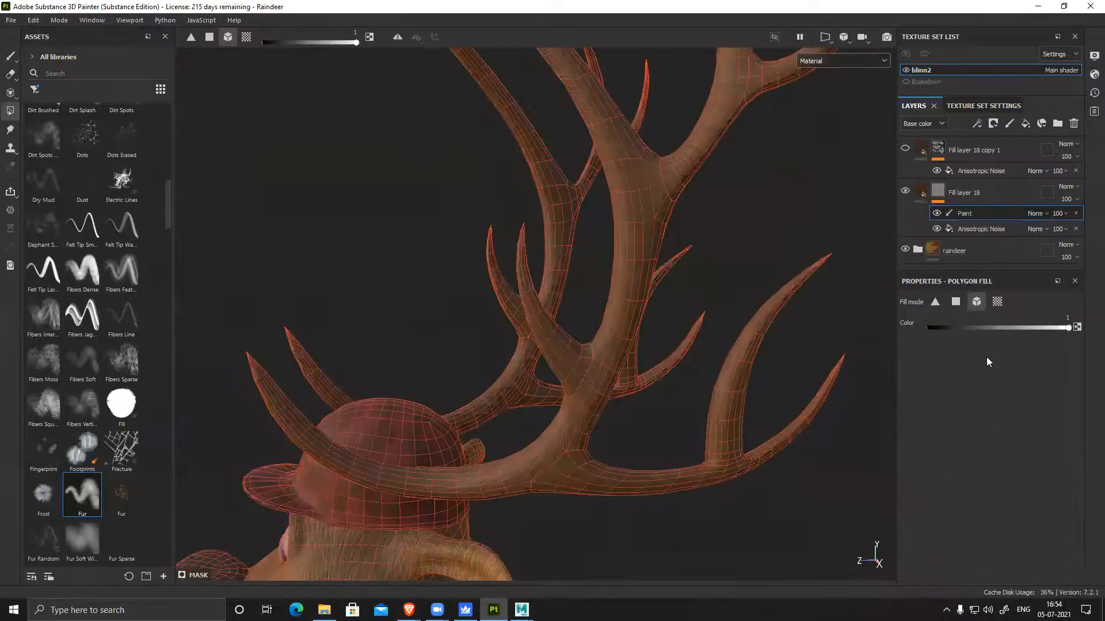
{"action": "left_click_drag", "start_coordinate": [693, 264], "coordinate": [657, 293], "text": "alt"}
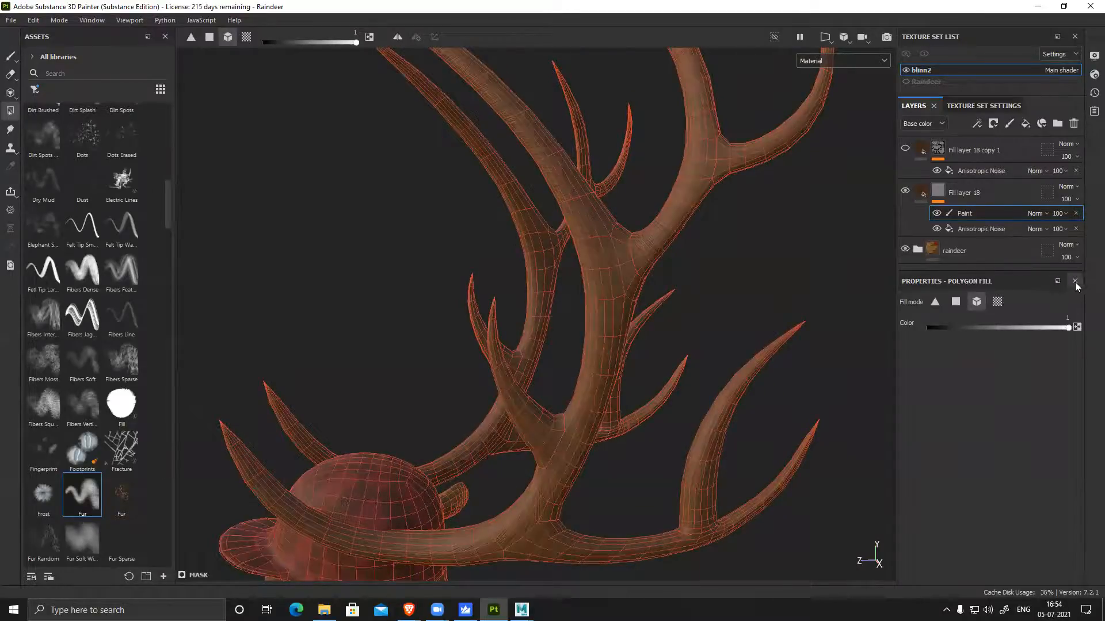
{"action": "left_click", "coordinate": [1076, 214]}
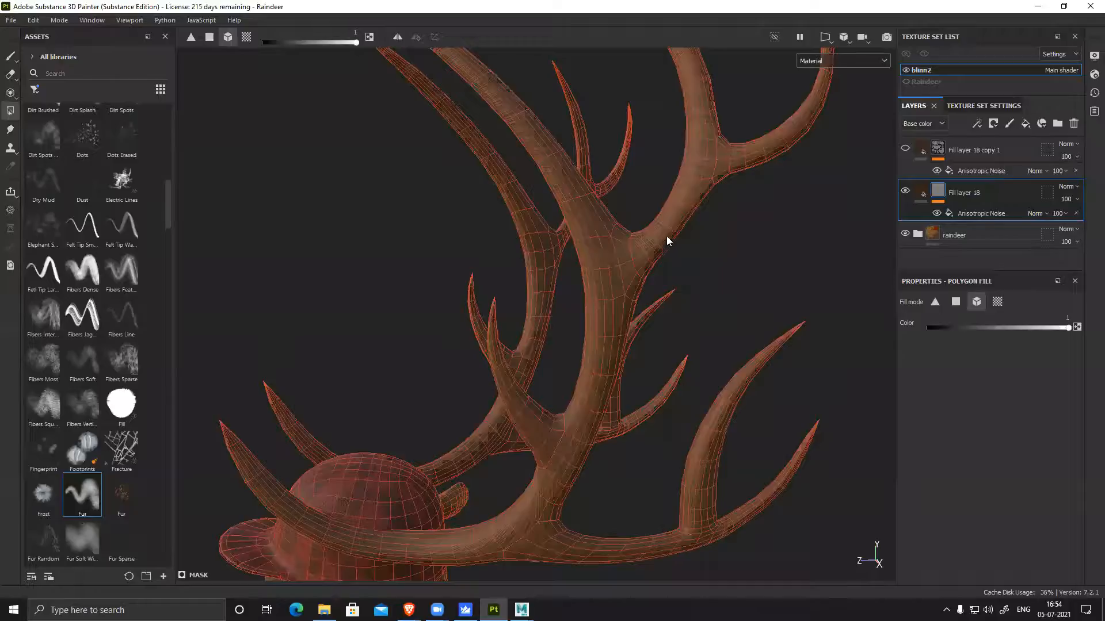
Delete the hidden copy of Fill layer 18 and group the original Fill layer 18 into a folder
{"action": "left_click", "coordinate": [1015, 151]}
{"action": "left_click", "coordinate": [1074, 123]}
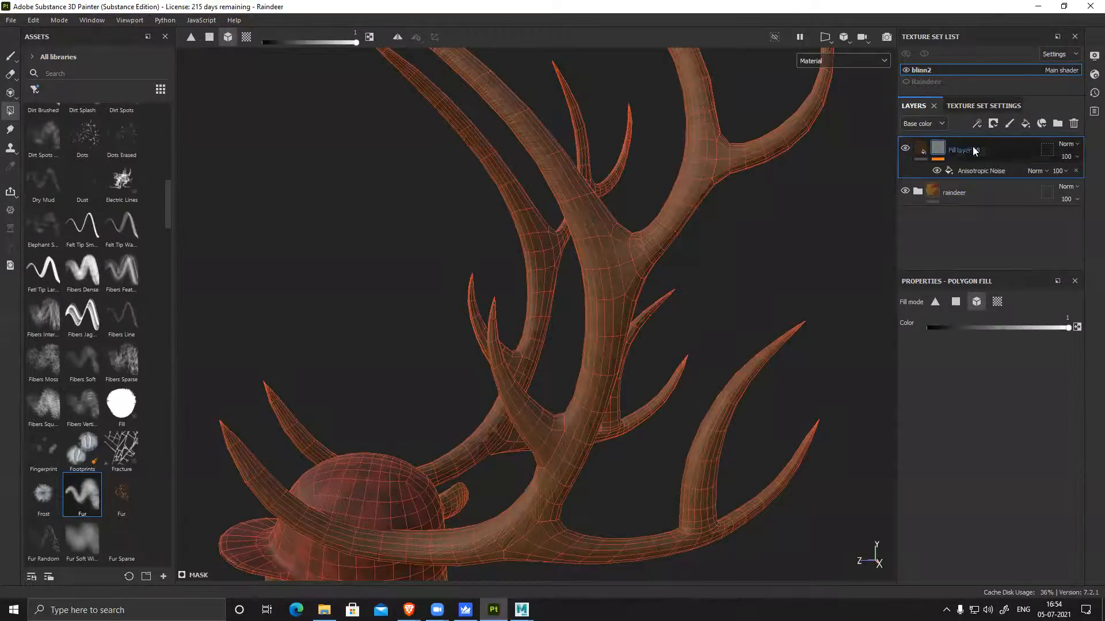
{"action": "key", "text": "ctrl+g"}
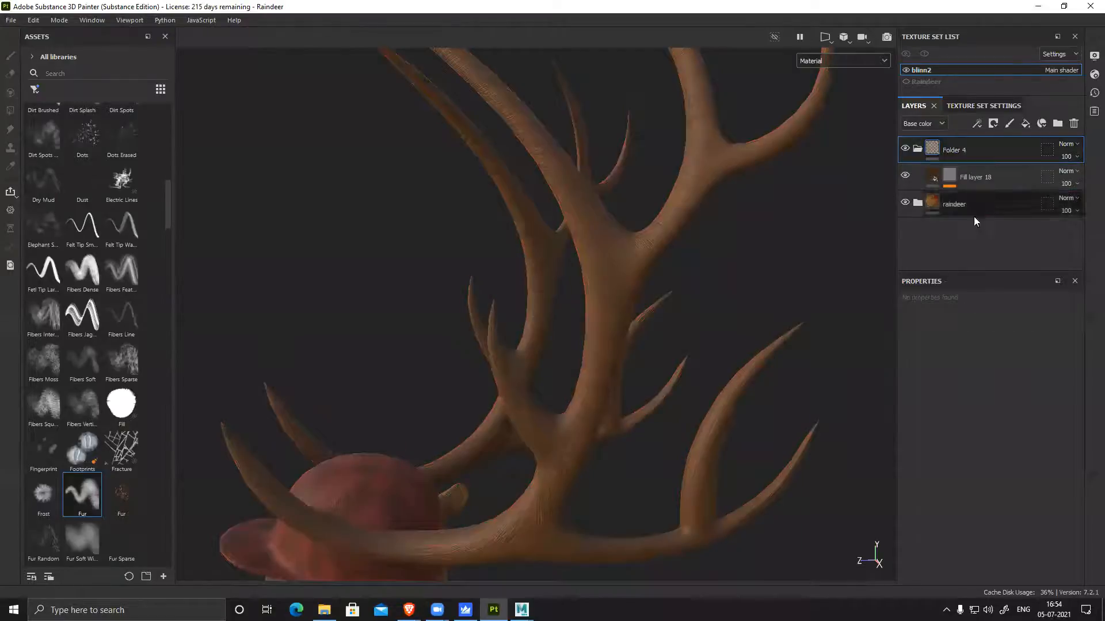
Add a black mask to the folder containing Fill layer 18
{"action": "right_click", "coordinate": [932, 148]}
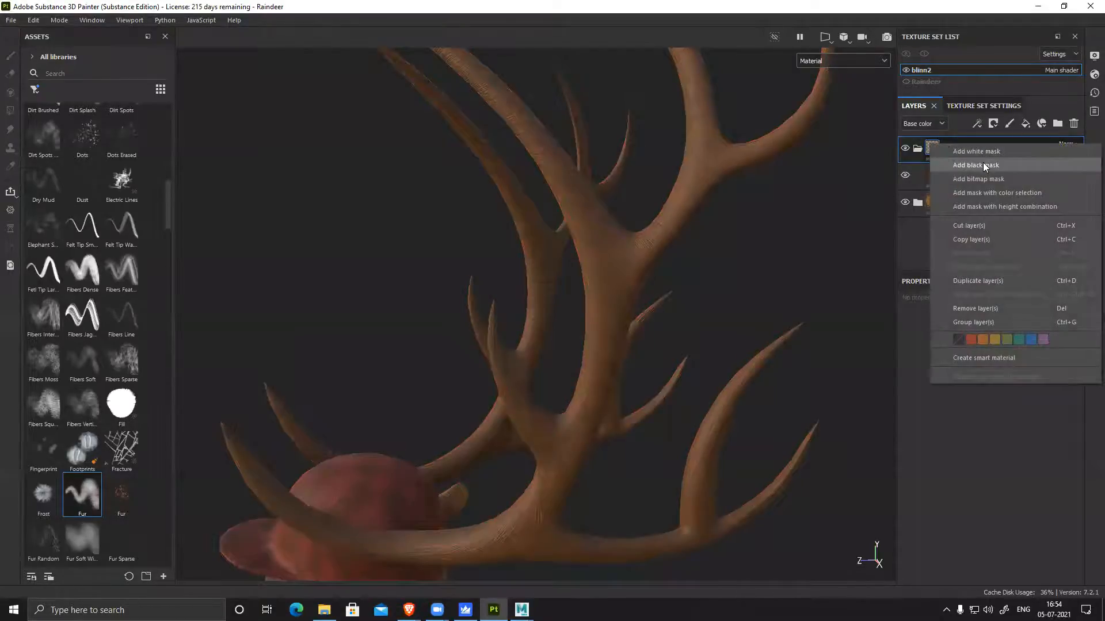
{"action": "left_click", "coordinate": [979, 152]}
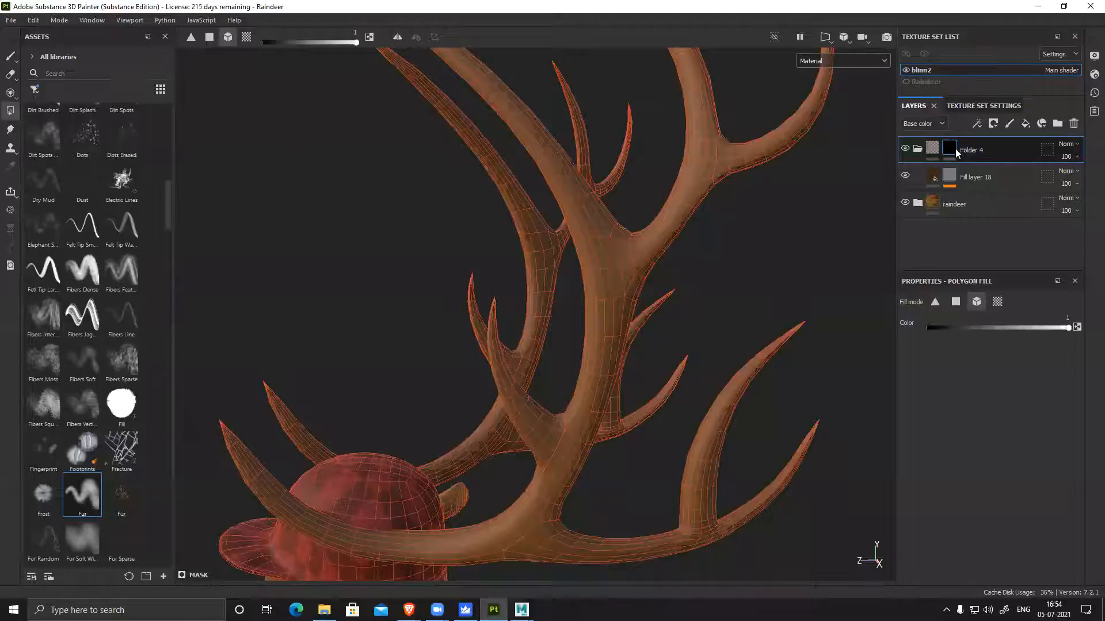
{"action": "left_click", "coordinate": [966, 168]}
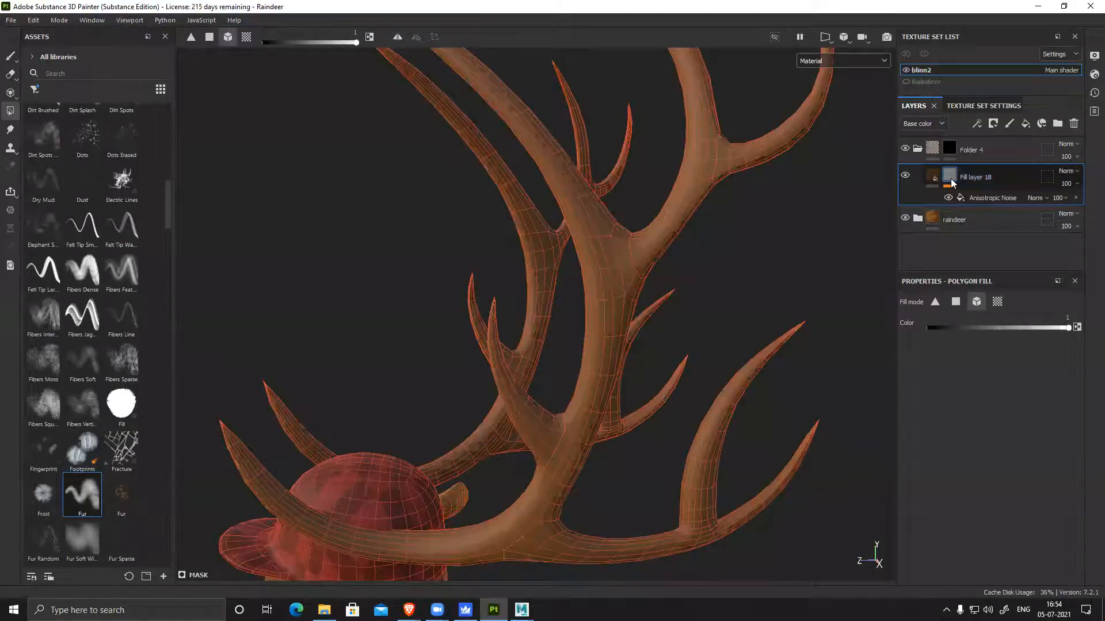
{"action": "mouse_move", "coordinate": [950, 157]}
{"action": "mouse_move", "coordinate": [936, 178]}
Replace Folder 4's mask with a white mask and add a Paint effect to it
{"action": "right_click", "coordinate": [952, 147]}
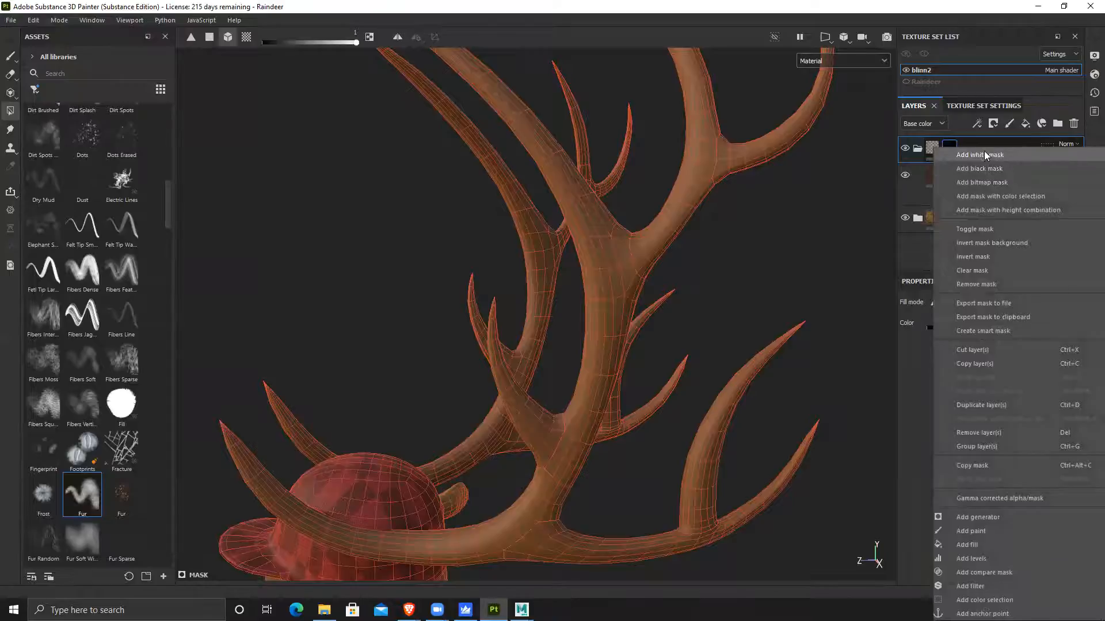
{"action": "left_click", "coordinate": [984, 156]}
{"action": "right_click", "coordinate": [949, 151]}
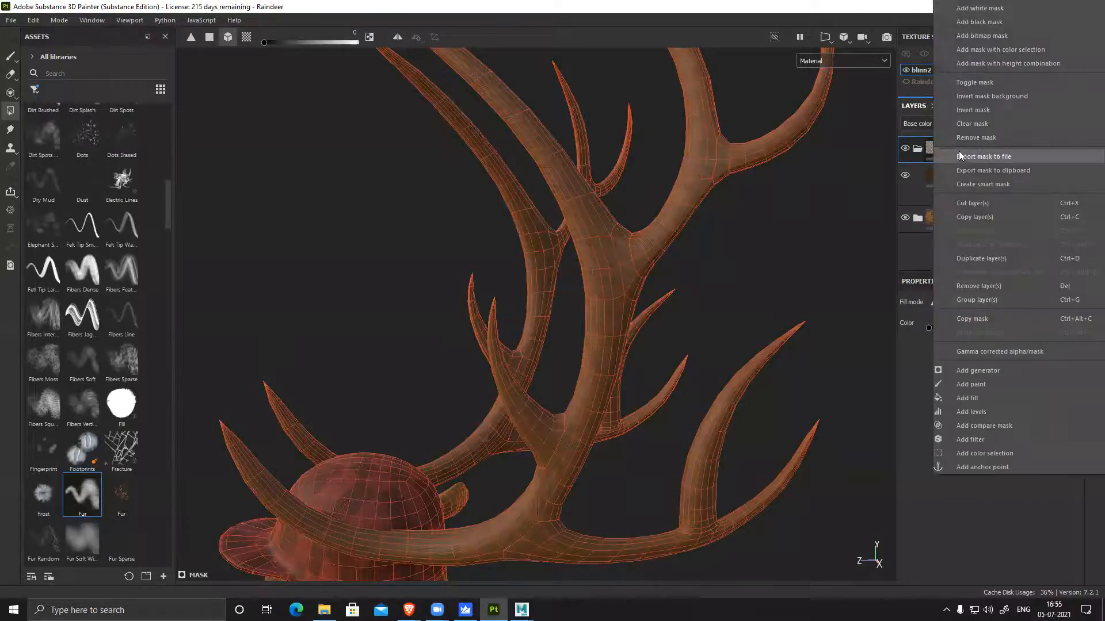
{"action": "left_click", "coordinate": [971, 384]}
Activate the Paint tool on Folder 4's mask, enlarge the Fur brush to size 27.85 and enable symmetry
{"action": "mouse_move", "coordinate": [587, 306]}
{"action": "left_mouse_down", "text": "alt"}
{"action": "mouse_move", "coordinate": [581, 201]}
{"action": "mouse_move", "coordinate": [601, 225]}
{"action": "left_mouse_up", "text": "alt"}
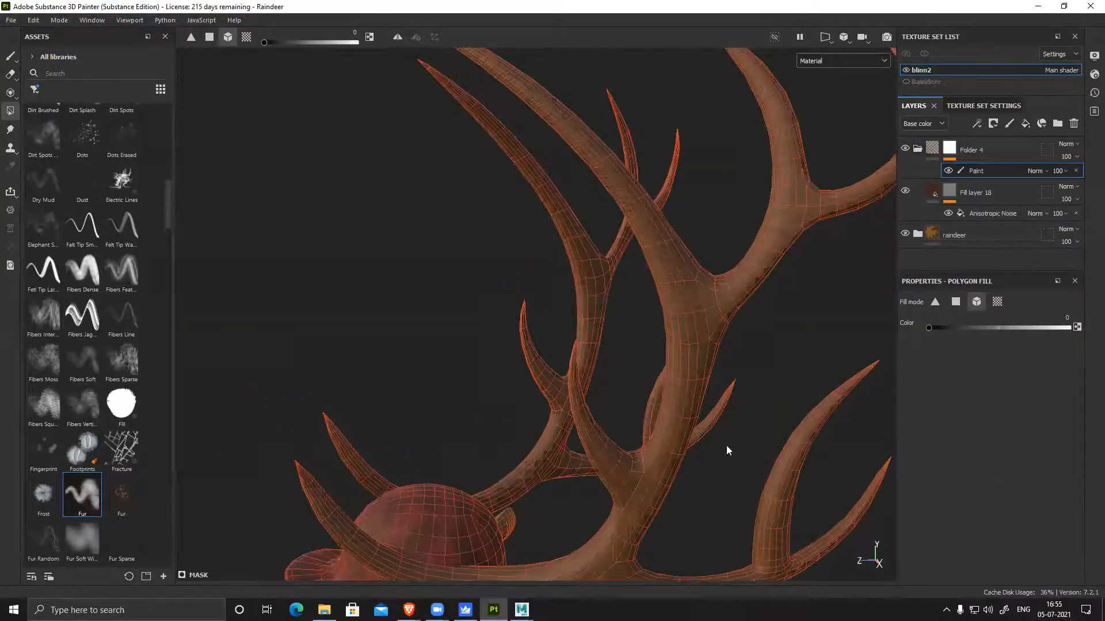
{"action": "middle_click_drag", "start_coordinate": [726, 451], "coordinate": [756, 373], "text": "alt"}
{"action": "middle_click_drag", "start_coordinate": [544, 464], "coordinate": [668, 353], "text": "alt"}
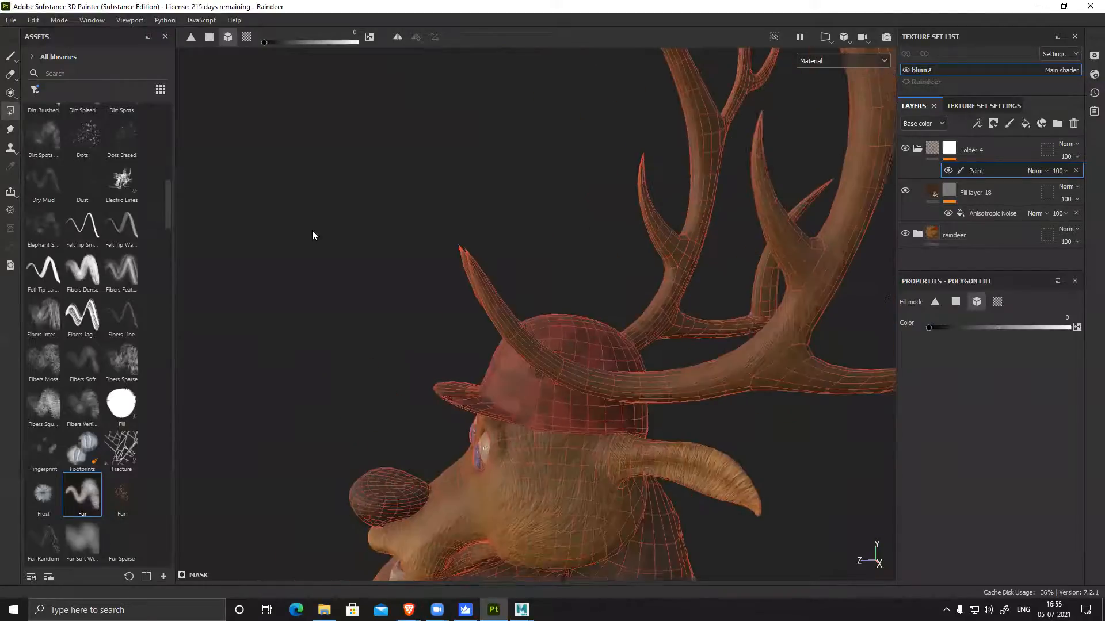
{"action": "right_click_drag", "start_coordinate": [312, 230], "coordinate": [242, 311], "text": "alt"}
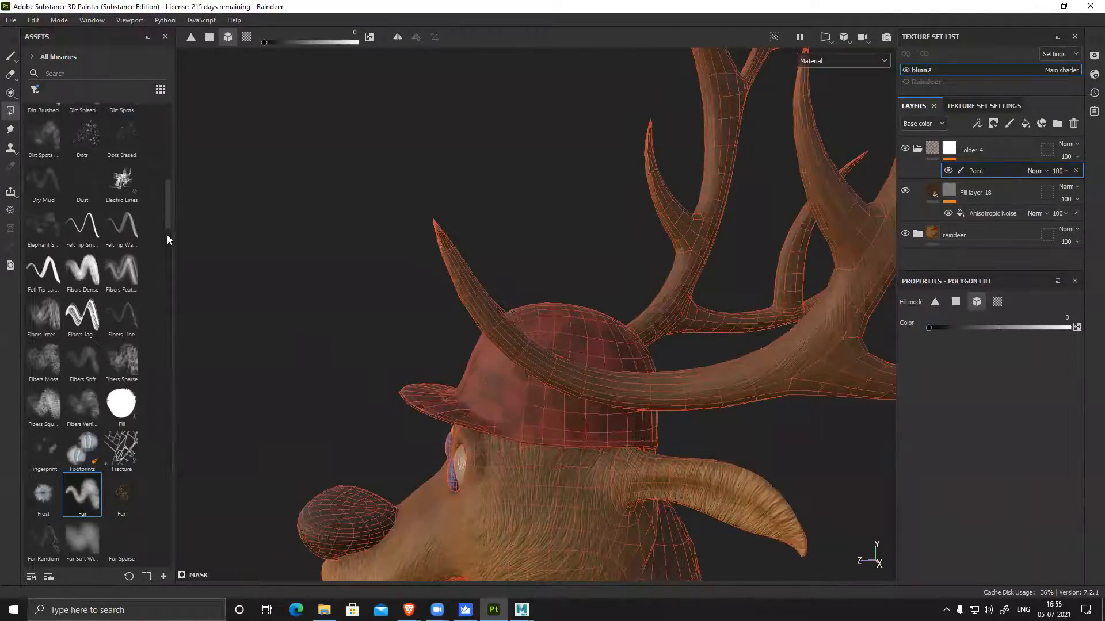
{"action": "left_click", "coordinate": [1003, 172]}
{"action": "left_click_drag", "start_coordinate": [495, 319], "coordinate": [485, 297], "text": "alt"}
{"action": "left_click", "coordinate": [10, 55]}
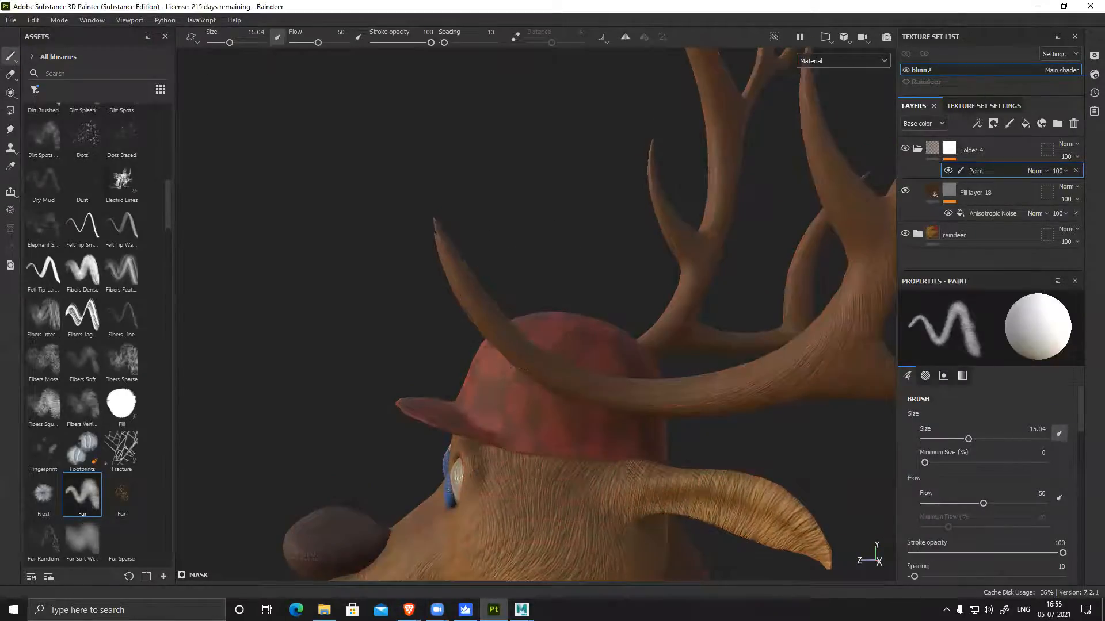
{"action": "right_click_drag", "start_coordinate": [476, 292], "coordinate": [510, 294], "text": "ctrl"}
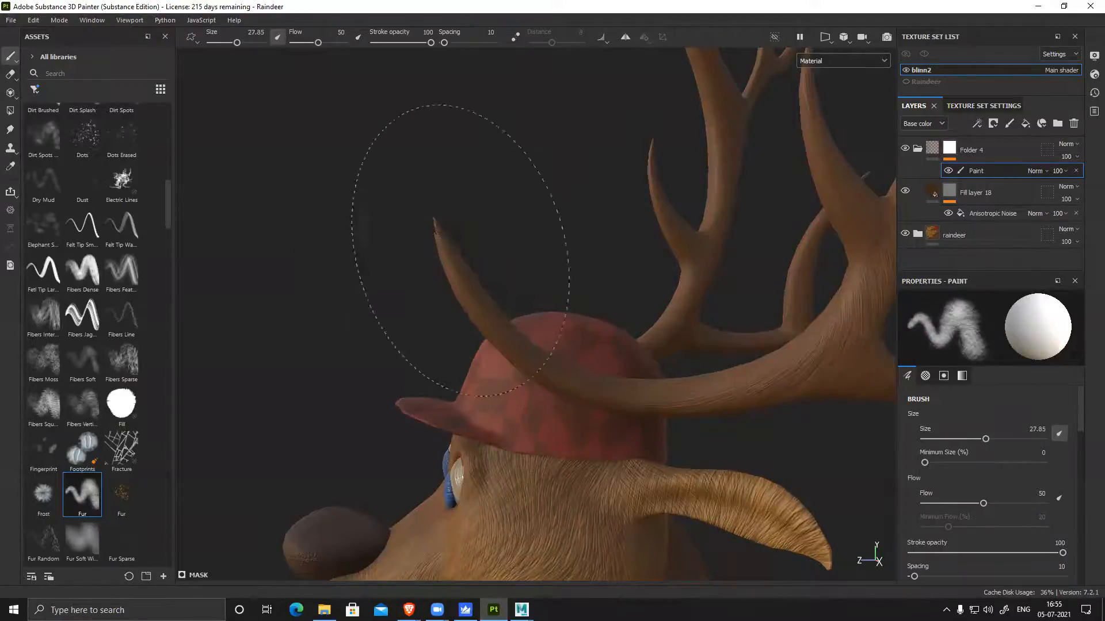
{"action": "left_click", "coordinate": [626, 36]}
Paint black on Folder 4's mask around the cap and antler base, and check the grain along the antlers
{"action": "mouse_move", "coordinate": [533, 243]}
{"action": "left_mouse_down", "text": "alt"}
{"action": "mouse_move", "coordinate": [419, 192]}
{"action": "mouse_move", "coordinate": [589, 239]}
{"action": "mouse_move", "coordinate": [717, 310]}
{"action": "left_mouse_up", "text": "alt"}
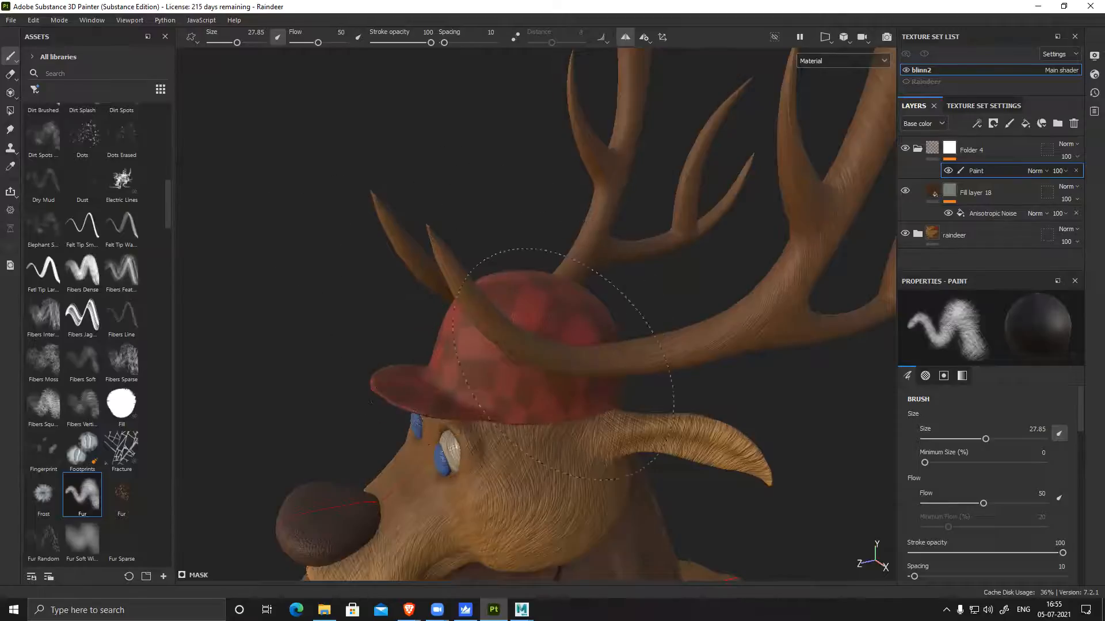
{"action": "left_click_drag", "start_coordinate": [632, 363], "coordinate": [538, 340]}
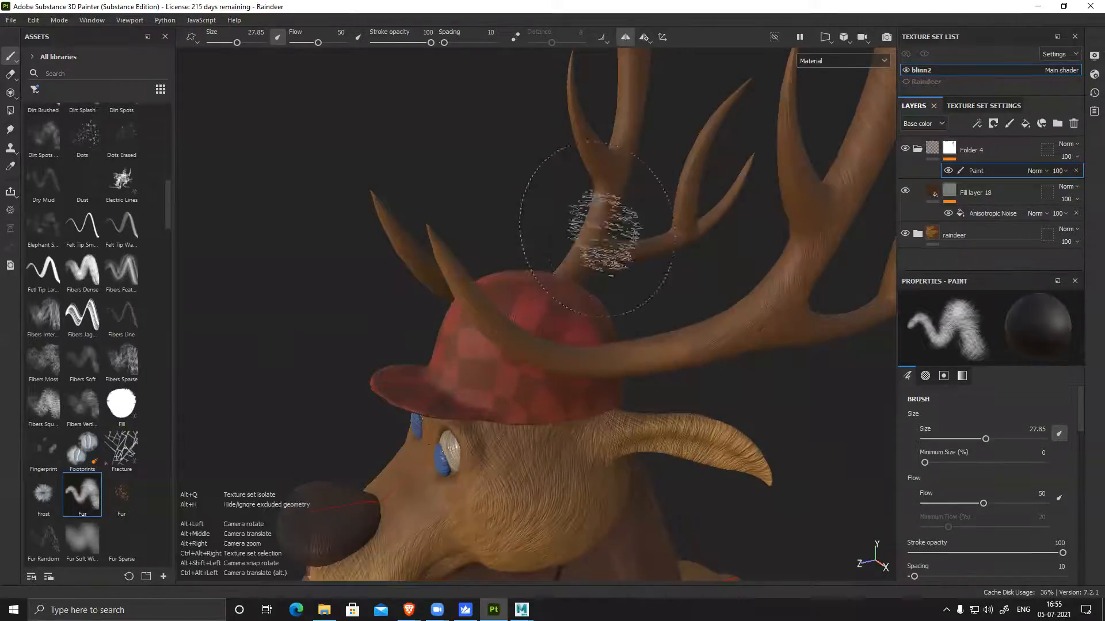
{"action": "middle_click_drag", "start_coordinate": [594, 258], "coordinate": [553, 305], "text": "alt"}
{"action": "left_click_drag", "start_coordinate": [552, 304], "coordinate": [447, 377], "text": "alt"}
{"action": "middle_click_drag", "start_coordinate": [743, 368], "coordinate": [490, 426], "text": "alt"}
{"action": "mouse_move", "coordinate": [493, 451]}
{"action": "left_mouse_down", "text": "alt"}
{"action": "mouse_move", "coordinate": [474, 420]}
{"action": "mouse_move", "coordinate": [446, 411]}
{"action": "left_mouse_up", "text": "alt"}
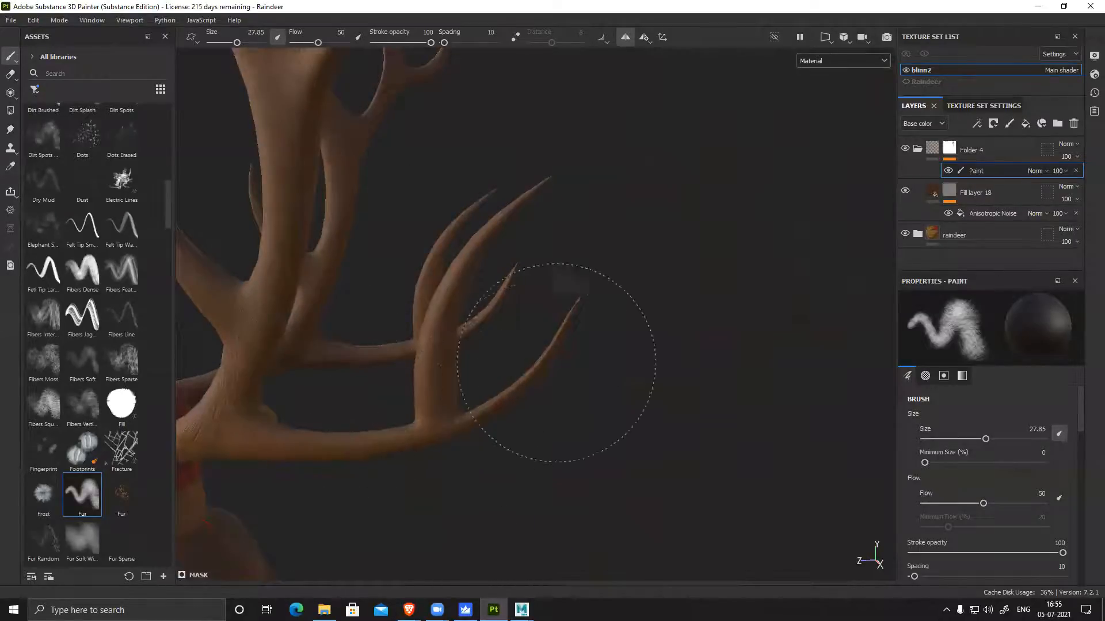
{"action": "mouse_move", "coordinate": [612, 328]}
{"action": "left_mouse_down", "text": "alt"}
{"action": "mouse_move", "coordinate": [645, 360]}
{"action": "mouse_move", "coordinate": [666, 470]}
{"action": "left_mouse_up", "text": "alt"}
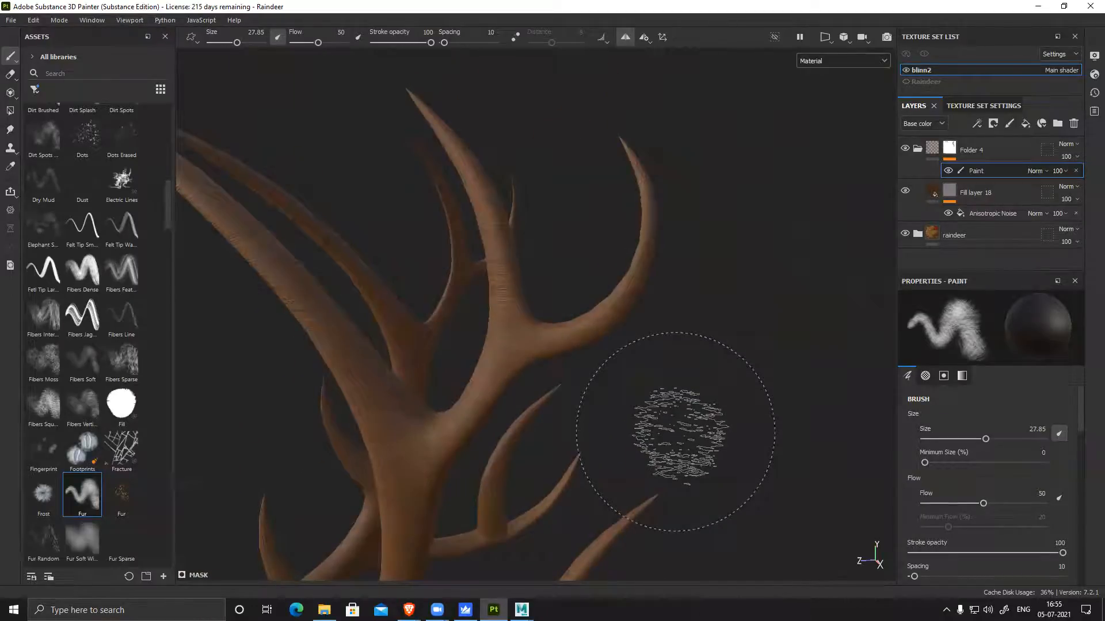
{"action": "mouse_move", "coordinate": [568, 395]}
{"action": "left_mouse_down", "text": "alt"}
{"action": "mouse_move", "coordinate": [596, 375]}
{"action": "mouse_move", "coordinate": [370, 370]}
{"action": "left_mouse_up", "text": "alt"}
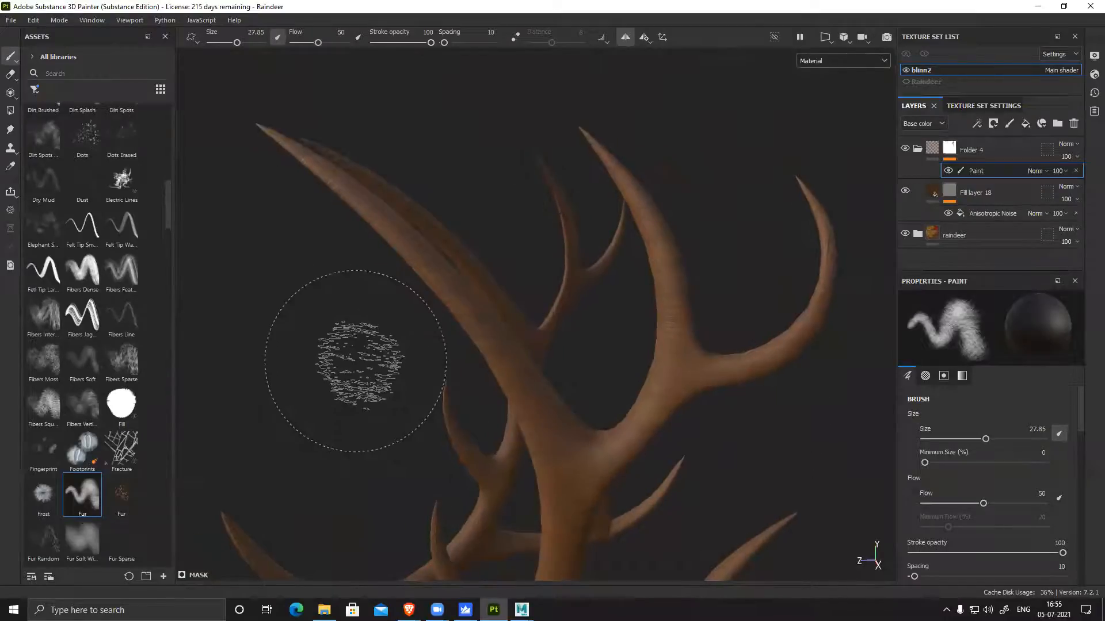
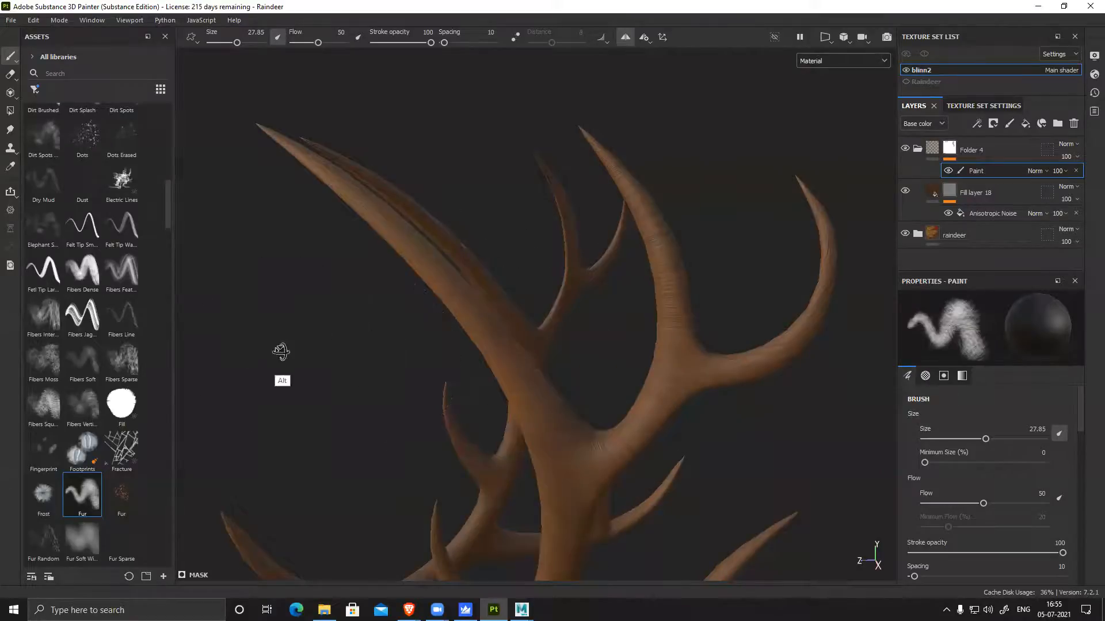
Examine the grain along the upper antler tines from several angles
{"action": "left_click_drag", "start_coordinate": [281, 351], "coordinate": [385, 352], "text": "alt"}
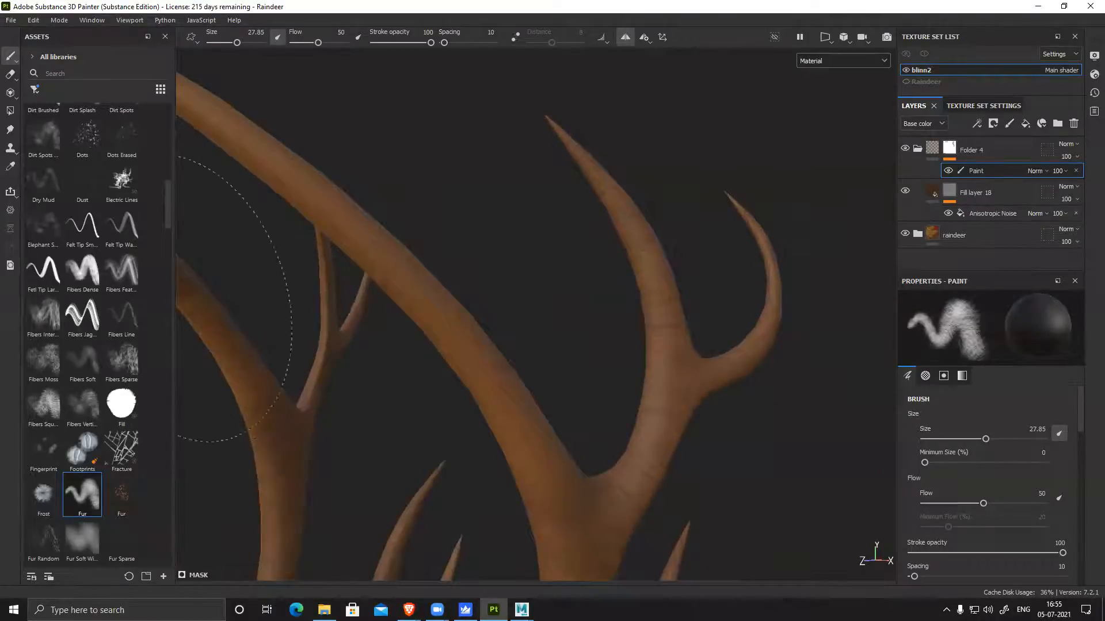
{"action": "mouse_move", "coordinate": [338, 333]}
{"action": "left_mouse_down", "text": "alt"}
{"action": "mouse_move", "coordinate": [556, 355]}
{"action": "mouse_move", "coordinate": [476, 345]}
{"action": "mouse_move", "coordinate": [431, 370]}
{"action": "left_mouse_up", "text": "alt"}
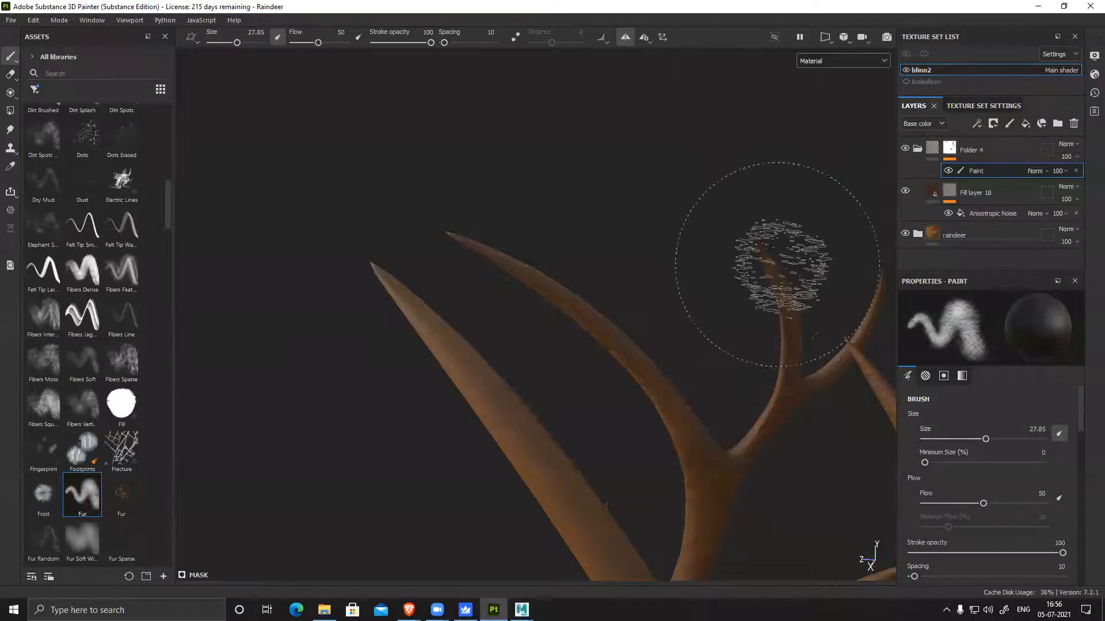
{"action": "mouse_move", "coordinate": [748, 400]}
{"action": "left_mouse_down", "text": "alt"}
{"action": "mouse_move", "coordinate": [353, 313]}
{"action": "mouse_move", "coordinate": [363, 217]}
{"action": "mouse_move", "coordinate": [454, 284]}
{"action": "mouse_move", "coordinate": [525, 260]}
{"action": "left_mouse_up", "text": "alt"}
{"action": "middle_click_drag", "start_coordinate": [652, 226], "coordinate": [611, 293], "text": "alt"}
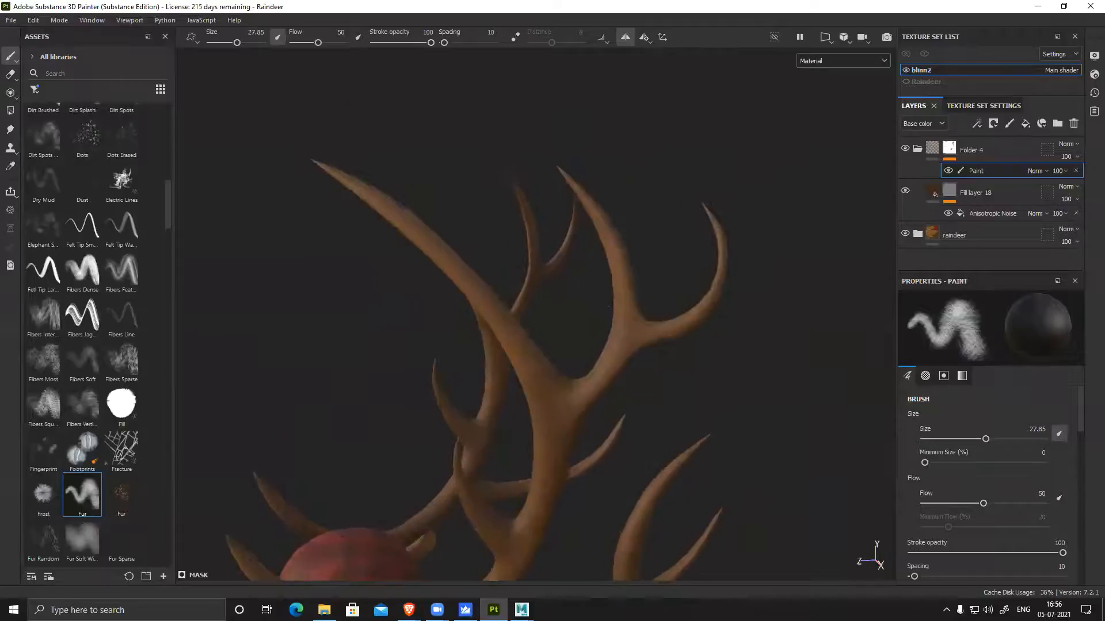
{"action": "right_click_drag", "start_coordinate": [611, 294], "coordinate": [576, 347], "text": "alt"}
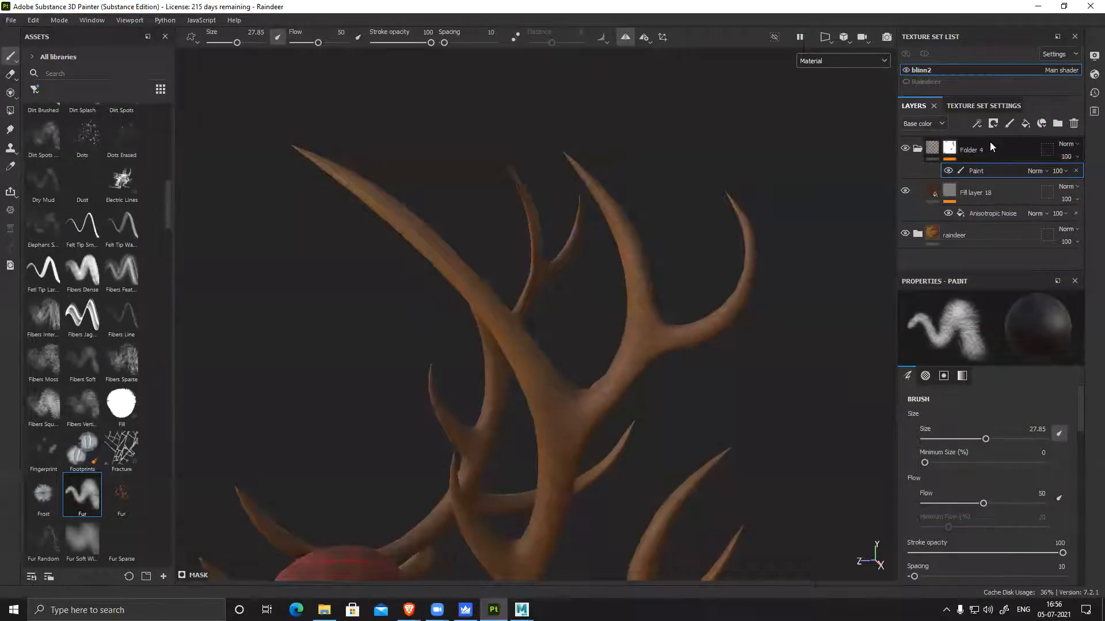
Collapse Folder 4 and check the size and channels in the texture set settings
{"action": "left_click", "coordinate": [918, 149]}
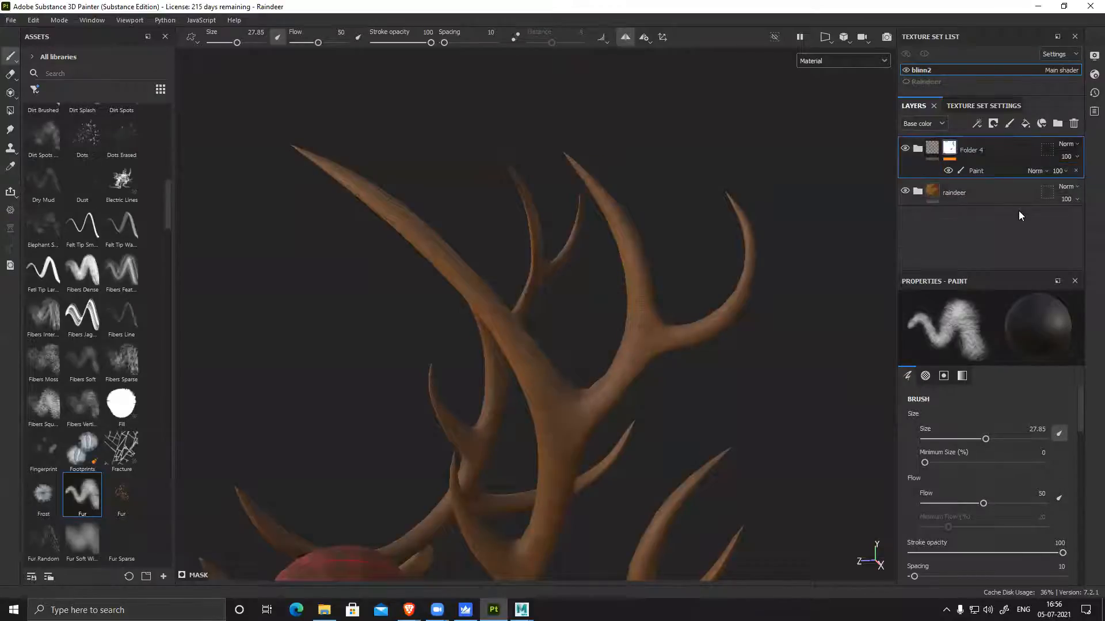
{"action": "left_click", "coordinate": [970, 107]}
{"action": "scroll", "coordinate": [950, 182], "scroll_direction": "down", "scroll_amount": 2}
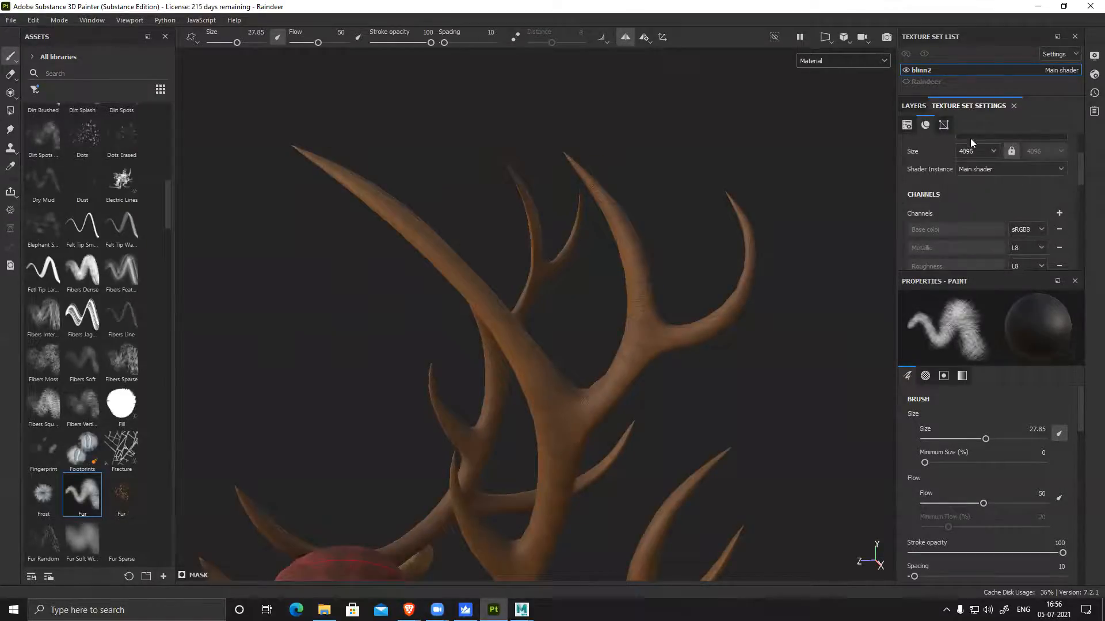
{"action": "left_click", "coordinate": [914, 106]}
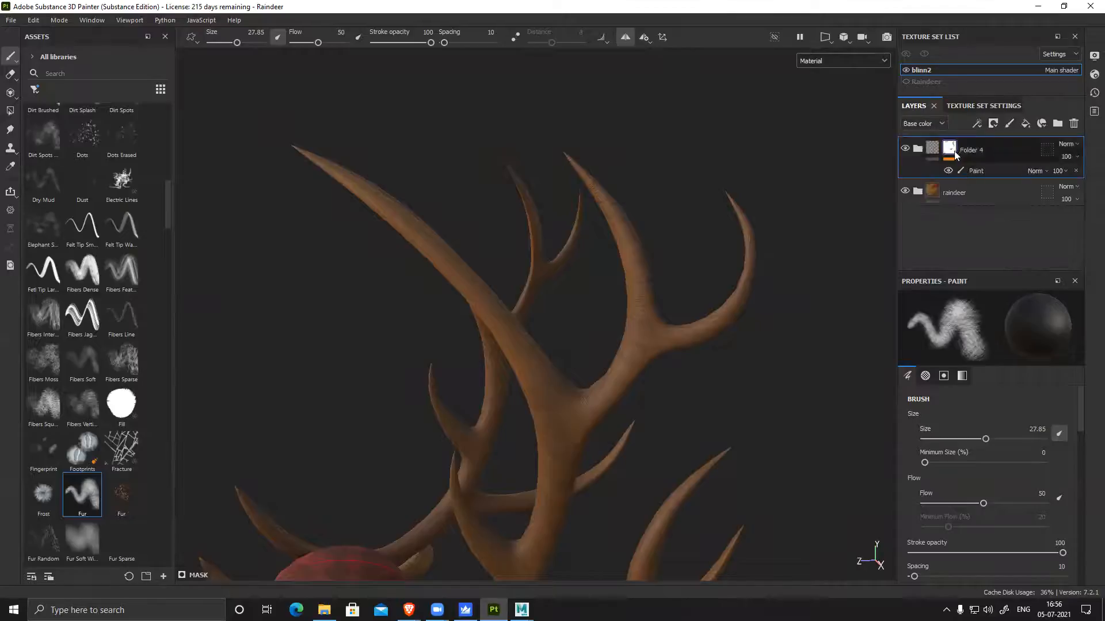
Add a Blur filter above the Paint effect on Folder 4's mask
{"action": "right_click", "coordinate": [984, 171]}
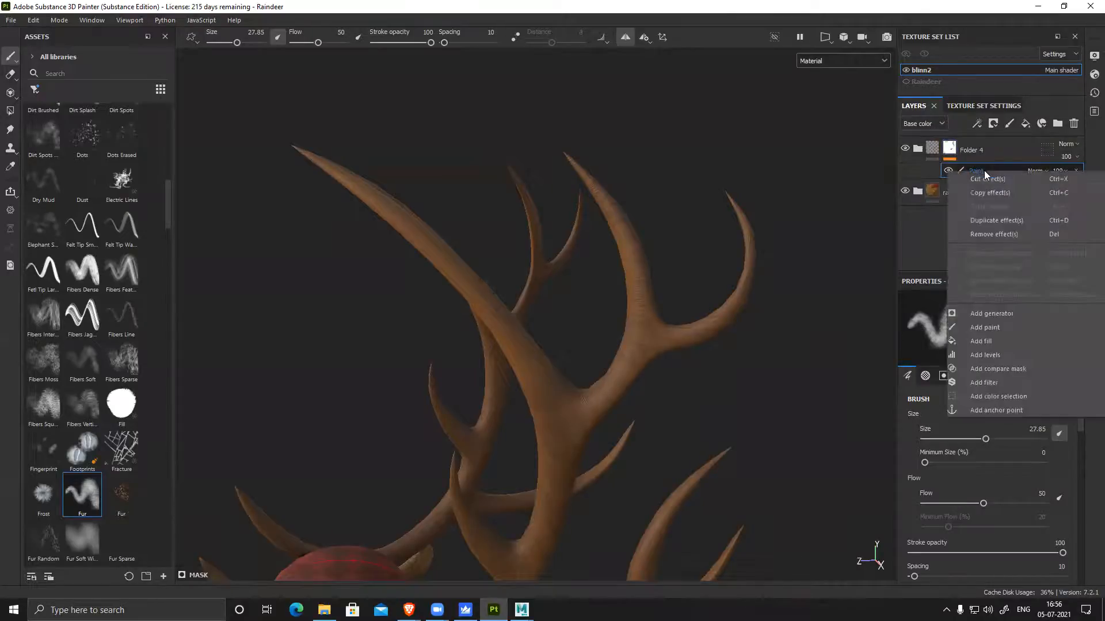
{"action": "left_click", "coordinate": [998, 382]}
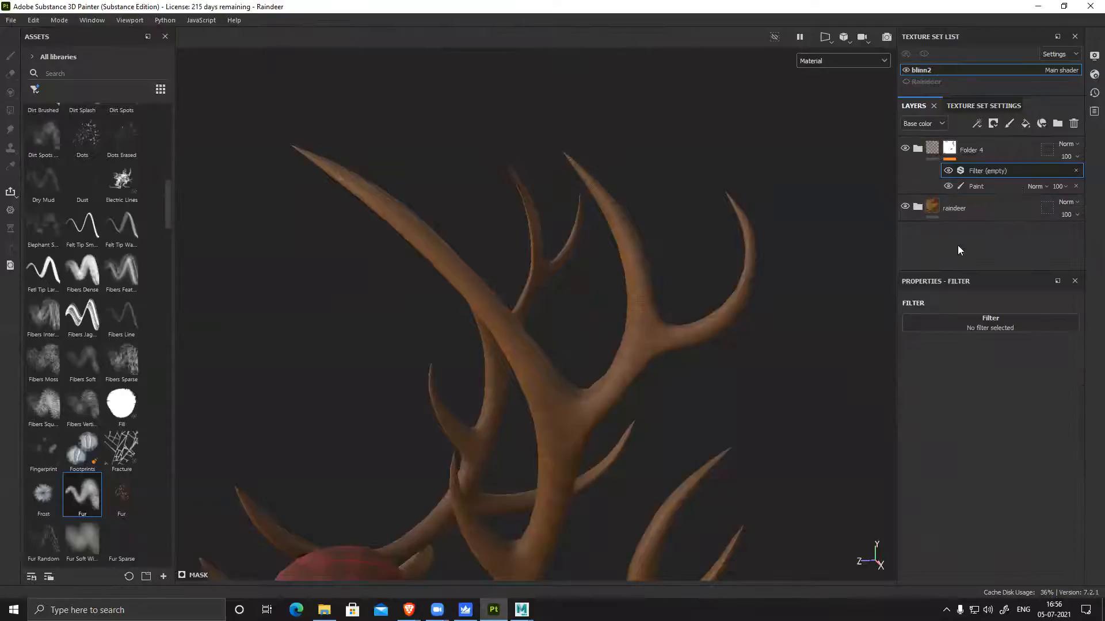
{"action": "left_click", "coordinate": [992, 327]}
{"action": "left_click", "coordinate": [1018, 373]}
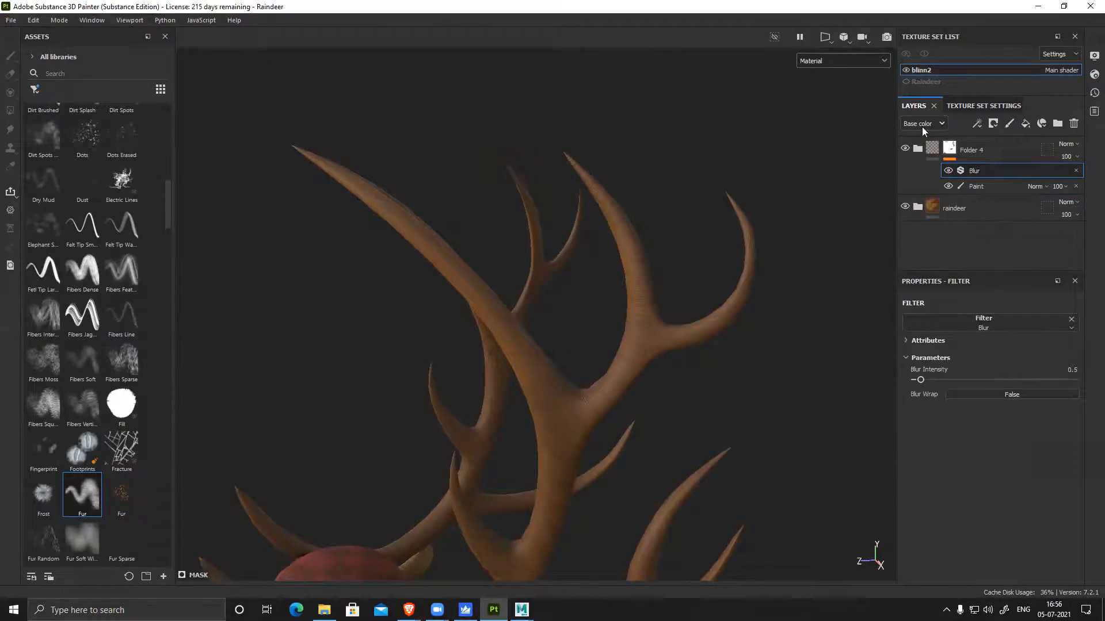
Preview Folder 4's mask on the model, set its Blur Intensity to 2.14, and return to the material view
{"action": "left_click", "coordinate": [950, 150], "text": "alt"}
{"action": "middle_click_drag", "start_coordinate": [717, 434], "coordinate": [817, 234], "text": "alt"}
{"action": "mouse_move", "coordinate": [567, 351]}
{"action": "right_mouse_down", "text": "alt"}
{"action": "mouse_move", "coordinate": [535, 377]}
{"action": "mouse_move", "coordinate": [557, 436]}
{"action": "right_mouse_up", "text": "alt"}
{"action": "left_click_drag", "start_coordinate": [557, 436], "coordinate": [561, 452], "text": "alt"}
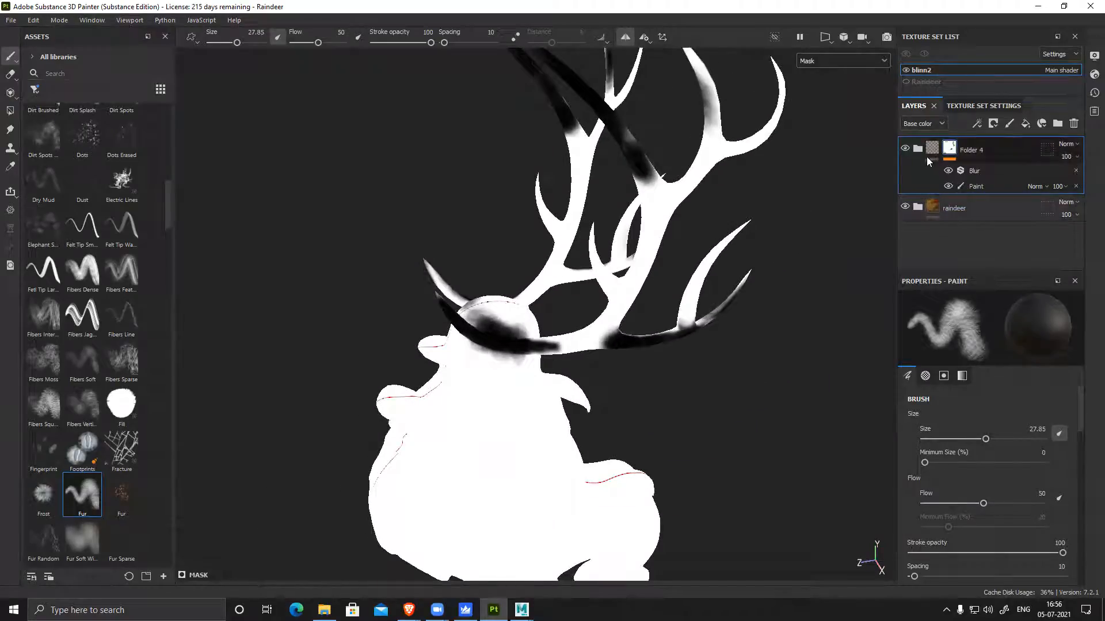
{"action": "left_click", "coordinate": [980, 171]}
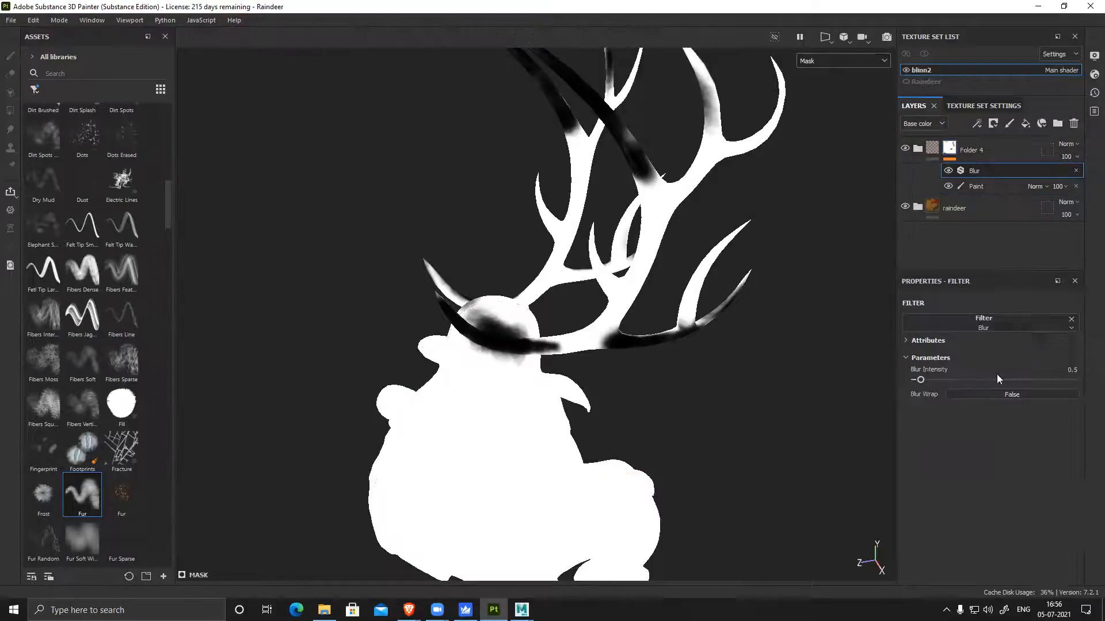
{"action": "left_click_drag", "start_coordinate": [919, 380], "coordinate": [938, 380]}
{"action": "left_click_drag", "start_coordinate": [777, 403], "coordinate": [774, 401], "text": "alt"}
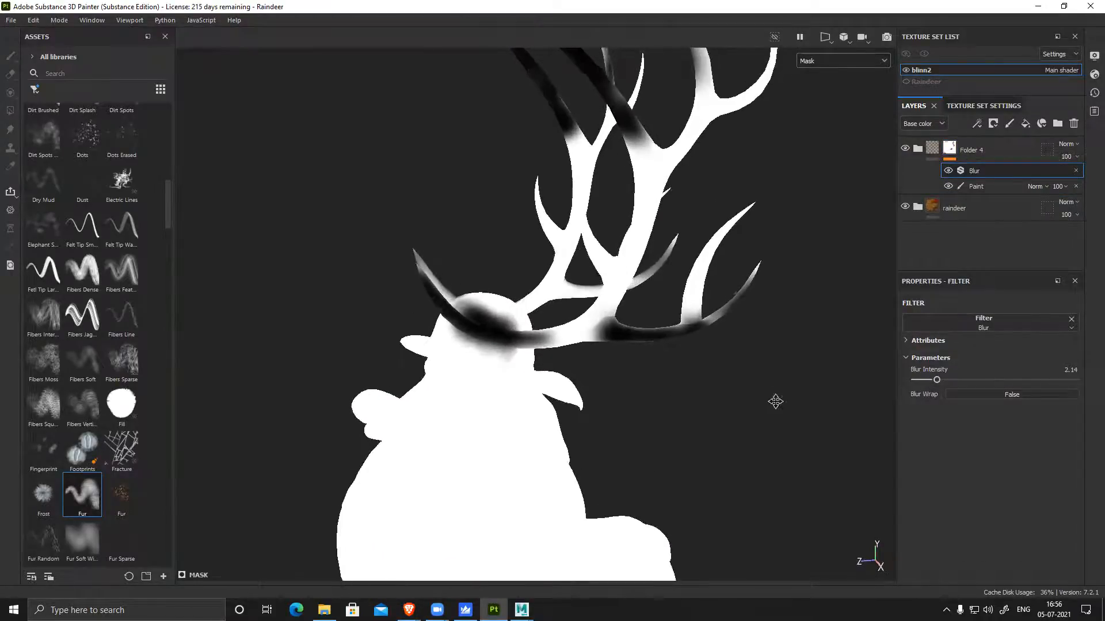
{"action": "middle_click_drag", "start_coordinate": [774, 401], "coordinate": [774, 472], "text": "alt"}
{"action": "mouse_move", "coordinate": [948, 149]}
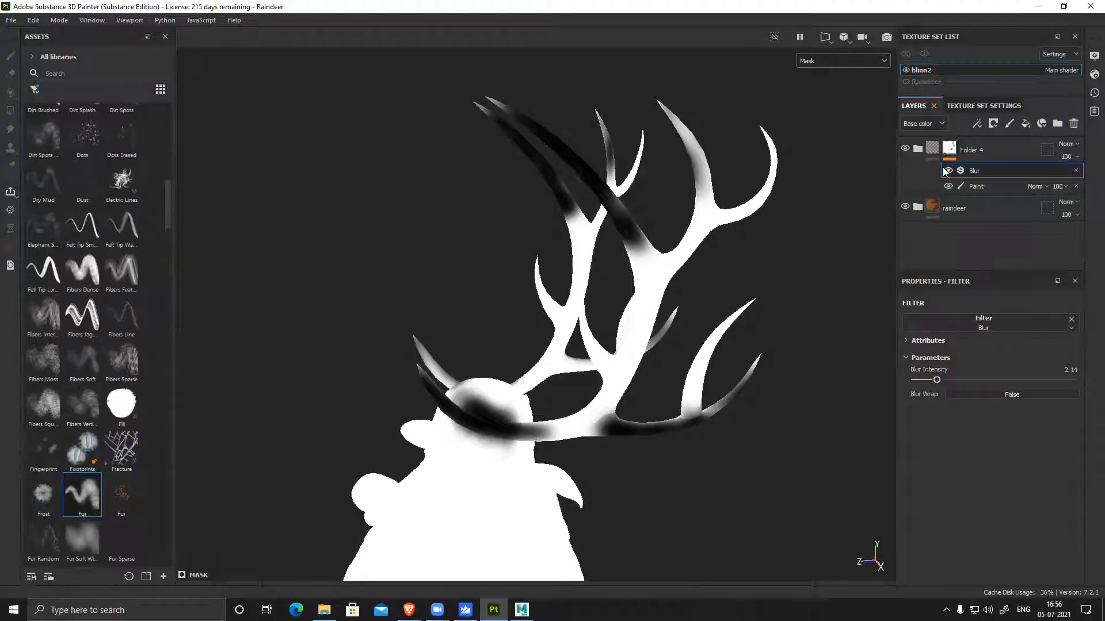
{"action": "left_click", "coordinate": [932, 149]}
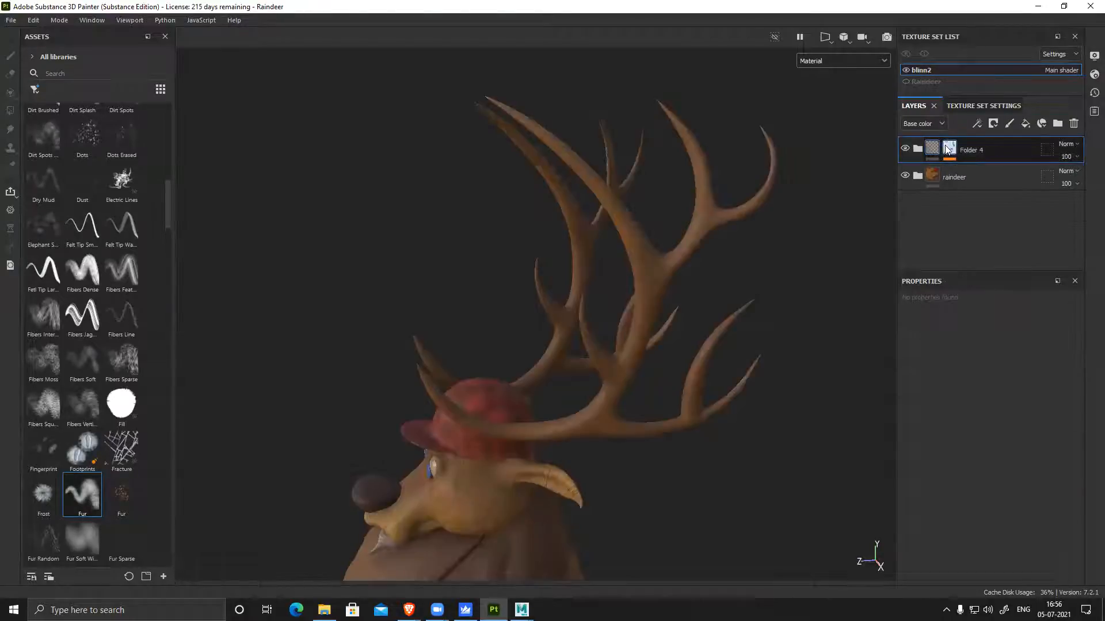
Check the blended grain at the antler base and duplicate Folder 4
{"action": "middle_click_drag", "start_coordinate": [518, 385], "coordinate": [554, 305], "text": "alt"}
{"action": "right_click_drag", "start_coordinate": [553, 305], "coordinate": [654, 518], "text": "alt"}
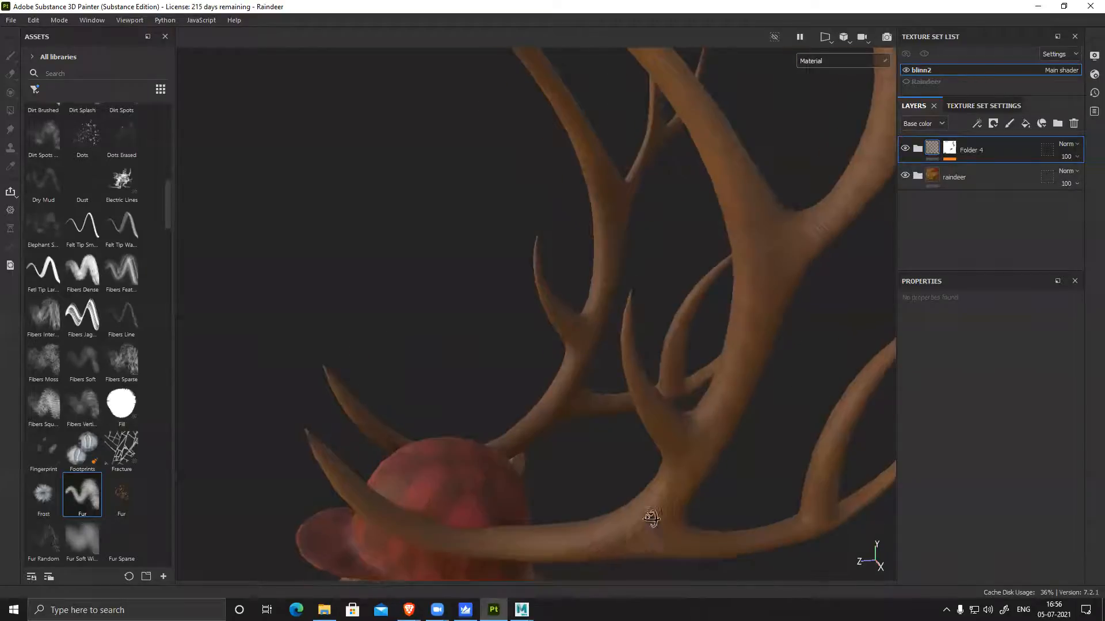
{"action": "middle_click_drag", "start_coordinate": [654, 518], "coordinate": [681, 379], "text": "alt"}
{"action": "middle_click_drag", "start_coordinate": [795, 330], "coordinate": [750, 357], "text": "alt"}
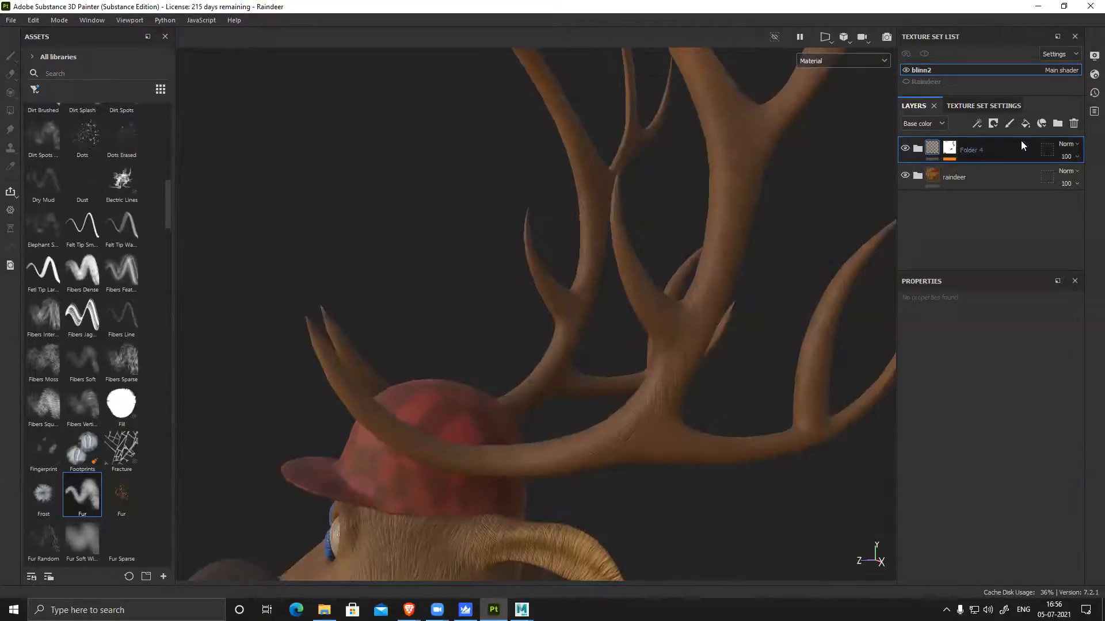
{"action": "right_click", "coordinate": [1007, 149]}
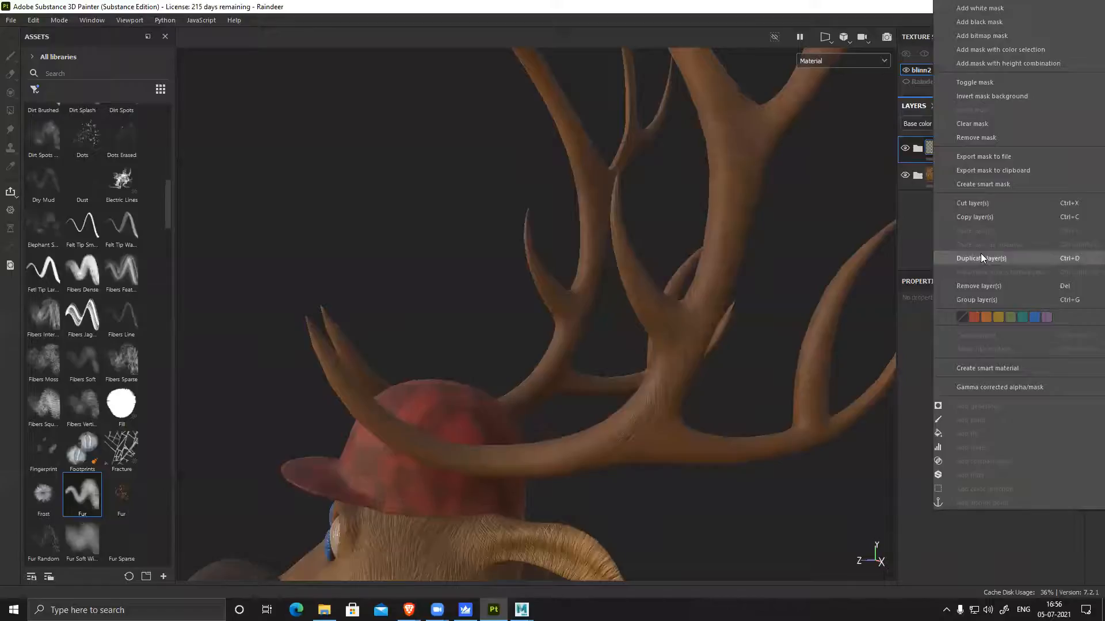
{"action": "left_click", "coordinate": [981, 253]}
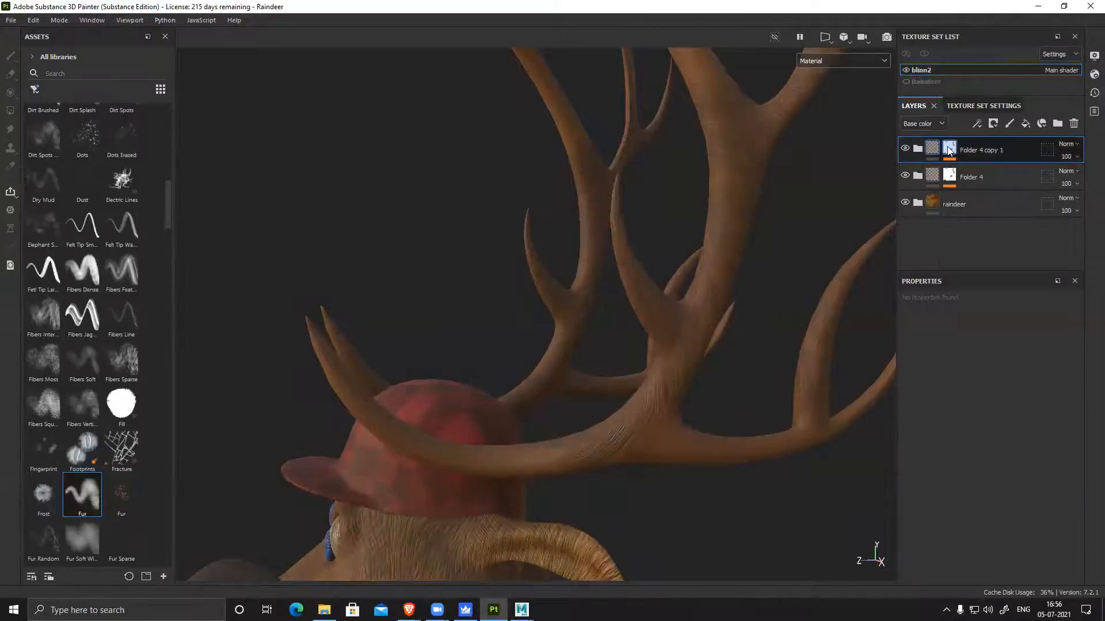
Replace the mask of Folder 4 copy 1 with a plain white mask and hide the original Folder 4
{"action": "right_click", "coordinate": [950, 148]}
{"action": "left_click", "coordinate": [980, 154]}
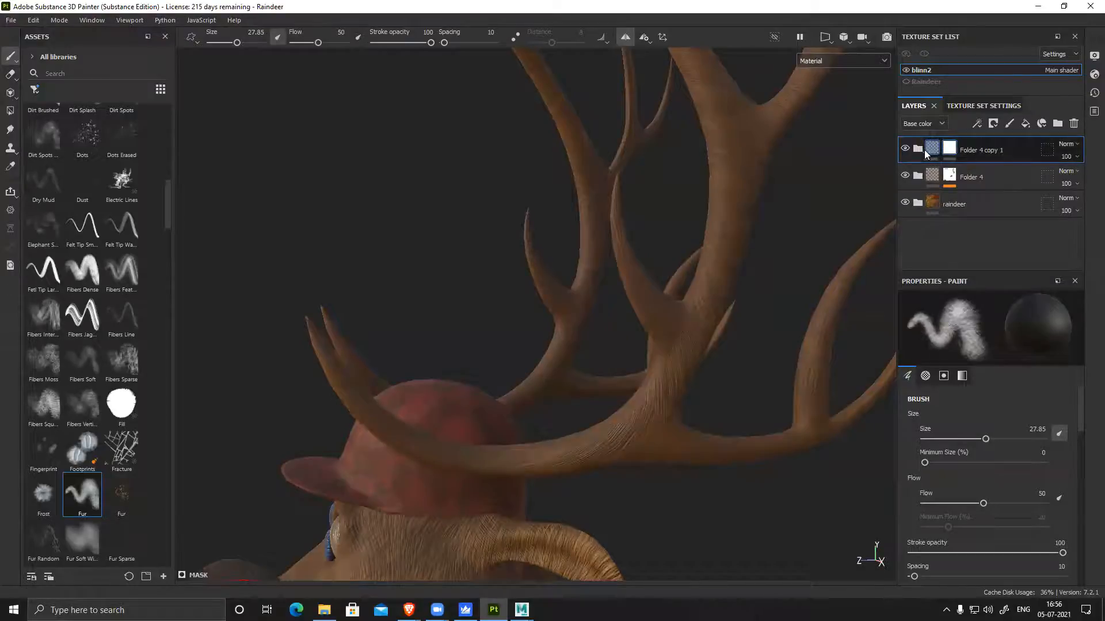
{"action": "left_click", "coordinate": [905, 176]}
{"action": "middle_click_drag", "start_coordinate": [617, 430], "coordinate": [652, 371], "text": "alt"}
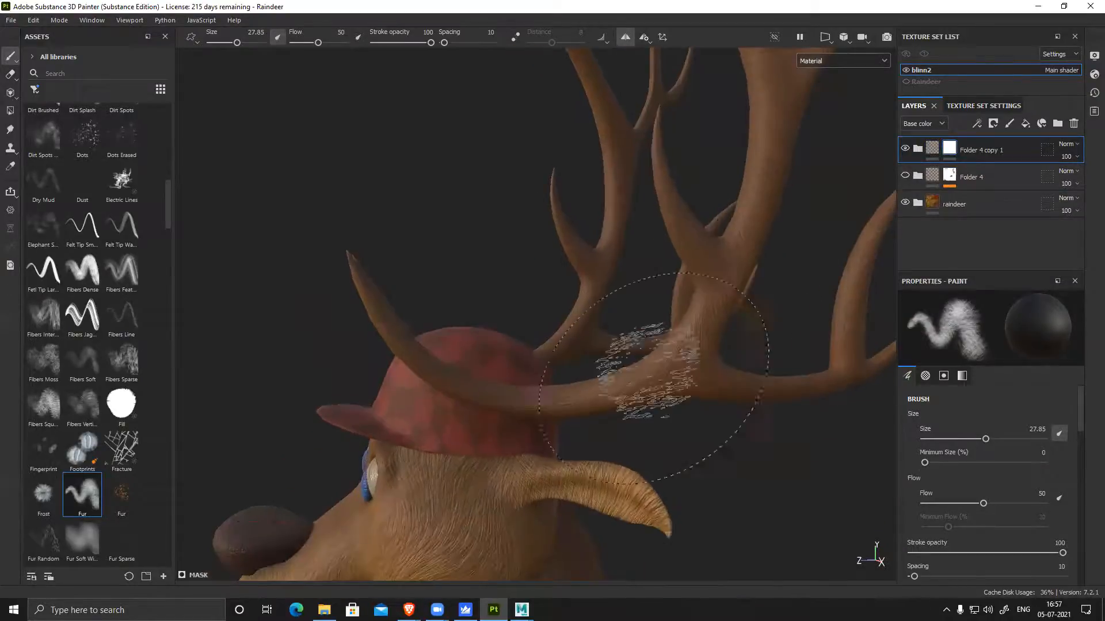
Set the Anisotropic Noise rotation on Fill layer 18 in Folder 4 copy 1 to 196.04, checking the grain along the antlers
{"action": "left_click", "coordinate": [917, 149]}
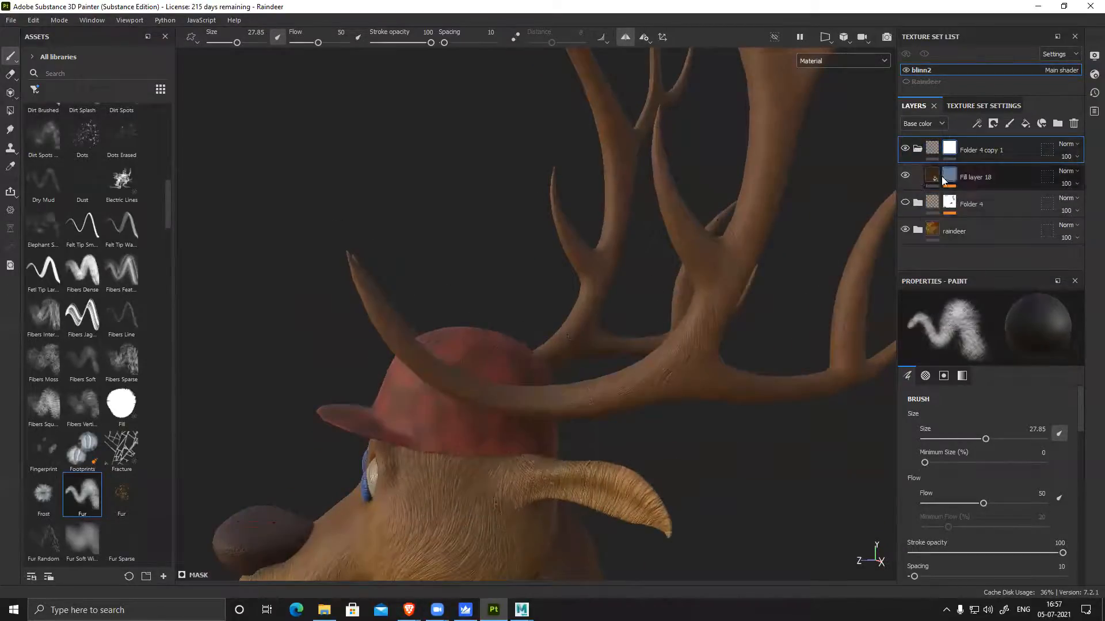
{"action": "left_click", "coordinate": [957, 178]}
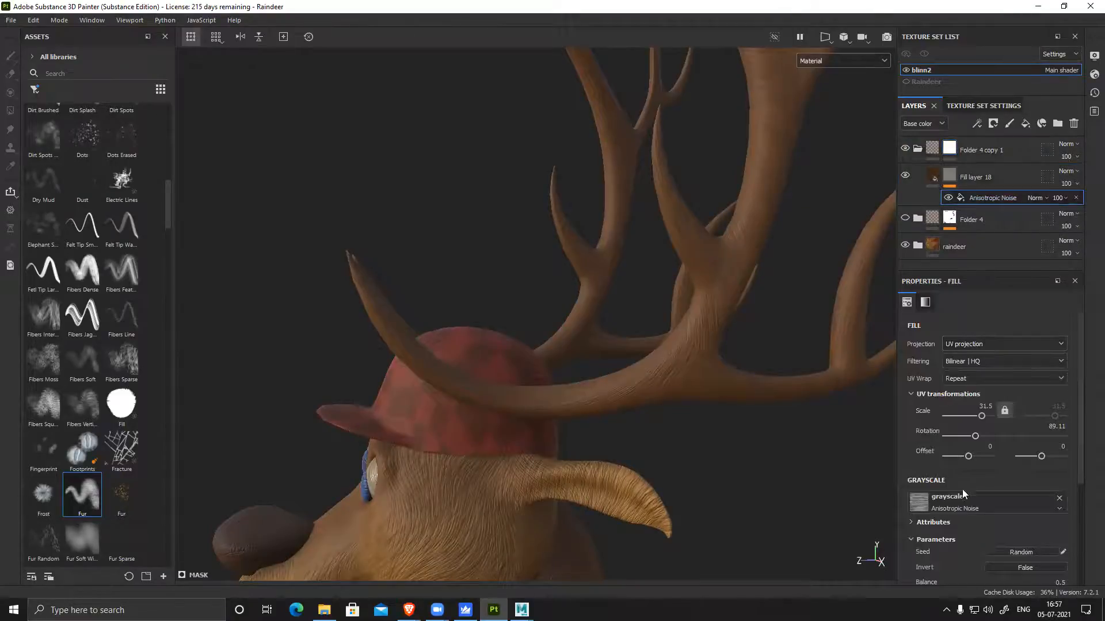
{"action": "left_click_drag", "start_coordinate": [975, 438], "coordinate": [982, 440]}
{"action": "middle_click_drag", "start_coordinate": [812, 436], "coordinate": [713, 547], "text": "alt"}
{"action": "middle_click_drag", "start_coordinate": [746, 262], "coordinate": [720, 380], "text": "alt"}
{"action": "left_click_drag", "start_coordinate": [983, 436], "coordinate": [1010, 433]}
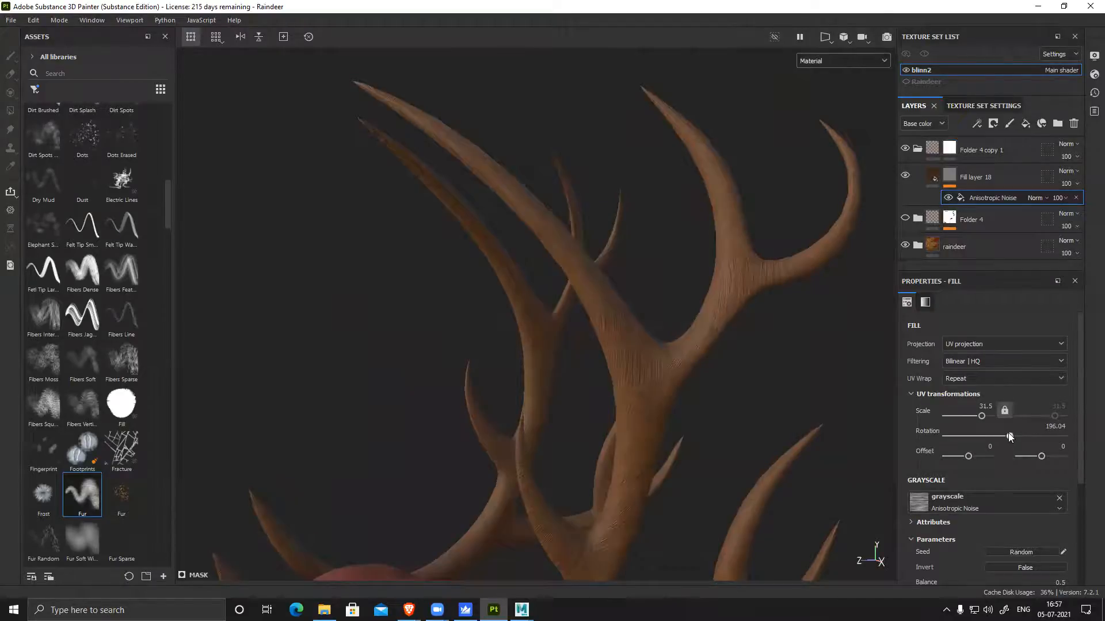
{"action": "middle_click_drag", "start_coordinate": [648, 440], "coordinate": [714, 316], "text": "alt"}
{"action": "middle_click_drag", "start_coordinate": [702, 457], "coordinate": [722, 401], "text": "alt"}
{"action": "middle_click_drag", "start_coordinate": [714, 320], "coordinate": [699, 344], "text": "alt"}
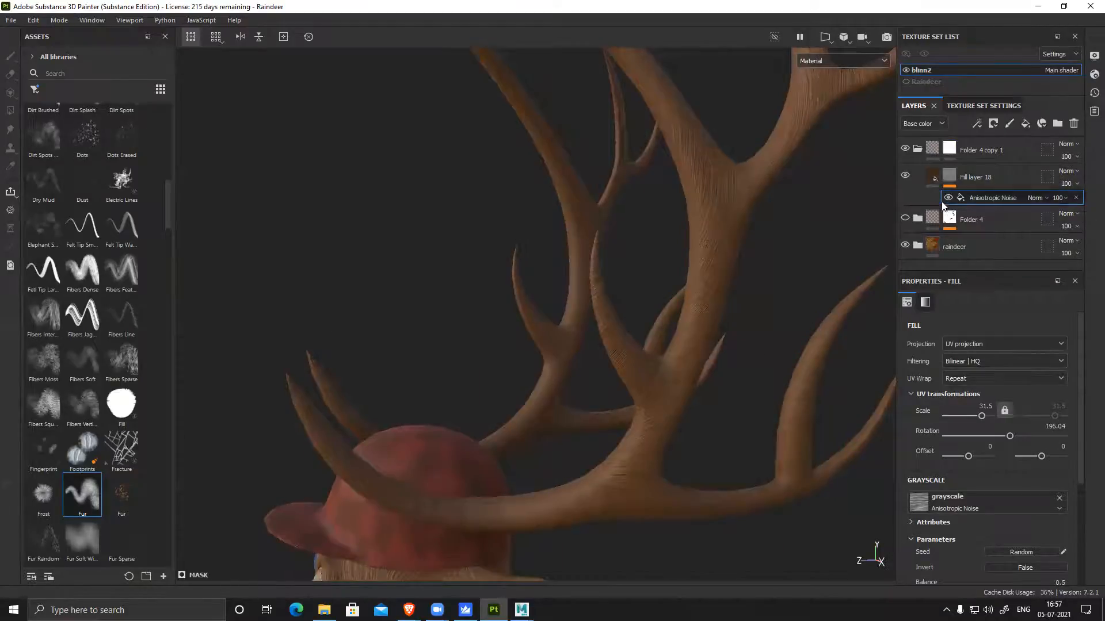
Copy Folder 4's mask and paste it into the mask of Folder 4 copy 1
{"action": "left_click", "coordinate": [976, 219]}
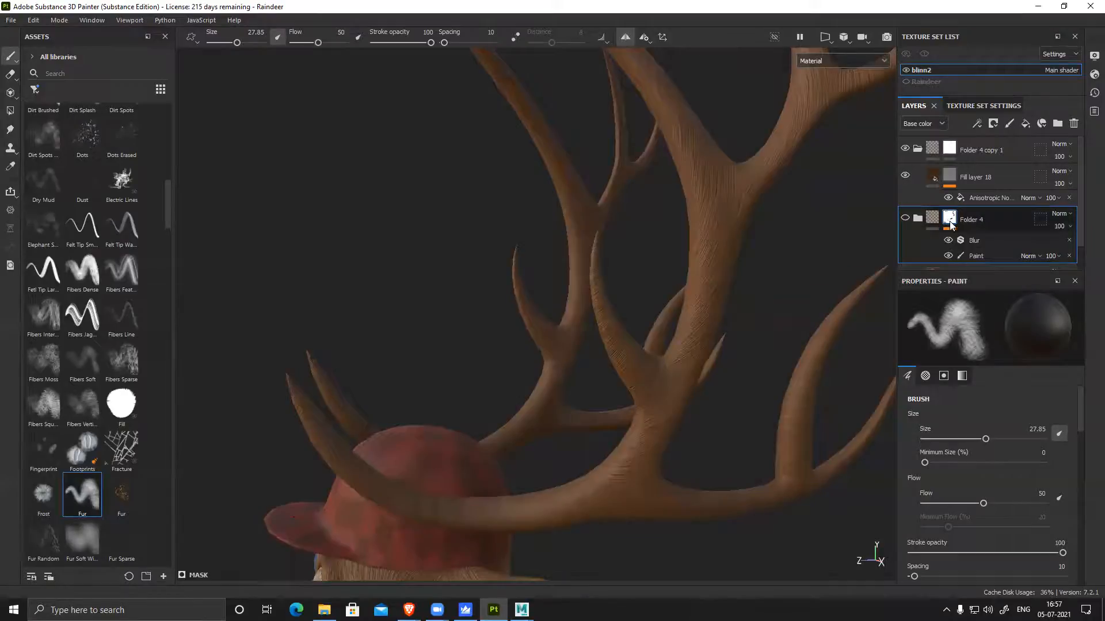
{"action": "right_click", "coordinate": [951, 220]}
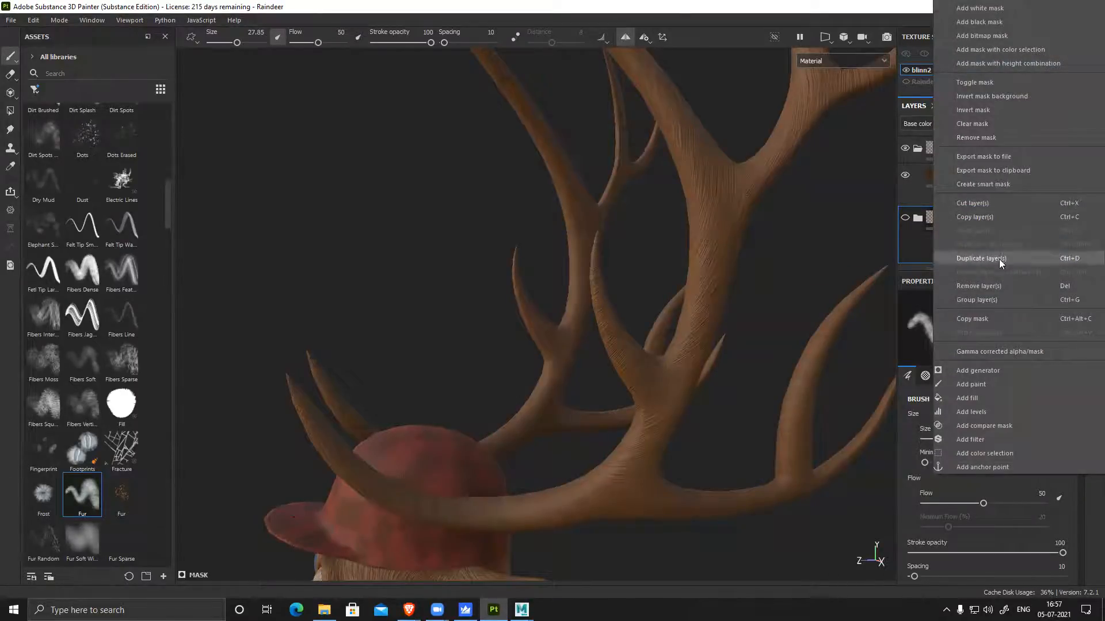
{"action": "left_click", "coordinate": [999, 319]}
{"action": "left_click", "coordinate": [972, 150]}
{"action": "right_click", "coordinate": [935, 145]}
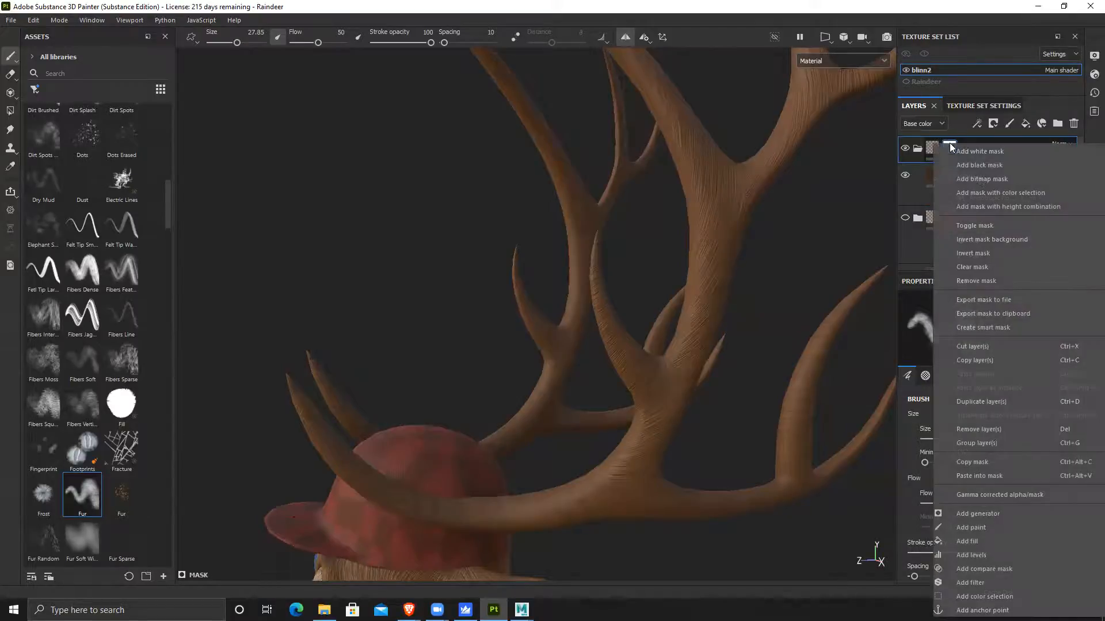
{"action": "left_click", "coordinate": [988, 476]}
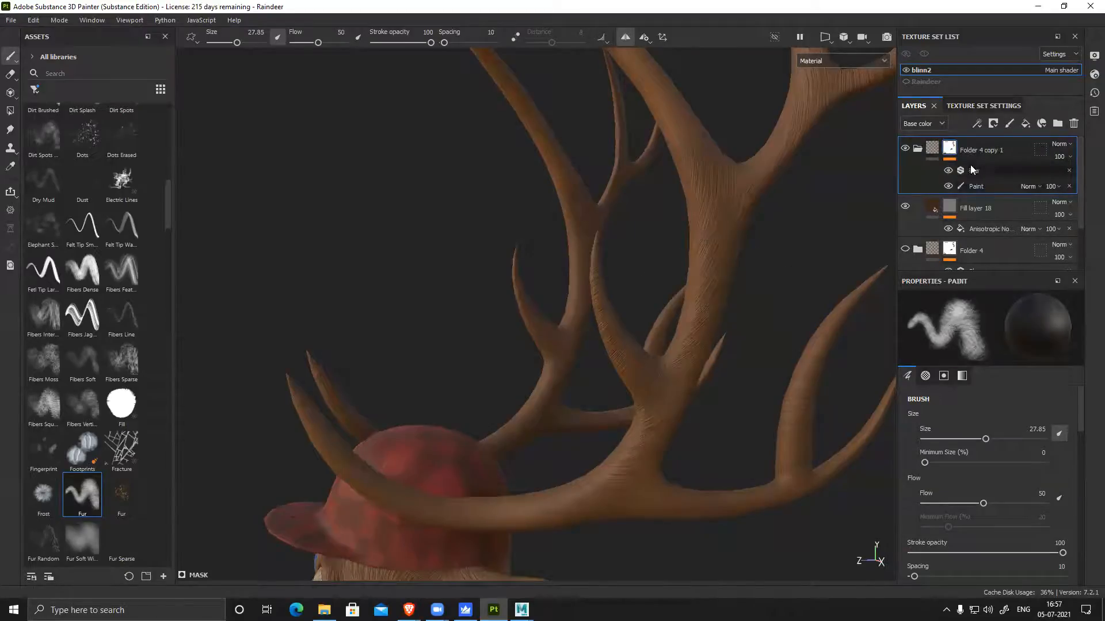
Invert the mask of Folder 4 copy 1 with an added Levels effect and show Folder 4 again
{"action": "right_click", "coordinate": [952, 153]}
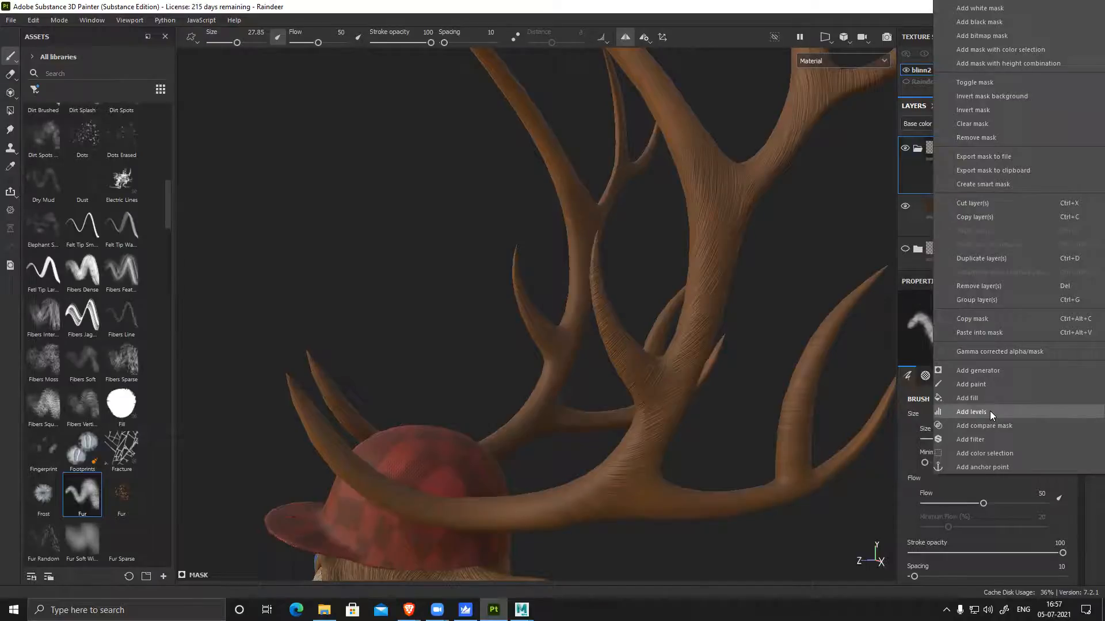
{"action": "left_click", "coordinate": [989, 108]}
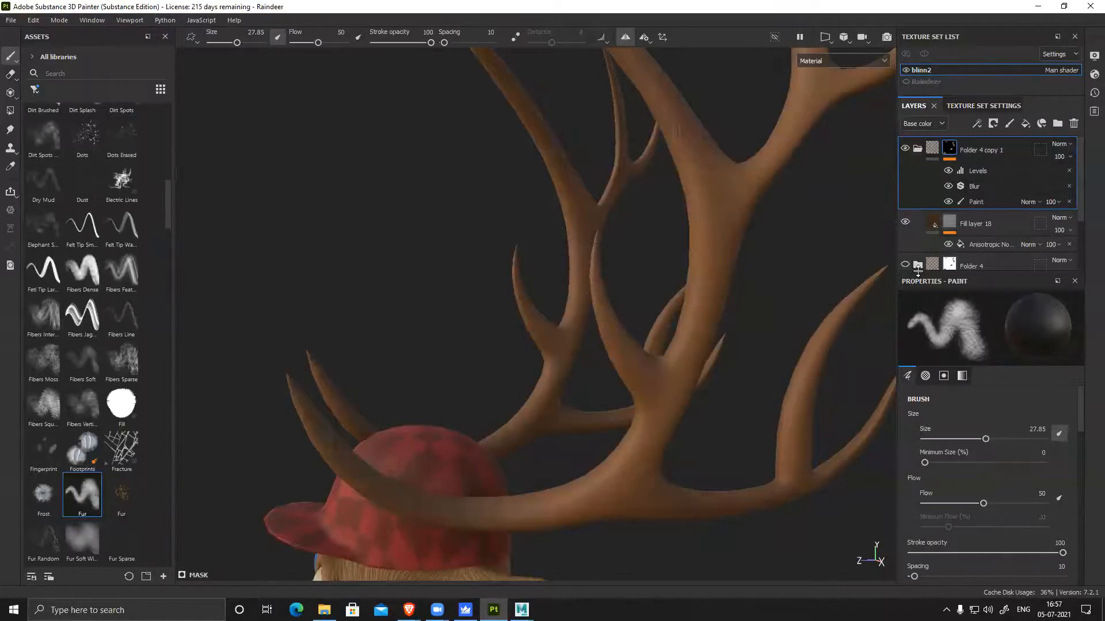
{"action": "right_click_drag", "start_coordinate": [754, 296], "coordinate": [617, 390], "text": "alt"}
{"action": "middle_click_drag", "start_coordinate": [656, 552], "coordinate": [705, 377], "text": "alt"}
{"action": "right_click_drag", "start_coordinate": [706, 377], "coordinate": [775, 452], "text": "alt"}
{"action": "middle_click_drag", "start_coordinate": [790, 375], "coordinate": [720, 423], "text": "alt"}
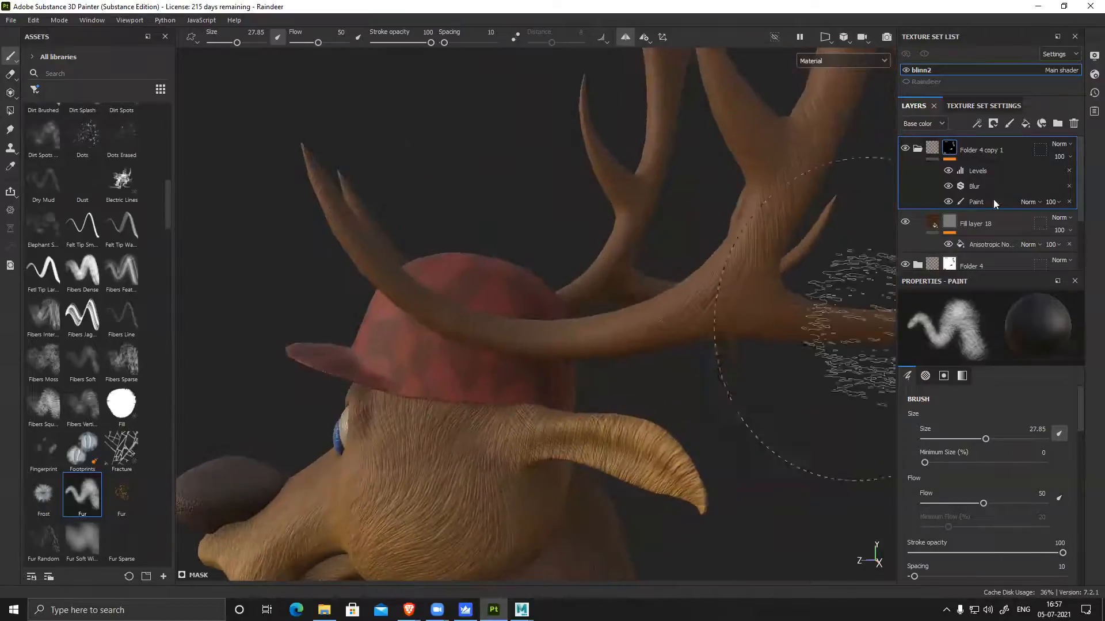
Turn off the Blur filters on the masks of Folder 4 copy 1 and Folder 4
{"action": "left_click", "coordinate": [948, 187]}
{"action": "scroll", "coordinate": [994, 190], "scroll_direction": "down", "scroll_amount": 1}
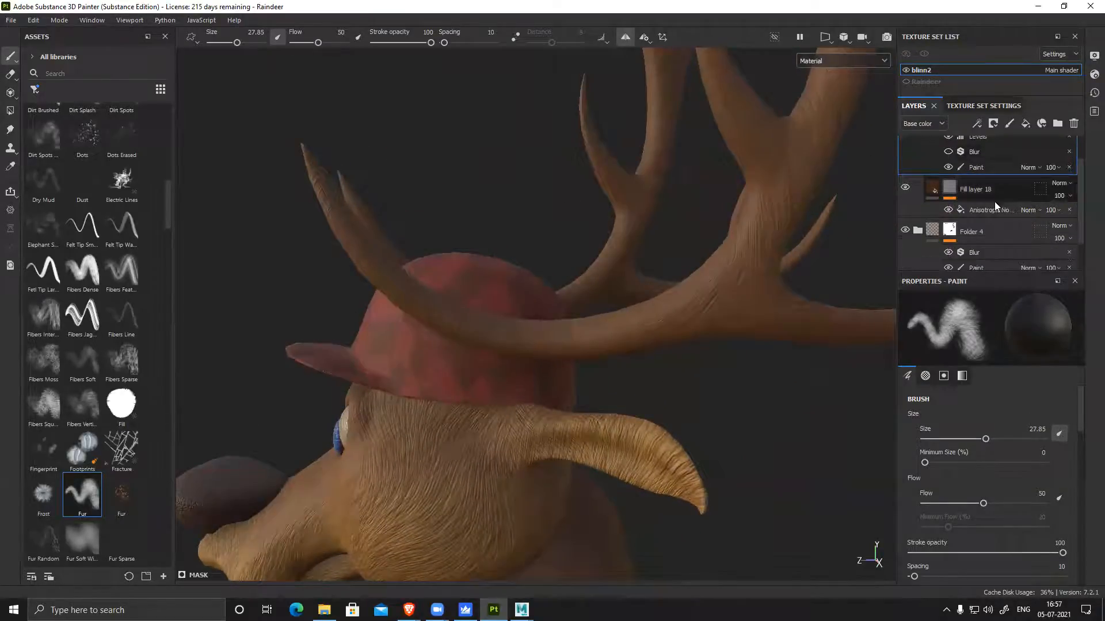
{"action": "left_click", "coordinate": [954, 193]}
{"action": "scroll", "coordinate": [979, 206], "scroll_direction": "up", "scroll_amount": 1}
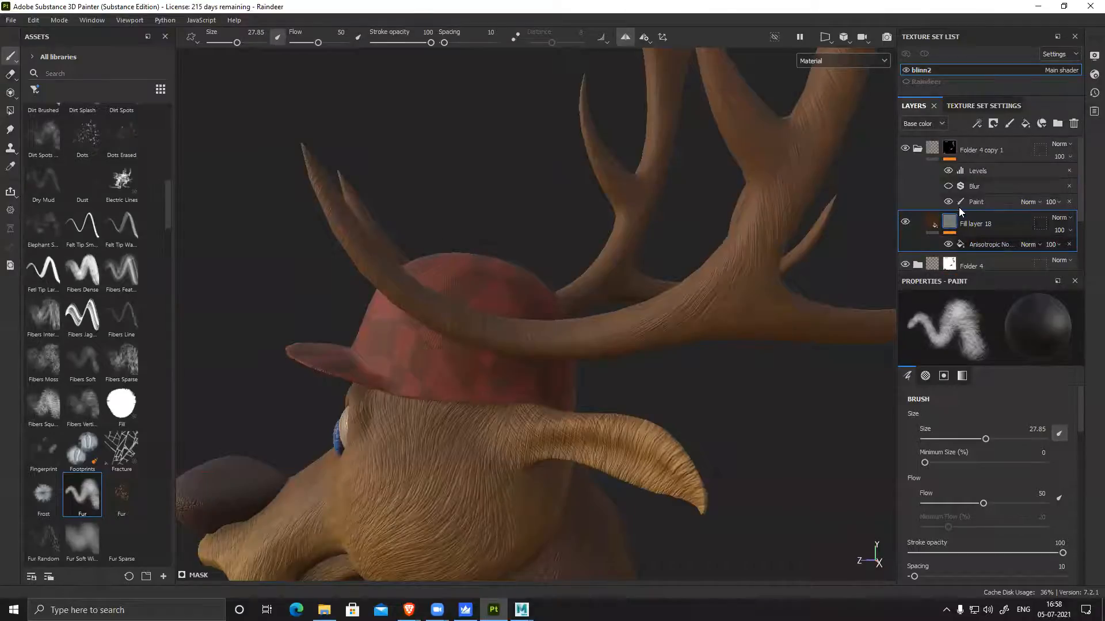
{"action": "scroll", "coordinate": [959, 210], "scroll_direction": "down", "scroll_amount": 1}
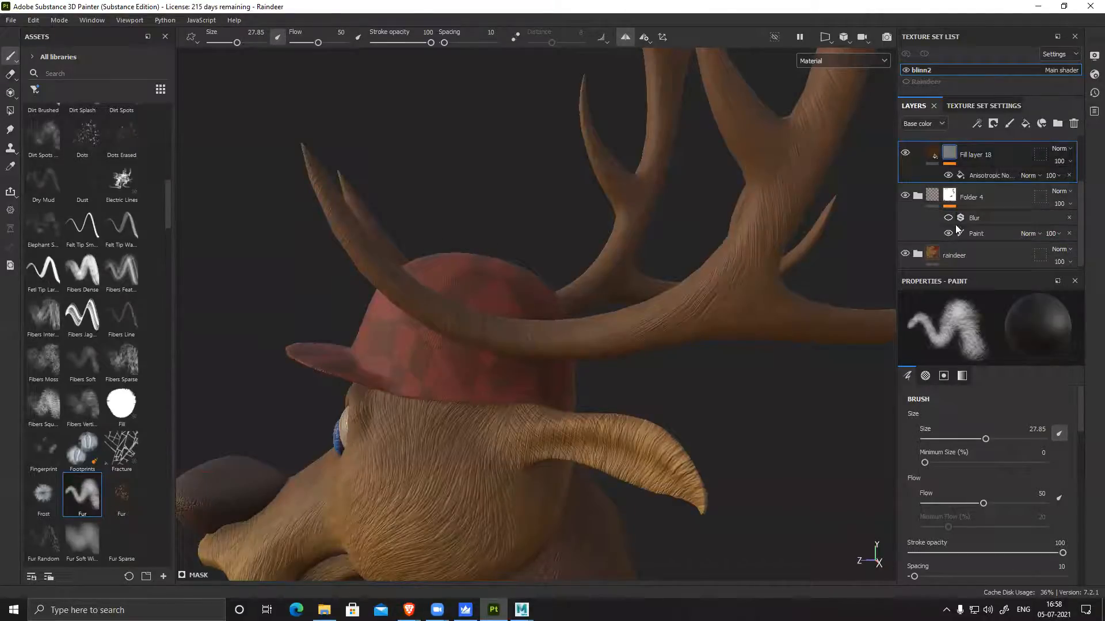
Collapse Folder 4 copy 1 and paint Folder 4's mask along the lower antler with the Fur brush at size 23.79
{"action": "scroll", "coordinate": [978, 216], "scroll_direction": "up", "scroll_amount": 1}
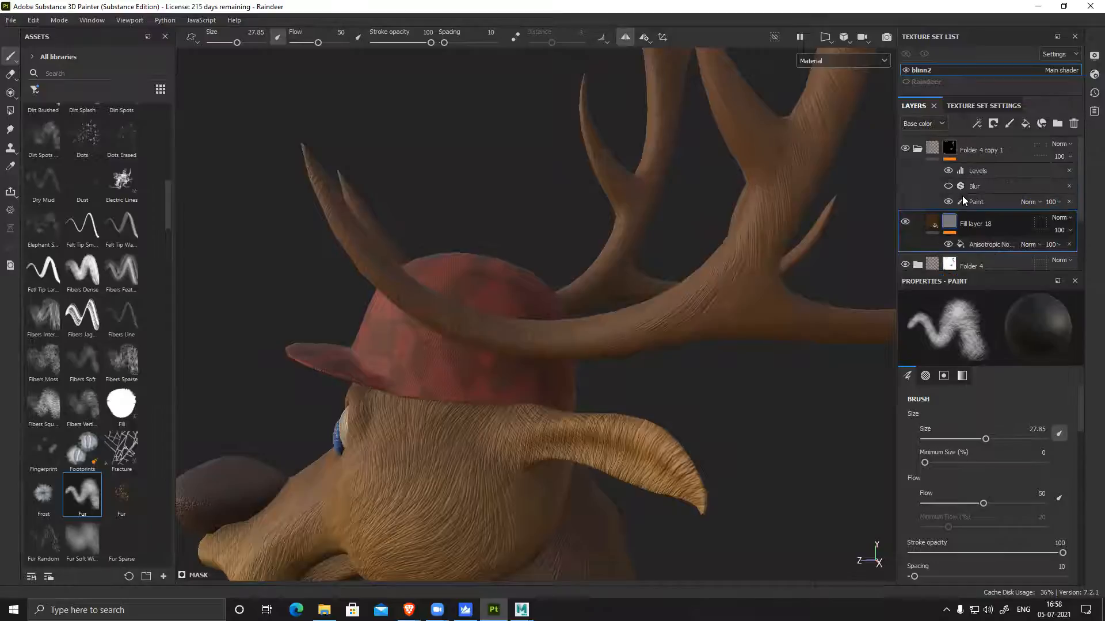
{"action": "left_click", "coordinate": [917, 149]}
{"action": "left_click", "coordinate": [918, 223]}
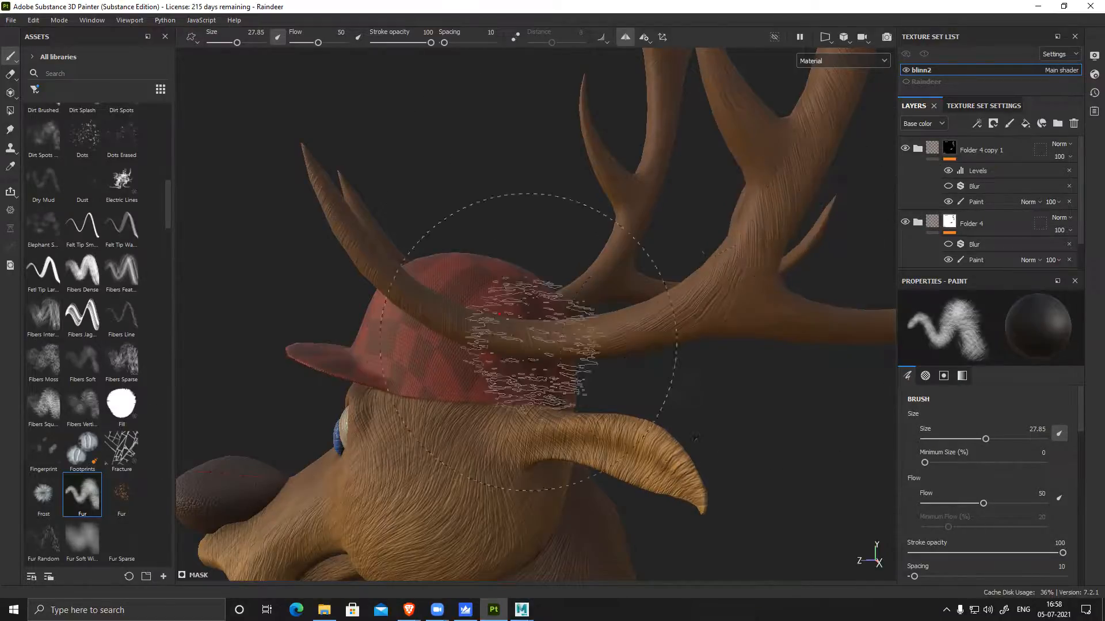
{"action": "left_click", "coordinate": [1007, 260]}
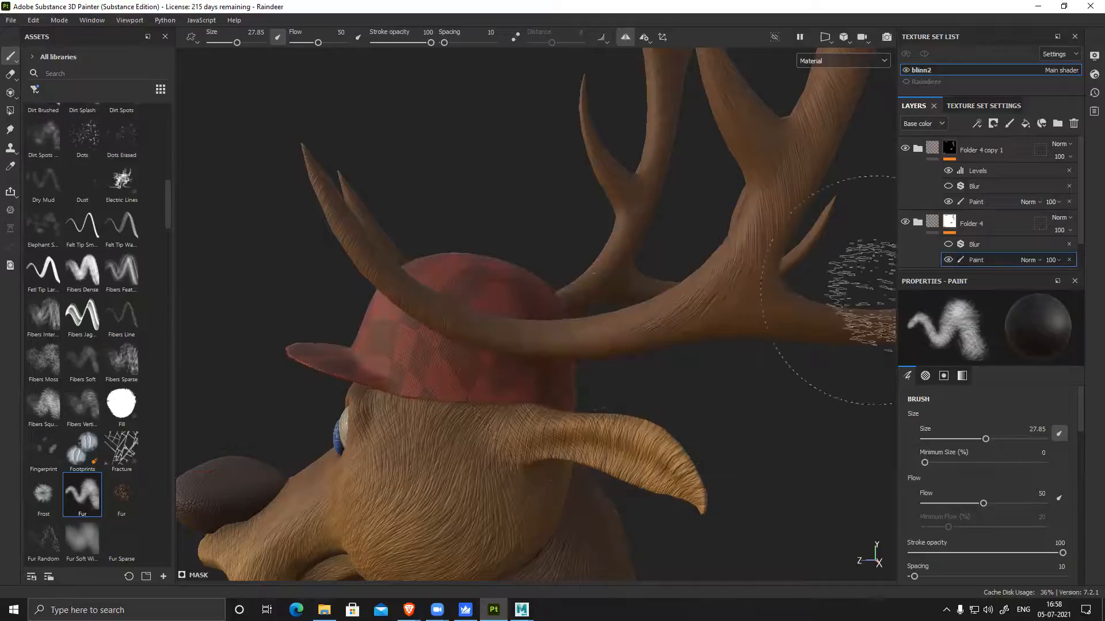
{"action": "right_click_drag", "start_coordinate": [622, 340], "coordinate": [597, 342], "text": "ctrl"}
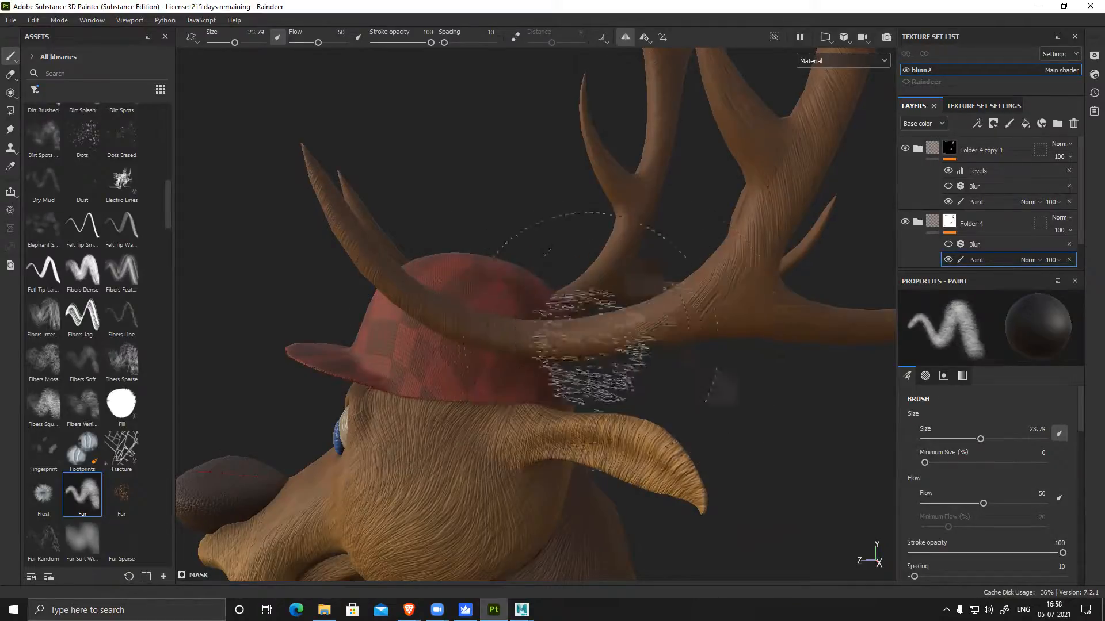
{"action": "left_click_drag", "start_coordinate": [590, 341], "coordinate": [661, 333]}
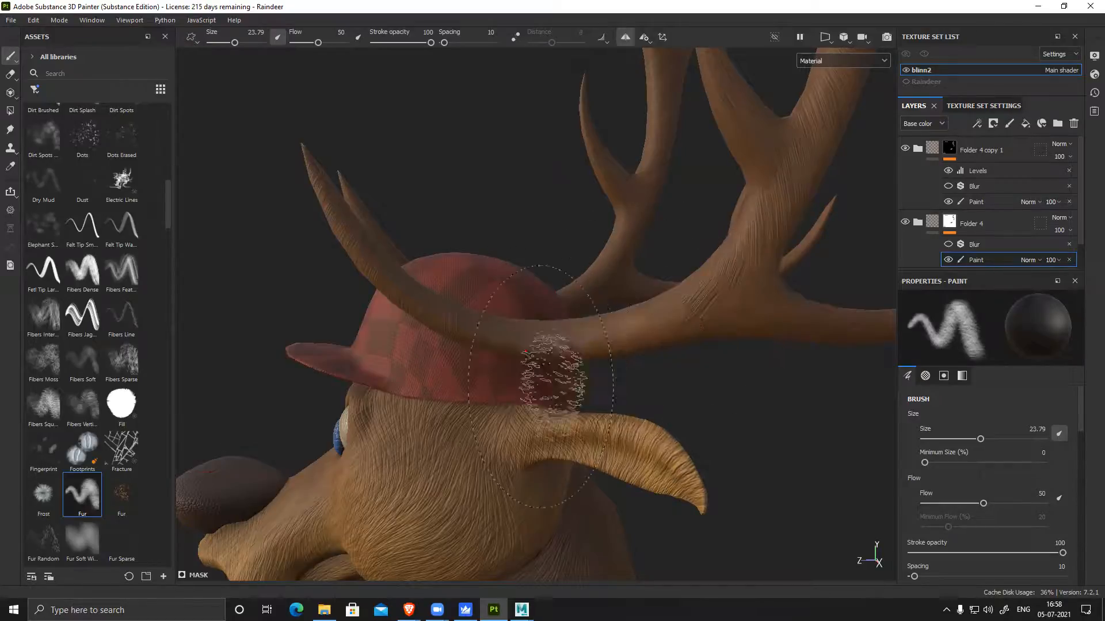
Switch to the Basic Soft brush with stroke opacity 55, size 22.64 and flow 33
{"action": "left_click_drag", "start_coordinate": [165, 206], "coordinate": [167, 104]}
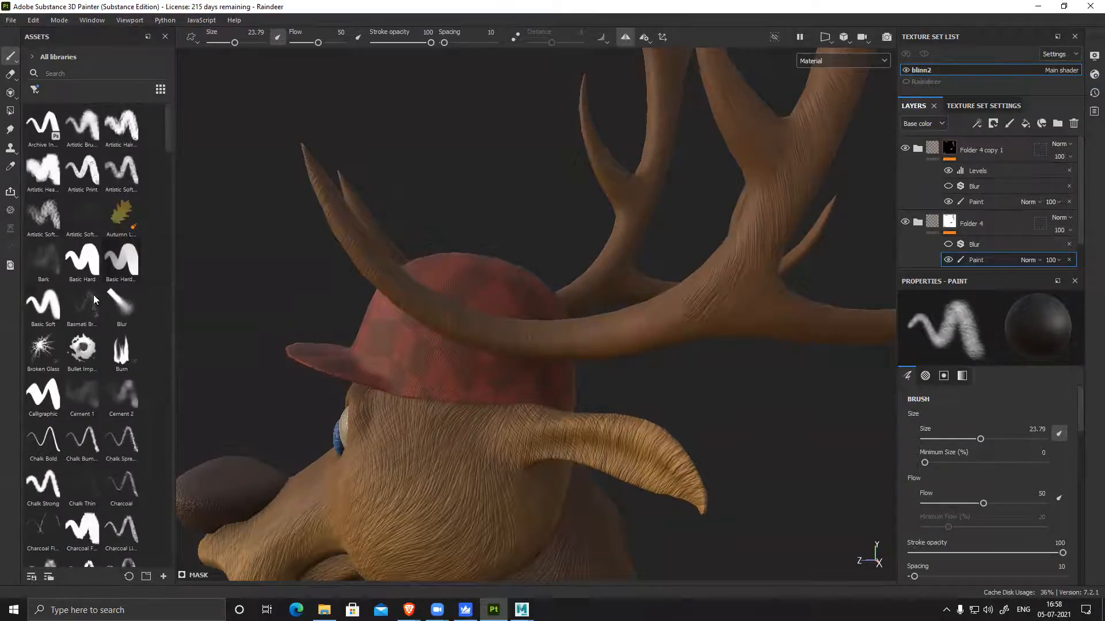
{"action": "left_click", "coordinate": [44, 305]}
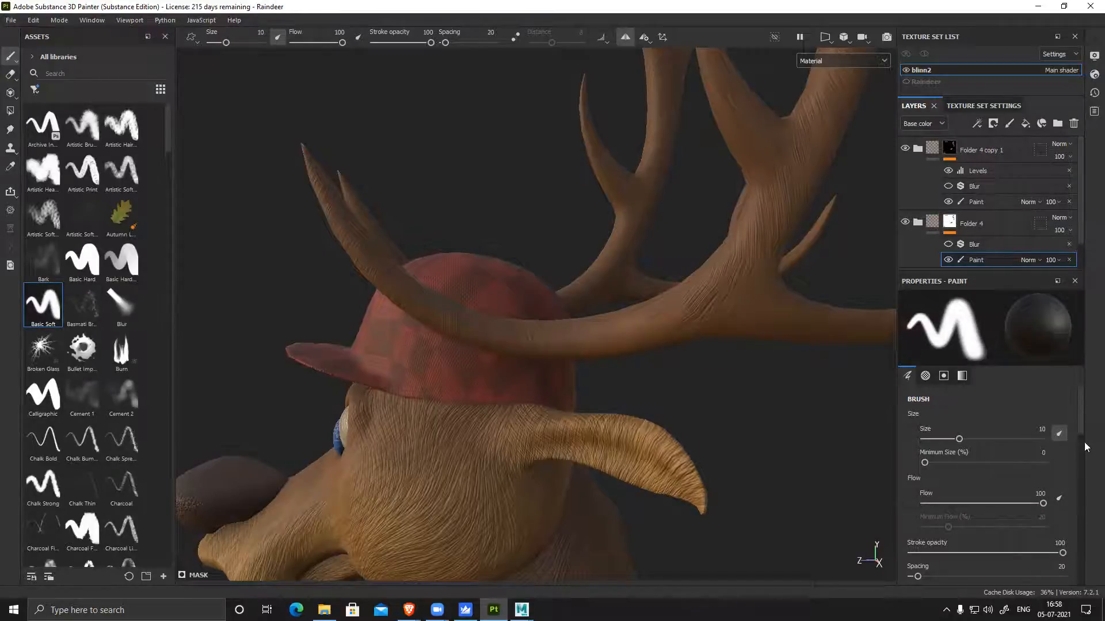
{"action": "scroll", "coordinate": [1080, 453], "scroll_direction": "down", "scroll_amount": 2}
{"action": "mouse_move", "coordinate": [1077, 434]}
{"action": "left_mouse_down"}
{"action": "mouse_move", "coordinate": [1077, 457]}
{"action": "mouse_move", "coordinate": [994, 432]}
{"action": "left_mouse_up"}
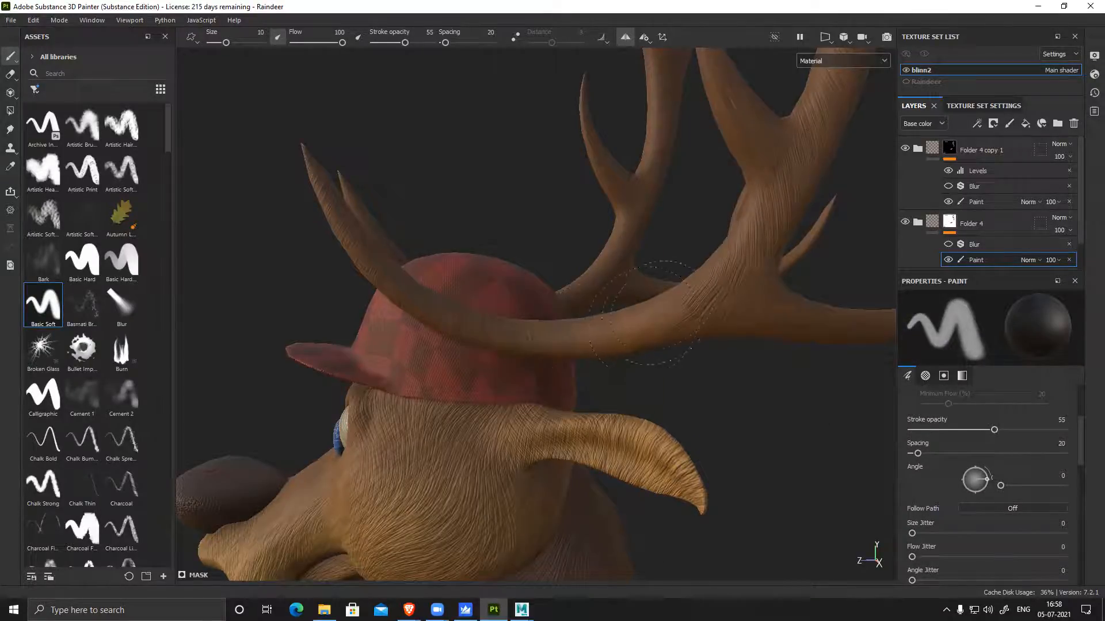
{"action": "mouse_move", "coordinate": [667, 325]}
{"action": "right_mouse_down", "text": "ctrl"}
{"action": "mouse_move", "coordinate": [820, 356]}
{"action": "mouse_move", "coordinate": [811, 388]}
{"action": "right_mouse_up", "text": "ctrl"}
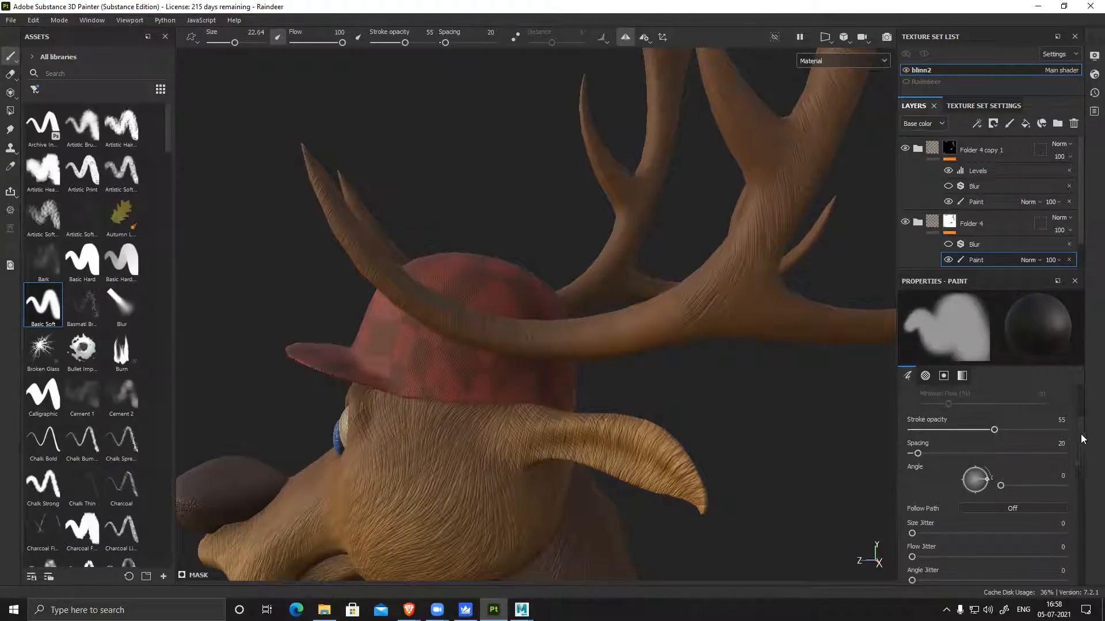
{"action": "scroll", "coordinate": [1077, 421], "scroll_direction": "up", "scroll_amount": 4}
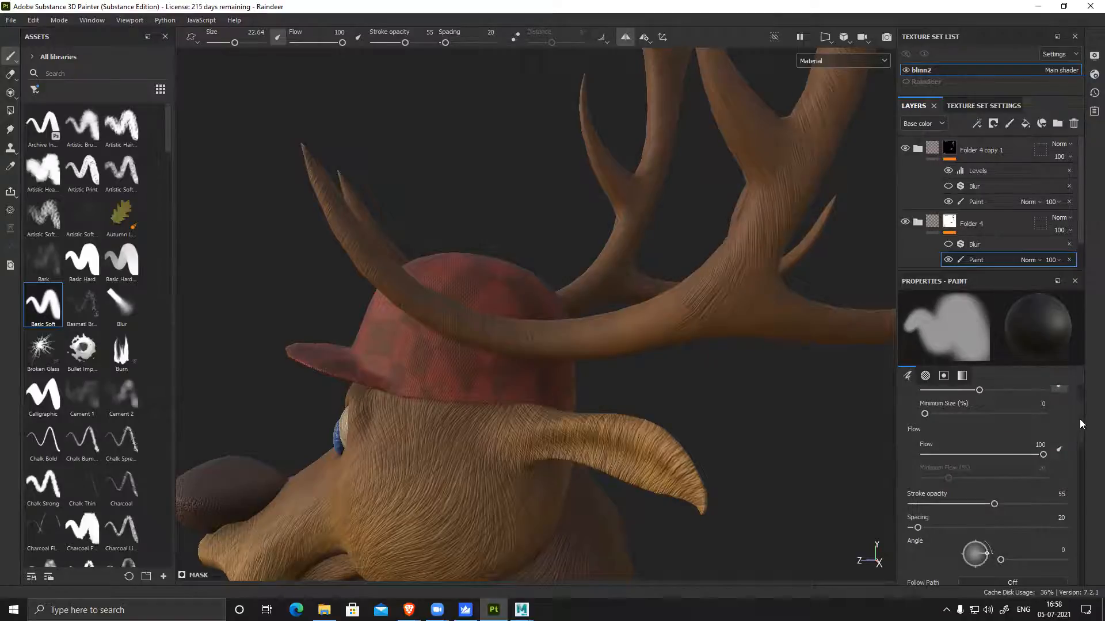
{"action": "scroll", "coordinate": [1080, 416], "scroll_direction": "down", "scroll_amount": 5}
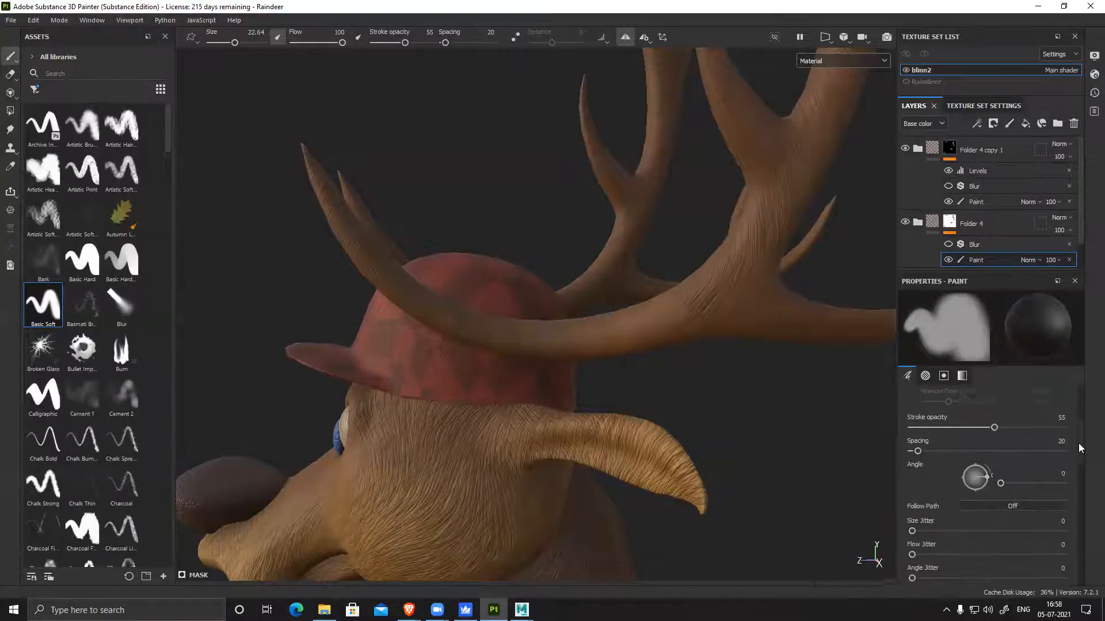
{"action": "scroll", "coordinate": [1081, 455], "scroll_direction": "up", "scroll_amount": 4}
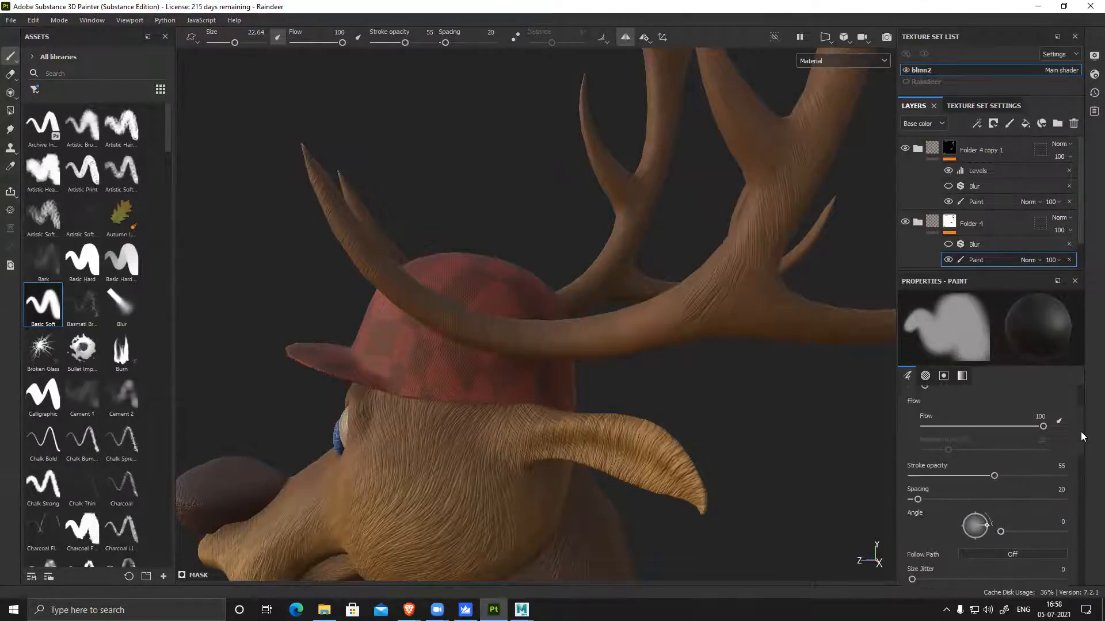
{"action": "left_click_drag", "start_coordinate": [1048, 439], "coordinate": [963, 438]}
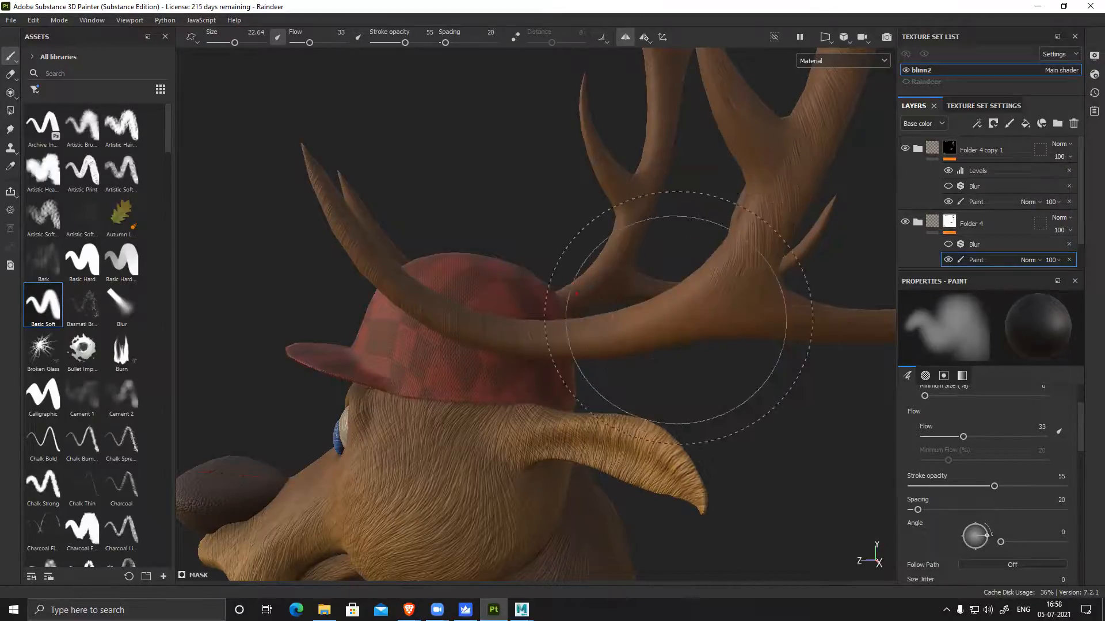
Reduce the brush size to 15.68 and touch up the mask of Folder 4 copy 1 around the lower antler fork
{"action": "left_click_drag", "start_coordinate": [749, 395], "coordinate": [661, 399], "text": "alt"}
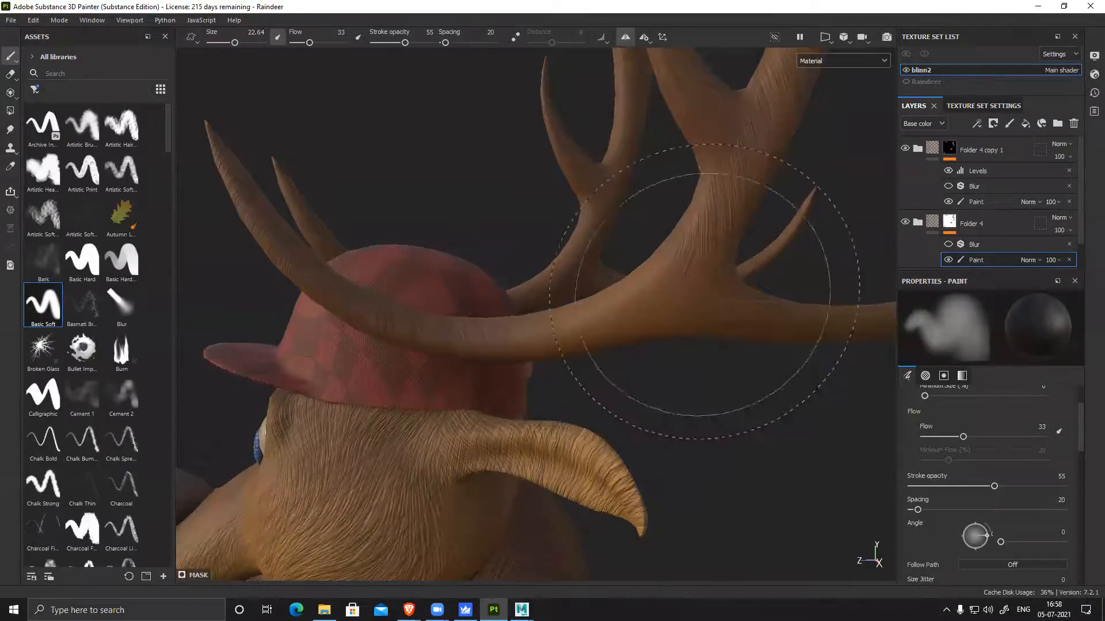
{"action": "key", "text": "bracketleft"}
{"action": "key", "text": "bracketleft"}
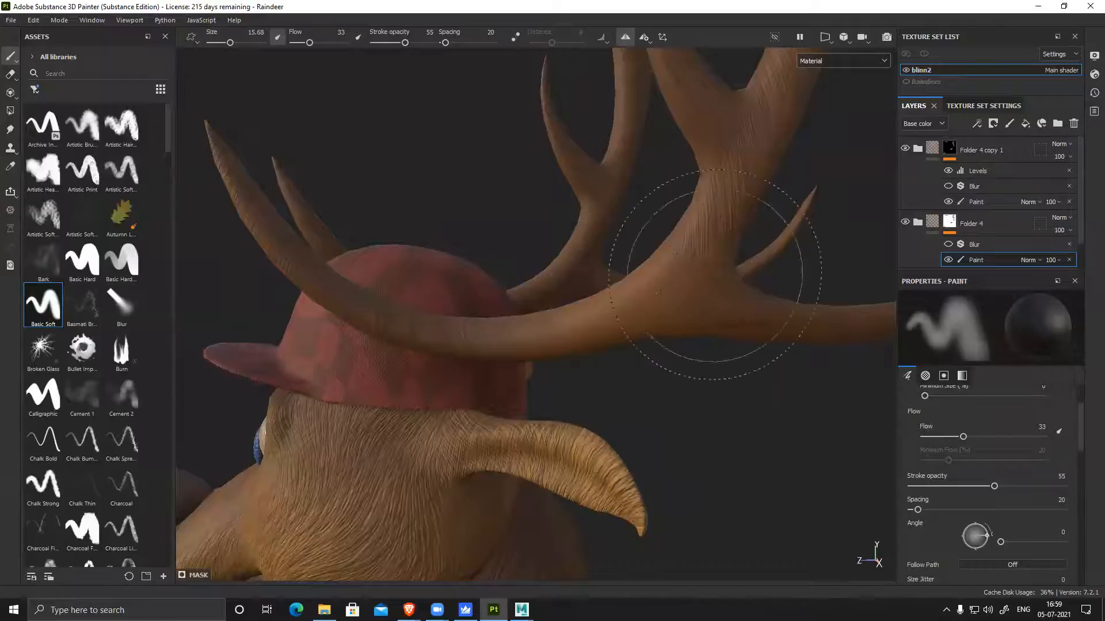
{"action": "left_click", "coordinate": [975, 203]}
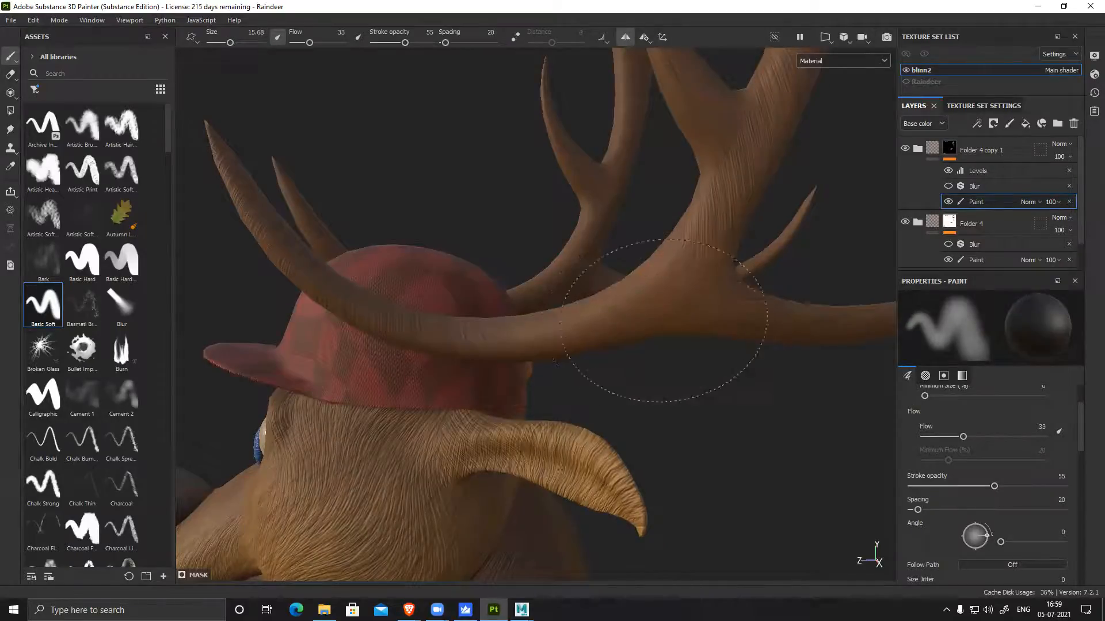
{"action": "mouse_move", "coordinate": [772, 412]}
{"action": "left_mouse_down", "text": "alt"}
{"action": "mouse_move", "coordinate": [729, 417]}
{"action": "mouse_move", "coordinate": [769, 402]}
{"action": "left_mouse_up", "text": "alt"}
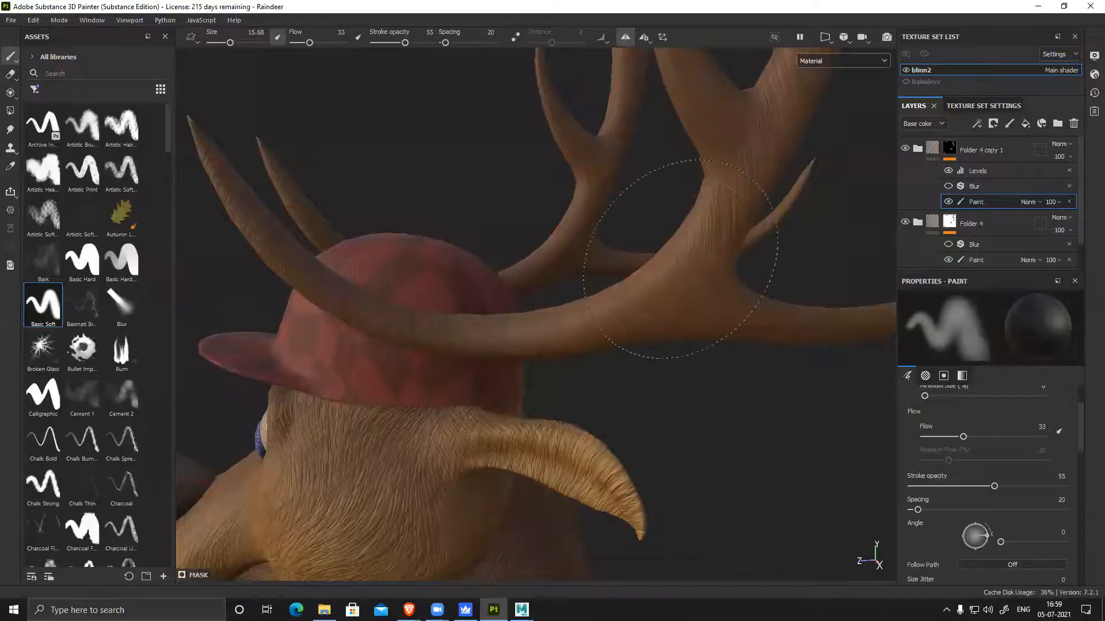
{"action": "left_click_drag", "start_coordinate": [698, 395], "coordinate": [550, 289], "text": "alt"}
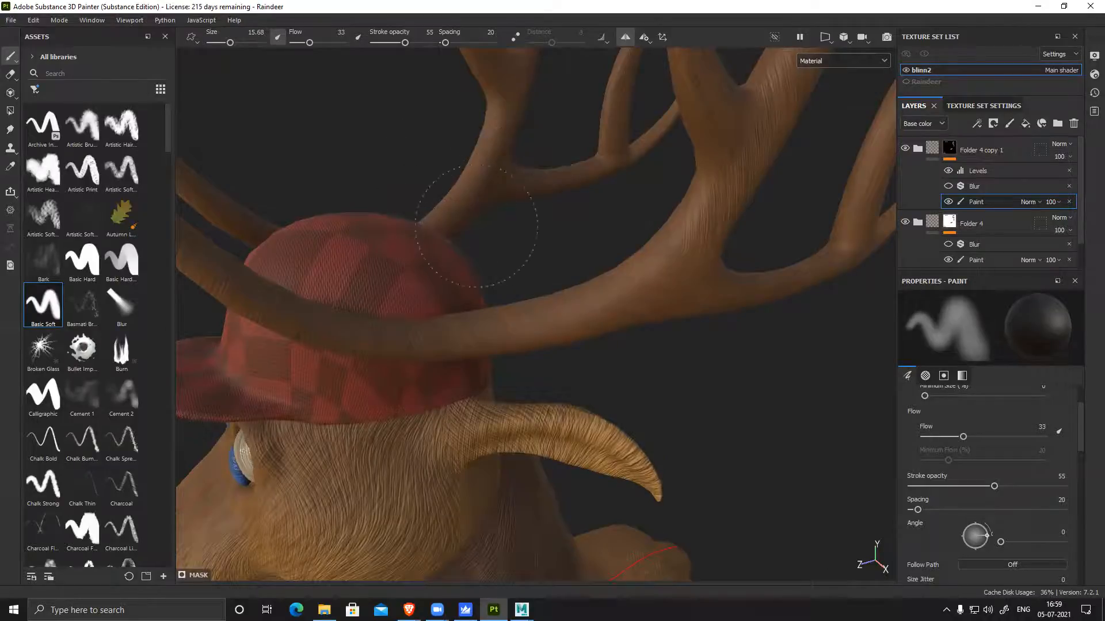
{"action": "left_click_drag", "start_coordinate": [757, 426], "coordinate": [816, 399], "text": "alt"}
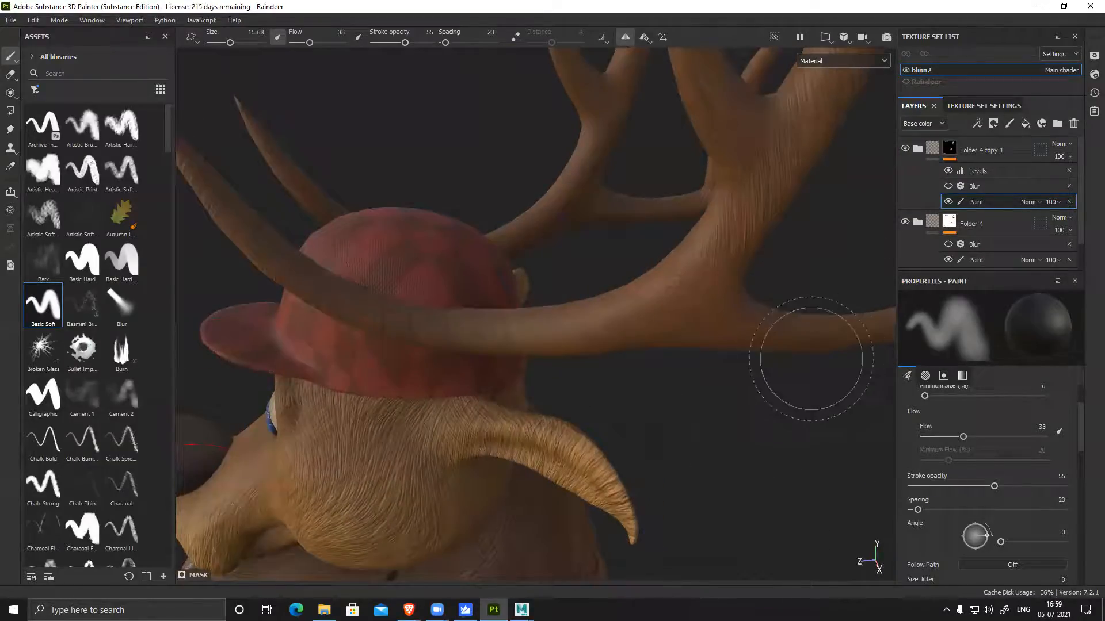
{"action": "mouse_move", "coordinate": [691, 382]}
{"action": "left_mouse_down", "text": "alt"}
{"action": "mouse_move", "coordinate": [741, 453]}
{"action": "mouse_move", "coordinate": [753, 414]}
{"action": "mouse_move", "coordinate": [542, 388]}
{"action": "mouse_move", "coordinate": [788, 453]}
{"action": "left_mouse_up", "text": "alt"}
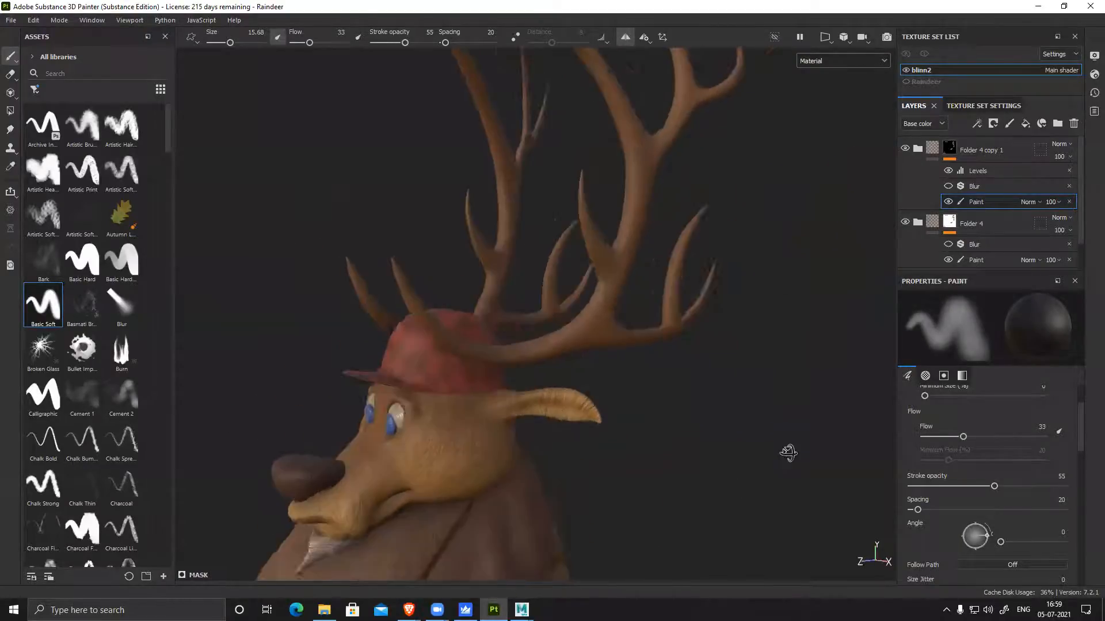
Examine the grain on the upper antlers with the Paint effect of Folder 4 copy 1's mask switched off and on
{"action": "middle_click_drag", "start_coordinate": [673, 288], "coordinate": [654, 424], "text": "alt"}
{"action": "left_click_drag", "start_coordinate": [654, 424], "coordinate": [609, 345], "text": "alt"}
{"action": "right_click_drag", "start_coordinate": [609, 346], "coordinate": [820, 477], "text": "alt"}
{"action": "middle_click_drag", "start_coordinate": [673, 335], "coordinate": [694, 375], "text": "alt"}
{"action": "right_click_drag", "start_coordinate": [694, 375], "coordinate": [726, 393], "text": "alt"}
{"action": "left_click", "coordinate": [950, 203]}
{"action": "left_click", "coordinate": [950, 202]}
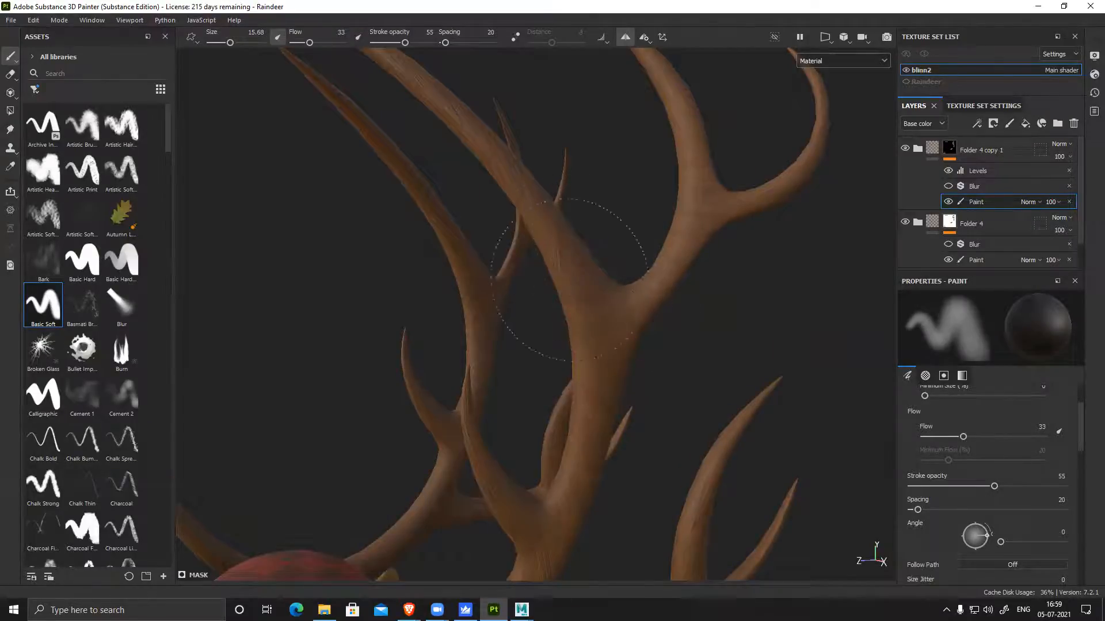
Try painting Folder 4's mask at the upper antler fork, and undo the stroke
{"action": "left_click", "coordinate": [981, 260]}
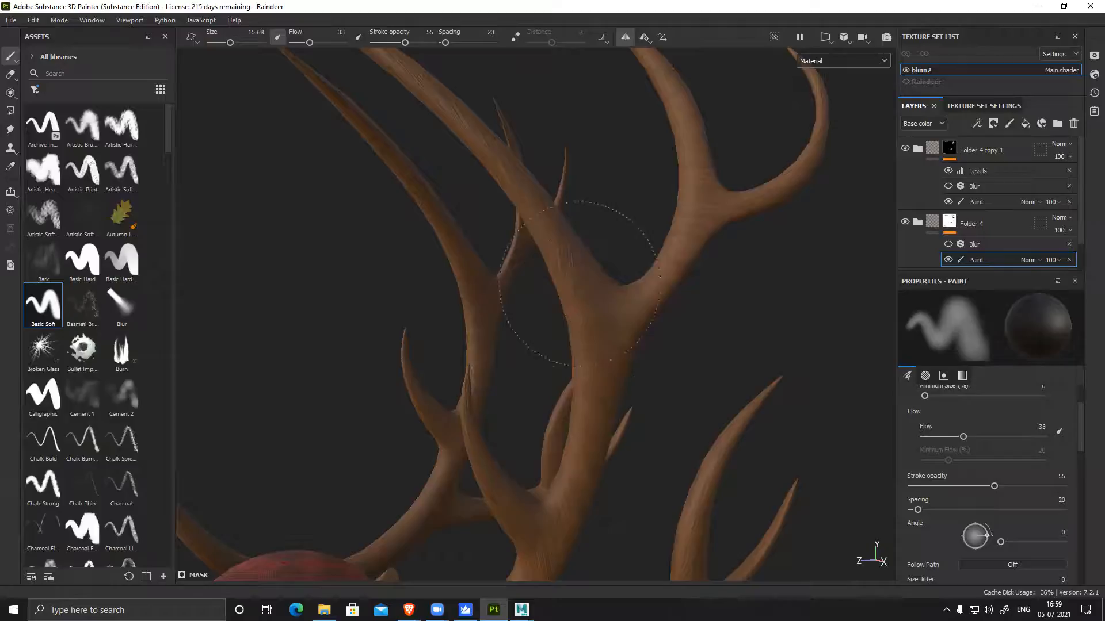
{"action": "left_click_drag", "start_coordinate": [750, 284], "coordinate": [751, 306], "text": "alt"}
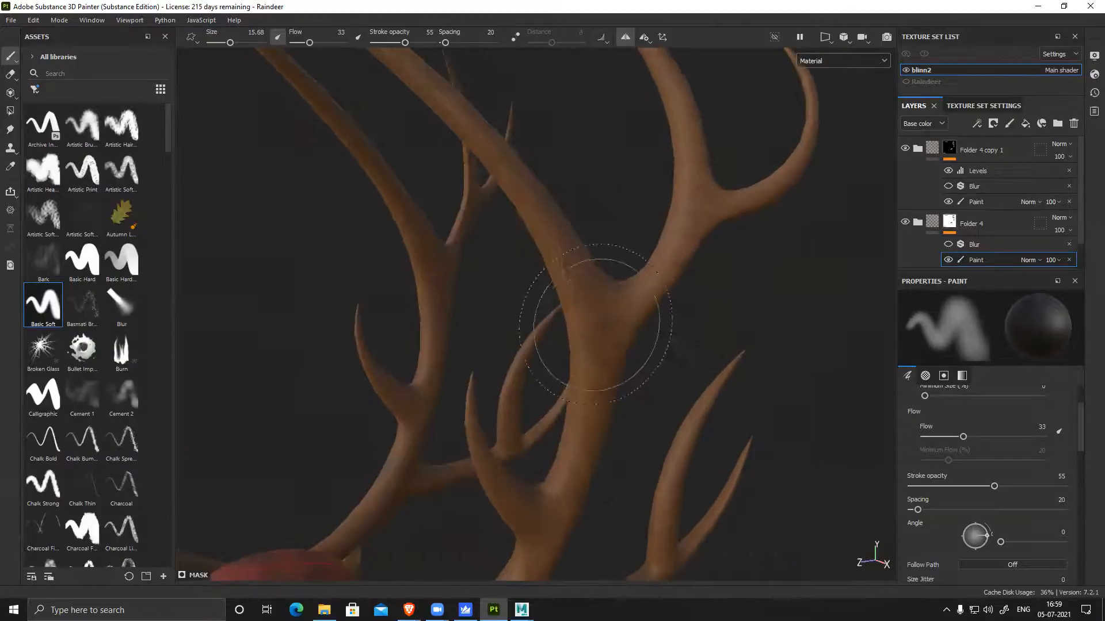
{"action": "left_click_drag", "start_coordinate": [607, 318], "coordinate": [603, 317]}
{"action": "key", "text": "ctrl+z"}
{"action": "mouse_move", "coordinate": [653, 370]}
{"action": "left_mouse_down", "text": "alt"}
{"action": "mouse_move", "coordinate": [715, 333]}
{"action": "mouse_move", "coordinate": [708, 256]}
{"action": "mouse_move", "coordinate": [526, 241]}
{"action": "mouse_move", "coordinate": [658, 399]}
{"action": "mouse_move", "coordinate": [649, 320]}
{"action": "mouse_move", "coordinate": [582, 412]}
{"action": "mouse_move", "coordinate": [615, 377]}
{"action": "mouse_move", "coordinate": [715, 424]}
{"action": "mouse_move", "coordinate": [572, 346]}
{"action": "left_mouse_up", "text": "alt"}
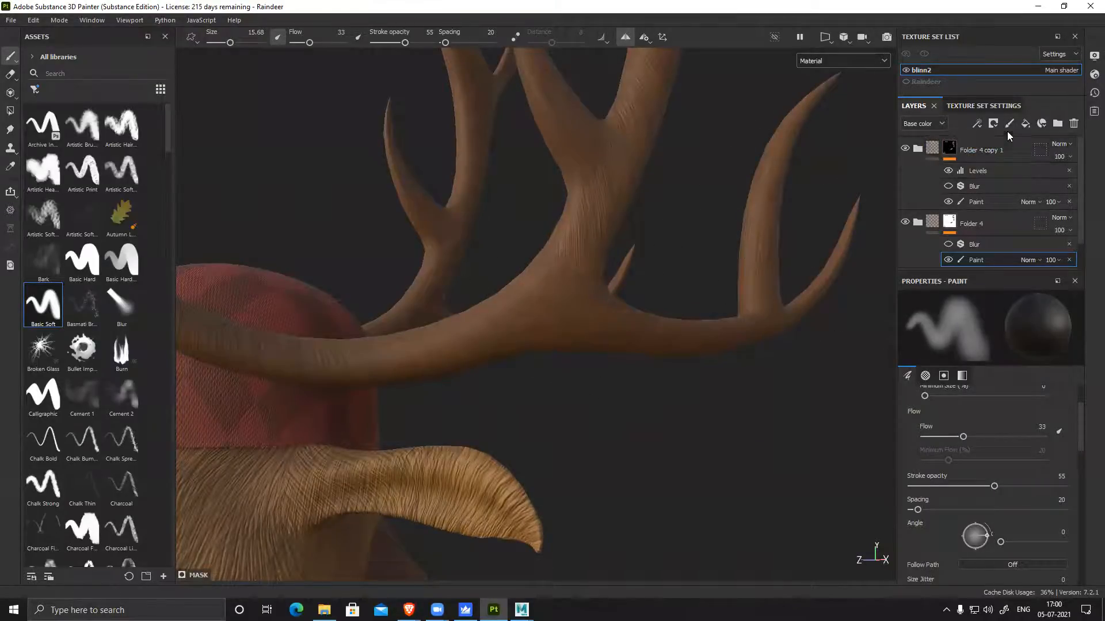
Add a paint layer above Folder 4 copy 1 and activate the Clone tool for it
{"action": "left_click", "coordinate": [995, 152]}
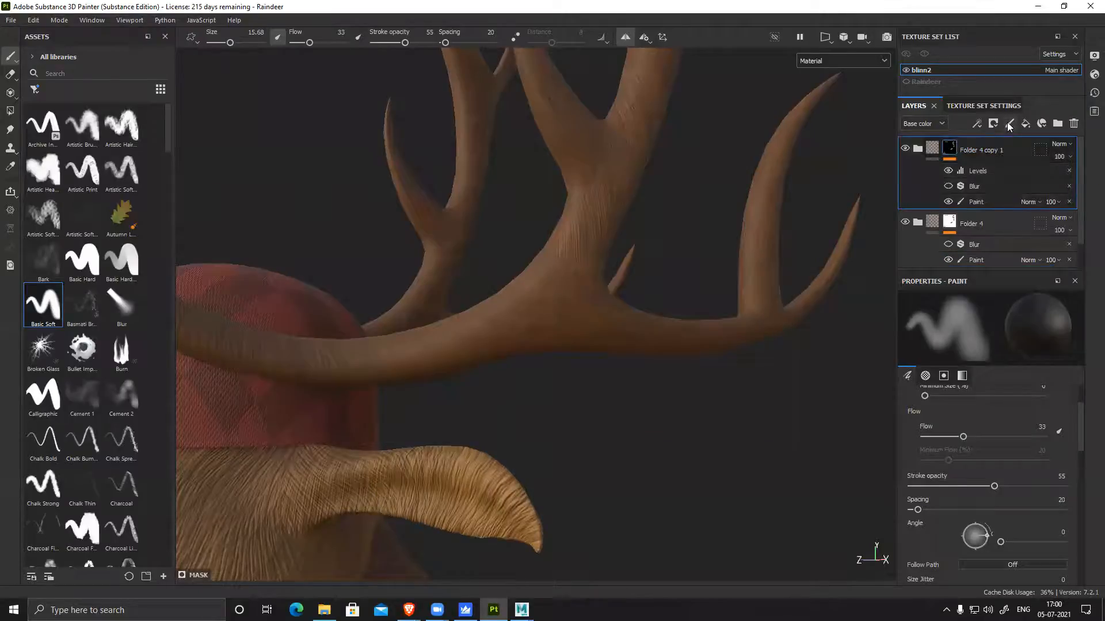
{"action": "left_click", "coordinate": [1009, 123]}
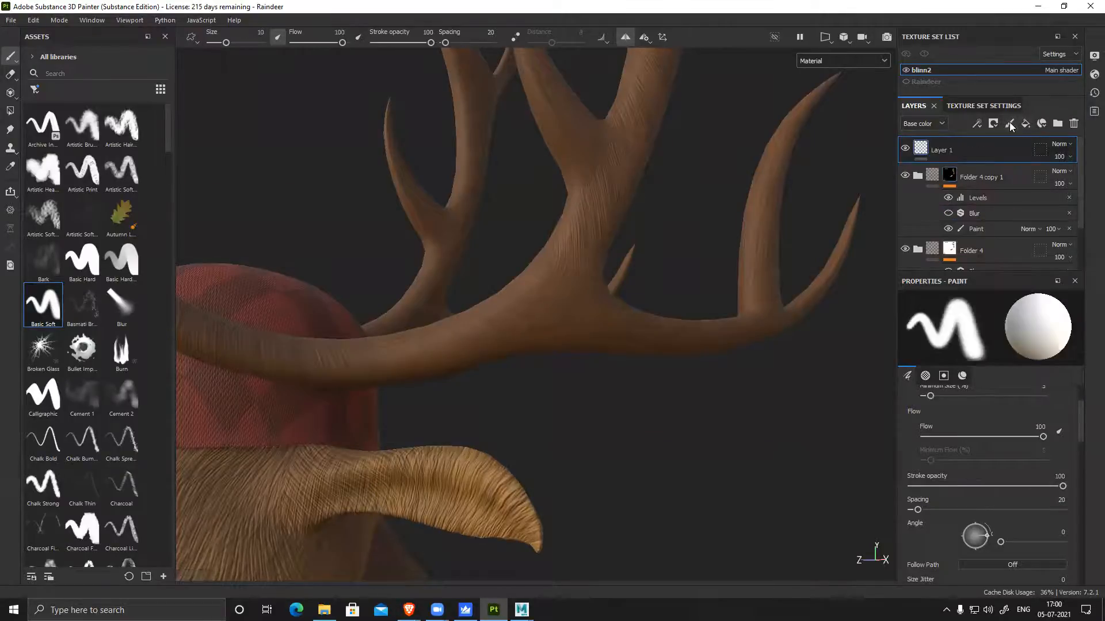
{"action": "right_click_drag", "start_coordinate": [623, 301], "coordinate": [474, 297], "text": "ctrl"}
{"action": "left_click_drag", "start_coordinate": [537, 327], "coordinate": [550, 328], "text": "alt"}
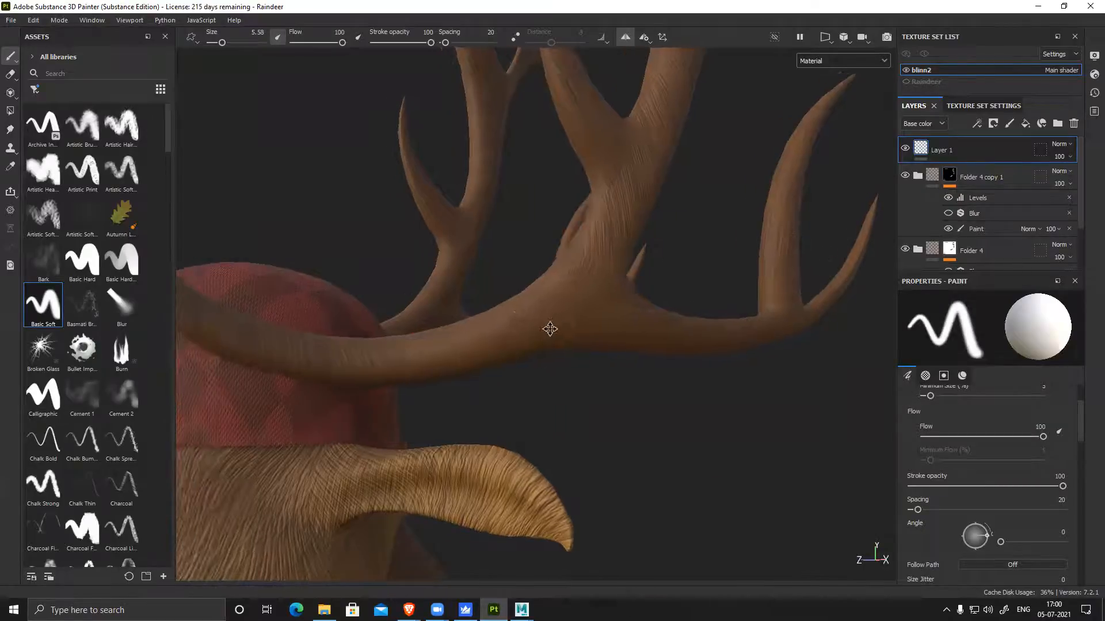
{"action": "left_click", "coordinate": [9, 150]}
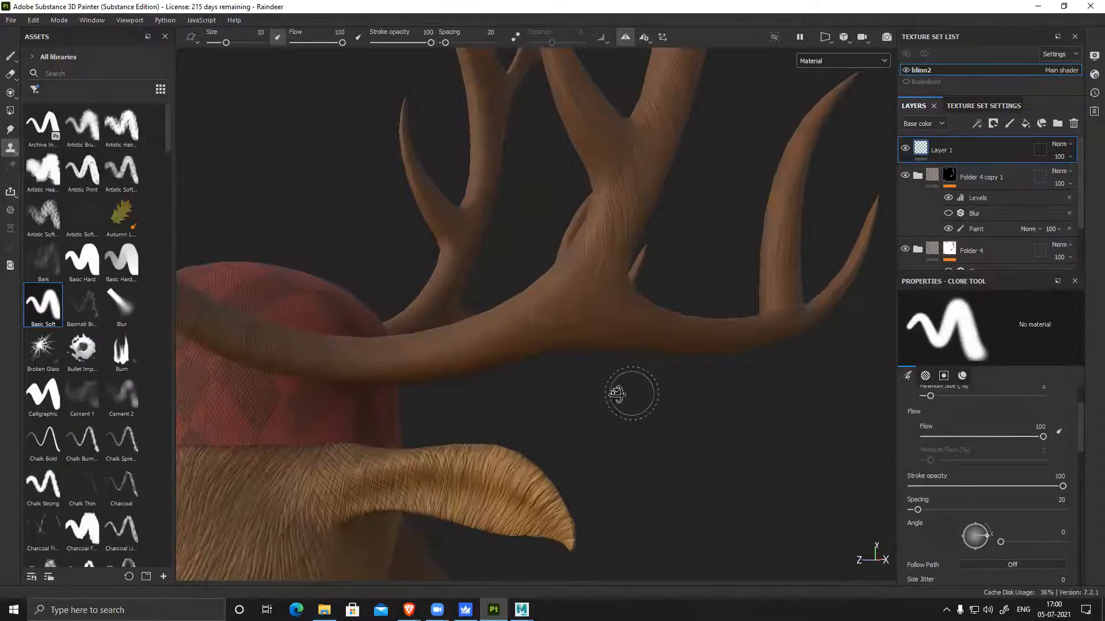
Limit the Clone tool to the color and height channels by disabling rough and nrm
{"action": "right_click_drag", "start_coordinate": [617, 395], "coordinate": [597, 429], "text": "alt"}
{"action": "left_click_drag", "start_coordinate": [597, 429], "coordinate": [526, 412], "text": "alt"}
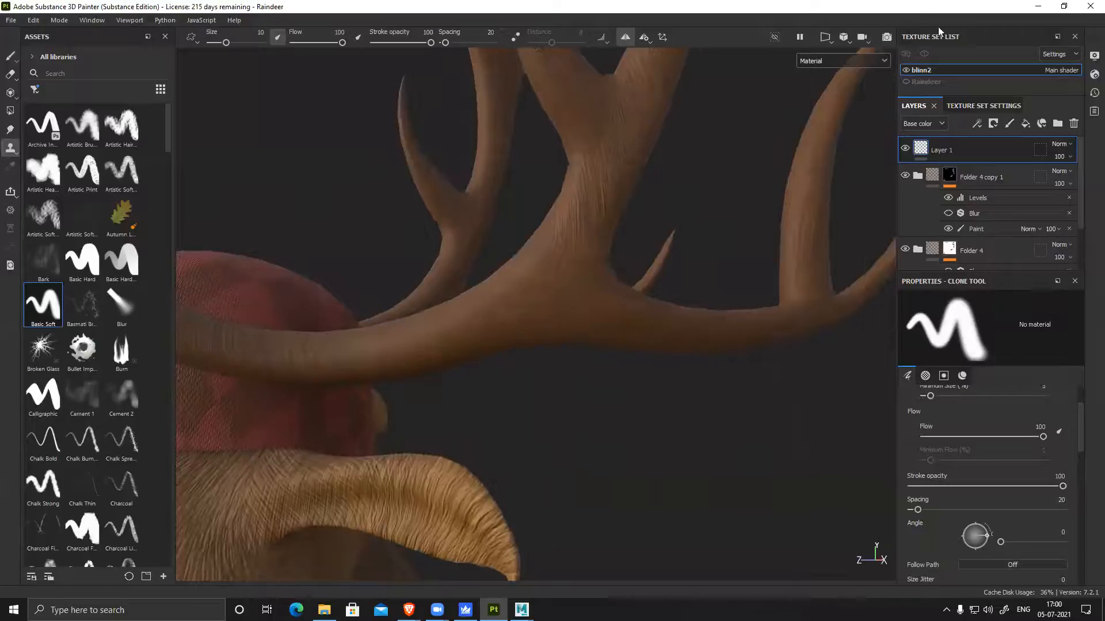
{"action": "mouse_move", "coordinate": [982, 271]}
{"action": "left_mouse_down"}
{"action": "mouse_move", "coordinate": [982, 433]}
{"action": "mouse_move", "coordinate": [982, 259]}
{"action": "left_mouse_up"}
{"action": "scroll", "coordinate": [1015, 456], "scroll_direction": "down", "scroll_amount": 2}
{"action": "scroll", "coordinate": [1020, 496], "scroll_direction": "down", "scroll_amount": 5}
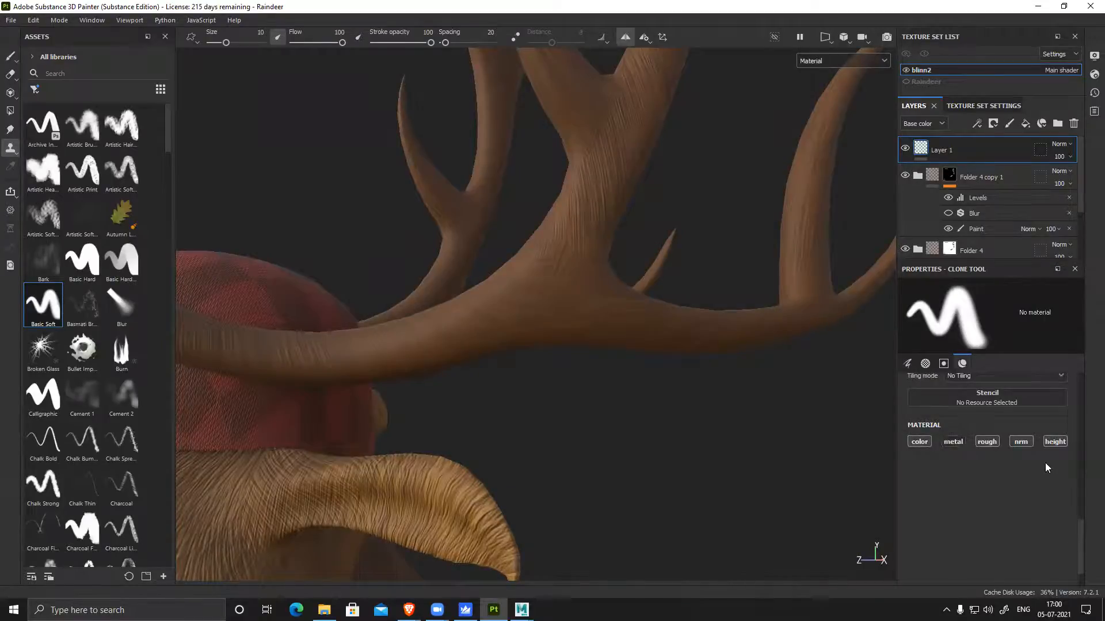
{"action": "left_click", "coordinate": [988, 443]}
{"action": "left_click_drag", "start_coordinate": [639, 401], "coordinate": [635, 402], "text": "alt"}
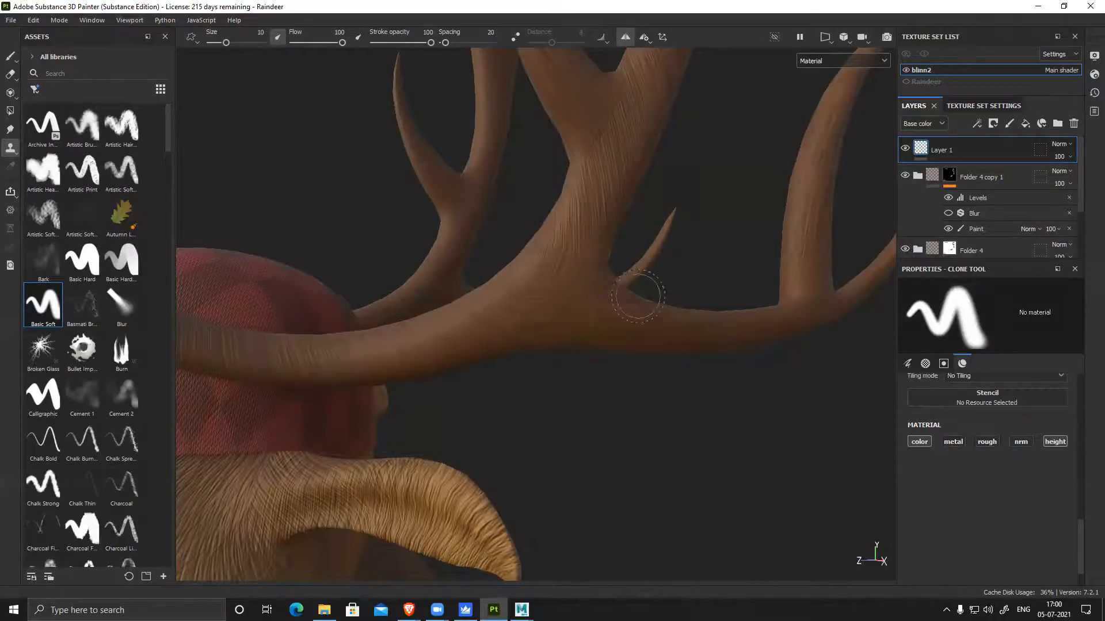
Sample a clone source on the lower antler and try cloning its grain onto the smooth area by the fork
{"action": "left_click", "coordinate": [479, 320], "text": "ctrl"}
{"action": "left_click_drag", "start_coordinate": [514, 321], "coordinate": [512, 321], "text": "ctrl"}
{"action": "left_click_drag", "start_coordinate": [448, 333], "coordinate": [445, 345], "text": "alt"}
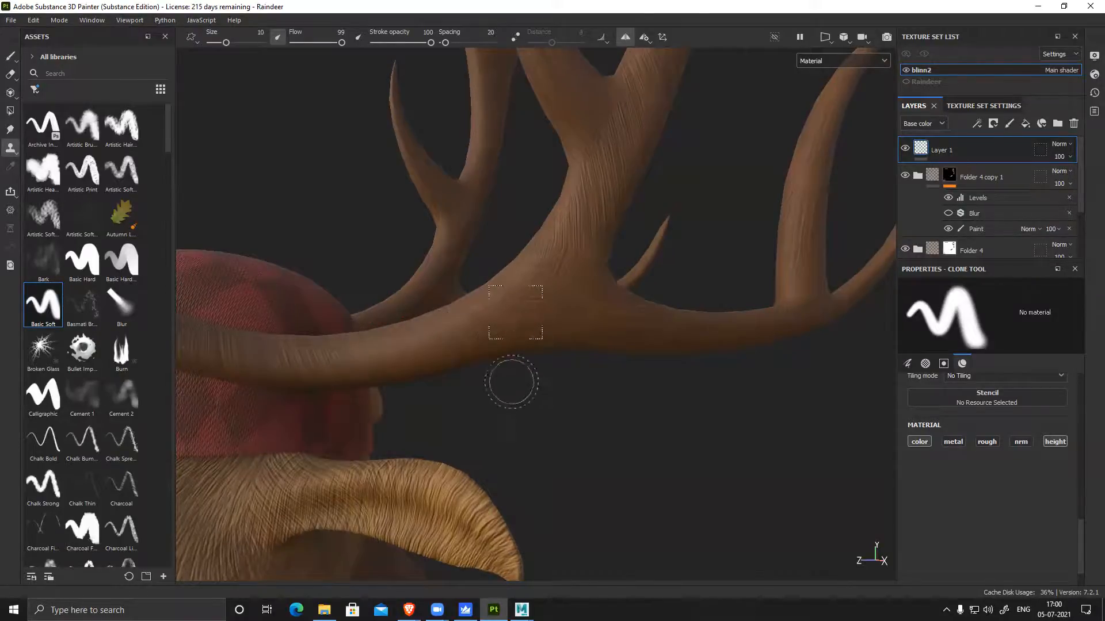
{"action": "left_click_drag", "start_coordinate": [520, 404], "coordinate": [525, 414], "text": "alt"}
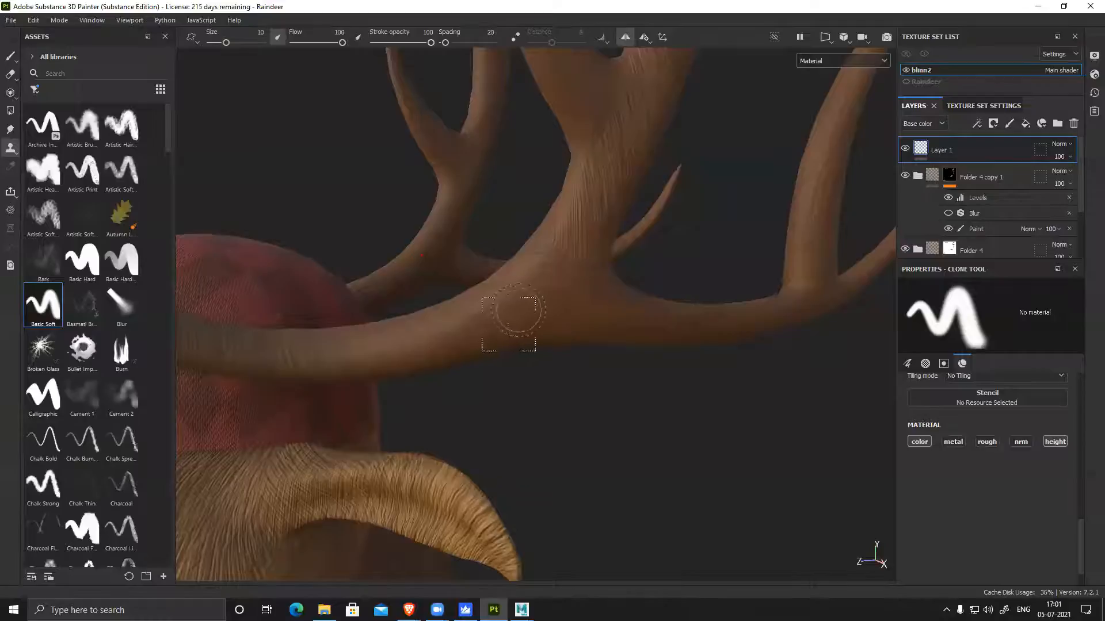
{"action": "key", "text": "shift"}
Set the Clone tool's brush size space to Texture
{"action": "right_click_drag", "start_coordinate": [643, 481], "coordinate": [476, 426], "text": "alt"}
{"action": "scroll", "coordinate": [1003, 510], "scroll_direction": "up", "scroll_amount": 6}
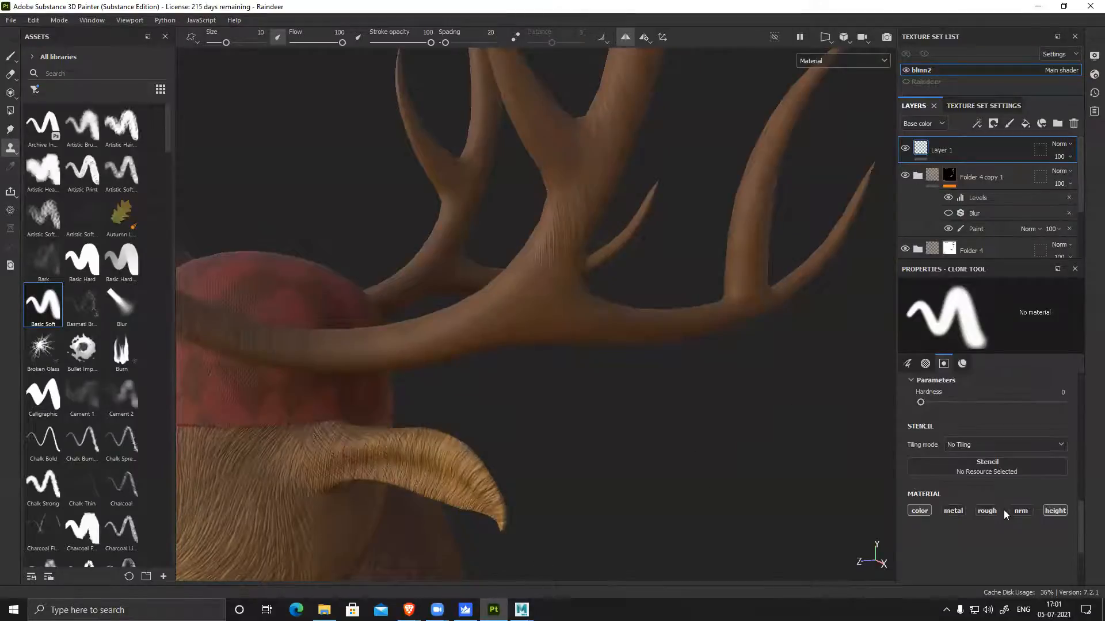
{"action": "left_click", "coordinate": [994, 433]}
{"action": "left_click", "coordinate": [994, 471]}
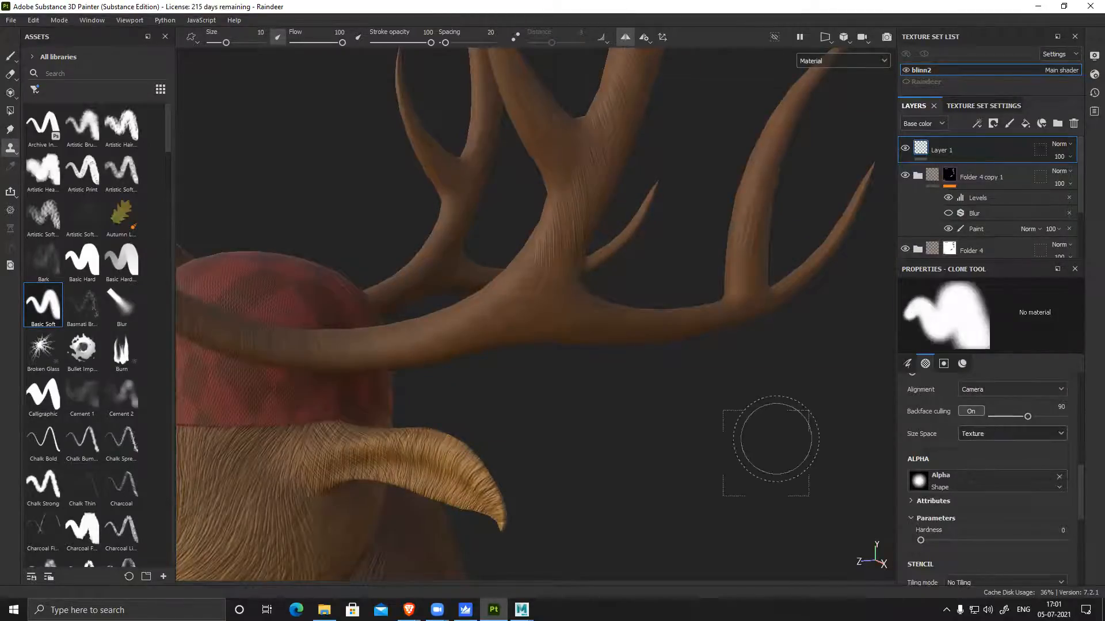
Set the Clone tool's brush size space to Viewport
{"action": "left_click_drag", "start_coordinate": [784, 443], "coordinate": [744, 439], "text": "alt"}
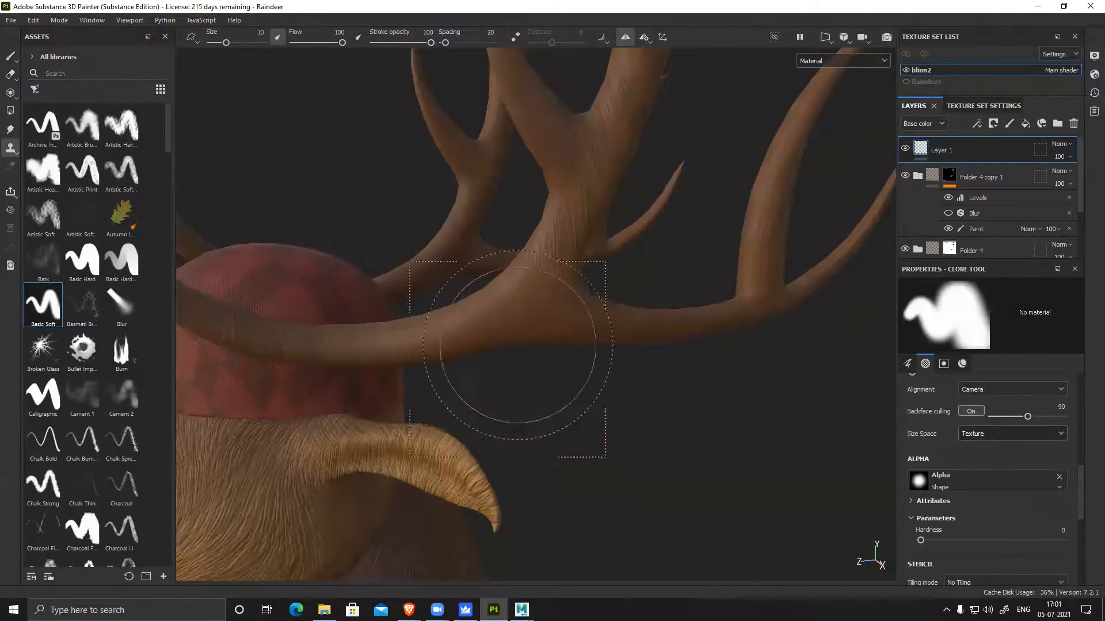
{"action": "left_click", "coordinate": [985, 433]}
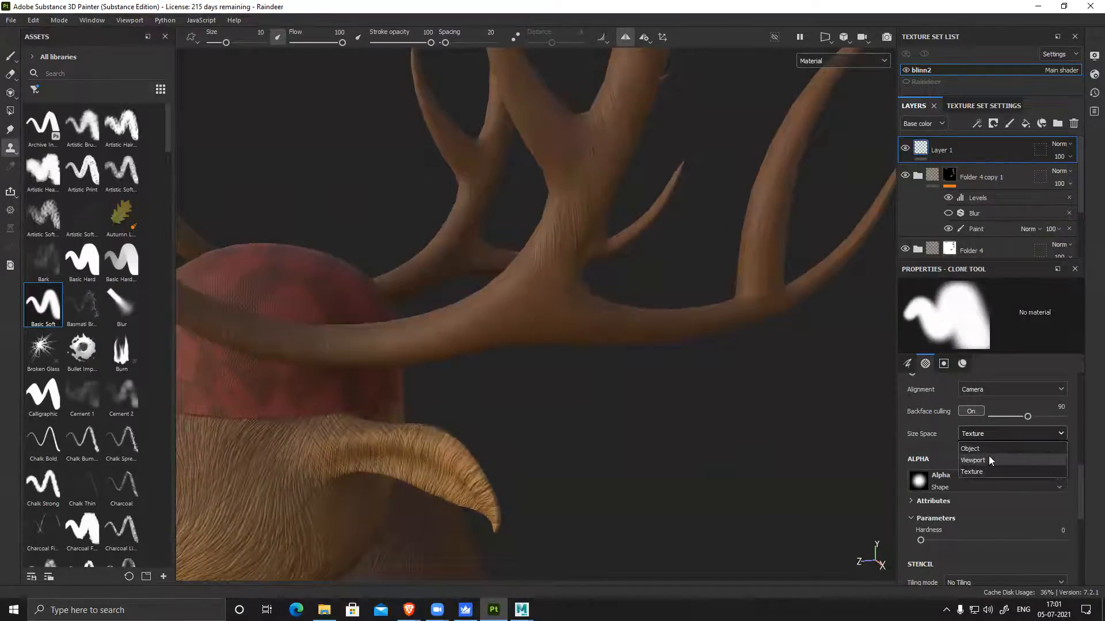
{"action": "left_click", "coordinate": [986, 459]}
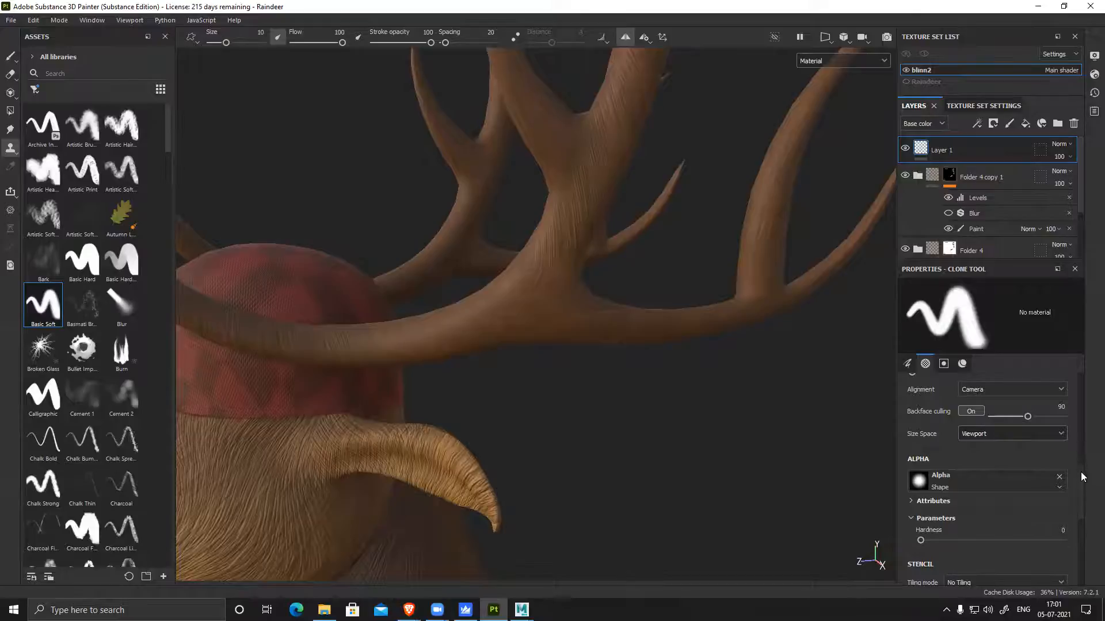
{"action": "right_click", "coordinate": [1082, 472]}
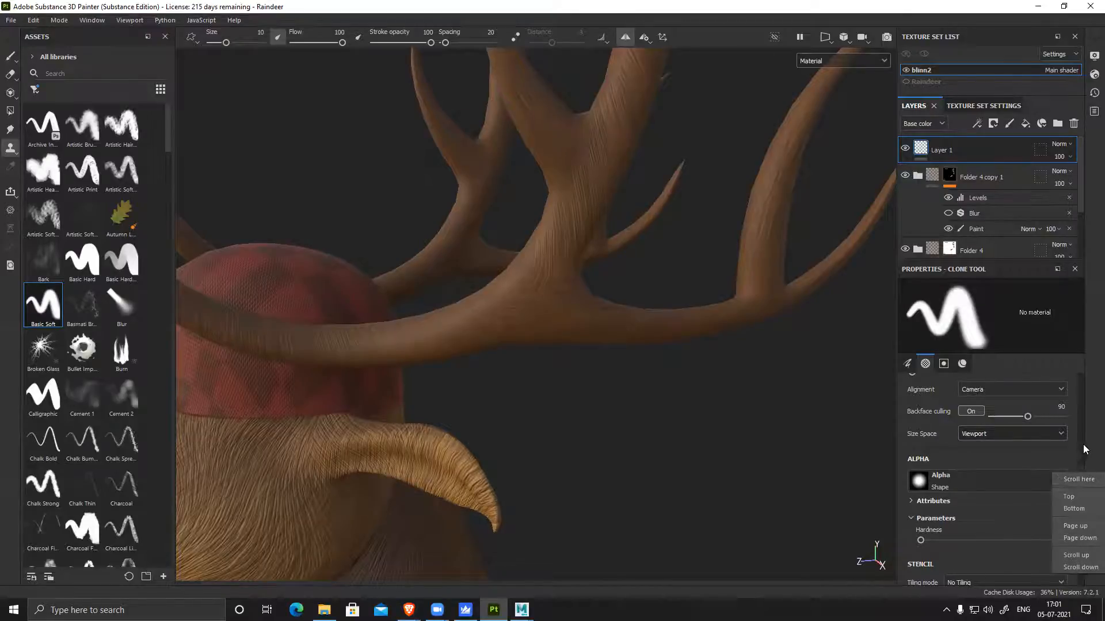
{"action": "left_click", "coordinate": [1085, 449]}
{"action": "left_click_drag", "start_coordinate": [1080, 476], "coordinate": [1064, 443]}
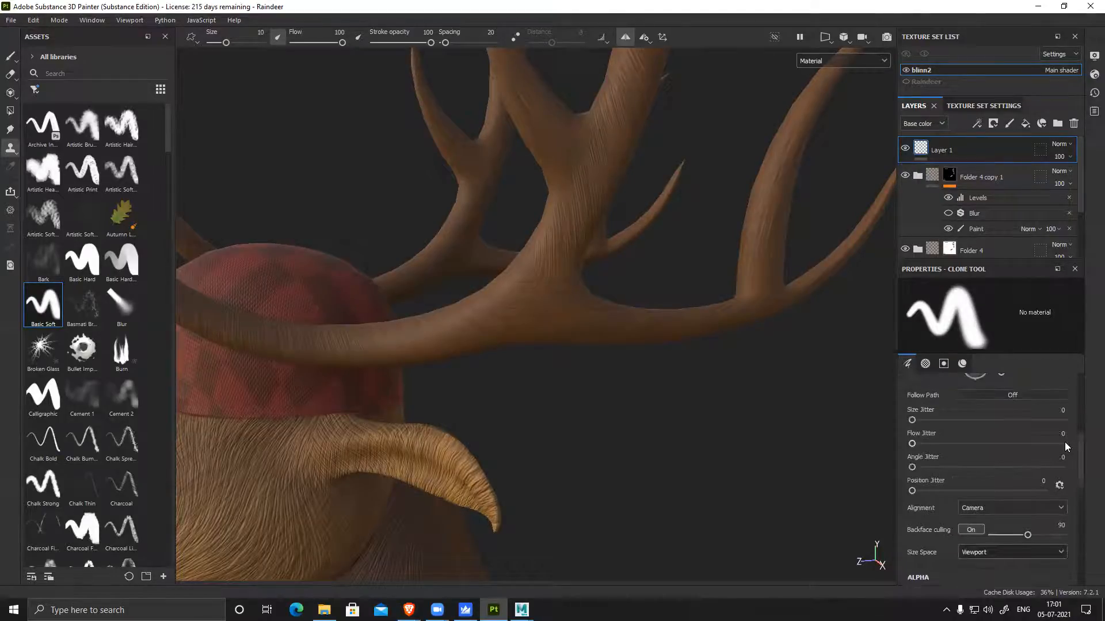
{"action": "scroll", "coordinate": [1075, 448], "scroll_direction": "up", "scroll_amount": 4}
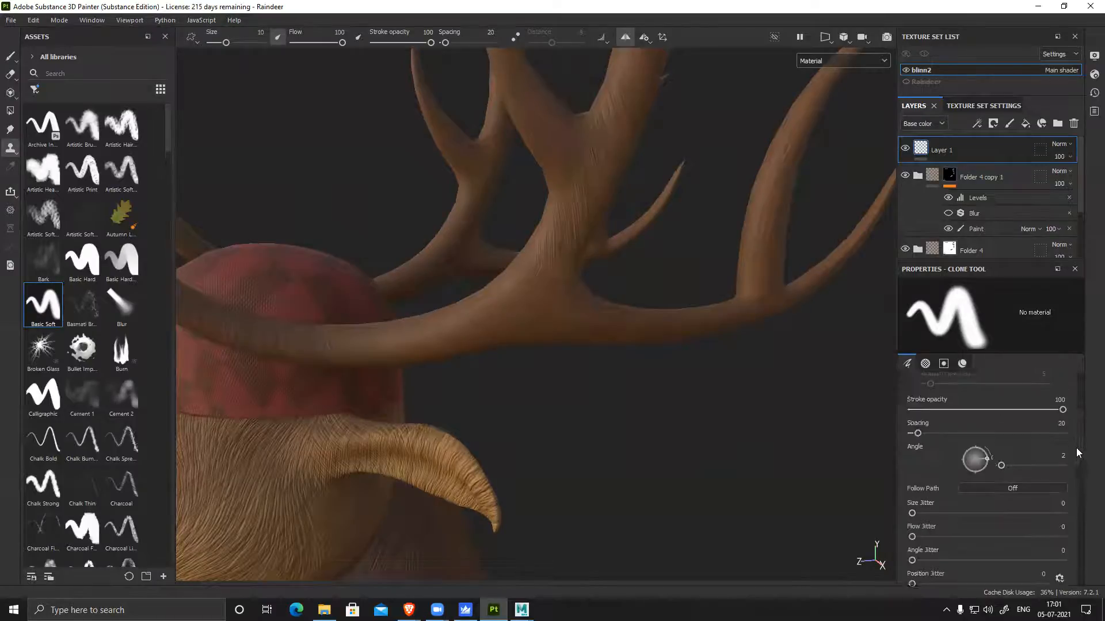
{"action": "scroll", "coordinate": [1074, 436], "scroll_direction": "up", "scroll_amount": 2}
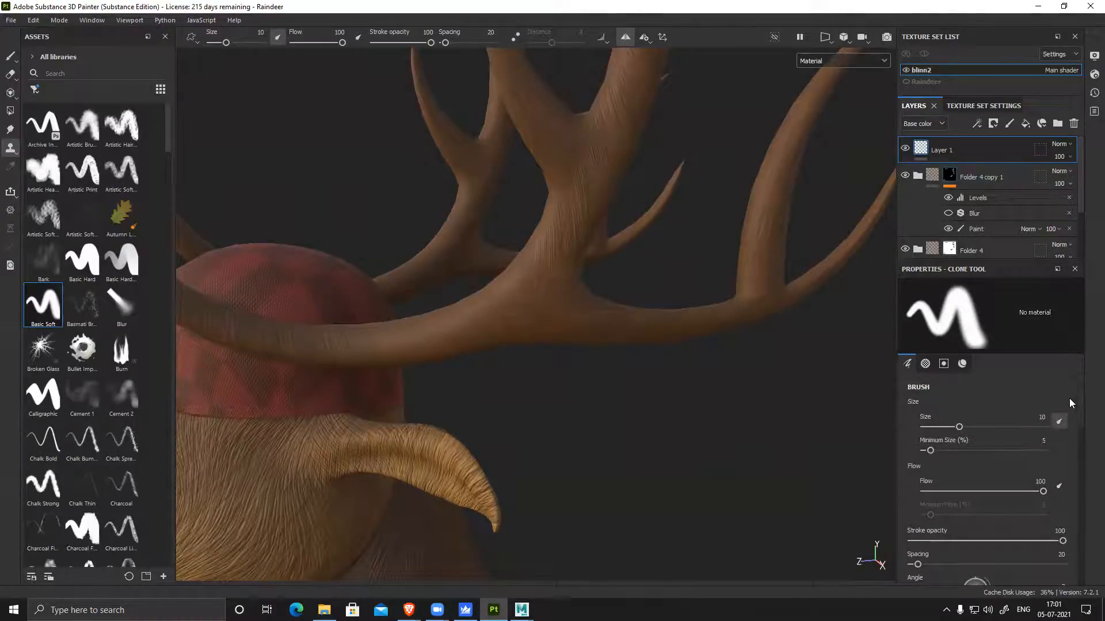
{"action": "scroll", "coordinate": [1069, 413], "scroll_direction": "down", "scroll_amount": 4}
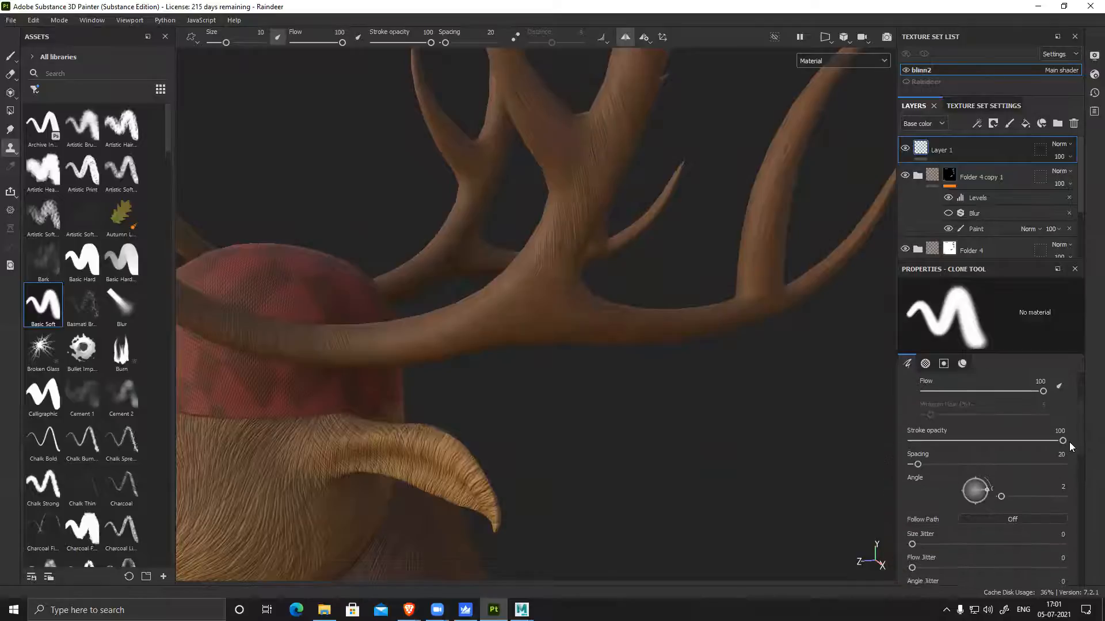
Try to set a new clone source on the lower antler beside the cap and clone its grain towards the fork
{"action": "left_click_drag", "start_coordinate": [667, 460], "coordinate": [599, 402], "text": "alt"}
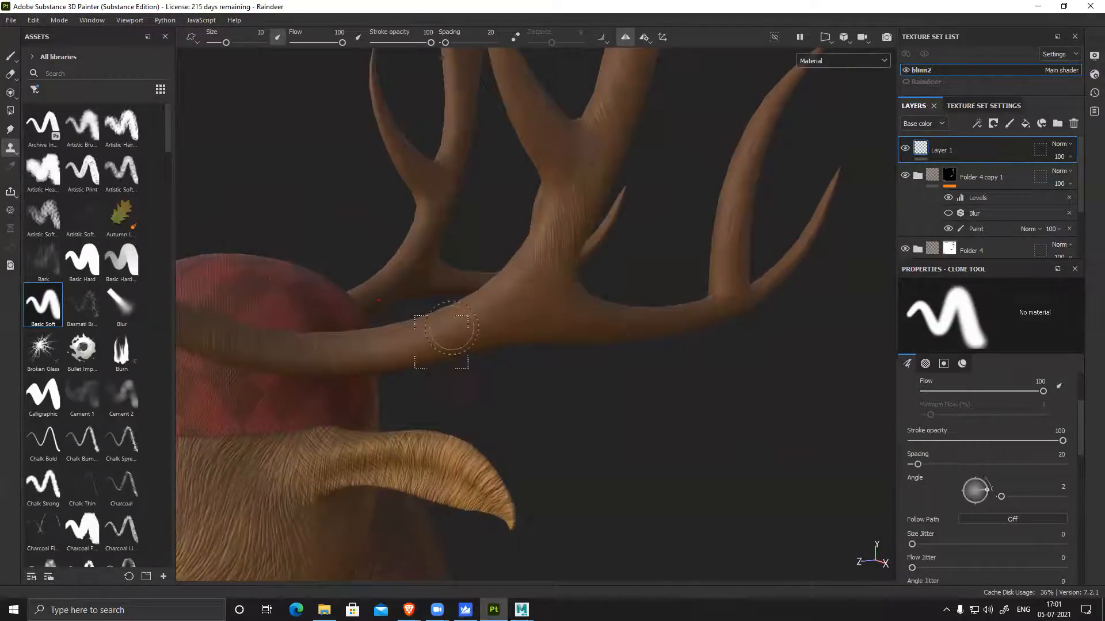
{"action": "mouse_move", "coordinate": [444, 365]}
{"action": "left_mouse_down", "text": "alt"}
{"action": "mouse_move", "coordinate": [538, 370]}
{"action": "mouse_move", "coordinate": [538, 336]}
{"action": "left_mouse_up", "text": "alt"}
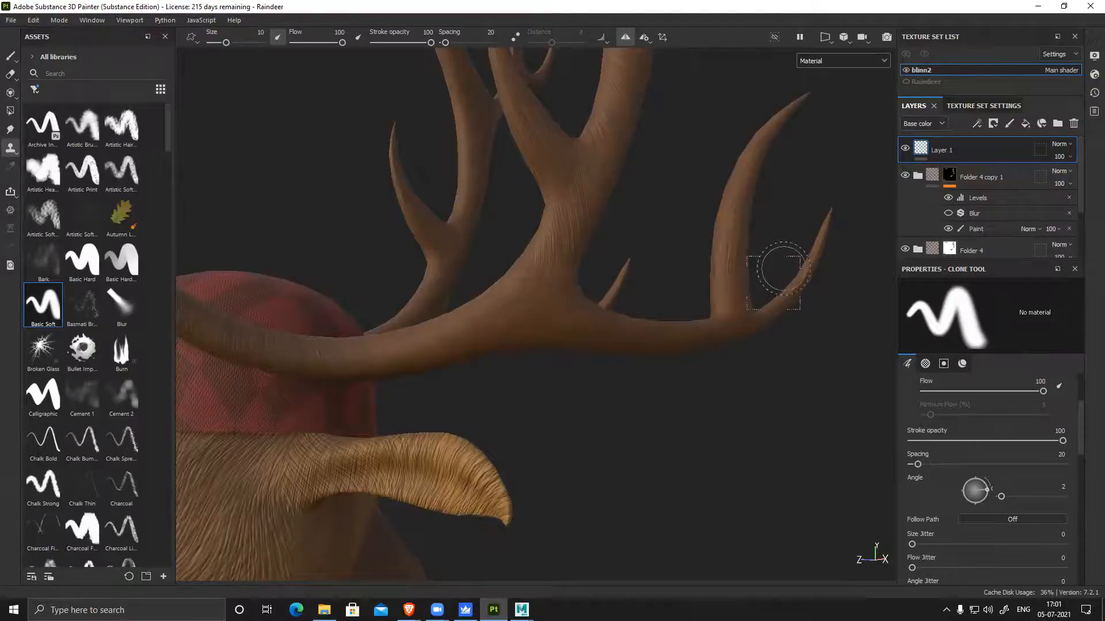
{"action": "left_click_drag", "start_coordinate": [428, 350], "coordinate": [495, 352], "text": "ctrl"}
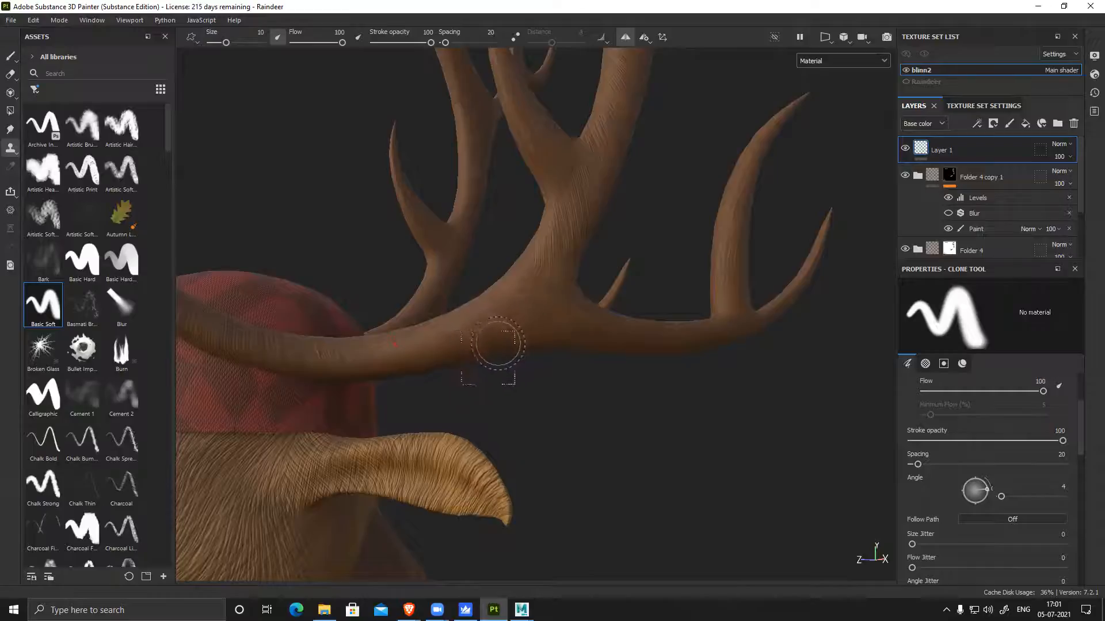
{"action": "left_click_drag", "start_coordinate": [425, 344], "coordinate": [426, 345], "text": "alt"}
{"action": "left_click_drag", "start_coordinate": [525, 382], "coordinate": [443, 357], "text": "alt"}
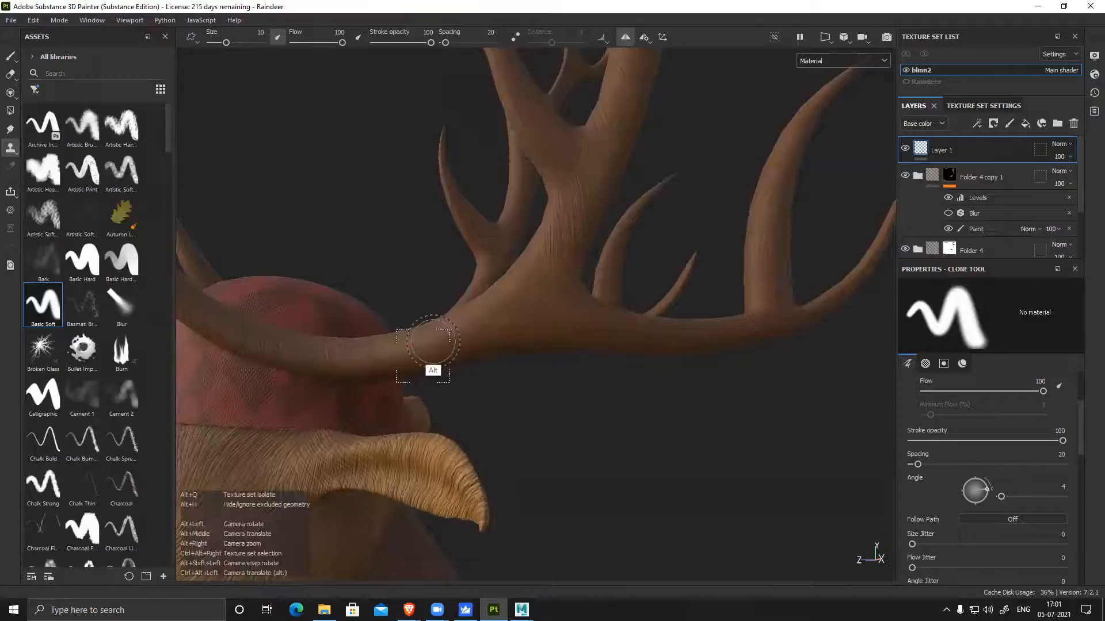
{"action": "left_click_drag", "start_coordinate": [474, 338], "coordinate": [425, 345], "text": "alt"}
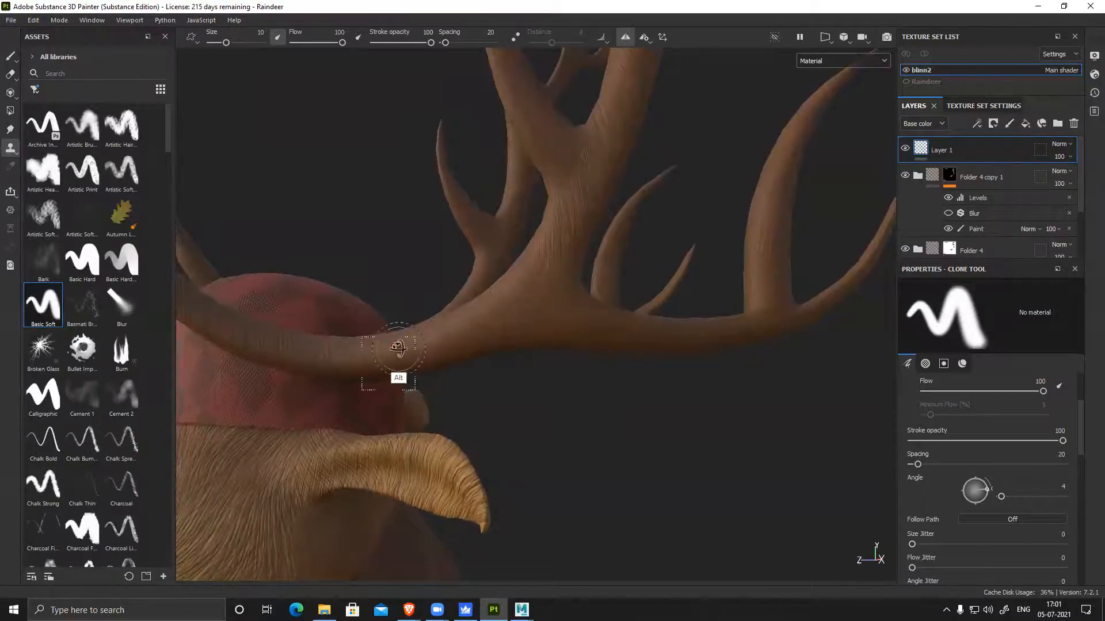
{"action": "left_click_drag", "start_coordinate": [370, 370], "coordinate": [567, 325], "text": "alt"}
{"action": "left_click_drag", "start_coordinate": [341, 361], "coordinate": [340, 361], "text": "ctrl"}
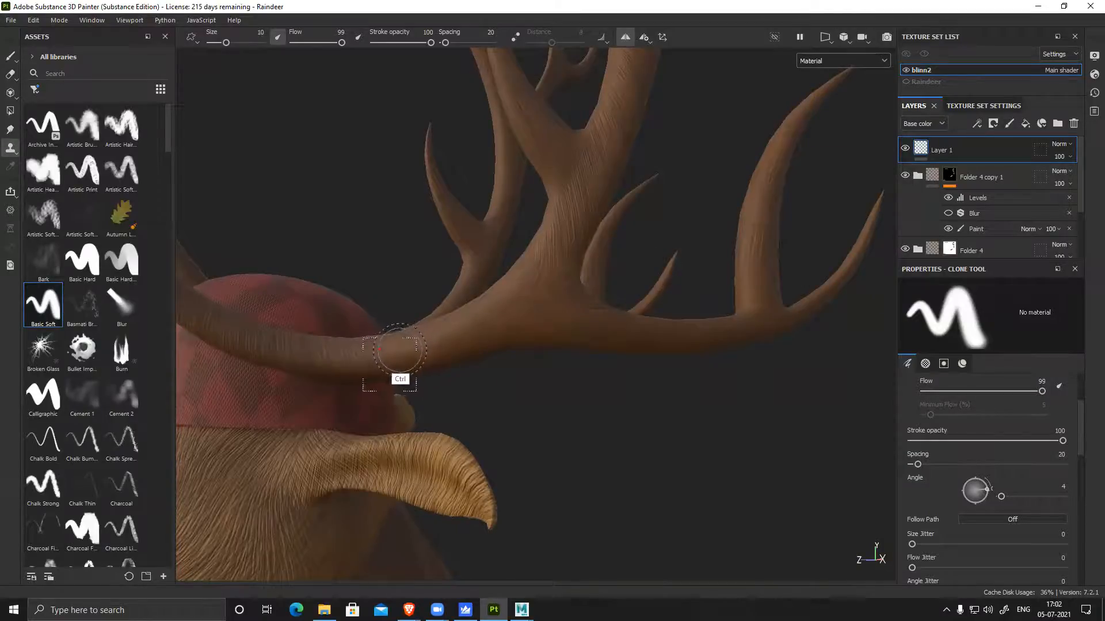
{"action": "left_click_drag", "start_coordinate": [279, 351], "coordinate": [279, 349], "text": "ctrl"}
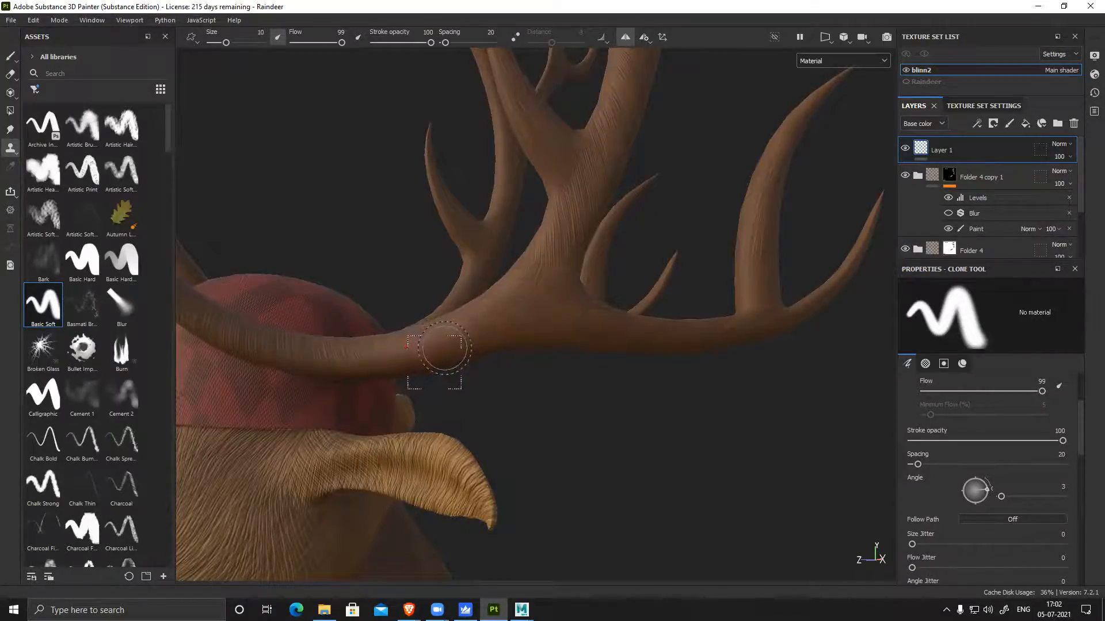
{"action": "key", "text": "y"}
{"action": "key", "text": "y"}
{"action": "key", "text": "y"}
{"action": "key", "text": "y"}
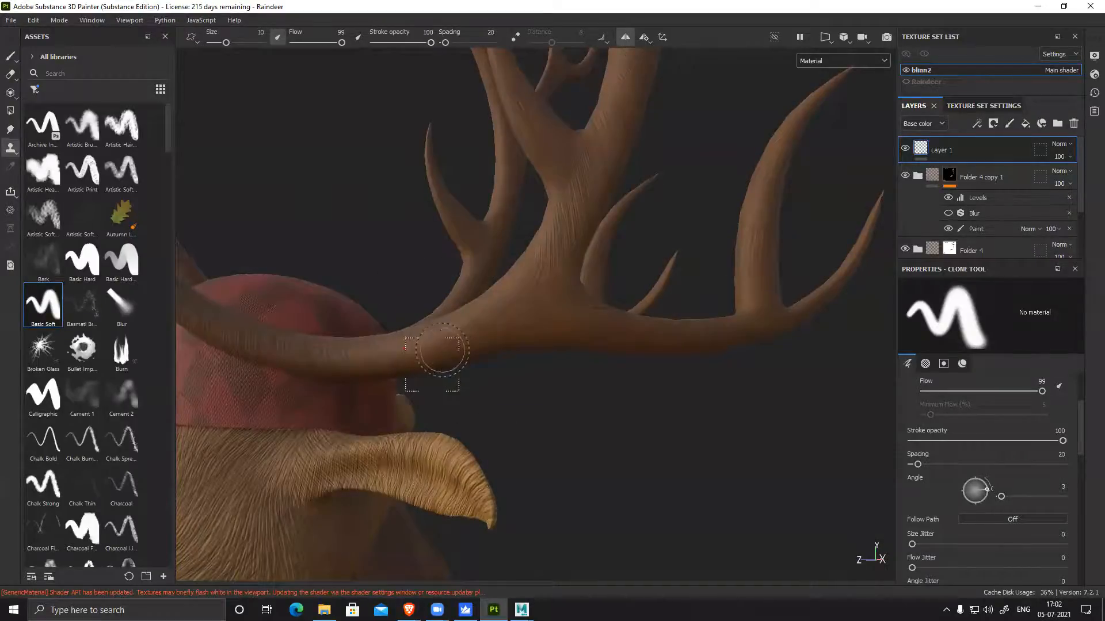
{"action": "key", "text": "y"}
{"action": "key", "text": "y"}
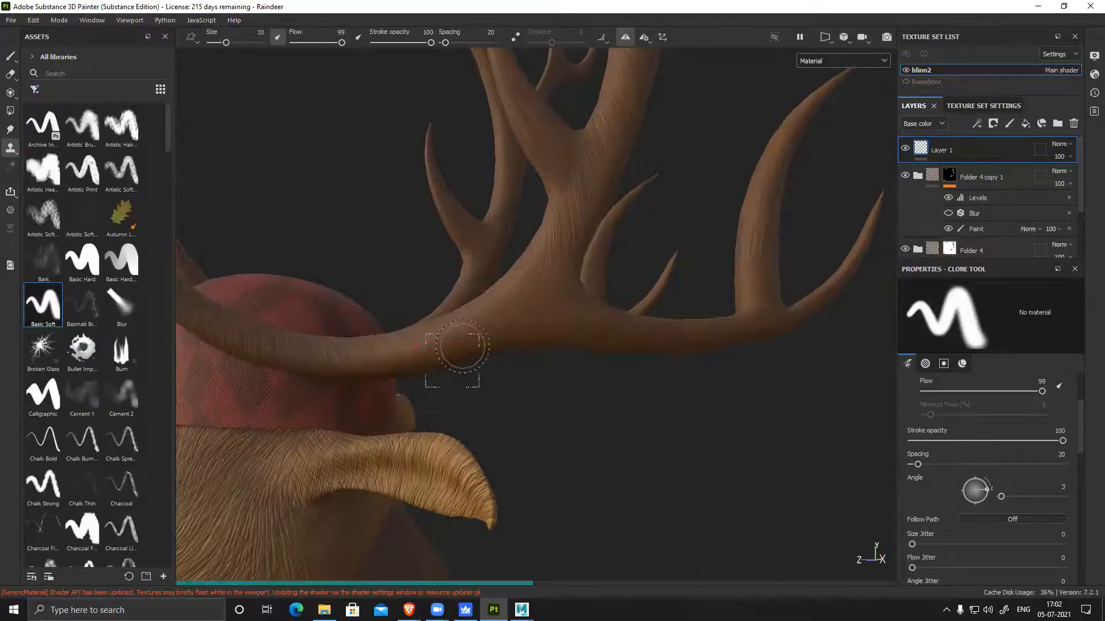
{"action": "key", "text": "1"}
{"action": "key", "text": "y"}
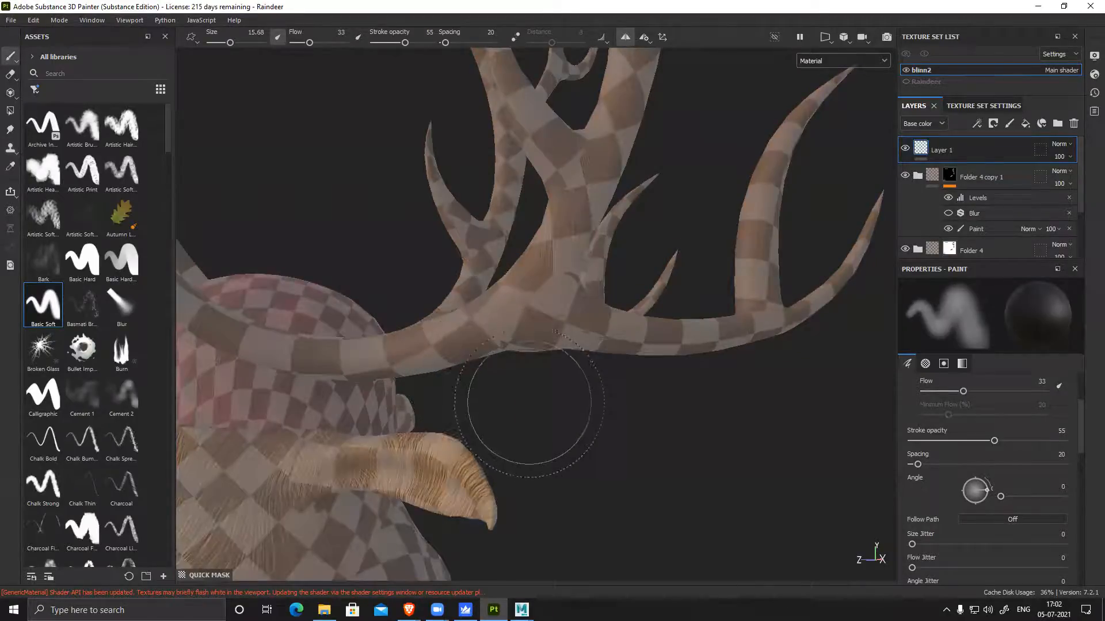
{"action": "key", "text": "ctrl"}
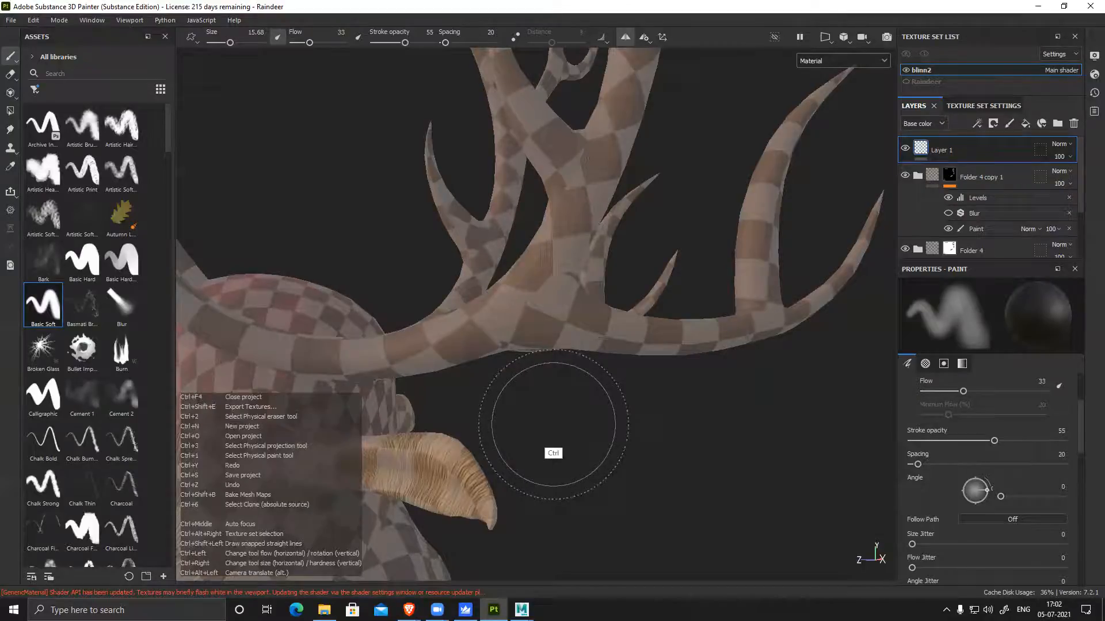
{"action": "key", "text": "t"}
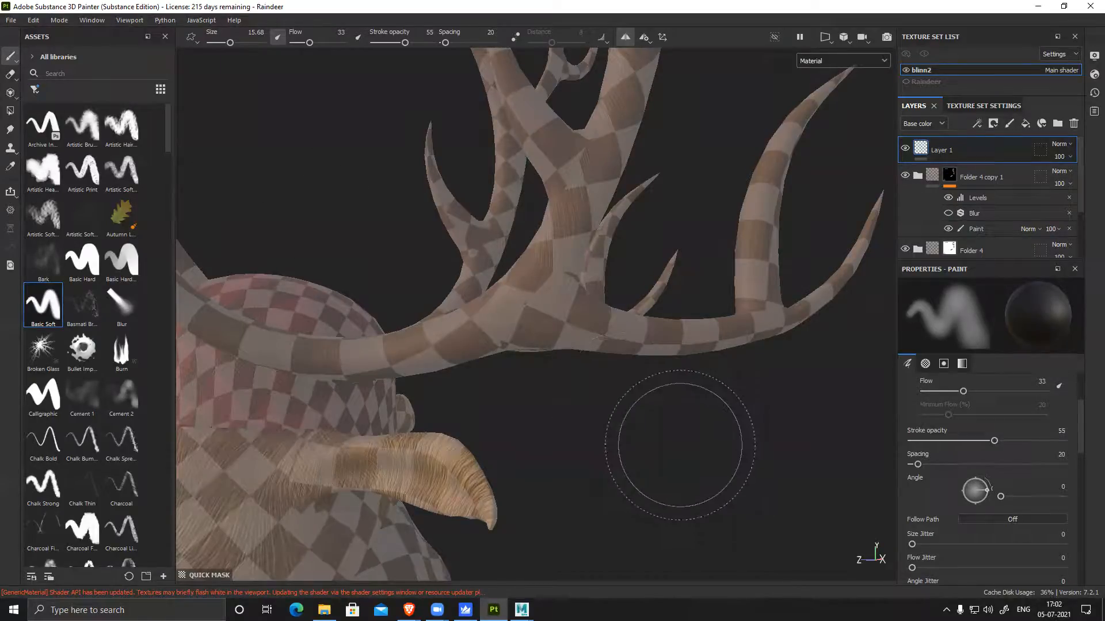
{"action": "key", "text": "6"}
{"action": "mouse_move", "coordinate": [730, 446]}
{"action": "left_mouse_down", "text": "alt"}
{"action": "mouse_move", "coordinate": [567, 437]}
{"action": "mouse_move", "coordinate": [711, 439]}
{"action": "mouse_move", "coordinate": [486, 368]}
{"action": "left_mouse_up", "text": "alt"}
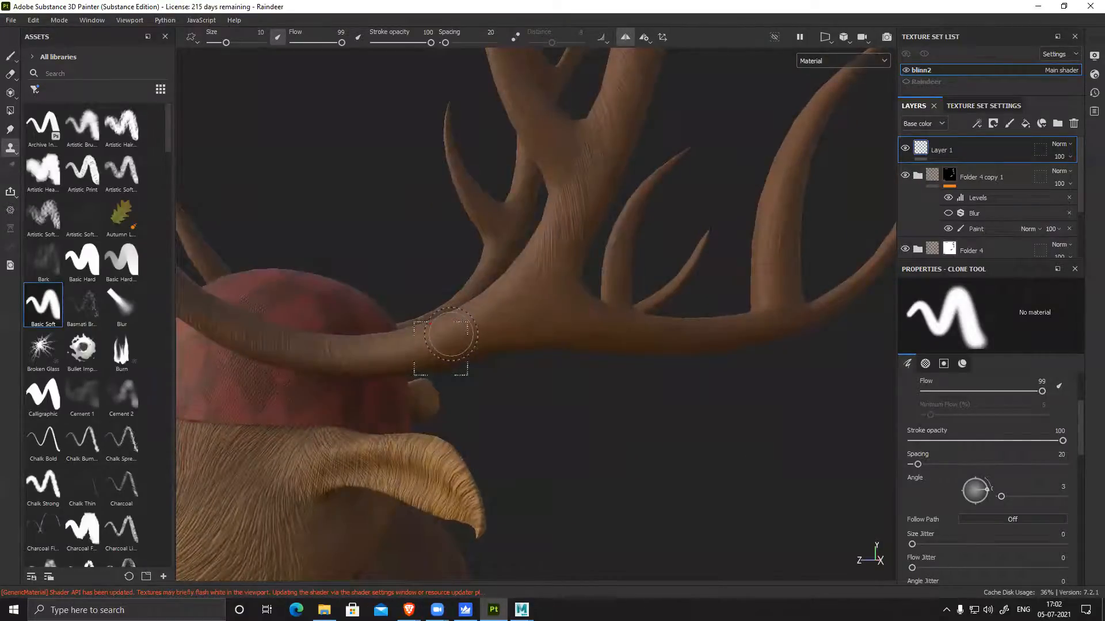
{"action": "left_click", "coordinate": [449, 334]}
{"action": "key", "text": "d"}
{"action": "key", "text": "d"}
{"action": "key", "text": "d"}
{"action": "key", "text": "f"}
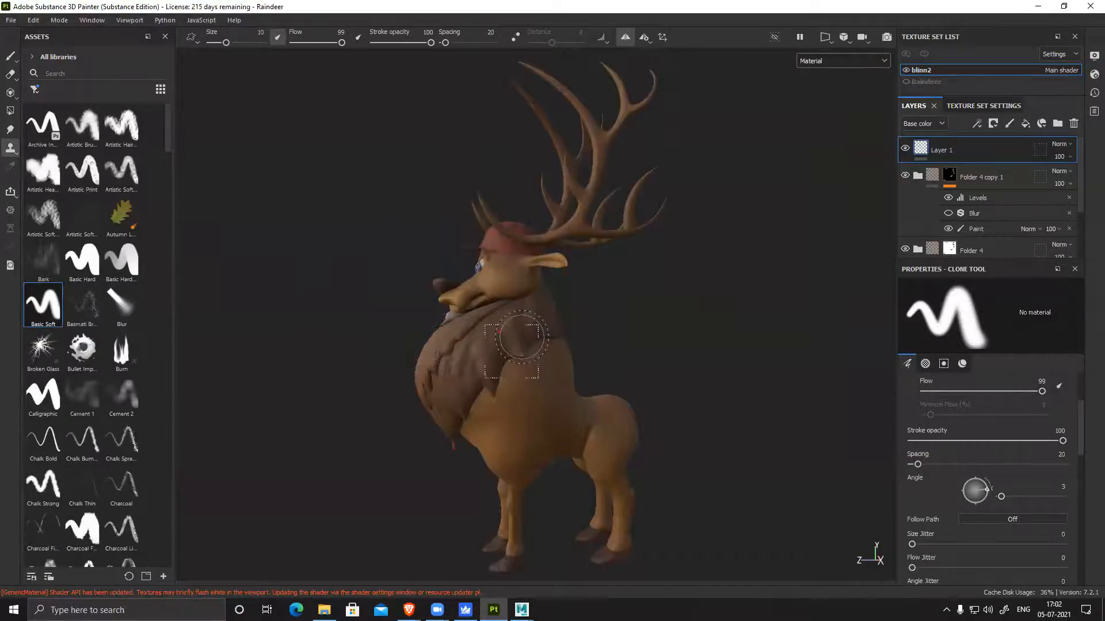
{"action": "key", "text": "l"}
{"action": "key", "text": "l"}
{"action": "key", "text": "l"}
{"action": "key", "text": "l"}
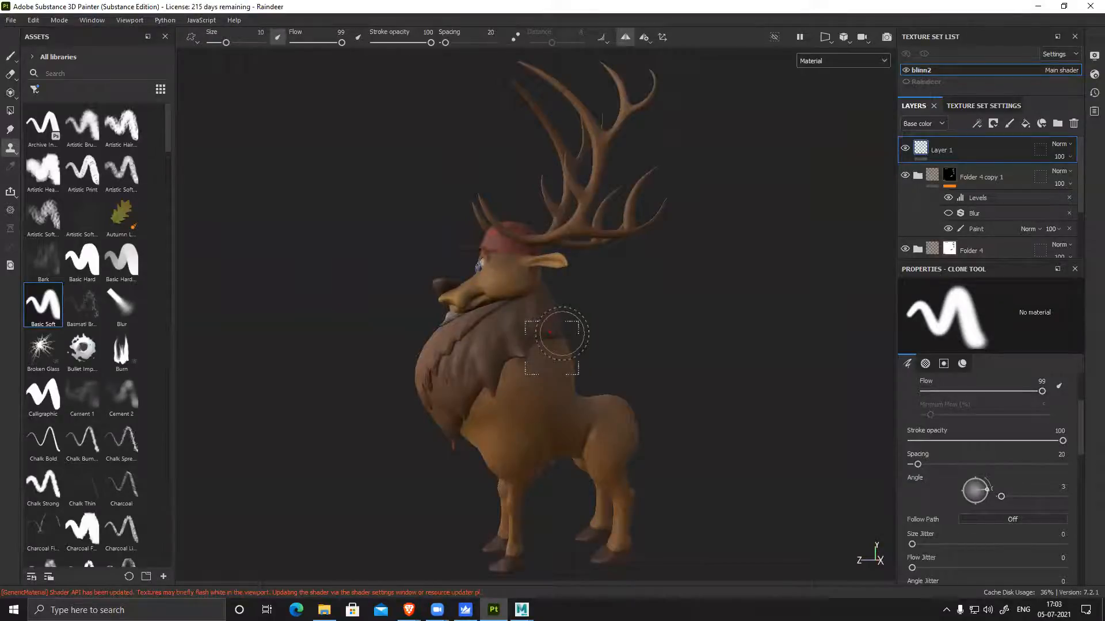
Reduce the Clone tool's brush size to 7.65
{"action": "right_click_drag", "start_coordinate": [549, 333], "coordinate": [549, 333], "text": "ctrl"}
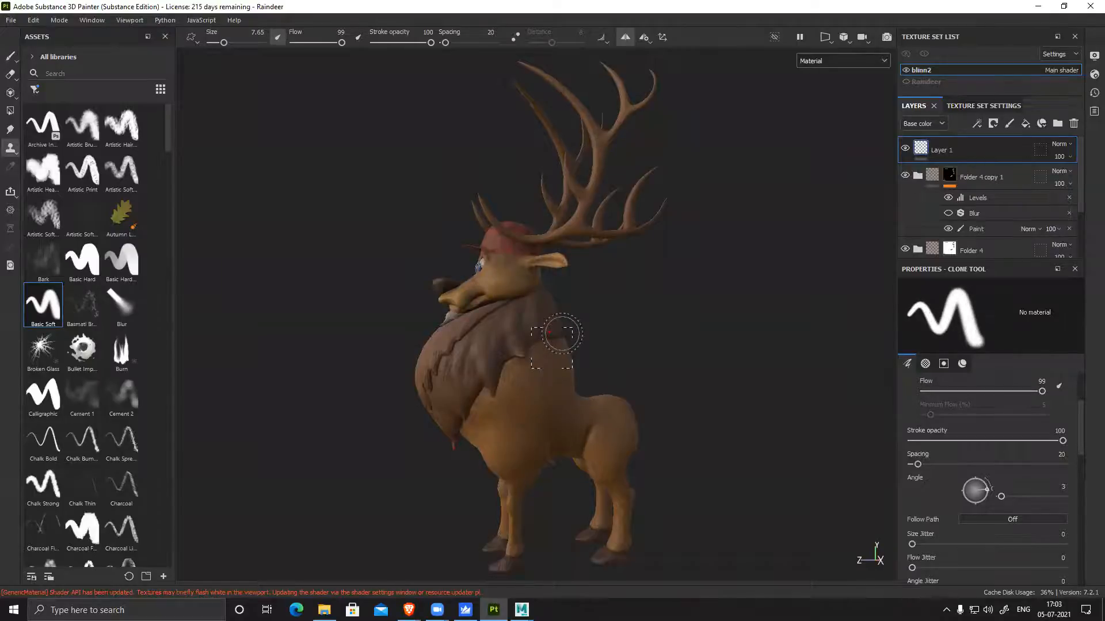
{"action": "key", "text": "Tab"}
{"action": "key", "text": "Tab"}
Examine the whole reindeer in the single-channel views and the ID and Ambient occlusion mesh maps, returning to the Material view
{"action": "key", "text": "c"}
{"action": "key", "text": "c"}
{"action": "key", "text": "c"}
{"action": "key", "text": "c"}
{"action": "key", "text": "c"}
{"action": "key", "text": "c"}
{"action": "key", "text": "c"}
{"action": "key", "text": "c"}
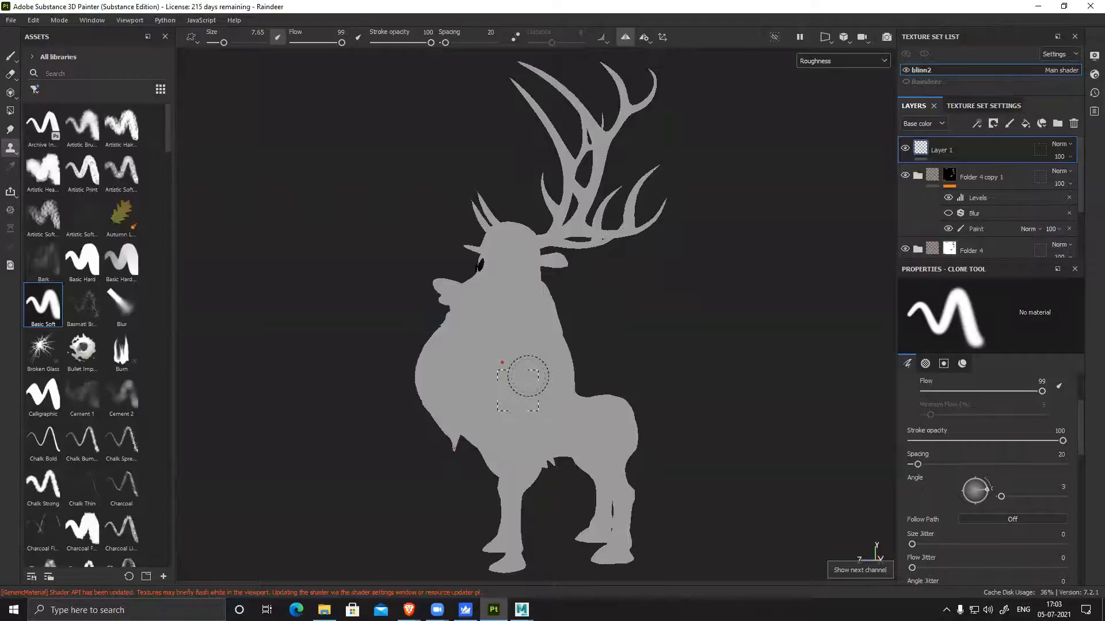
{"action": "key", "text": "m"}
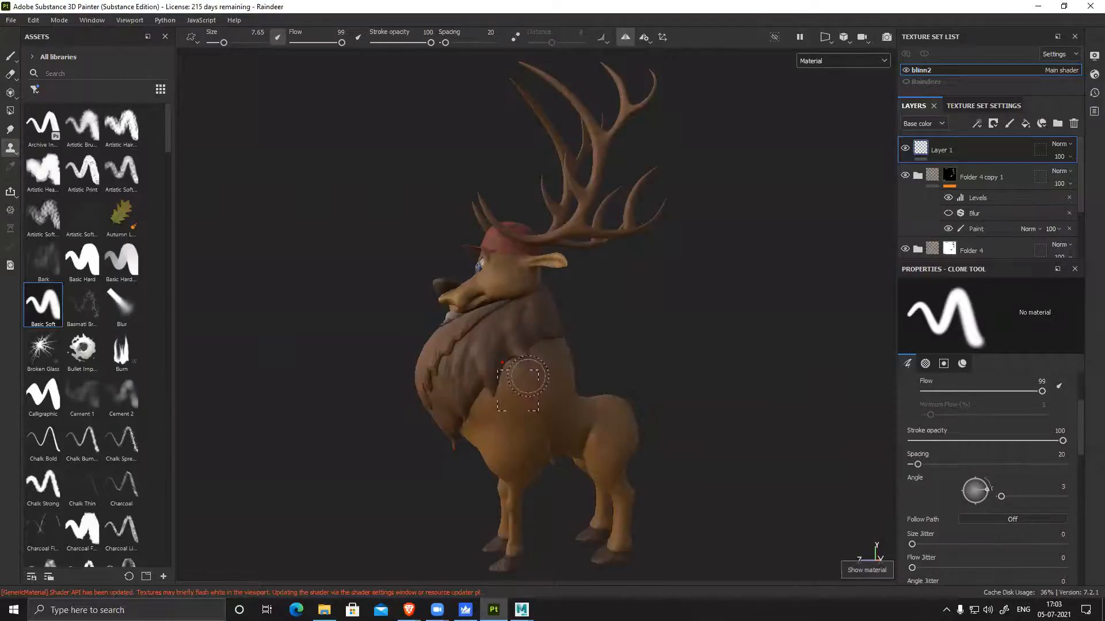
{"action": "key", "text": "b"}
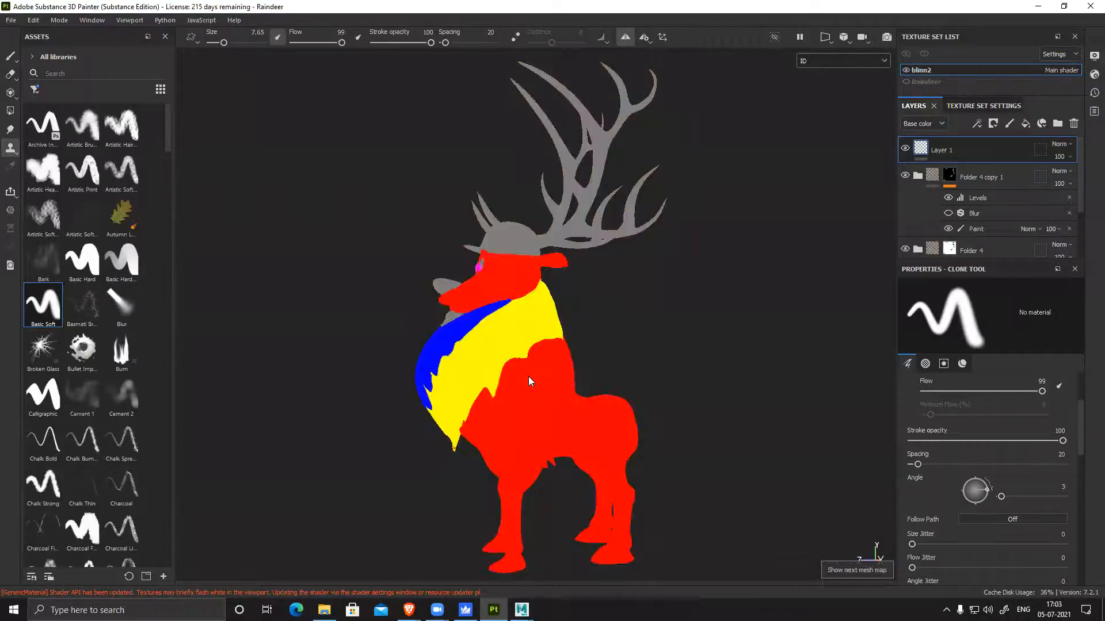
{"action": "key", "text": "b"}
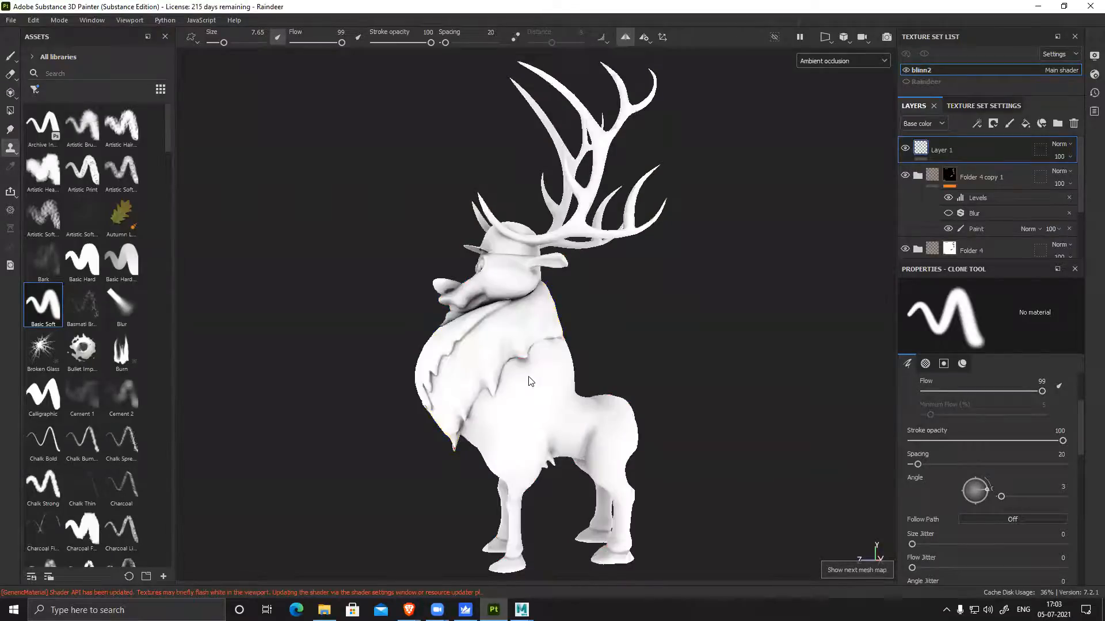
{"action": "key", "text": "m"}
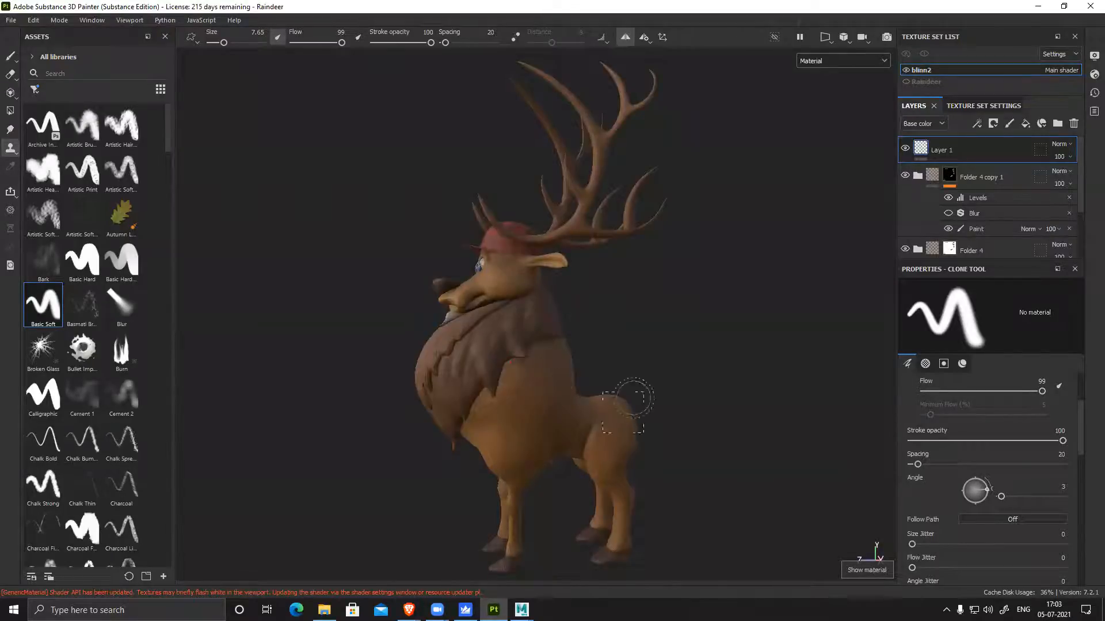
Examine the reindeer's side, head and antler forks at closer range
{"action": "left_click_drag", "start_coordinate": [731, 366], "coordinate": [690, 372], "text": "alt"}
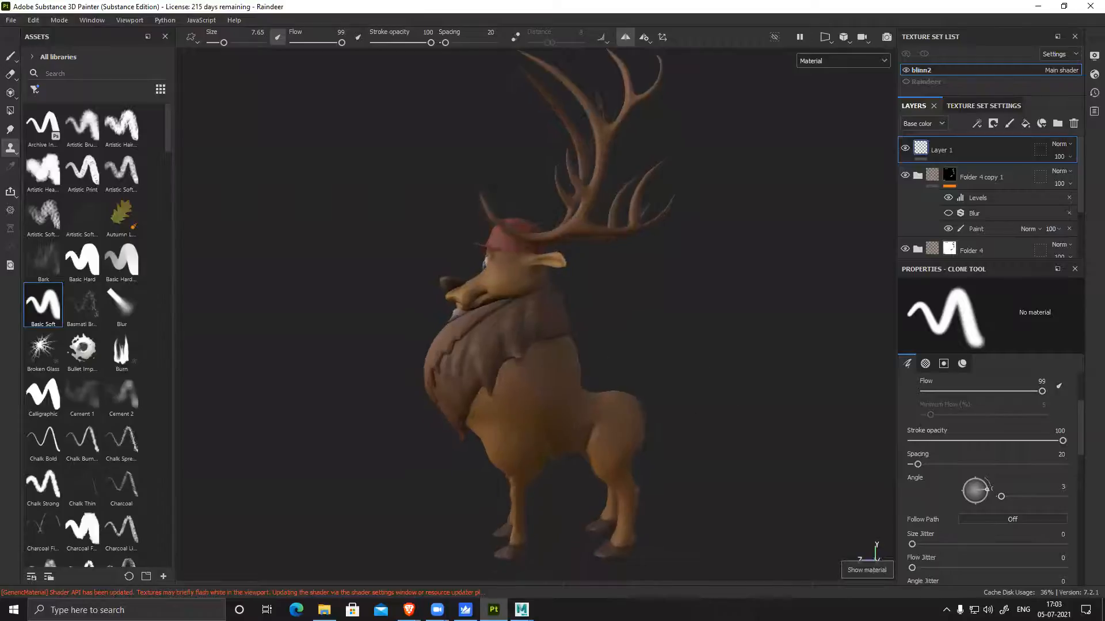
{"action": "right_click_drag", "start_coordinate": [668, 391], "coordinate": [700, 471], "text": "alt"}
{"action": "middle_click_drag", "start_coordinate": [644, 305], "coordinate": [611, 340], "text": "alt"}
{"action": "right_click_drag", "start_coordinate": [574, 296], "coordinate": [644, 434], "text": "alt"}
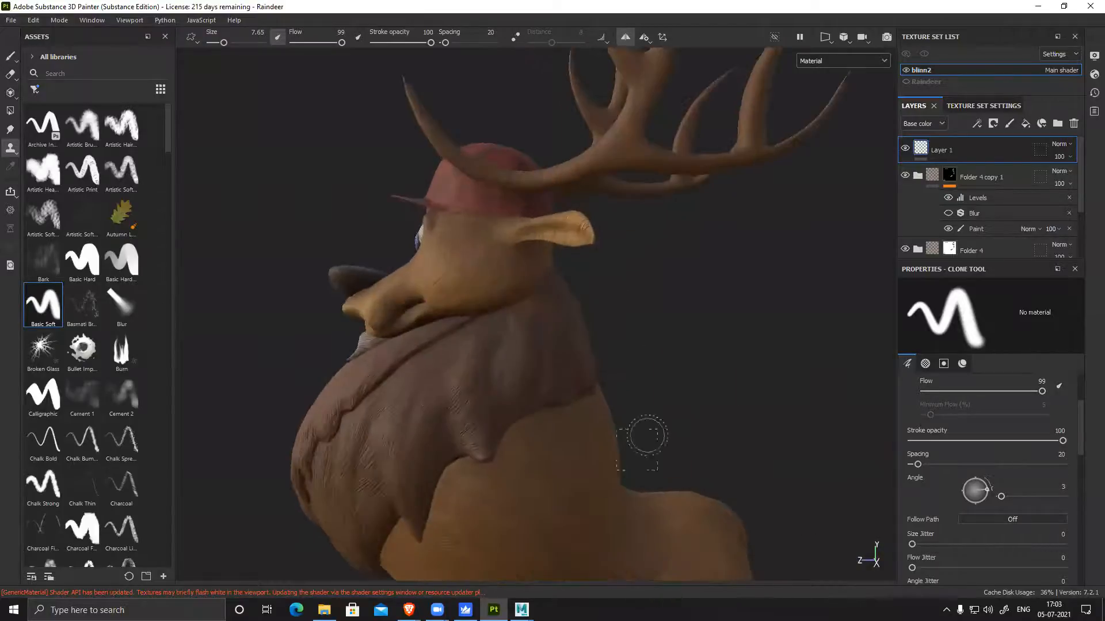
{"action": "left_click_drag", "start_coordinate": [524, 340], "coordinate": [562, 249], "text": "alt"}
{"action": "middle_click_drag", "start_coordinate": [562, 249], "coordinate": [507, 351], "text": "alt"}
{"action": "right_click_drag", "start_coordinate": [507, 351], "coordinate": [552, 449], "text": "alt"}
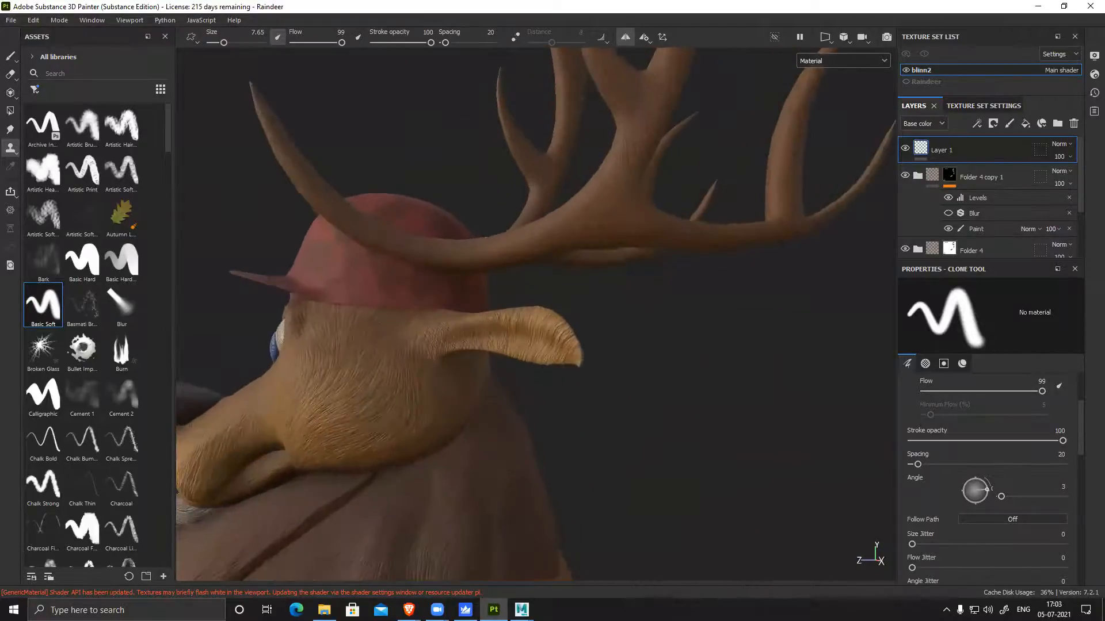
{"action": "middle_click_drag", "start_coordinate": [432, 399], "coordinate": [486, 394], "text": "alt"}
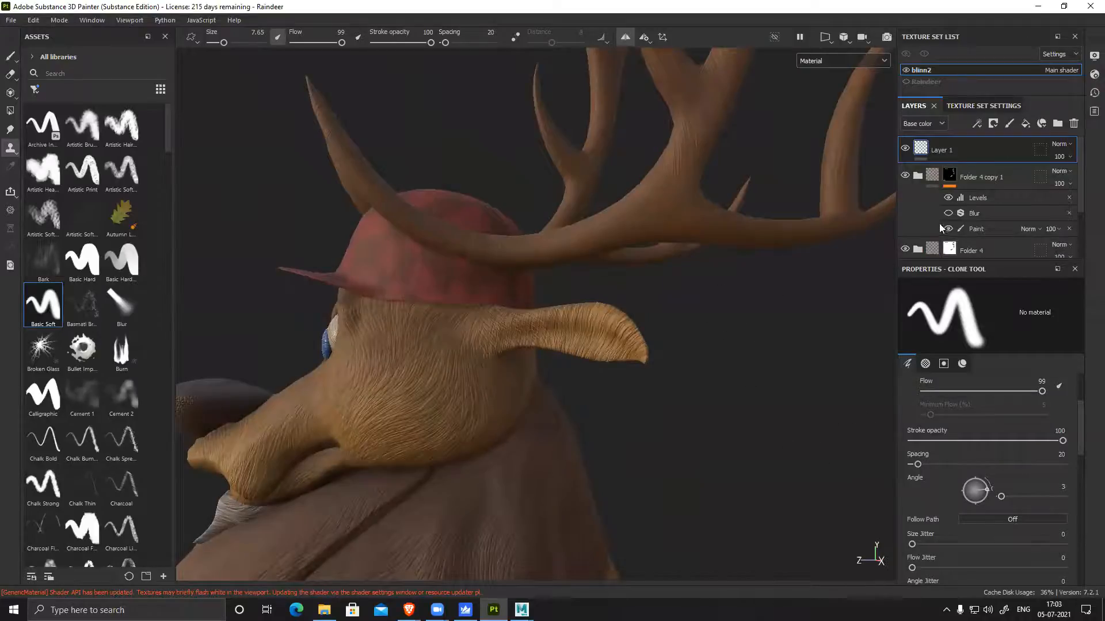
{"action": "middle_click_drag", "start_coordinate": [688, 247], "coordinate": [641, 374], "text": "alt"}
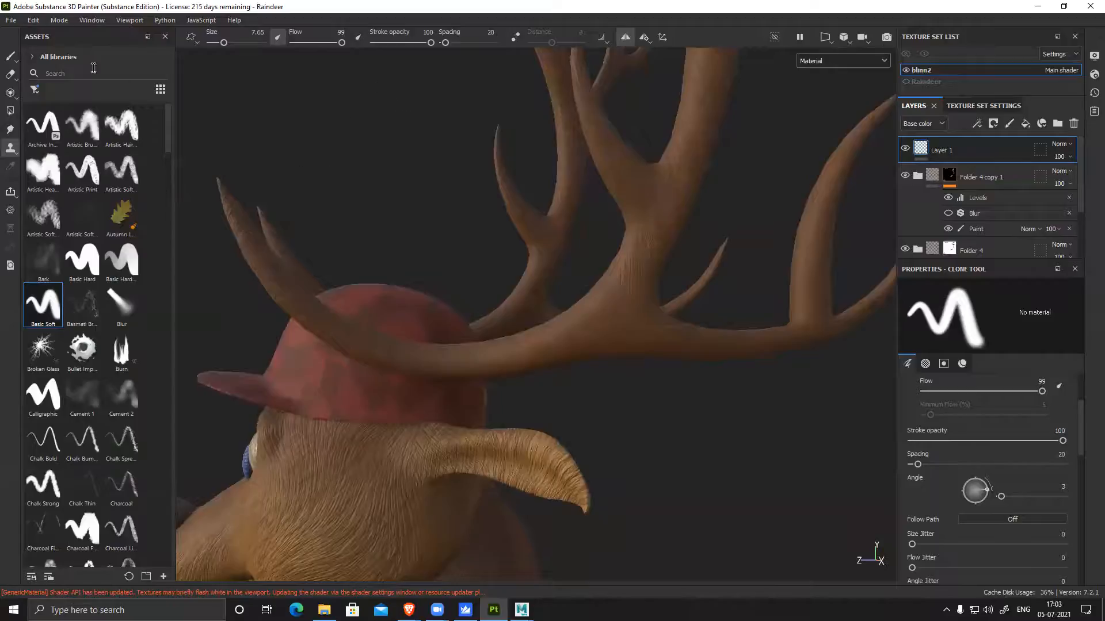
Try the Clone tool's absolute source mode on the lower antler near the fork, and return to relative source mode
{"action": "left_click", "coordinate": [14, 145]}
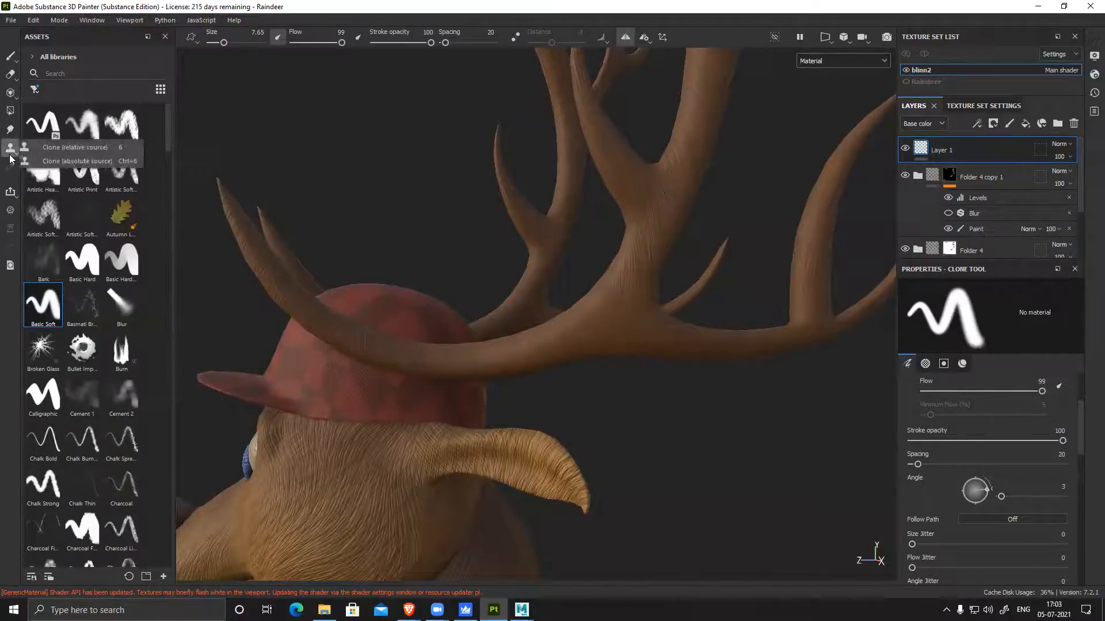
{"action": "left_click", "coordinate": [74, 161]}
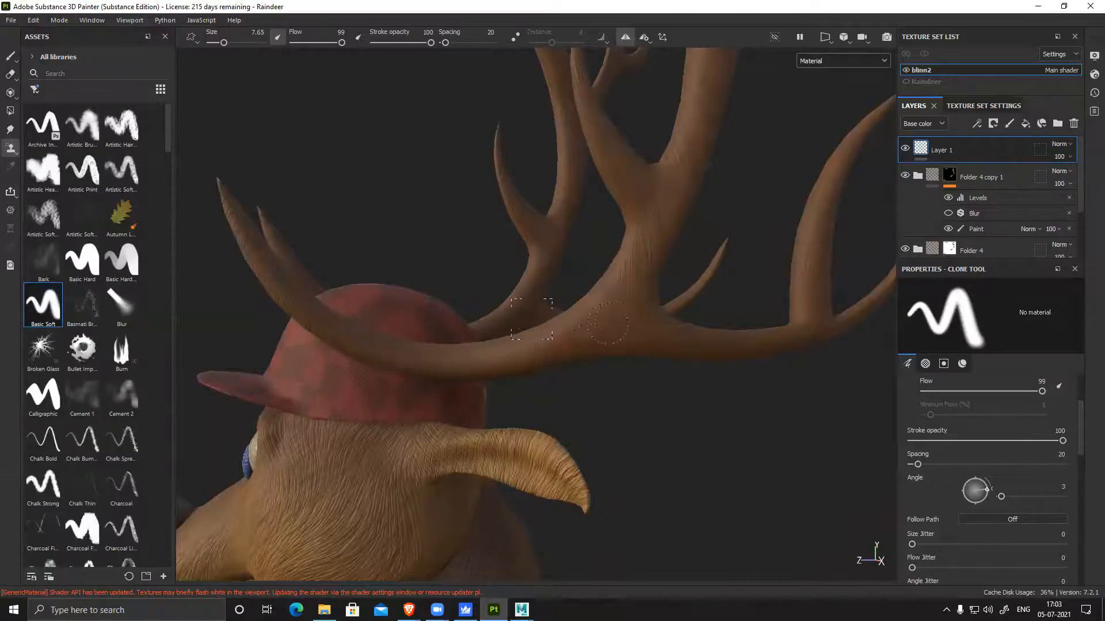
{"action": "mouse_move", "coordinate": [587, 328]}
{"action": "left_mouse_down", "text": "alt"}
{"action": "mouse_move", "coordinate": [604, 337]}
{"action": "mouse_move", "coordinate": [582, 328]}
{"action": "mouse_move", "coordinate": [589, 345]}
{"action": "mouse_move", "coordinate": [733, 399]}
{"action": "mouse_move", "coordinate": [668, 323]}
{"action": "mouse_move", "coordinate": [620, 289]}
{"action": "left_mouse_up", "text": "alt"}
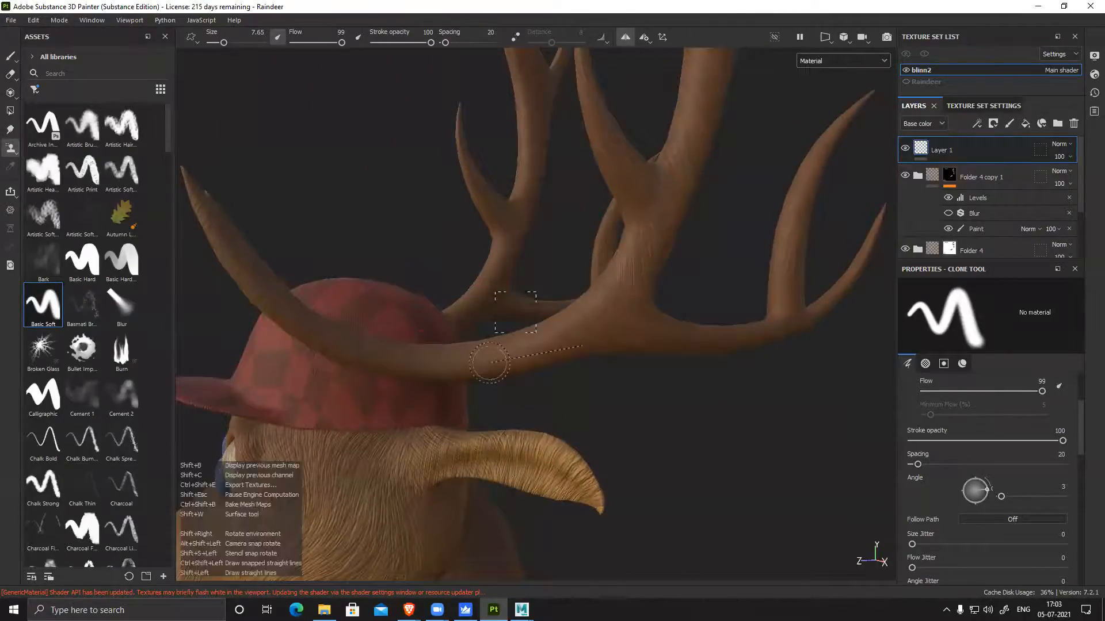
{"action": "key", "text": "Tab"}
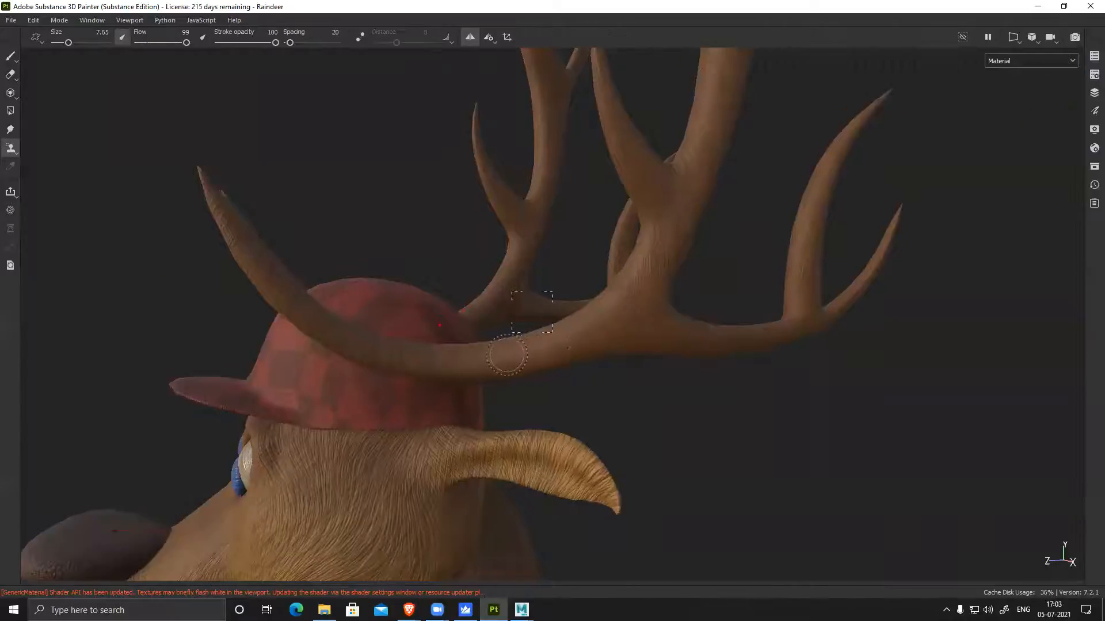
{"action": "key", "text": "Tab"}
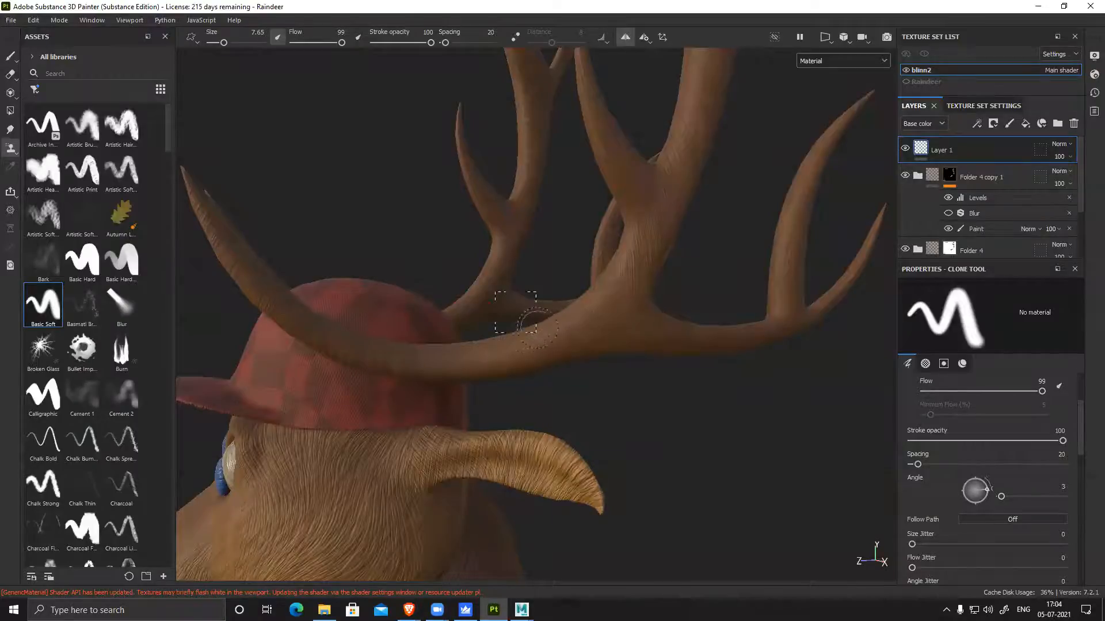
{"action": "left_click_drag", "start_coordinate": [602, 377], "coordinate": [582, 376], "text": "alt"}
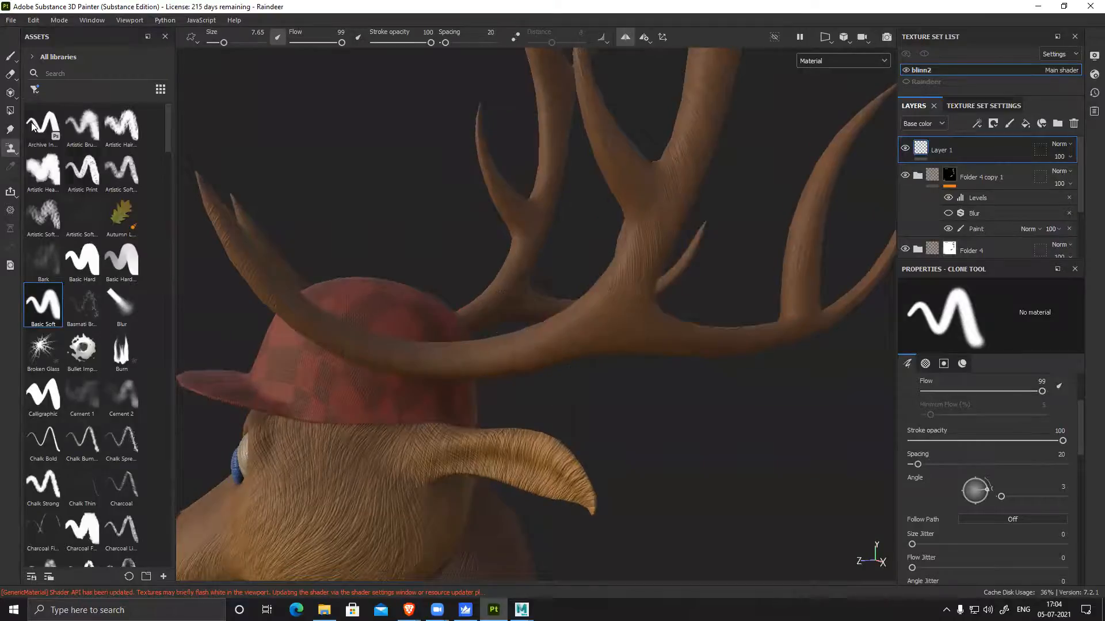
{"action": "left_click", "coordinate": [11, 55]}
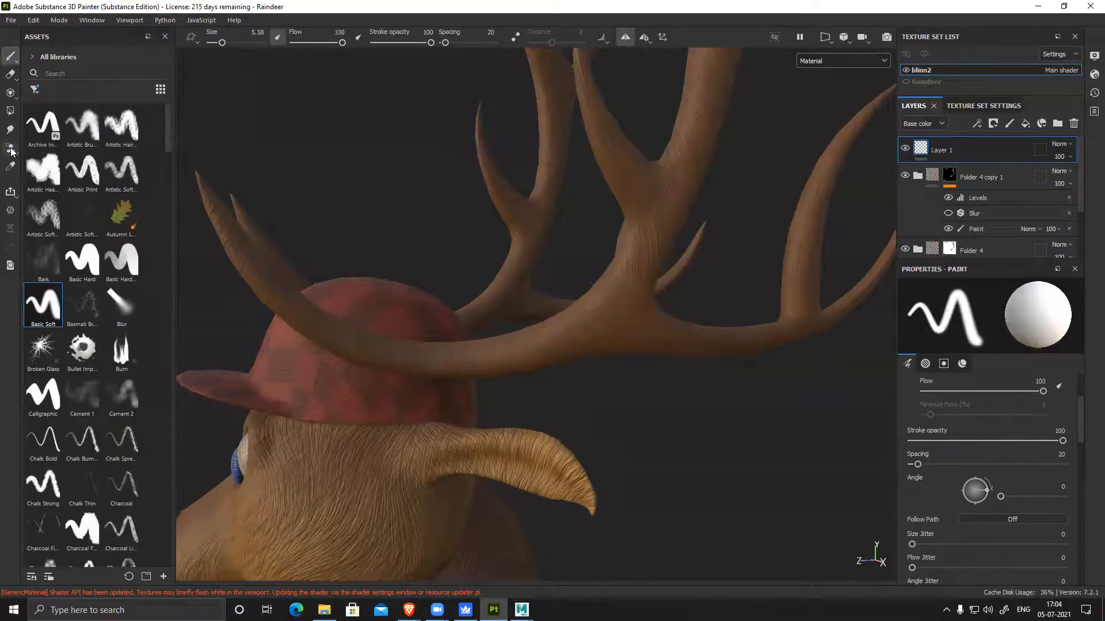
{"action": "mouse_move", "coordinate": [10, 151]}
{"action": "left_click", "coordinate": [55, 152]}
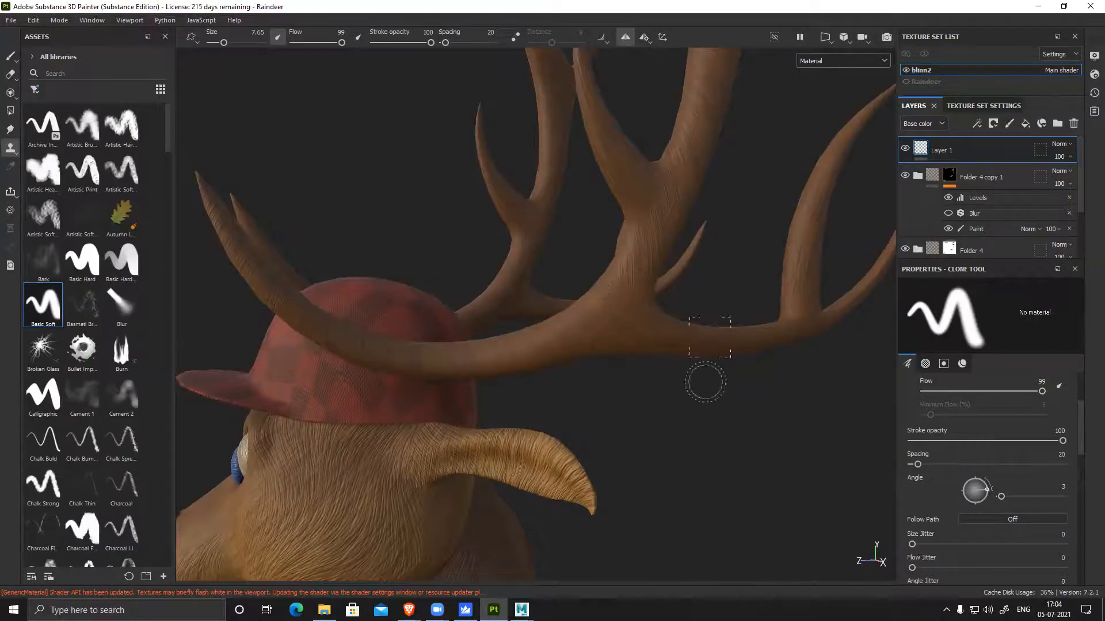
{"action": "scroll", "coordinate": [1022, 419], "scroll_direction": "down", "scroll_amount": 2}
{"action": "scroll", "coordinate": [1022, 419], "scroll_direction": "up", "scroll_amount": 2}
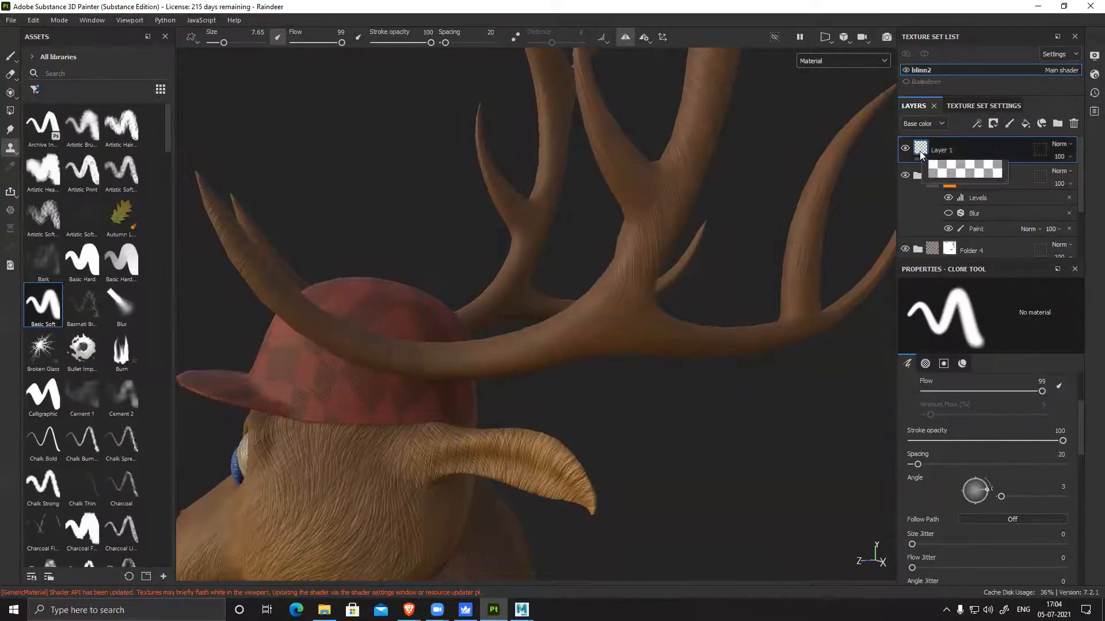
{"action": "left_click_drag", "start_coordinate": [736, 377], "coordinate": [691, 389], "text": "alt"}
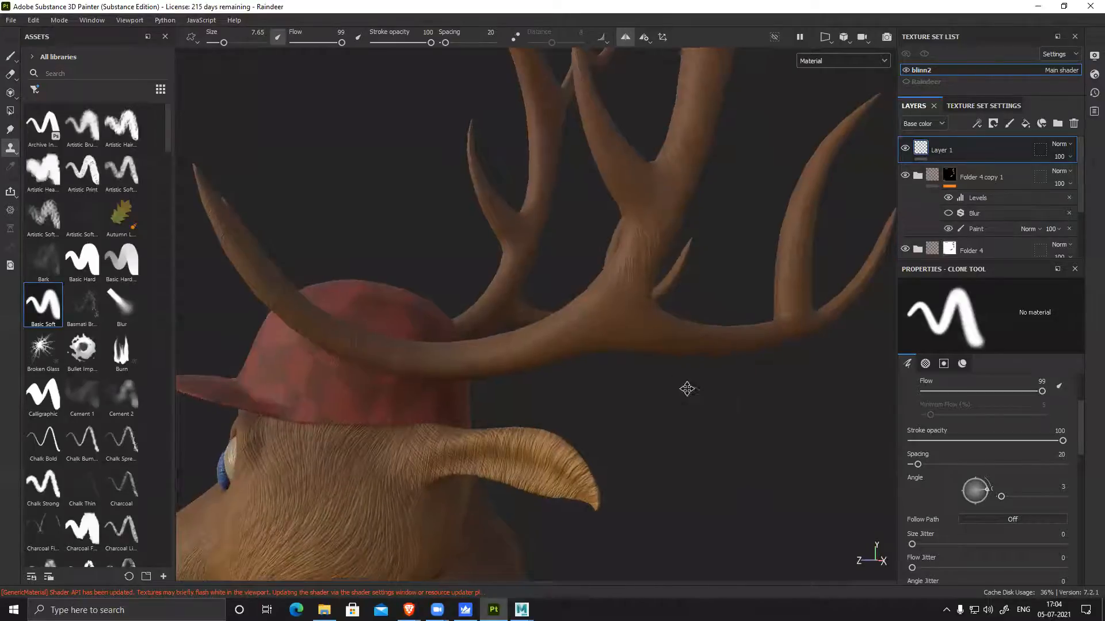
{"action": "middle_click_drag", "start_coordinate": [688, 389], "coordinate": [688, 367], "text": "alt"}
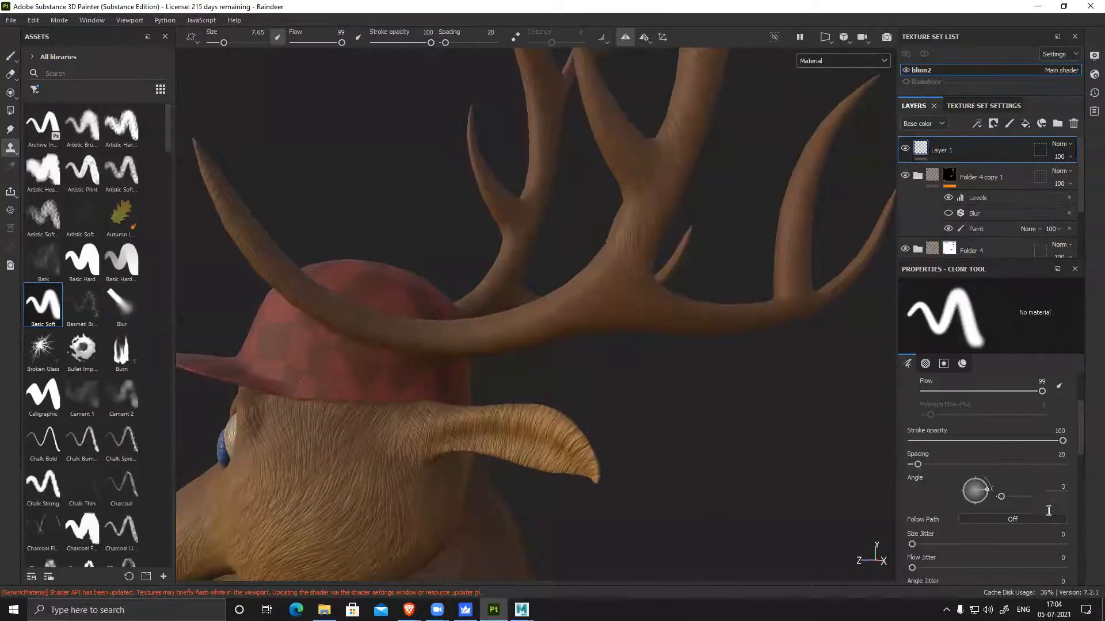
{"action": "scroll", "coordinate": [1046, 514], "scroll_direction": "down", "scroll_amount": 5}
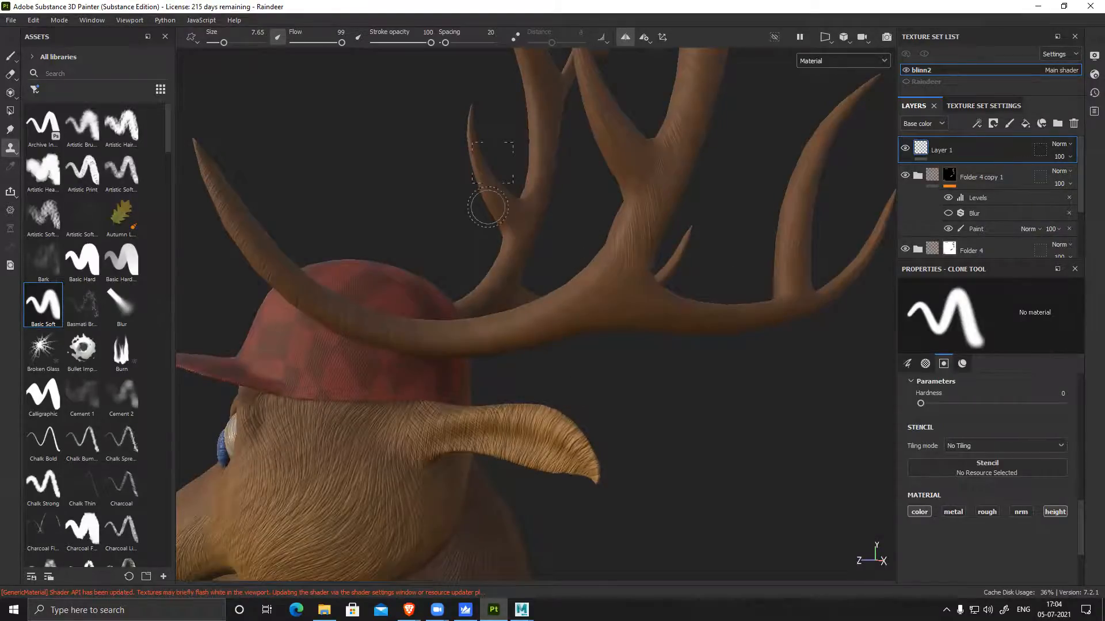
{"action": "left_click", "coordinate": [131, 21]}
{"action": "mouse_move", "coordinate": [205, 25]}
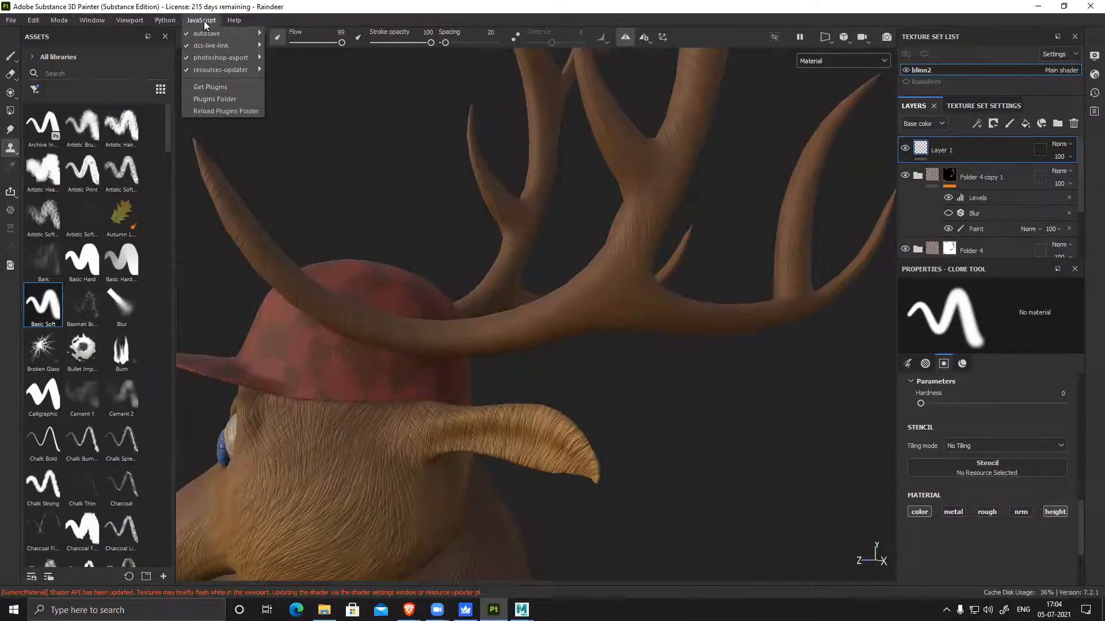
{"action": "mouse_move", "coordinate": [57, 23]}
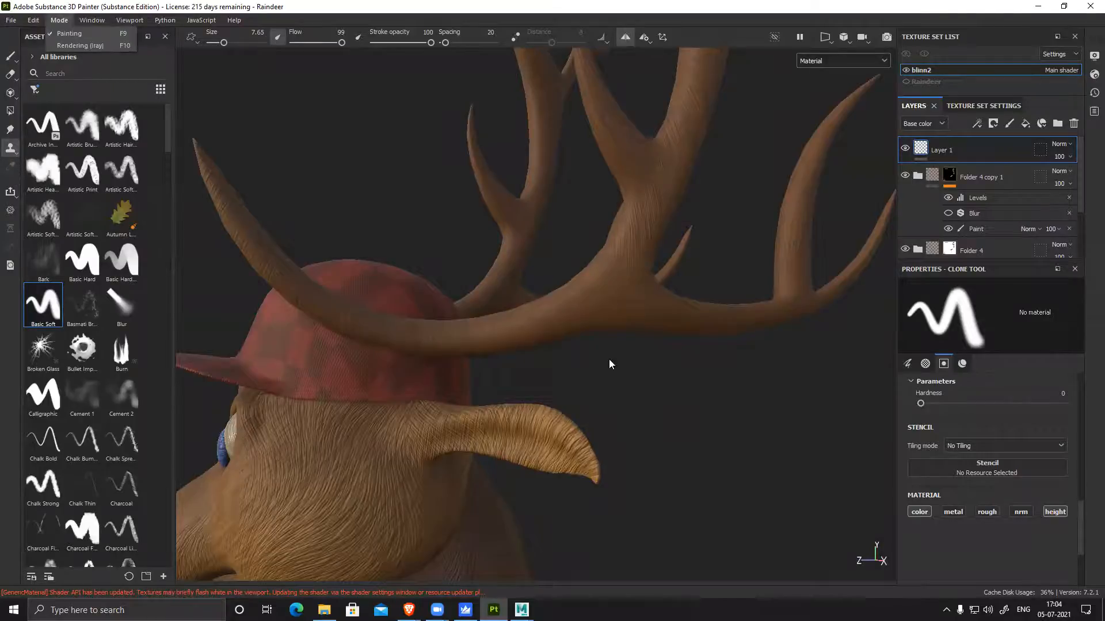
{"action": "left_click", "coordinate": [660, 396]}
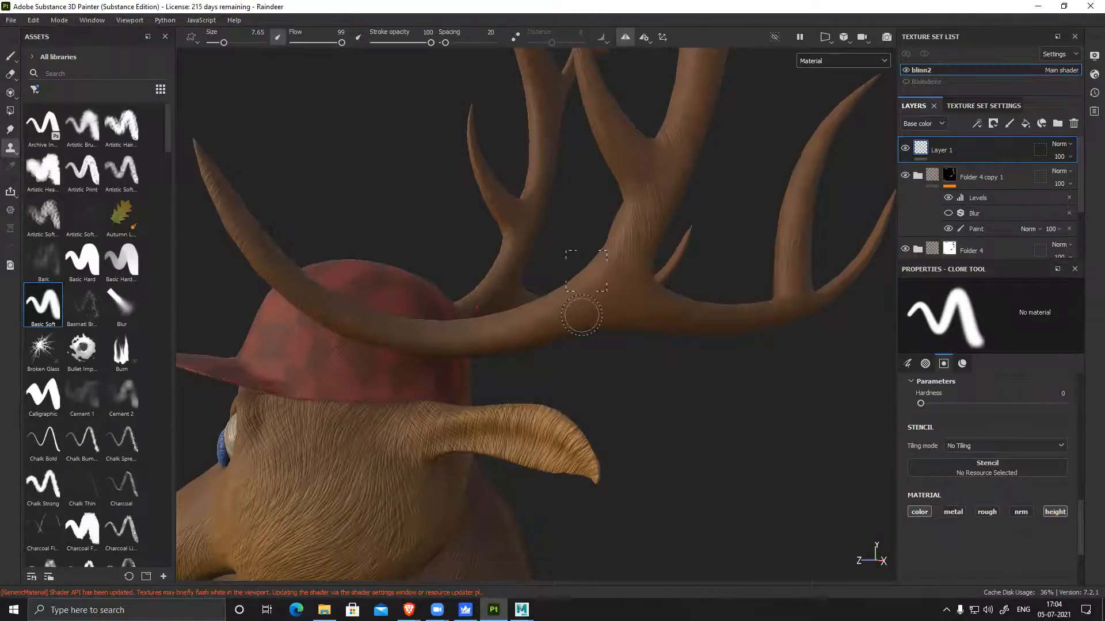
Set Layer 1's base color blending mode to Passthrough
{"action": "left_click", "coordinate": [1064, 145]}
{"action": "left_click", "coordinate": [1062, 166]}
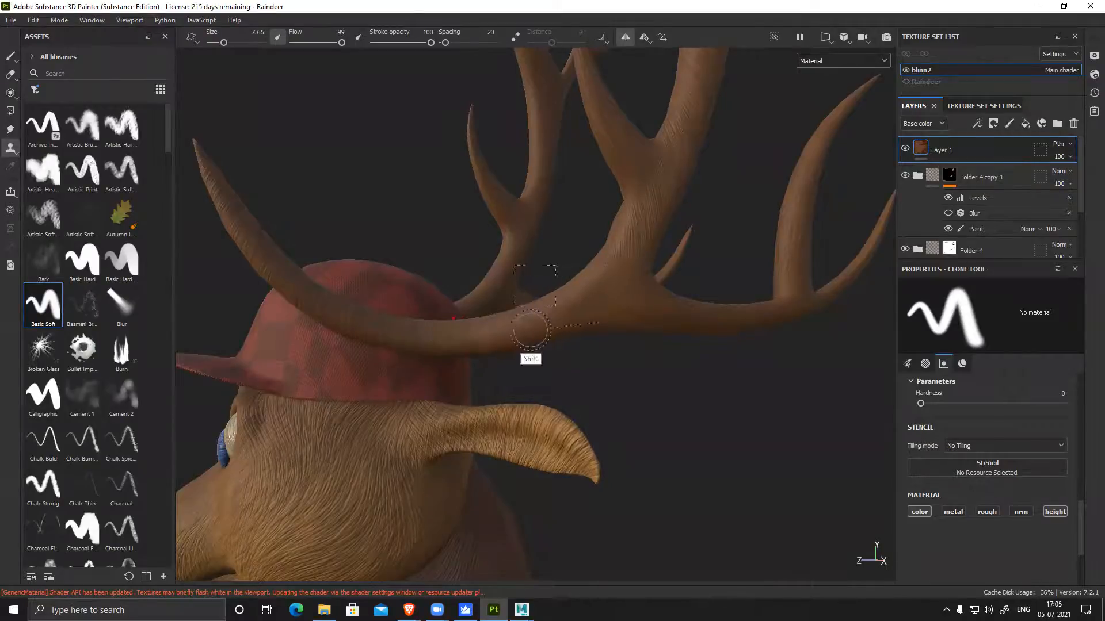
{"action": "mouse_move", "coordinate": [503, 337]}
{"action": "left_mouse_down", "text": "alt"}
{"action": "mouse_move", "coordinate": [525, 330]}
{"action": "mouse_move", "coordinate": [492, 337]}
{"action": "left_mouse_up", "text": "alt"}
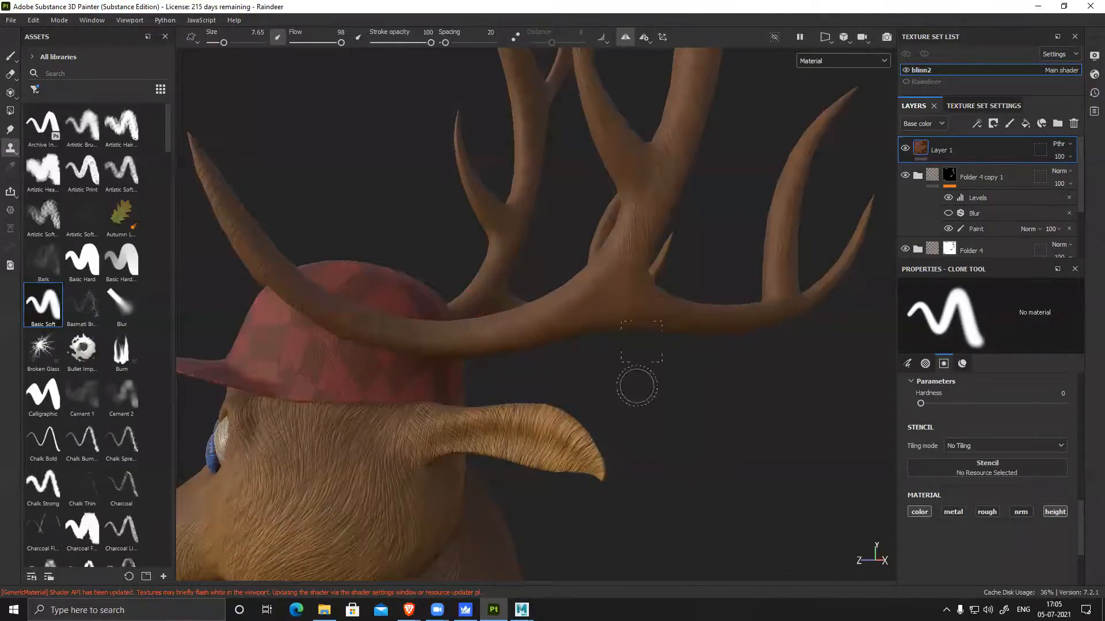
Set a clone source on the lower antler branch beside the cap and clone its grain over the smooth fork
{"action": "right_click_drag", "start_coordinate": [587, 391], "coordinate": [753, 444], "text": "alt"}
{"action": "middle_click_drag", "start_coordinate": [702, 449], "coordinate": [621, 499], "text": "alt"}
{"action": "left_click_drag", "start_coordinate": [622, 498], "coordinate": [547, 395], "text": "alt"}
{"action": "right_click_drag", "start_coordinate": [547, 395], "coordinate": [617, 548], "text": "alt"}
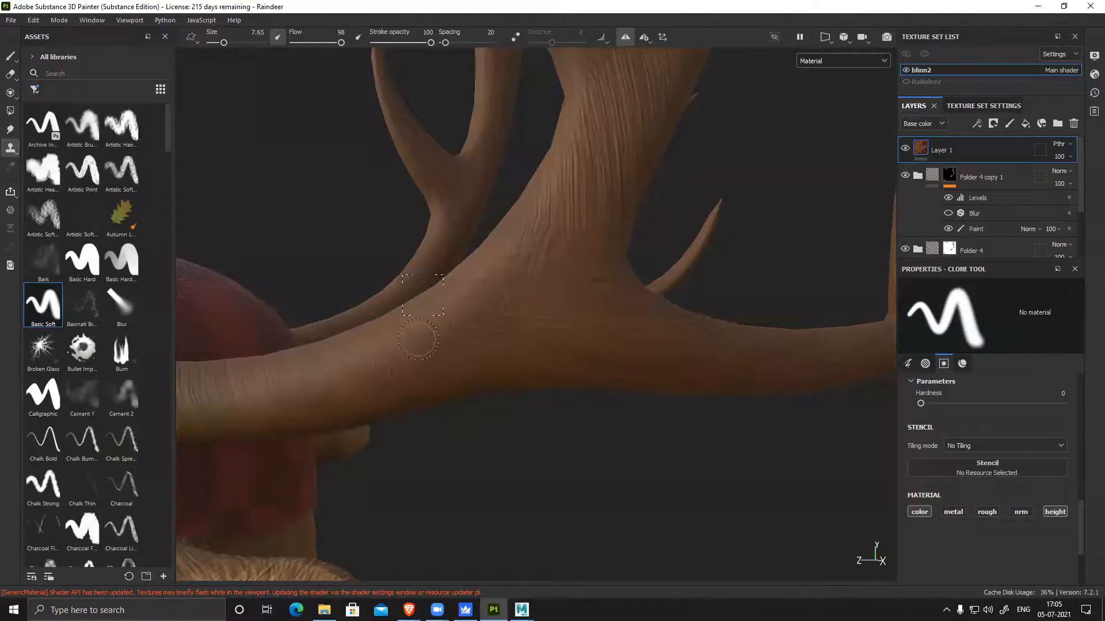
{"action": "key", "text": "alt+Tab"}
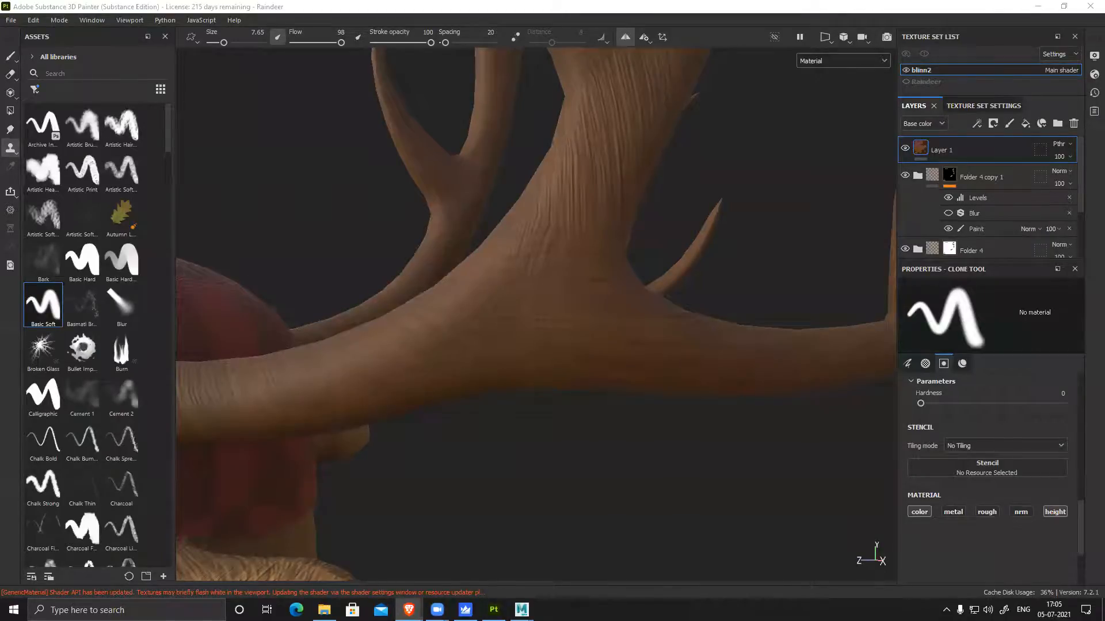
{"action": "left_click_drag", "start_coordinate": [519, 463], "coordinate": [528, 461], "text": "alt"}
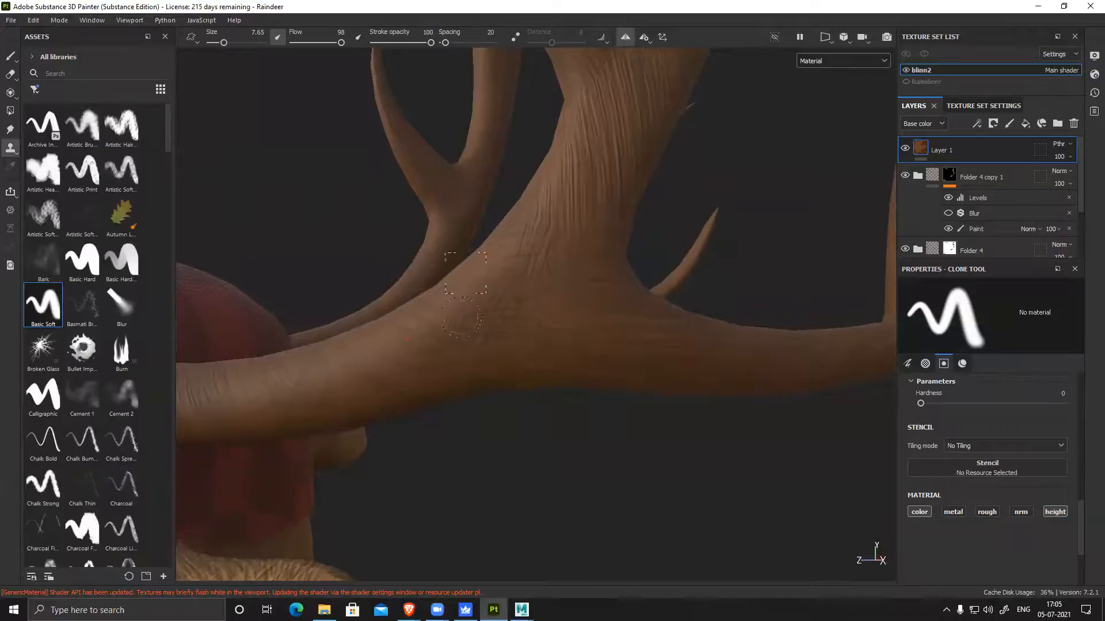
{"action": "key", "text": "v"}
{"action": "left_click", "coordinate": [352, 382]}
{"action": "left_click_drag", "start_coordinate": [801, 217], "coordinate": [587, 283], "text": "alt"}
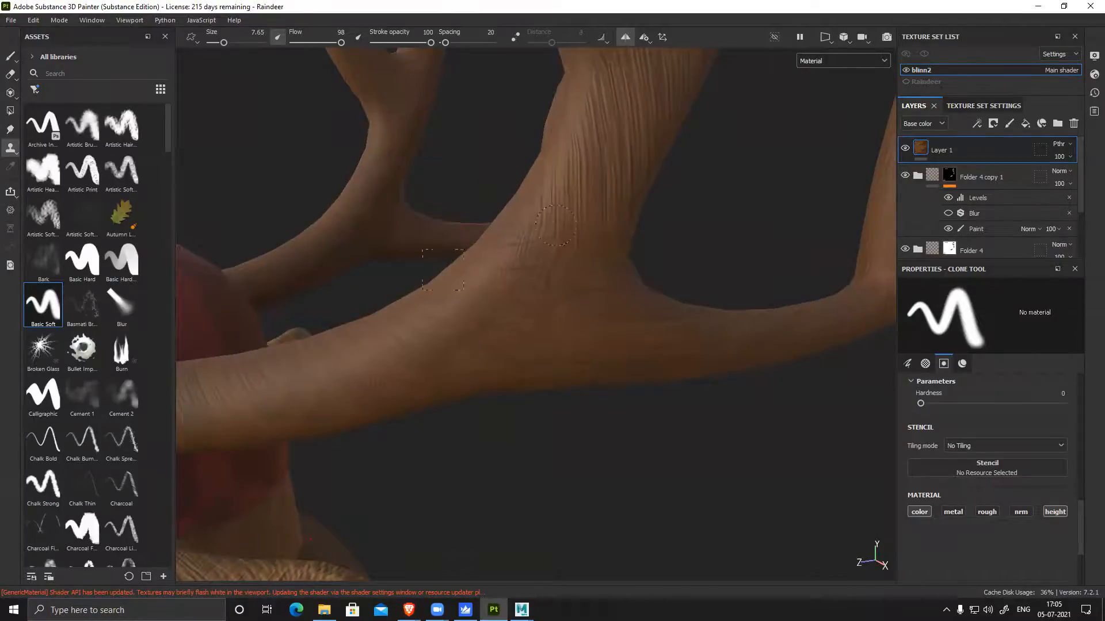
{"action": "left_click_drag", "start_coordinate": [720, 234], "coordinate": [740, 222], "text": "alt"}
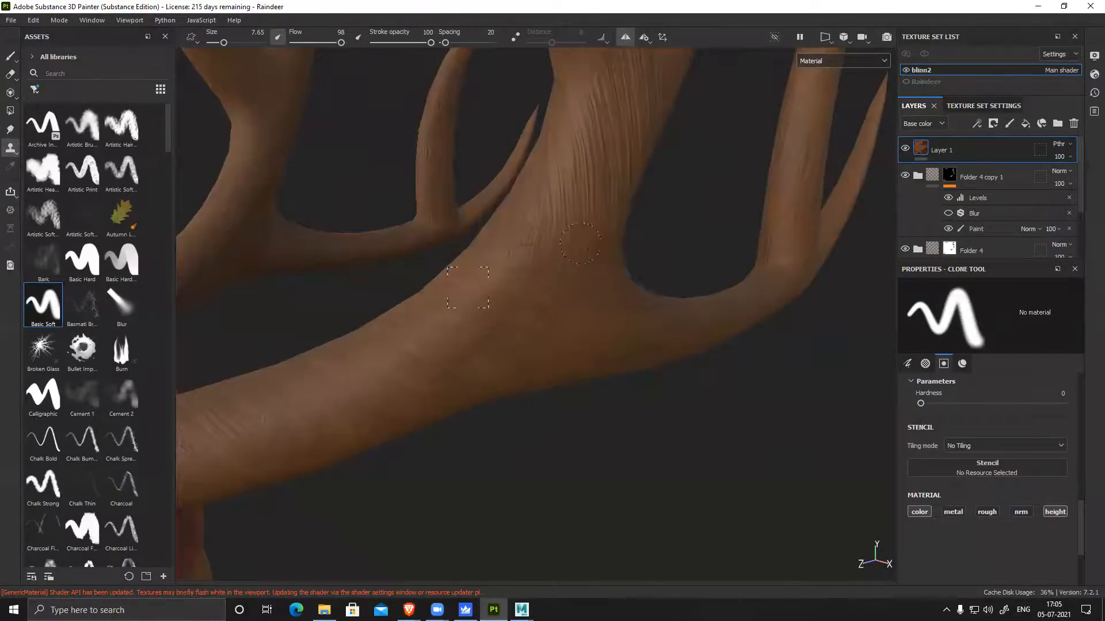
{"action": "left_click_drag", "start_coordinate": [599, 240], "coordinate": [574, 222], "text": "alt"}
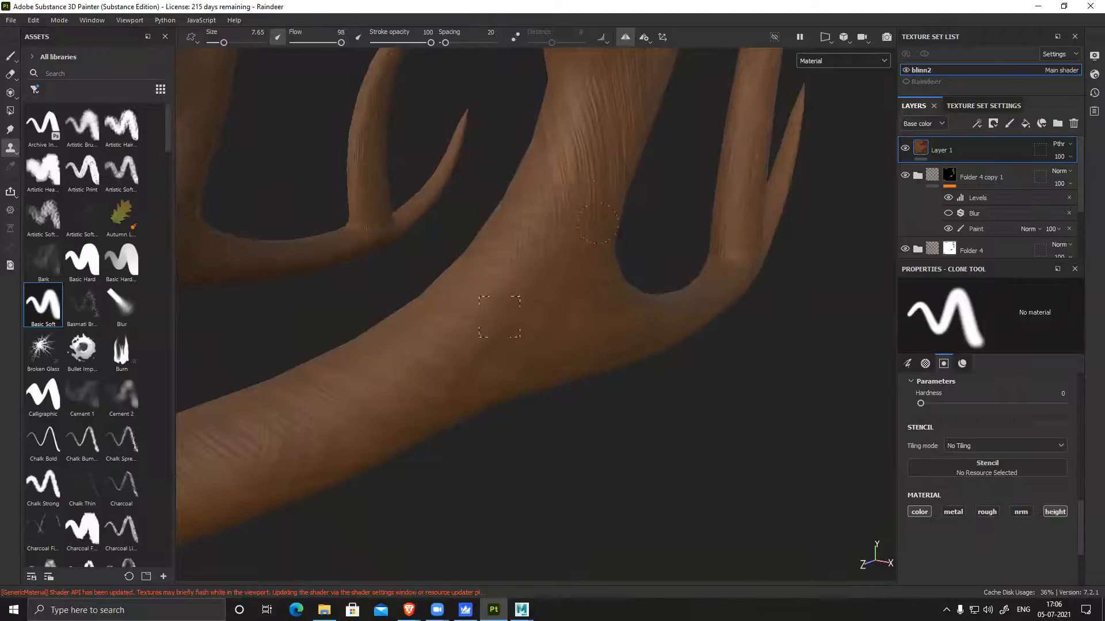
Set a new clone source on the lower branch just below the fork and blend its grain into the upright branch's base
{"action": "left_click", "coordinate": [441, 347]}
{"action": "left_click", "coordinate": [436, 369]}
{"action": "mouse_move", "coordinate": [668, 246]}
{"action": "left_mouse_down", "text": "alt"}
{"action": "mouse_move", "coordinate": [587, 234]}
{"action": "mouse_move", "coordinate": [605, 224]}
{"action": "left_mouse_up", "text": "alt"}
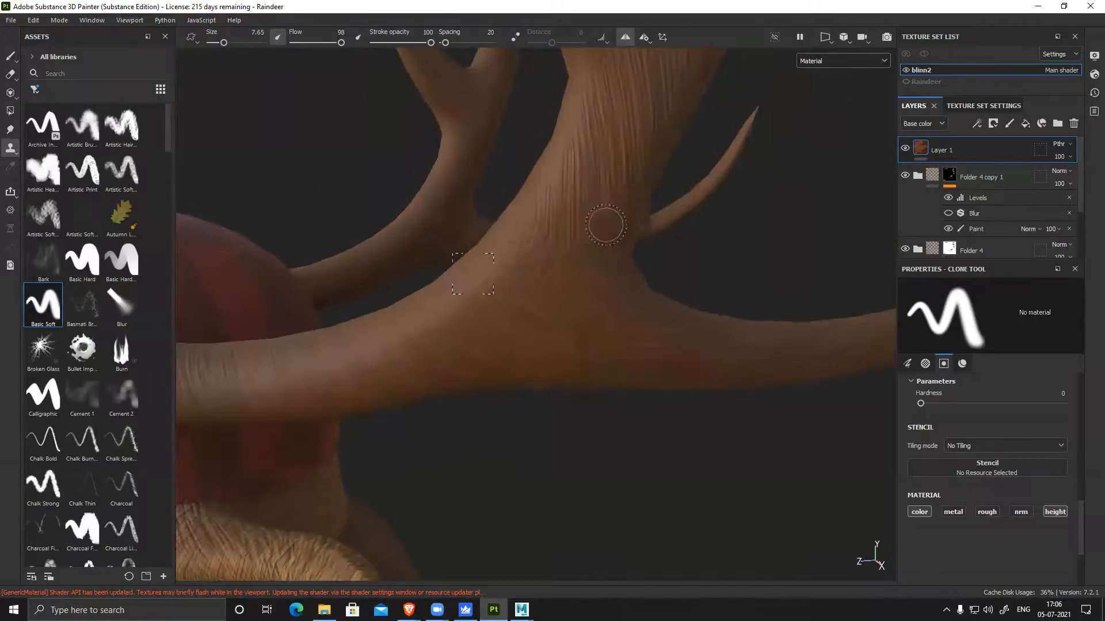
Set a clone source on the stem just below the upright branch's first tine fork and clone its grain over the smooth junction
{"action": "right_click_drag", "start_coordinate": [758, 408], "coordinate": [350, 338], "text": "alt"}
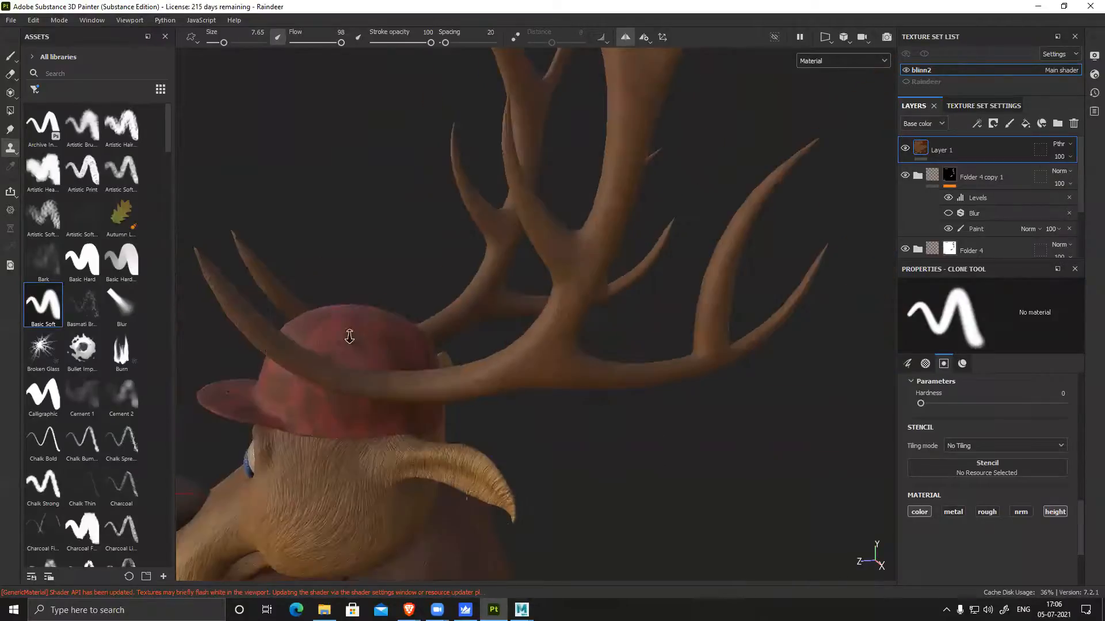
{"action": "middle_click_drag", "start_coordinate": [620, 463], "coordinate": [431, 432], "text": "alt"}
{"action": "right_click_drag", "start_coordinate": [430, 433], "coordinate": [728, 494], "text": "alt"}
{"action": "left_click_drag", "start_coordinate": [728, 493], "coordinate": [689, 437], "text": "alt"}
{"action": "right_click_drag", "start_coordinate": [587, 358], "coordinate": [584, 435], "text": "alt"}
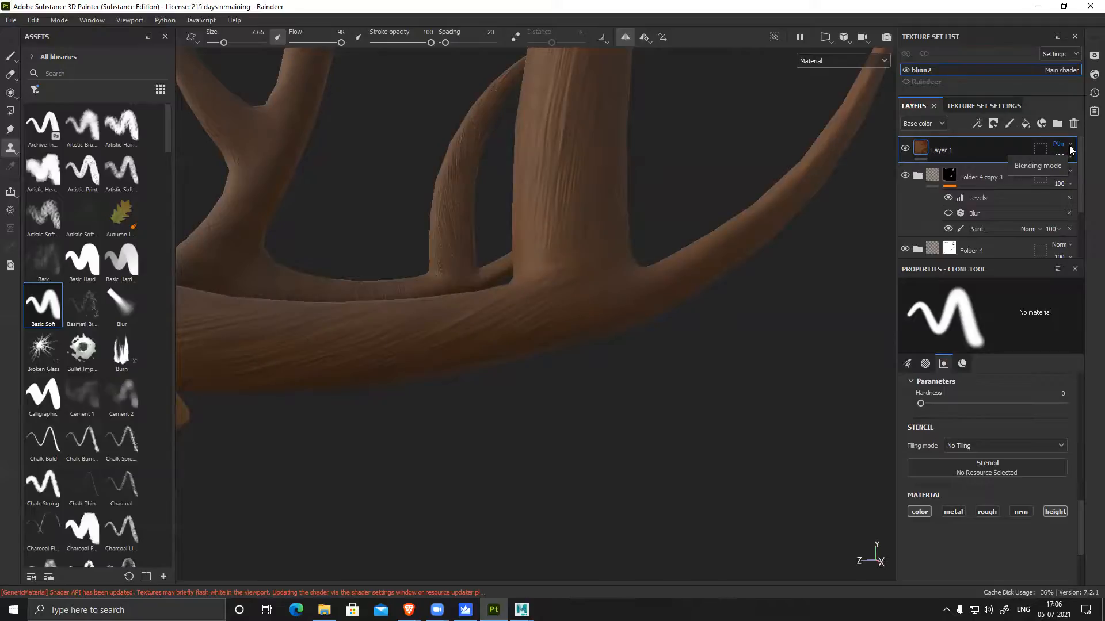
{"action": "right_click_drag", "start_coordinate": [753, 340], "coordinate": [410, 303], "text": "alt"}
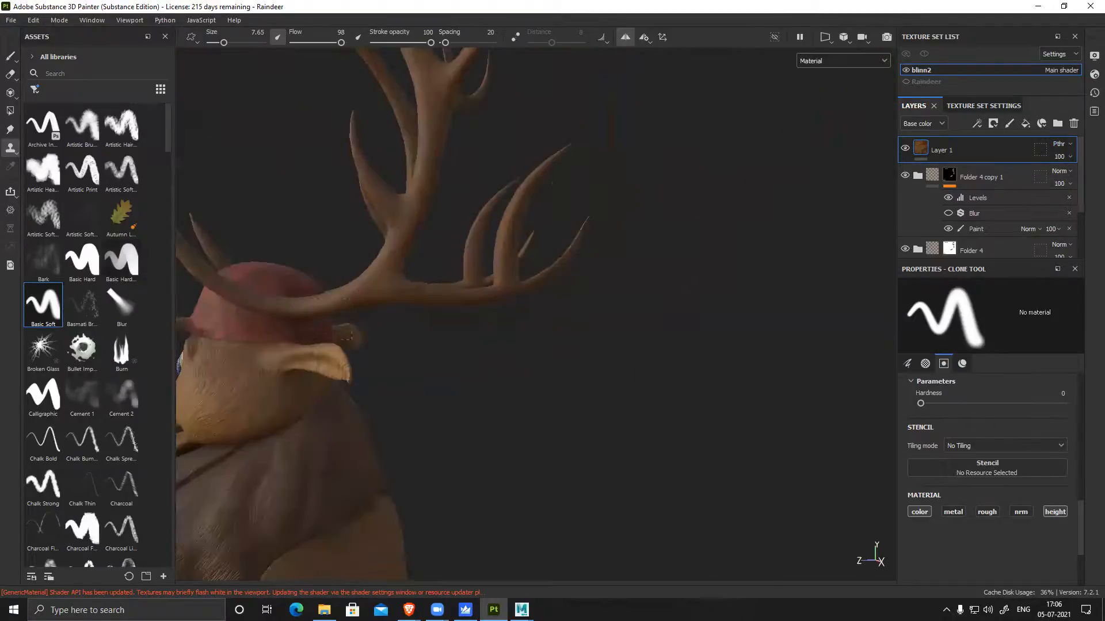
{"action": "middle_click_drag", "start_coordinate": [410, 302], "coordinate": [501, 329], "text": "alt"}
{"action": "scroll", "coordinate": [501, 330], "scroll_direction": "up", "scroll_amount": 5}
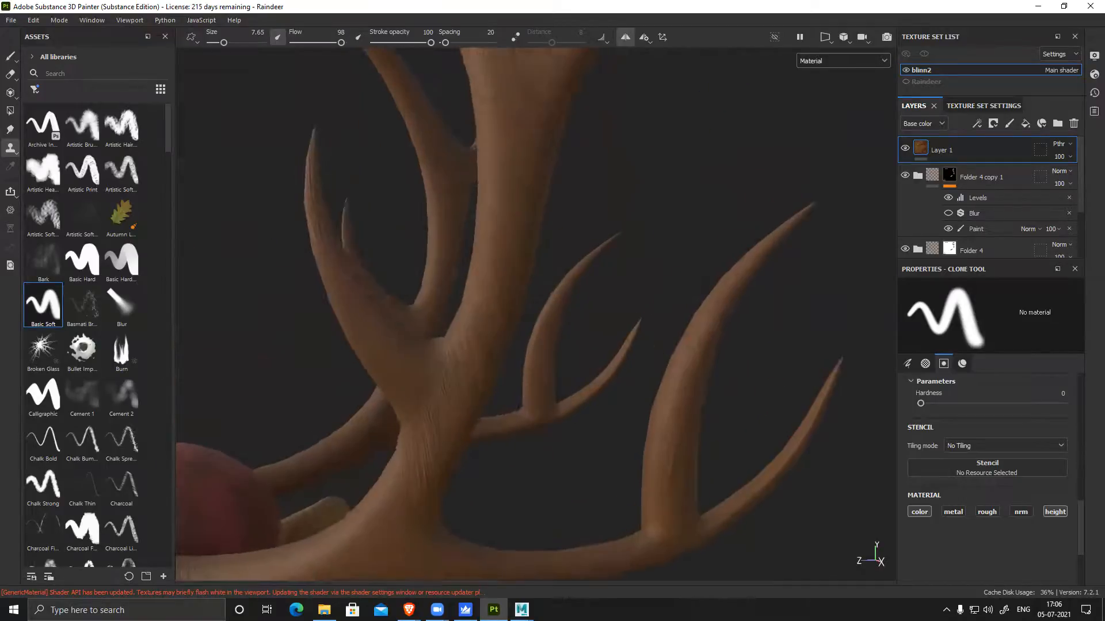
{"action": "scroll", "coordinate": [501, 334], "scroll_direction": "up", "scroll_amount": 2}
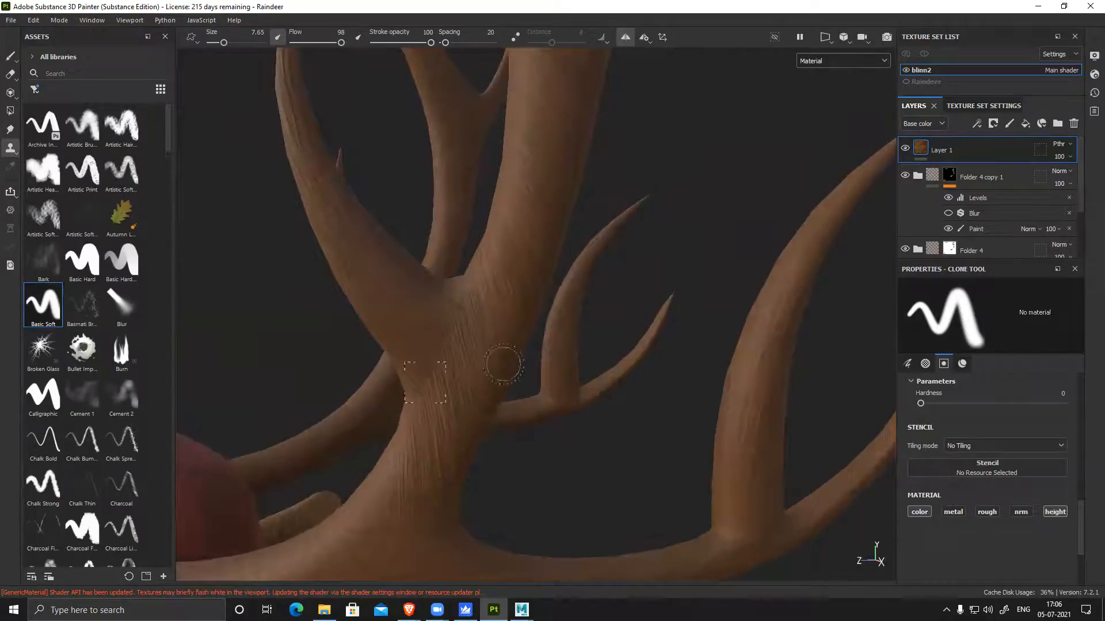
{"action": "left_click", "coordinate": [430, 431]}
{"action": "left_click_drag", "start_coordinate": [427, 387], "coordinate": [415, 399]}
Resample grain around the opposite side of the upright branch's tine fork and clone it over the smooth surface there
{"action": "left_click_drag", "start_coordinate": [579, 463], "coordinate": [697, 450], "text": "alt"}
{"action": "left_click_drag", "start_coordinate": [521, 447], "coordinate": [557, 452], "text": "alt"}
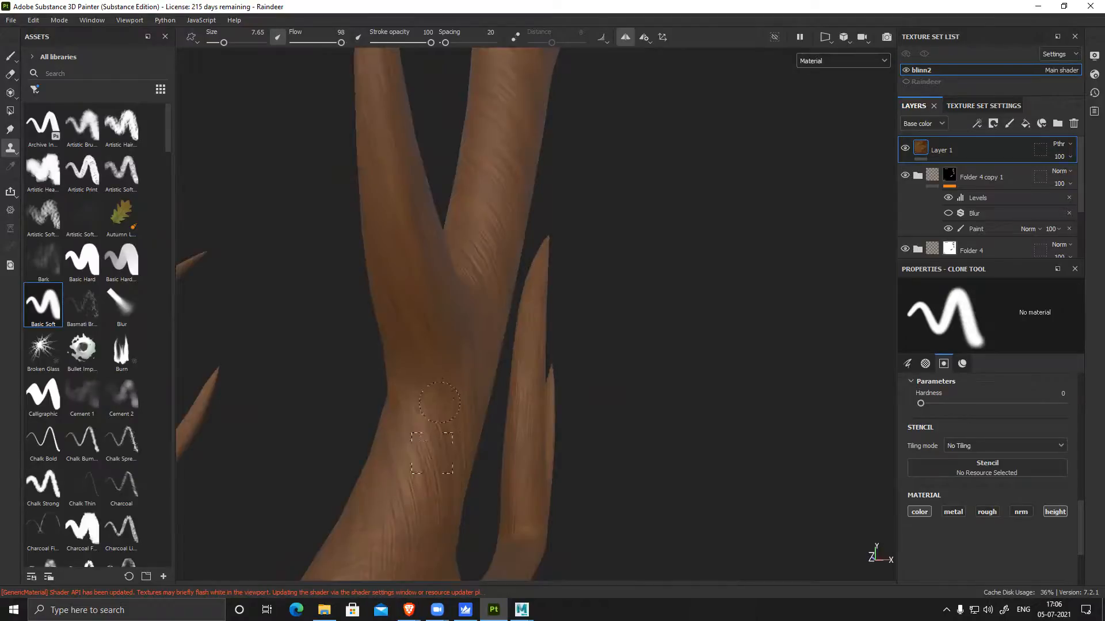
{"action": "mouse_move", "coordinate": [695, 357]}
{"action": "left_mouse_down", "text": "alt"}
{"action": "mouse_move", "coordinate": [821, 375]}
{"action": "mouse_move", "coordinate": [550, 417]}
{"action": "left_mouse_up", "text": "alt"}
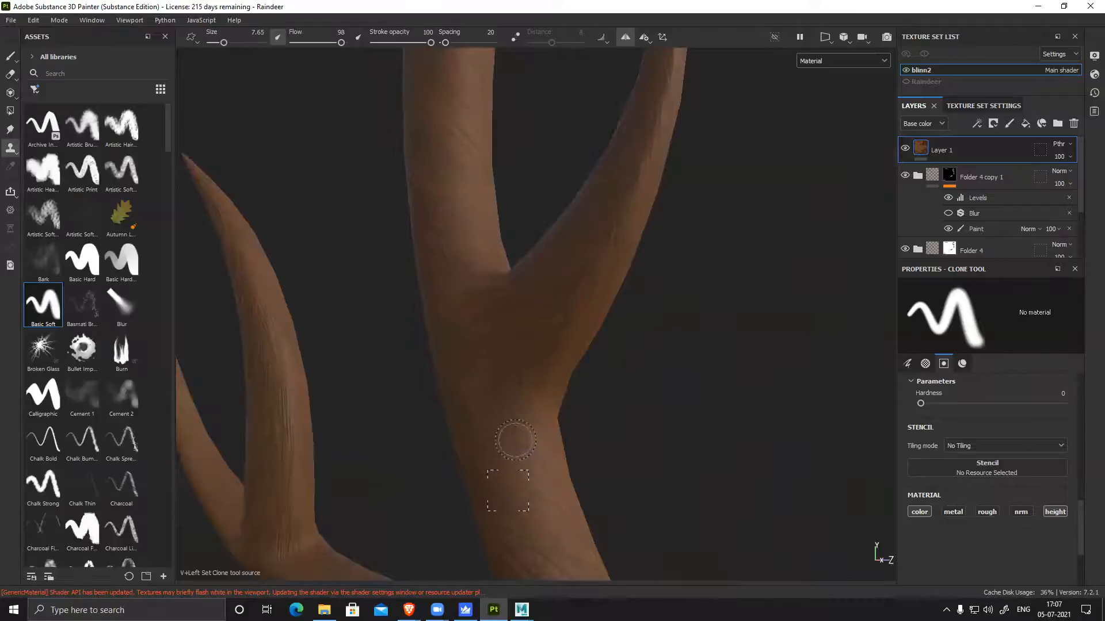
{"action": "left_click", "coordinate": [523, 376]}
{"action": "left_click_drag", "start_coordinate": [518, 397], "coordinate": [546, 419]}
{"action": "left_click", "coordinate": [464, 457]}
{"action": "left_click_drag", "start_coordinate": [685, 356], "coordinate": [713, 369], "text": "alt"}
{"action": "left_click", "coordinate": [474, 286]}
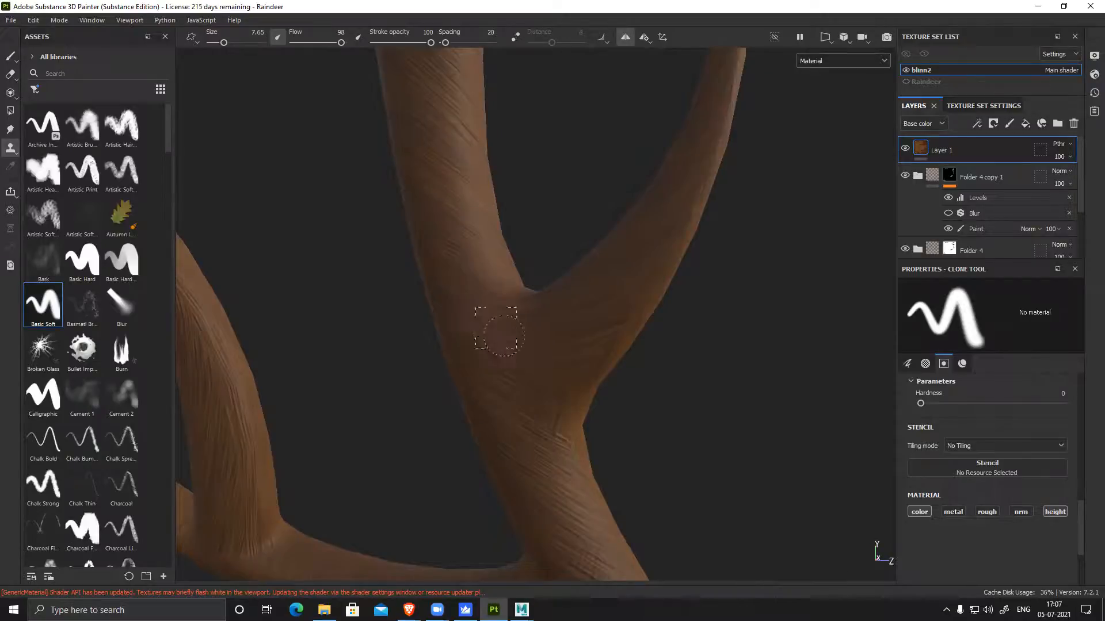
Set Layer 1's height blending mode to Passthrough
{"action": "left_click", "coordinate": [921, 124]}
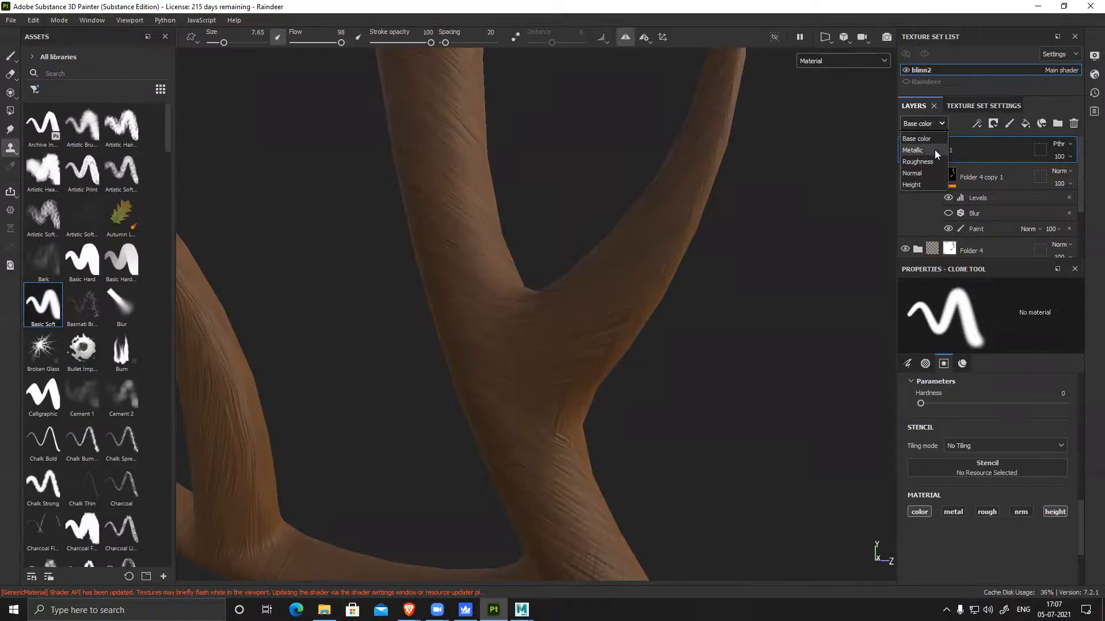
{"action": "left_click", "coordinate": [921, 184]}
{"action": "left_click", "coordinate": [1068, 143]}
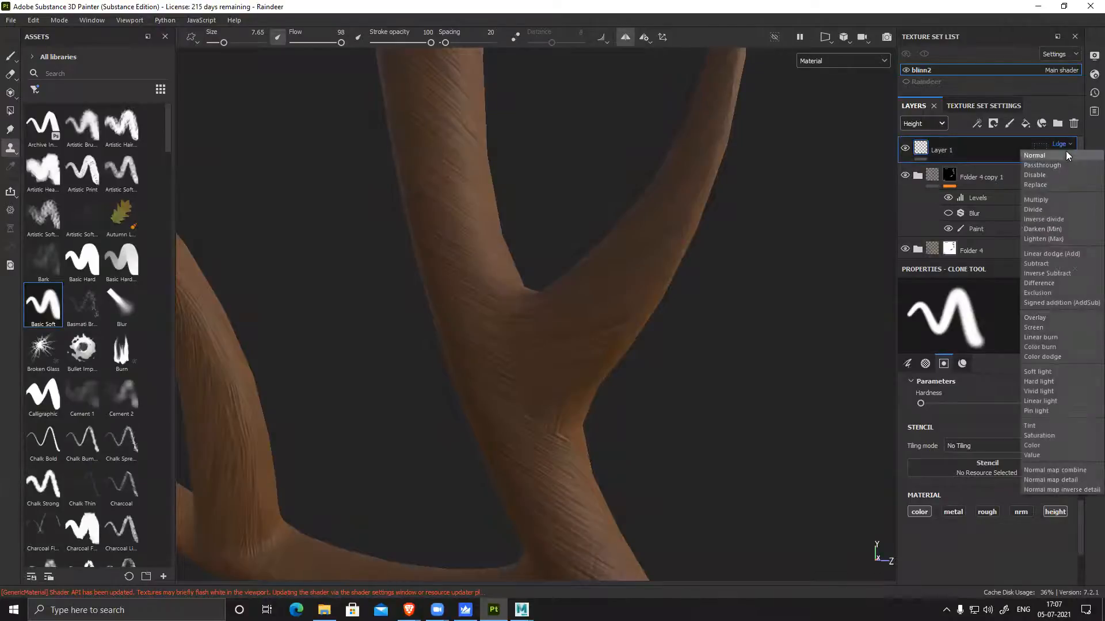
{"action": "left_click", "coordinate": [1053, 165]}
Set Layer 1's roughness blending mode to Passthrough
{"action": "left_click", "coordinate": [935, 124]}
{"action": "left_click", "coordinate": [959, 152]}
{"action": "left_click", "coordinate": [924, 123]}
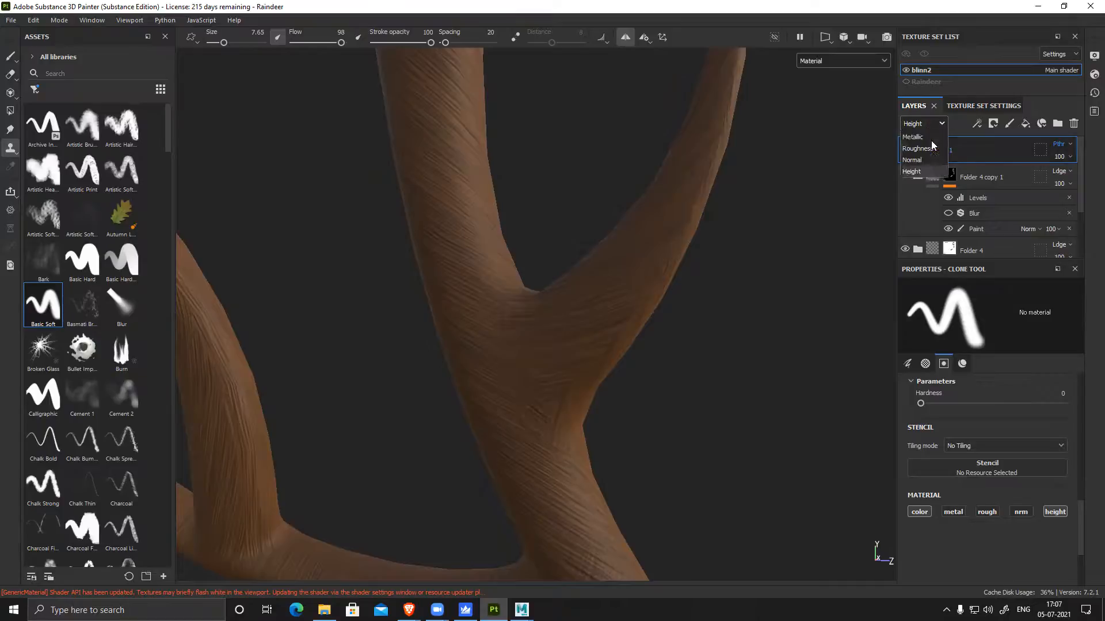
{"action": "left_click", "coordinate": [920, 160]}
{"action": "left_click", "coordinate": [1068, 148]}
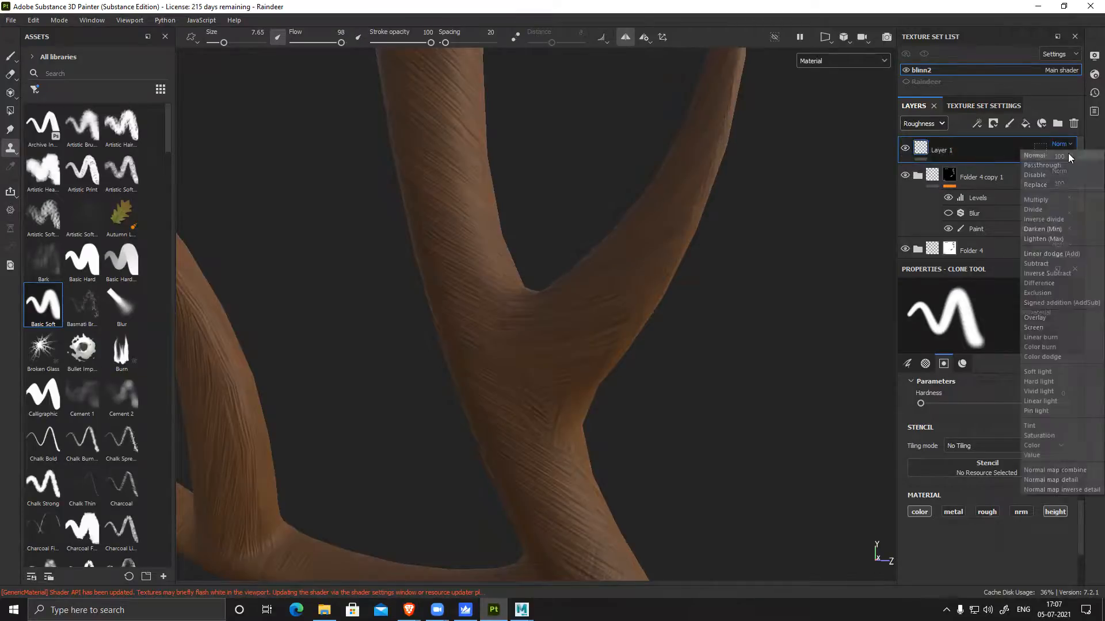
{"action": "left_click", "coordinate": [1062, 163]}
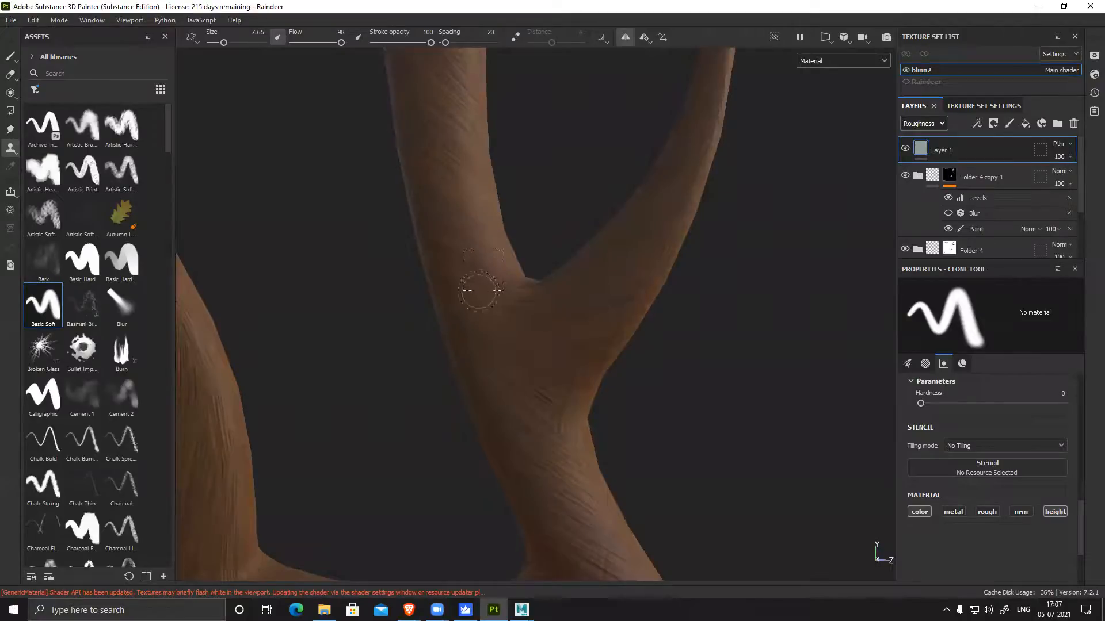
Clone more grain over the upright branch's tine fork, taking new sources at the junction and blending into the stem below
{"action": "mouse_move", "coordinate": [502, 328]}
{"action": "left_mouse_down"}
{"action": "mouse_move", "coordinate": [467, 314]}
{"action": "mouse_move", "coordinate": [499, 322]}
{"action": "mouse_move", "coordinate": [516, 381]}
{"action": "mouse_move", "coordinate": [553, 412]}
{"action": "left_mouse_up"}
{"action": "key", "text": "v"}
{"action": "left_click", "coordinate": [516, 425]}
{"action": "left_click_drag", "start_coordinate": [720, 402], "coordinate": [633, 392], "text": "alt"}
{"action": "mouse_move", "coordinate": [504, 432]}
{"action": "left_mouse_down"}
{"action": "mouse_move", "coordinate": [496, 445]}
{"action": "mouse_move", "coordinate": [518, 422]}
{"action": "mouse_move", "coordinate": [505, 436]}
{"action": "left_mouse_up"}
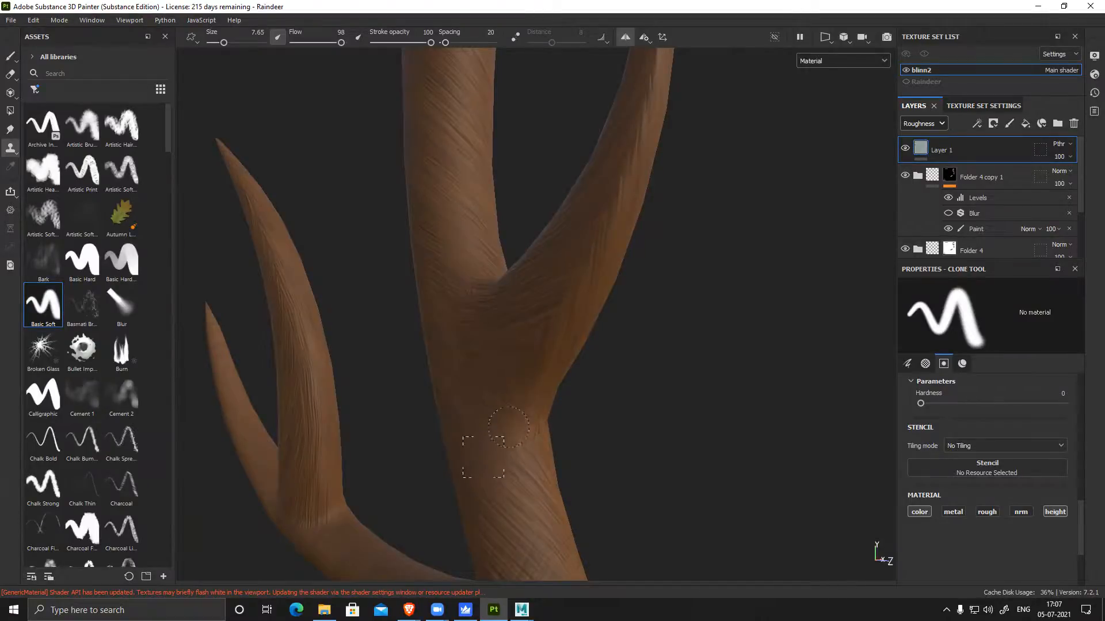
{"action": "key", "text": "v"}
{"action": "left_click", "coordinate": [522, 383]}
{"action": "left_click_drag", "start_coordinate": [514, 387], "coordinate": [512, 422]}
{"action": "mouse_move", "coordinate": [702, 387]}
{"action": "left_mouse_down", "text": "alt"}
{"action": "mouse_move", "coordinate": [476, 390]}
{"action": "mouse_move", "coordinate": [434, 405]}
{"action": "left_mouse_up", "text": "alt"}
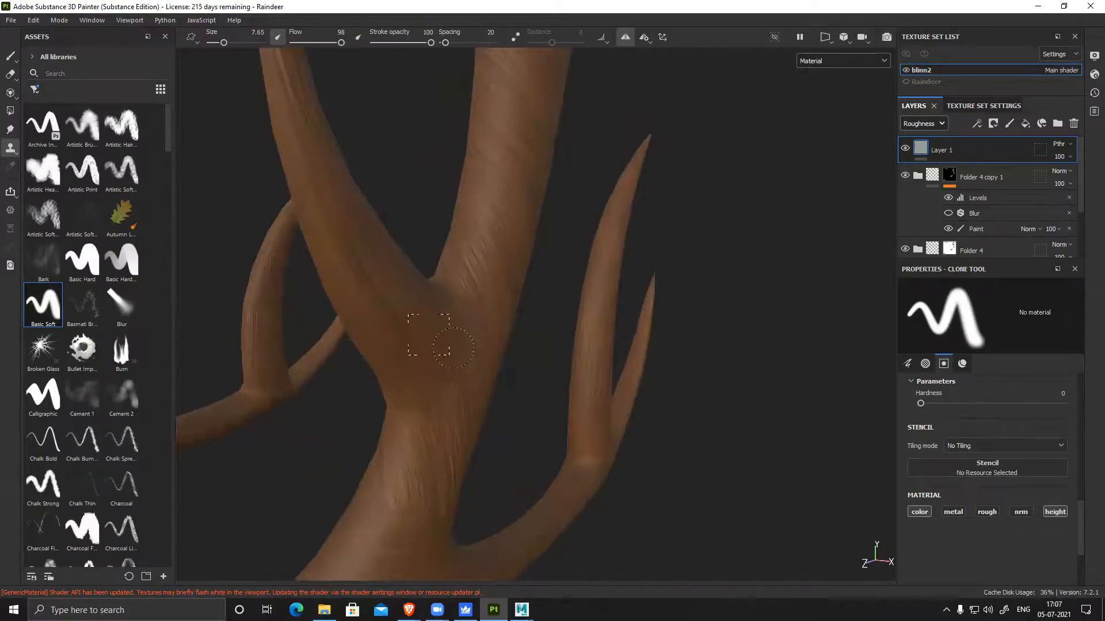
Examine the cloned grain across the antler's forks from several angles and distances
{"action": "left_click_drag", "start_coordinate": [728, 469], "coordinate": [624, 457], "text": "alt"}
{"action": "right_click_drag", "start_coordinate": [685, 426], "coordinate": [345, 326], "text": "alt"}
{"action": "middle_click_drag", "start_coordinate": [677, 541], "coordinate": [665, 441], "text": "alt"}
{"action": "mouse_move", "coordinate": [681, 473]}
{"action": "left_mouse_down", "text": "alt"}
{"action": "mouse_move", "coordinate": [636, 472]}
{"action": "mouse_move", "coordinate": [629, 448]}
{"action": "mouse_move", "coordinate": [736, 351]}
{"action": "left_mouse_up", "text": "alt"}
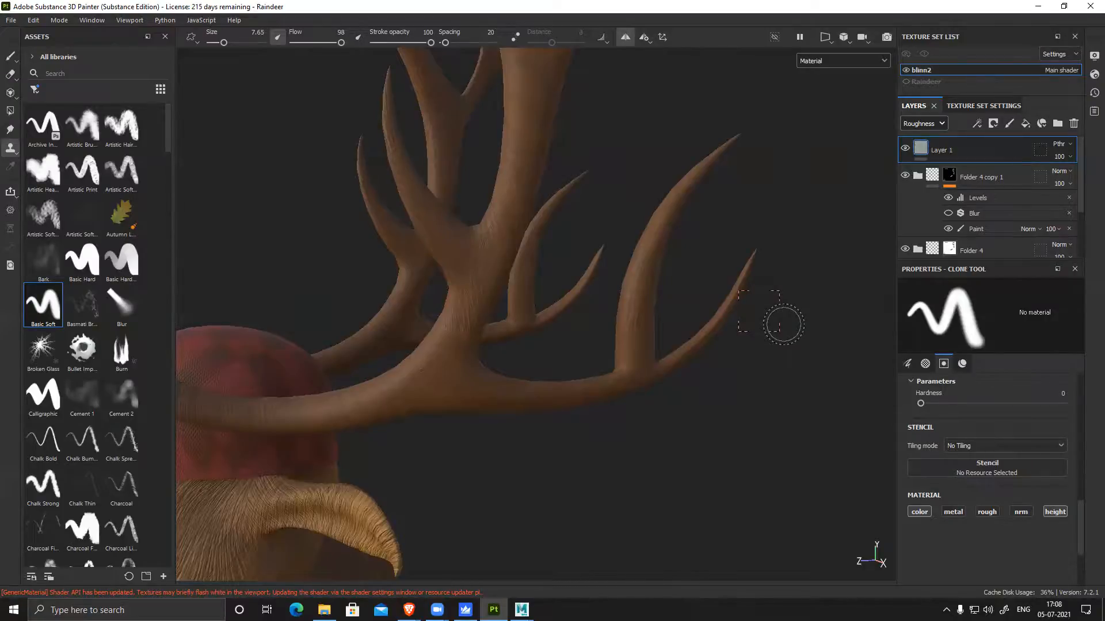
{"action": "left_click_drag", "start_coordinate": [485, 447], "coordinate": [489, 357], "text": "alt"}
{"action": "left_click_drag", "start_coordinate": [771, 407], "coordinate": [557, 321], "text": "alt"}
{"action": "right_click_drag", "start_coordinate": [557, 320], "coordinate": [611, 263], "text": "alt"}
{"action": "mouse_move", "coordinate": [741, 379]}
{"action": "right_mouse_down", "text": "alt"}
{"action": "mouse_move", "coordinate": [725, 543]}
{"action": "mouse_move", "coordinate": [721, 500]}
{"action": "right_mouse_up", "text": "alt"}
Set a clone source on the main stem below the large upper fork and clone its grain up into the smooth junction
{"action": "right_click_drag", "start_coordinate": [590, 453], "coordinate": [339, 248], "text": "alt"}
{"action": "mouse_move", "coordinate": [351, 247]}
{"action": "middle_mouse_down", "text": "alt"}
{"action": "mouse_move", "coordinate": [503, 419]}
{"action": "mouse_move", "coordinate": [523, 405]}
{"action": "middle_mouse_up", "text": "alt"}
{"action": "right_click_drag", "start_coordinate": [523, 405], "coordinate": [639, 518], "text": "alt"}
{"action": "left_click_drag", "start_coordinate": [515, 464], "coordinate": [524, 463], "text": "alt"}
{"action": "key", "text": "alt"}
{"action": "key", "text": "v"}
{"action": "left_click", "coordinate": [536, 530]}
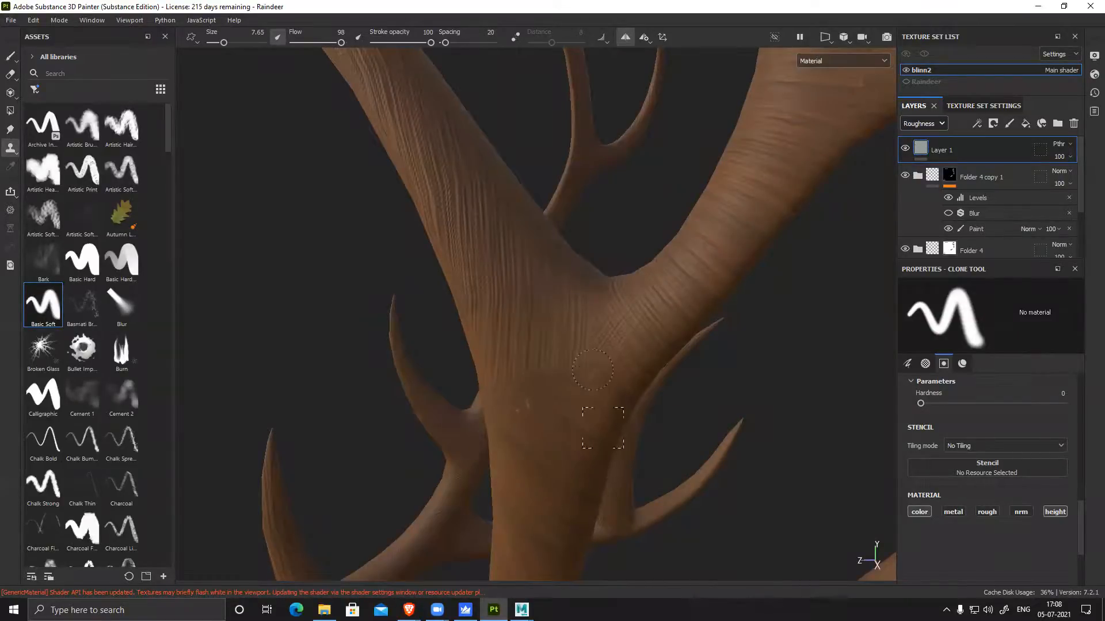
{"action": "mouse_move", "coordinate": [549, 426]}
{"action": "left_mouse_down"}
{"action": "mouse_move", "coordinate": [562, 375]}
{"action": "mouse_move", "coordinate": [600, 380]}
{"action": "left_mouse_up"}
Set a clone source on the upright tine of the next fork above and clone its grain over that junction
{"action": "middle_click_drag", "start_coordinate": [688, 183], "coordinate": [508, 338], "text": "alt"}
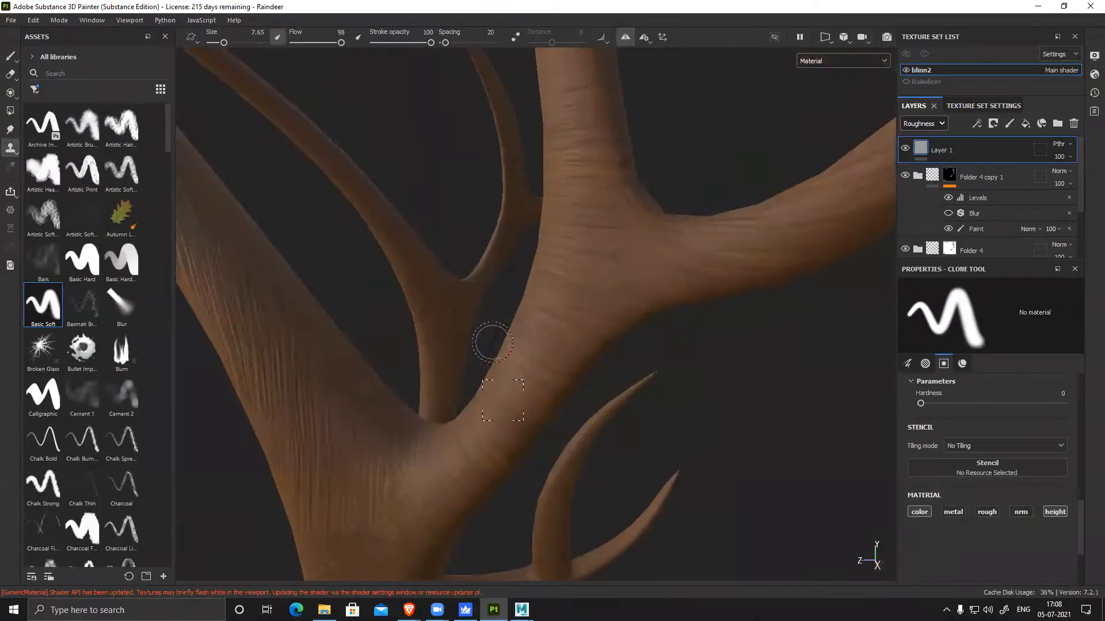
{"action": "key", "text": "v"}
{"action": "left_click", "coordinate": [593, 208]}
{"action": "mouse_move", "coordinate": [648, 227]}
{"action": "left_mouse_down", "text": "alt"}
{"action": "mouse_move", "coordinate": [592, 309]}
{"action": "mouse_move", "coordinate": [654, 185]}
{"action": "left_mouse_up", "text": "alt"}
{"action": "mouse_move", "coordinate": [638, 221]}
{"action": "left_mouse_down", "text": "alt"}
{"action": "mouse_move", "coordinate": [708, 217]}
{"action": "mouse_move", "coordinate": [552, 225]}
{"action": "mouse_move", "coordinate": [578, 249]}
{"action": "left_mouse_up", "text": "alt"}
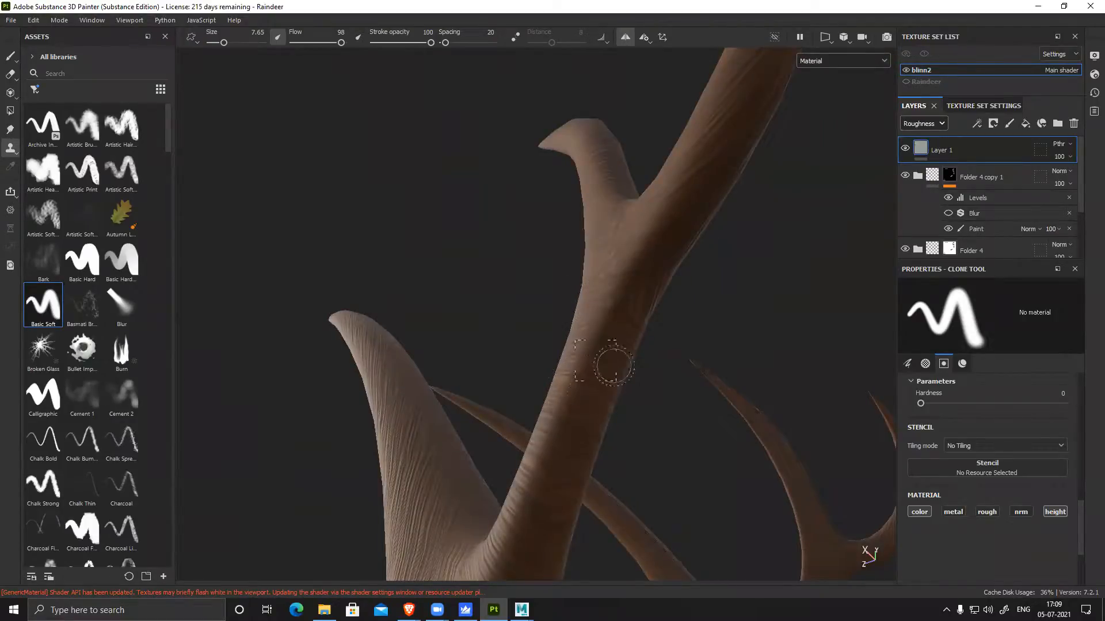
Blend cloned grain over the remaining sides of the upper antler forks, working around to the back of the antler
{"action": "mouse_move", "coordinate": [777, 188]}
{"action": "left_mouse_down", "text": "alt"}
{"action": "mouse_move", "coordinate": [706, 271]}
{"action": "mouse_move", "coordinate": [458, 293]}
{"action": "left_mouse_up", "text": "alt"}
{"action": "left_click_drag", "start_coordinate": [587, 272], "coordinate": [603, 334], "text": "alt"}
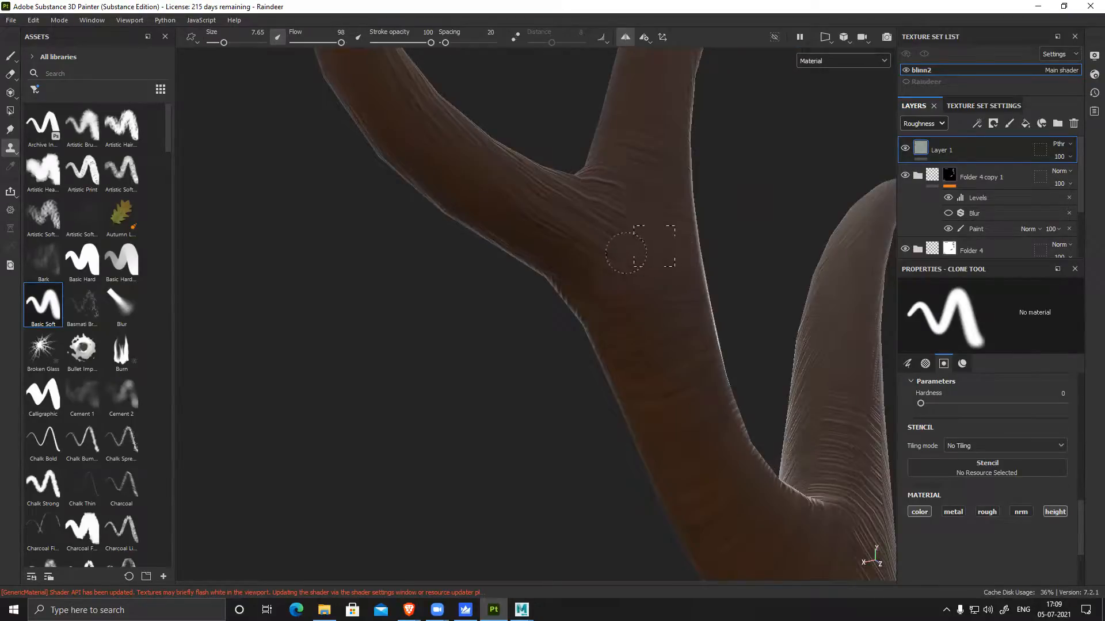
{"action": "left_click_drag", "start_coordinate": [711, 250], "coordinate": [715, 260], "text": "alt"}
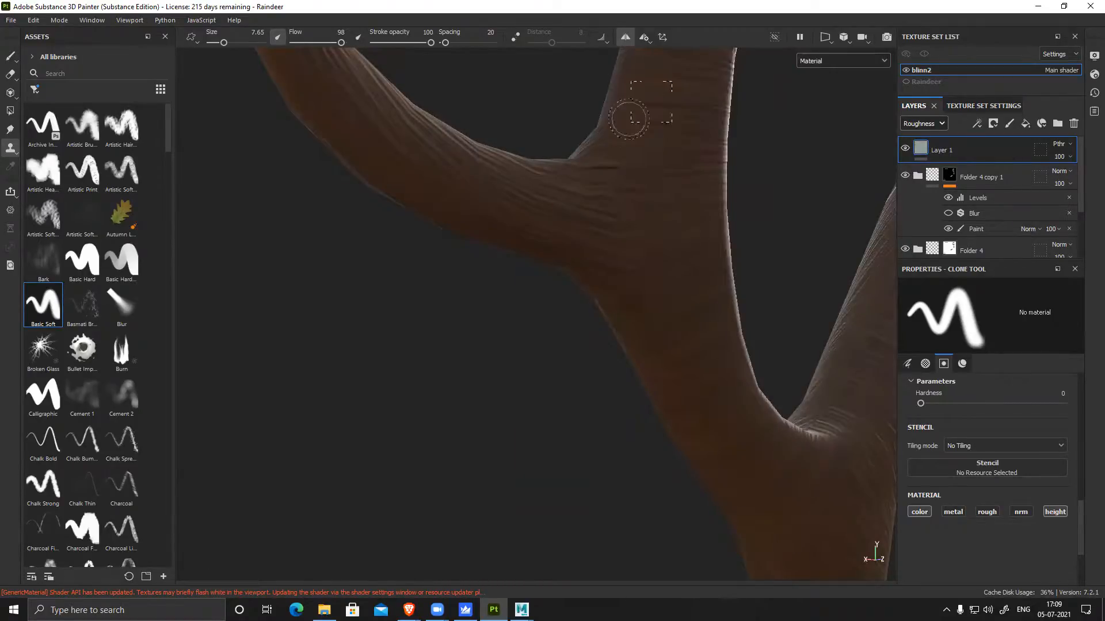
{"action": "mouse_move", "coordinate": [765, 193]}
{"action": "left_mouse_down", "text": "alt"}
{"action": "mouse_move", "coordinate": [777, 254]}
{"action": "mouse_move", "coordinate": [715, 246]}
{"action": "left_mouse_up", "text": "alt"}
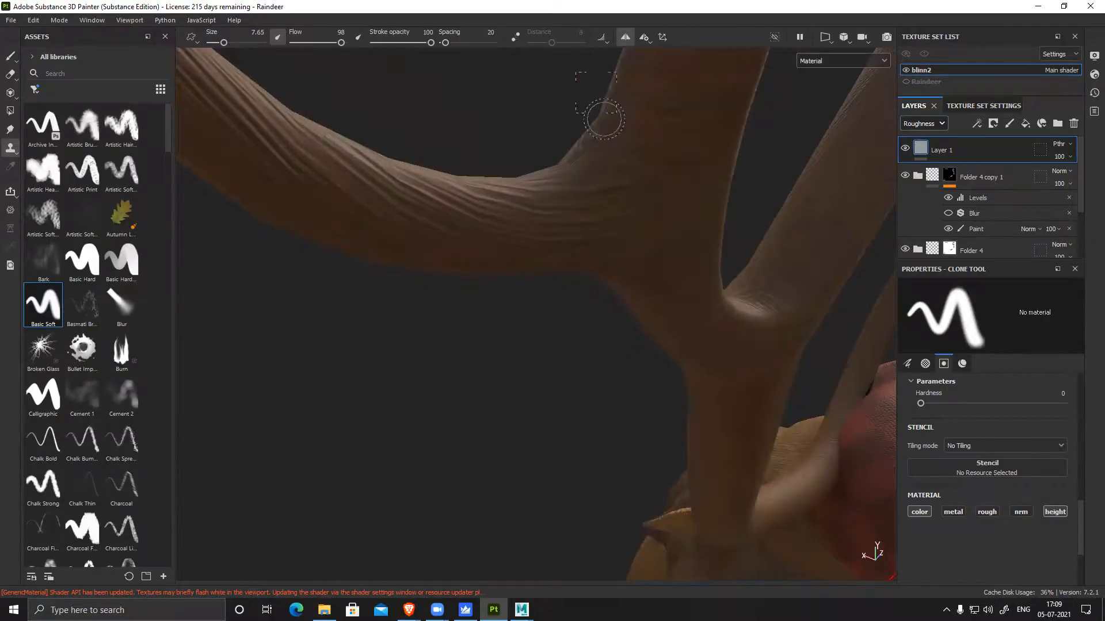
{"action": "mouse_move", "coordinate": [708, 264]}
{"action": "left_mouse_down", "text": "alt"}
{"action": "mouse_move", "coordinate": [414, 301]}
{"action": "mouse_move", "coordinate": [430, 317]}
{"action": "mouse_move", "coordinate": [412, 301]}
{"action": "mouse_move", "coordinate": [543, 370]}
{"action": "left_mouse_up", "text": "alt"}
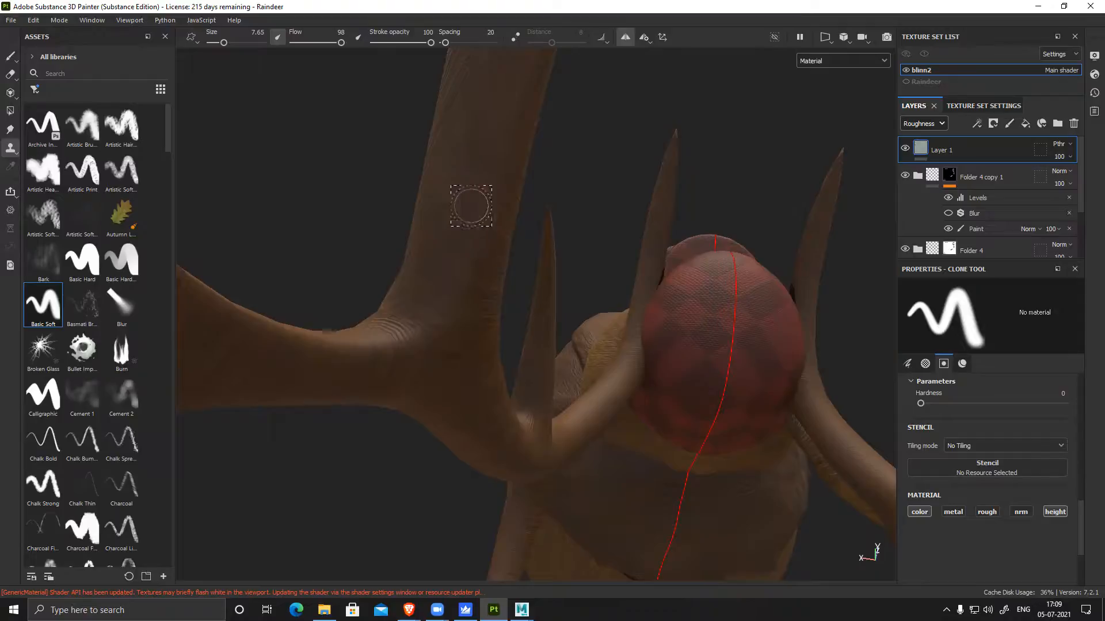
{"action": "left_click_drag", "start_coordinate": [573, 181], "coordinate": [621, 173], "text": "alt"}
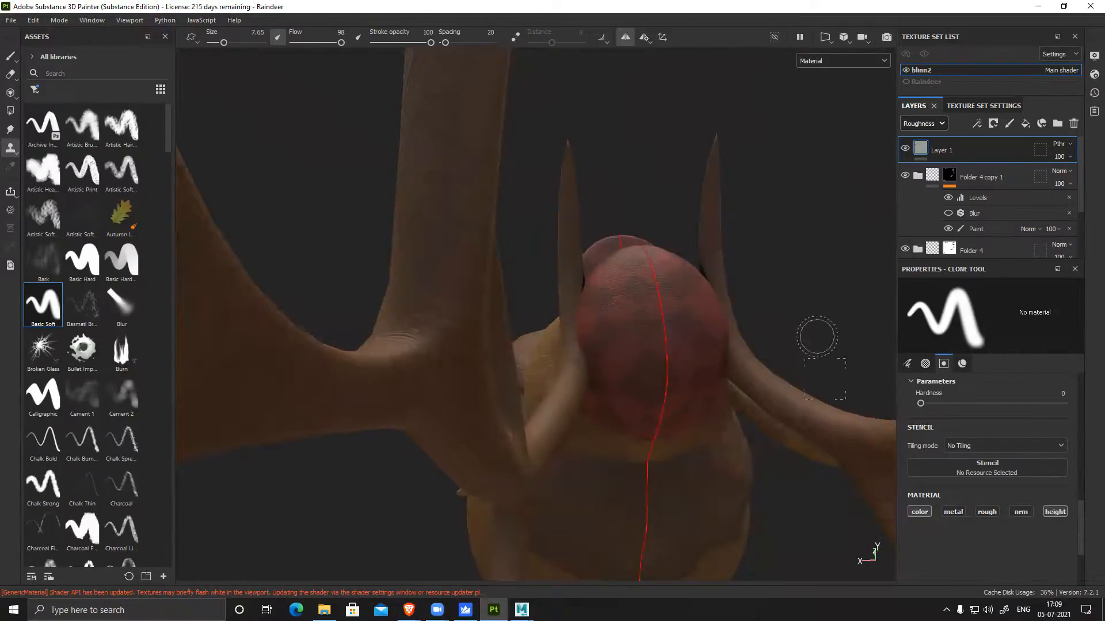
{"action": "left_click_drag", "start_coordinate": [817, 338], "coordinate": [800, 397], "text": "alt"}
{"action": "middle_click_drag", "start_coordinate": [443, 144], "coordinate": [487, 299], "text": "alt"}
{"action": "right_click_drag", "start_coordinate": [487, 299], "coordinate": [556, 398], "text": "alt"}
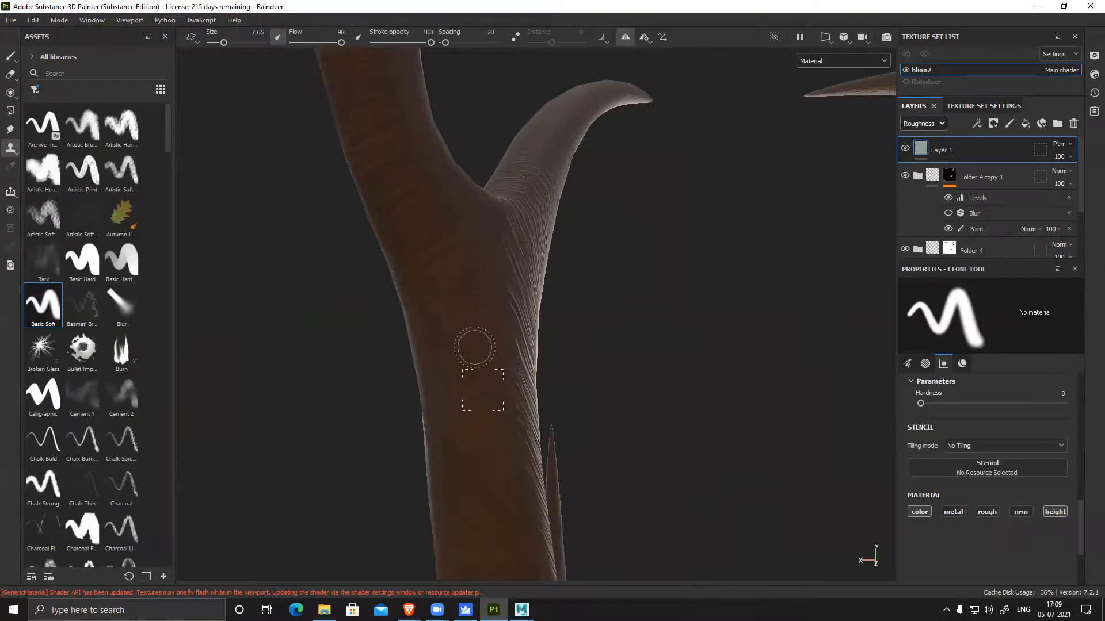
Turn off symmetry and bring the whole reindeer into view from the side
{"action": "key", "text": "f"}
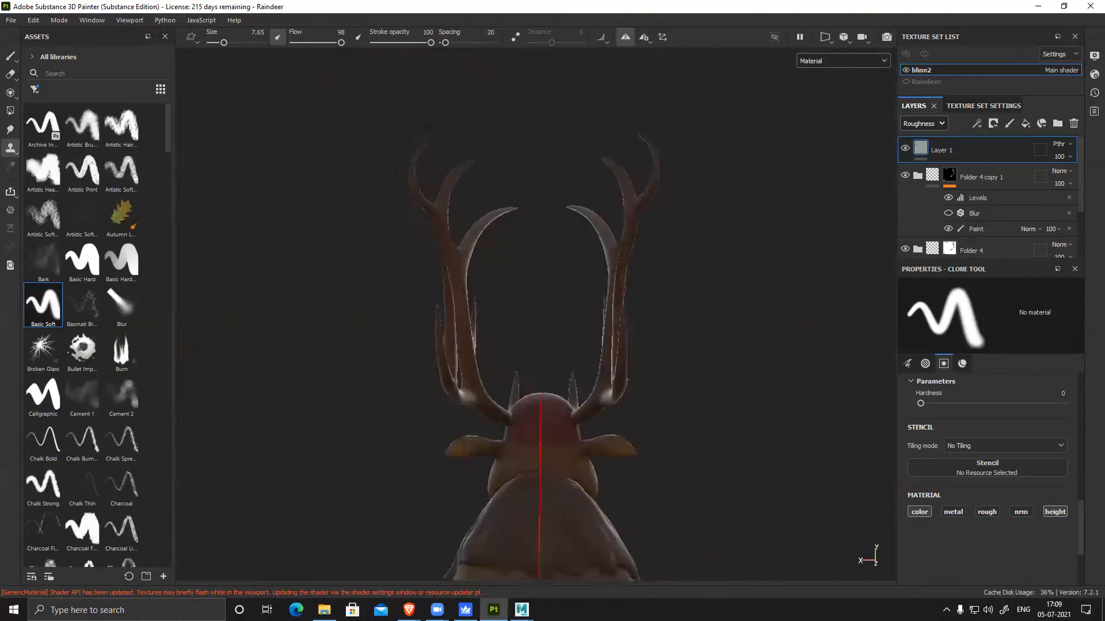
{"action": "left_click_drag", "start_coordinate": [535, 426], "coordinate": [747, 456], "text": "alt"}
{"action": "middle_click_drag", "start_coordinate": [547, 236], "coordinate": [620, 110], "text": "alt"}
{"action": "left_click", "coordinate": [624, 37]}
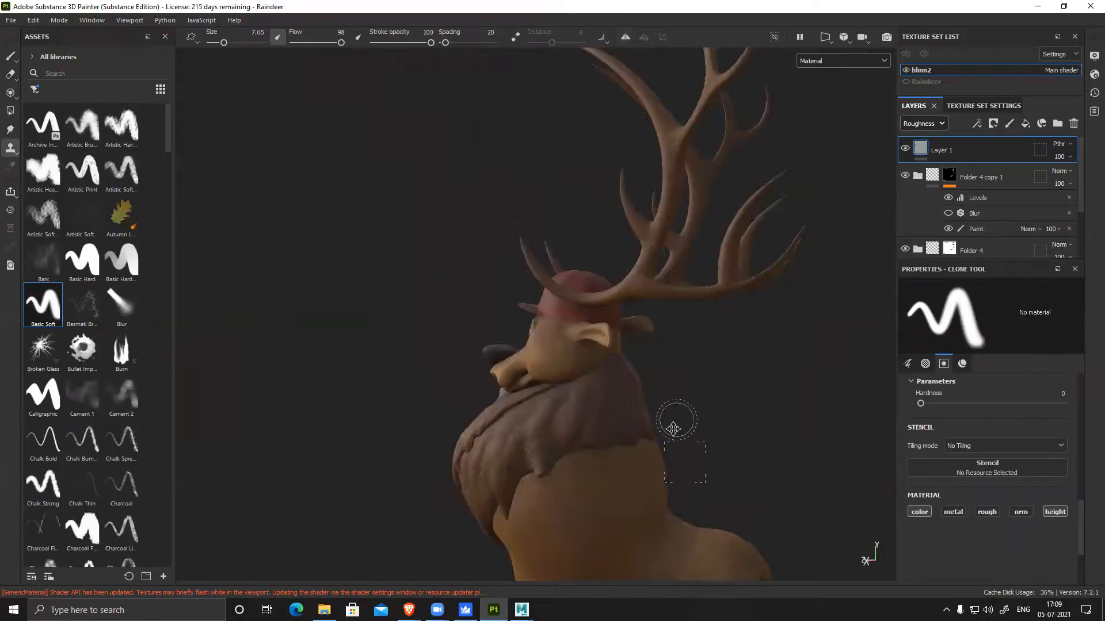
{"action": "right_click_drag", "start_coordinate": [675, 429], "coordinate": [599, 403], "text": "alt"}
{"action": "left_click_drag", "start_coordinate": [599, 403], "coordinate": [673, 397], "text": "alt"}
{"action": "right_click_drag", "start_coordinate": [598, 357], "coordinate": [642, 333], "text": "alt"}
{"action": "middle_click_drag", "start_coordinate": [641, 334], "coordinate": [644, 381], "text": "alt"}
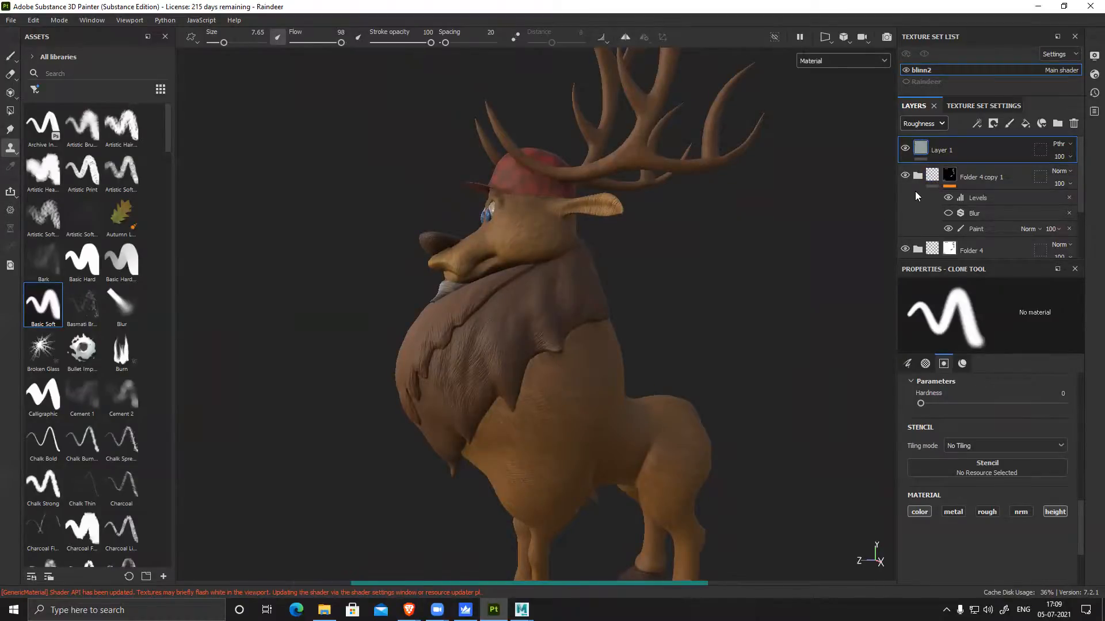
Enable the Blur effects on the Folder 4 copy 1 and Folder 4 masks, and collapse both folders' effect lists
{"action": "left_click", "coordinate": [948, 213]}
{"action": "scroll", "coordinate": [949, 224], "scroll_direction": "down", "scroll_amount": 1}
{"action": "left_click", "coordinate": [948, 237]}
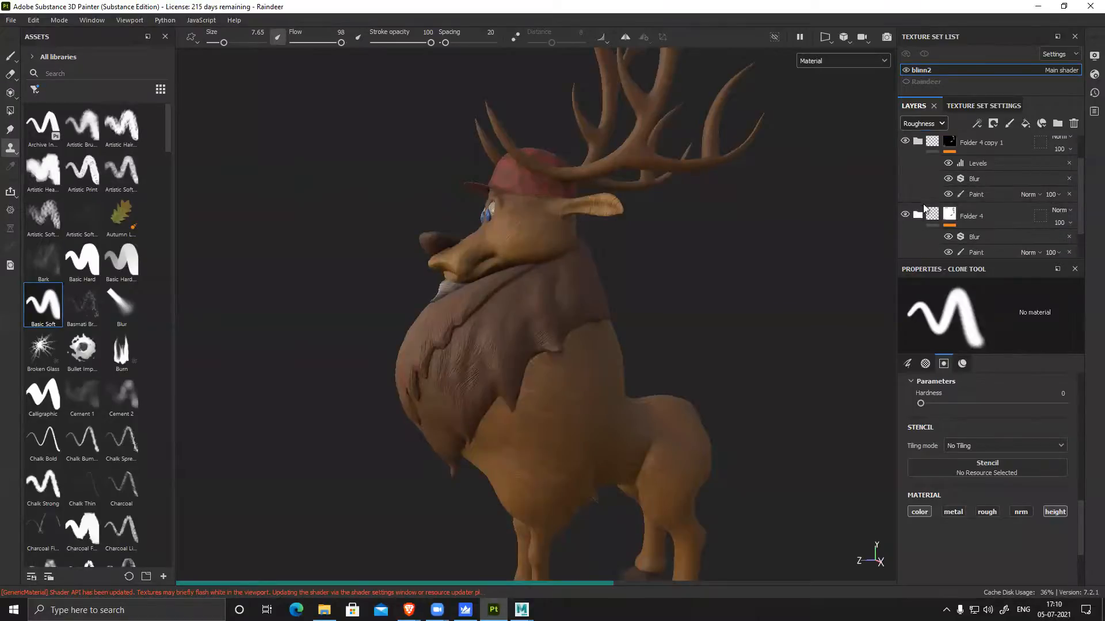
{"action": "left_click", "coordinate": [921, 142]}
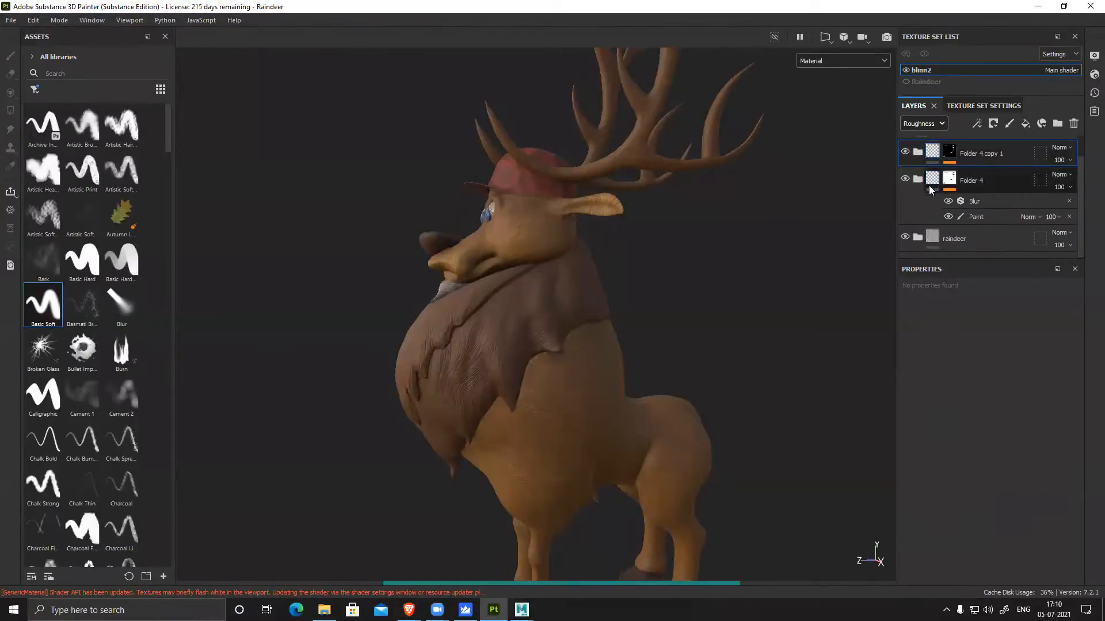
{"action": "left_click", "coordinate": [927, 188]}
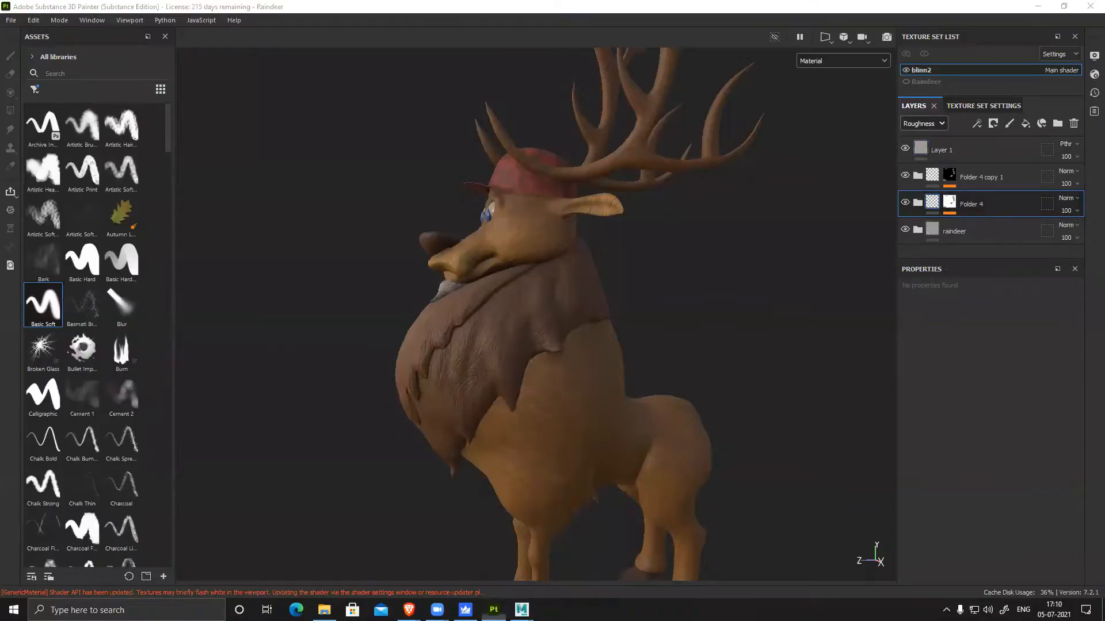
Expand the raindeer folder and toggle Fill layer 15's visibility to check its effect on the character
{"action": "left_click_drag", "start_coordinate": [547, 399], "coordinate": [649, 414], "text": "alt"}
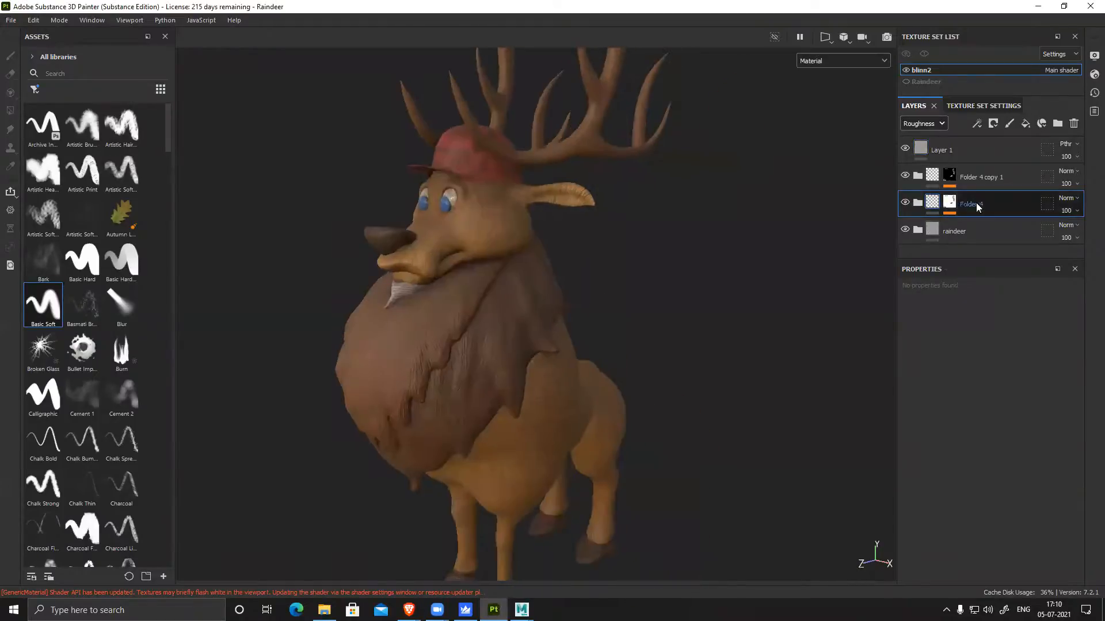
{"action": "left_click", "coordinate": [917, 230]}
{"action": "right_click_drag", "start_coordinate": [481, 271], "coordinate": [530, 281], "text": "alt"}
{"action": "middle_click_drag", "start_coordinate": [530, 281], "coordinate": [586, 379], "text": "alt"}
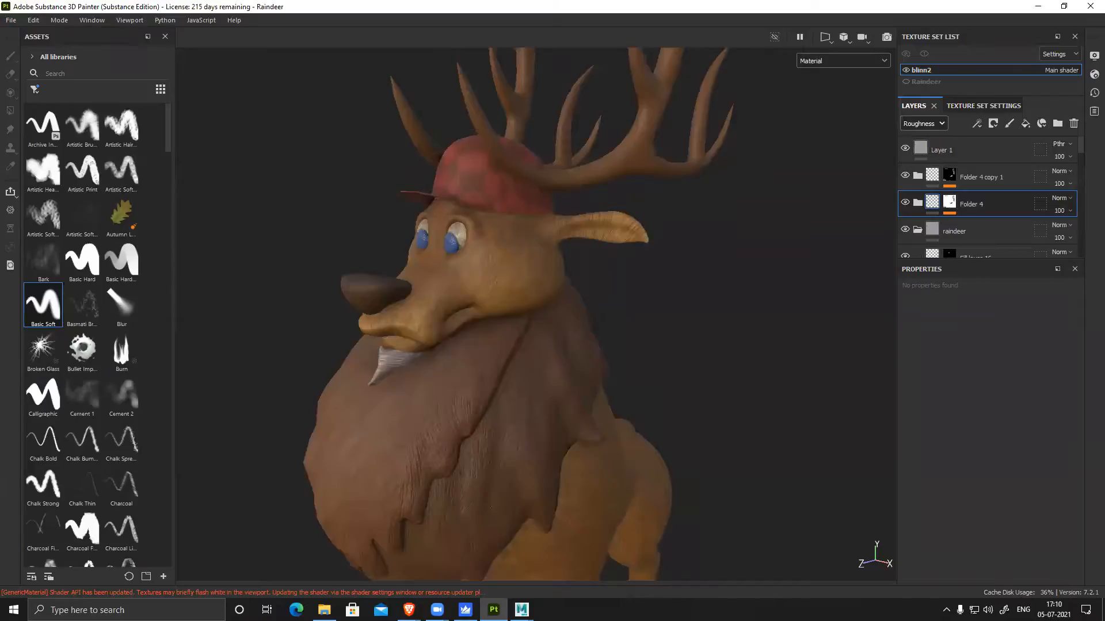
{"action": "scroll", "coordinate": [971, 190], "scroll_direction": "down", "scroll_amount": 2}
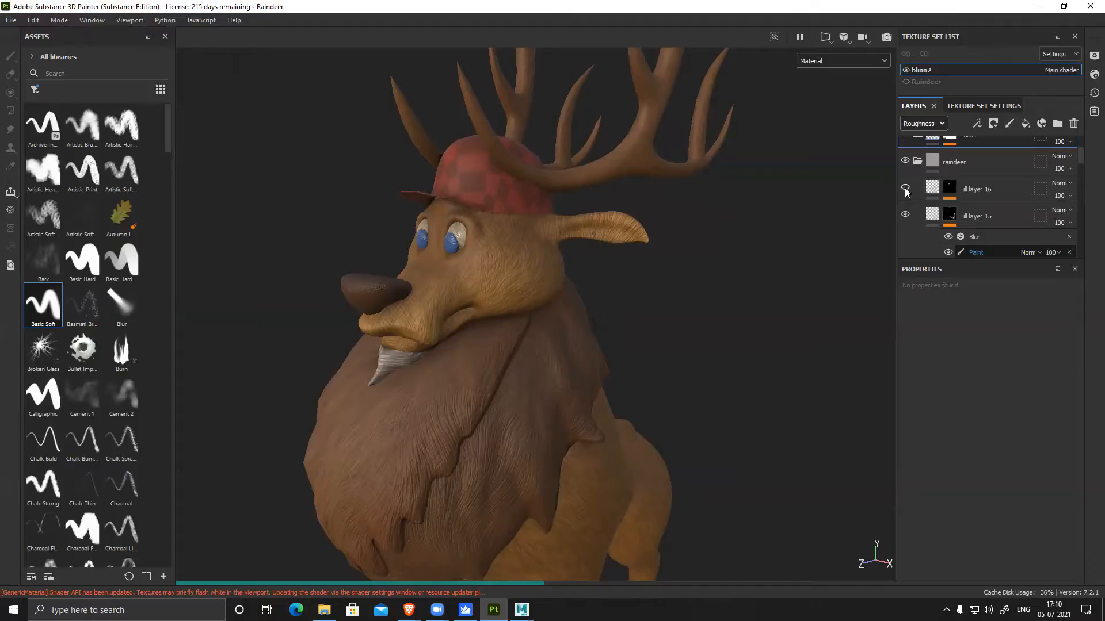
{"action": "left_click", "coordinate": [903, 215]}
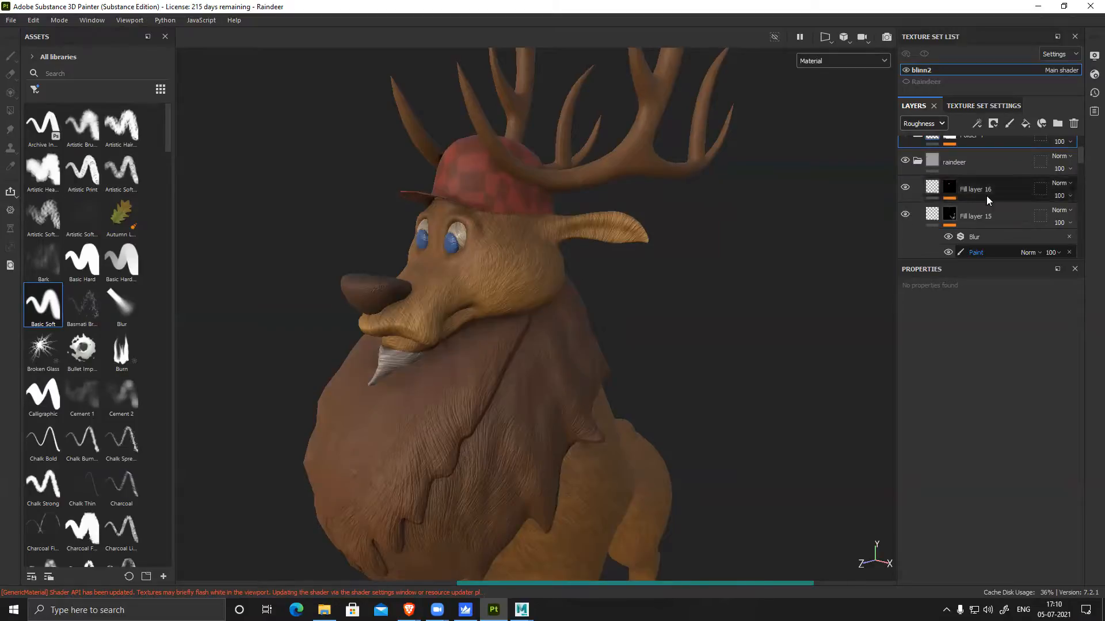
Add a Paint effect above the Blur on Fill layer 15's mask and toggle the layer's visibility
{"action": "scroll", "coordinate": [986, 196], "scroll_direction": "down", "scroll_amount": 1}
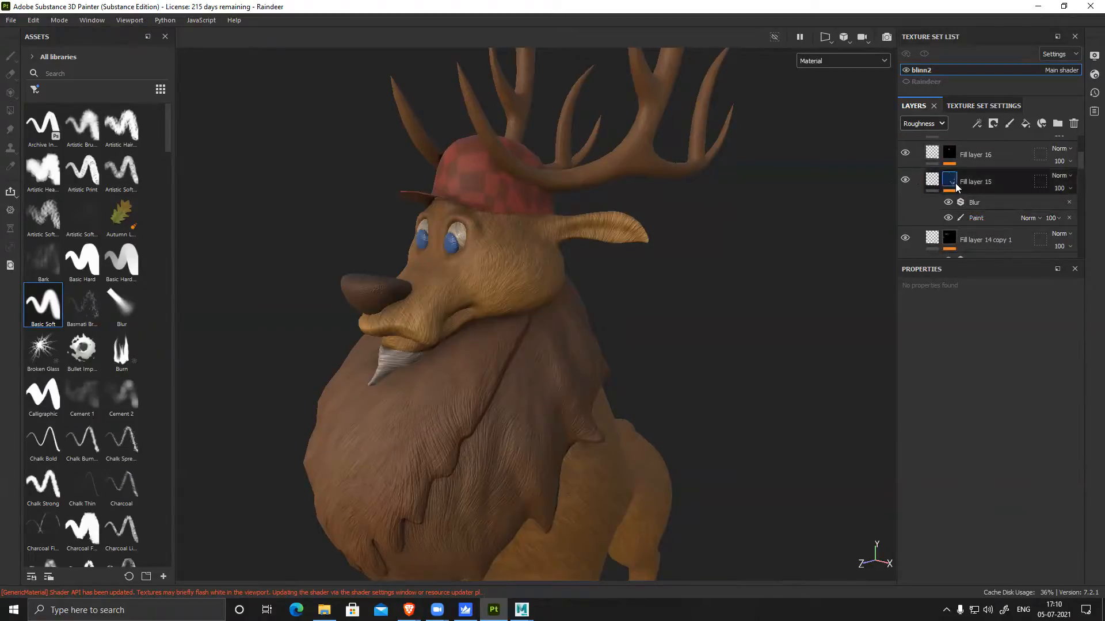
{"action": "left_click", "coordinate": [978, 204]}
{"action": "right_click", "coordinate": [979, 200]}
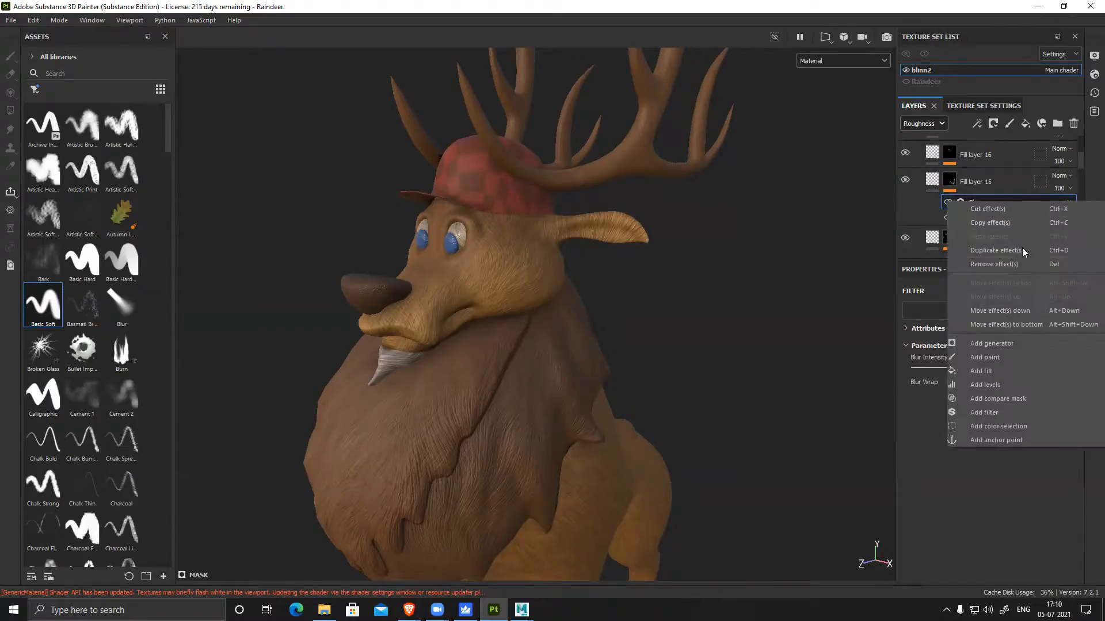
{"action": "left_click", "coordinate": [1006, 357]}
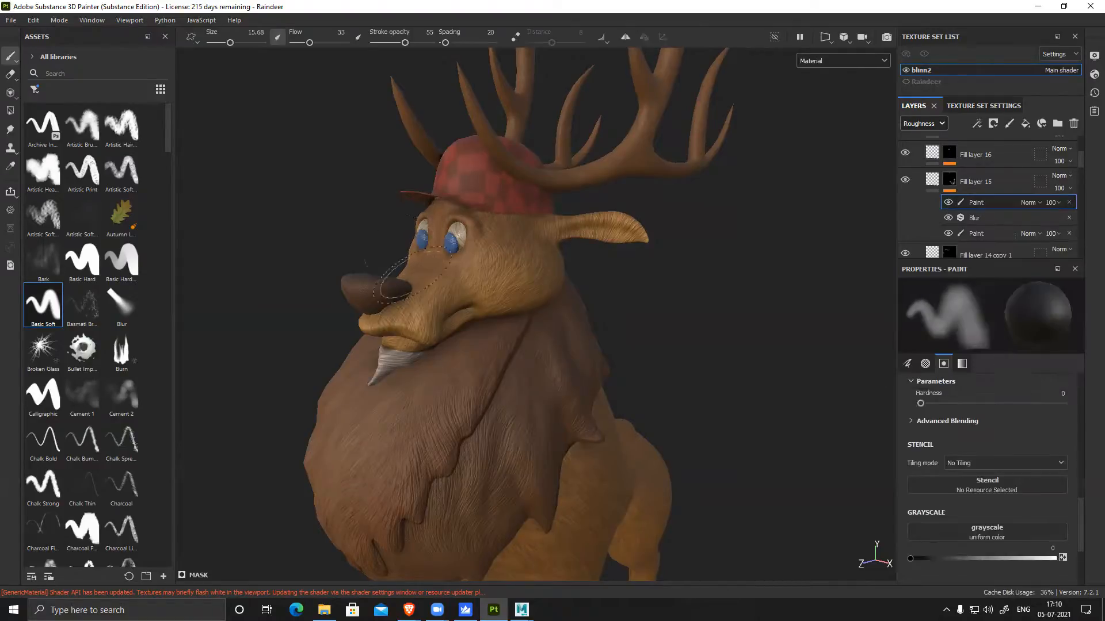
{"action": "scroll", "coordinate": [636, 357], "scroll_direction": "up", "scroll_amount": 3}
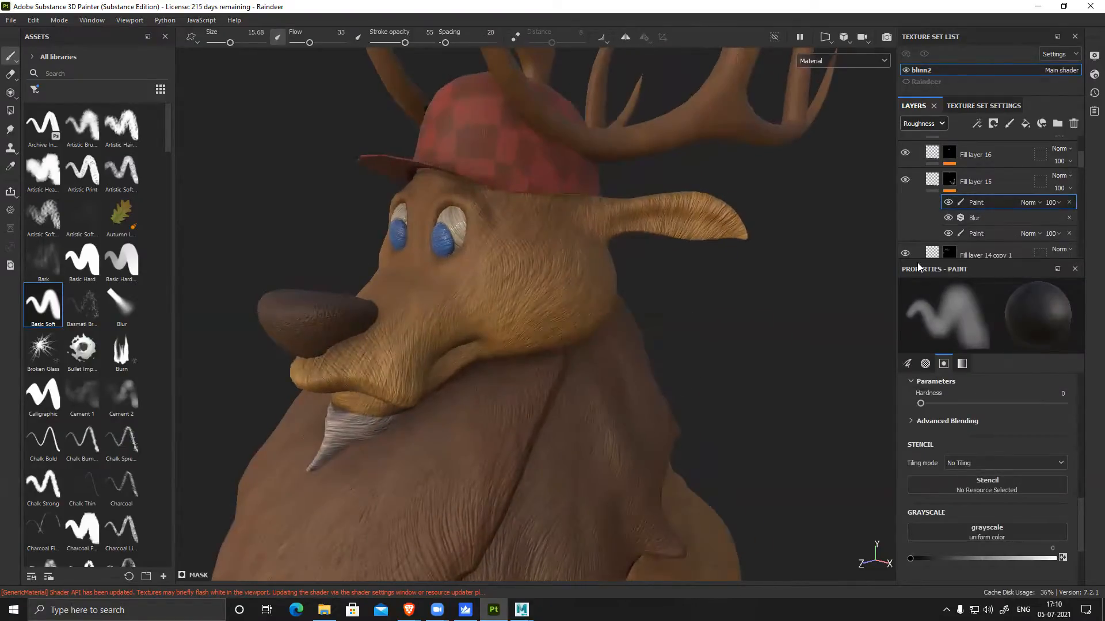
{"action": "left_click", "coordinate": [905, 182]}
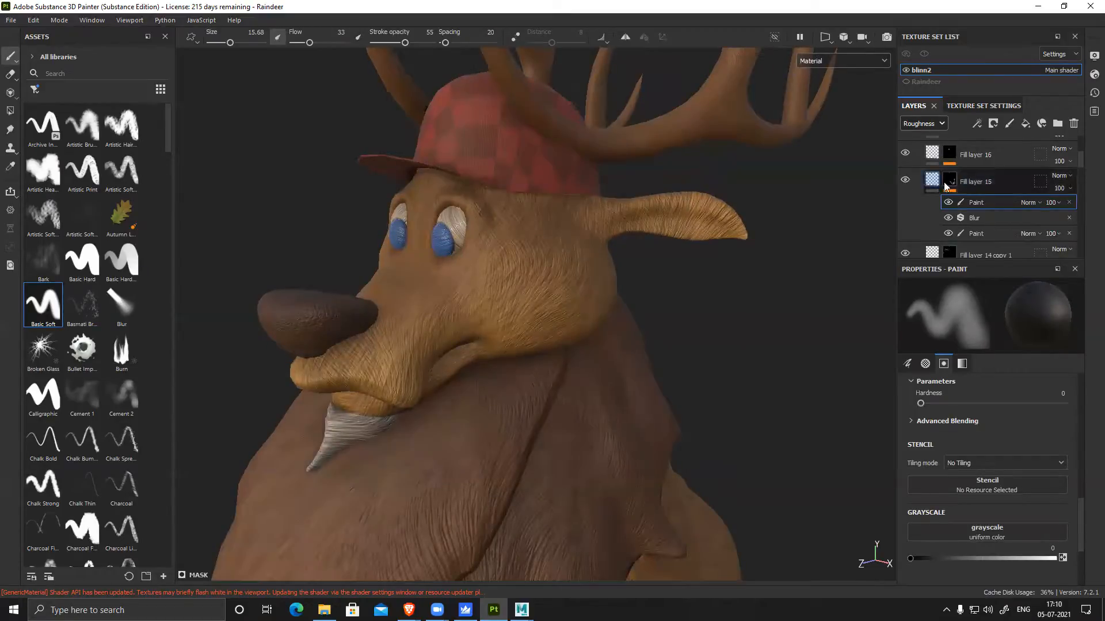
Review the effects on Fill layer 16's mask and collapse the raindeer folder
{"action": "scroll", "coordinate": [994, 194], "scroll_direction": "up", "scroll_amount": 1}
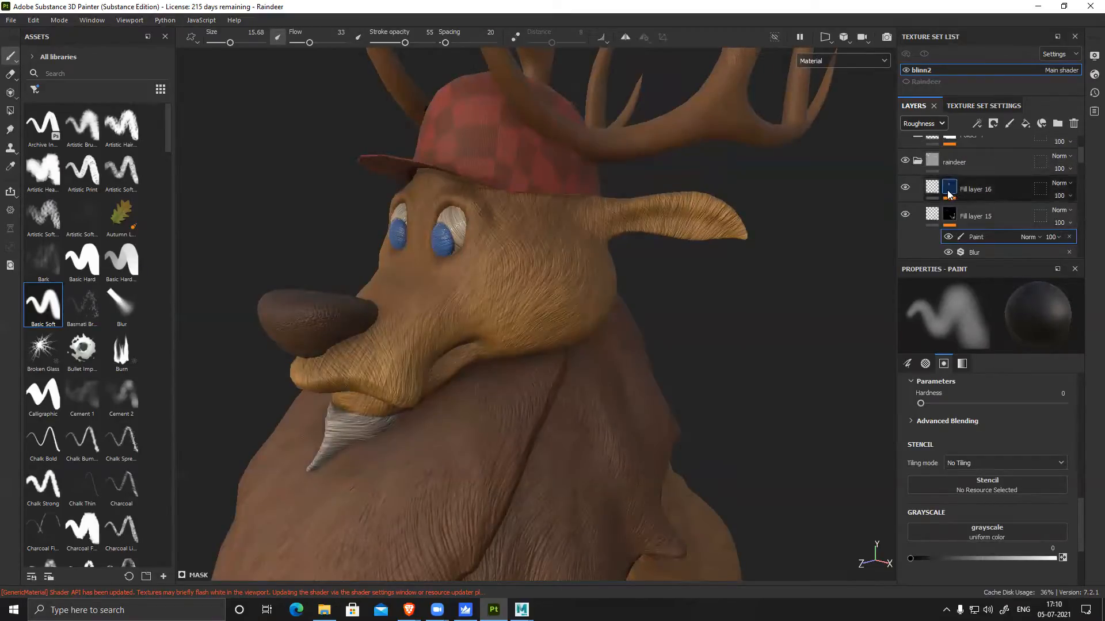
{"action": "left_click", "coordinate": [1008, 197]}
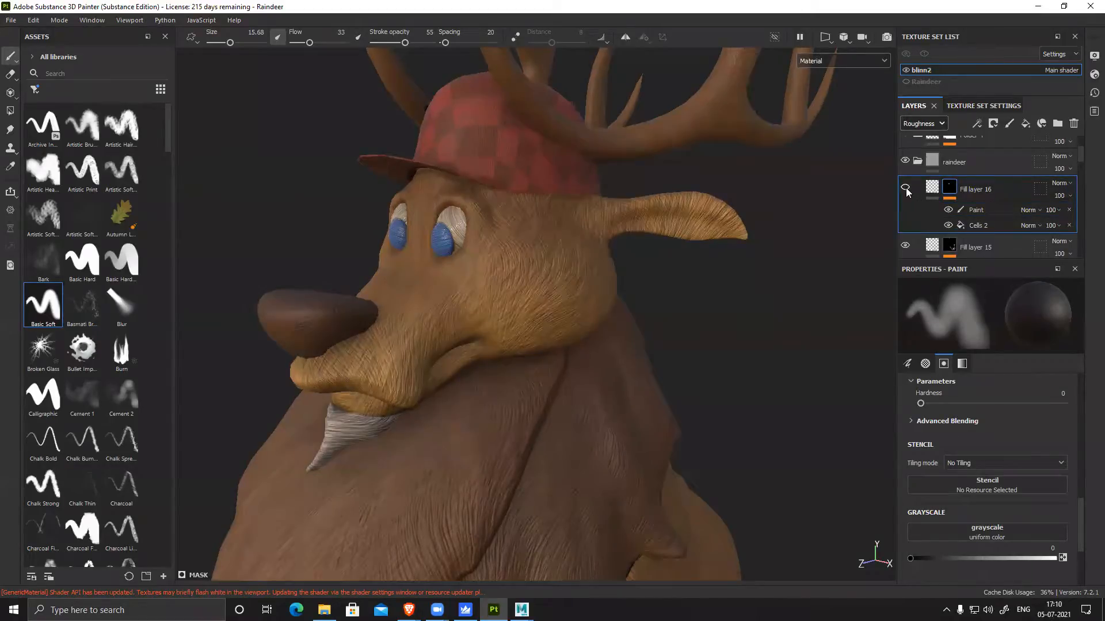
{"action": "scroll", "coordinate": [963, 188], "scroll_direction": "up", "scroll_amount": 3}
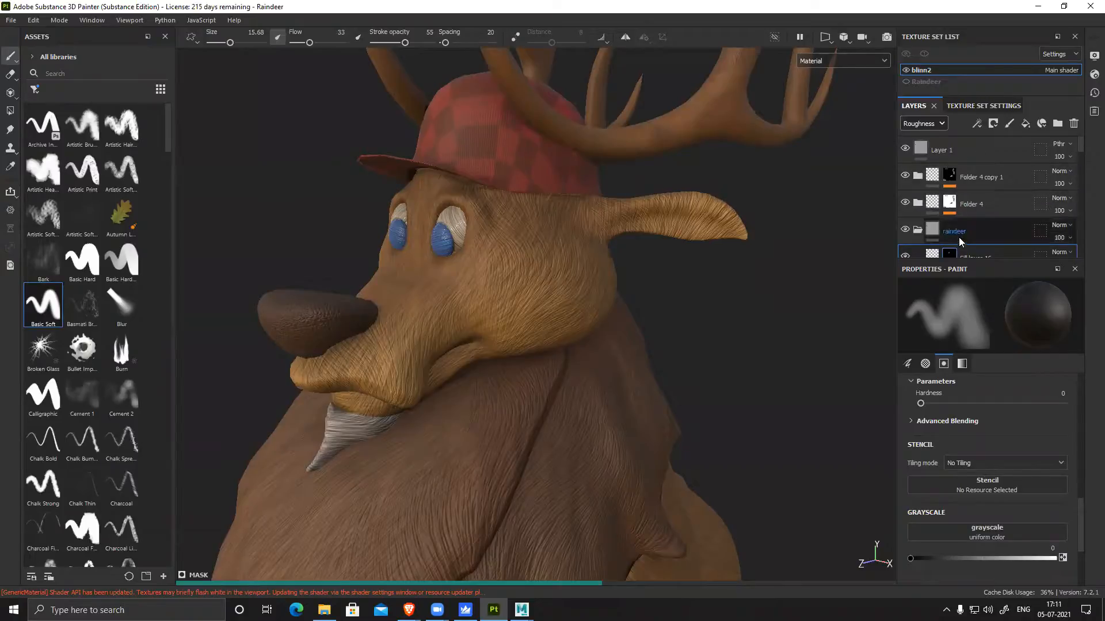
{"action": "scroll", "coordinate": [977, 228], "scroll_direction": "down", "scroll_amount": 1}
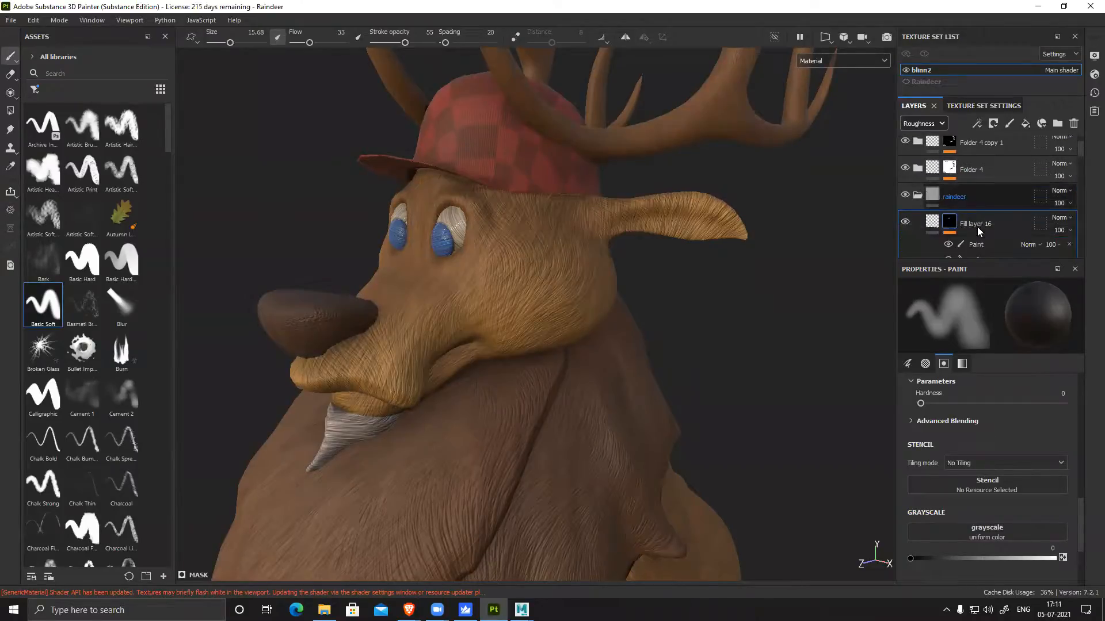
{"action": "left_click", "coordinate": [918, 193]}
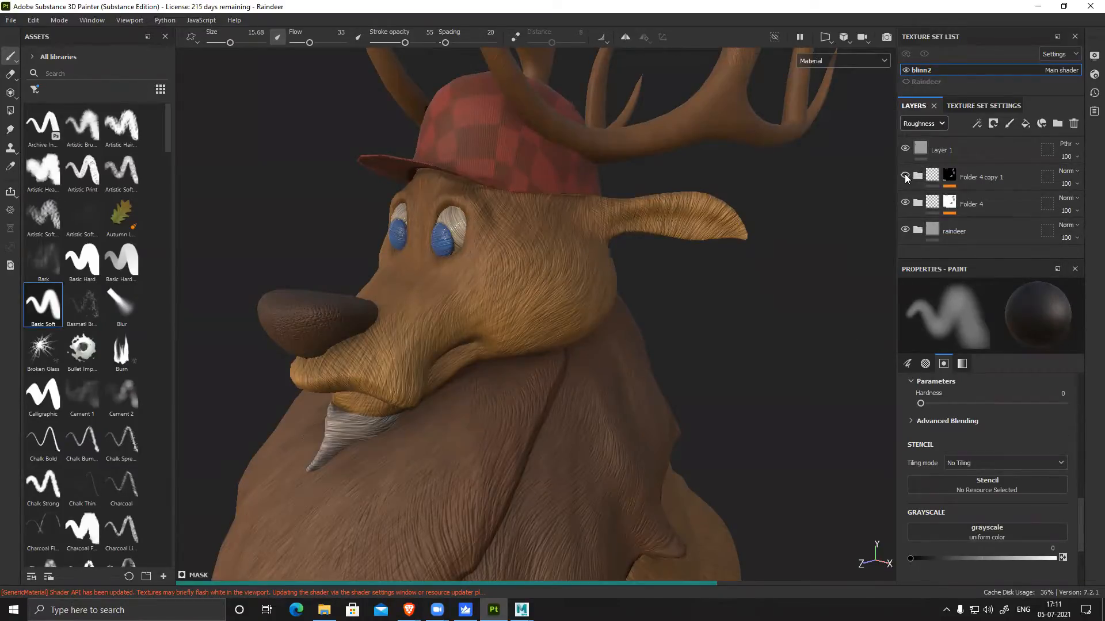
Toggle Layer 1 and Folder 4 to compare their effect, and add a Paint effect above the Blur on Folder 4's mask
{"action": "left_click", "coordinate": [905, 149]}
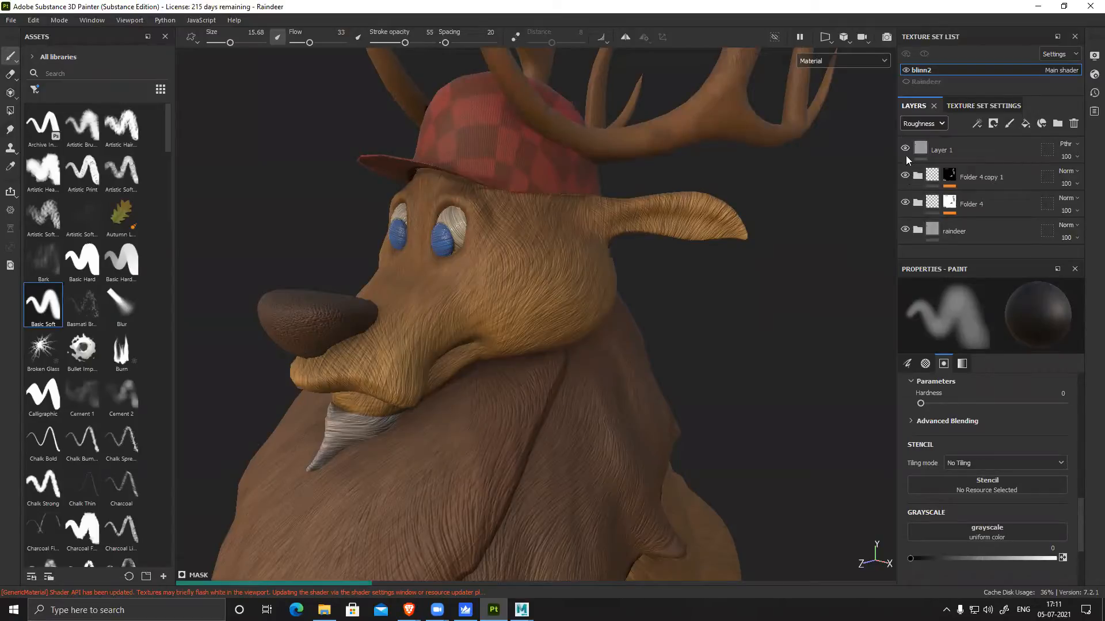
{"action": "left_click", "coordinate": [906, 203]}
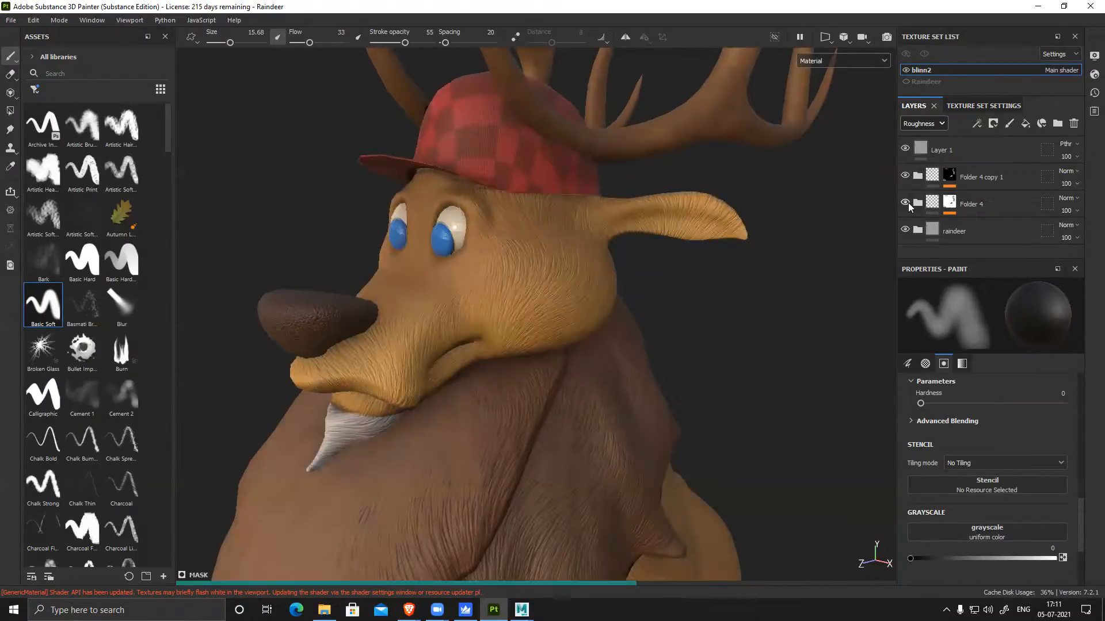
{"action": "left_click", "coordinate": [950, 203]}
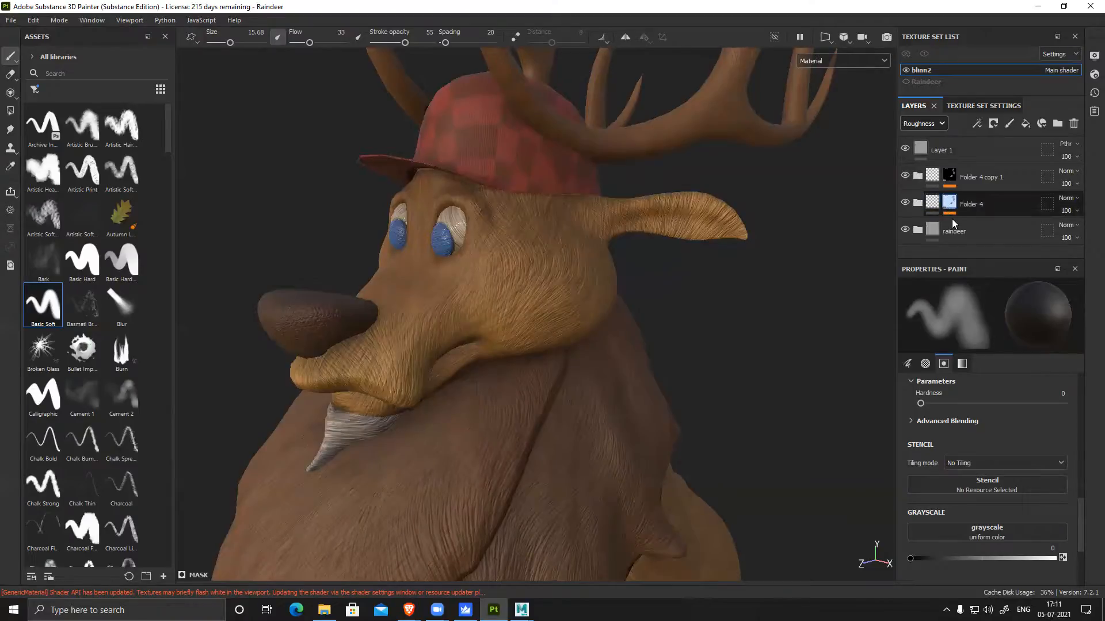
{"action": "right_click", "coordinate": [973, 225]}
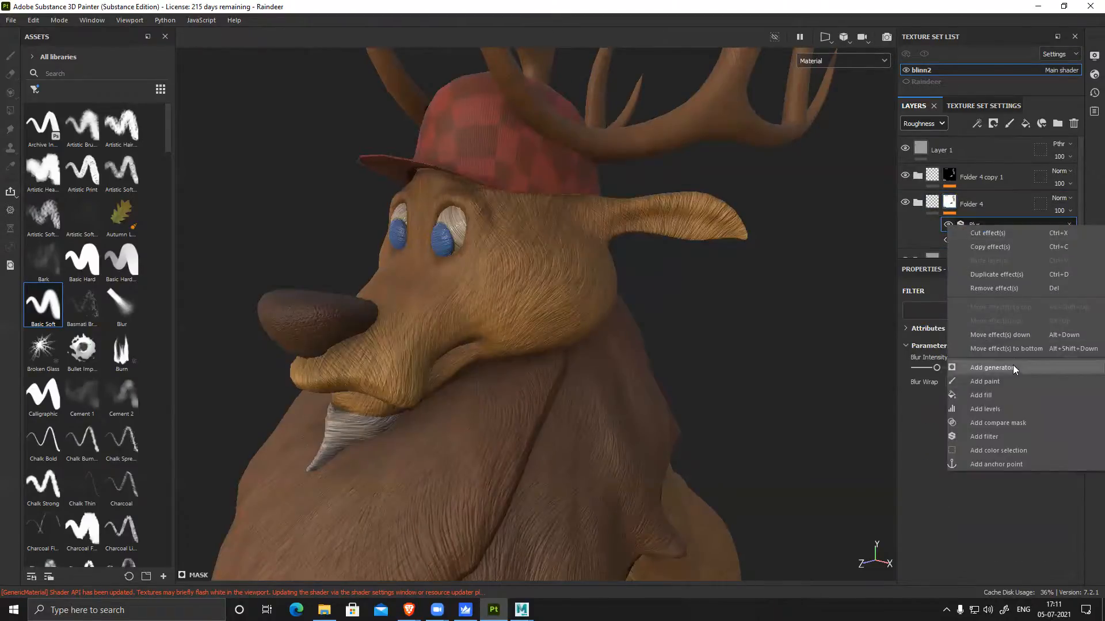
{"action": "left_click", "coordinate": [1008, 384]}
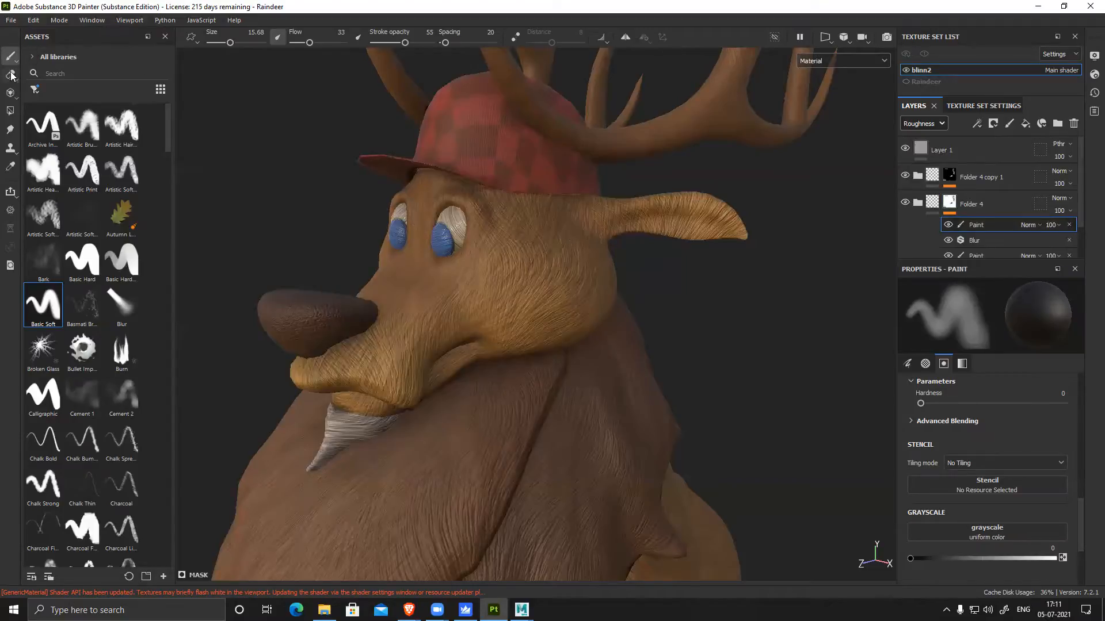
Fill the lower body and leg meshes with black on the Folder 4 mask, using Polygon Fill in mesh mode
{"action": "left_click", "coordinate": [11, 111]}
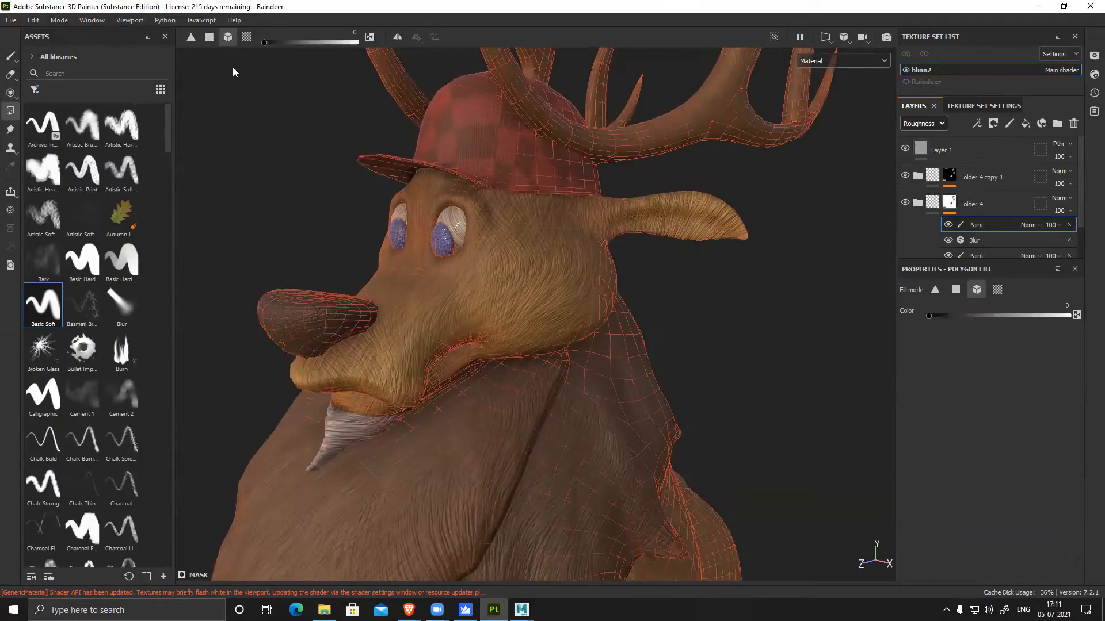
{"action": "scroll", "coordinate": [576, 426], "scroll_direction": "down", "scroll_amount": 4}
{"action": "middle_click_drag", "start_coordinate": [578, 426], "coordinate": [517, 219], "text": "alt"}
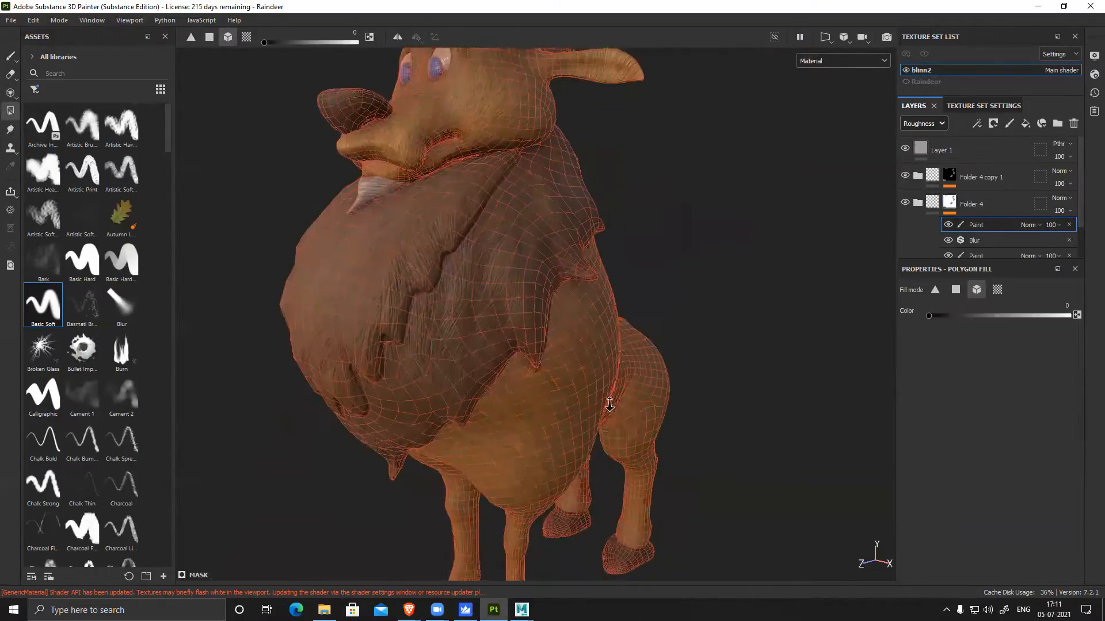
{"action": "scroll", "coordinate": [728, 471], "scroll_direction": "down", "scroll_amount": 3}
{"action": "left_click_drag", "start_coordinate": [536, 405], "coordinate": [867, 568]}
{"action": "middle_click_drag", "start_coordinate": [635, 289], "coordinate": [631, 377], "text": "alt"}
{"action": "scroll", "coordinate": [631, 377], "scroll_direction": "up", "scroll_amount": 4}
{"action": "left_click_drag", "start_coordinate": [599, 336], "coordinate": [771, 368], "text": "alt"}
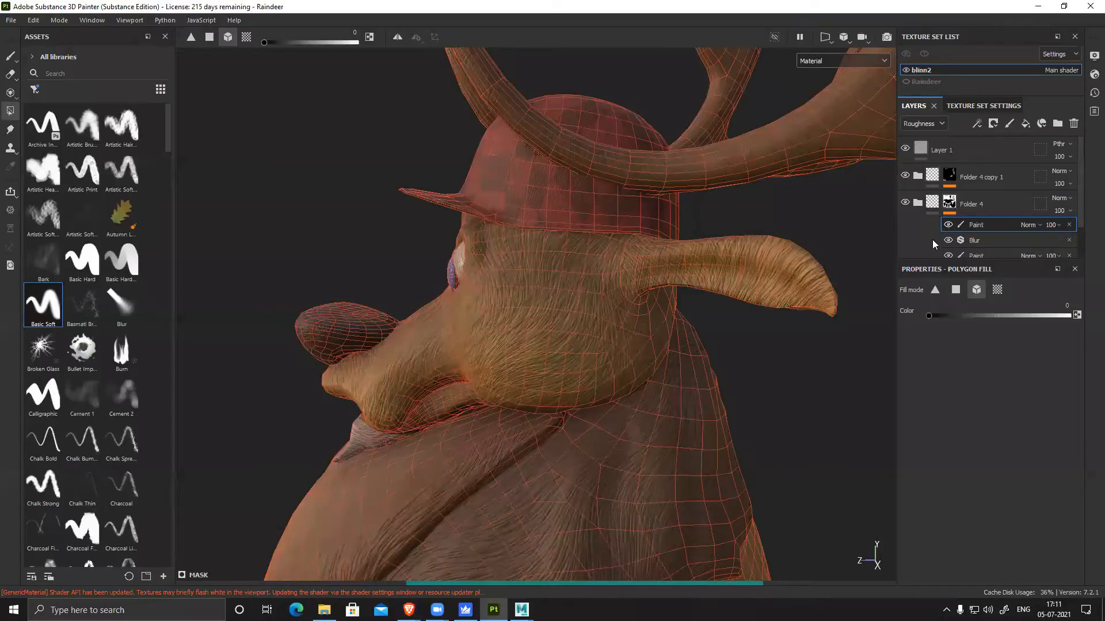
Fill the nose, muzzle and eye meshes with black on the Folder 4 mask
{"action": "left_click_drag", "start_coordinate": [809, 316], "coordinate": [520, 301], "text": "alt"}
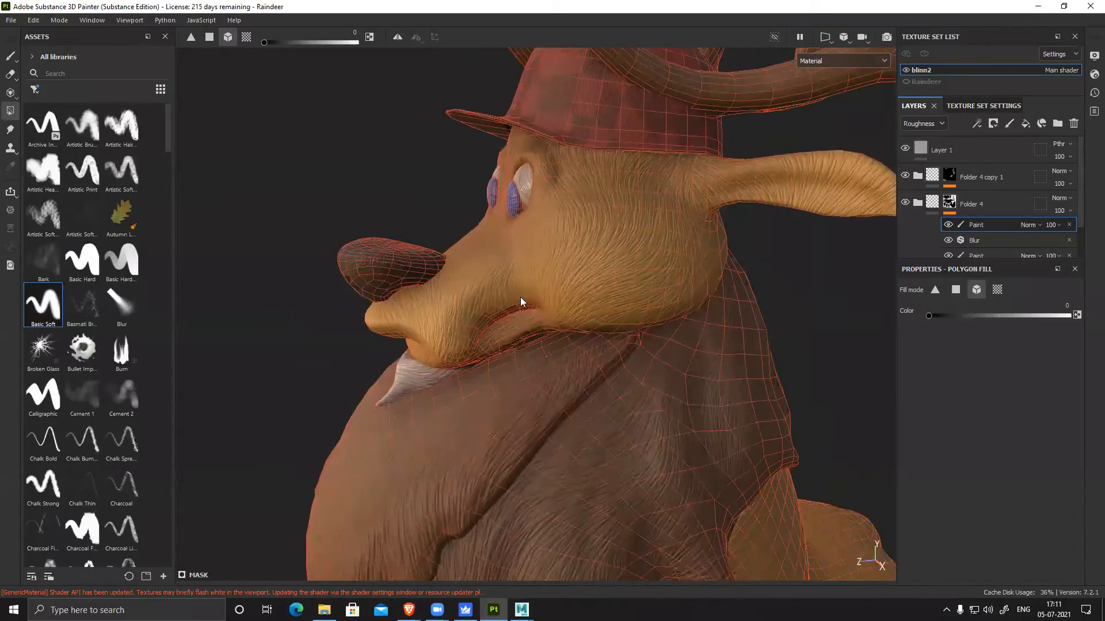
{"action": "left_click_drag", "start_coordinate": [240, 194], "coordinate": [461, 431]}
{"action": "middle_click_drag", "start_coordinate": [520, 194], "coordinate": [557, 304], "text": "alt"}
{"action": "right_click_drag", "start_coordinate": [557, 305], "coordinate": [723, 440], "text": "alt"}
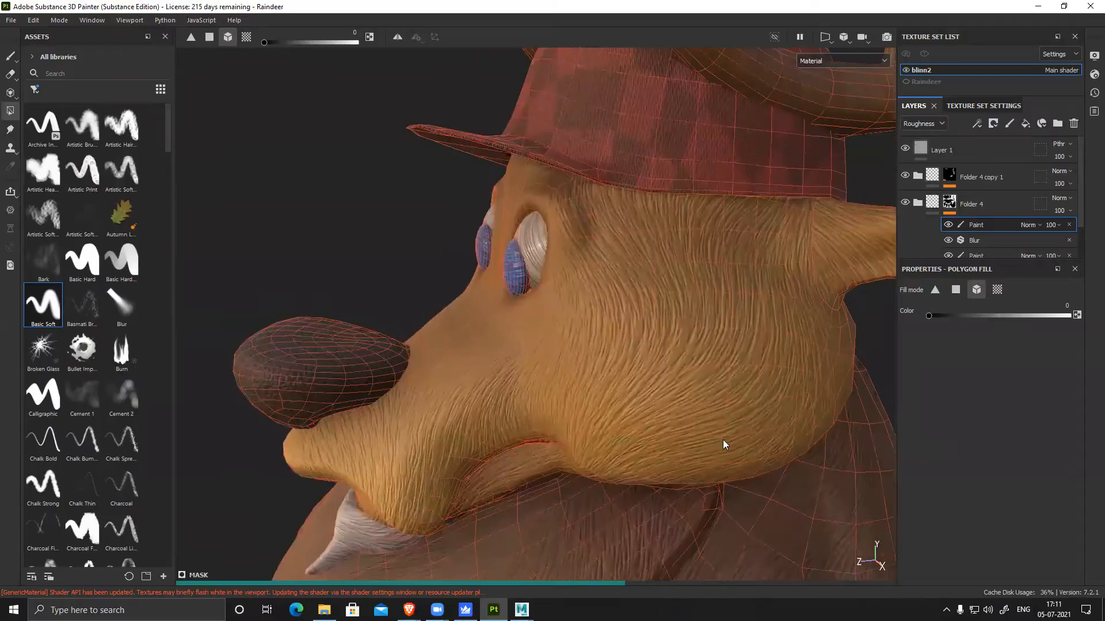
{"action": "left_click_drag", "start_coordinate": [458, 233], "coordinate": [589, 316]}
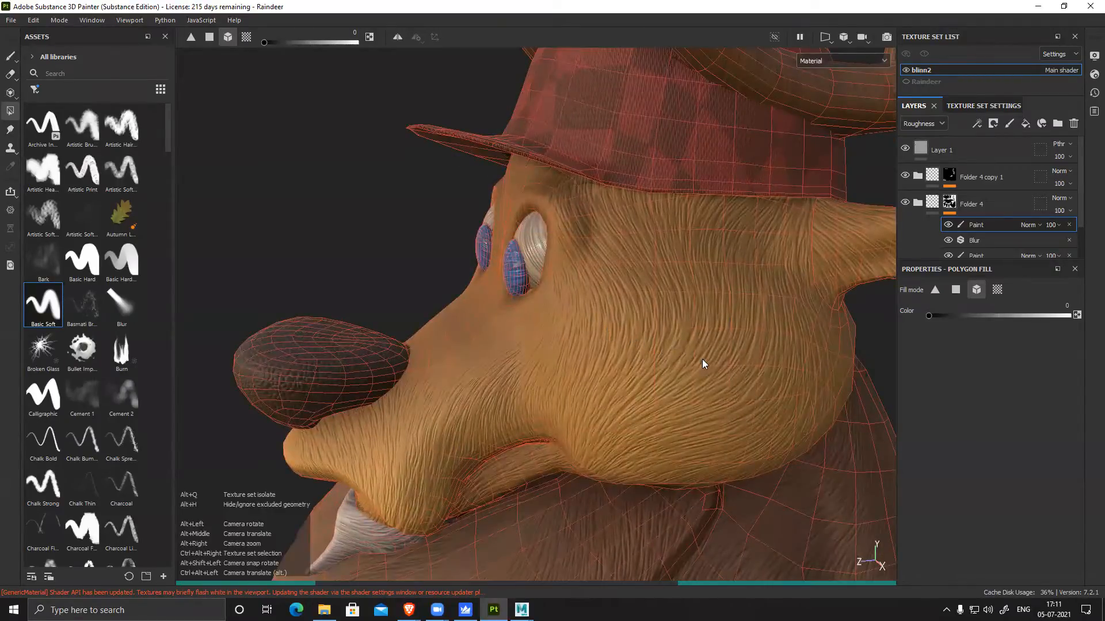
Check the masked reindeer from the front and side, and select the Folder 4 copy 1 folder
{"action": "mouse_move", "coordinate": [727, 370]}
{"action": "left_mouse_down", "text": "alt"}
{"action": "mouse_move", "coordinate": [540, 319]}
{"action": "mouse_move", "coordinate": [774, 320]}
{"action": "mouse_move", "coordinate": [555, 327]}
{"action": "mouse_move", "coordinate": [440, 348]}
{"action": "left_mouse_up", "text": "alt"}
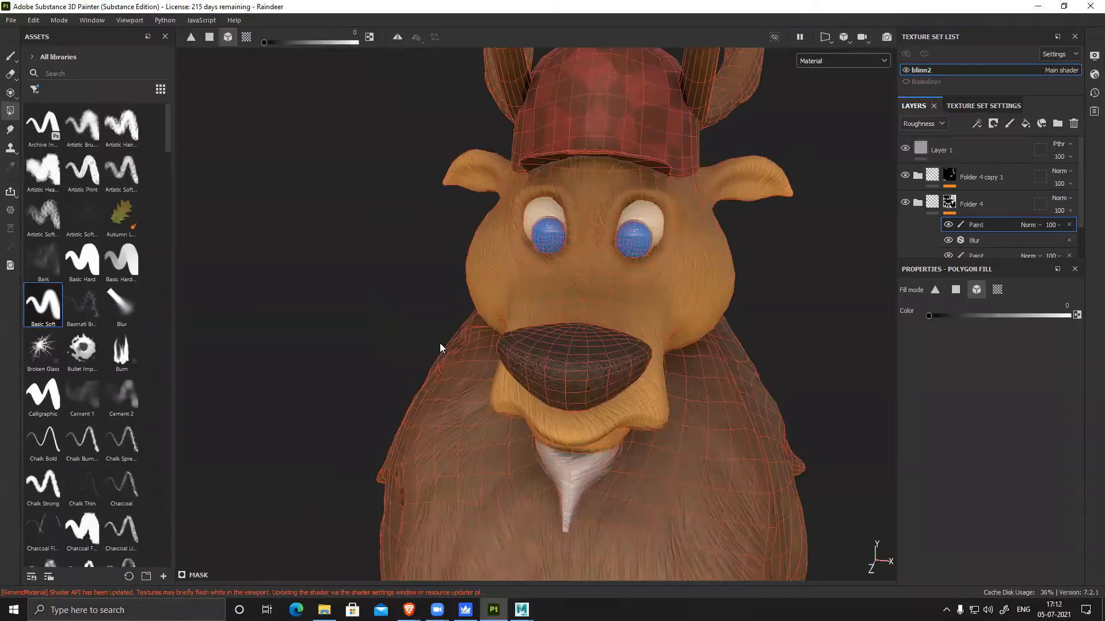
{"action": "right_click_drag", "start_coordinate": [749, 437], "coordinate": [535, 370], "text": "alt"}
{"action": "middle_click_drag", "start_coordinate": [788, 546], "coordinate": [688, 382], "text": "alt"}
{"action": "right_click_drag", "start_coordinate": [688, 382], "coordinate": [548, 360], "text": "alt"}
{"action": "left_click_drag", "start_coordinate": [736, 417], "coordinate": [730, 468], "text": "alt"}
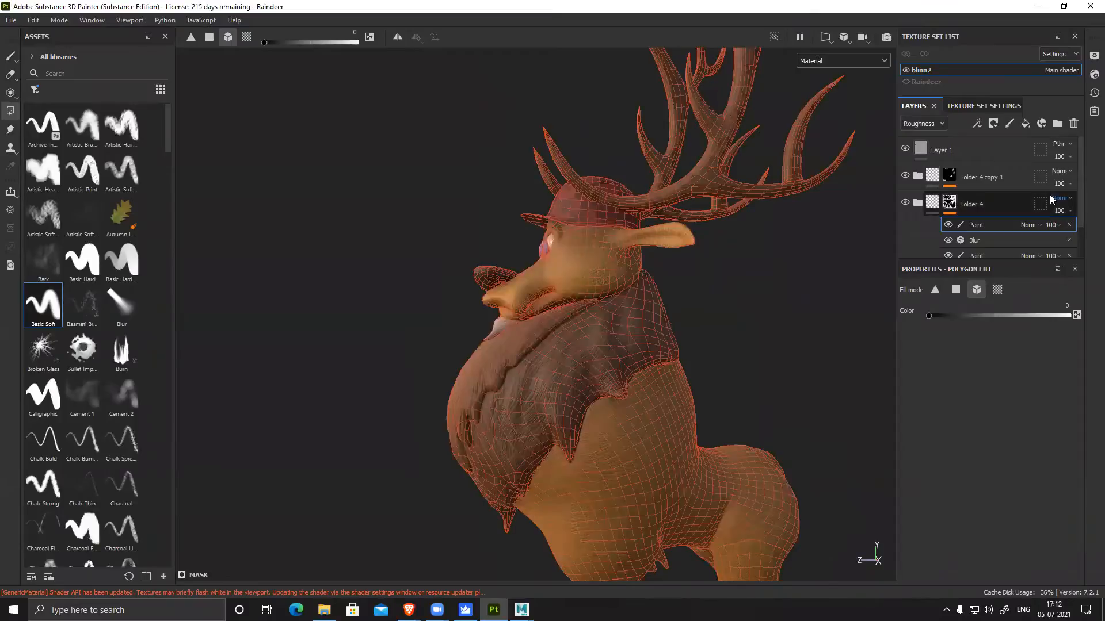
{"action": "double_click", "coordinate": [977, 226]}
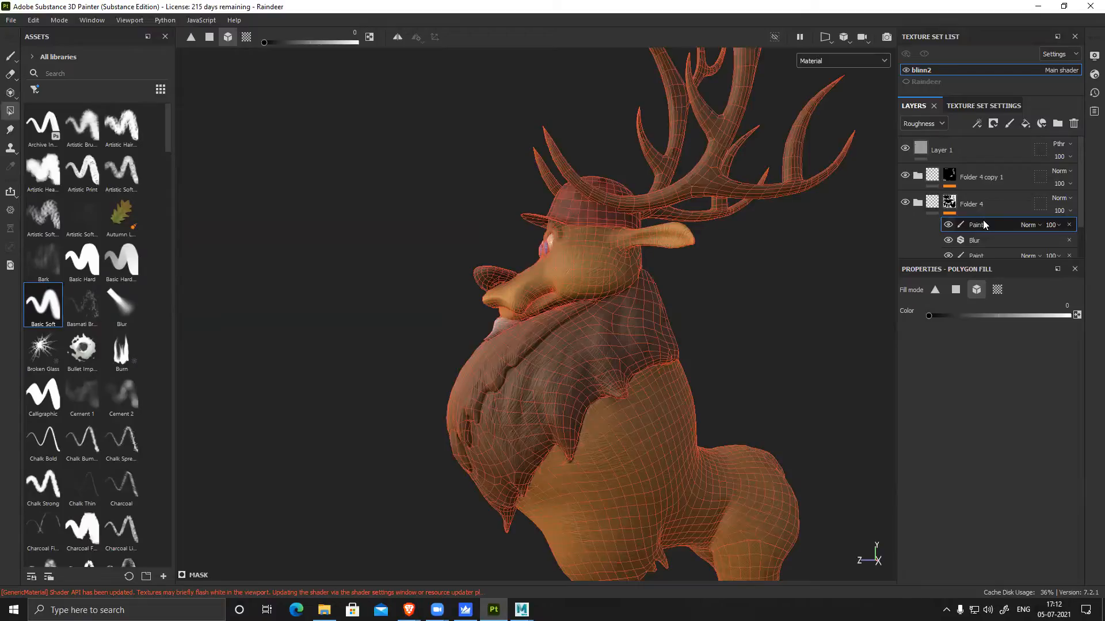
{"action": "left_click_drag", "start_coordinate": [627, 288], "coordinate": [687, 341], "text": "alt"}
{"action": "left_click", "coordinate": [979, 177]}
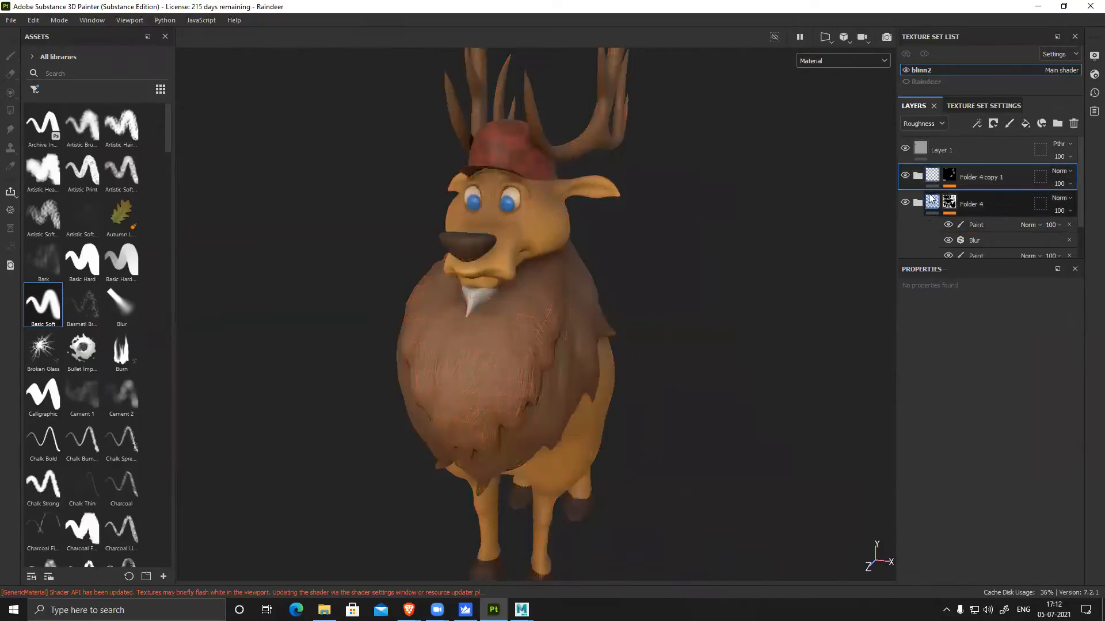
Examine the reindeer's body, face and antlers from several angles to judge the overall texturing
{"action": "left_click_drag", "start_coordinate": [620, 332], "coordinate": [690, 285], "text": "alt"}
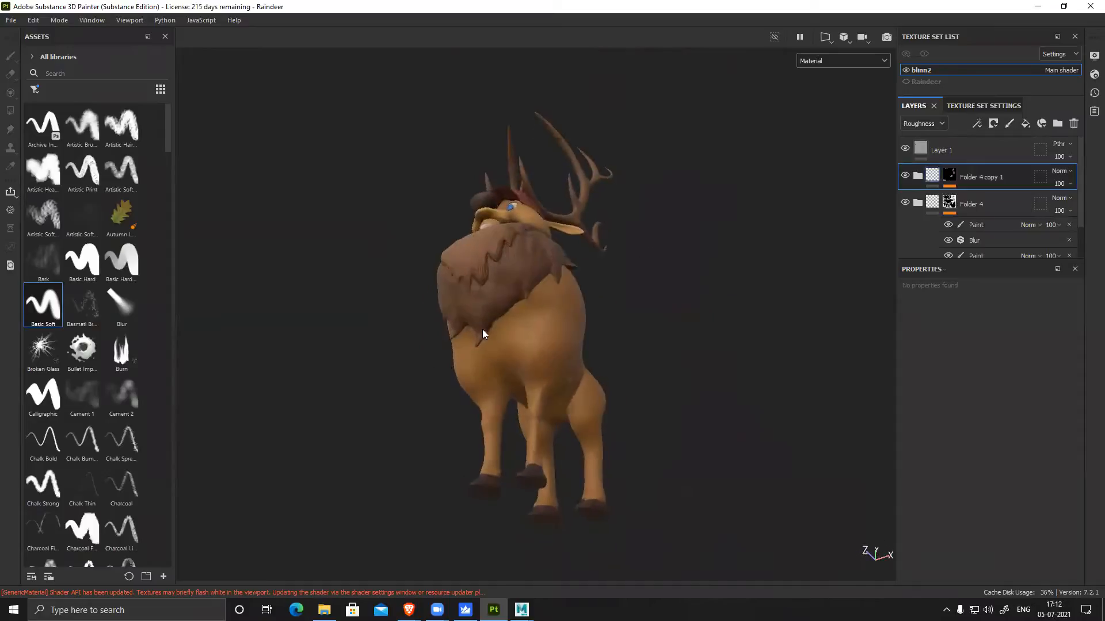
{"action": "left_click_drag", "start_coordinate": [505, 376], "coordinate": [526, 423], "text": "alt"}
{"action": "left_click_drag", "start_coordinate": [582, 367], "coordinate": [535, 536], "text": "alt"}
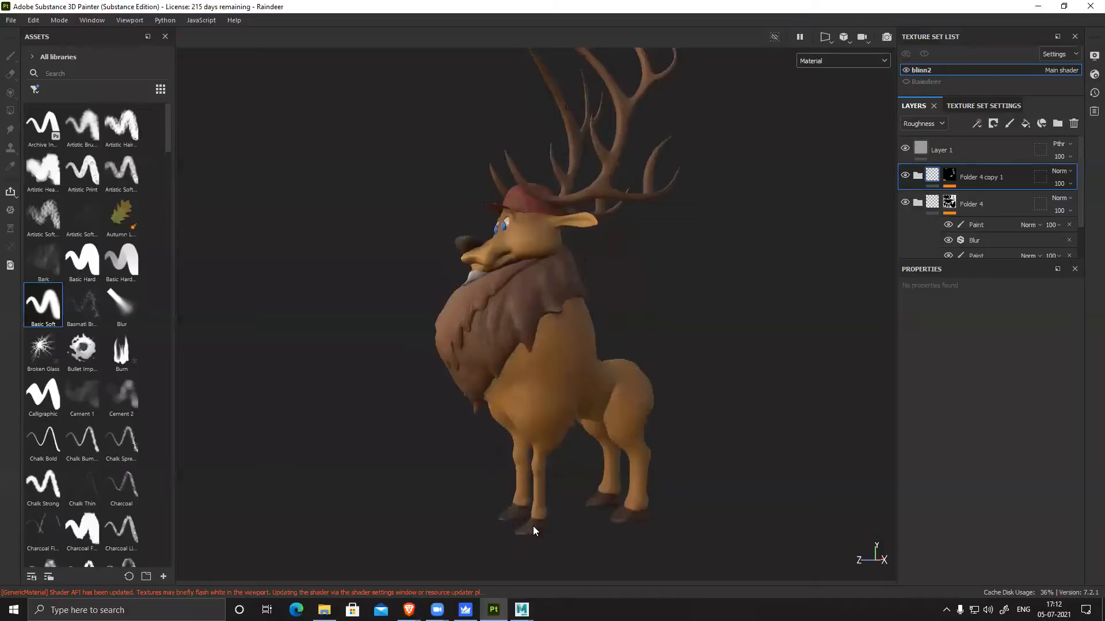
{"action": "middle_click_drag", "start_coordinate": [567, 350], "coordinate": [567, 380], "text": "alt"}
{"action": "left_click_drag", "start_coordinate": [510, 368], "coordinate": [569, 353], "text": "alt"}
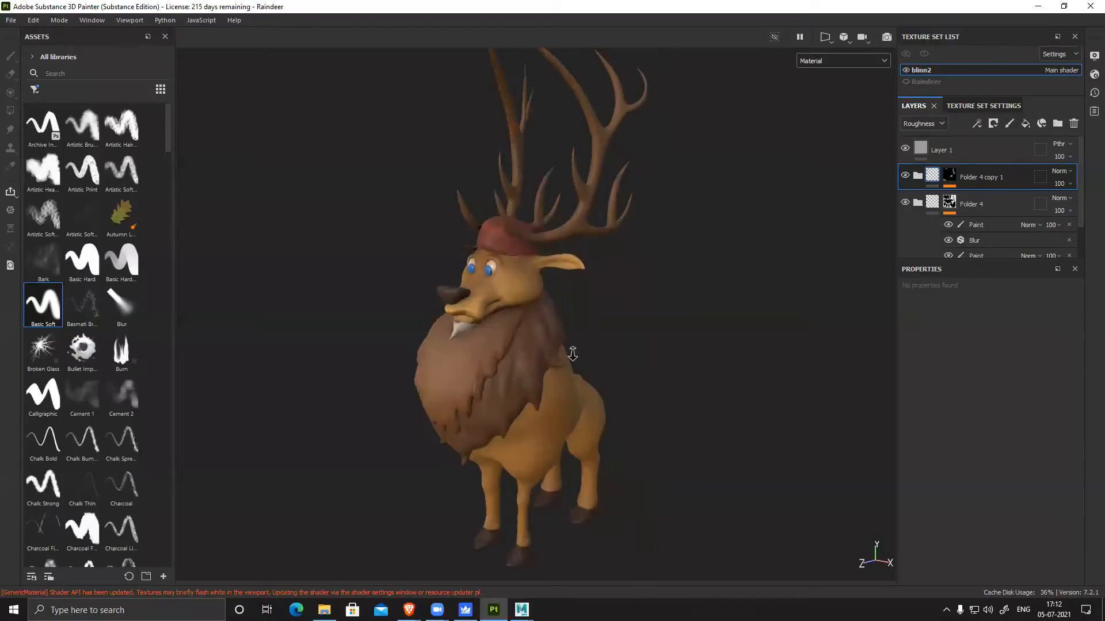
{"action": "right_click_drag", "start_coordinate": [569, 353], "coordinate": [610, 397], "text": "alt"}
{"action": "middle_click_drag", "start_coordinate": [518, 397], "coordinate": [589, 417], "text": "alt"}
{"action": "right_click_drag", "start_coordinate": [590, 417], "coordinate": [611, 381], "text": "alt"}
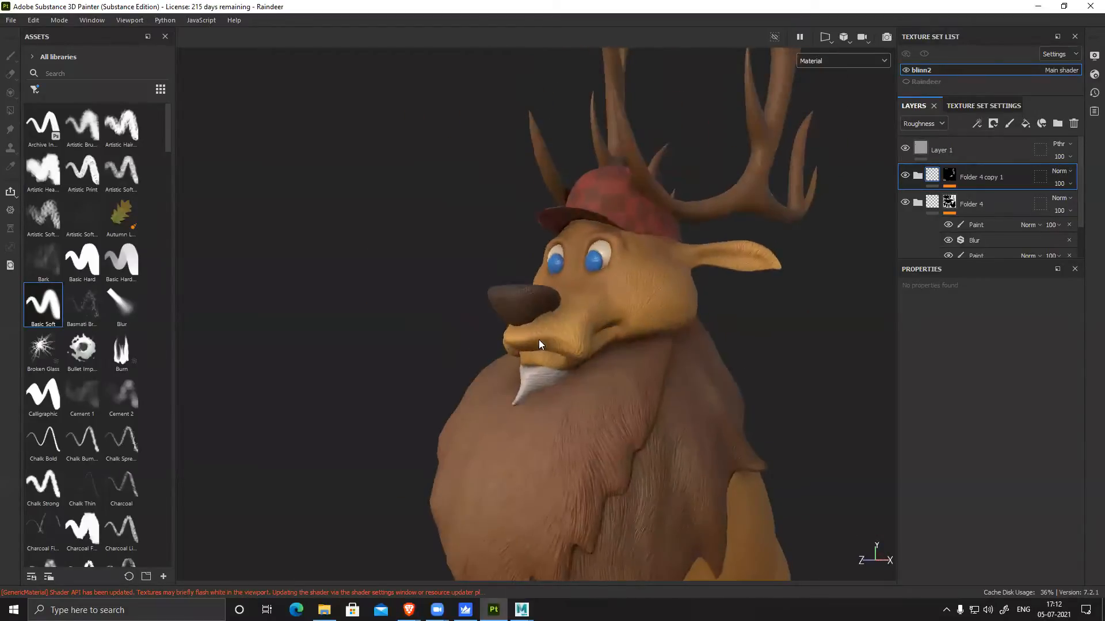
{"action": "left_click_drag", "start_coordinate": [559, 349], "coordinate": [737, 367], "text": "alt"}
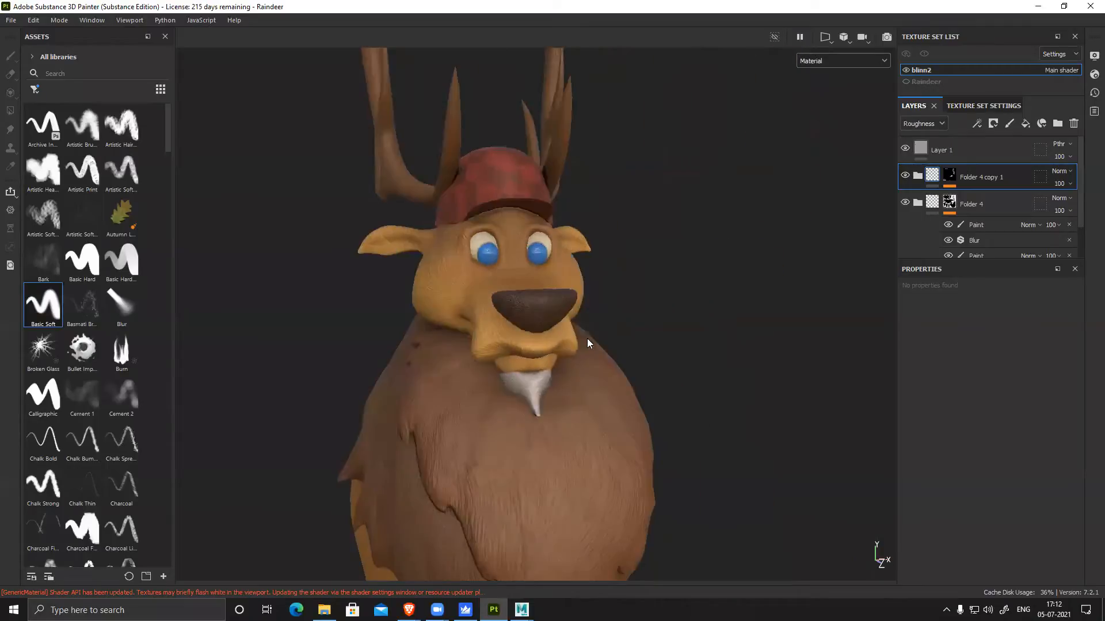
{"action": "right_click_drag", "start_coordinate": [650, 366], "coordinate": [485, 371], "text": "alt"}
{"action": "left_click_drag", "start_coordinate": [485, 370], "coordinate": [577, 365], "text": "alt"}
{"action": "left_click_drag", "start_coordinate": [516, 250], "coordinate": [432, 291], "text": "alt"}
{"action": "mouse_move", "coordinate": [699, 121]}
{"action": "left_mouse_down", "text": "alt"}
{"action": "mouse_move", "coordinate": [644, 239]}
{"action": "mouse_move", "coordinate": [619, 167]}
{"action": "left_mouse_up", "text": "alt"}
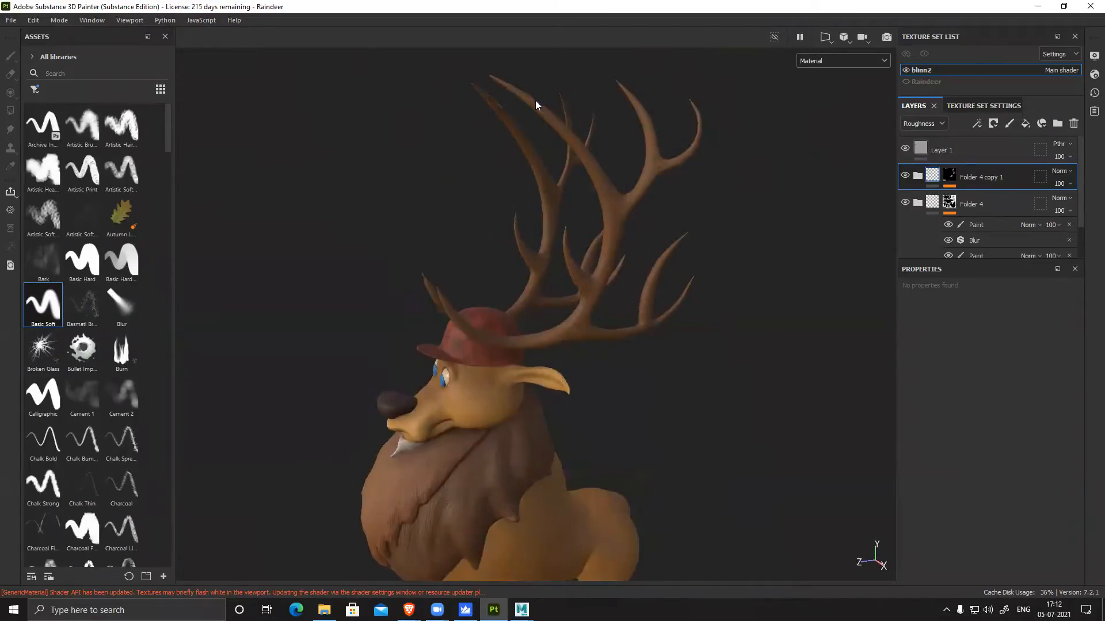
Inspect the reindeer's chest fur, belly, legs and hooves from below and from the sides
{"action": "left_click_drag", "start_coordinate": [701, 332], "coordinate": [637, 417], "text": "alt"}
{"action": "middle_click_drag", "start_coordinate": [637, 418], "coordinate": [705, 293], "text": "alt"}
{"action": "right_click_drag", "start_coordinate": [705, 293], "coordinate": [259, 363], "text": "alt"}
{"action": "left_click_drag", "start_coordinate": [587, 307], "coordinate": [447, 270], "text": "alt"}
{"action": "right_click_drag", "start_coordinate": [448, 270], "coordinate": [594, 473], "text": "alt"}
{"action": "middle_click_drag", "start_coordinate": [594, 474], "coordinate": [612, 320], "text": "alt"}
{"action": "left_click_drag", "start_coordinate": [611, 320], "coordinate": [511, 277], "text": "alt"}
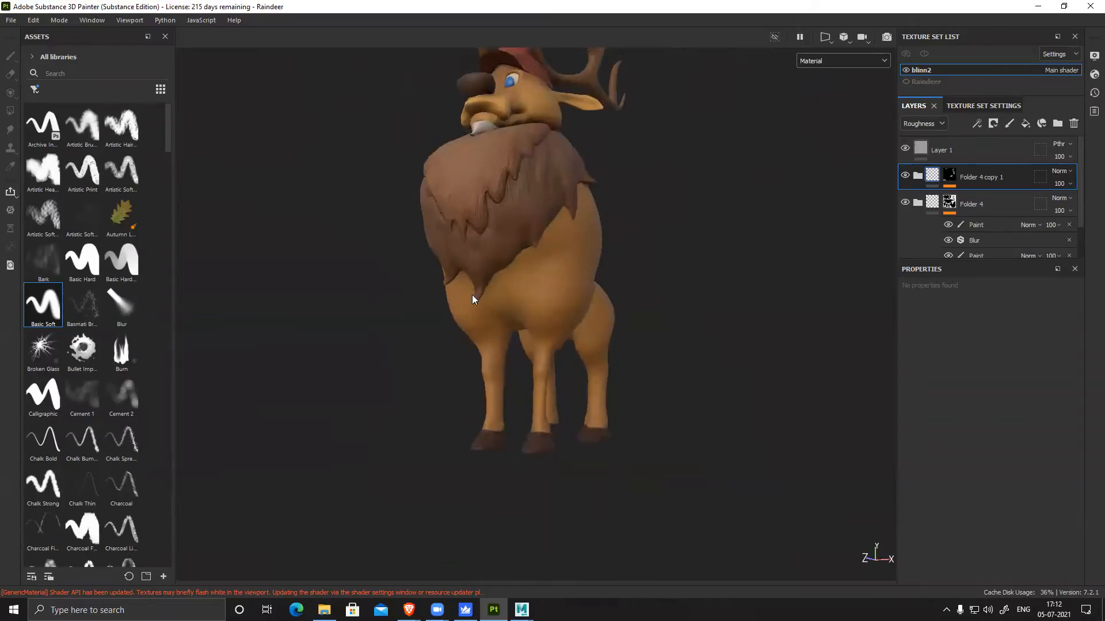
{"action": "left_click_drag", "start_coordinate": [535, 348], "coordinate": [656, 345], "text": "alt"}
{"action": "left_click_drag", "start_coordinate": [629, 385], "coordinate": [494, 387], "text": "alt"}
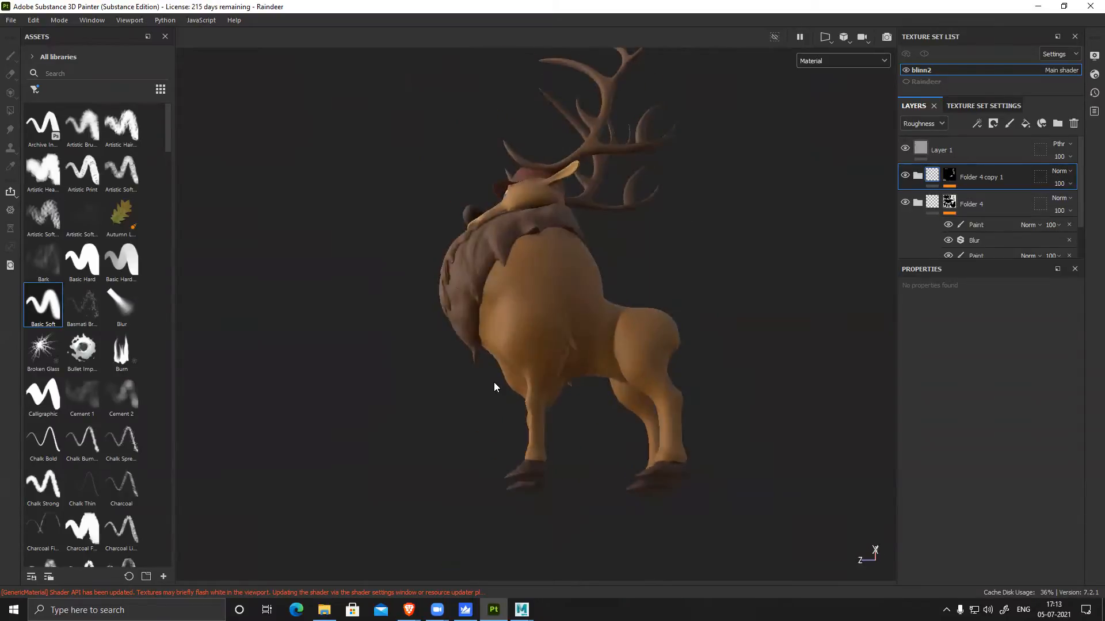
Save the project with the reindeer facing front and switch to the Brave browser
{"action": "left_click_drag", "start_coordinate": [571, 301], "coordinate": [756, 346], "text": "alt"}
{"action": "key", "text": "ctrl+s"}
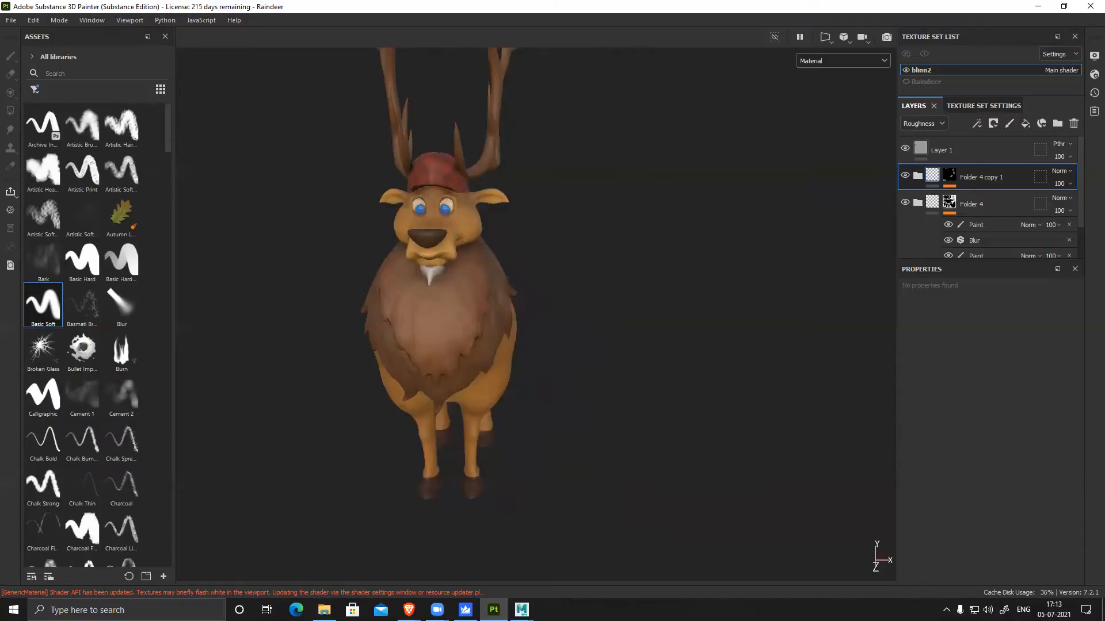
{"action": "key", "text": "alt+Tab"}
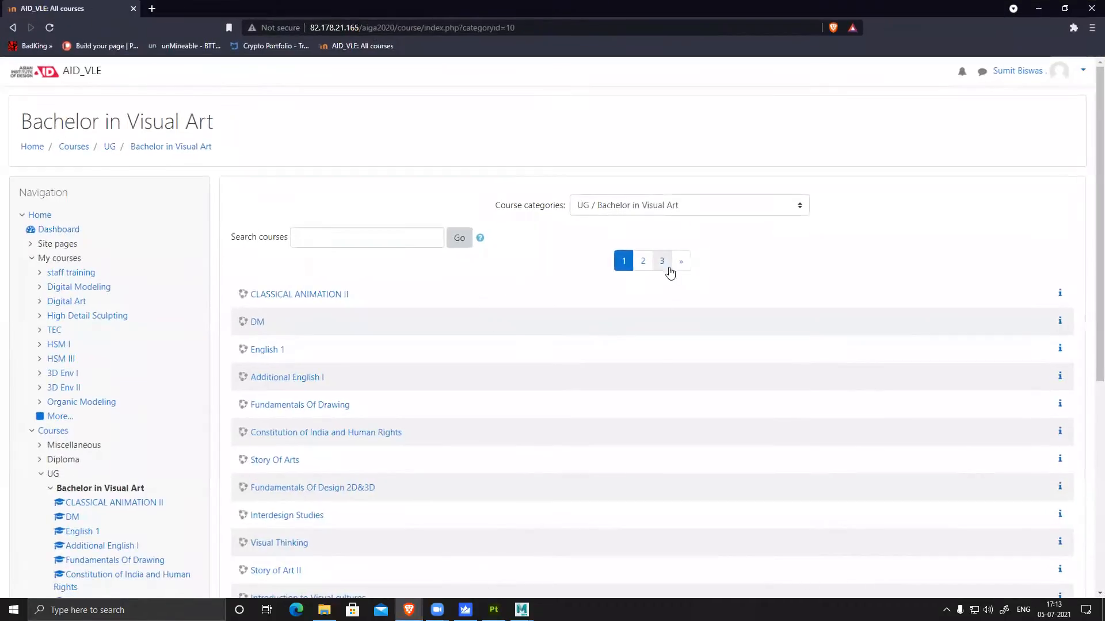
Open the Attendance_BVA181 activity of the 3D Lab II course in the Bachelor in Visual Art category
{"action": "left_click", "coordinate": [661, 264]}
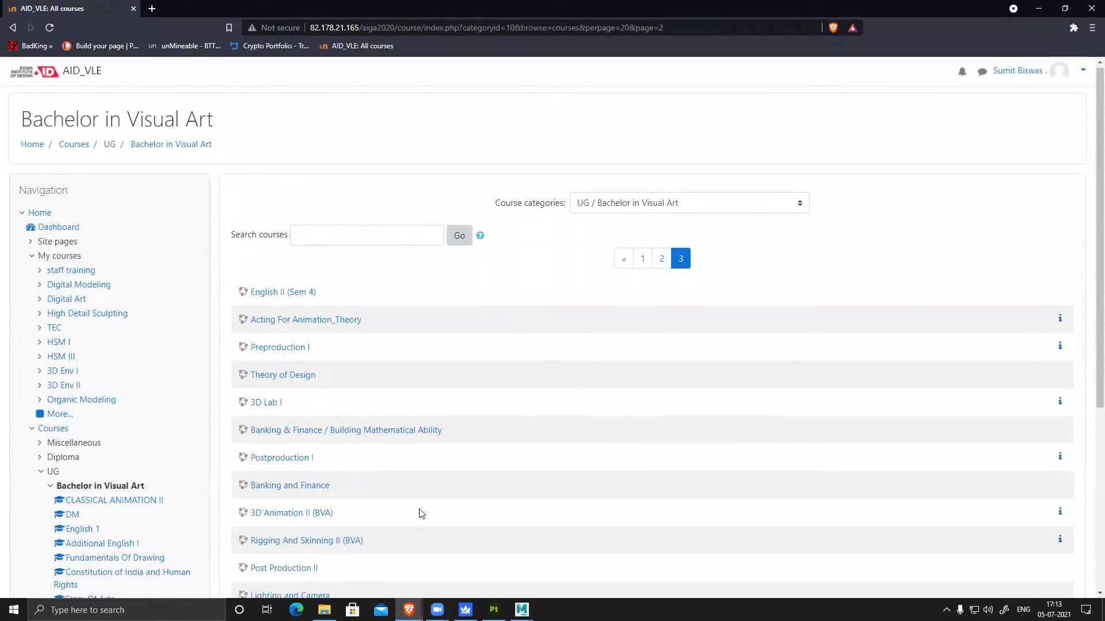
{"action": "scroll", "coordinate": [419, 513], "scroll_direction": "down", "scroll_amount": 5}
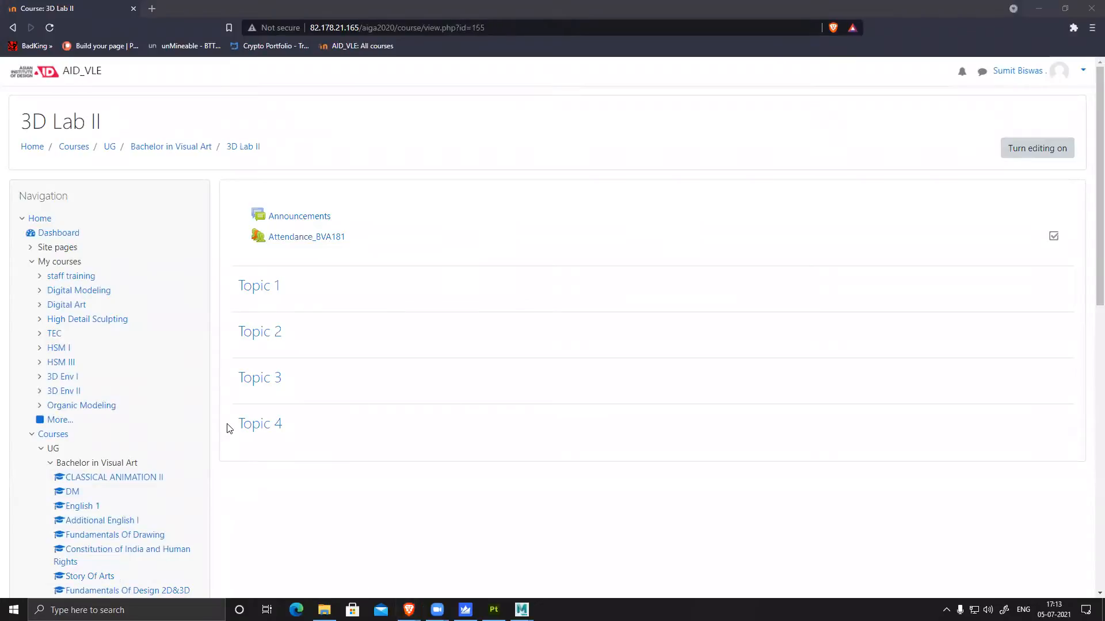
{"action": "left_click", "coordinate": [320, 237]}
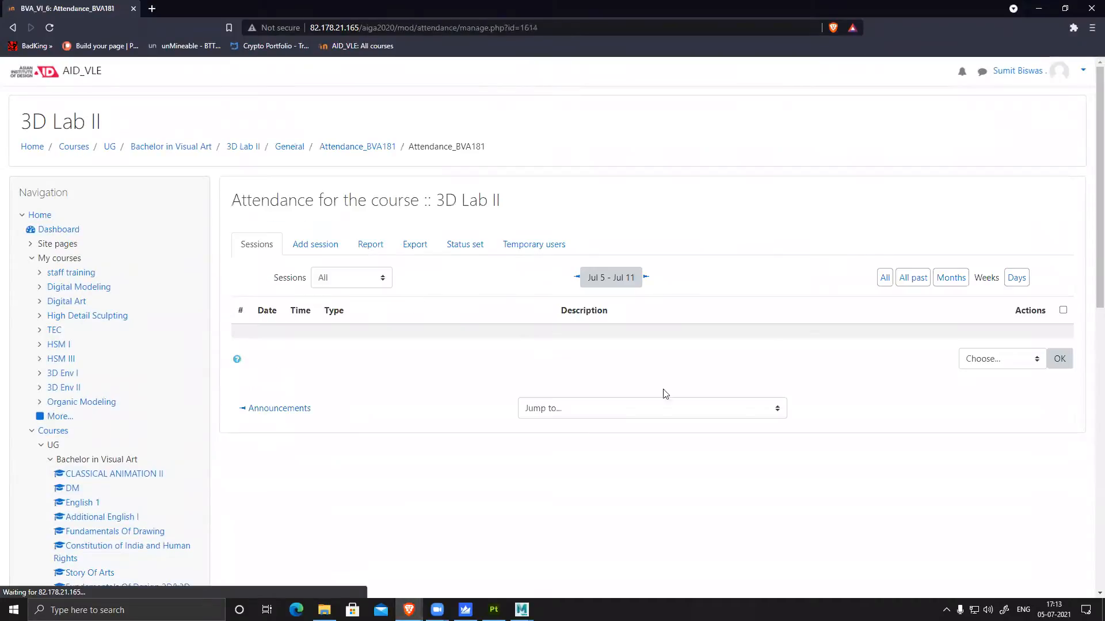
Add a 5 July 2021 attendance session for group BVA181 and open its attendance sheet
{"action": "left_click", "coordinate": [316, 249]}
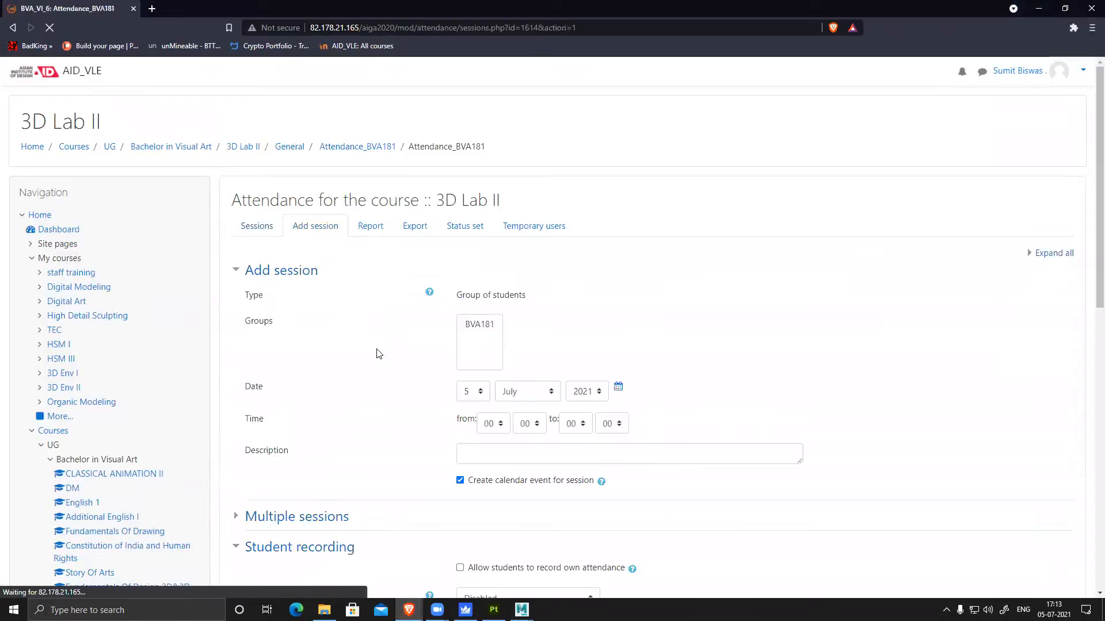
{"action": "scroll", "coordinate": [683, 414], "scroll_direction": "down", "scroll_amount": 5}
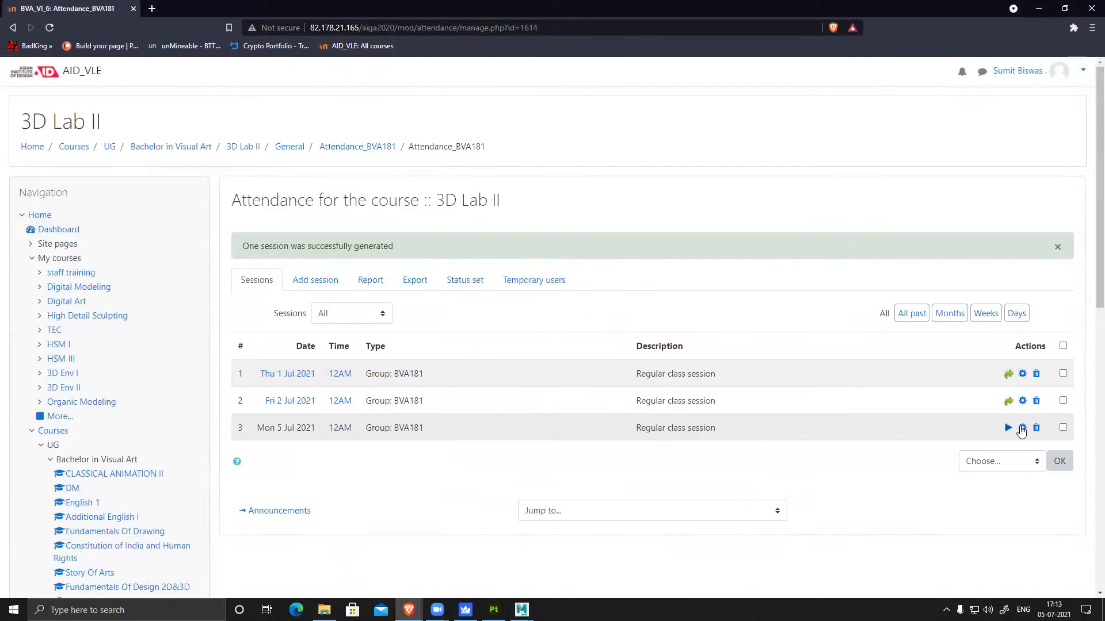
{"action": "left_click", "coordinate": [1009, 428]}
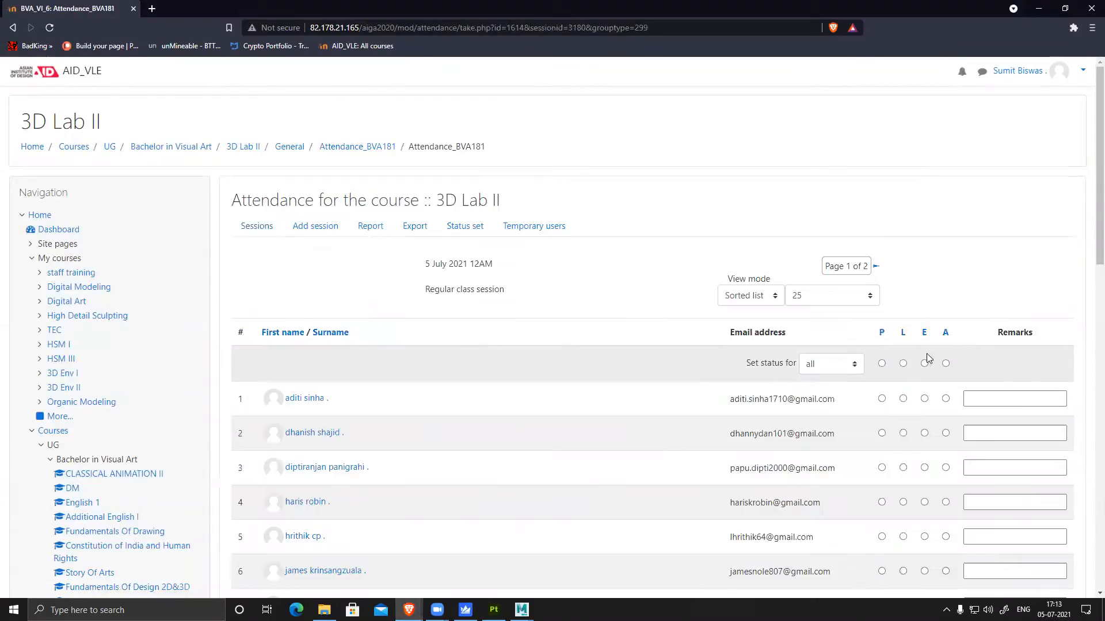
Set the attendance status of all listed students to A (absent)
{"action": "left_click", "coordinate": [882, 363]}
{"action": "scroll", "coordinate": [611, 404], "scroll_direction": "down", "scroll_amount": 2}
{"action": "left_click", "coordinate": [946, 249]}
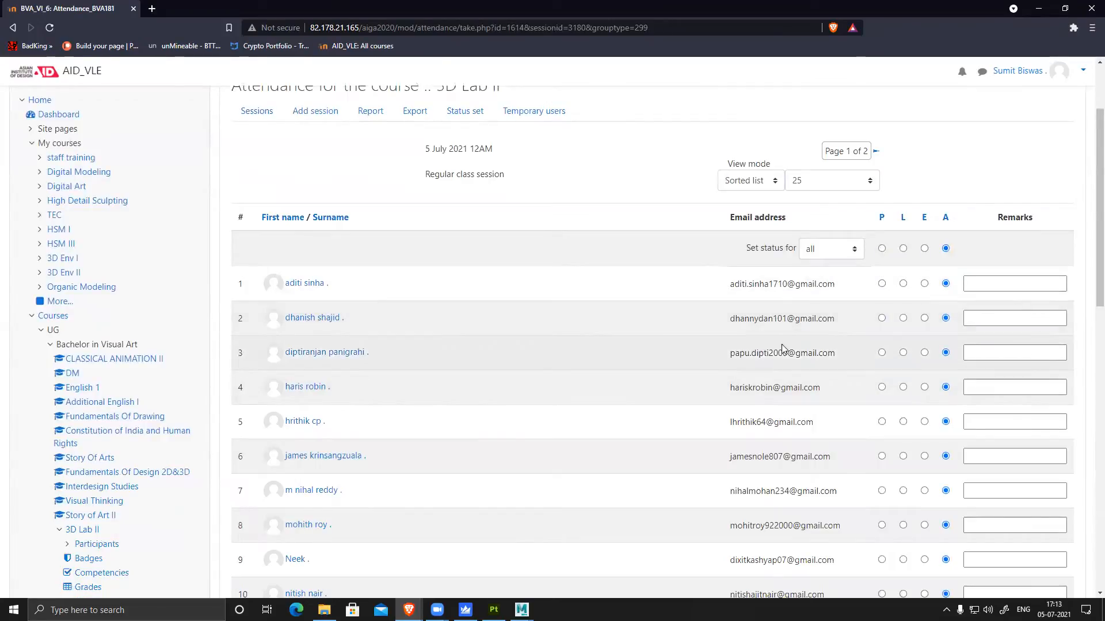
Mark the students in rows 3, 5 and 8 of the attendance sheet as present (P)
{"action": "left_click", "coordinate": [882, 353]}
{"action": "scroll", "coordinate": [574, 446], "scroll_direction": "down", "scroll_amount": 2}
{"action": "left_click", "coordinate": [882, 411]}
{"action": "scroll", "coordinate": [425, 400], "scroll_direction": "up", "scroll_amount": 1}
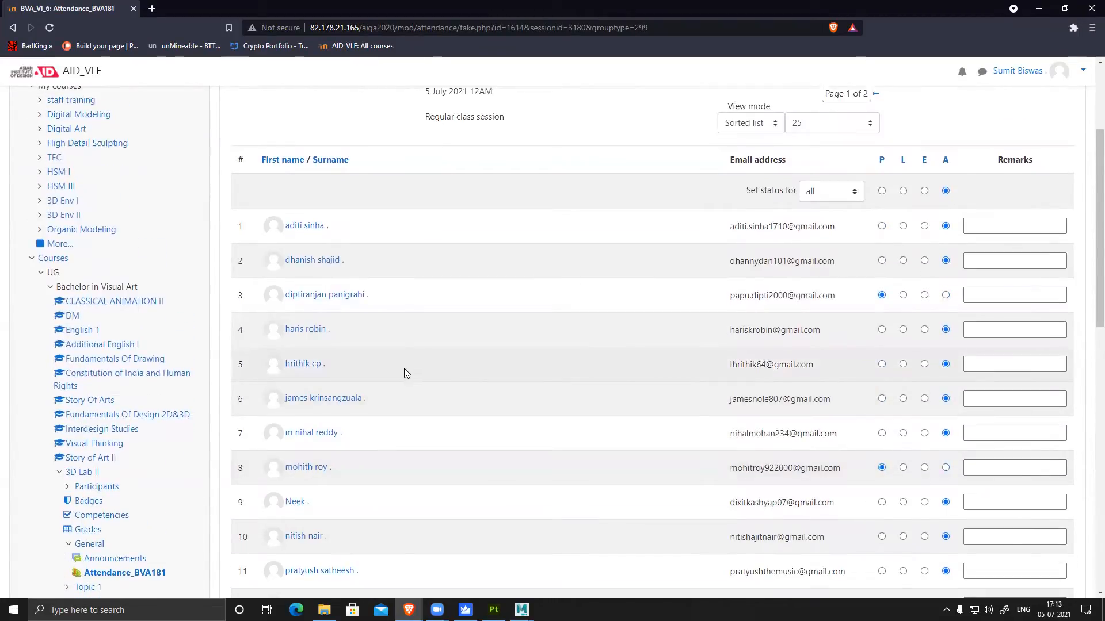
{"action": "left_click", "coordinate": [881, 365]}
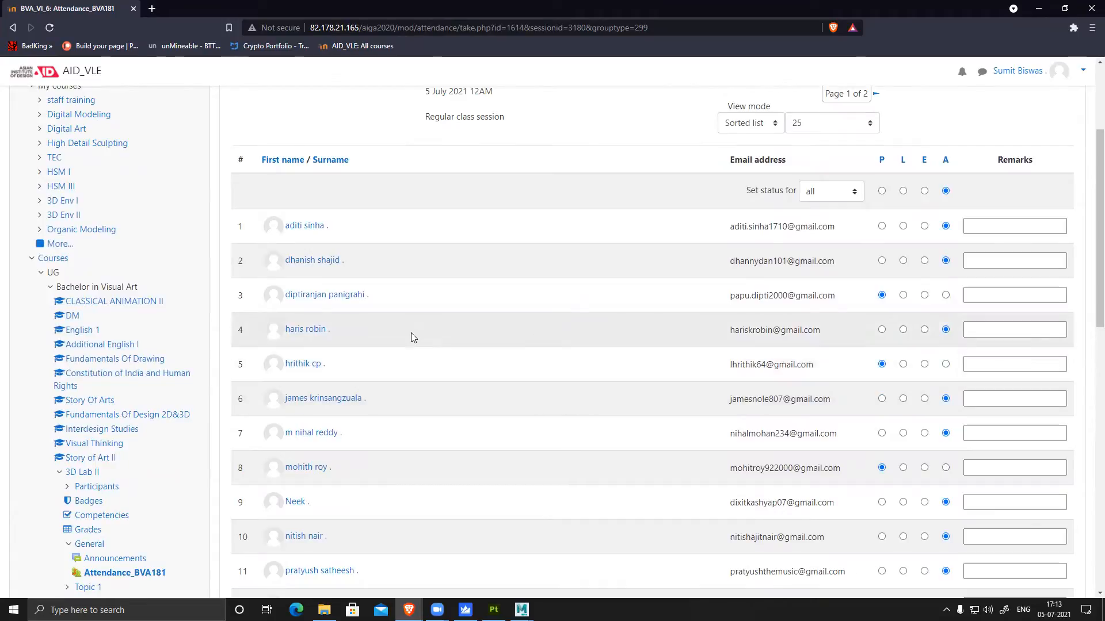
Mark the students in rows 11, 12, 13 and 17 as present (P)
{"action": "scroll", "coordinate": [461, 439], "scroll_direction": "down", "scroll_amount": 2}
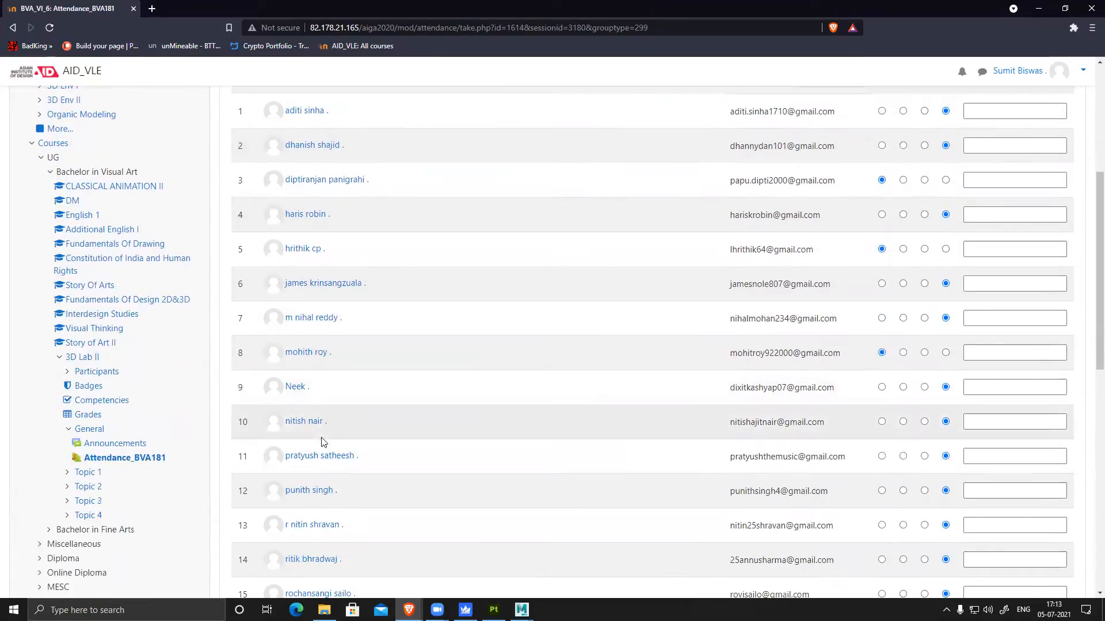
{"action": "left_click", "coordinate": [881, 457]}
{"action": "scroll", "coordinate": [621, 417], "scroll_direction": "down", "scroll_amount": 1}
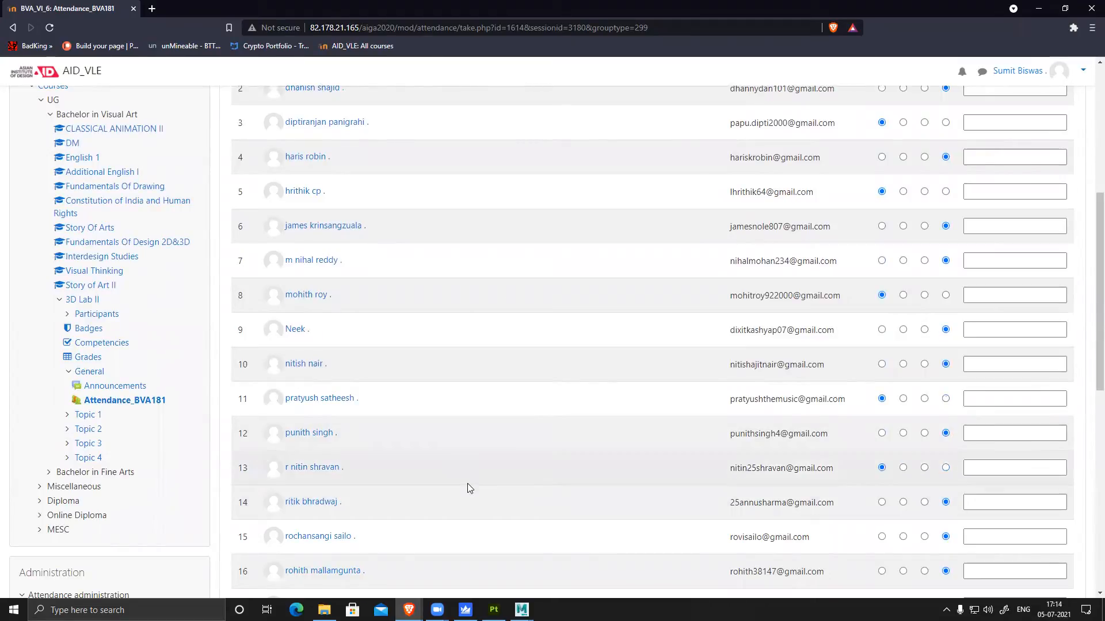
{"action": "left_click", "coordinate": [881, 433]}
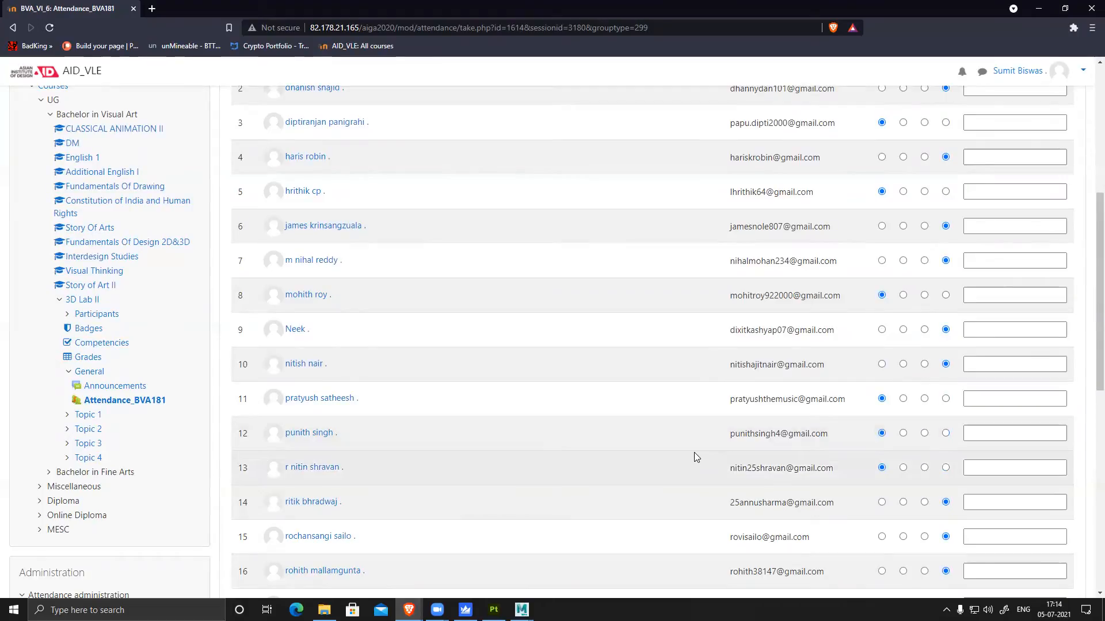
{"action": "scroll", "coordinate": [690, 453], "scroll_direction": "down", "scroll_amount": 3}
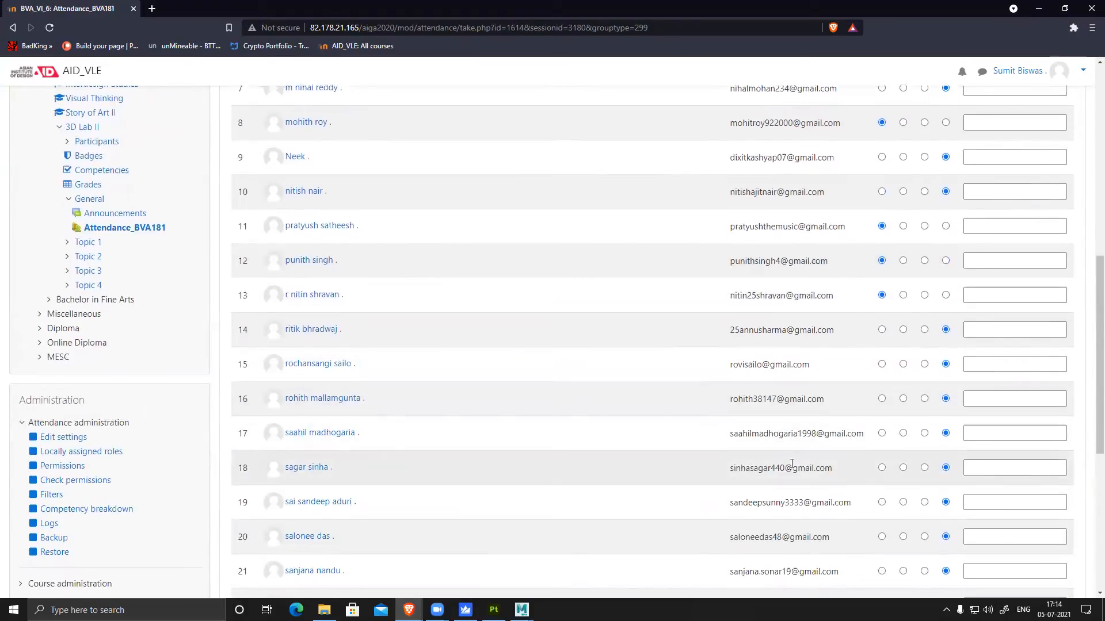
{"action": "left_click", "coordinate": [882, 433]}
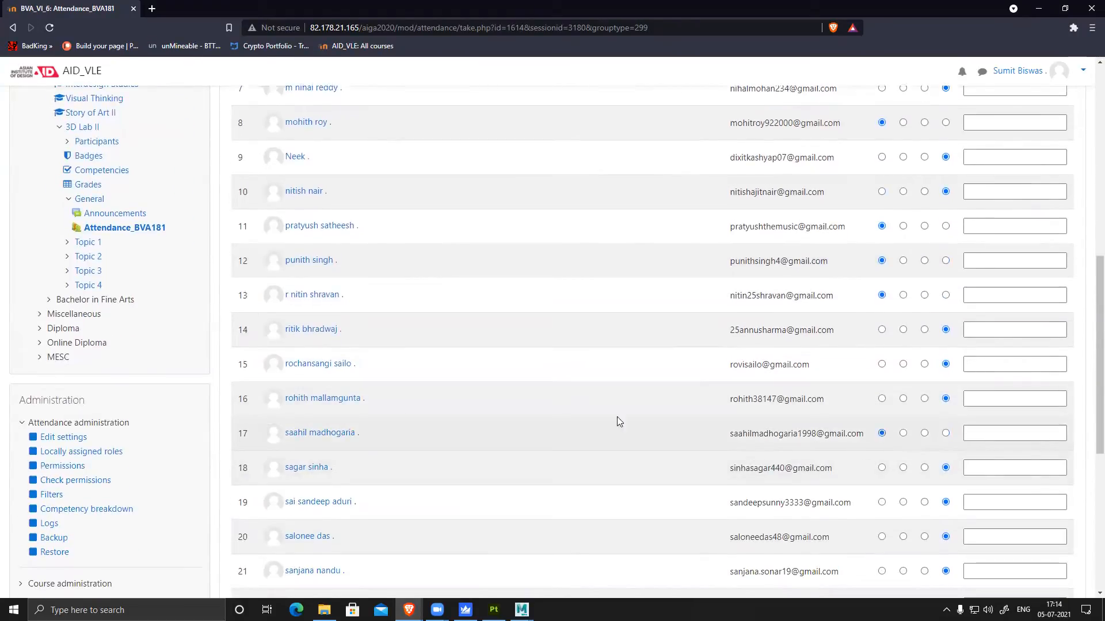
Mark the students in rows 21 and 22 as present (P) and save this page's attendance
{"action": "scroll", "coordinate": [528, 457], "scroll_direction": "down", "scroll_amount": 3}
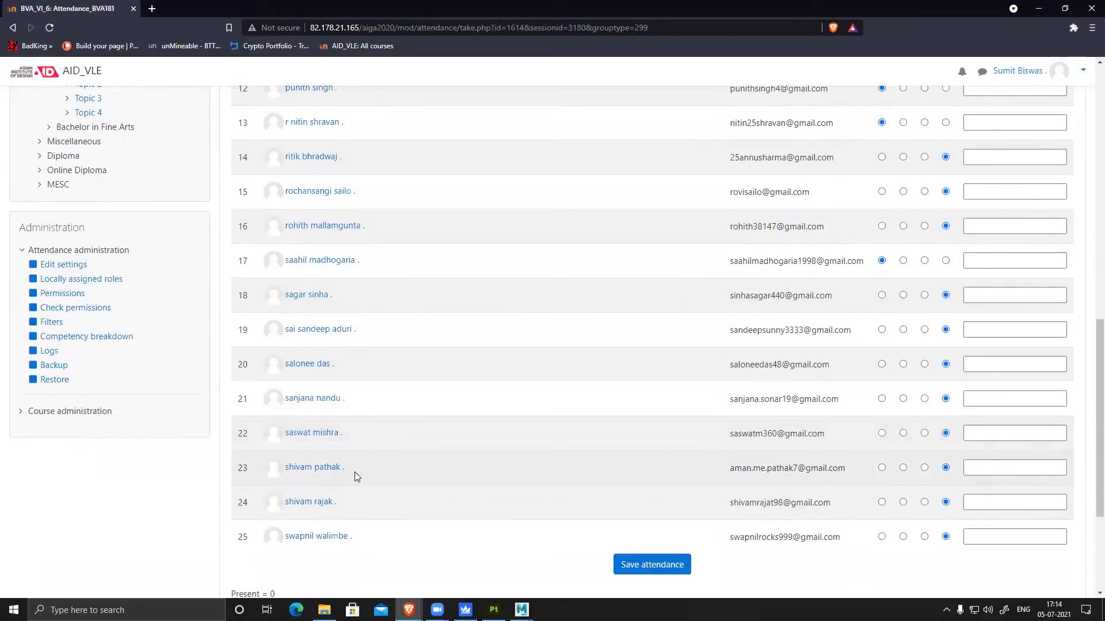
{"action": "left_click", "coordinate": [882, 399]}
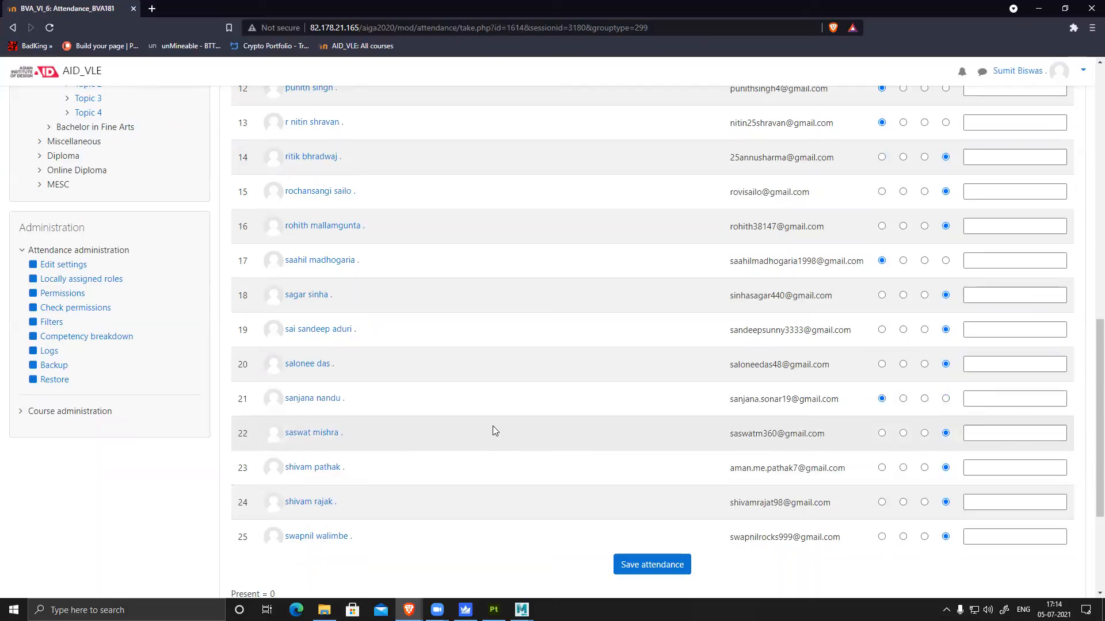
{"action": "scroll", "coordinate": [564, 437], "scroll_direction": "down", "scroll_amount": 1}
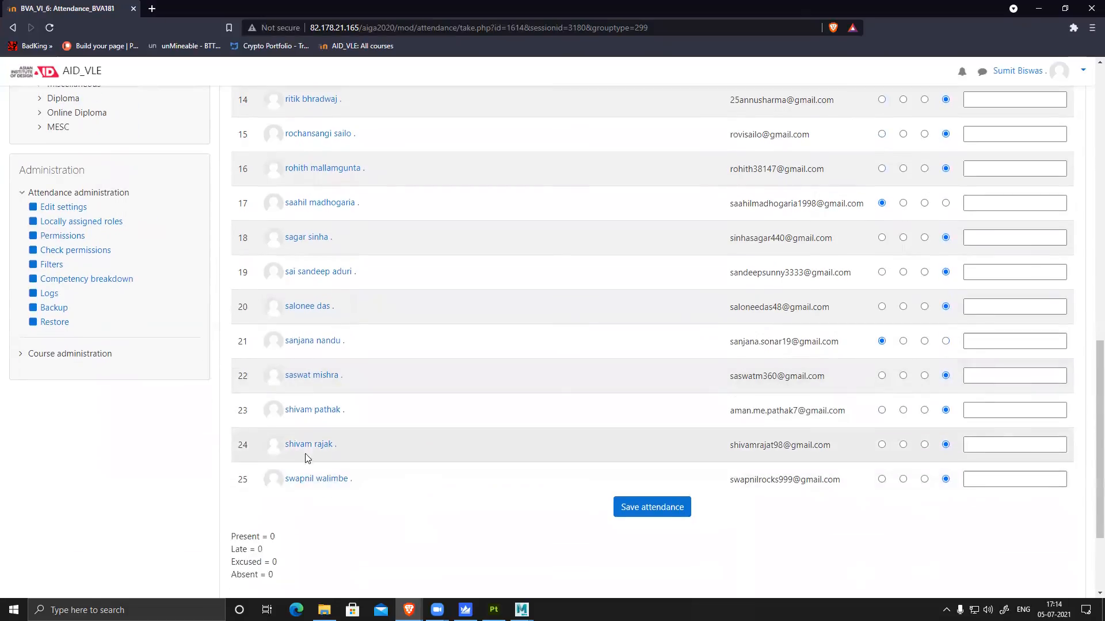
{"action": "left_click", "coordinate": [882, 377]}
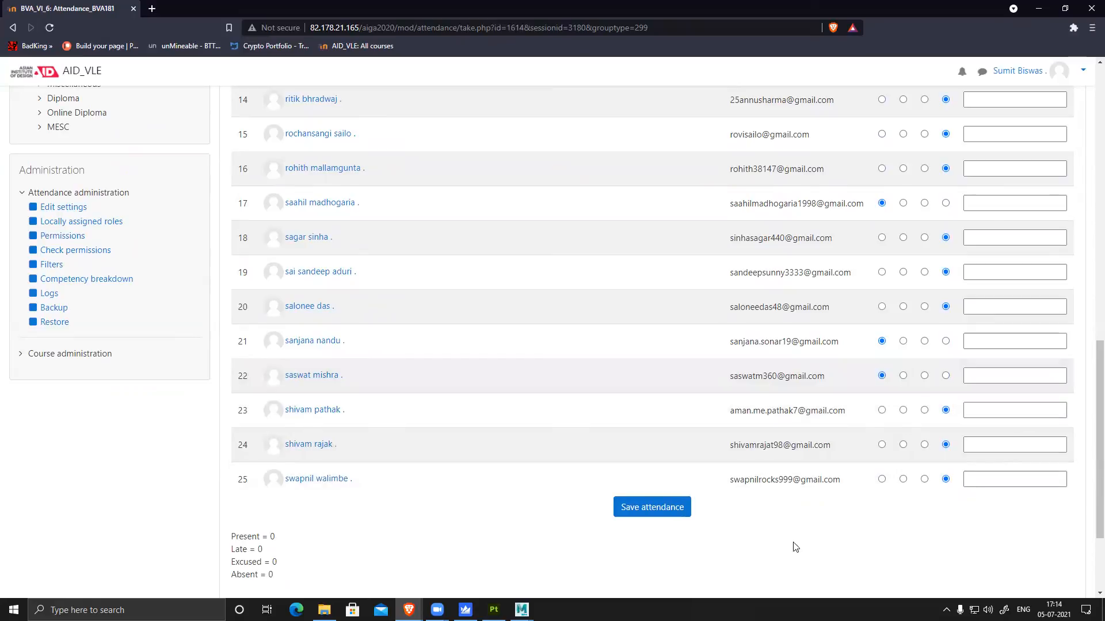
{"action": "left_click", "coordinate": [660, 509]}
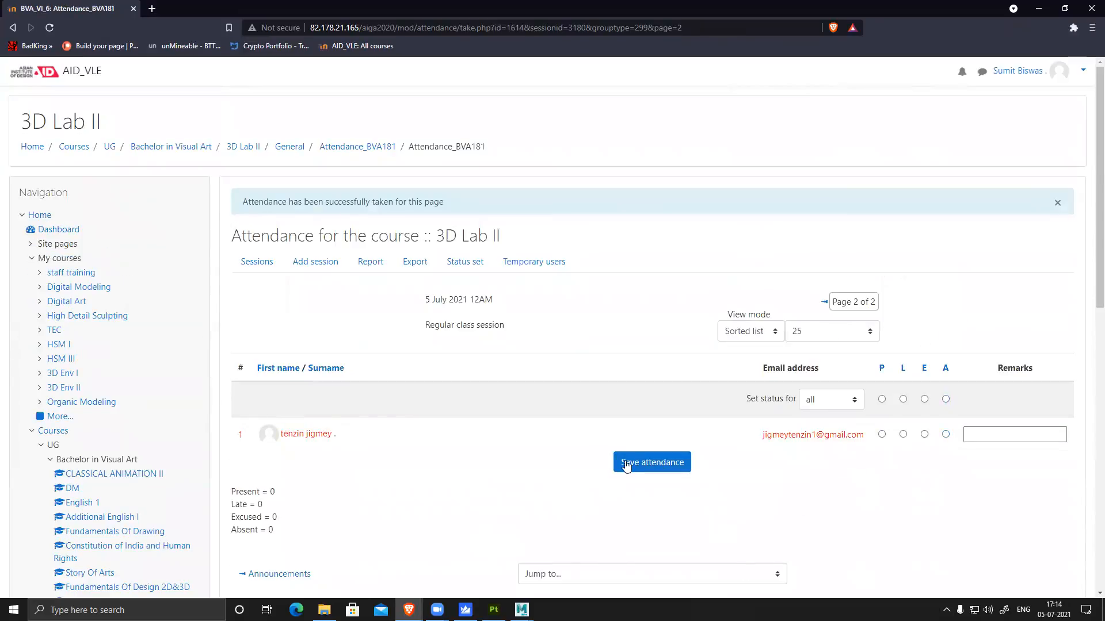